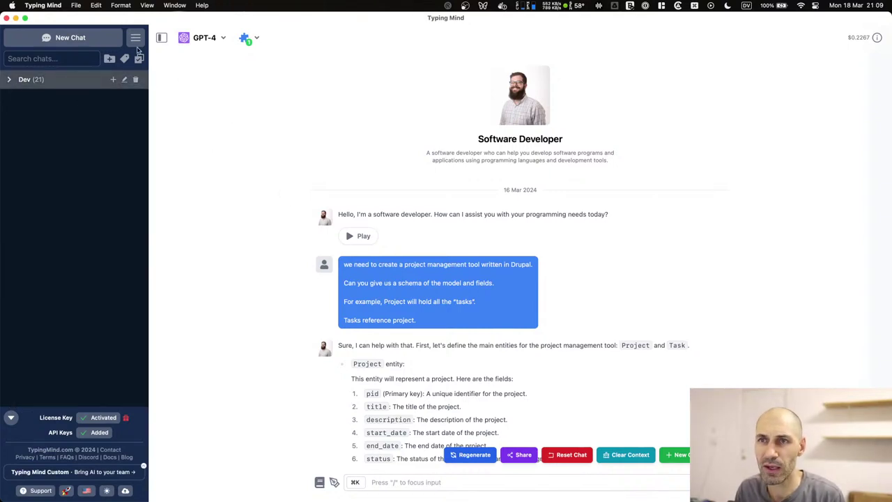
# Start a new Claude 3 Opus chat, then look through and close the View and Format menus.
pyautogui.click(99, 39)
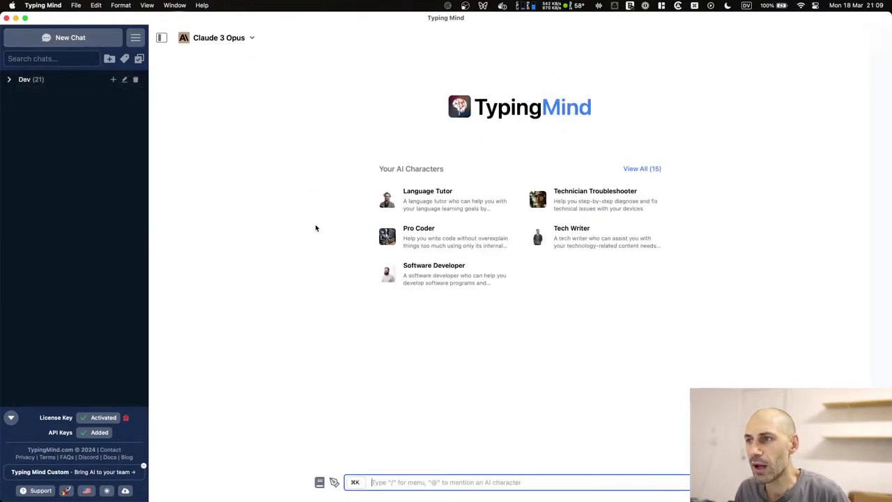
pyautogui.click(569, 32)
pyautogui.click(149, 5)
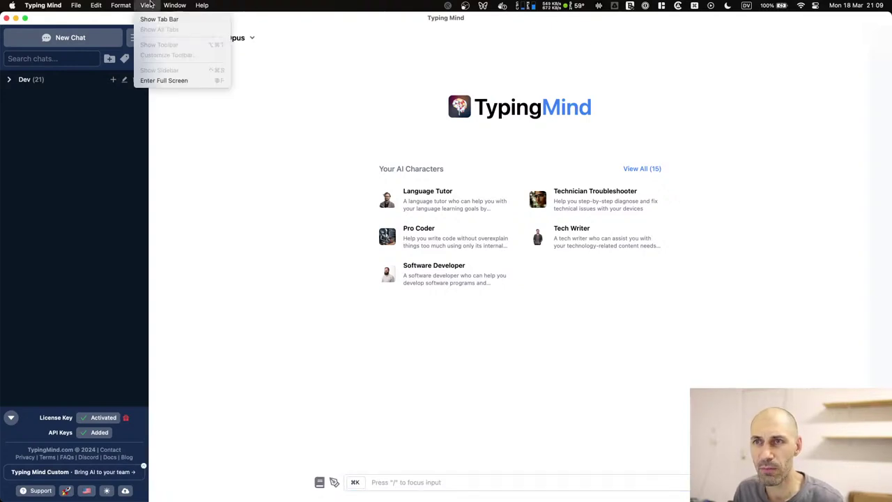
pyautogui.click(320, 256)
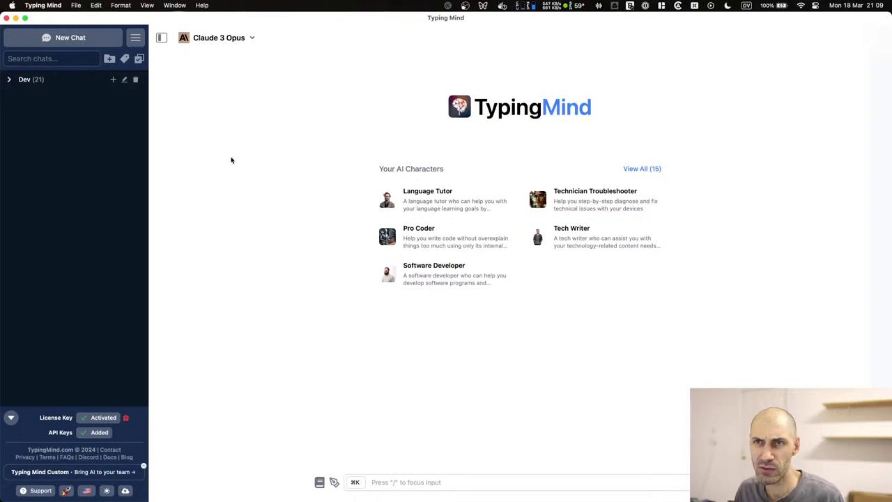
pyautogui.click(103, 5)
pyautogui.moveTo(119, 5)
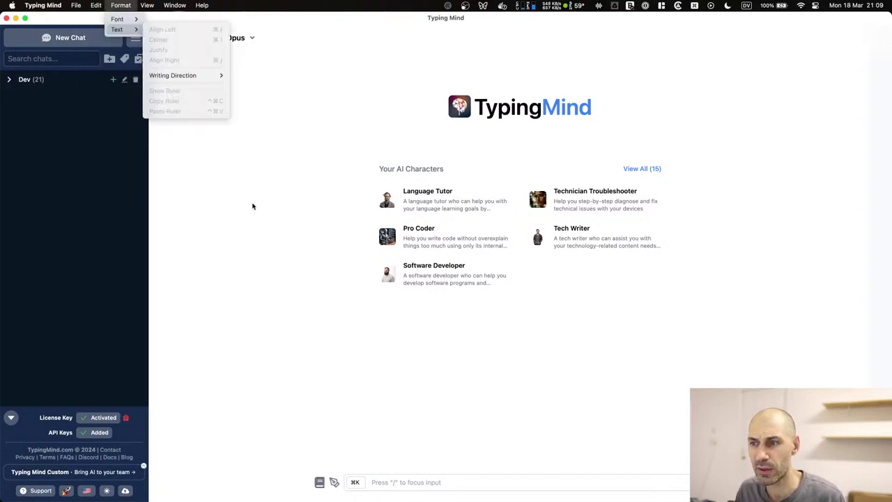
pyautogui.click(342, 287)
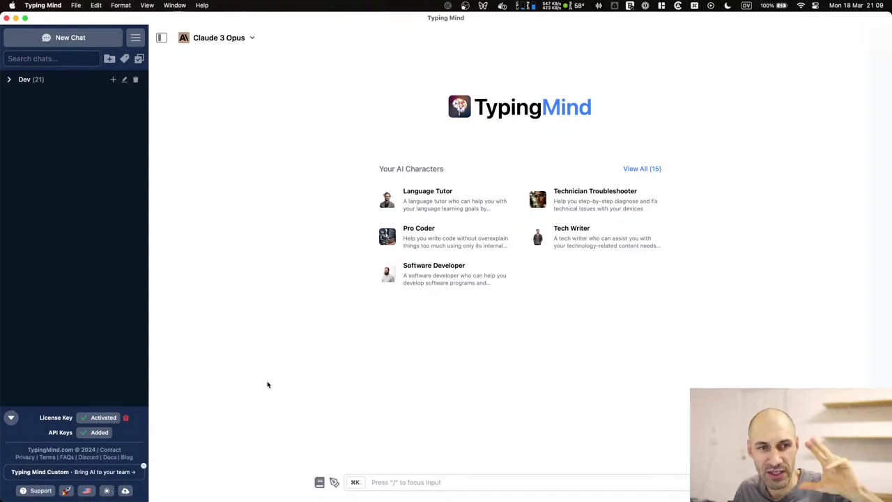
# Collapse the license and API key panel and show the list of AI models.
pyautogui.click(10, 418)
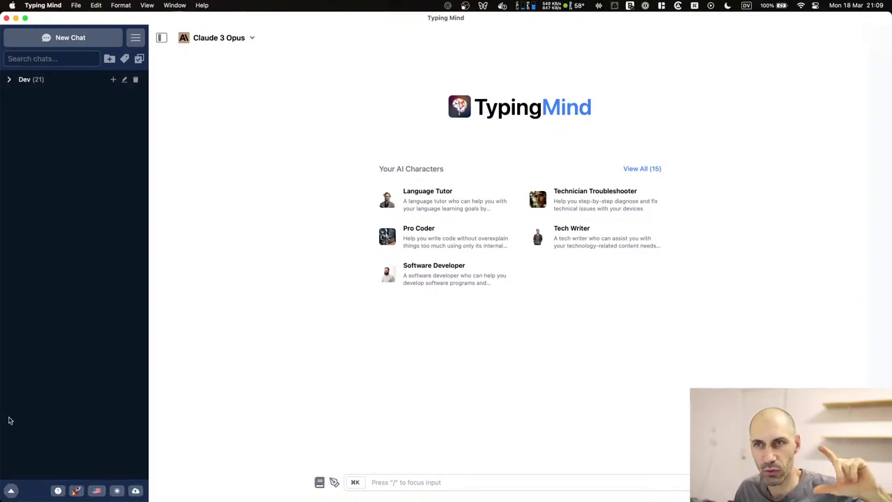
pyautogui.click(243, 39)
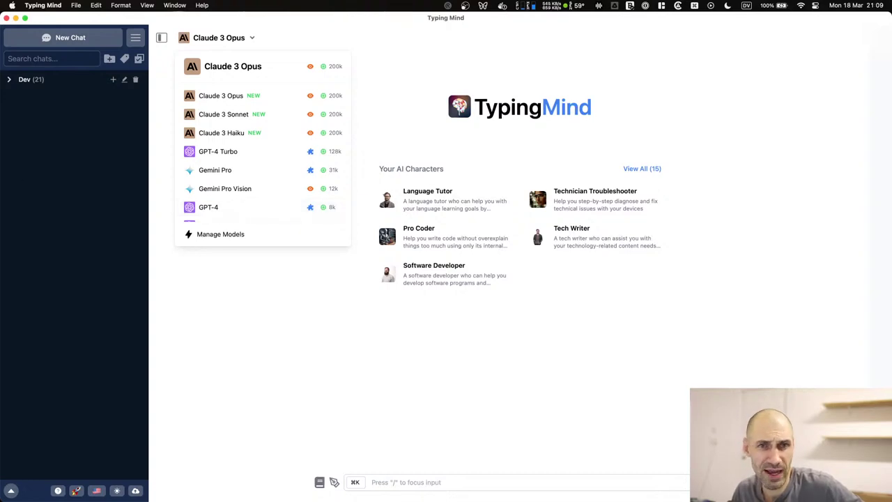
# Dismiss the model list without changing from Claude 3 Opus.
pyautogui.click(283, 329)
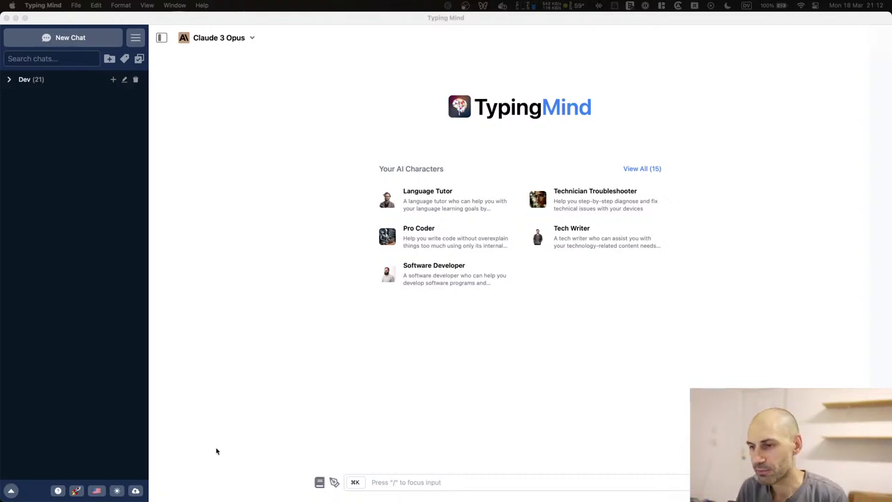
# Open a chat with the Software Developer character and put the cursor in the message box.
pyautogui.click(415, 482)
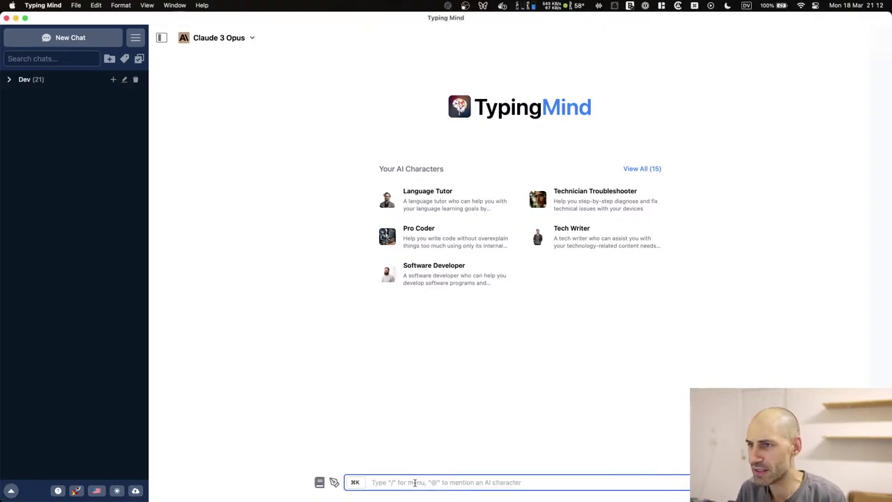
pyautogui.click(453, 270)
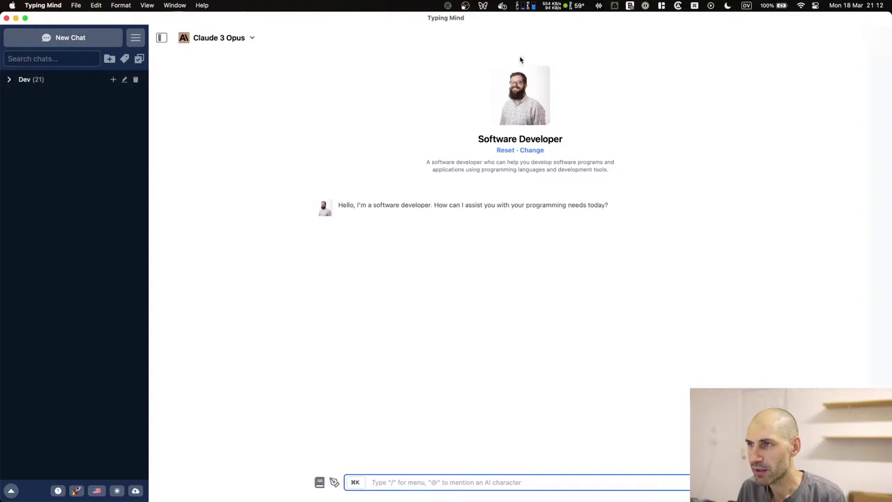
pyautogui.click(524, 140)
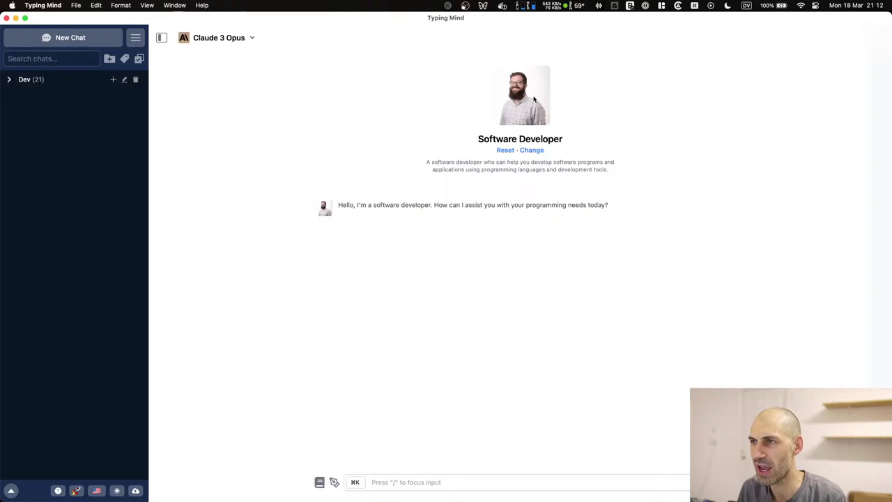
pyautogui.moveTo(479, 139); pyautogui.dragTo(570, 139)
pyautogui.click(561, 120)
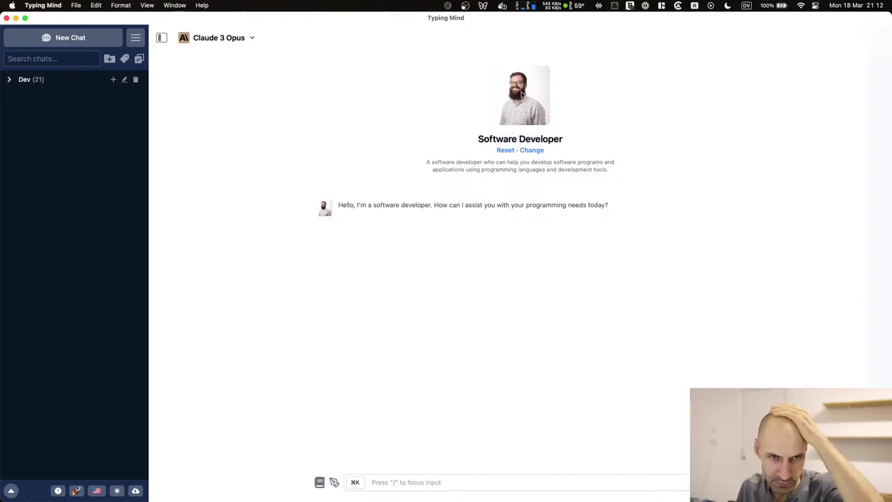
pyautogui.click(410, 480)
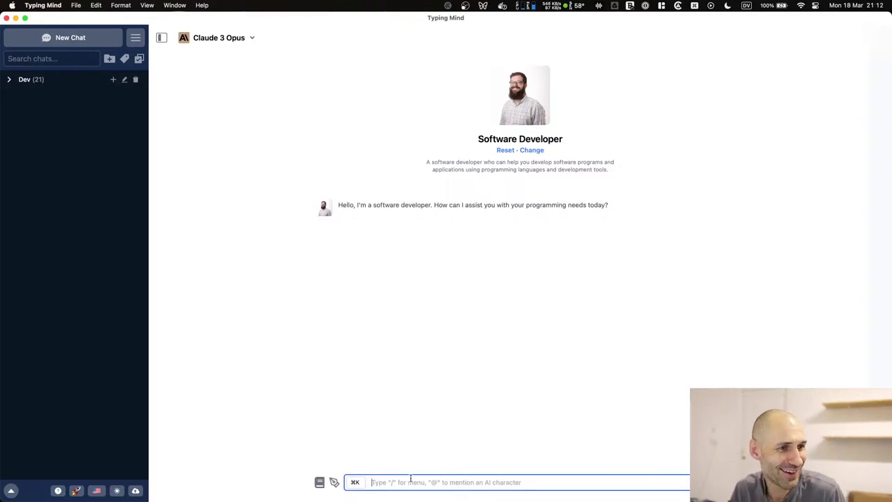
# Draft a message about project management in Drupal, asking for a schema of content types and fields.
pyautogui.write('We ')
pyautogui.write('need to create a')
pyautogui.write(' portf')
pyautogui.press('BackSpace')
pyautogui.press('BackSpace')
pyautogui.press('BackSpace')
pyautogui.write('rjec')
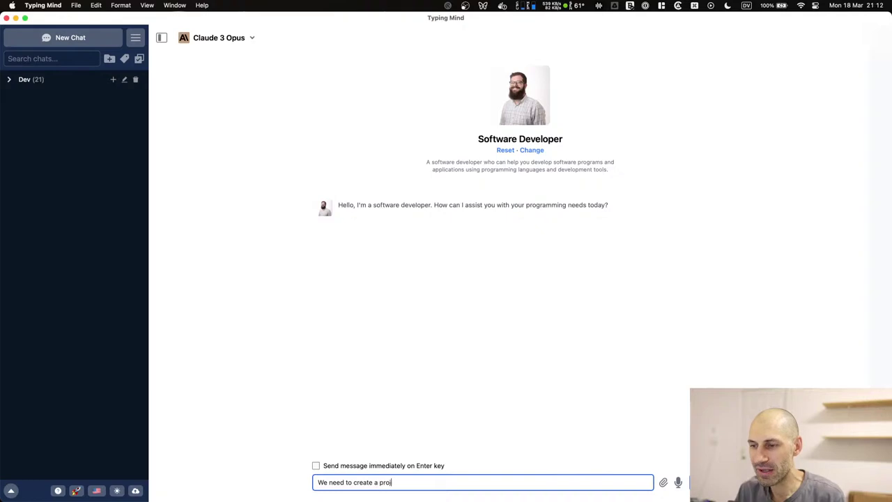
pyautogui.write(' man')
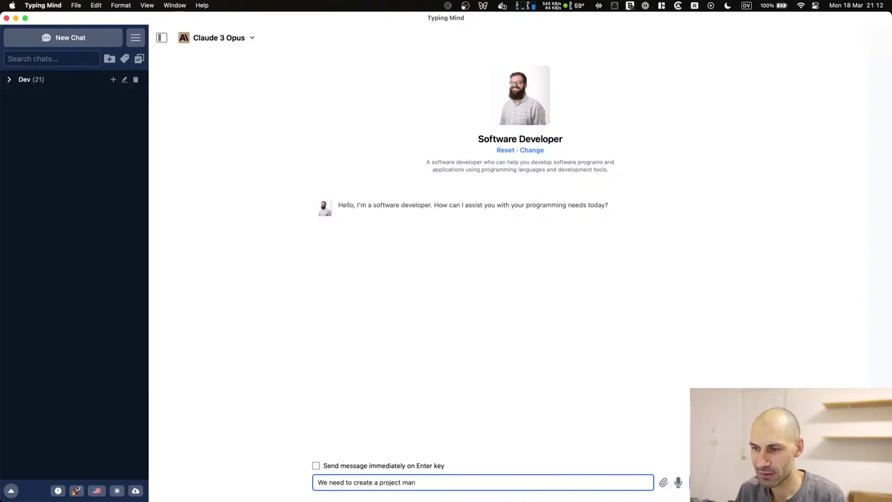
pyautogui.write('ament tool writte')
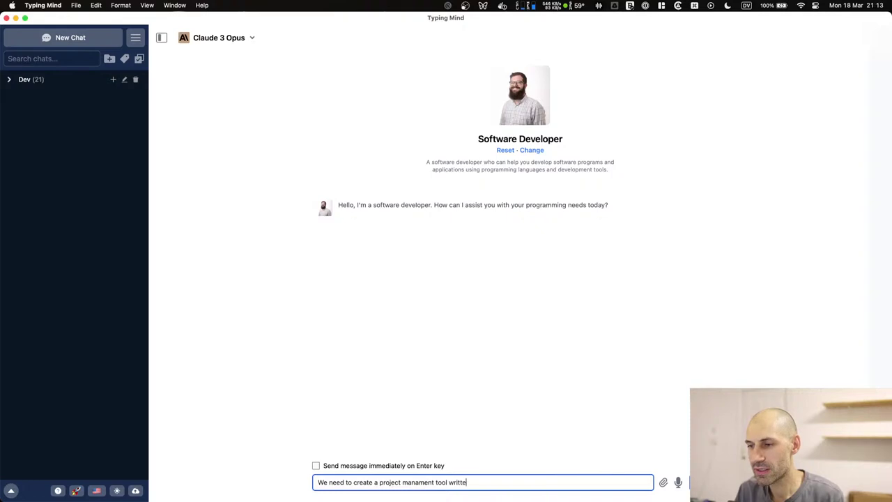
pyautogui.write('Dru')
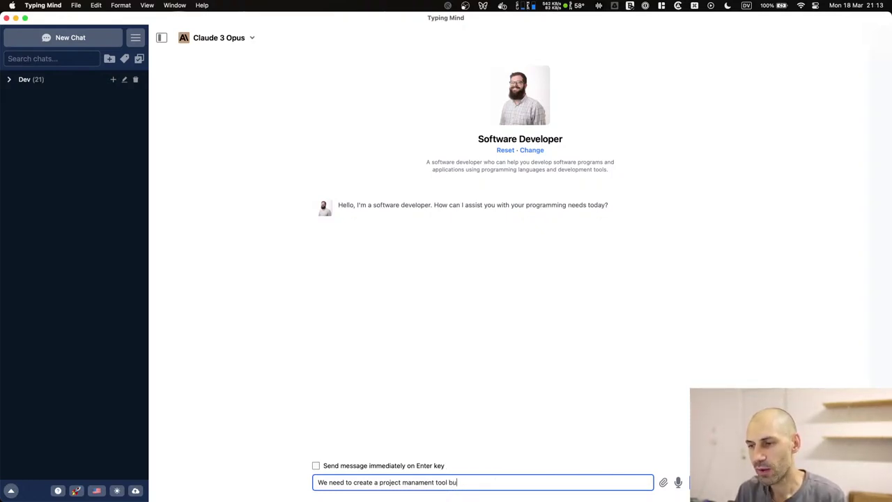
pyautogui.write(' in Drupal.')
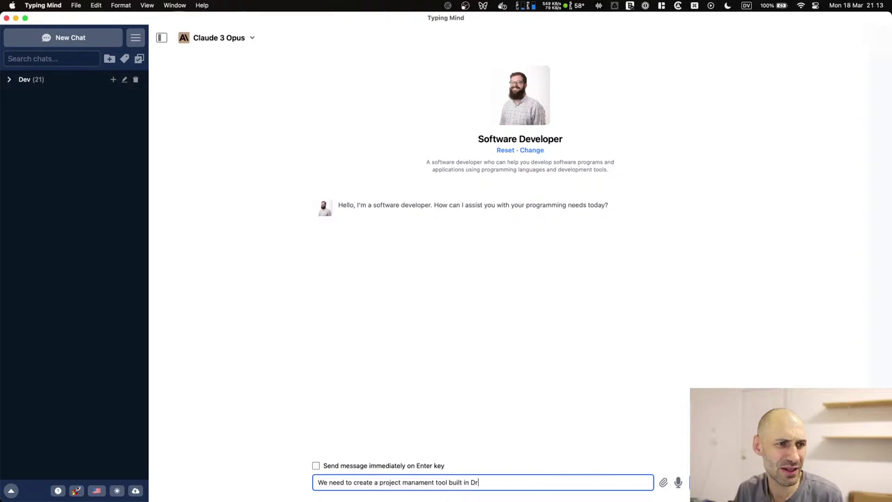
pyautogui.press('Return')
pyautogui.write('can yo')
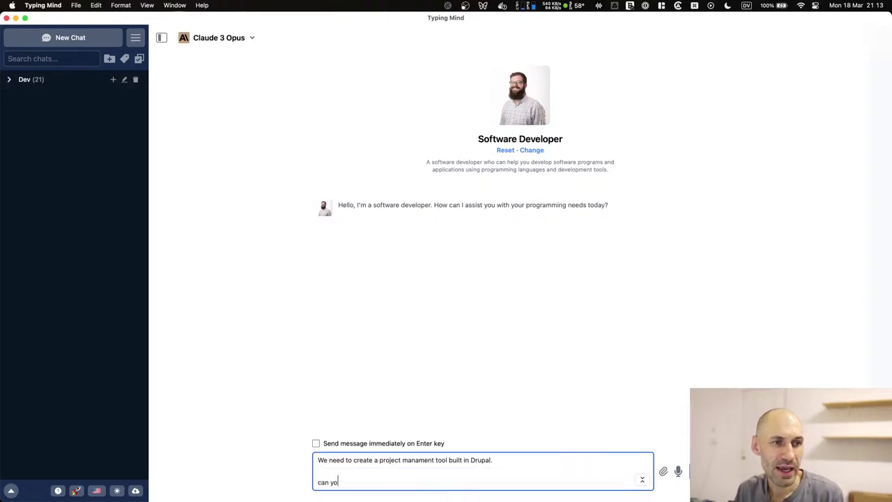
pyautogui.write('u give me')
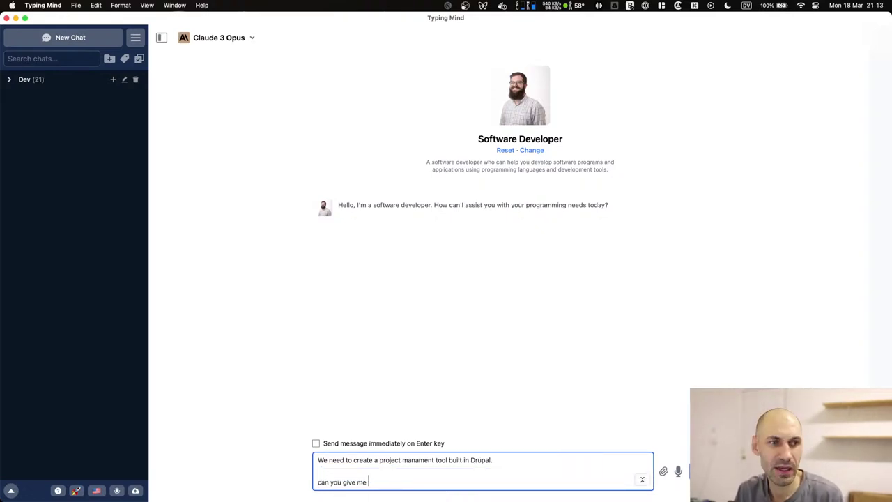
pyautogui.write(' a ch')
pyautogui.press('BackSpace')
pyautogui.write('schema of the model and fields')
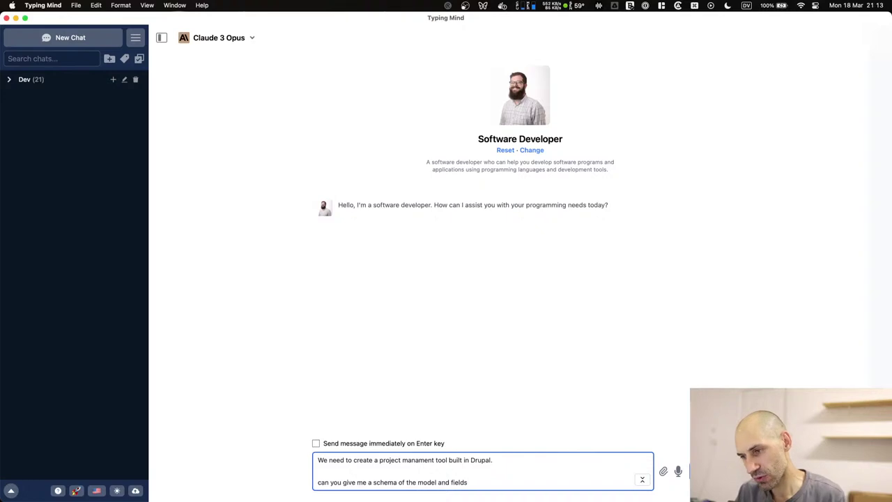
pyautogui.write(". So that'll be conten")
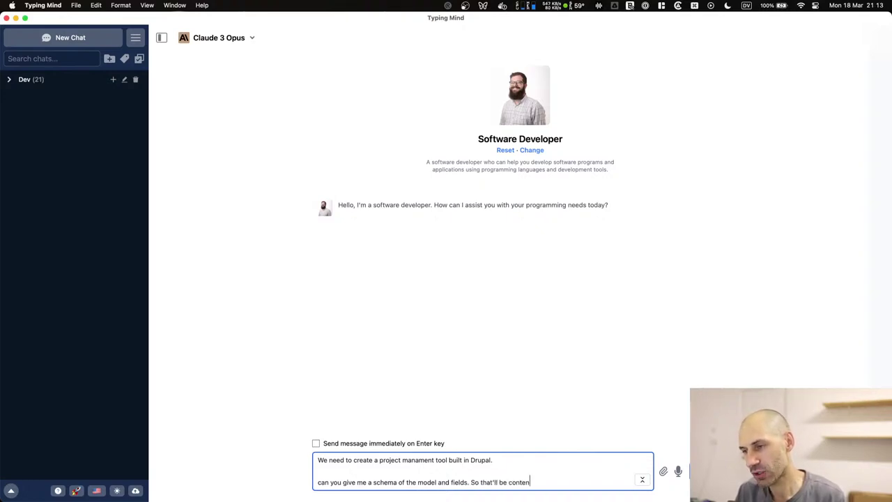
pyautogui.write('t types and fiesd')
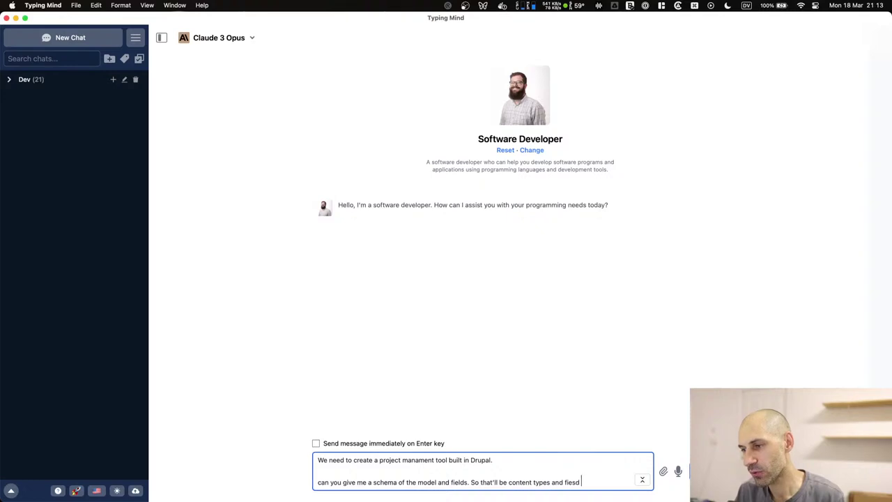
pyautogui.press('BackSpace')
pyautogui.press('BackSpace')
pyautogui.write('lds because this is Drupa')
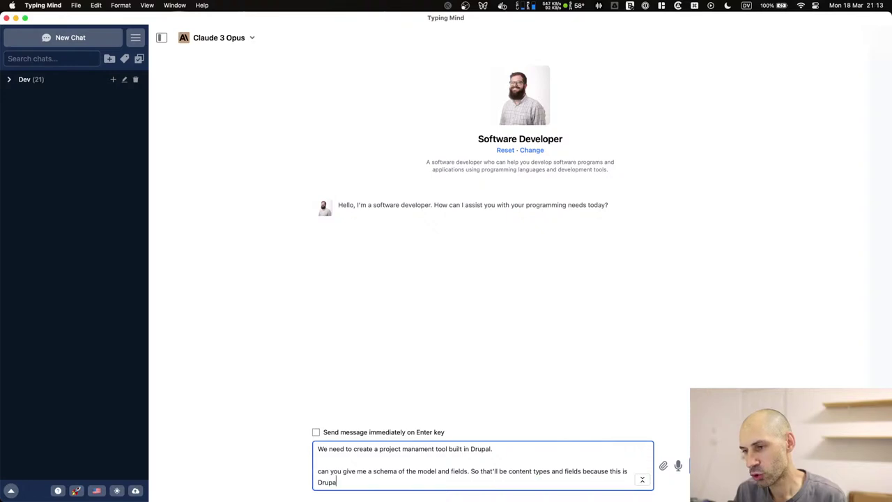
pyautogui.write('l.')
pyautogui.press('Return')
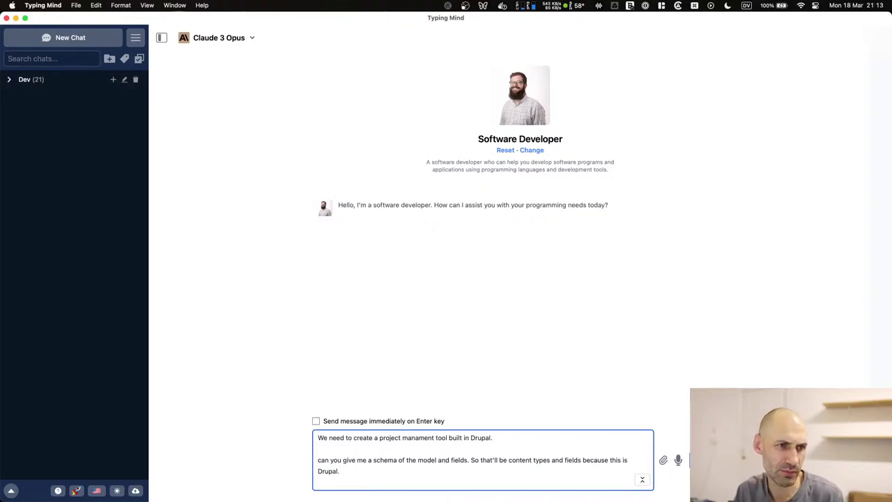
pyautogui.write('f')
pyautogui.press('BackSpace')
# Add that the content types should be "Project" and "Task", with Tasks referencing Projects.
pyautogui.press('Return')
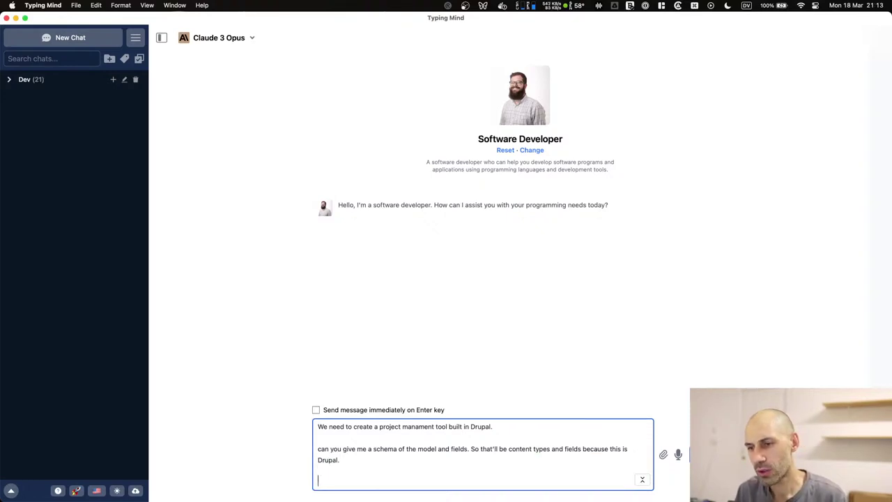
pyautogui.write('For exampul')
pyautogui.press('BackSpace')
pyautogui.press('BackSpace')
pyautogui.press('BackSpace')
pyautogui.write('le, the project conte')
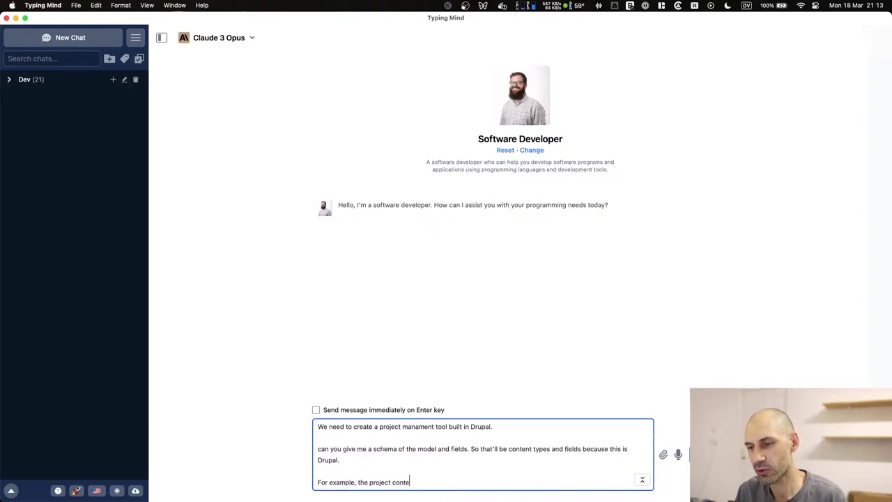
pyautogui.write('nt type s')
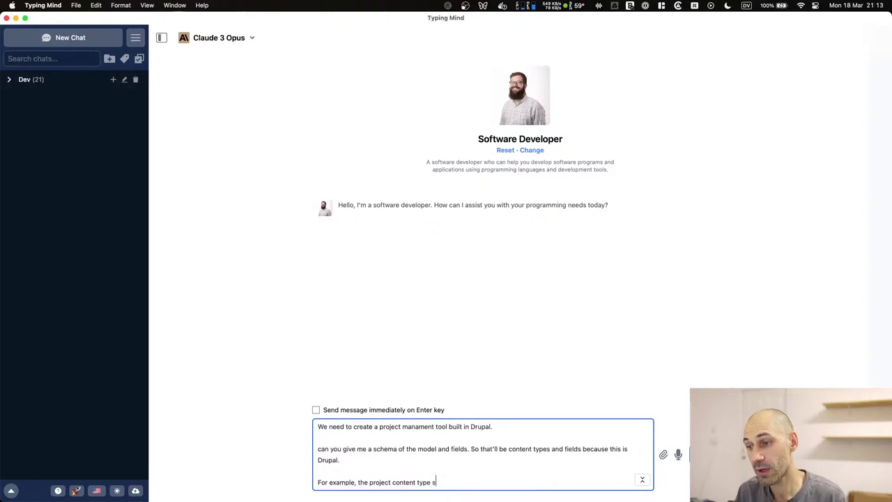
pyautogui.write('hould be called "Project" an')
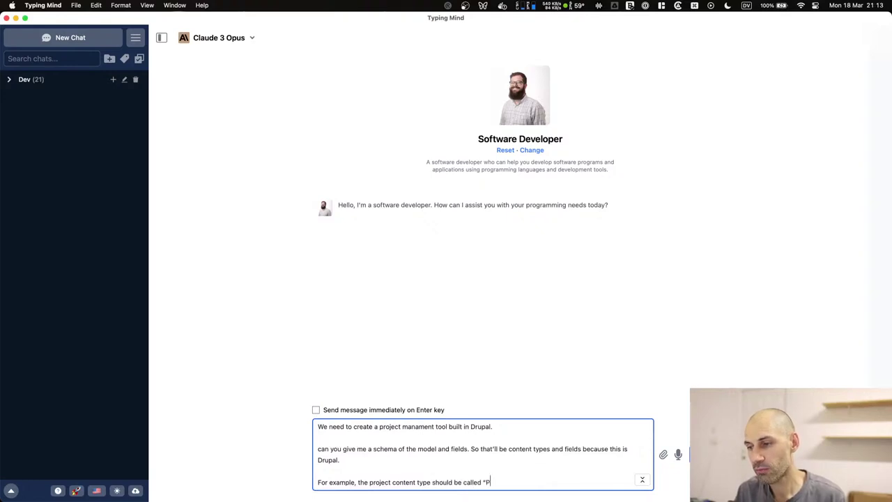
pyautogui.write('d tas')
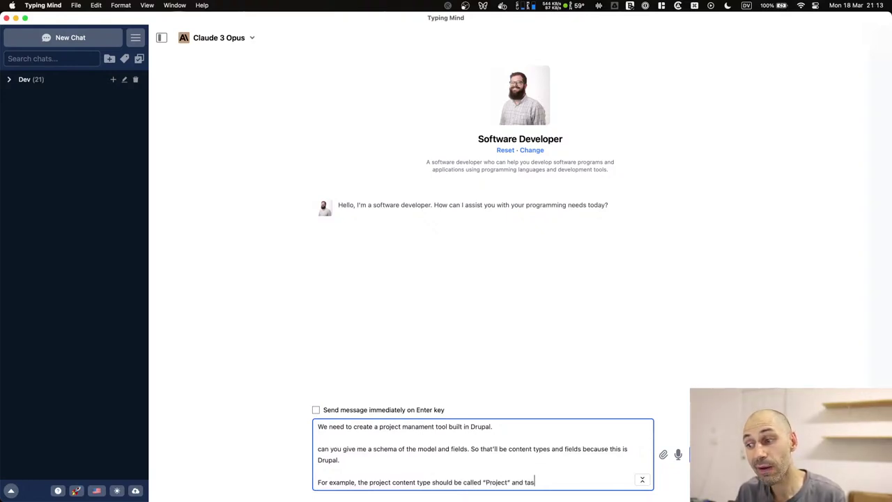
pyautogui.write('ks should be "Task')
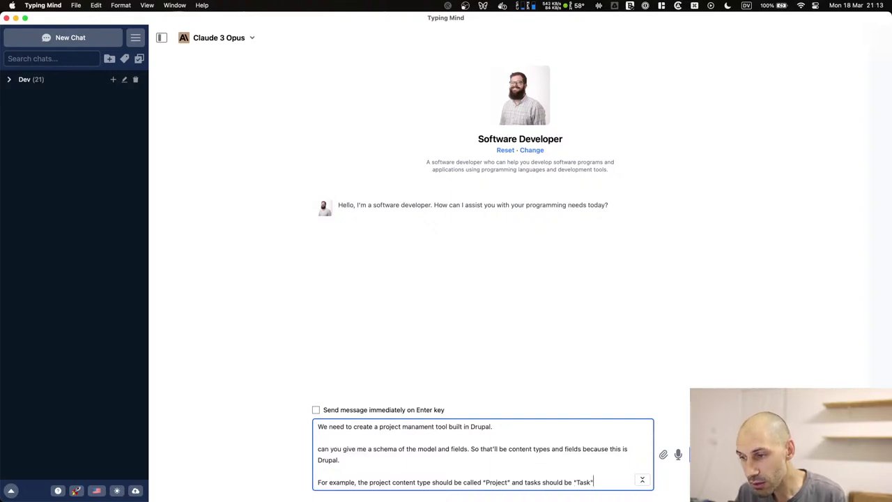
pyautogui.write('".')
pyautogui.press('Return')
pyautogui.press('Return')
pyautogui.write('Tasks should reference ')
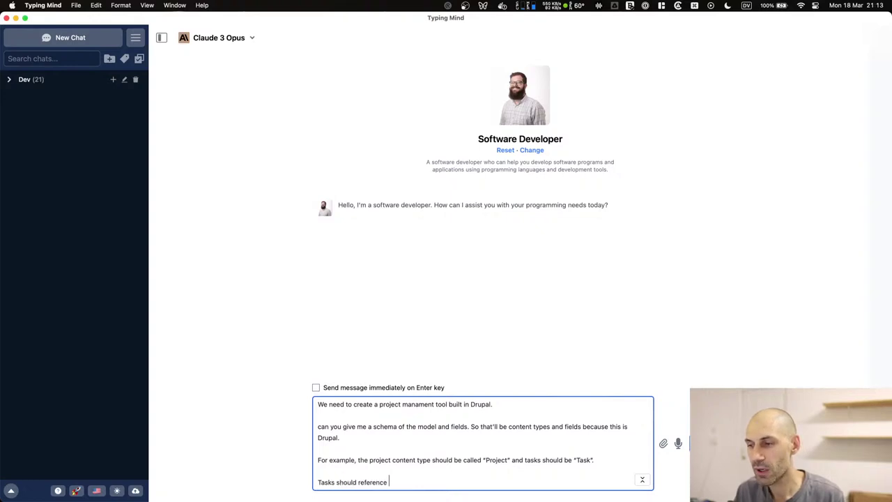
pyautogui.write('Project')
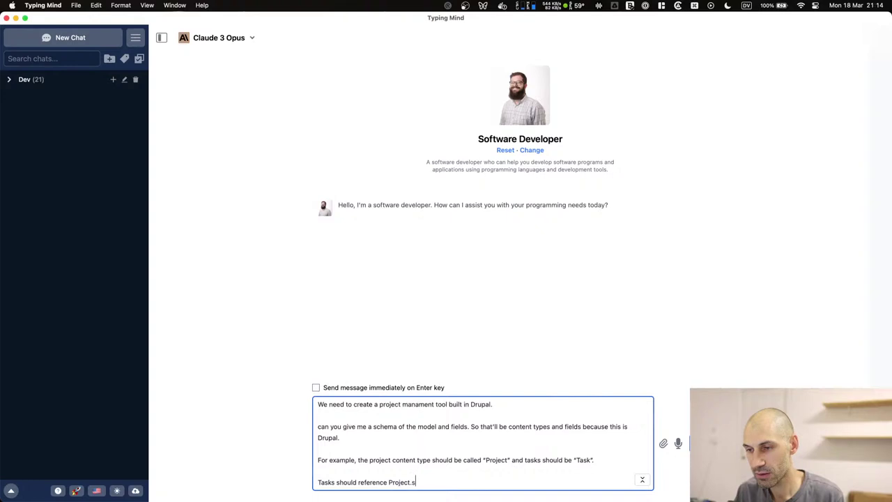
pyautogui.write('s.')
pyautogui.press('Return')
pyautogui.press('Return')
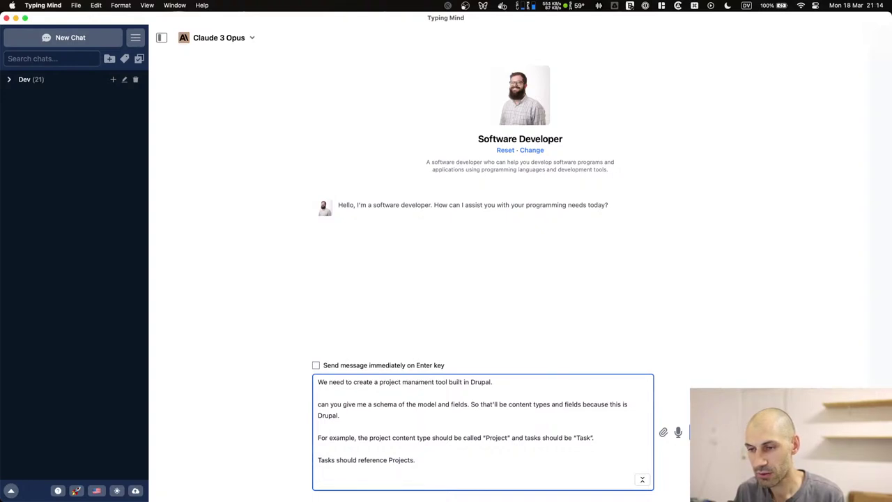
# Ask for a table of the content types and fields, add thanks, and send the request.
pyautogui.write('Output a table')
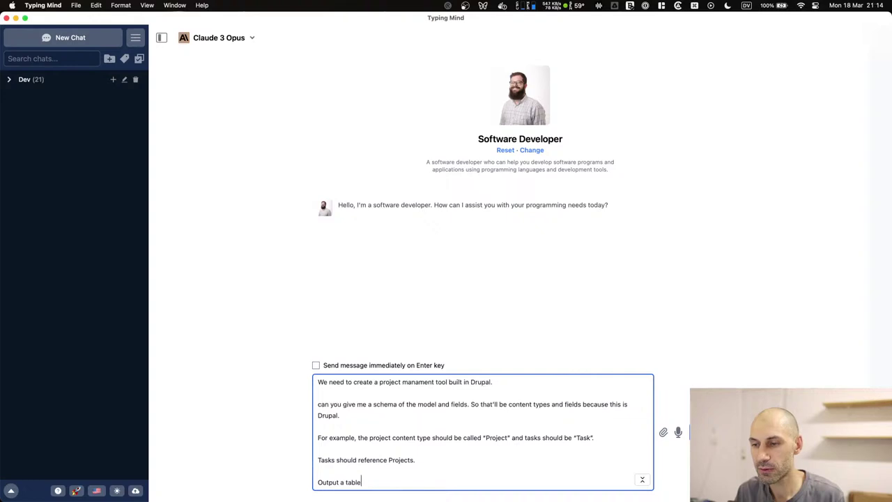
pyautogui.write(' wit the')
pyautogui.press('BackSpace')
pyautogui.press('BackSpace')
pyautogui.press('BackSpace')
pyautogui.write('th the conten t ')
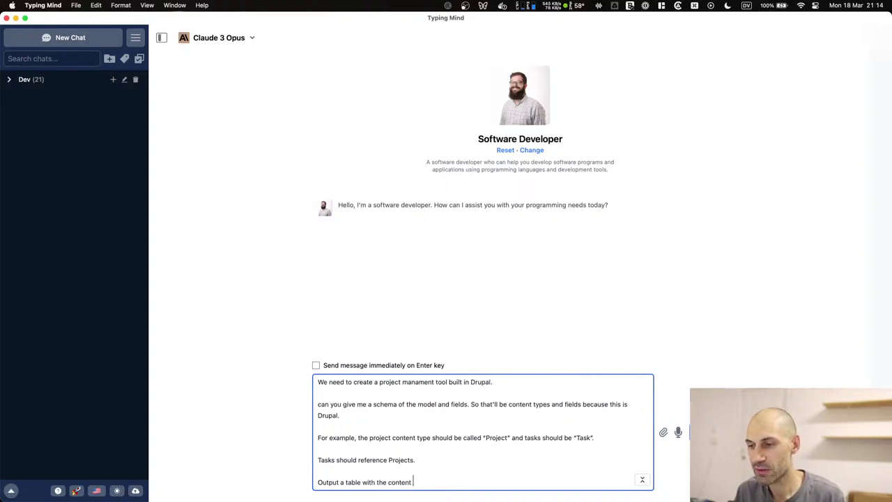
pyautogui.write('types and fiel')
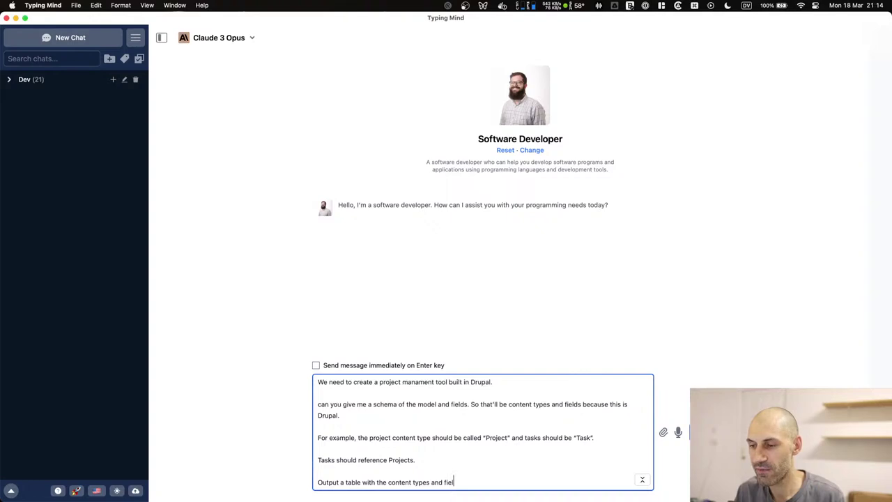
pyautogui.press('BackSpace')
pyautogui.press('BackSpace')
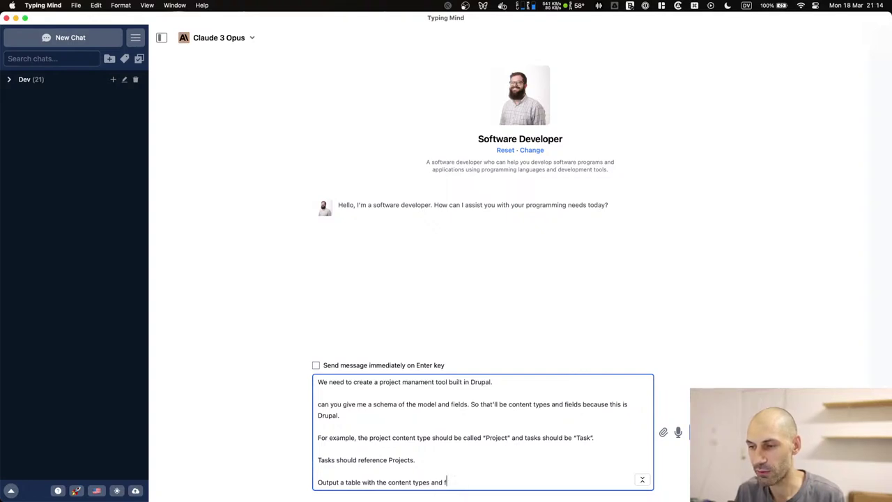
pyautogui.write('el')
pyautogui.press('BackSpace')
pyautogui.press('BackSpace')
pyautogui.write('e')
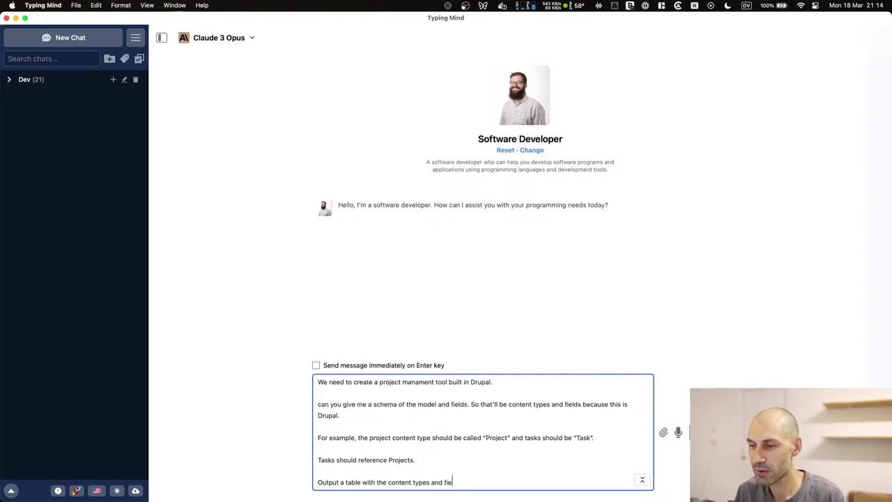
pyautogui.write('lds please')
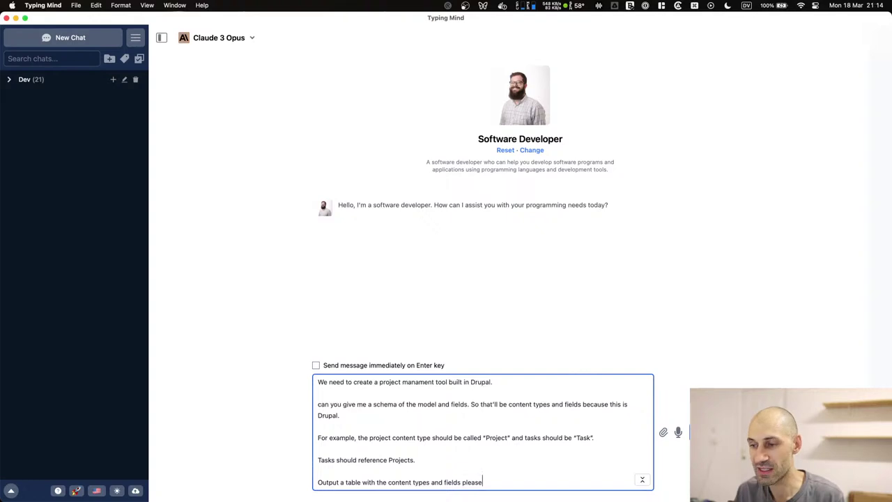
pyautogui.write('.')
pyautogui.press('Return')
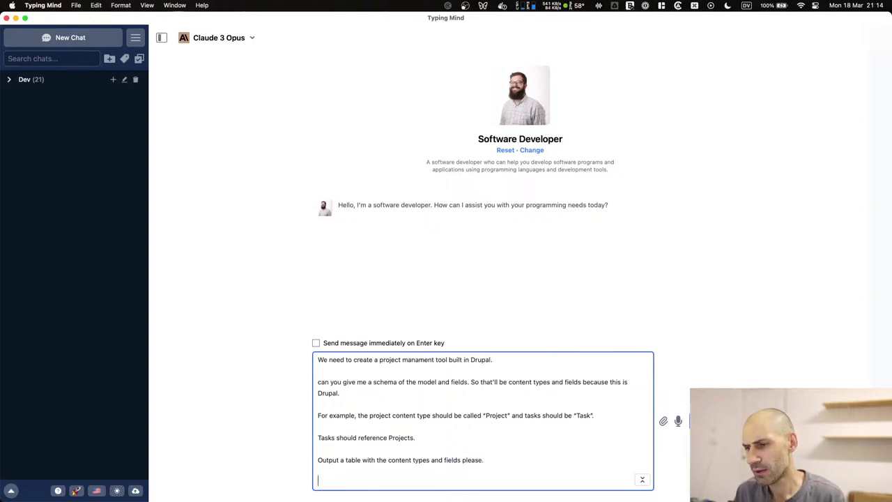
pyautogui.write('Thanks.')
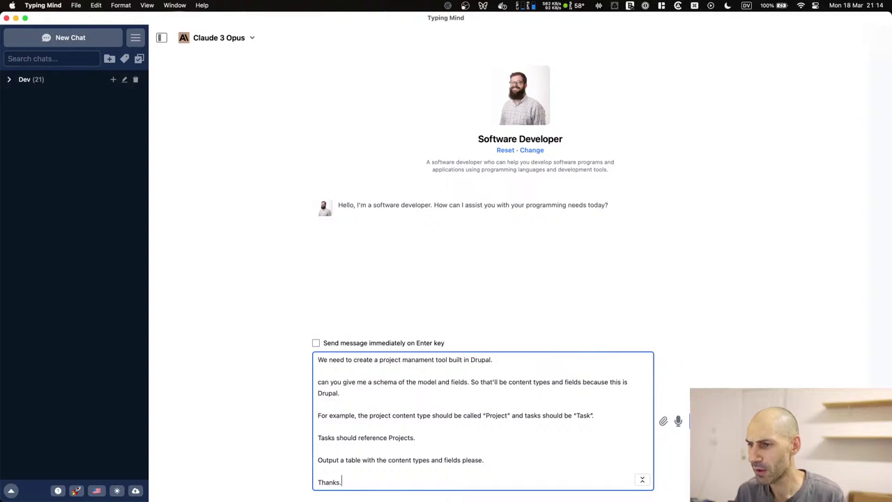
pyautogui.press('super+a')
pyautogui.press('super+c')
pyautogui.press('super+Return')
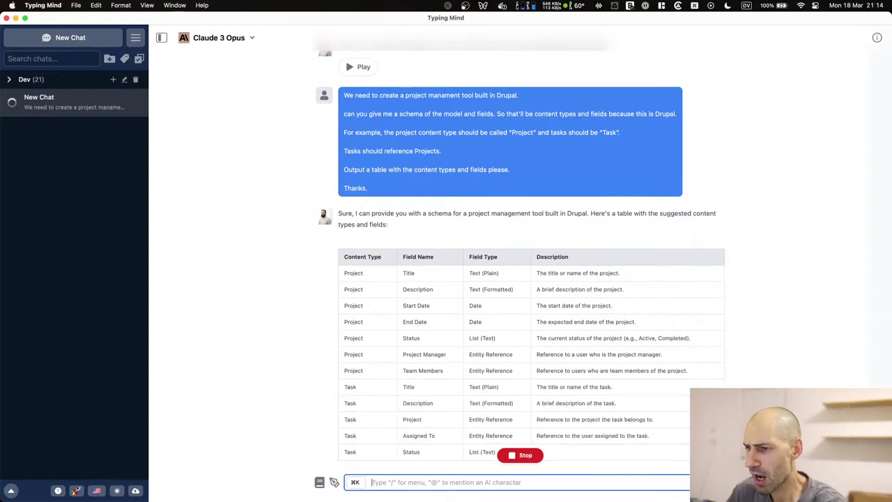
# Start a new Software Developer character chat and switch its model to GPT-4.
pyautogui.scroll(-3, 415, 411)
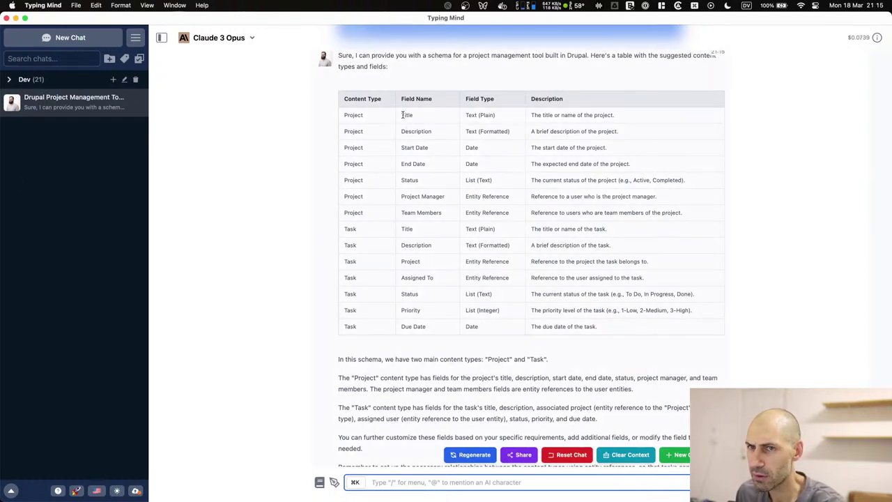
pyautogui.click(81, 211)
pyautogui.click(70, 32)
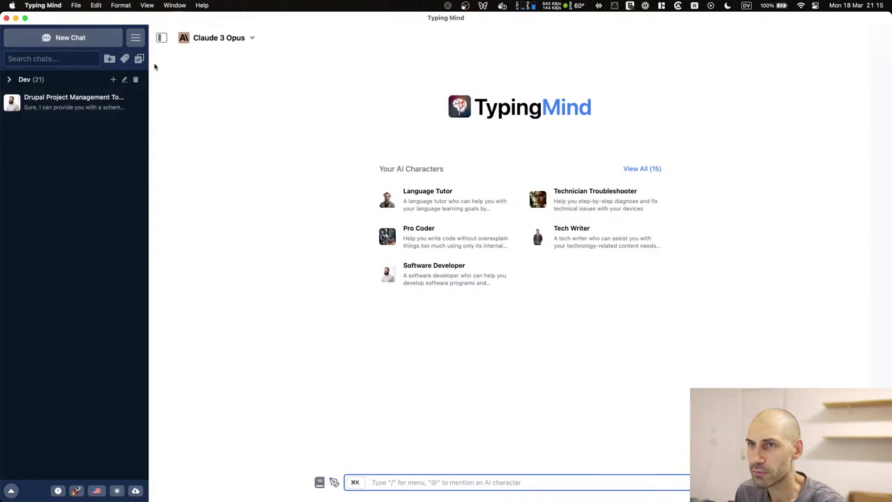
pyautogui.click(449, 279)
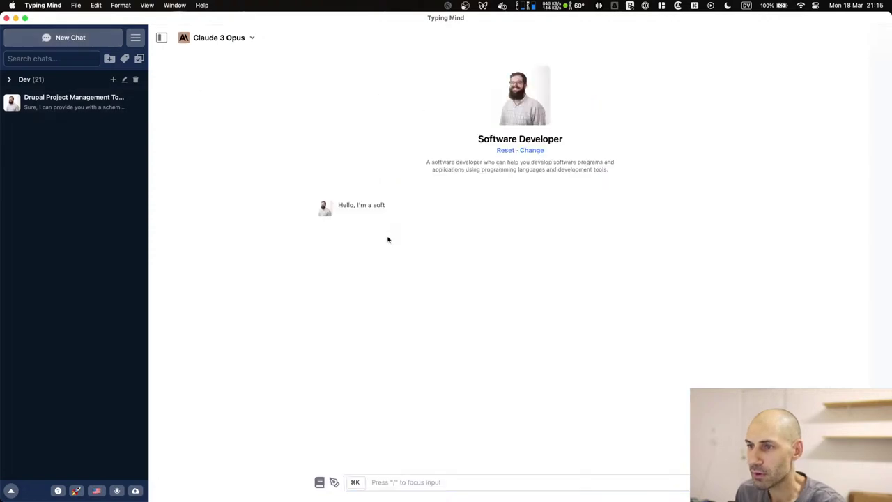
pyautogui.click(219, 38)
pyautogui.click(233, 213)
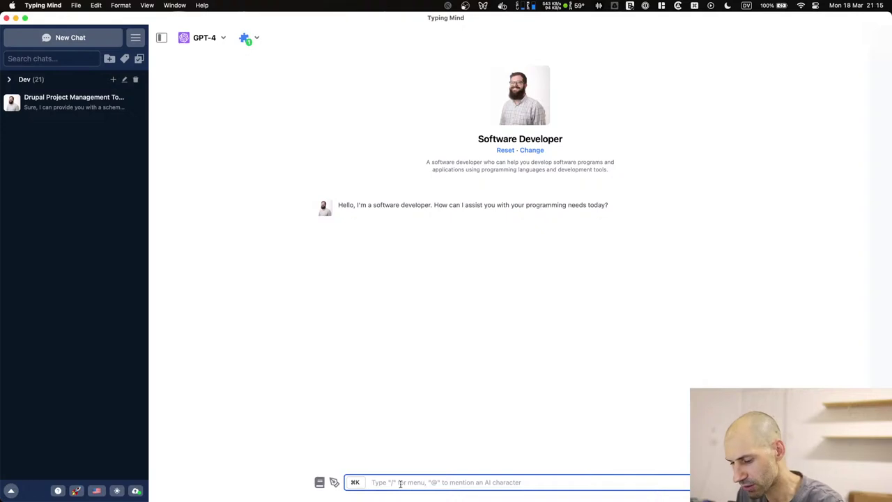
# Paste and send the same Drupal schema request to GPT-4, then reopen the Claude 3 Opus chat.
pyautogui.press('super+v')
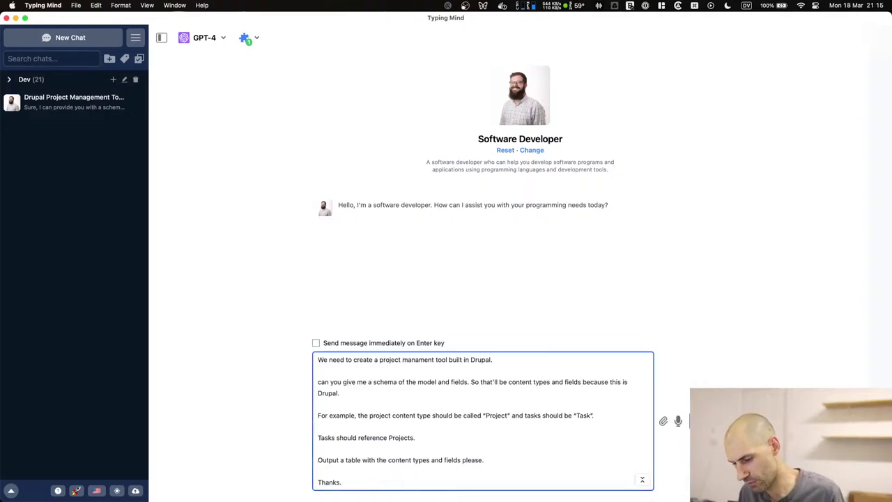
pyautogui.press('super+Return')
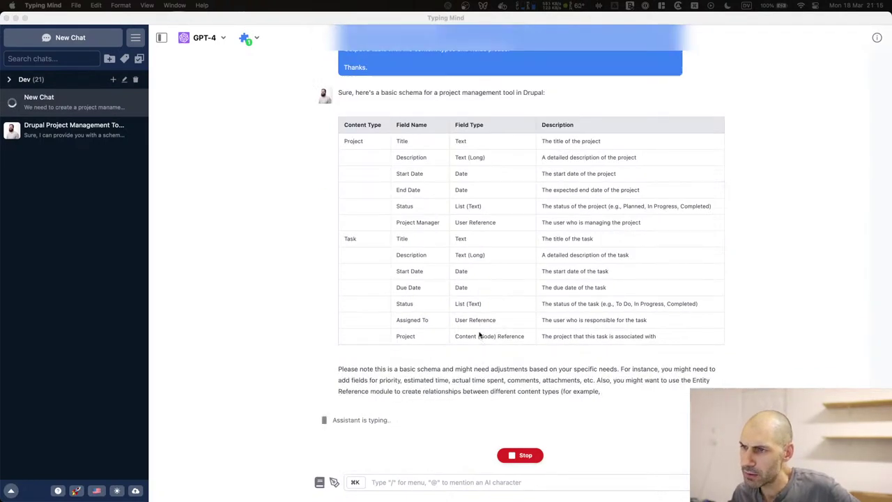
pyautogui.click(454, 150)
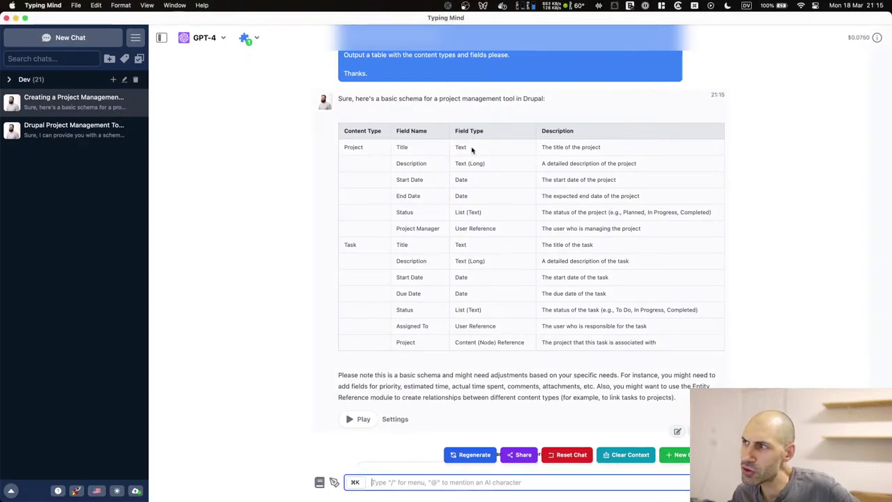
pyautogui.click(77, 134)
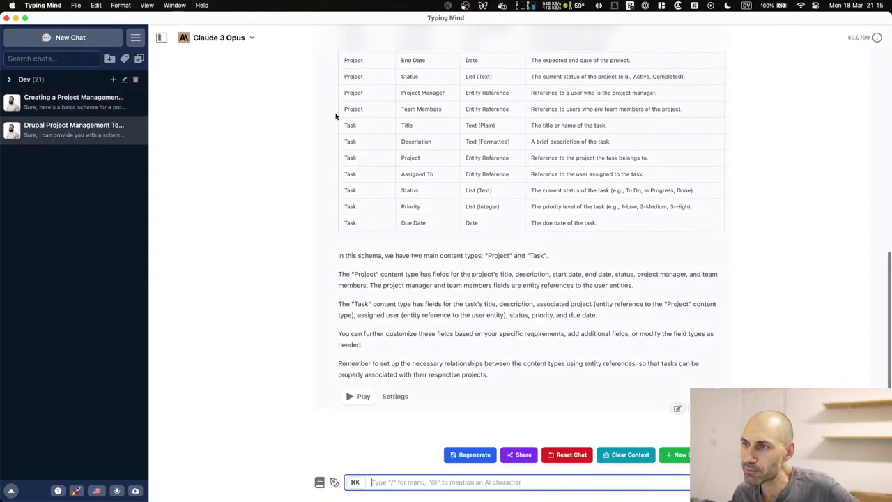
# Check the Claude chat's cost details, then the GPT-4 chat's: 1,834 tokens, $0.0750.
pyautogui.click(876, 40)
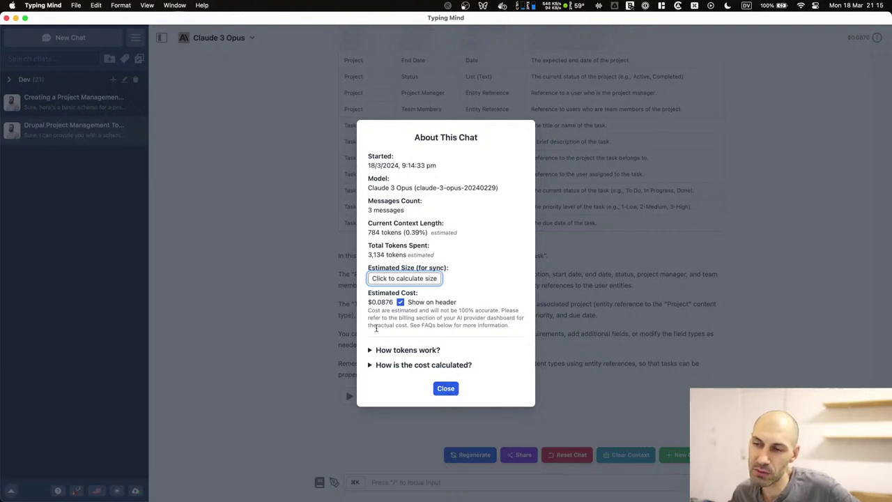
pyautogui.click(446, 389)
pyautogui.click(73, 101)
pyautogui.click(858, 37)
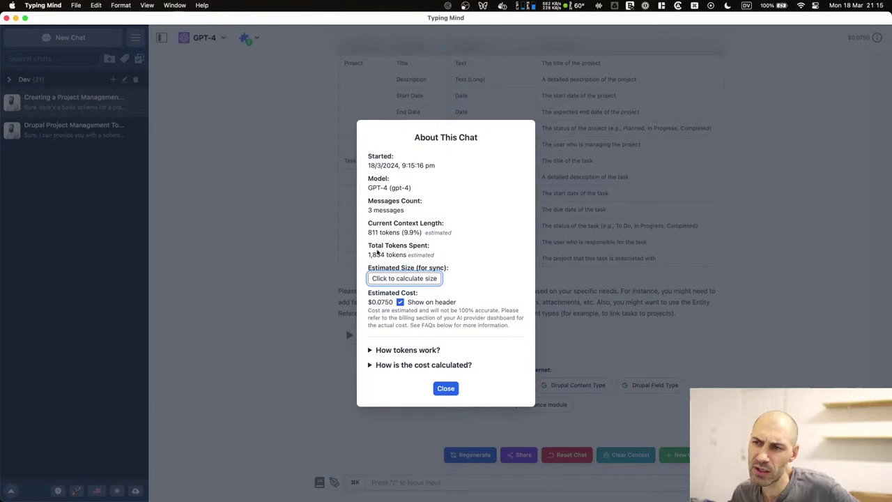
pyautogui.moveTo(369, 254); pyautogui.dragTo(387, 255)
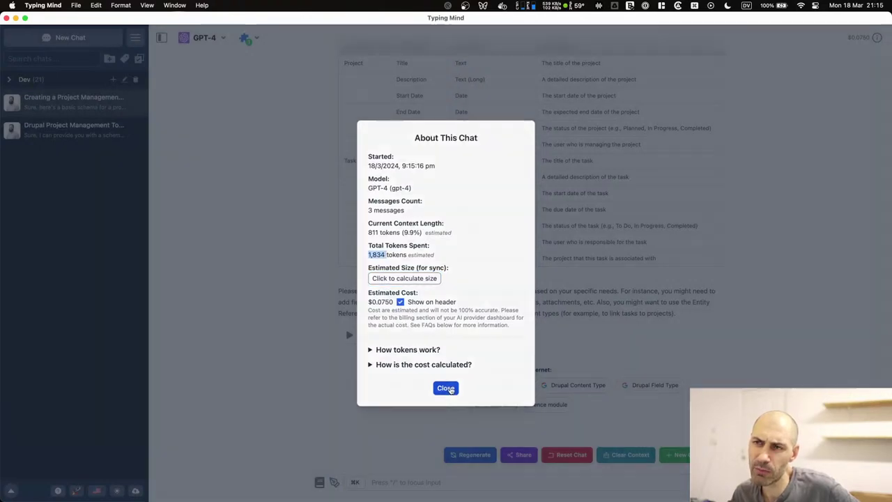
pyautogui.click(446, 388)
pyautogui.scroll(1, 540, 219)
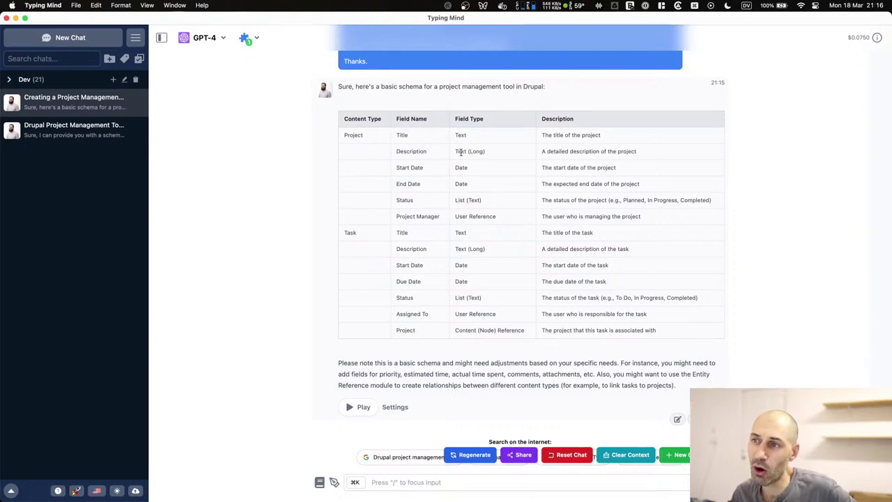
# Highlight the Text (Long) type, Project field rows and Project Manager field in GPT-4's table.
pyautogui.moveTo(457, 151); pyautogui.dragTo(491, 154)
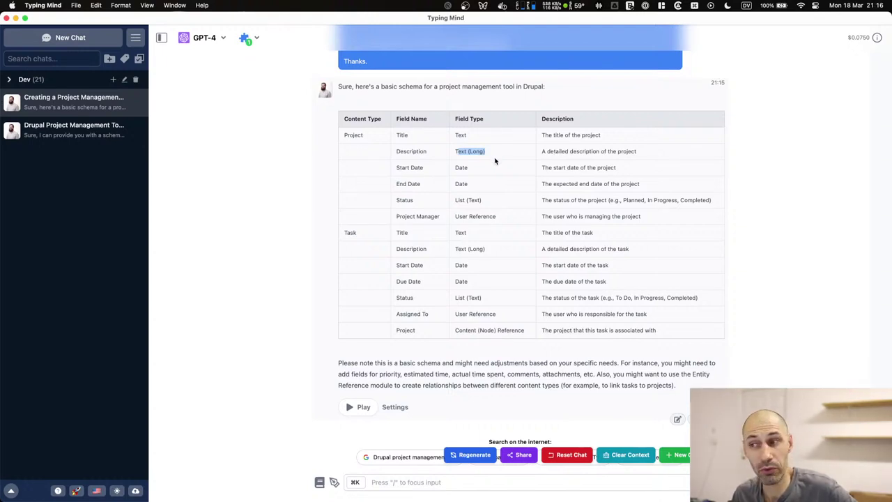
pyautogui.moveTo(548, 135); pyautogui.dragTo(643, 314)
pyautogui.click(643, 315)
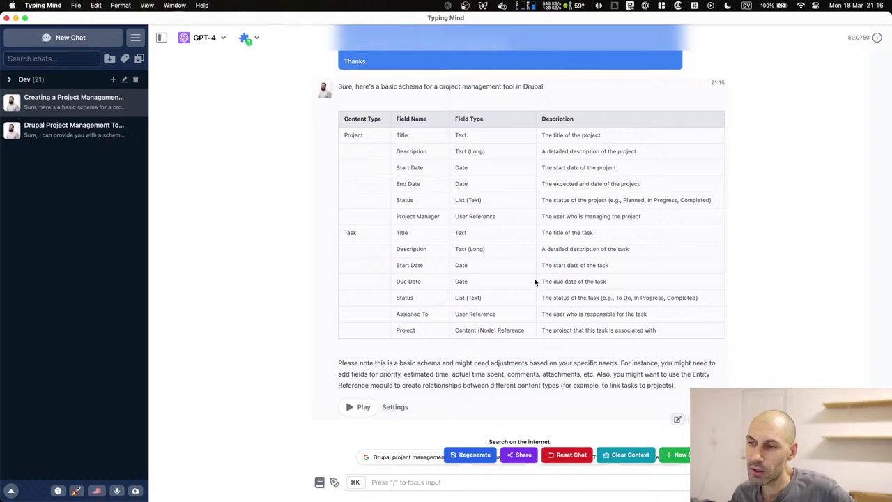
pyautogui.moveTo(496, 216); pyautogui.dragTo(394, 216)
pyautogui.tripleClick(396, 216)
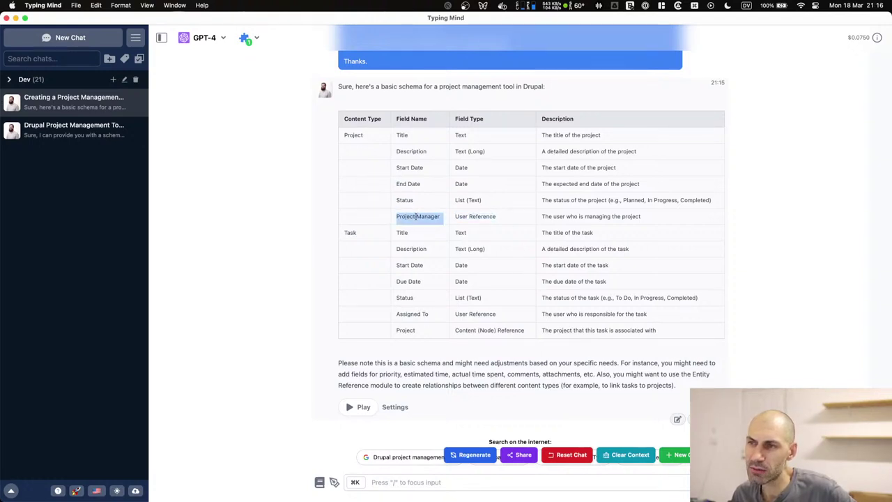
pyautogui.click(455, 216)
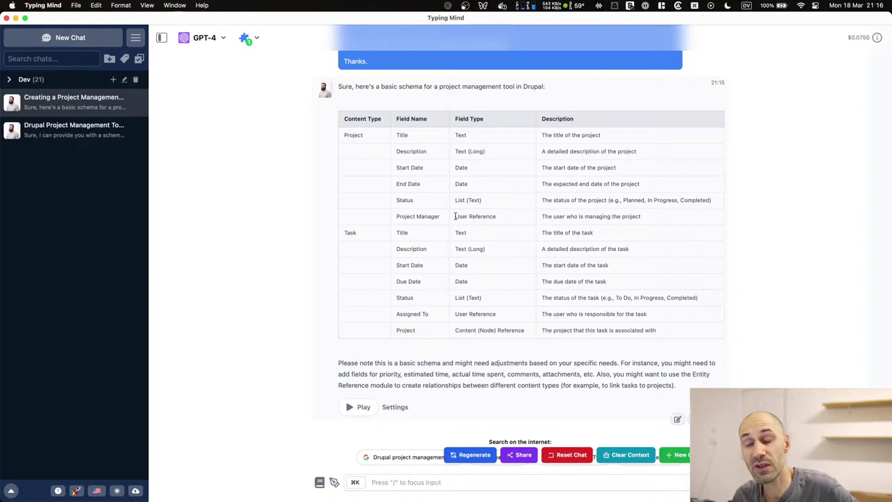
# Highlight the Status and Start Date field types, then open the Claude 3 Opus Drupal chat.
pyautogui.moveTo(455, 199); pyautogui.dragTo(493, 200)
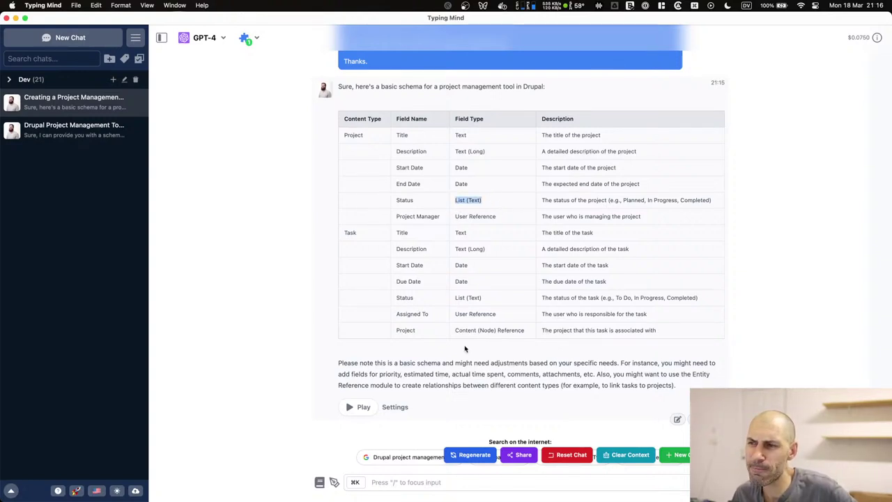
pyautogui.moveTo(483, 298); pyautogui.dragTo(446, 298)
pyautogui.click(460, 278)
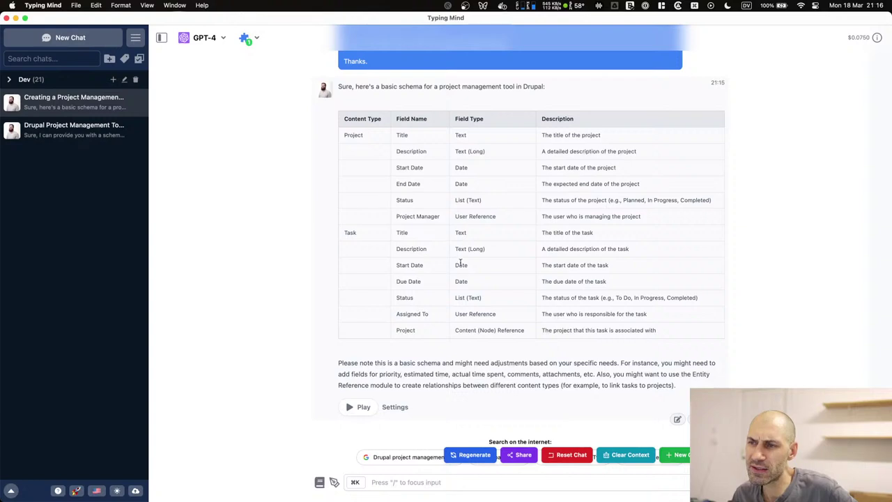
pyautogui.moveTo(410, 167); pyautogui.dragTo(421, 167)
pyautogui.tripleClick(421, 167)
pyautogui.click(421, 175)
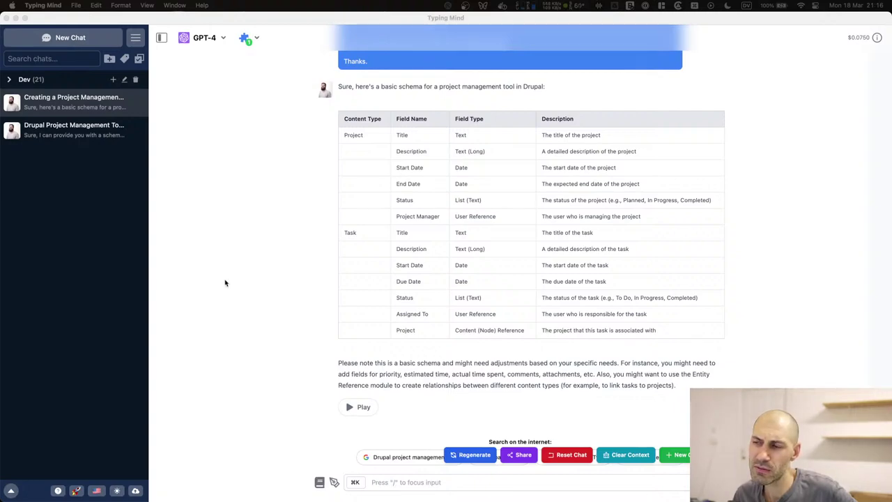
pyautogui.click(42, 129)
# Review the Claude schema table in the other Drupal project management chat.
pyautogui.click(41, 130)
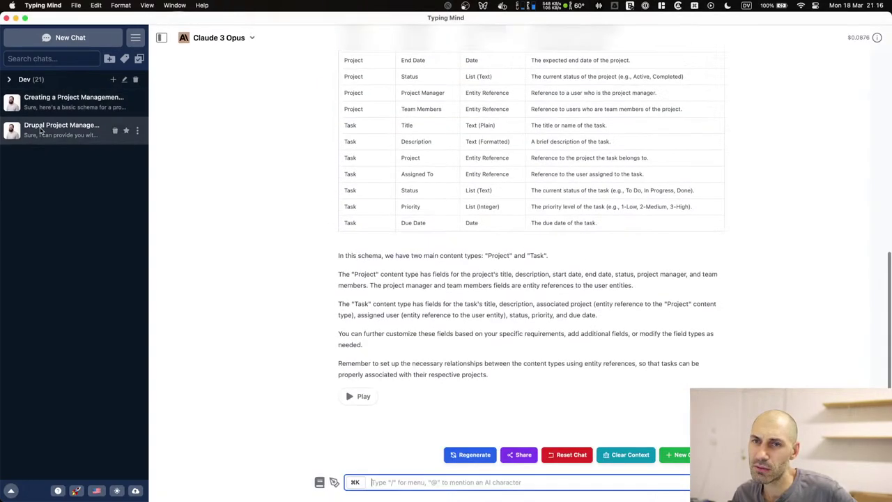
pyautogui.scroll(3, 458, 197)
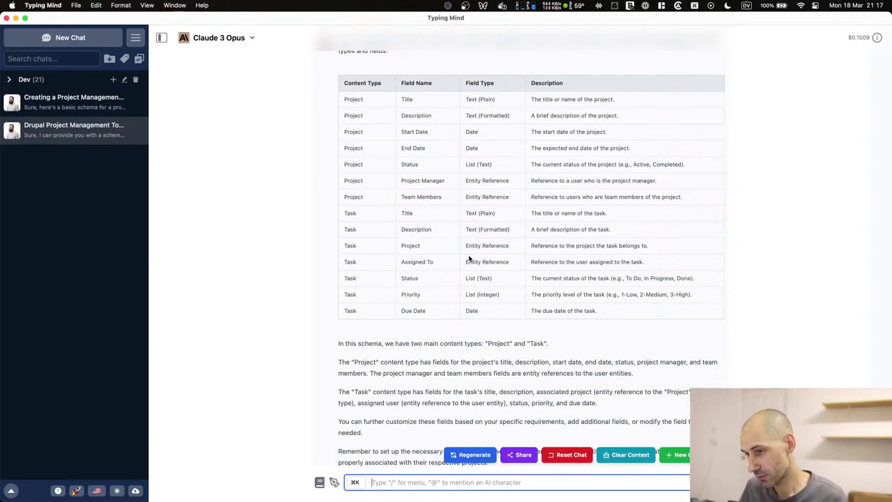
pyautogui.moveTo(342, 89)
pyautogui.mouseDown()
pyautogui.moveTo(651, 263)
pyautogui.moveTo(674, 310)
pyautogui.moveTo(303, 114)
pyautogui.moveTo(339, 85)
pyautogui.mouseUp()
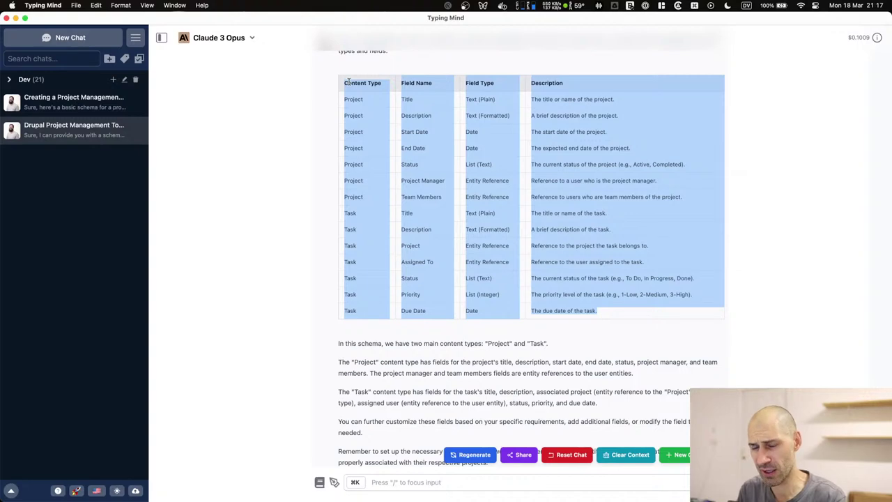
# Back in the GPT-4 'Creating a Project Management' chat, study the Project rows and Field Type column.
pyautogui.click(73, 102)
pyautogui.scroll(2, 398, 151)
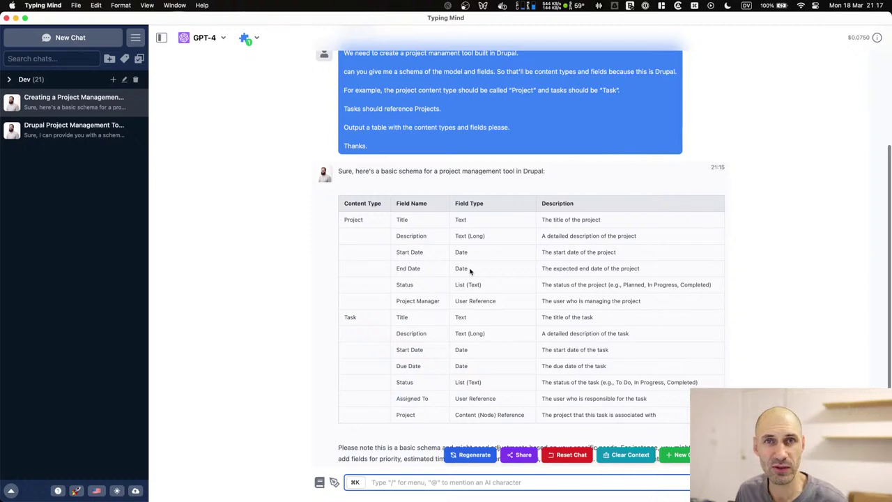
pyautogui.click(407, 227)
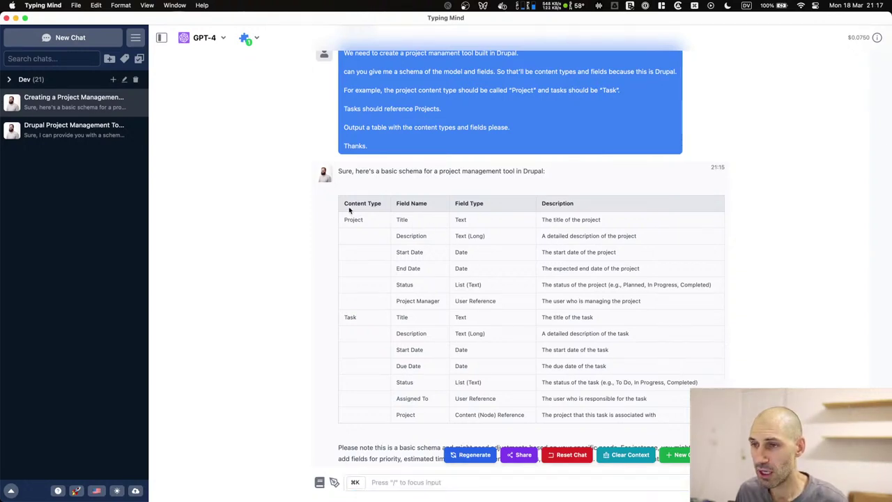
pyautogui.moveTo(345, 204)
pyautogui.mouseDown()
pyautogui.moveTo(636, 299)
pyautogui.moveTo(400, 282)
pyautogui.moveTo(340, 205)
pyautogui.moveTo(353, 216)
pyautogui.mouseUp()
pyautogui.click(664, 308)
pyautogui.click(353, 216)
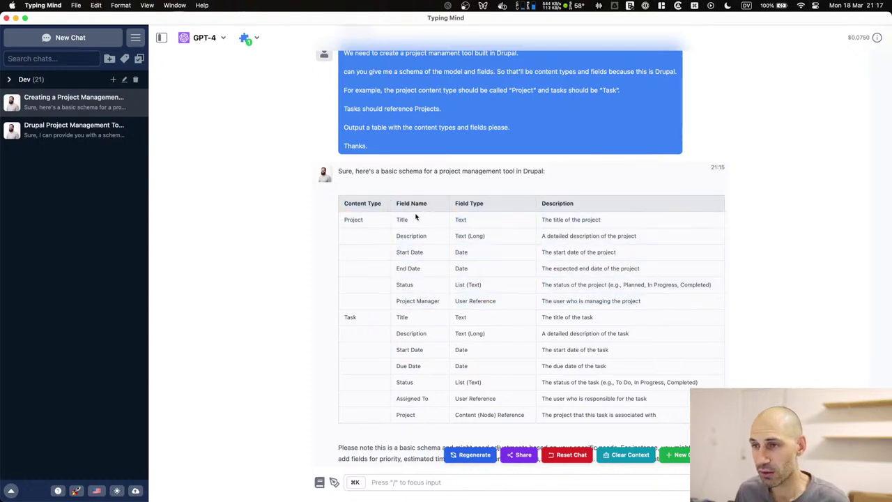
pyautogui.moveTo(457, 202); pyautogui.dragTo(485, 204)
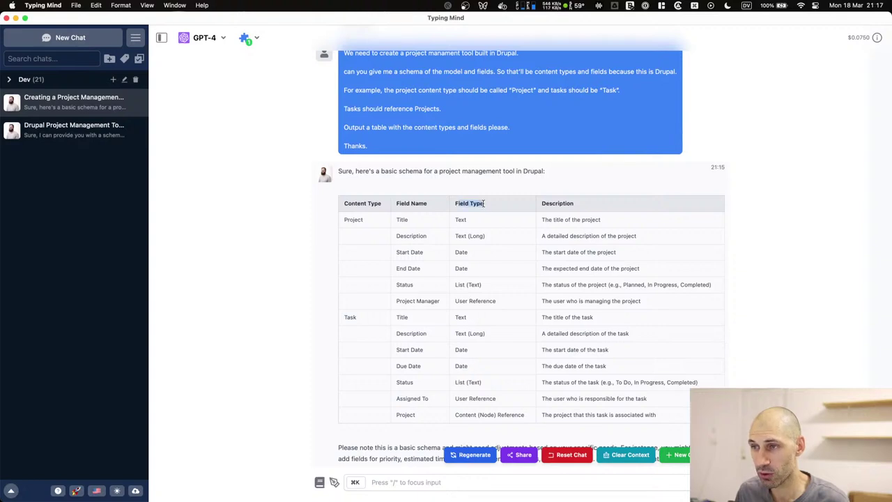
pyautogui.click(485, 205)
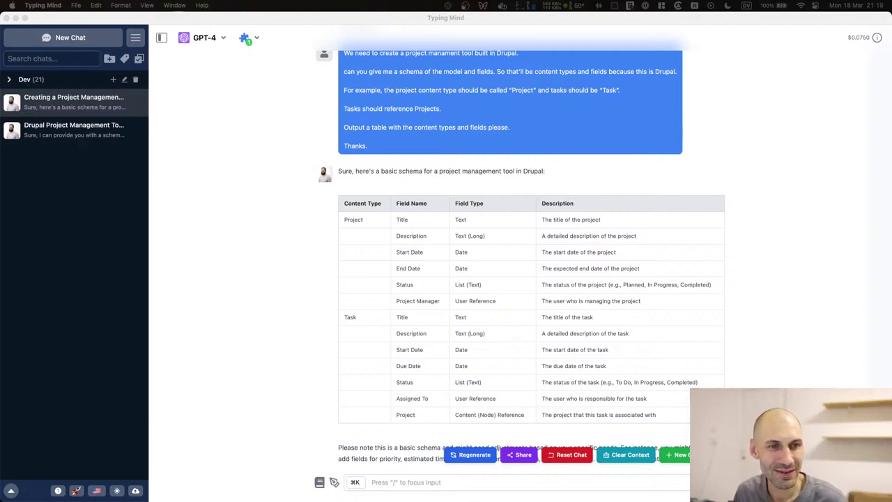
# Switch from TypingMind to the Chrome Beta browser.
pyautogui.click(460, 346)
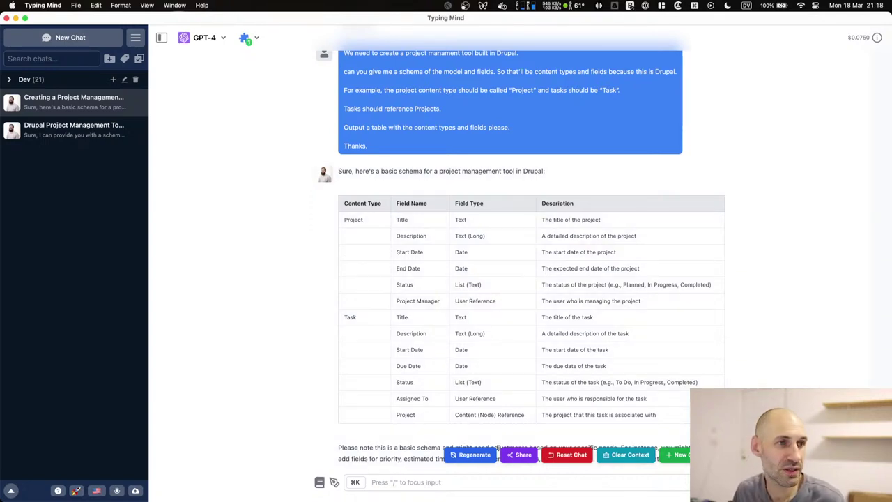
pyautogui.click(295, 144)
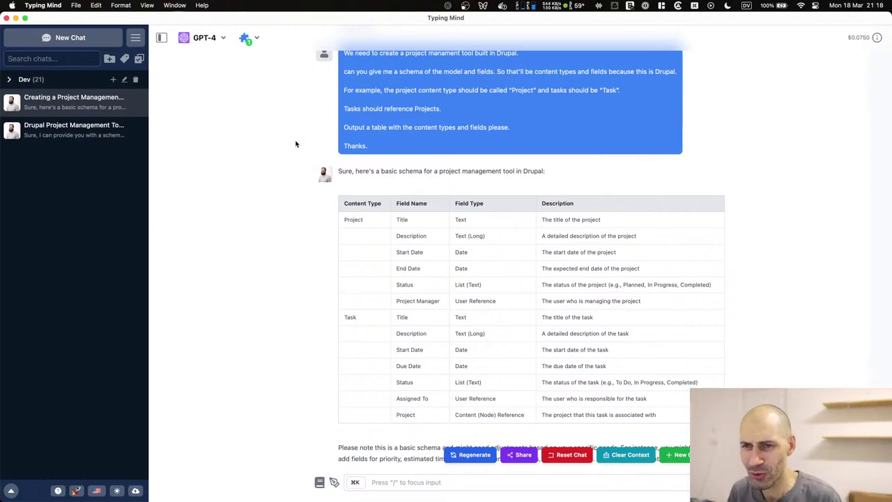
pyautogui.press('super+Tab')
pyautogui.press('super+Tab')
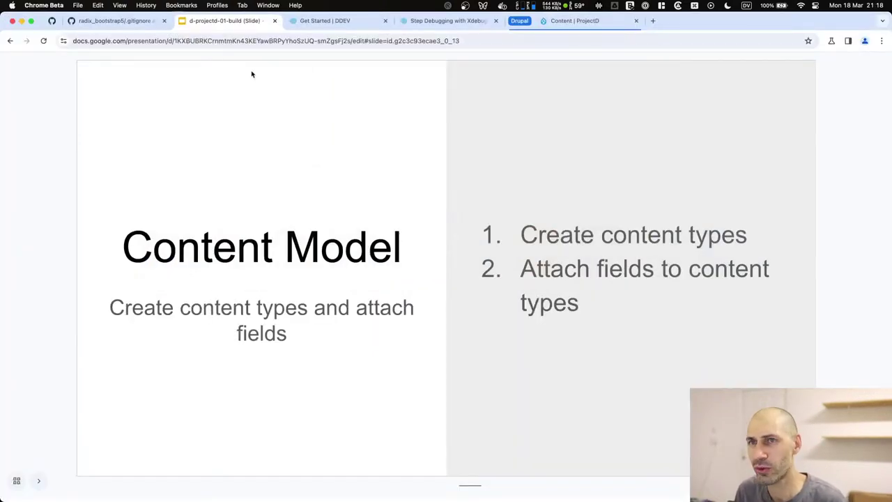
# Put the Step Debugging tab into a new tab group named Other.
pyautogui.click(547, 22)
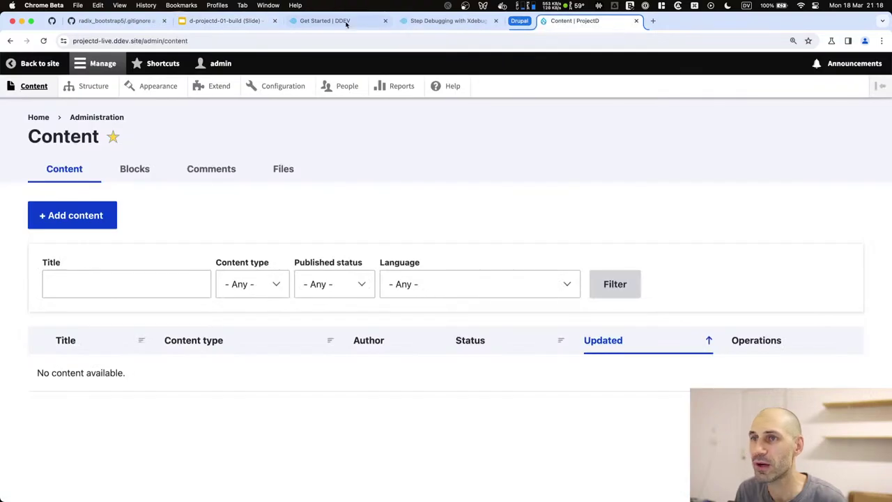
pyautogui.rightClick(431, 25)
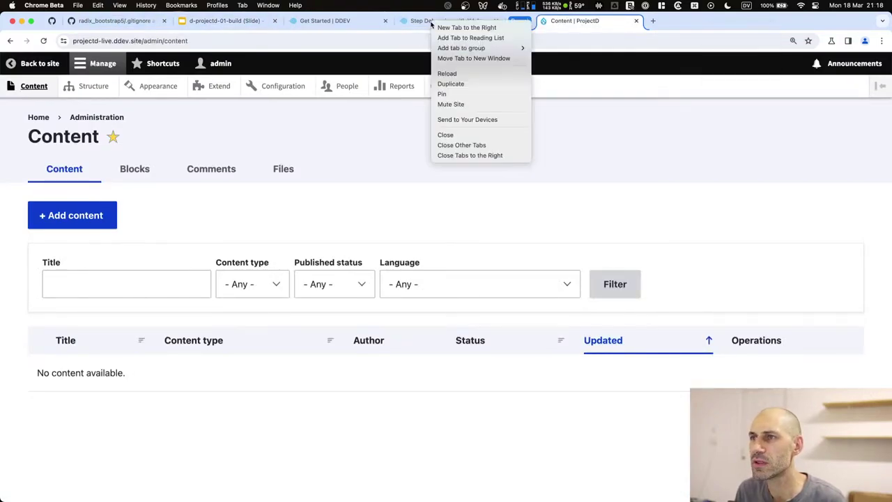
pyautogui.moveTo(467, 48)
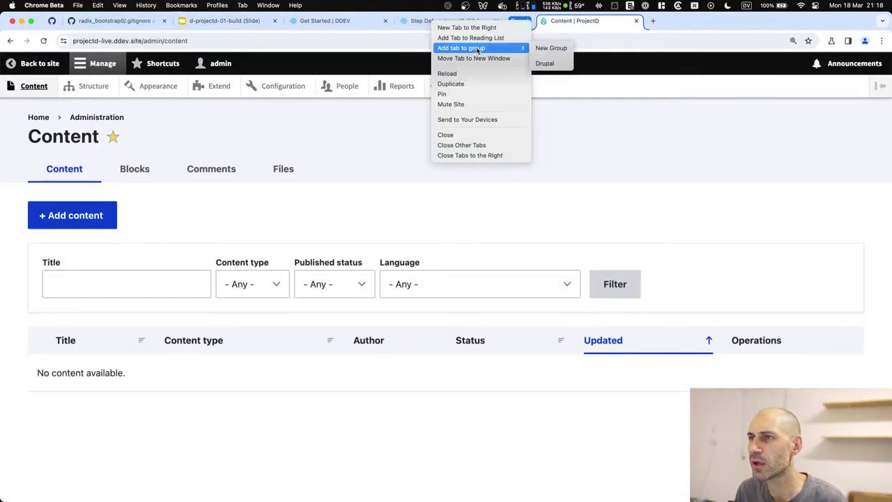
pyautogui.click(550, 47)
pyautogui.write('Other')
pyautogui.press('Return')
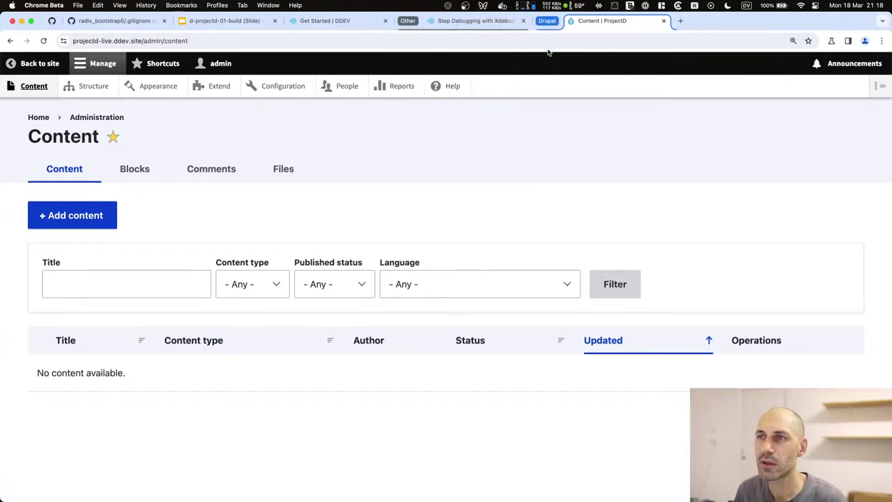
# Move the DDEV Get Started tab into the Other group and collapse it.
pyautogui.moveTo(338, 21); pyautogui.dragTo(369, 21)
pyautogui.click(269, 25)
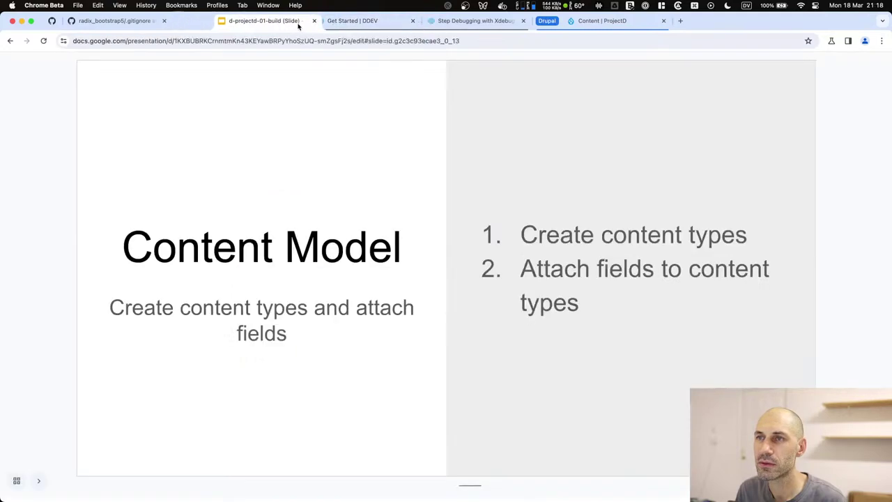
pyautogui.click(115, 21)
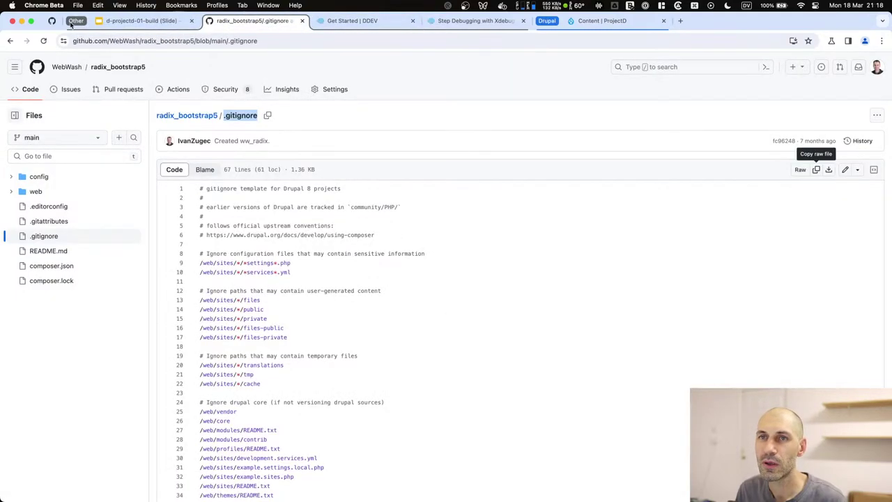
pyautogui.click(74, 21)
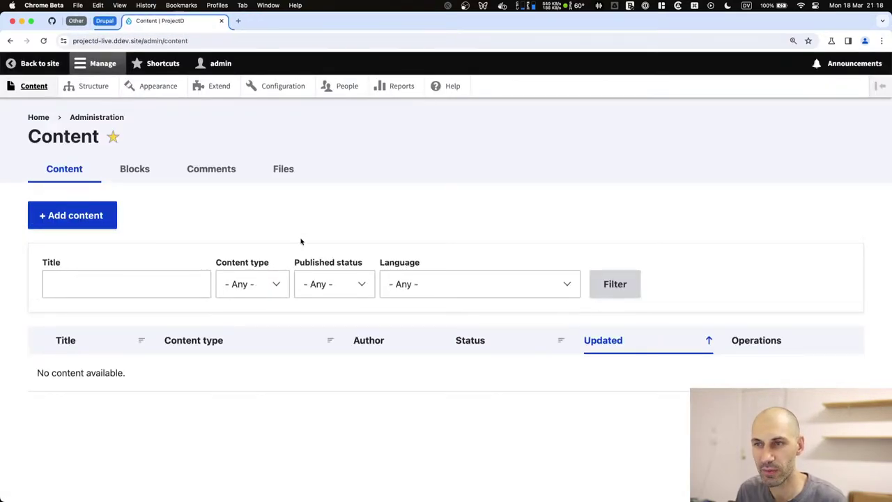
# Start a new content type named Project with the description 'Used for projects.'.
pyautogui.click(91, 86)
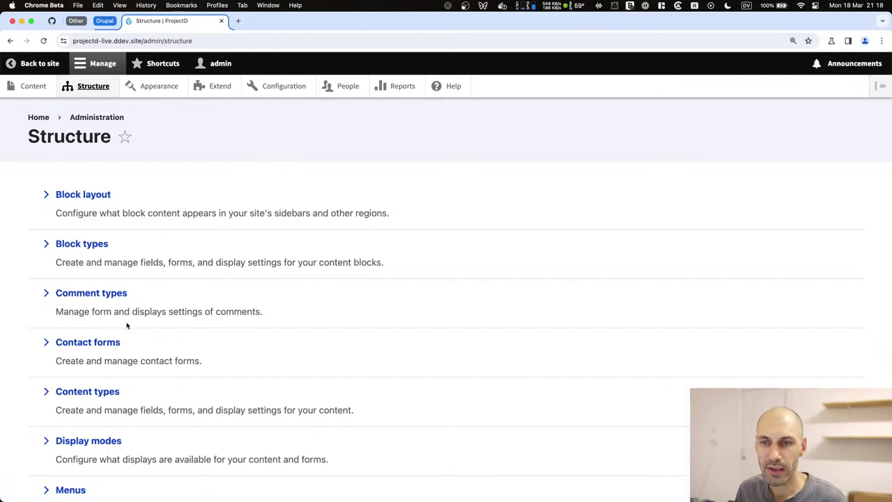
pyautogui.scroll(-2, 127, 325)
pyautogui.click(89, 309)
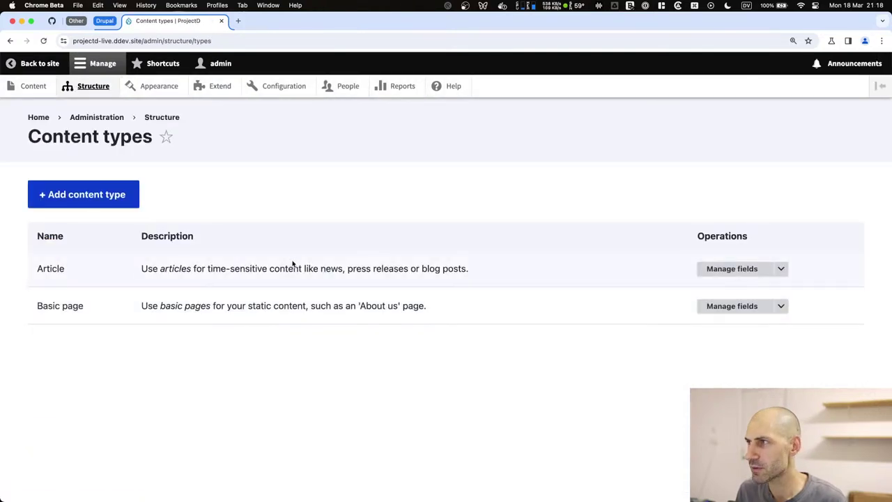
pyautogui.click(120, 196)
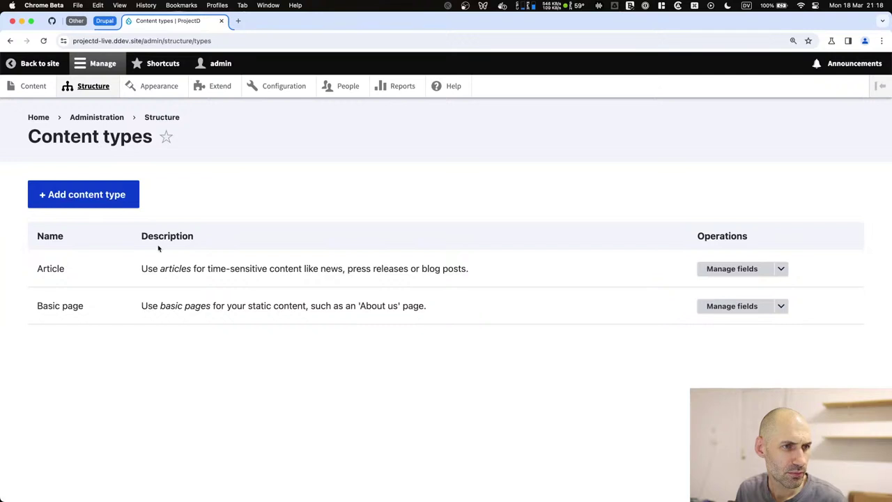
pyautogui.click(98, 198)
pyautogui.click(109, 235)
pyautogui.write('P')
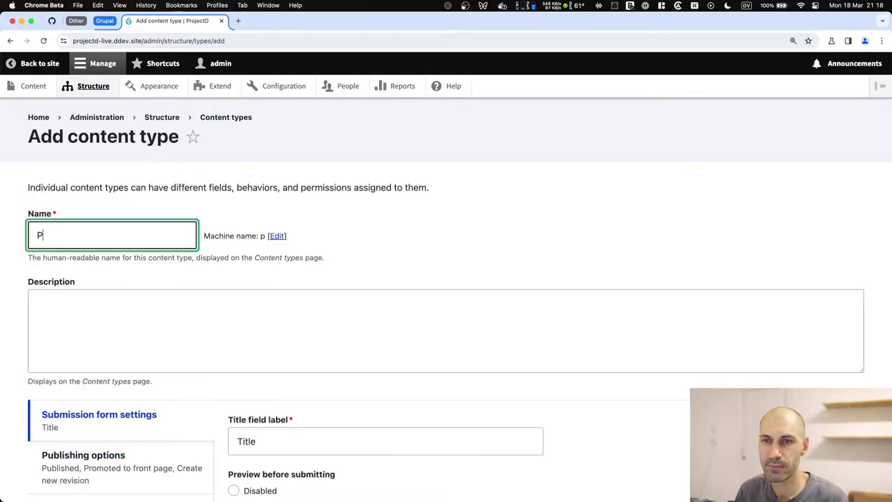
pyautogui.write('roject')
pyautogui.click(129, 299)
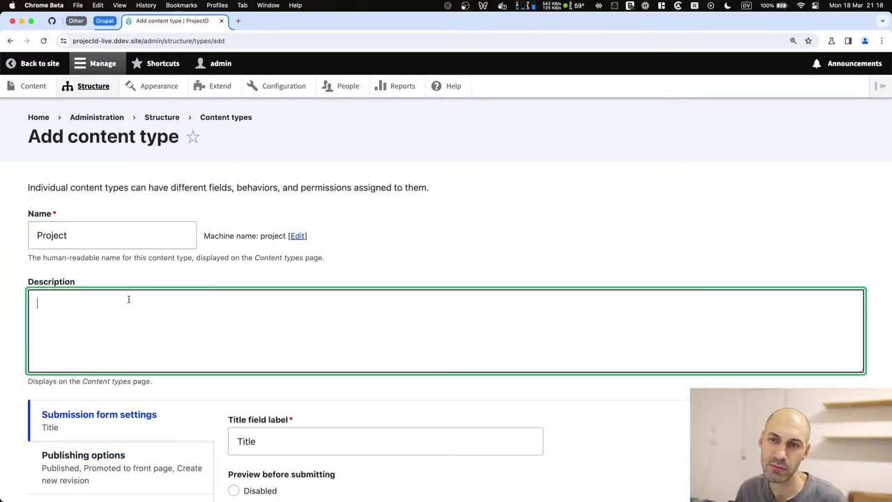
pyautogui.scroll(-1, 128, 299)
pyautogui.write('Used for projects.')
# Disable preview, front-page promotion, author/date display and Main navigation, then save and manage fields.
pyautogui.scroll(-4, 142, 303)
pyautogui.click(260, 215)
pyautogui.click(137, 203)
pyautogui.click(257, 295)
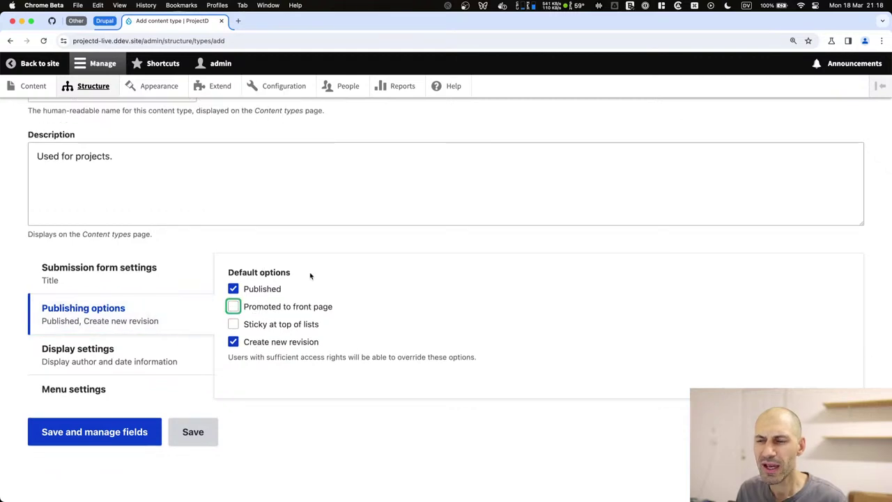
pyautogui.moveTo(296, 274); pyautogui.dragTo(225, 275)
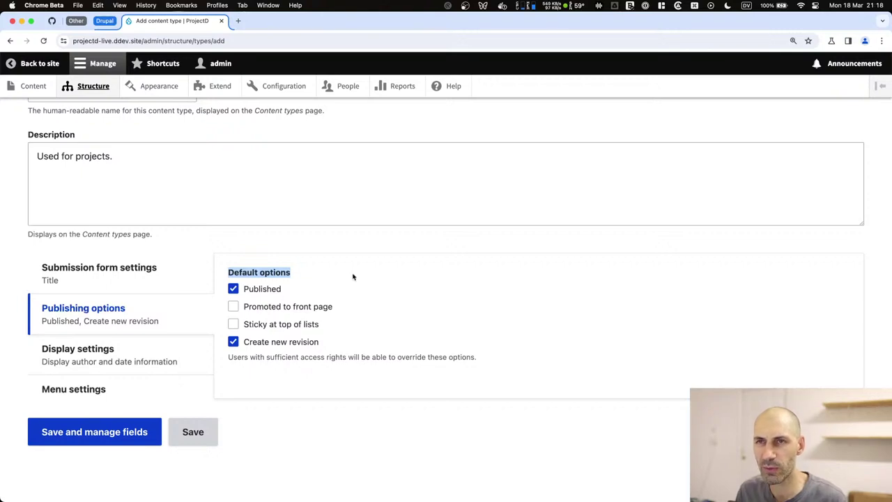
pyautogui.click(87, 352)
pyautogui.click(234, 274)
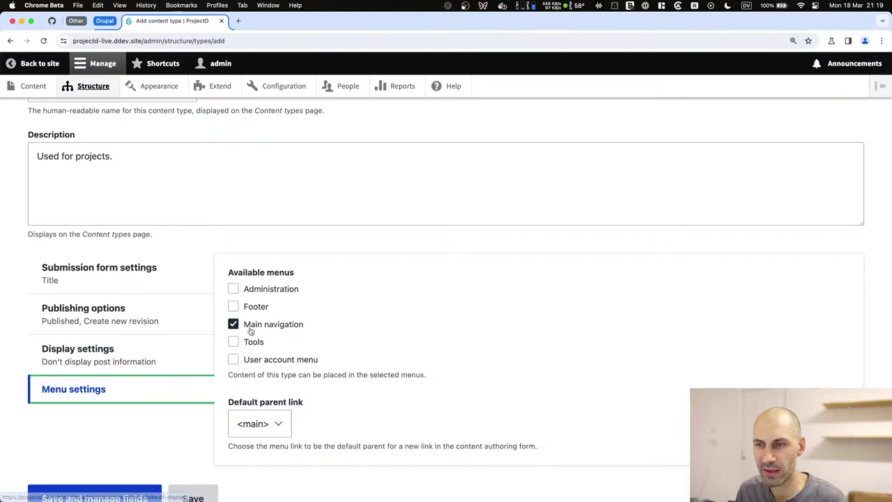
pyautogui.click(233, 324)
pyautogui.click(125, 432)
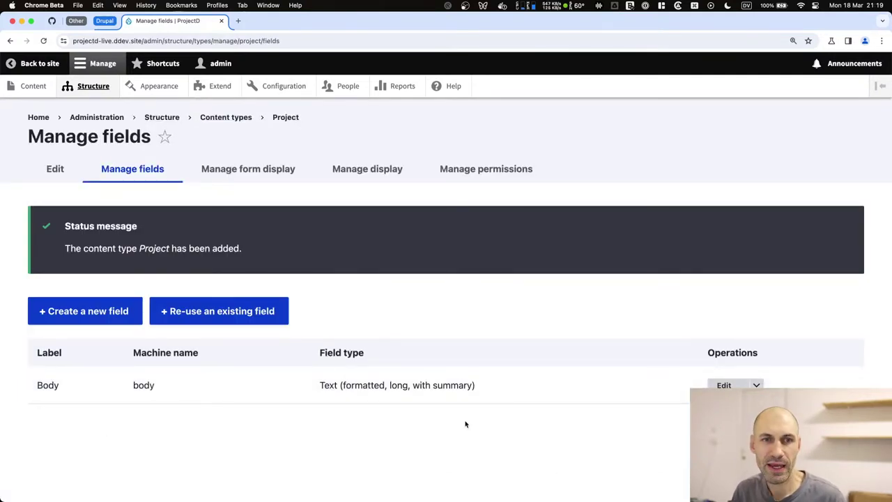
# Delete the Body field from the Project content type.
pyautogui.click(757, 289)
pyautogui.click(723, 309)
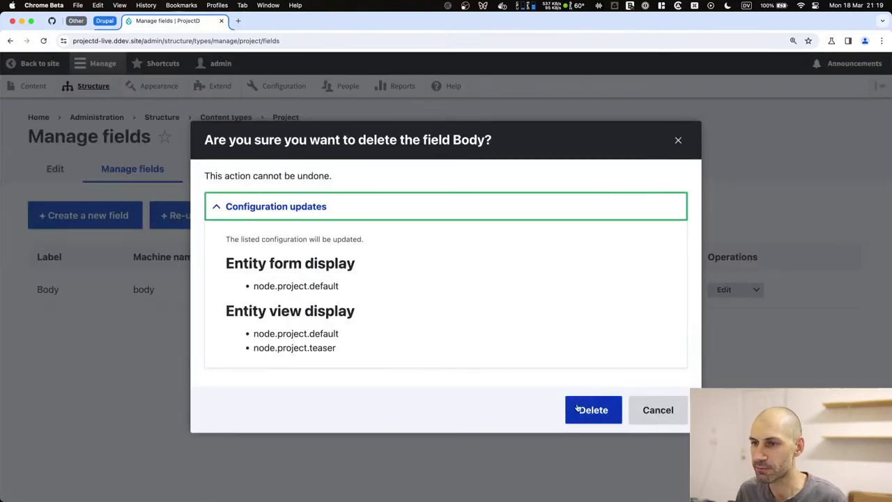
pyautogui.click(575, 410)
# Start a new field labelled Description.
pyautogui.click(78, 311)
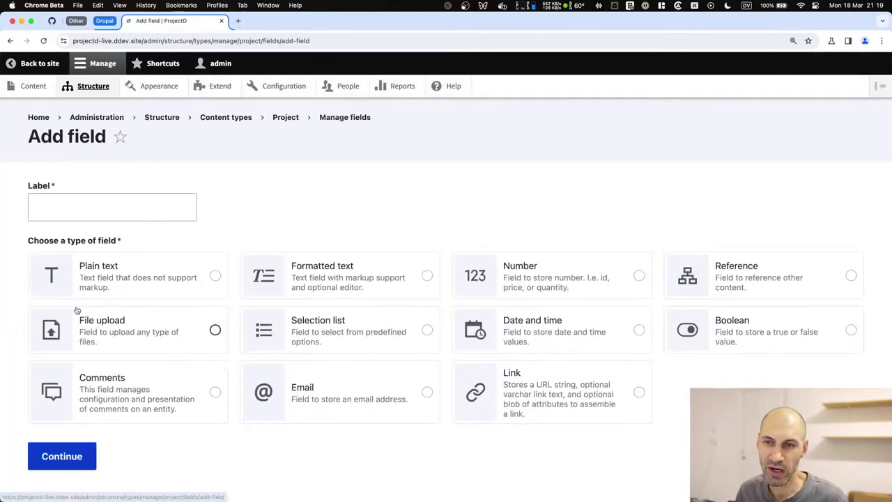
pyautogui.scroll(-1, 76, 230)
pyautogui.click(77, 184)
pyautogui.write('Description')
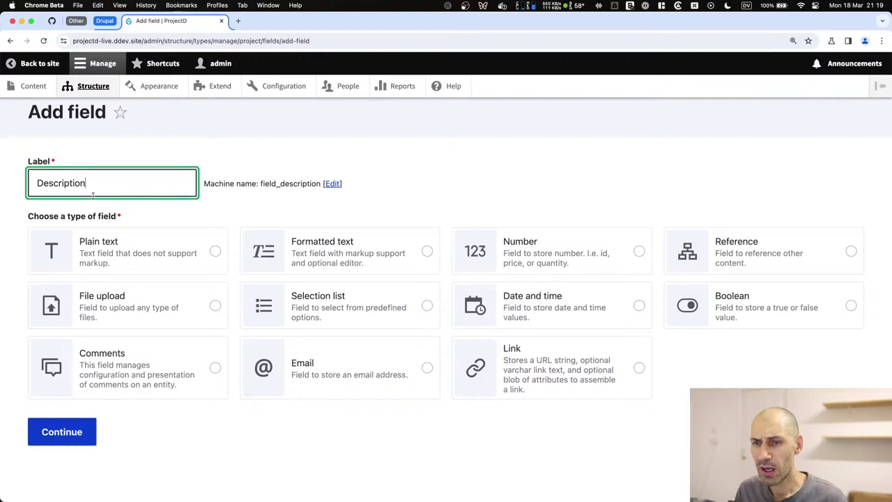
pyautogui.doubleClick(122, 182)
pyautogui.click(122, 183)
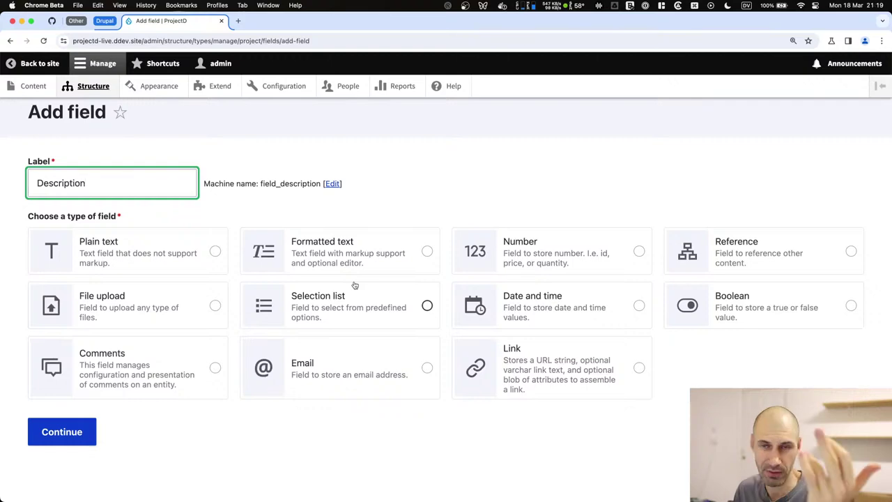
# Make the Description field Formatted text, choosing long formatted text storage.
pyautogui.click(344, 255)
pyautogui.scroll(-5, 342, 265)
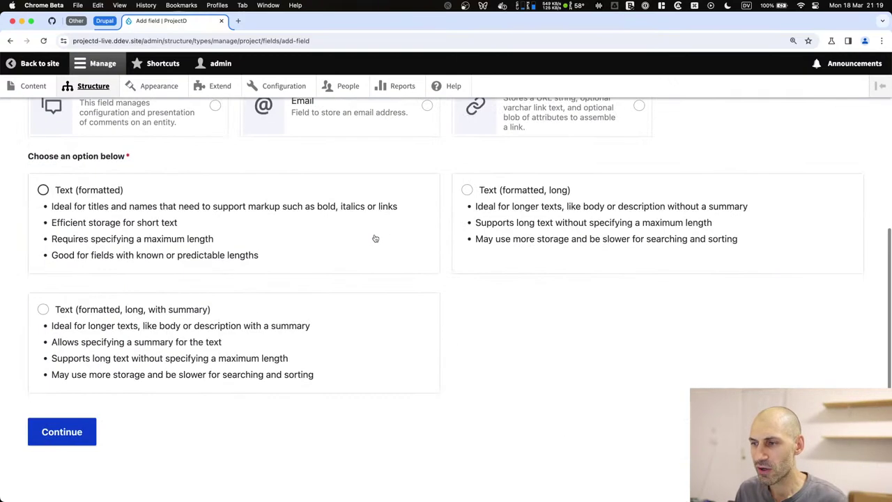
pyautogui.scroll(3, 418, 215)
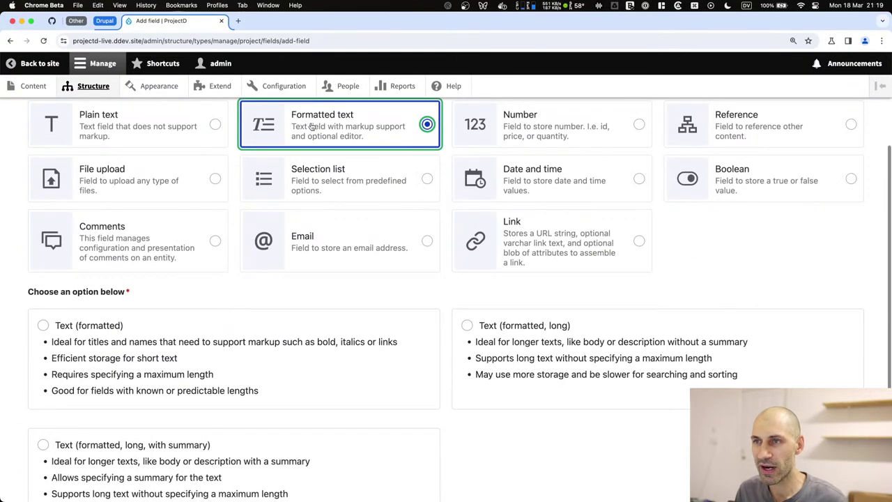
pyautogui.scroll(-4, 328, 172)
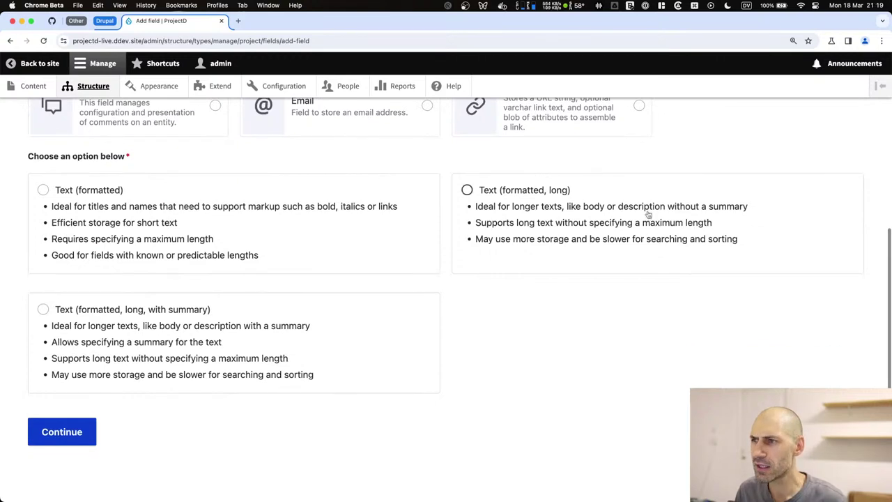
pyautogui.click(467, 191)
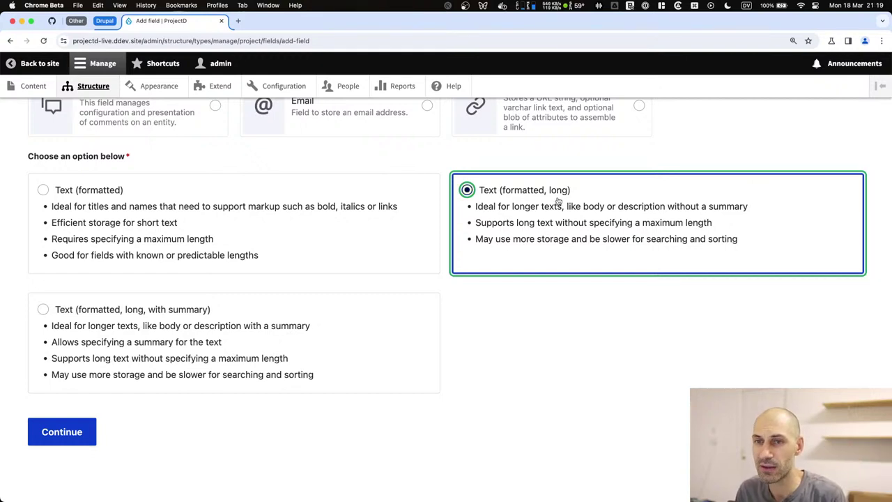
pyautogui.click(299, 203)
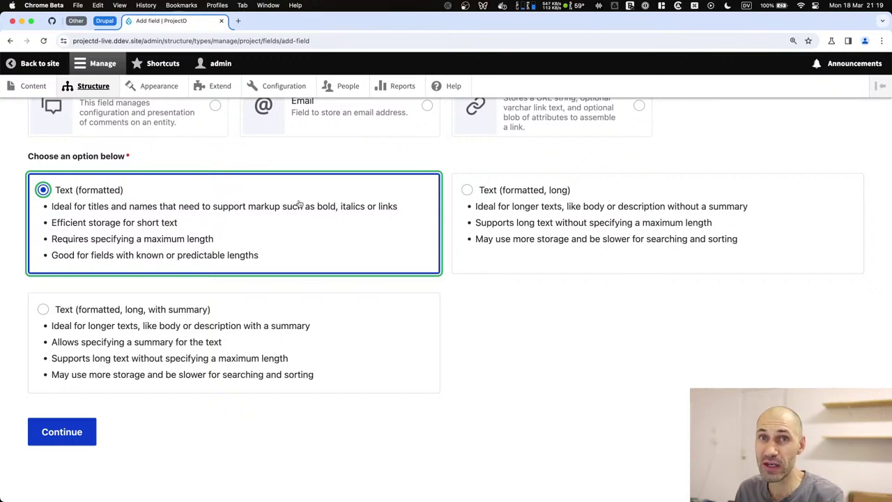
pyautogui.click(492, 208)
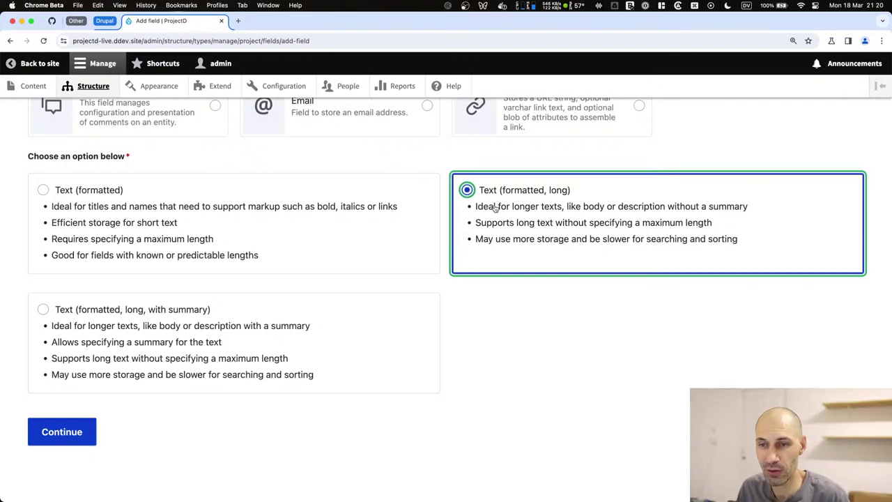
pyautogui.click(255, 341)
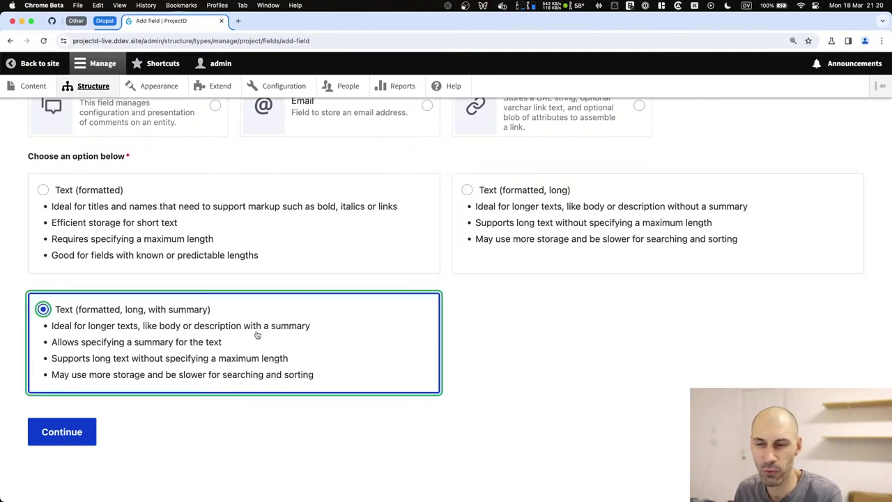
pyautogui.click(538, 223)
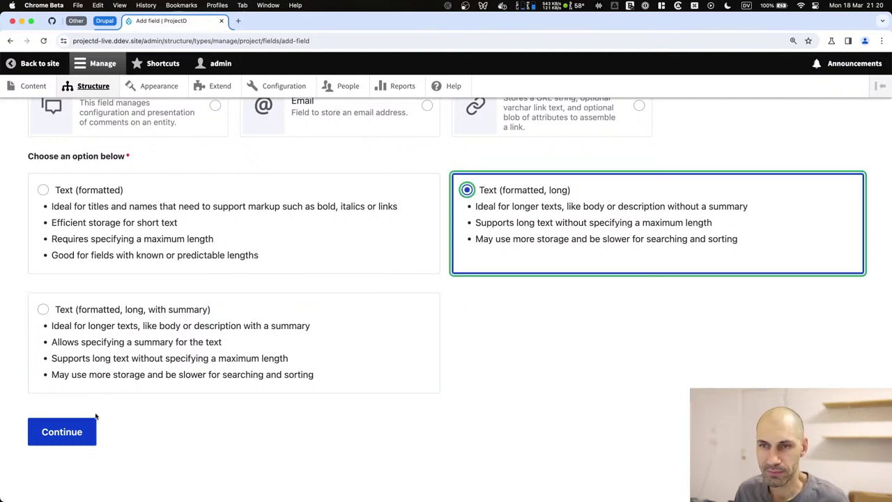
# Restrict the Description field to the Basic HTML text format and save its settings.
pyautogui.click(78, 432)
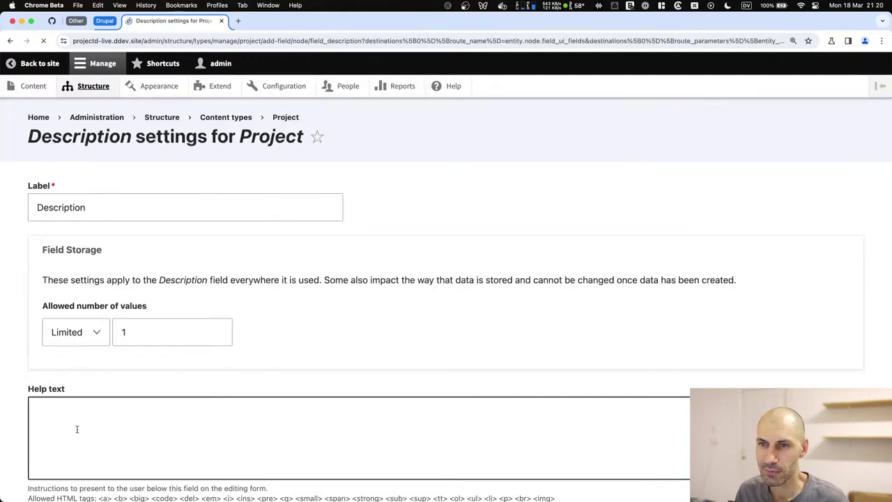
pyautogui.scroll(-5, 100, 325)
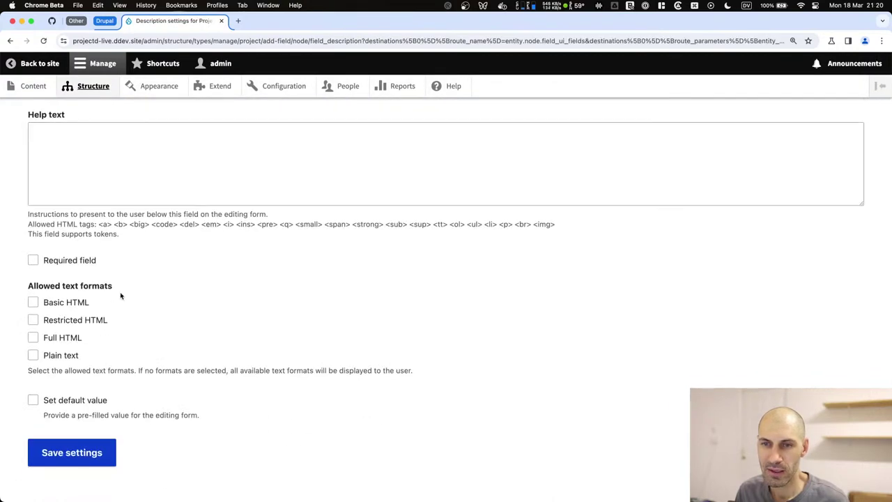
pyautogui.click(65, 305)
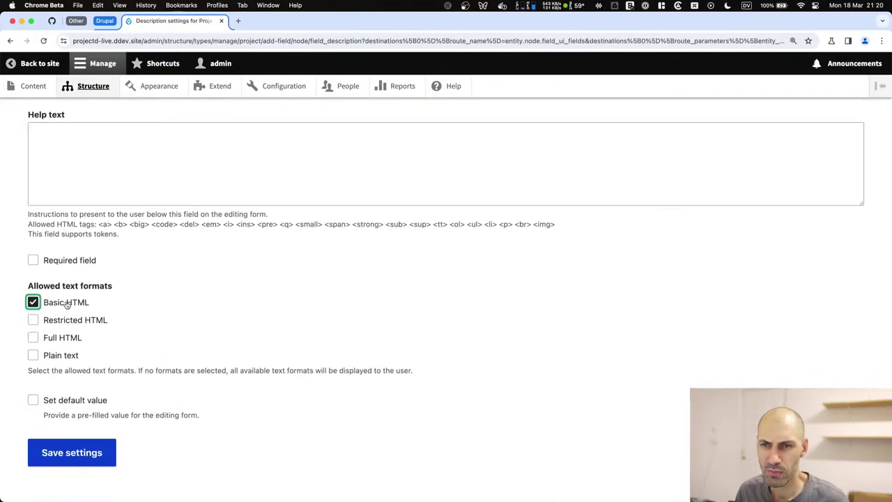
pyautogui.click(148, 329)
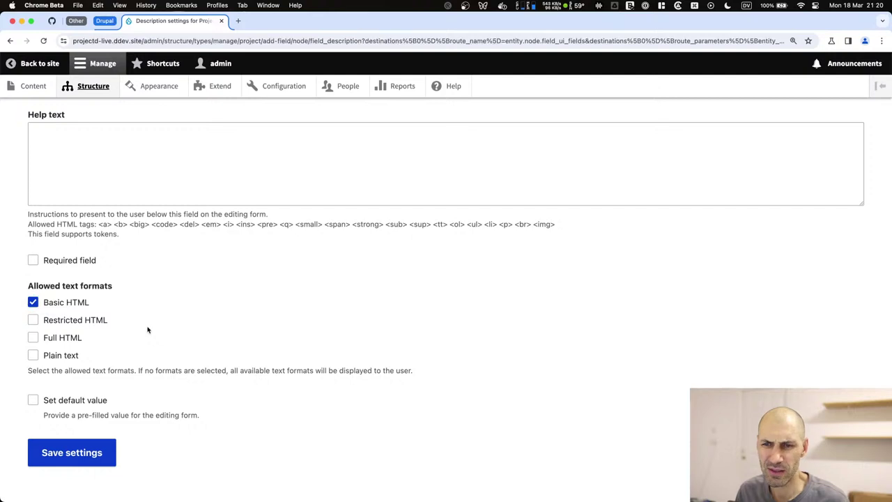
pyautogui.click(93, 455)
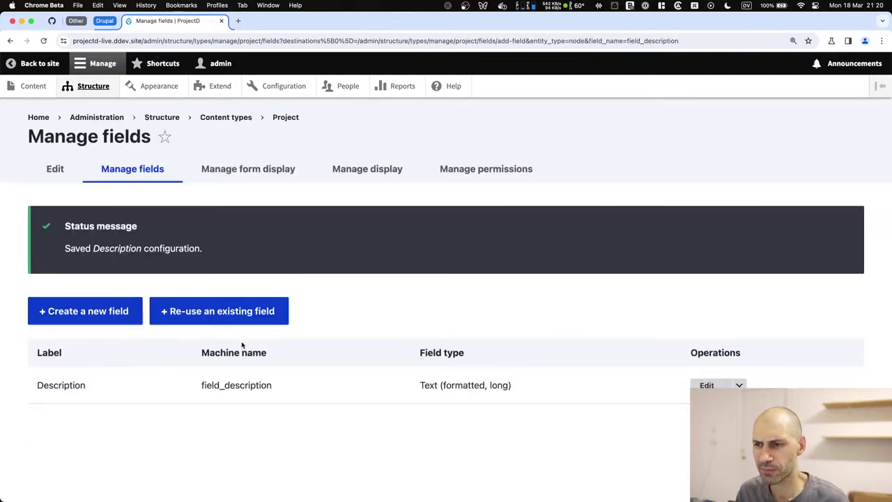
# Give Description the help text 'Add project details.', save, and return to Content types.
pyautogui.click(707, 384)
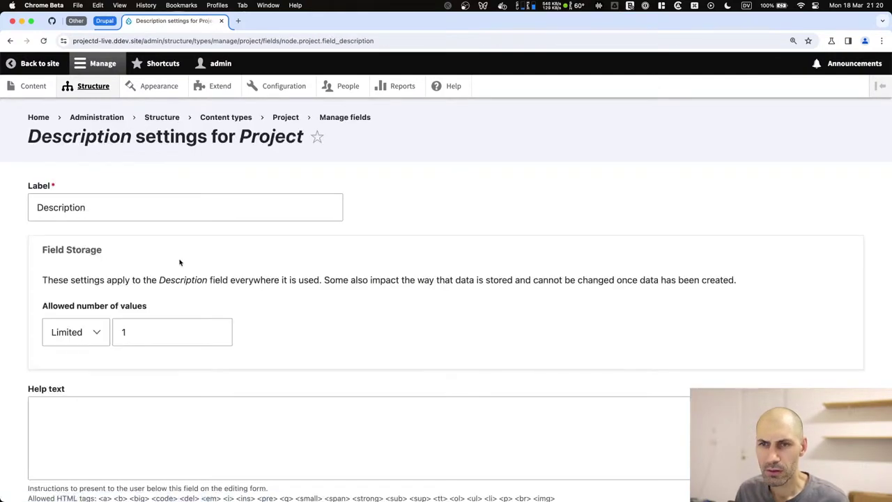
pyautogui.scroll(-5, 178, 265)
pyautogui.scroll(3, 173, 296)
pyautogui.click(143, 299)
pyautogui.write('A')
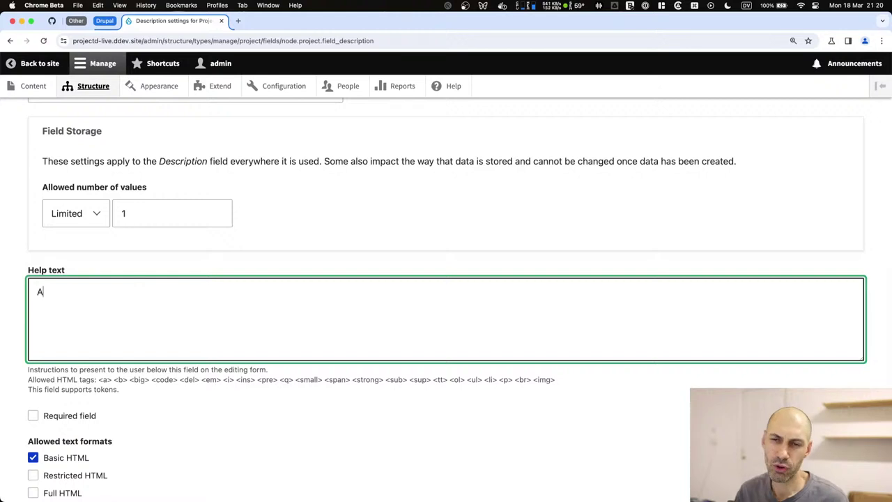
pyautogui.write('dd project details.')
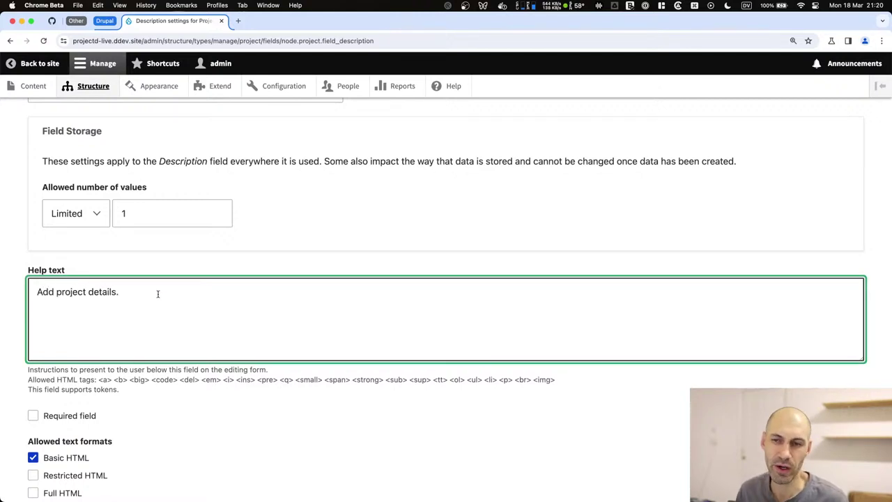
pyautogui.scroll(-3, 157, 293)
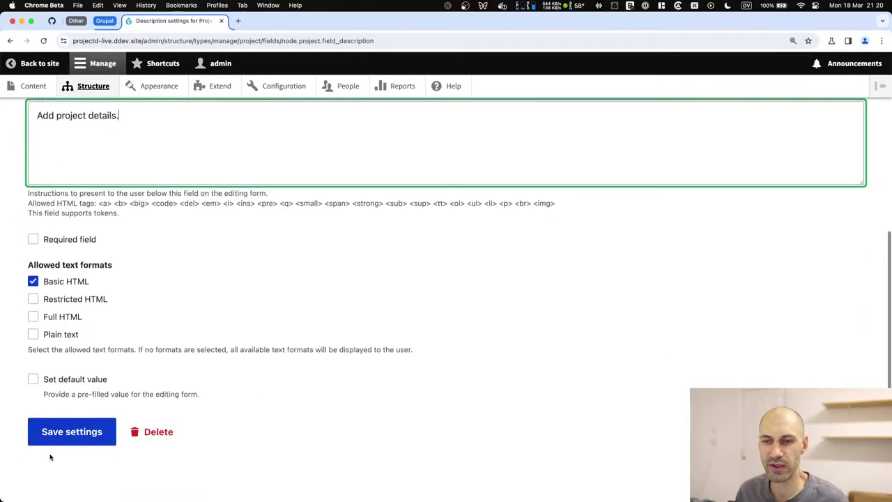
pyautogui.click(60, 440)
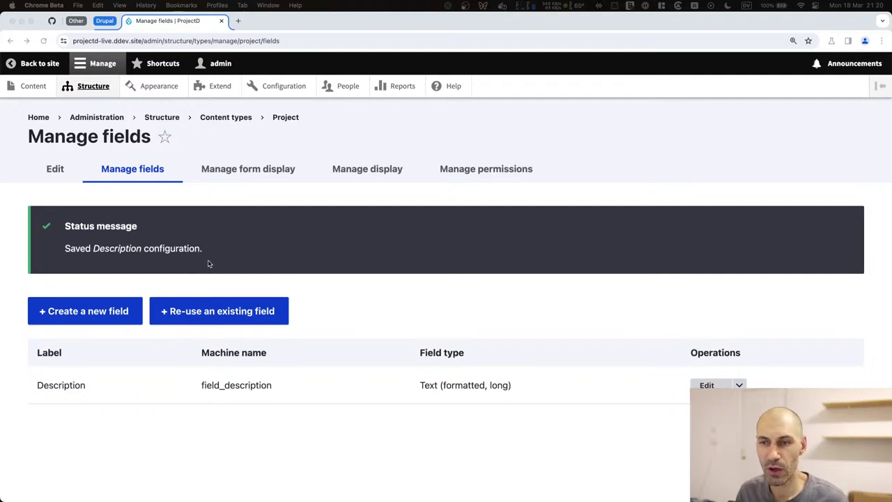
pyautogui.click(207, 290)
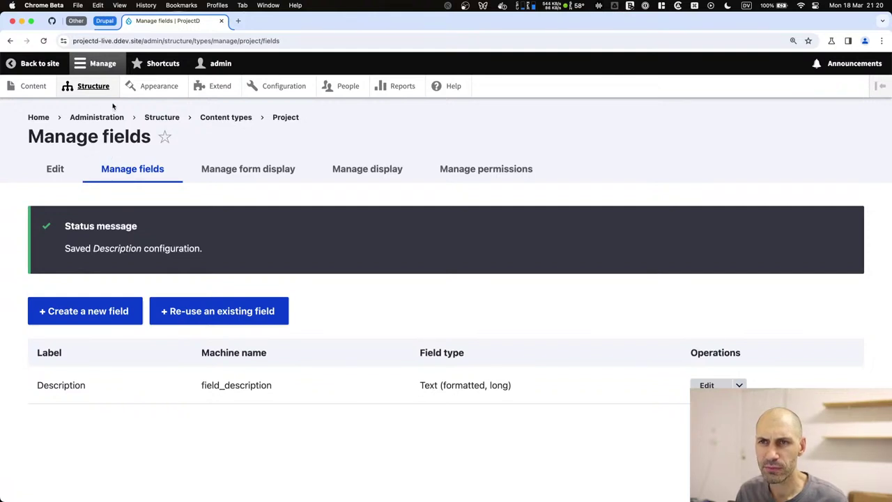
pyautogui.click(224, 117)
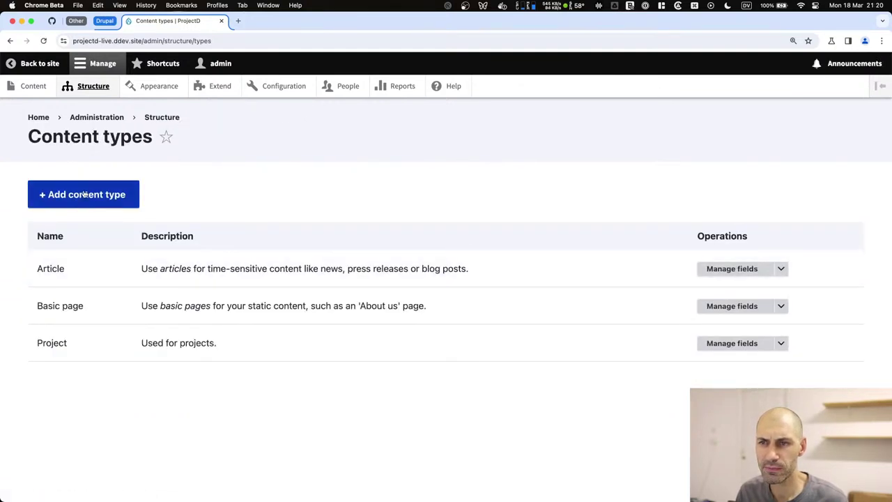
# Start a new content type named Task described as 'Used for project tasks'.
pyautogui.click(85, 193)
pyautogui.click(86, 237)
pyautogui.write('Task')
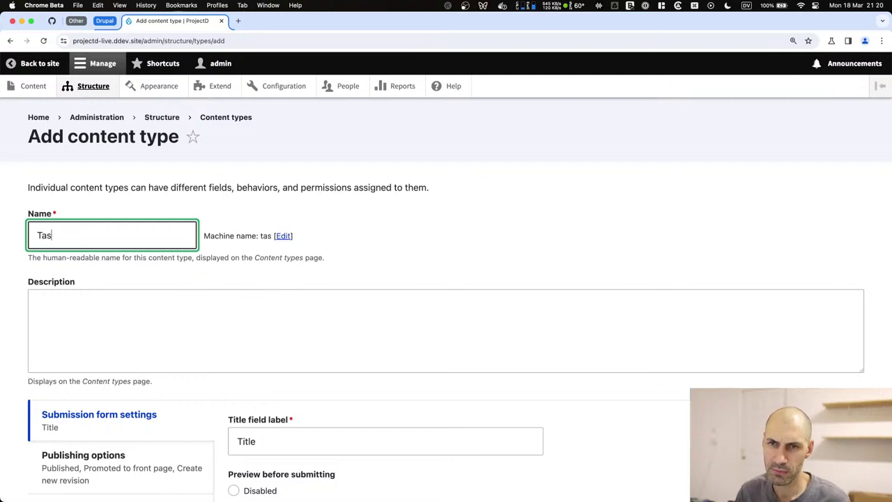
pyautogui.scroll(-1, 117, 289)
pyautogui.click(117, 292)
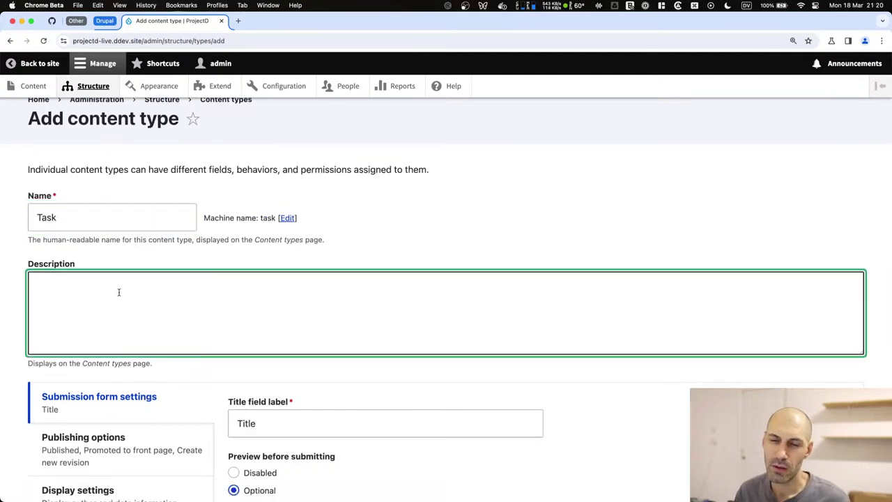
pyautogui.write('Used for project tasks.')
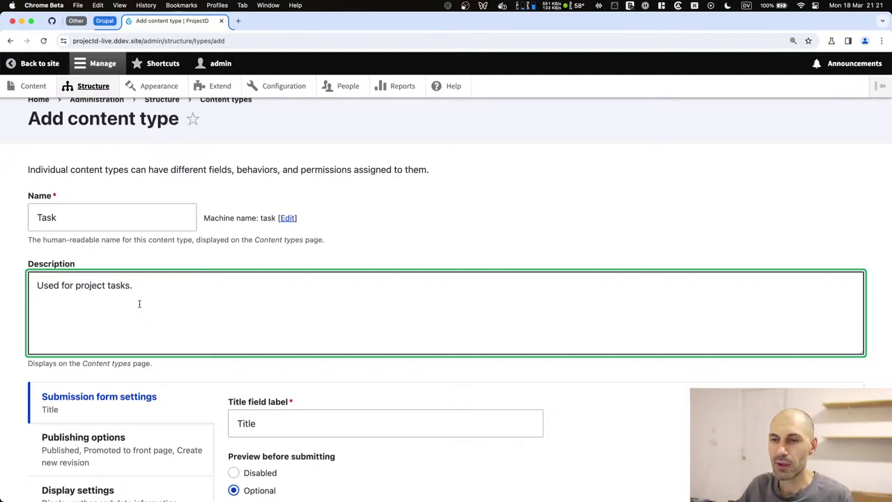
# Disable preview, promotion, default revisions, author display and Main navigation, then save and manage fields.
pyautogui.scroll(-5, 175, 279)
pyautogui.click(233, 275)
pyautogui.click(120, 270)
pyautogui.click(256, 293)
pyautogui.click(252, 341)
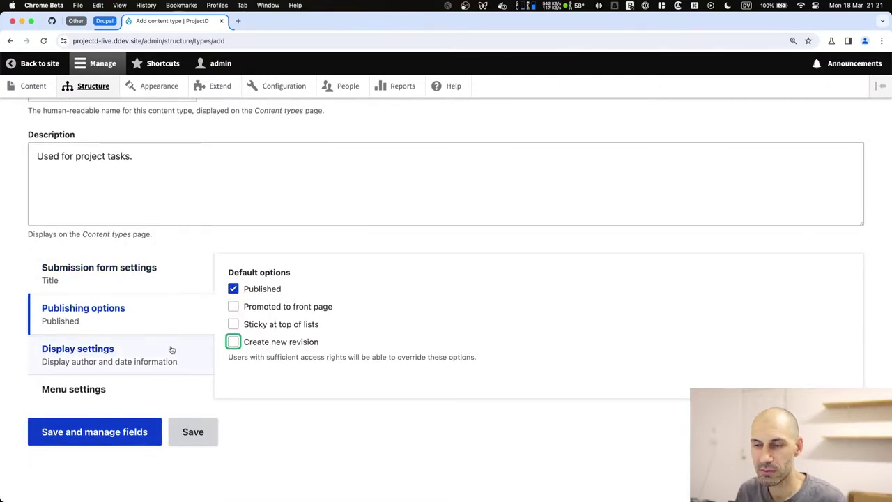
pyautogui.click(182, 358)
pyautogui.click(259, 275)
pyautogui.click(142, 388)
pyautogui.click(251, 325)
pyautogui.click(93, 432)
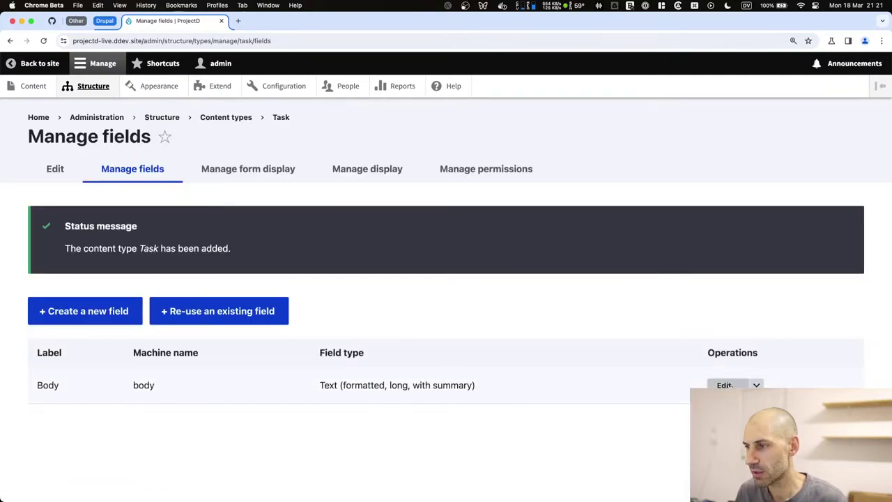
# Delete the Body field from the Task content type.
pyautogui.click(704, 409)
pyautogui.click(592, 409)
pyautogui.click(108, 325)
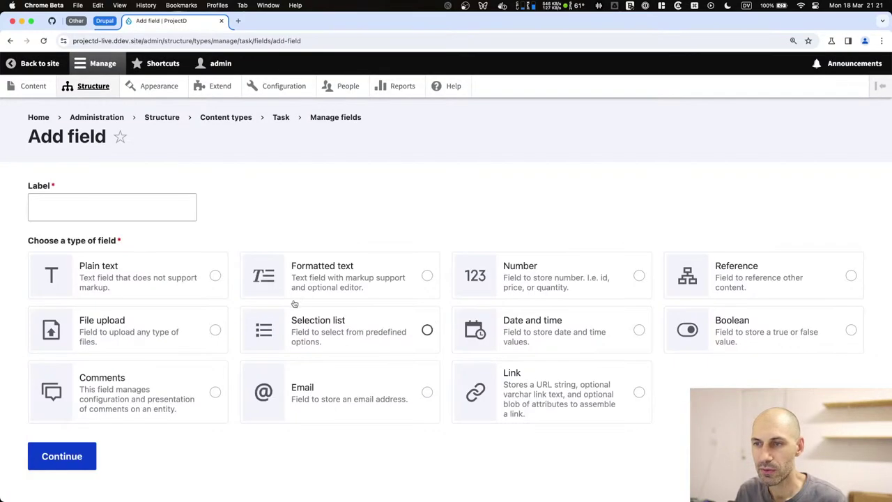
pyautogui.press('super+bracketleft')
# Re-use field_description on Task with help text changed to 'Add task details.' and save.
pyautogui.click(227, 307)
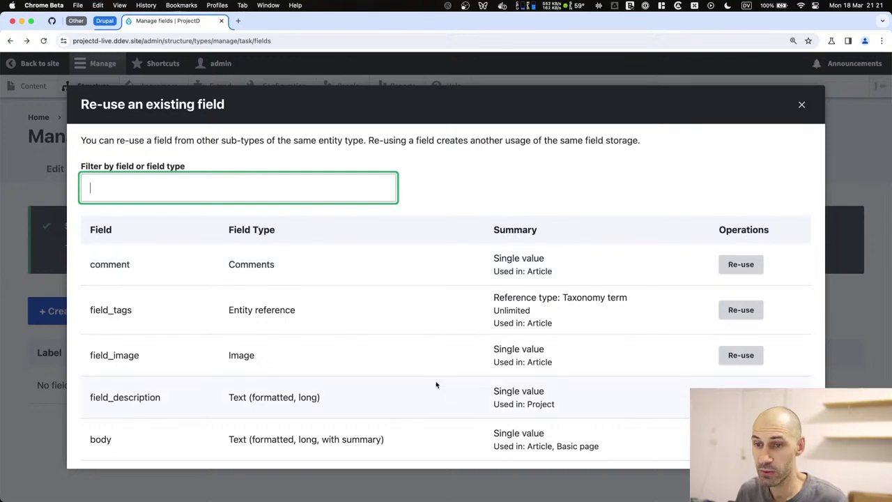
pyautogui.click(740, 397)
pyautogui.scroll(-5, 163, 341)
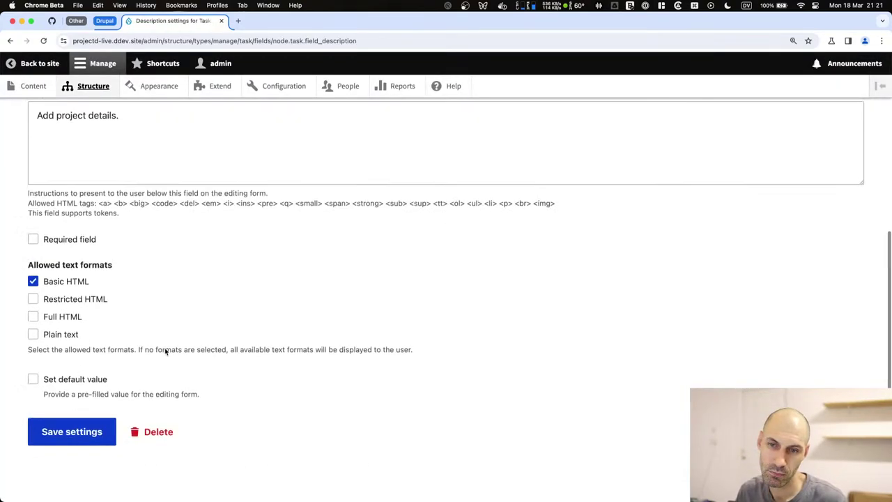
pyautogui.scroll(3, 91, 131)
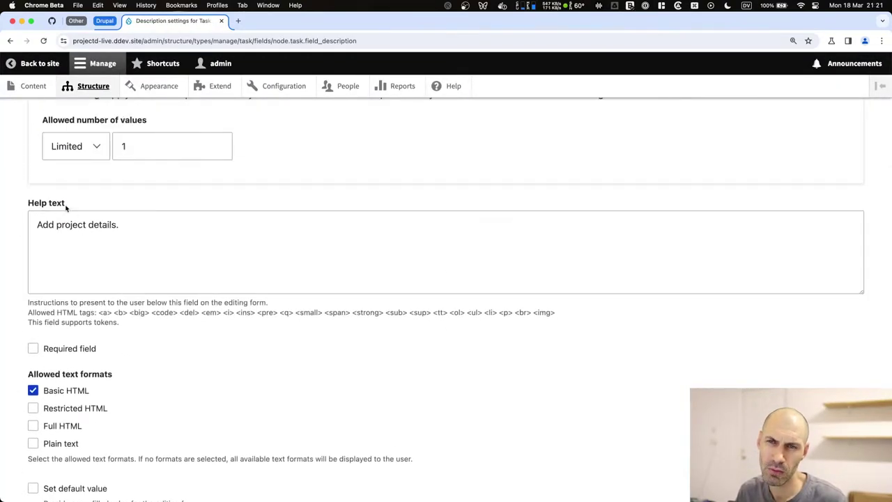
pyautogui.moveTo(66, 204); pyautogui.dragTo(28, 205)
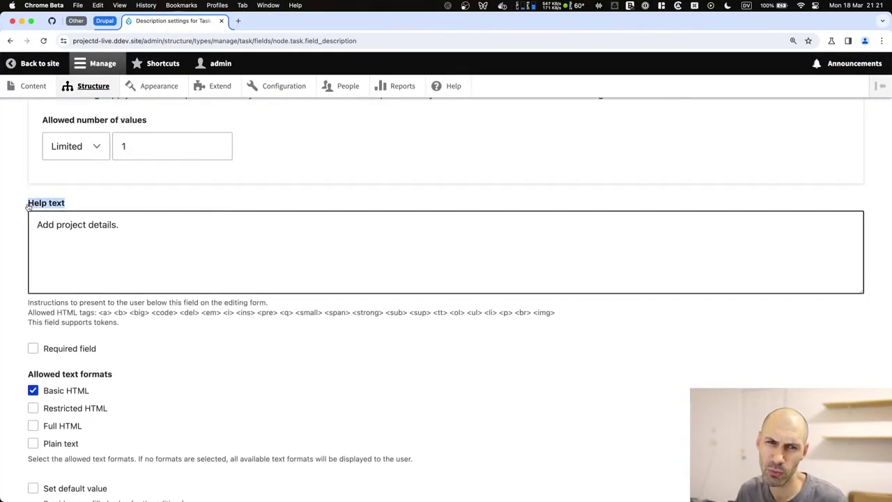
pyautogui.doubleClick(71, 224)
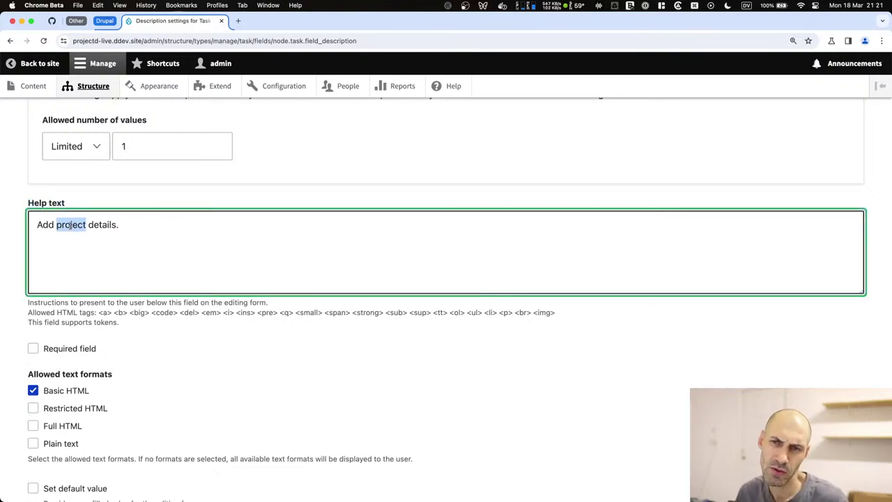
pyautogui.write('task')
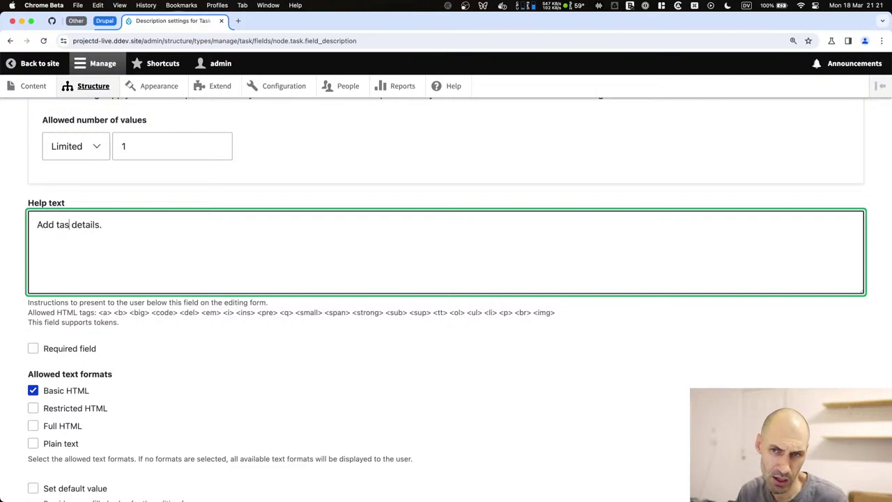
pyautogui.scroll(-3, 82, 446)
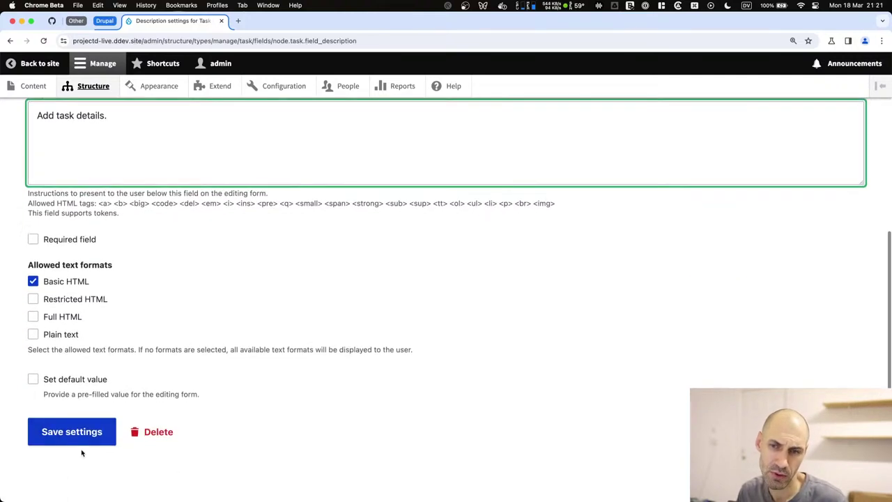
pyautogui.click(75, 432)
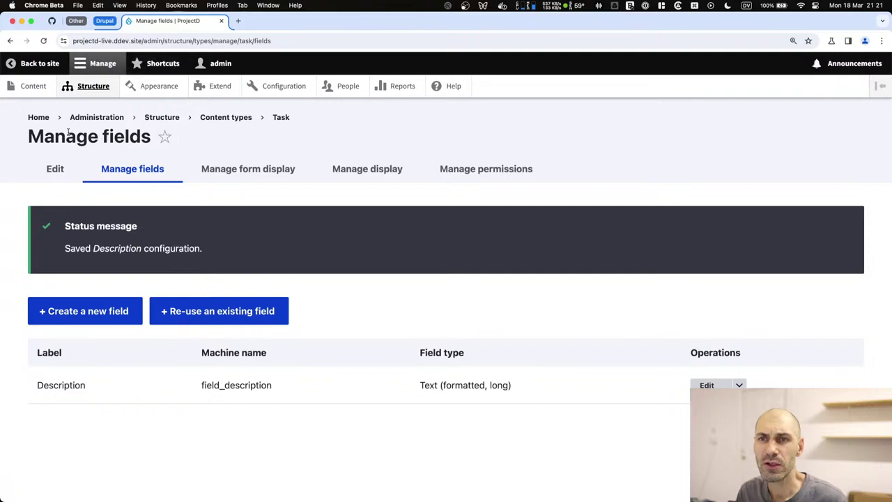
# In a new tab, check that the Add Task form shows 'Add task details.'.
pyautogui.keyDown('super'); pyautogui.click(33, 86); pyautogui.keyUp('super')
pyautogui.click(241, 21)
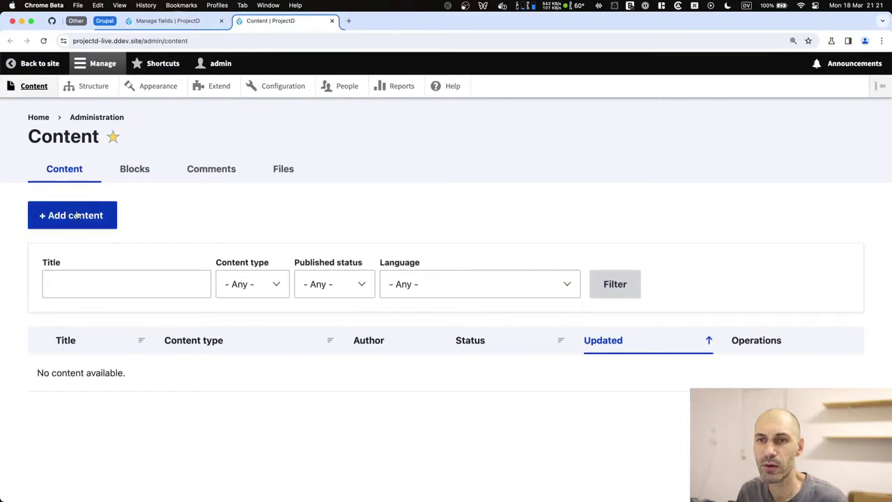
pyautogui.click(74, 213)
pyautogui.click(66, 342)
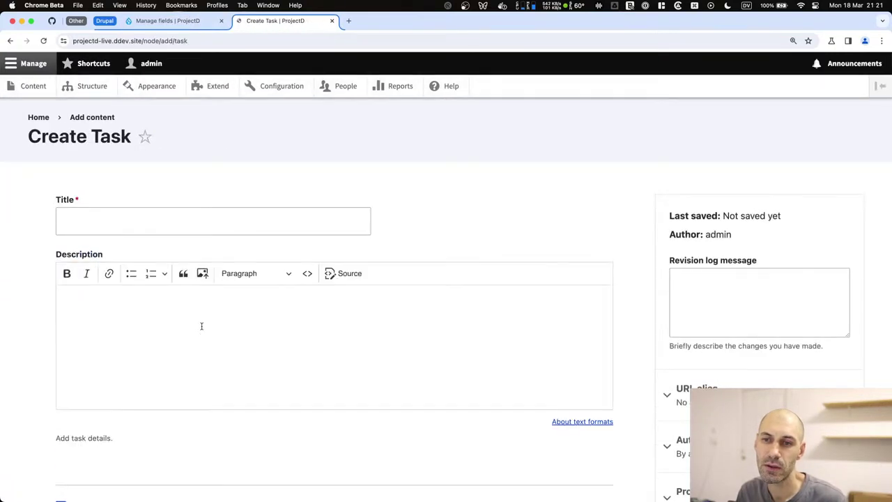
pyautogui.moveTo(115, 439); pyautogui.dragTo(36, 440)
pyautogui.press('super+bracketleft')
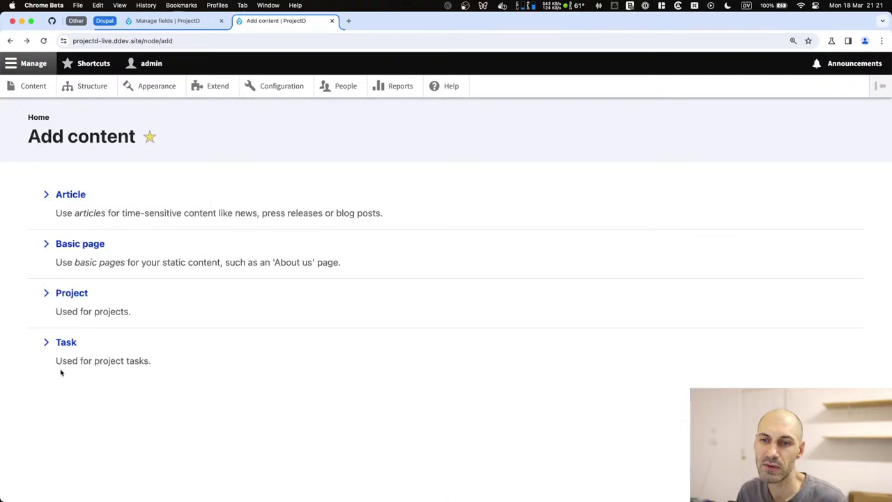
# Check the Add Project form's Description help text, then switch to the iTerm2 terminal.
pyautogui.click(69, 293)
pyautogui.scroll(-3, 99, 349)
pyautogui.moveTo(129, 311); pyautogui.dragTo(48, 313)
pyautogui.click(92, 310)
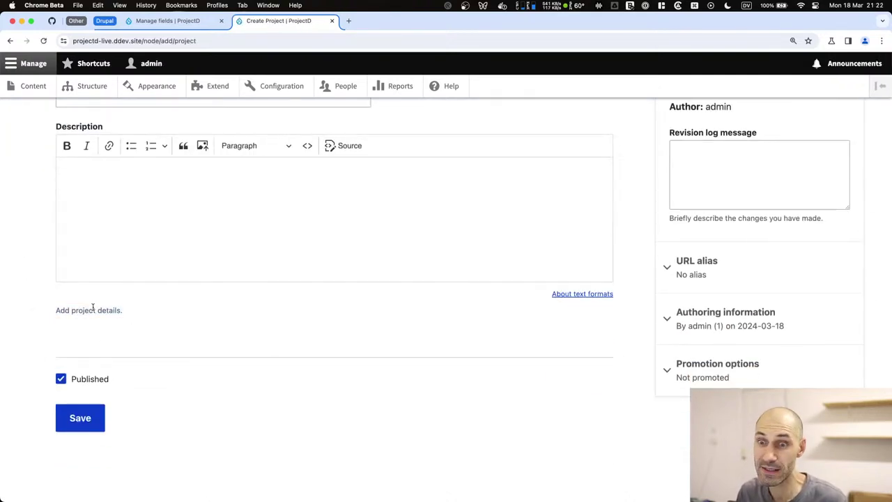
pyautogui.press('super+bracketleft')
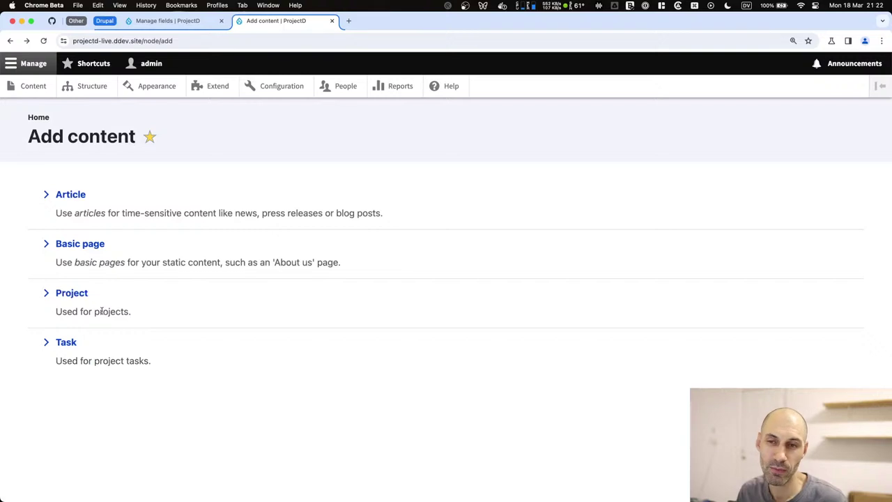
pyautogui.press('super+Tab')
pyautogui.click(336, 244)
# Clear the terminal and rerun the config export (cex) from history to preview pending changes.
pyautogui.write('clear')
pyautogui.press('Return')
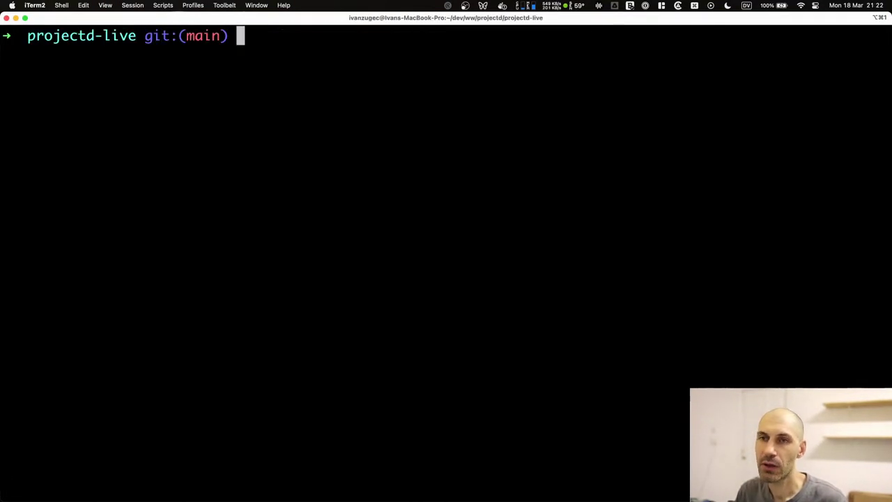
pyautogui.hotkey('ctrl', 'r')
pyautogui.write('cex')
pyautogui.press('Return')
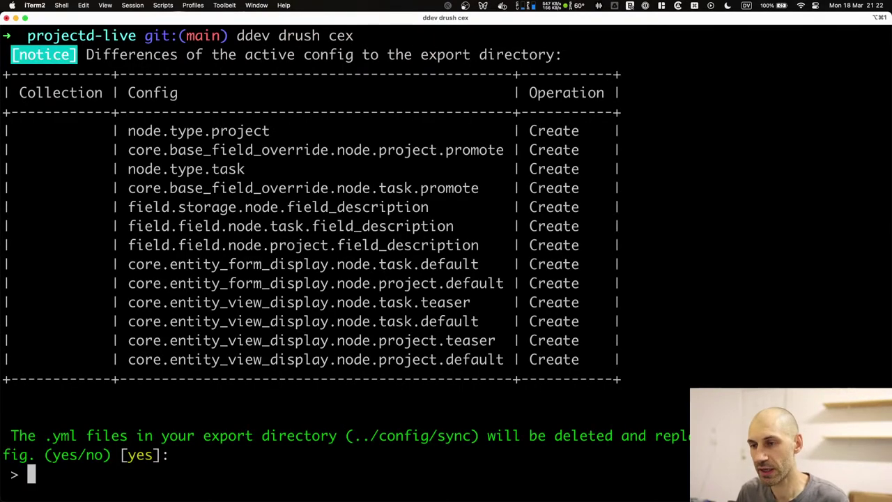
# Review the 13 listed config items, highlighting the field.storage and task/project description rows.
pyautogui.moveTo(128, 131); pyautogui.dragTo(580, 360)
pyautogui.click(294, 216)
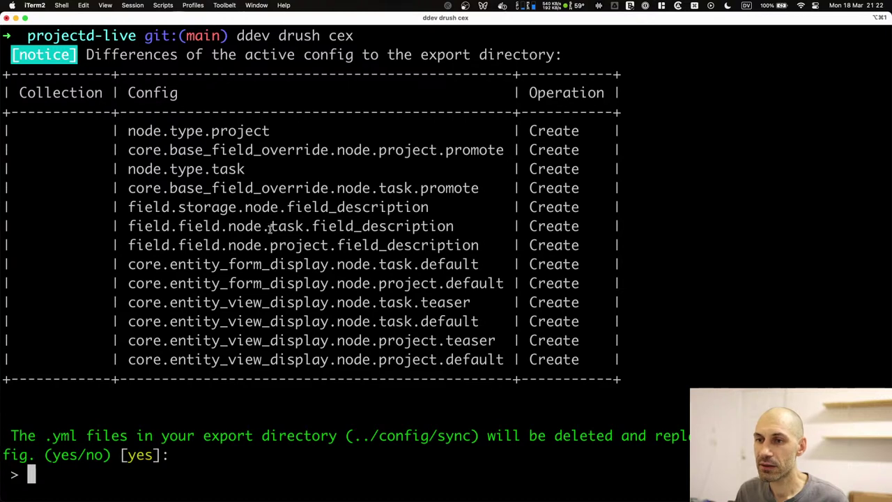
pyautogui.moveTo(587, 246); pyautogui.dragTo(6, 226)
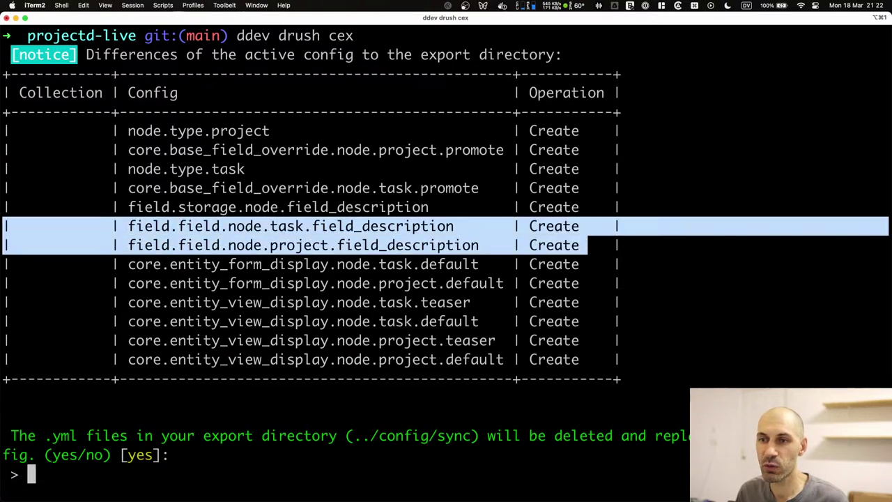
pyautogui.tripleClick(187, 207)
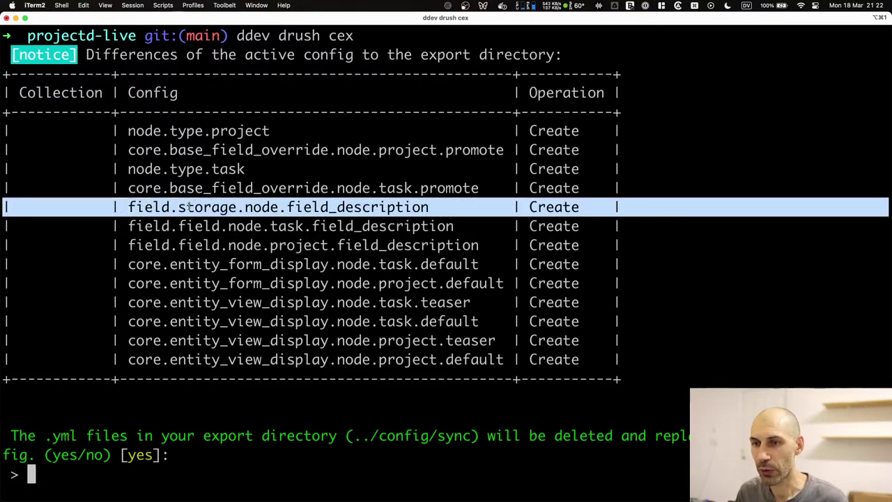
pyautogui.moveTo(604, 207); pyautogui.dragTo(99, 211)
pyautogui.moveTo(123, 213); pyautogui.dragTo(5, 212)
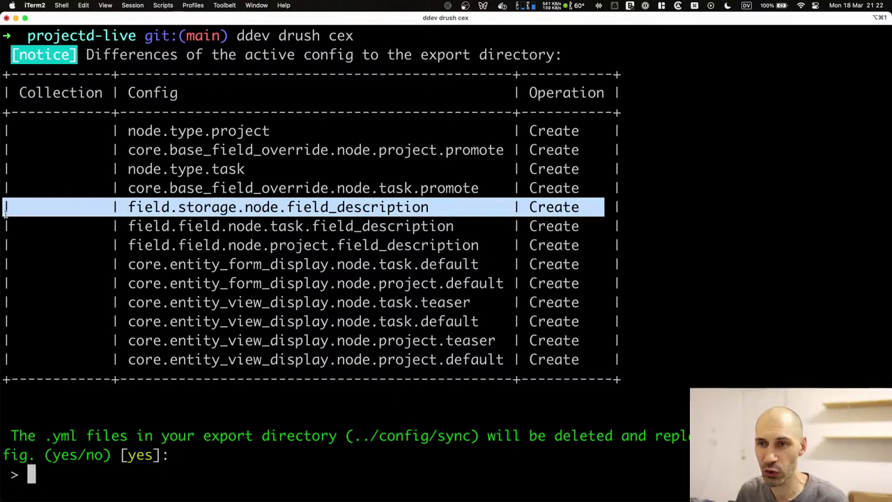
pyautogui.moveTo(617, 207); pyautogui.dragTo(5, 211)
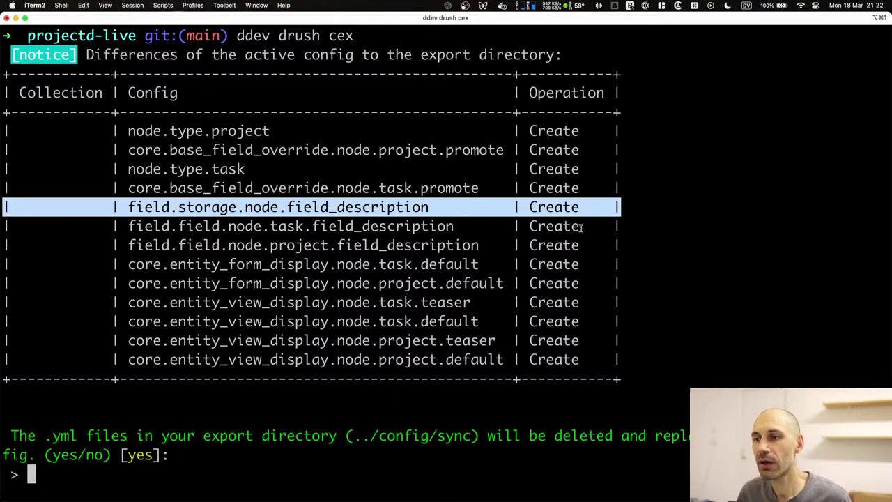
pyautogui.moveTo(635, 244); pyautogui.dragTo(4, 227)
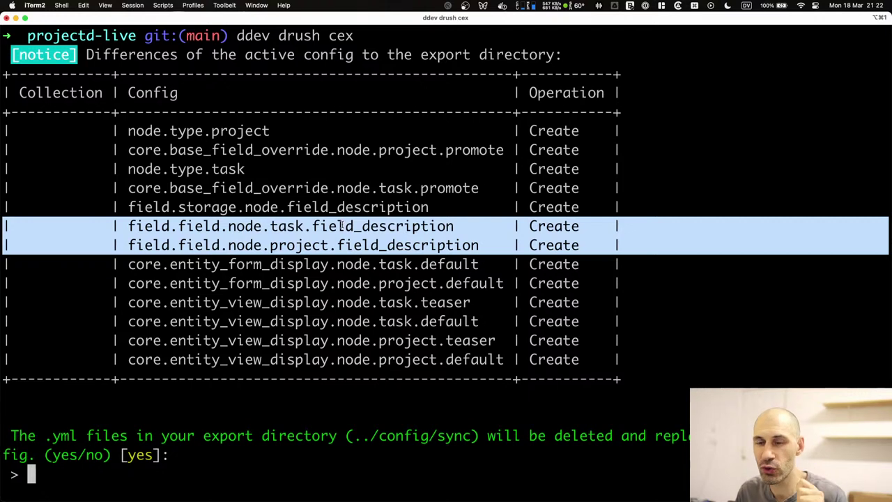
# Pick out the task and project entries, then bring the Drupal Add content page forward.
pyautogui.click(363, 225)
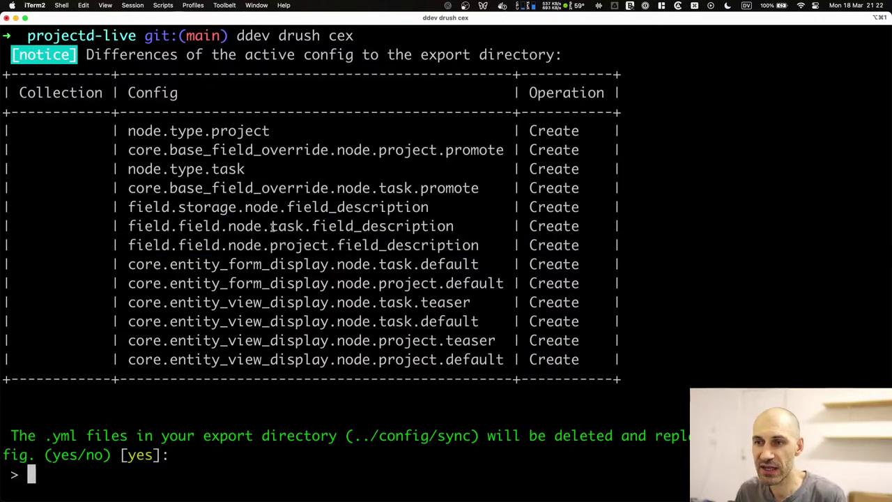
pyautogui.doubleClick(326, 226)
pyautogui.click(307, 226)
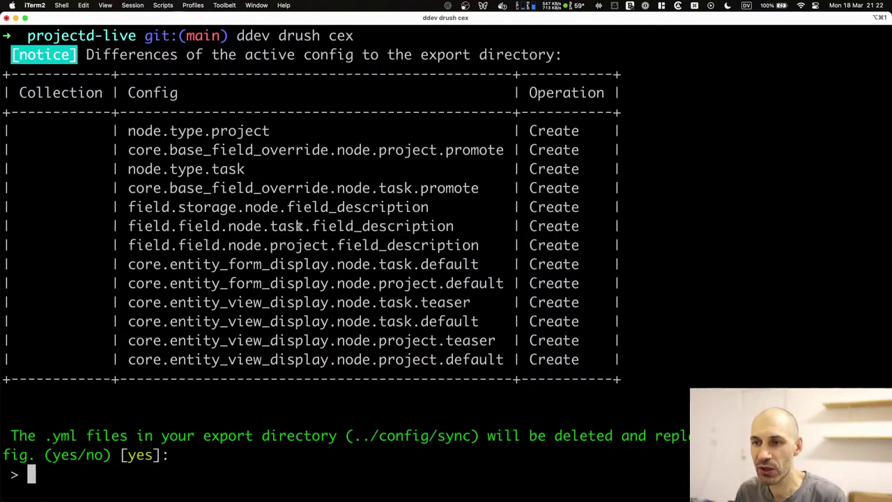
pyautogui.doubleClick(294, 225)
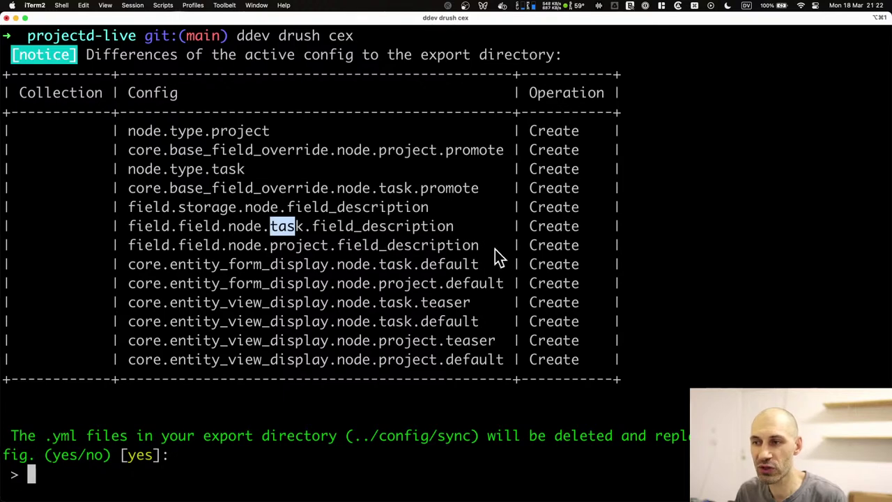
pyautogui.moveTo(474, 245); pyautogui.dragTo(393, 247)
pyautogui.click(383, 245)
pyautogui.moveTo(324, 246); pyautogui.dragTo(272, 247)
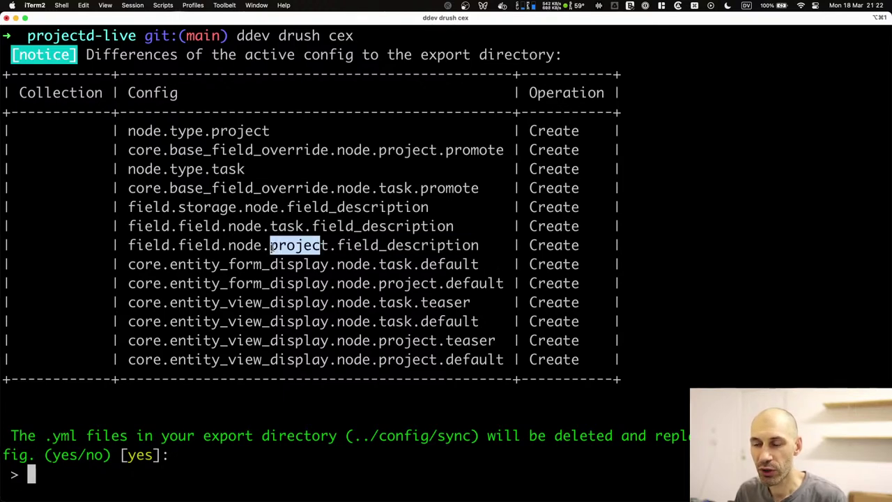
pyautogui.click(273, 247)
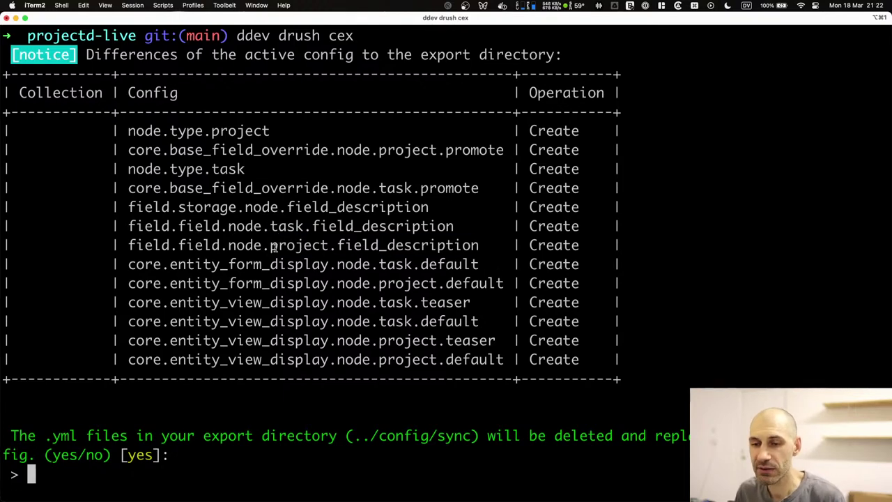
pyautogui.press('super+Tab')
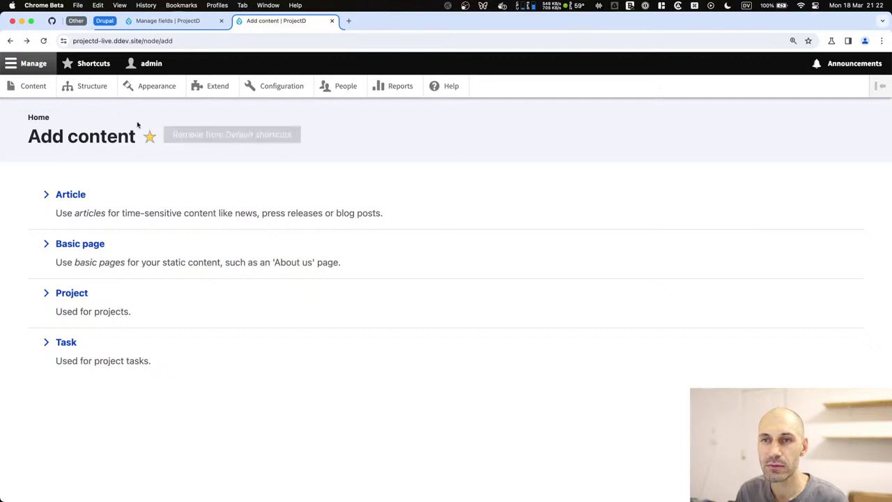
# Open the Task Description field settings from Manage fields and read the Field Storage explanation.
pyautogui.click(161, 20)
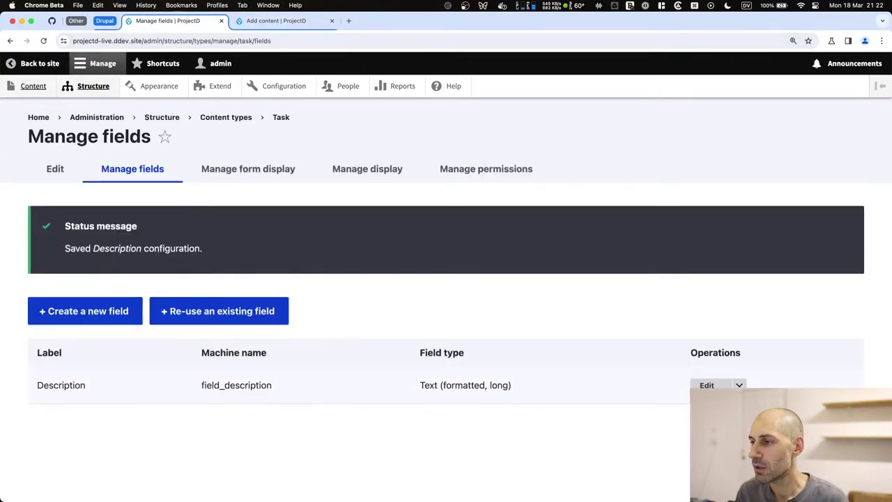
pyautogui.click(707, 384)
pyautogui.scroll(-5, 165, 261)
pyautogui.scroll(5, 165, 261)
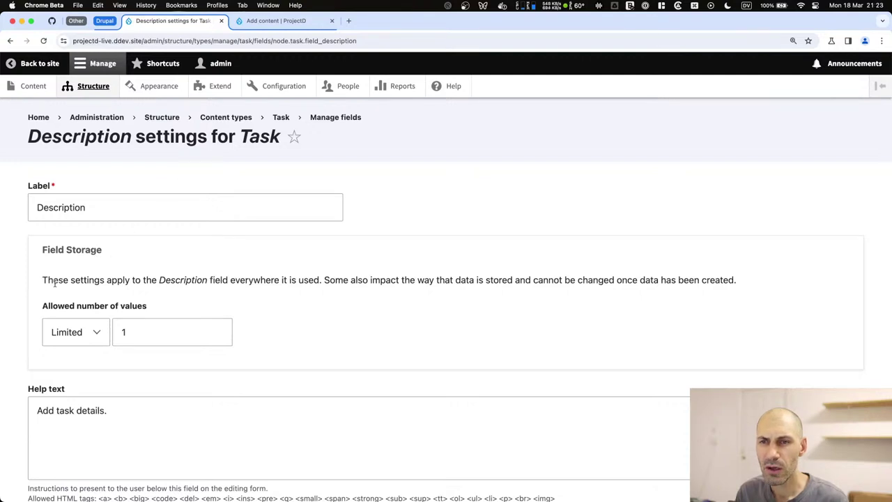
pyautogui.moveTo(43, 280); pyautogui.dragTo(743, 280)
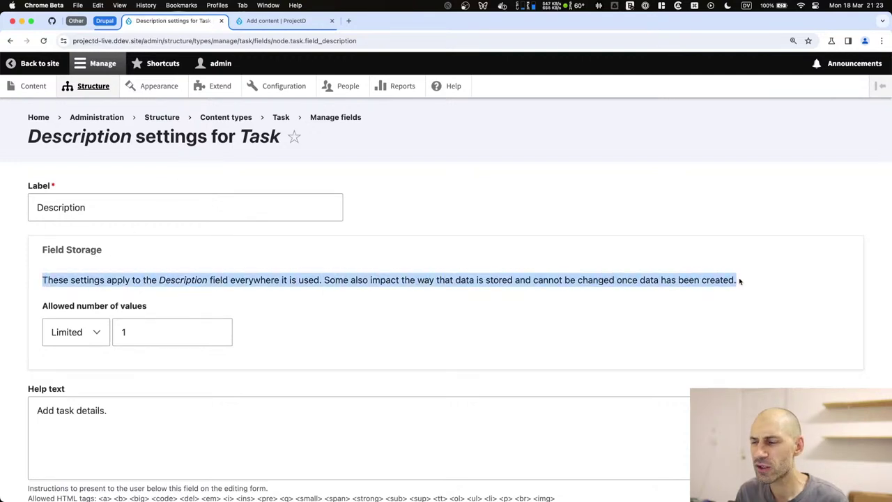
pyautogui.click(743, 280)
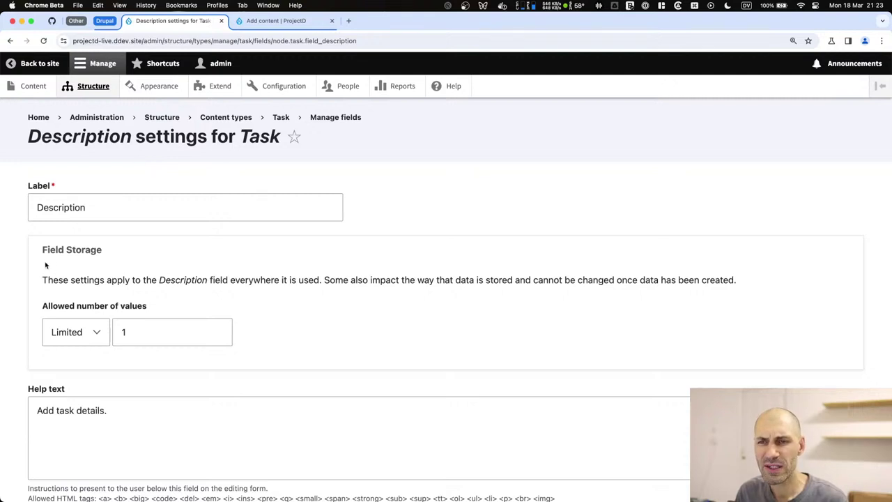
pyautogui.moveTo(43, 280); pyautogui.dragTo(105, 282)
pyautogui.click(104, 282)
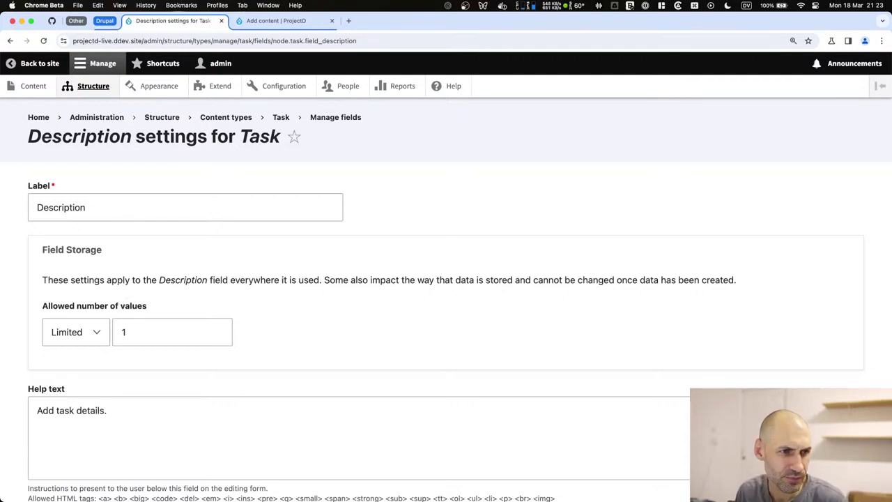
pyautogui.press('super+Tab')
pyautogui.press('Tab')
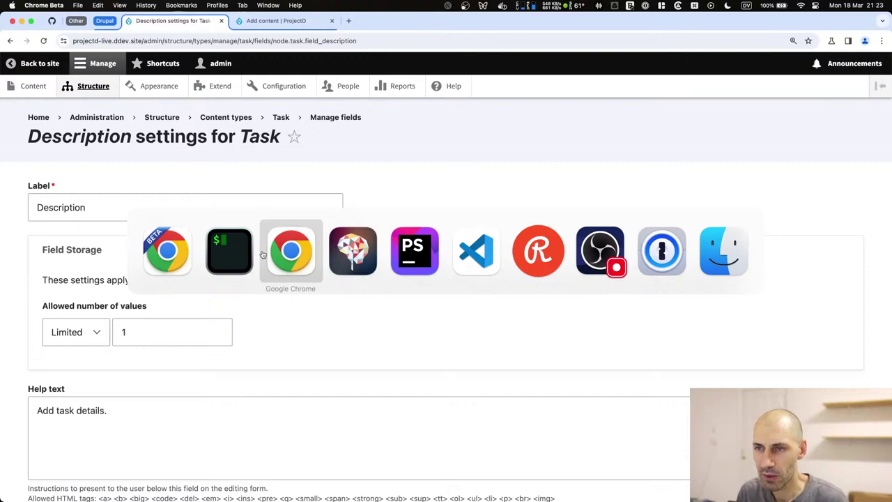
# Back in iTerm2, mark the task field_description entry in the export list.
pyautogui.hotkey('shift', 'Tab')
pyautogui.press('super+Tab')
pyautogui.press('super+Tab')
pyautogui.press('super+Tab')
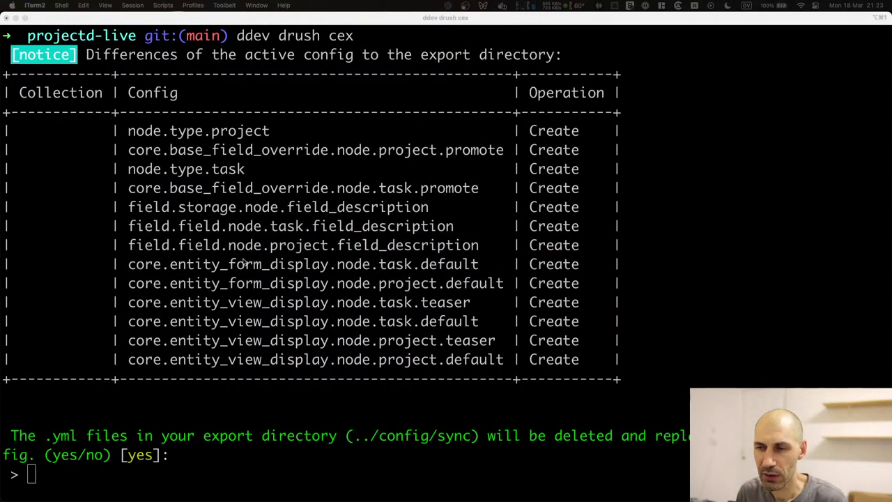
pyautogui.press('super+Tab')
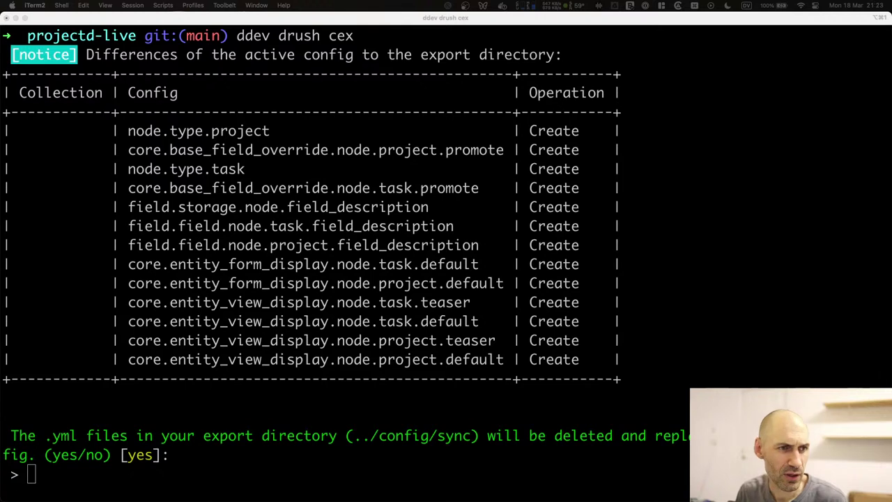
pyautogui.doubleClick(424, 226)
pyautogui.click(439, 226)
pyautogui.moveTo(457, 226); pyautogui.dragTo(362, 226)
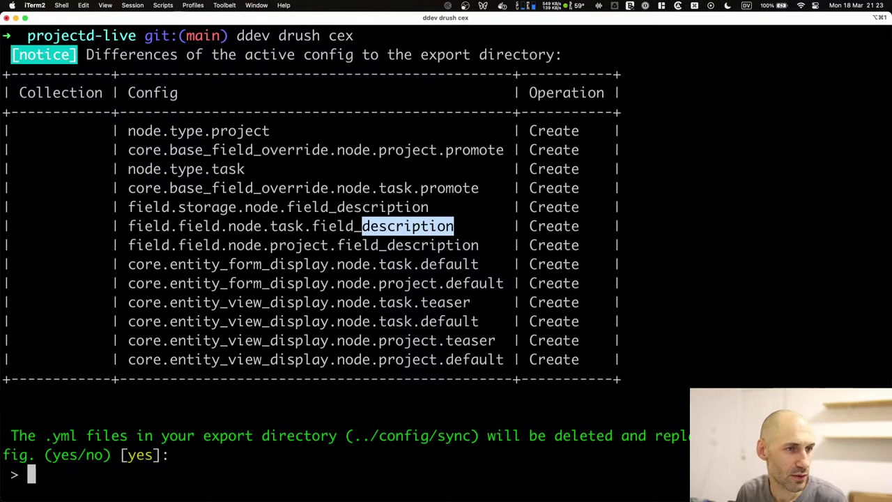
pyautogui.press('super+Tab')
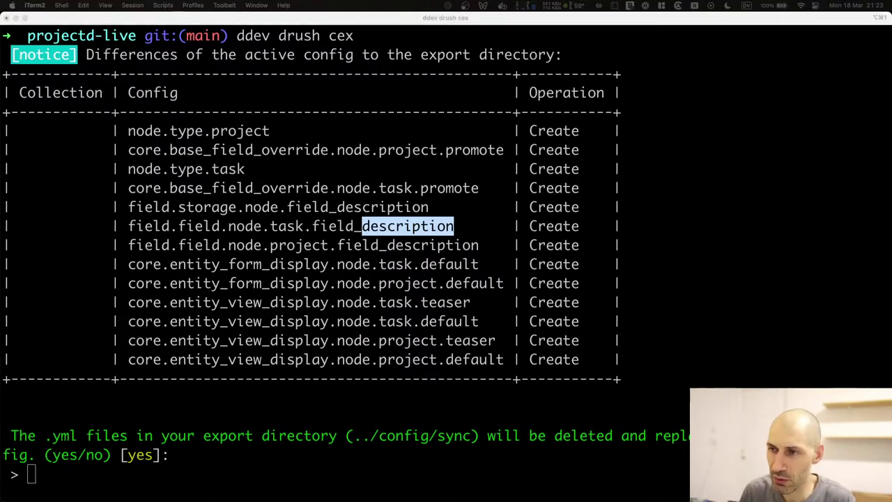
# Search the export output for 'description' and focus the confirmation prompt.
pyautogui.click(521, 216)
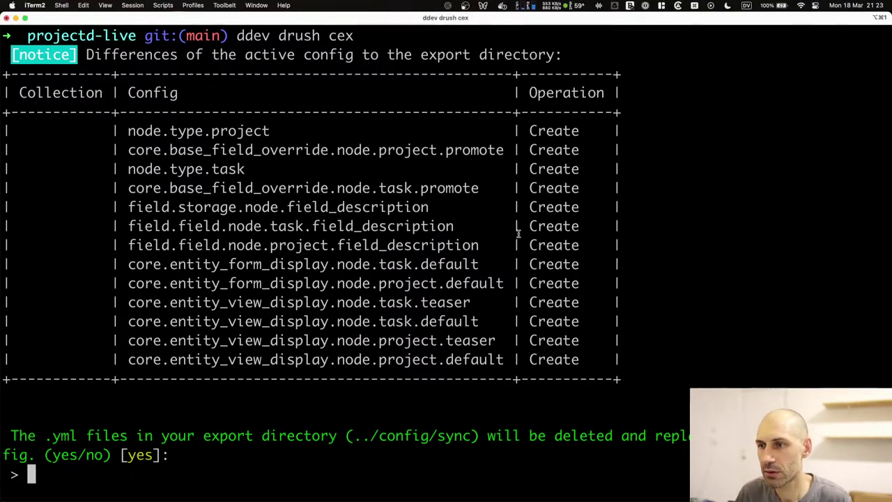
pyautogui.press('super+f')
pyautogui.write('description')
pyautogui.press('Escape')
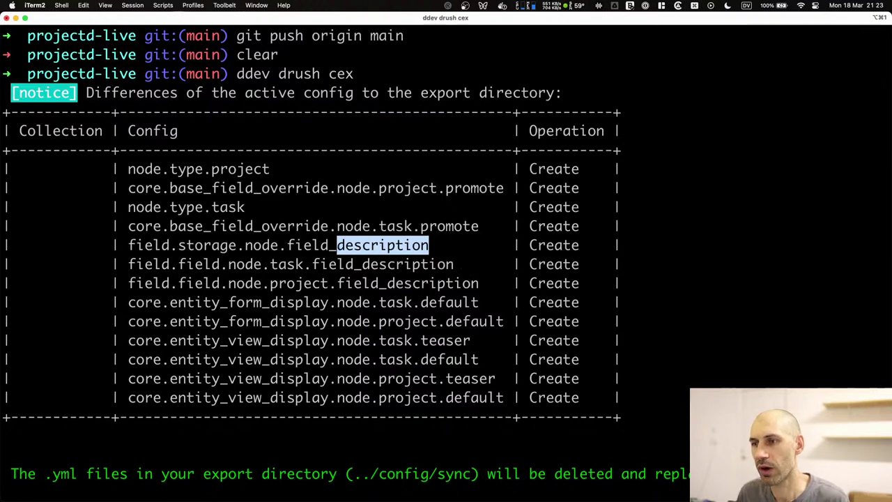
pyautogui.click(301, 267)
pyautogui.scroll(-1, 301, 267)
# Answer yes to confirm the drush config export to config/sync.
pyautogui.write('ye')
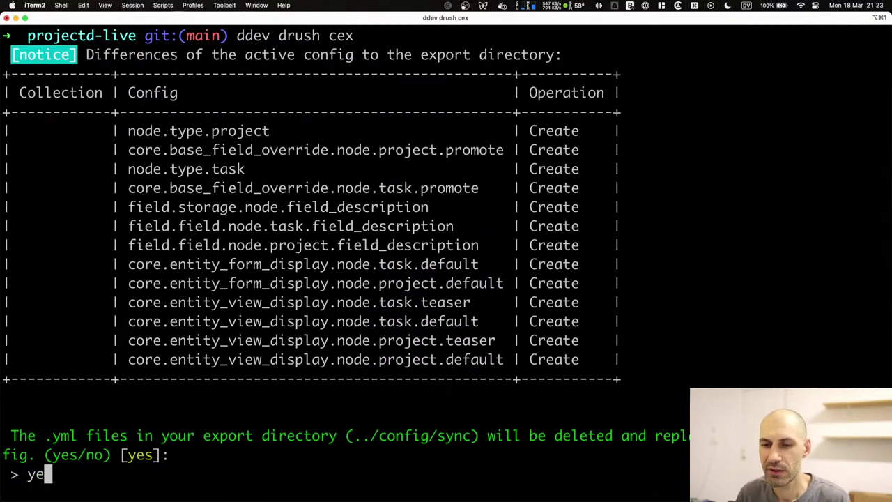
pyautogui.write('s')
pyautogui.press('Return')
pyautogui.press('super+Tab')
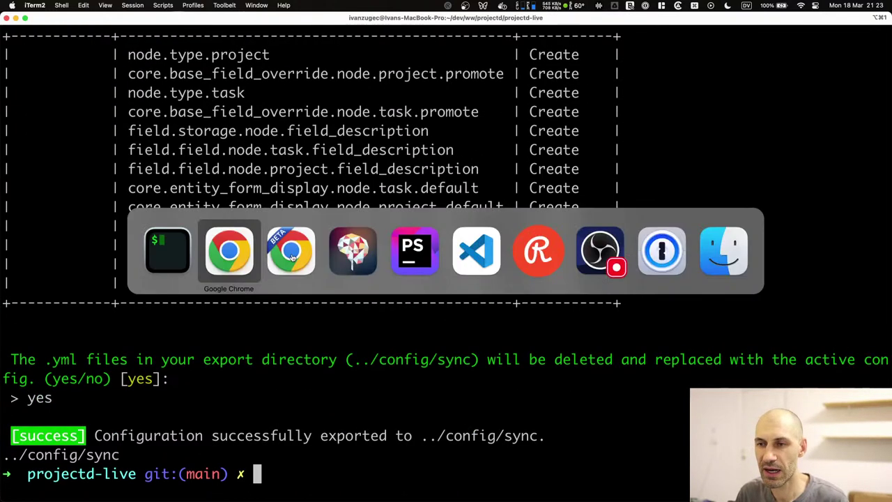
# Check the git status and stage all exported config files with git add.
pyautogui.write('gi')
pyautogui.press('BackSpace')
pyautogui.press('BackSpace')
pyautogui.write('git')
pyautogui.press('BackSpace')
pyautogui.press('BackSpace')
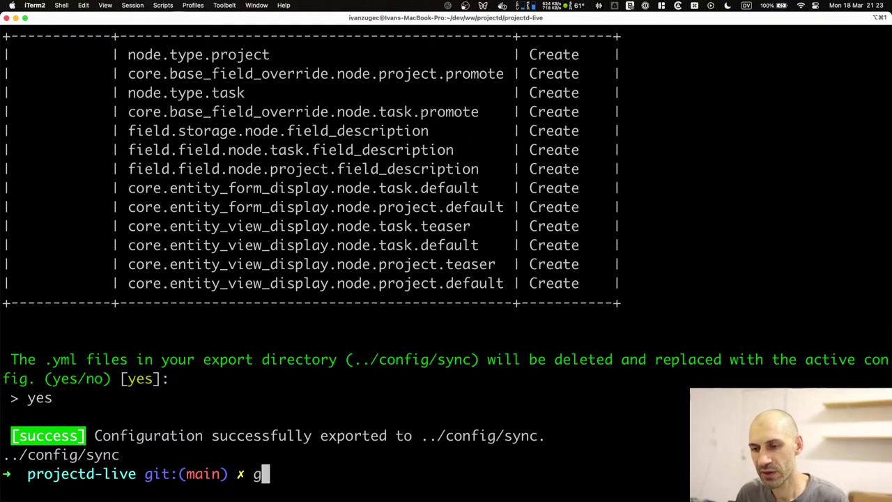
pyautogui.write('st')
pyautogui.press('Return')
pyautogui.write('git add .')
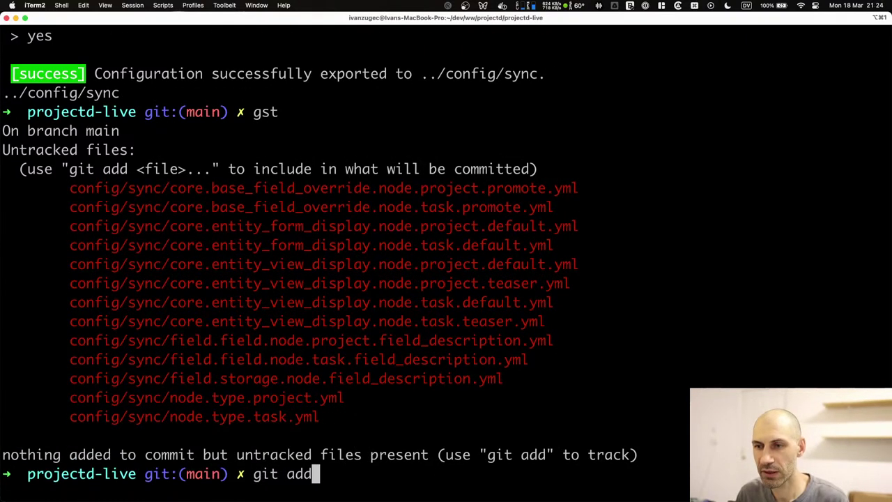
pyautogui.press('Return')
# Commit the files as 'Added content types.' and push to main with ggp.
pyautogui.write('con')
pyautogui.press('BackSpace')
pyautogui.press('BackSpace')
pyautogui.press('BackSpace')
pyautogui.write('gto')
pyautogui.press('BackSpace')
pyautogui.press('BackSpace')
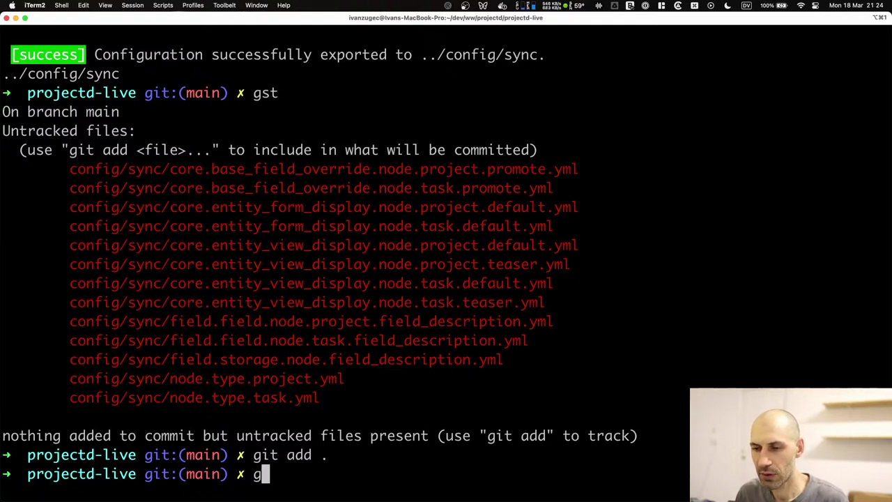
pyautogui.write('it commit -m "Added')
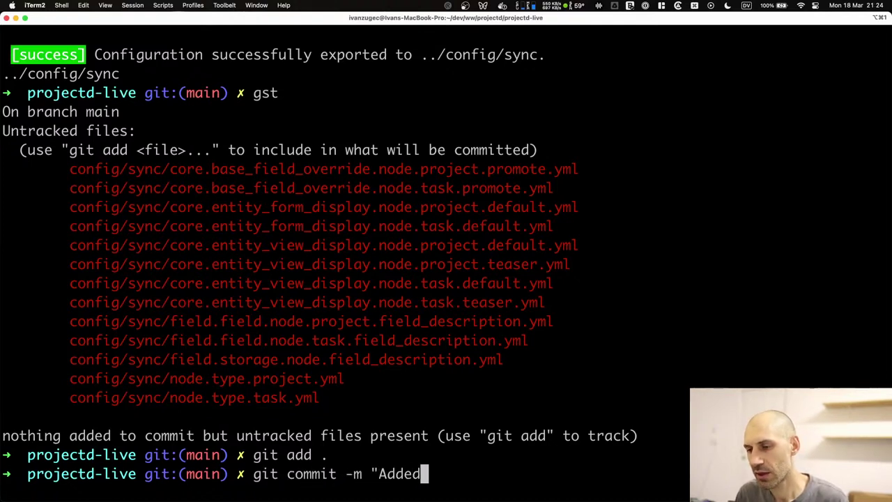
pyautogui.write(' content types."')
pyautogui.press('Return')
pyautogui.write('ggp')
pyautogui.press('Return')
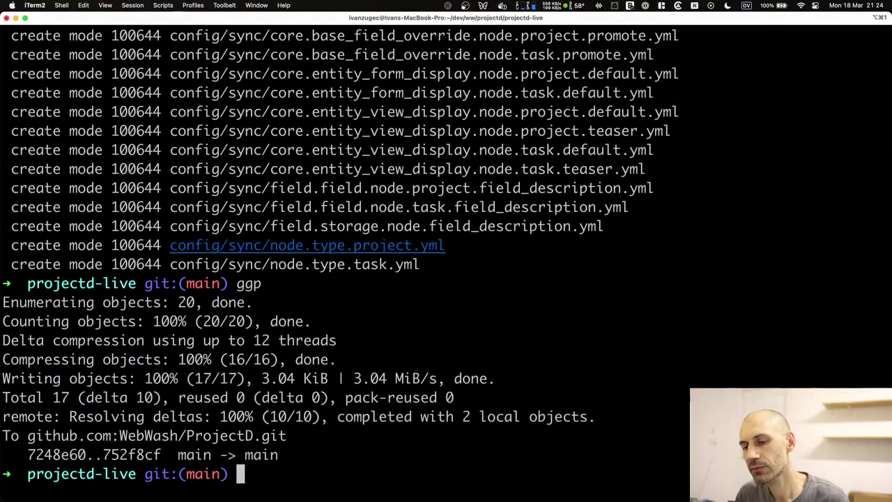
pyautogui.press('super+Tab')
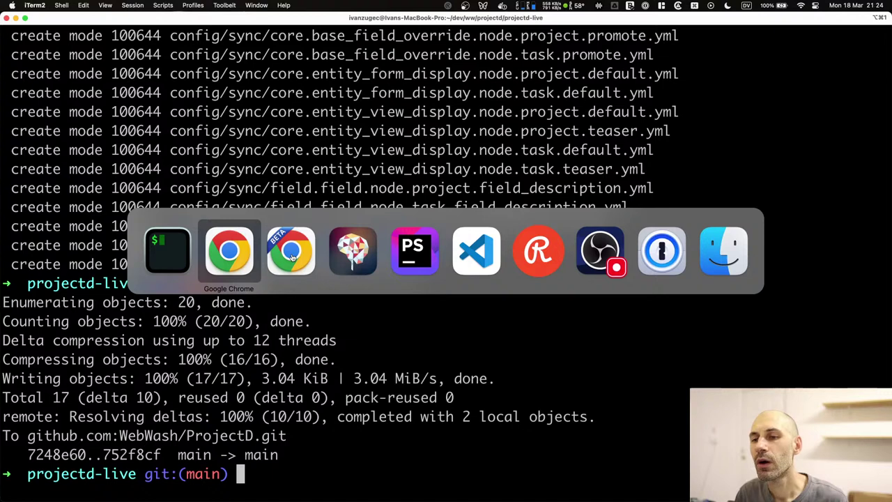
pyautogui.press('super+Tab')
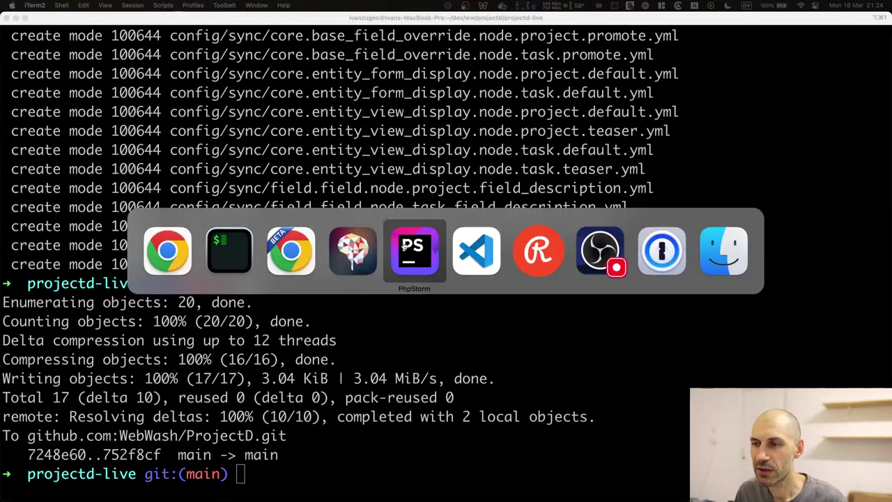
# Save the Task Description field settings and return to the Manage fields list.
pyautogui.click(266, 266)
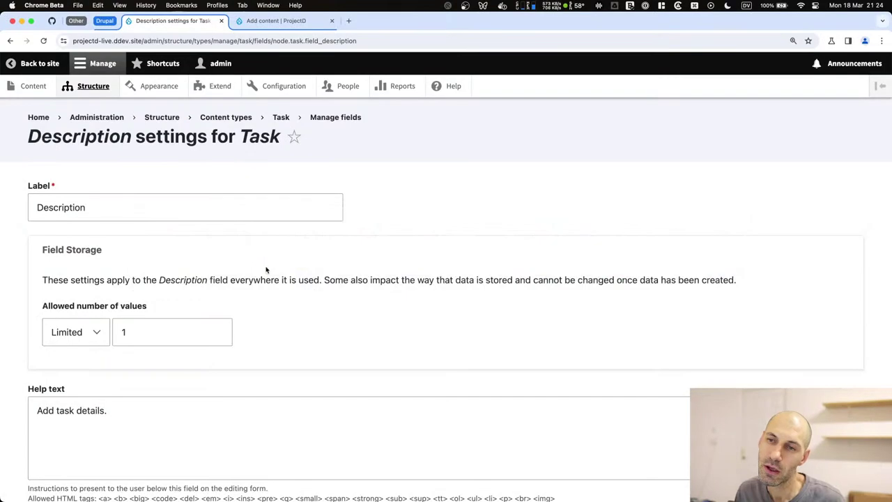
pyautogui.scroll(-1, 267, 272)
pyautogui.press('Return')
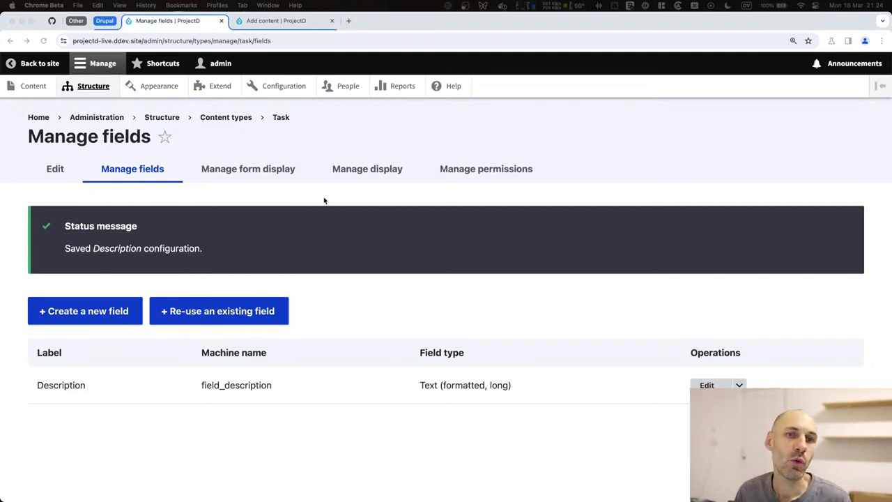
pyautogui.click(322, 198)
# Search 'drupal entity reference hierarchy' in a new tab and open the module's project page.
pyautogui.press('super+t')
pyautogui.write('drupal entity')
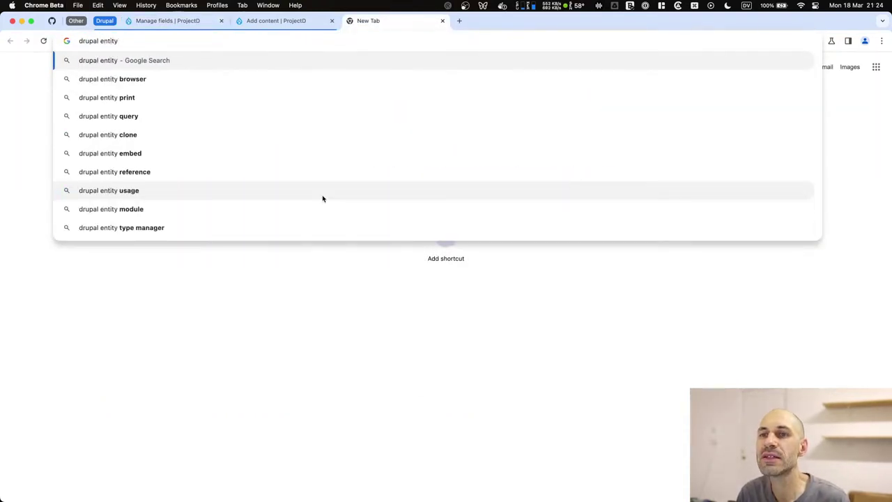
pyautogui.write(' reference h')
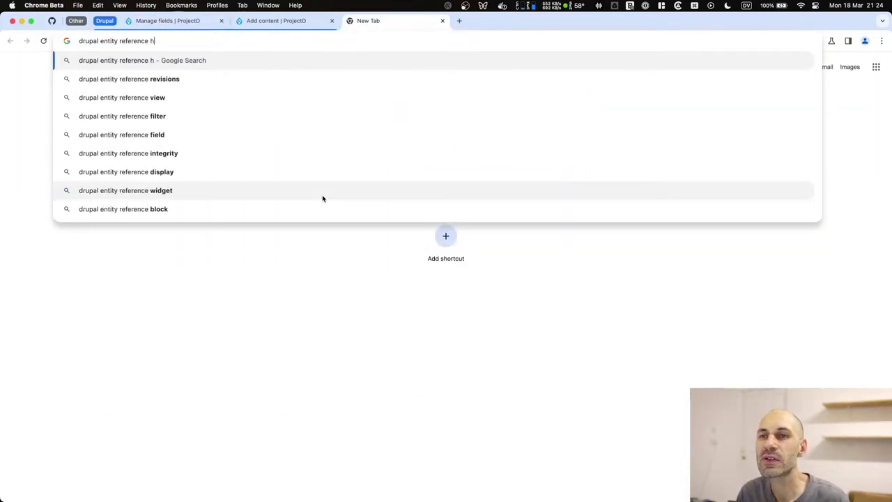
pyautogui.press('Down')
pyautogui.press('Return')
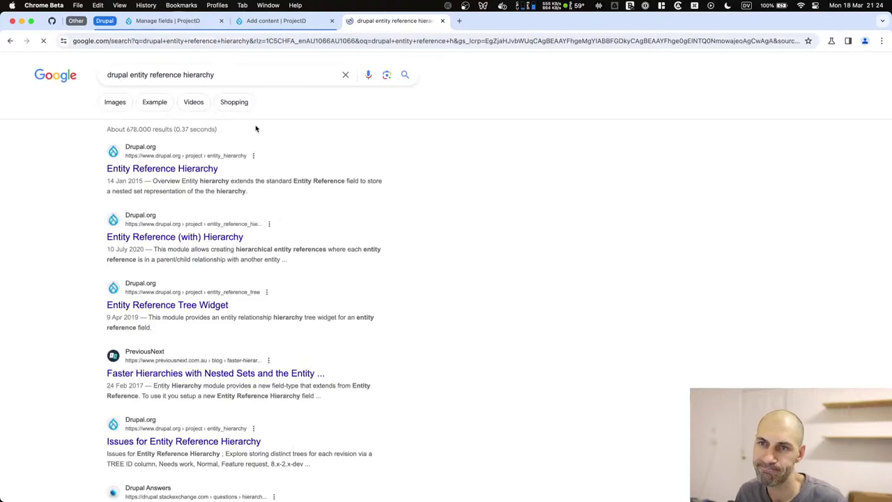
pyautogui.click(186, 171)
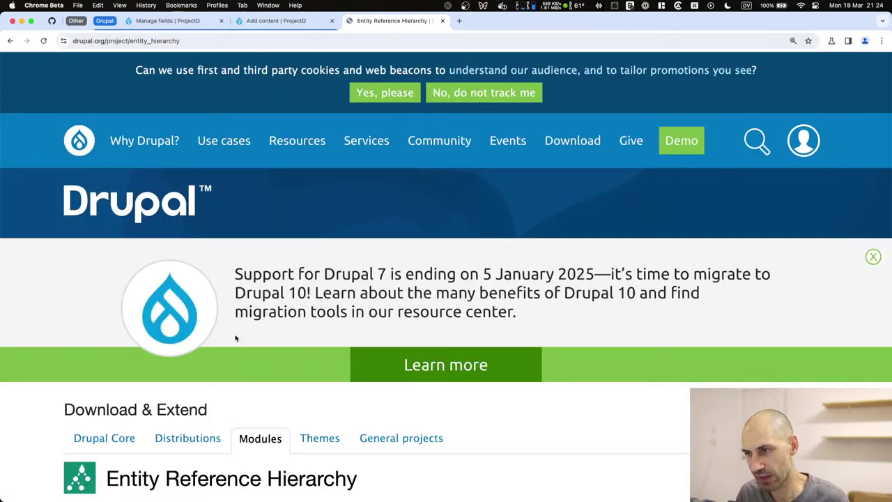
# Dismiss the notices, accept cookies, and compare the 5.0.0-alpha3 and 3.3.10 releases.
pyautogui.click(873, 256)
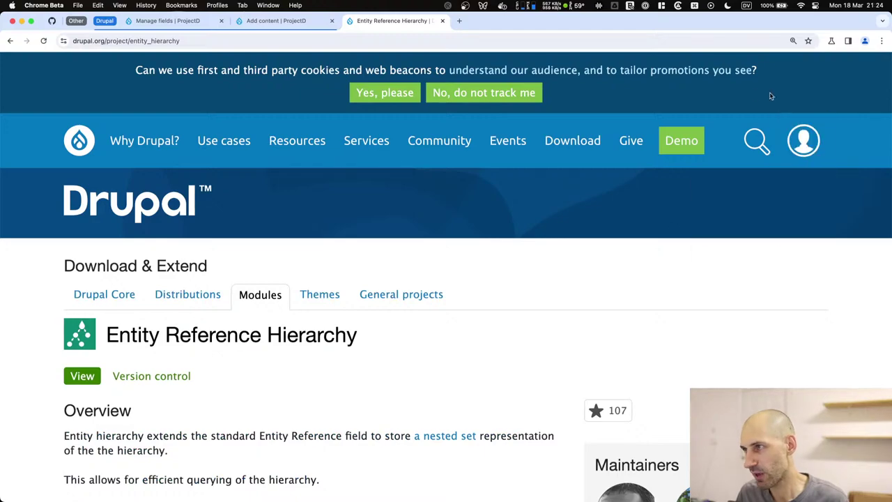
pyautogui.click(411, 94)
pyautogui.scroll(-5, 283, 345)
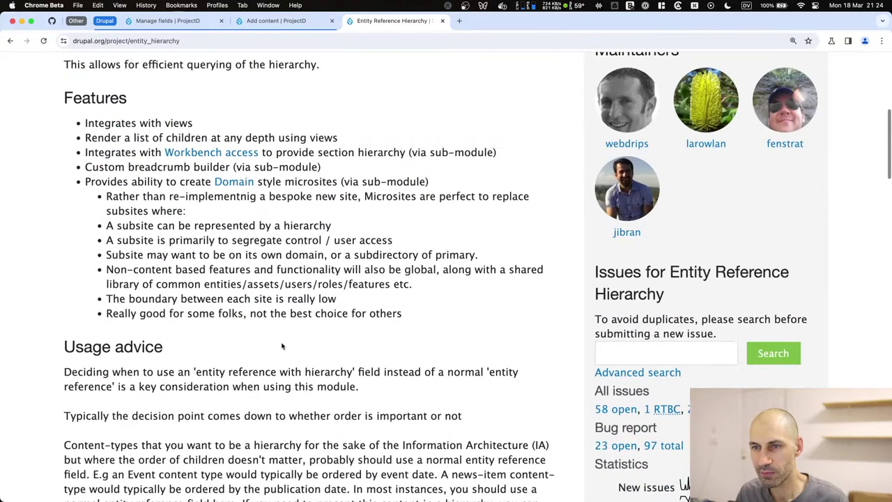
pyautogui.scroll(-15, 284, 352)
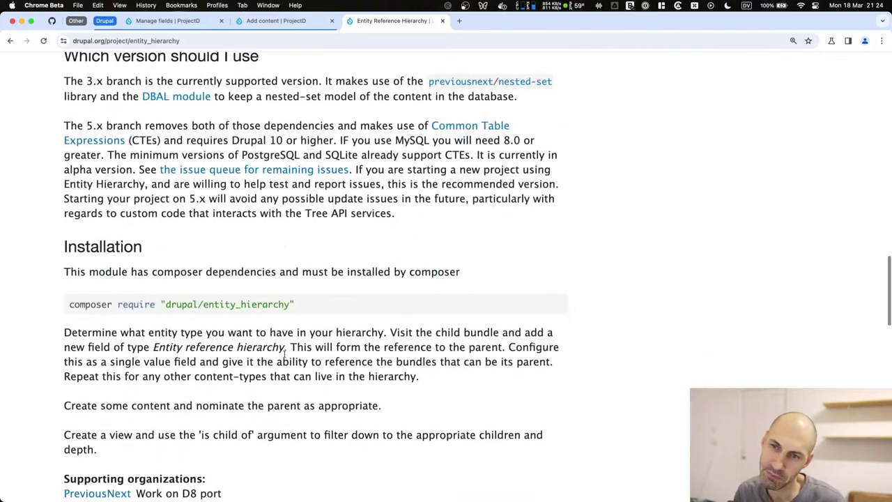
pyautogui.scroll(-6, 283, 356)
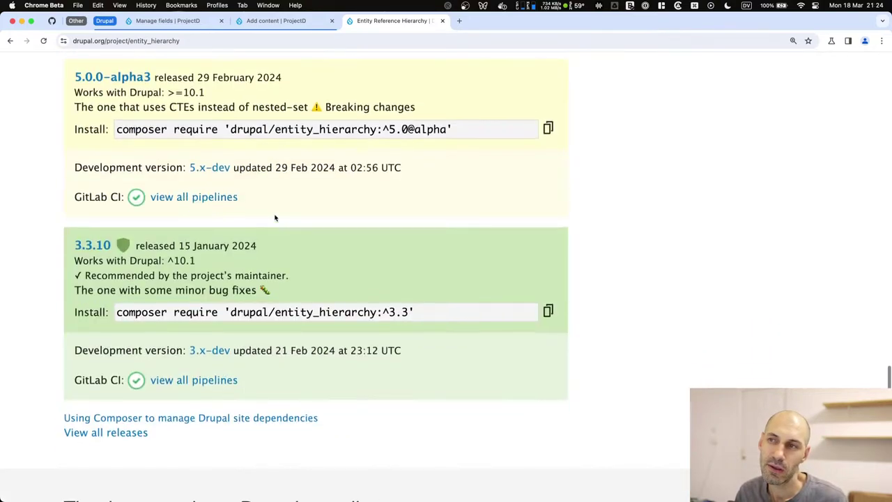
pyautogui.scroll(2, 313, 220)
pyautogui.moveTo(421, 198); pyautogui.dragTo(72, 164)
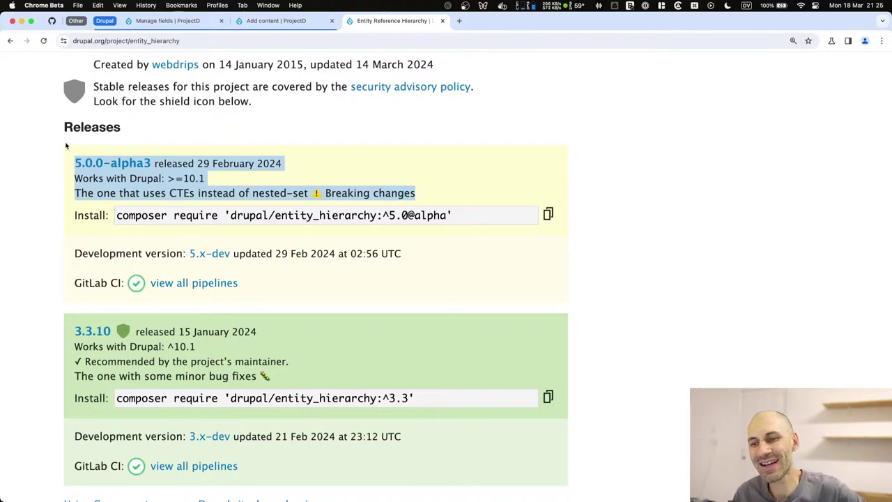
pyautogui.moveTo(313, 382); pyautogui.dragTo(72, 341)
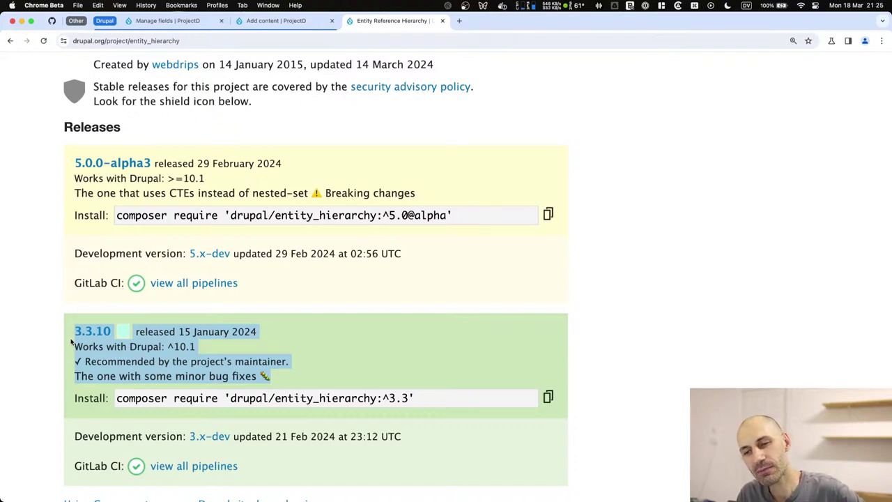
# Finish reading the alpha release description, then return to the Task's Manage fields page.
pyautogui.click(71, 341)
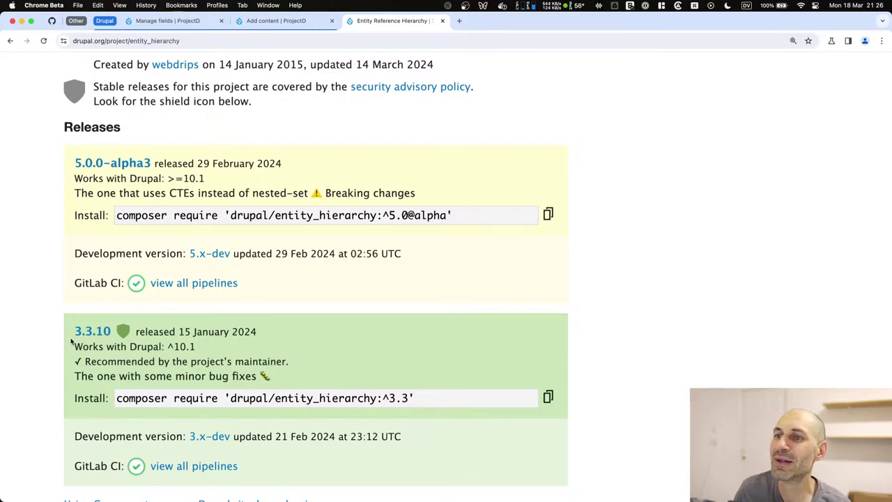
pyautogui.doubleClick(225, 193)
pyautogui.click(225, 193)
pyautogui.click(225, 193)
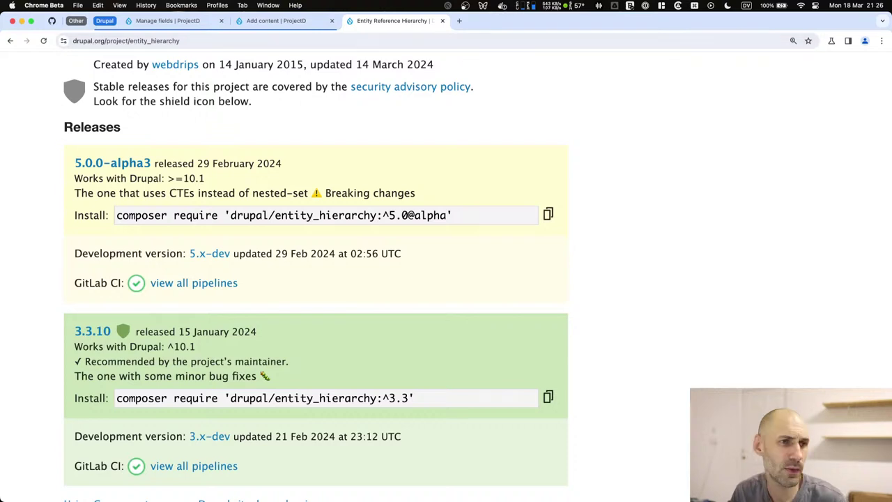
pyautogui.click(166, 21)
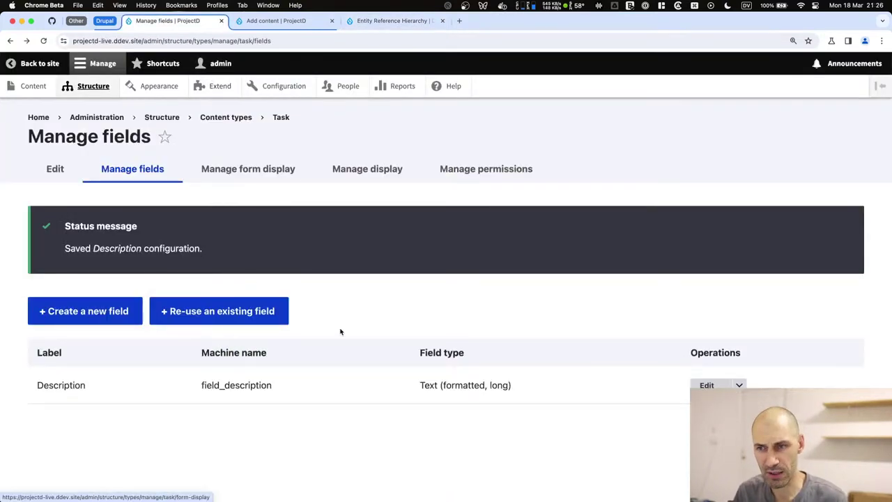
# Create a new Reference > Content field on Task labelled 'Project'.
pyautogui.click(91, 312)
pyautogui.scroll(-2, 205, 295)
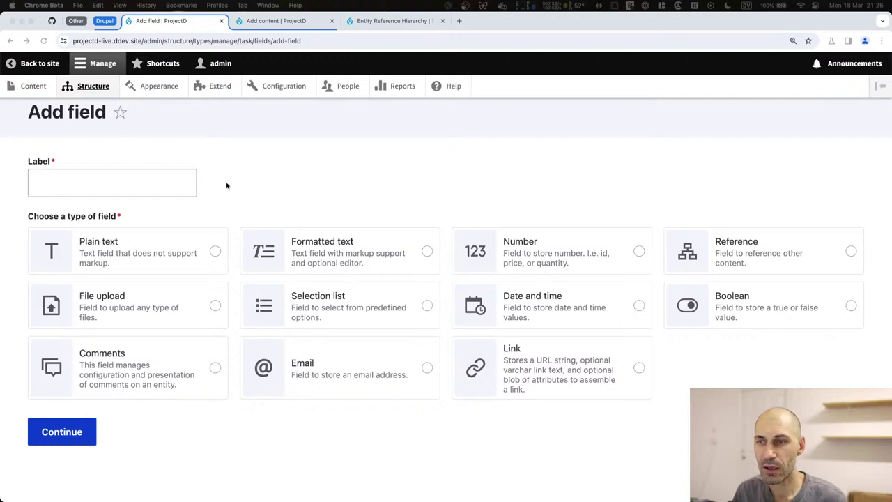
pyautogui.click(724, 259)
pyautogui.click(723, 259)
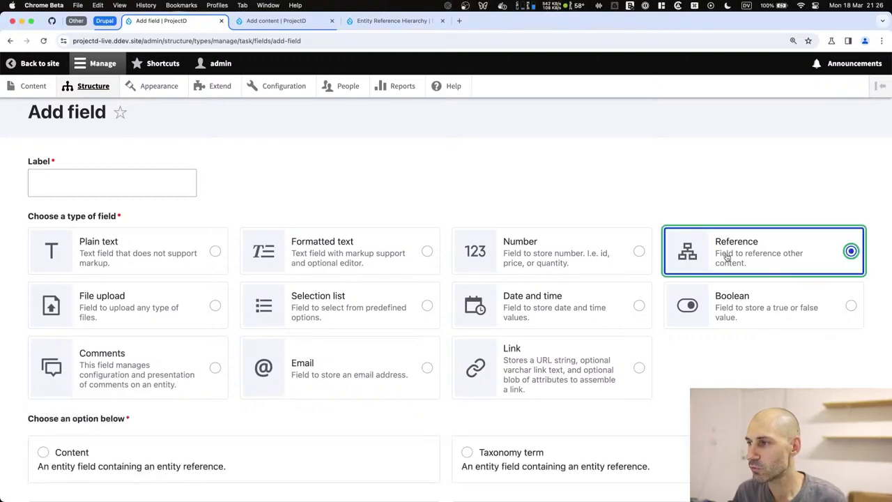
pyautogui.click(43, 302)
pyautogui.scroll(3, 138, 260)
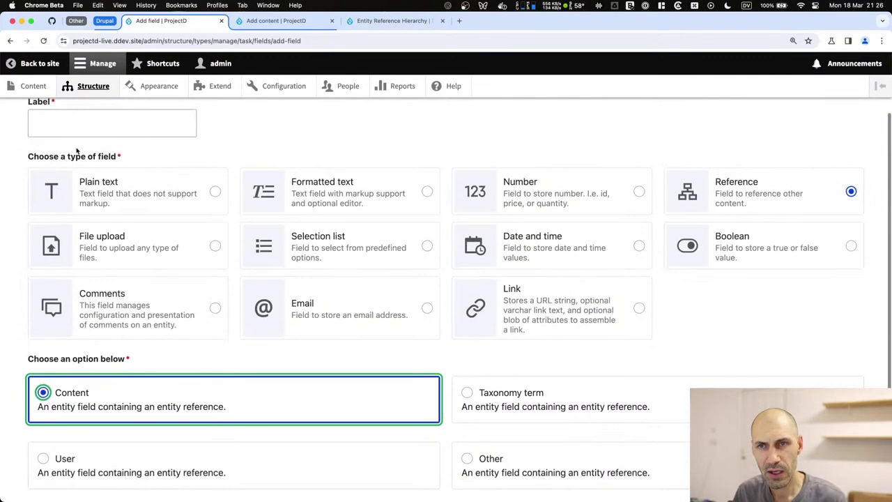
pyautogui.click(79, 122)
pyautogui.write('Project')
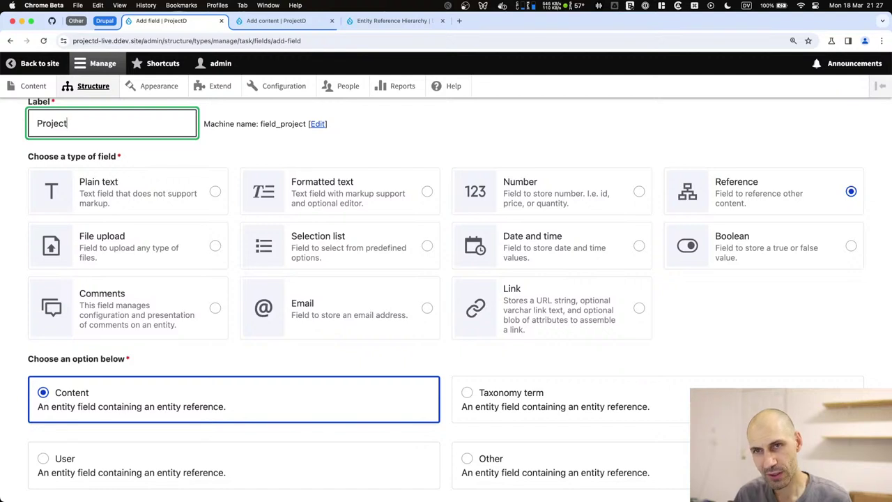
pyautogui.write('s')
pyautogui.press('BackSpace')
pyautogui.write('es')
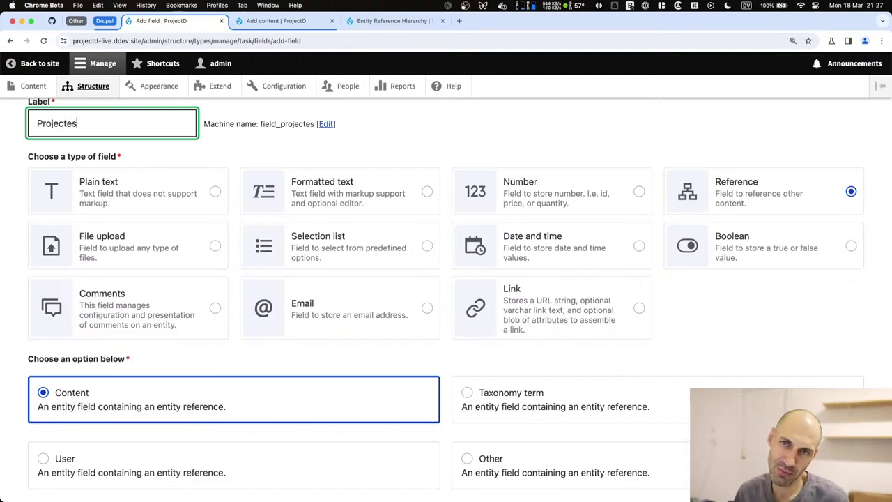
pyautogui.press('BackSpace')
pyautogui.press('BackSpace')
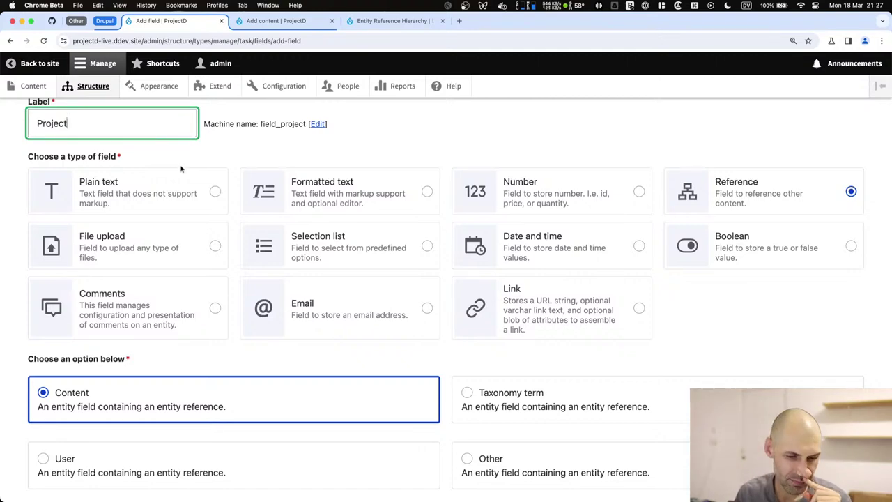
# Limit the Project field to Project content, make it required, and save its settings.
pyautogui.scroll(-3, 193, 273)
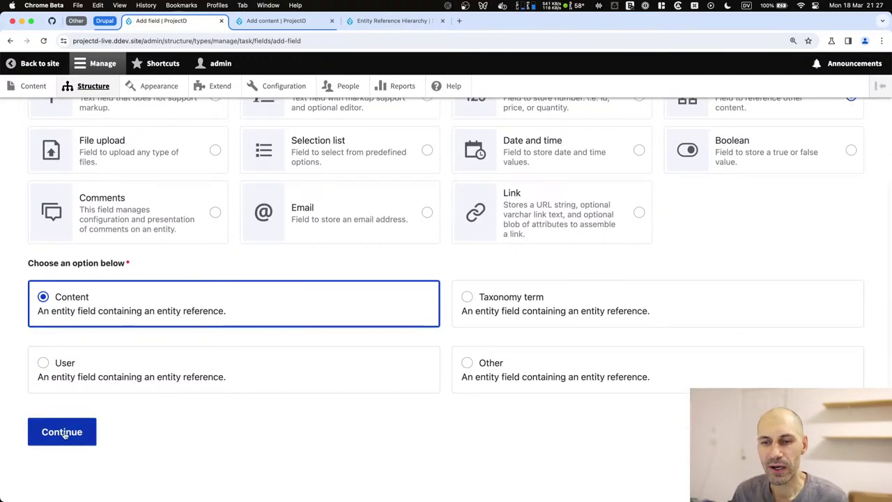
pyautogui.click(67, 432)
pyautogui.scroll(-5, 135, 201)
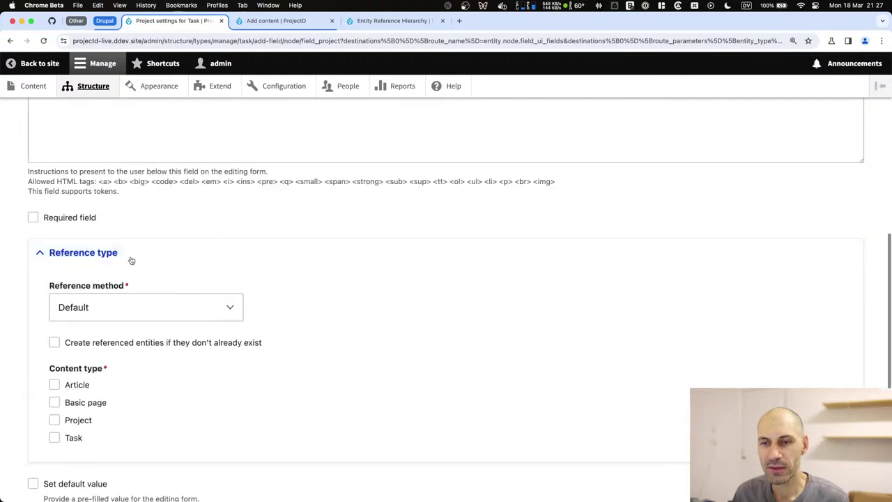
pyautogui.click(73, 420)
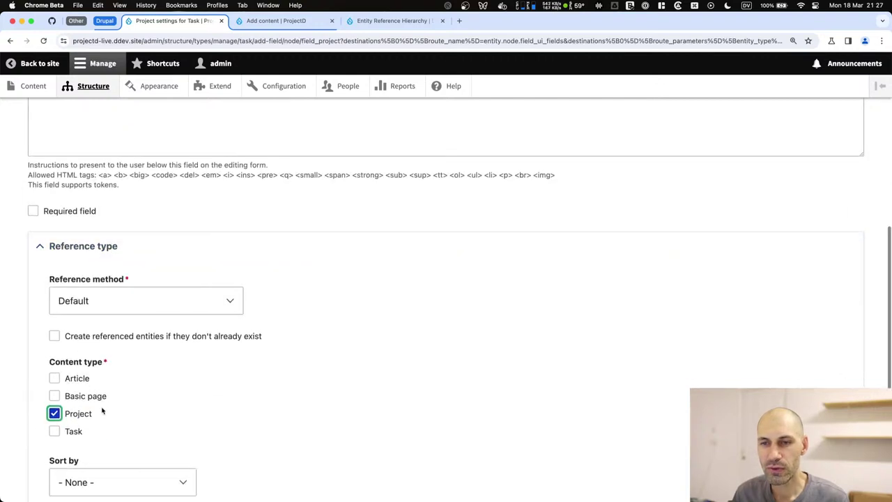
pyautogui.scroll(-1, 67, 141)
pyautogui.click(68, 144)
pyautogui.scroll(3, 66, 146)
pyautogui.click(88, 216)
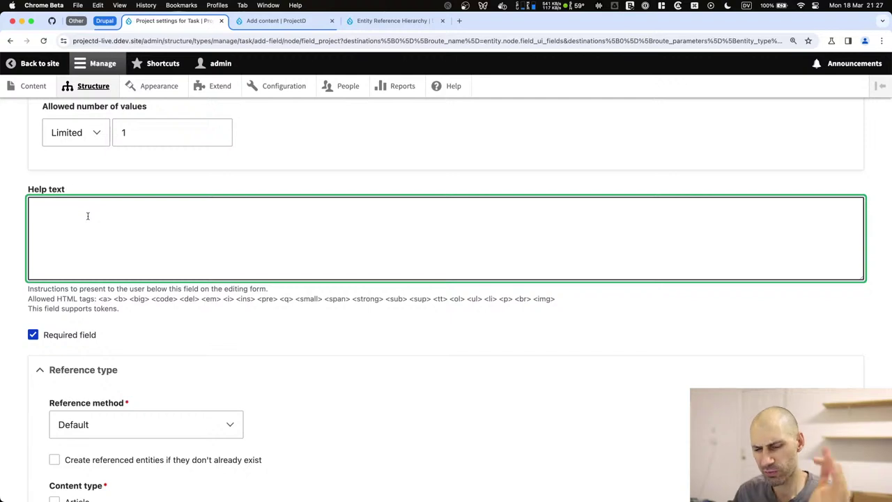
pyautogui.scroll(-2, 103, 206)
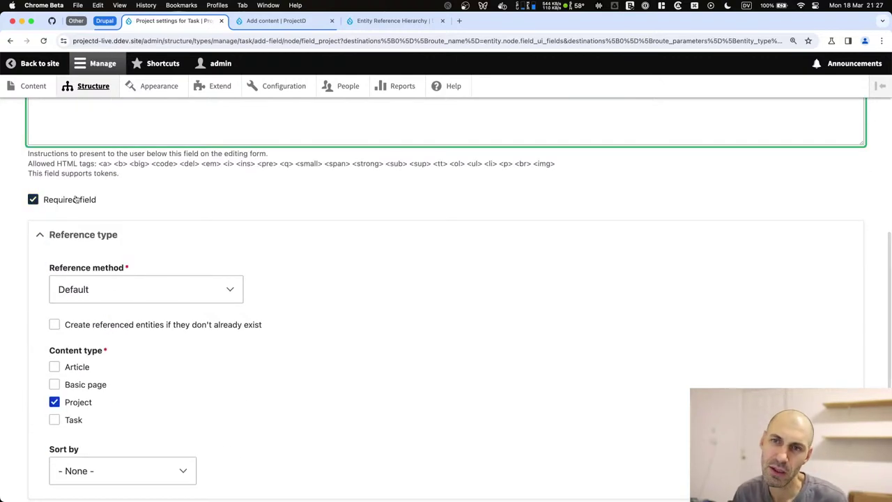
pyautogui.scroll(-1, 103, 205)
pyautogui.scroll(-2, 90, 170)
pyautogui.scroll(-1, 110, 357)
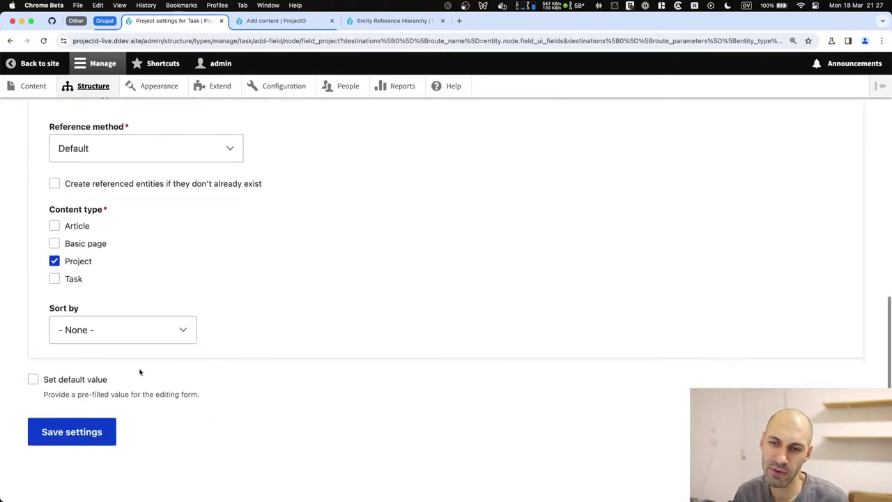
pyautogui.scroll(1, 96, 302)
pyautogui.scroll(-1, 95, 303)
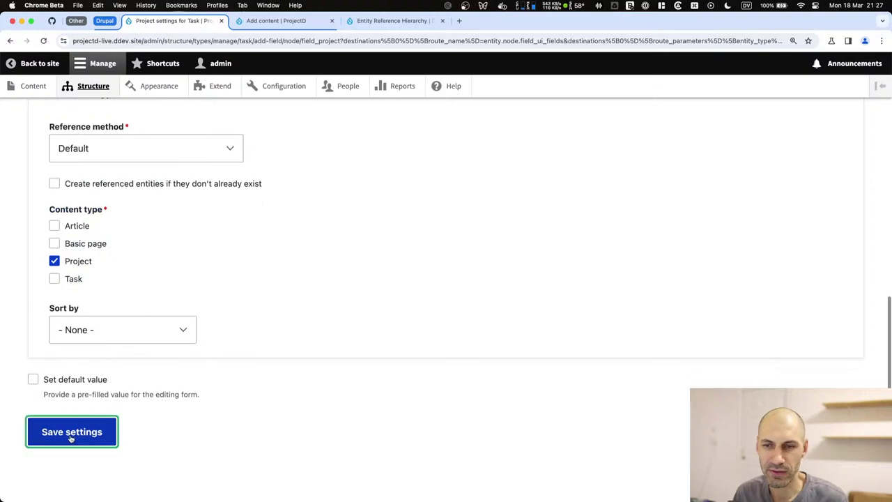
pyautogui.click(69, 432)
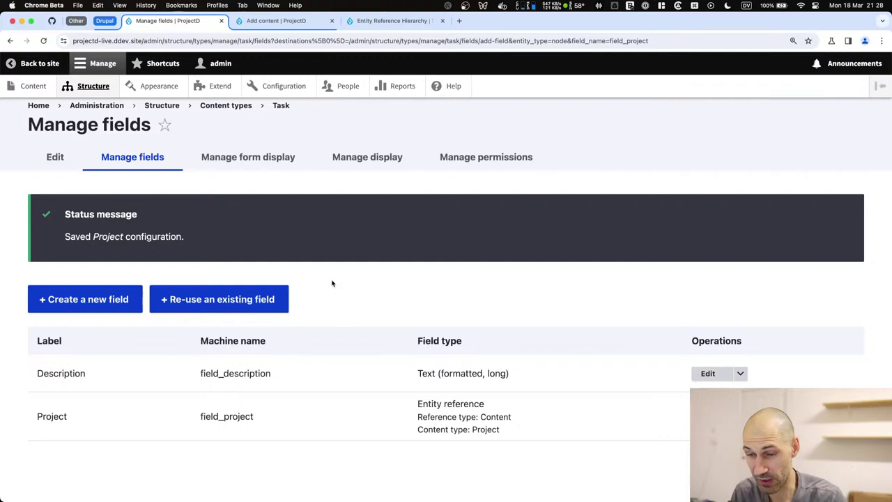
# Check that field_project is listed beside Description, then begin adding another field to Task.
pyautogui.click(119, 304)
# Create a Reference > Content field labelled 'Parent task' on the Task type.
pyautogui.click(111, 202)
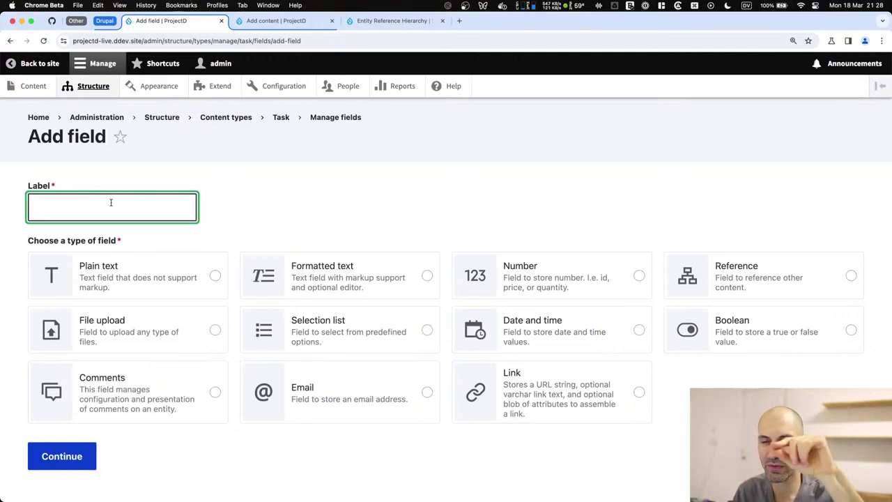
pyautogui.write('Parent task')
pyautogui.scroll(-1, 279, 230)
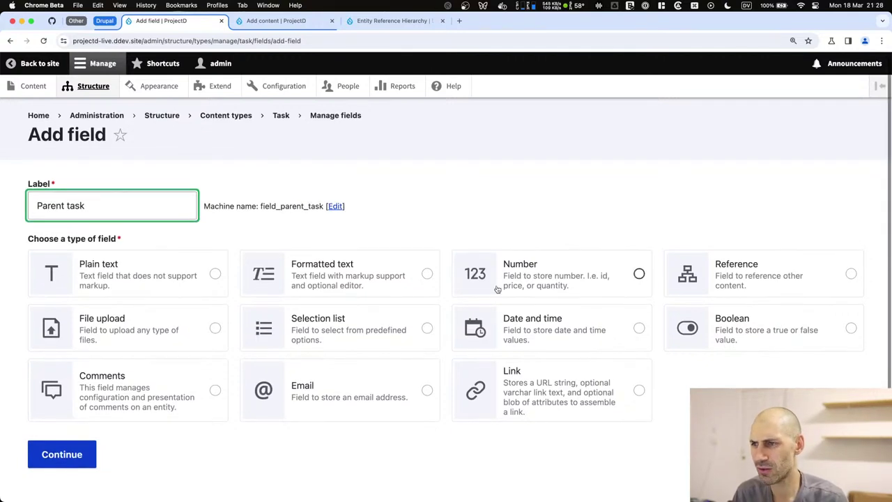
pyautogui.click(154, 392)
pyautogui.click(666, 286)
pyautogui.scroll(-5, 470, 308)
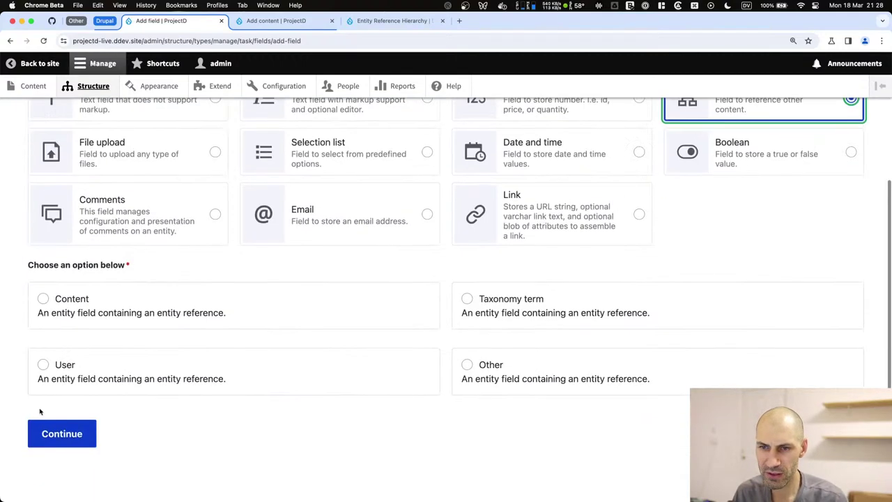
pyautogui.click(77, 303)
pyautogui.click(43, 439)
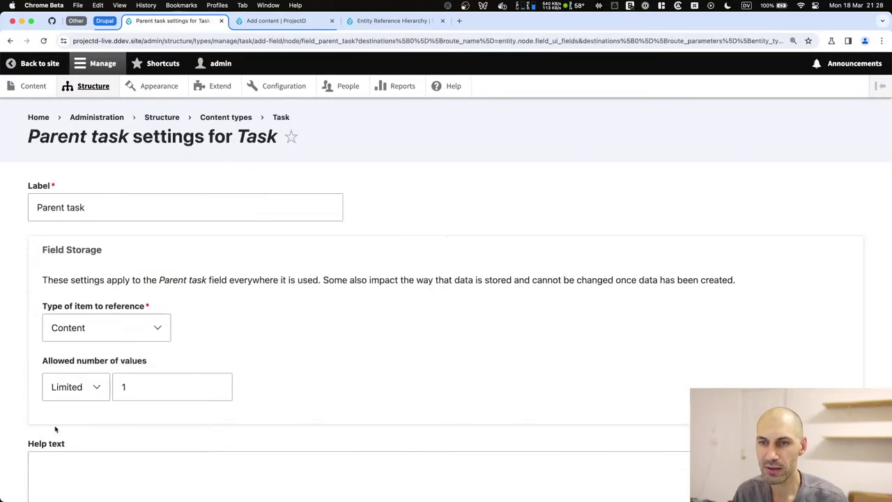
# Restrict Parent task references to Task content and save the field settings.
pyautogui.scroll(-5, 100, 344)
pyautogui.scroll(-6, 77, 387)
pyautogui.scroll(-2, 77, 387)
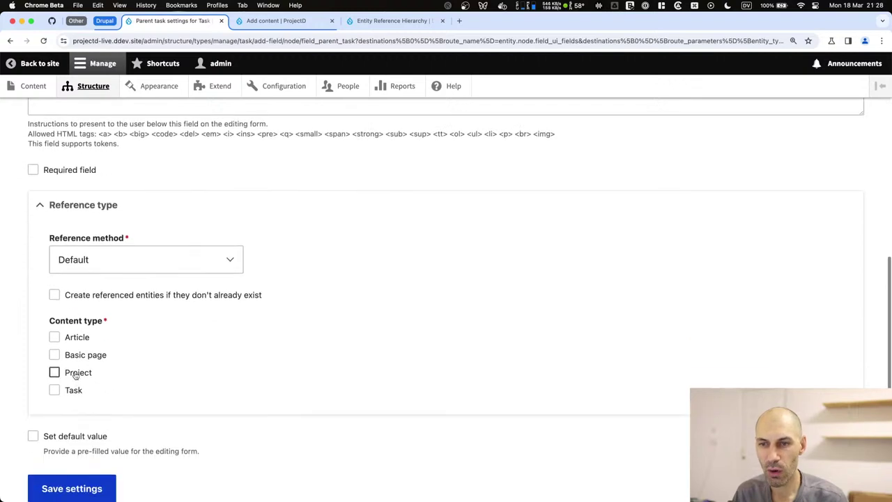
pyautogui.click(55, 388)
pyautogui.scroll(-3, 153, 392)
pyautogui.scroll(10, 154, 392)
pyautogui.click(142, 287)
pyautogui.scroll(5, 141, 287)
pyautogui.scroll(-15, 186, 294)
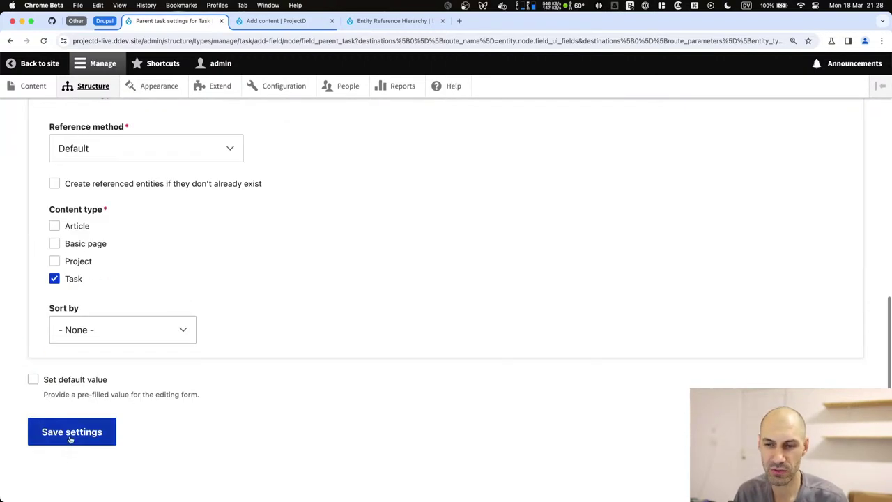
pyautogui.click(72, 437)
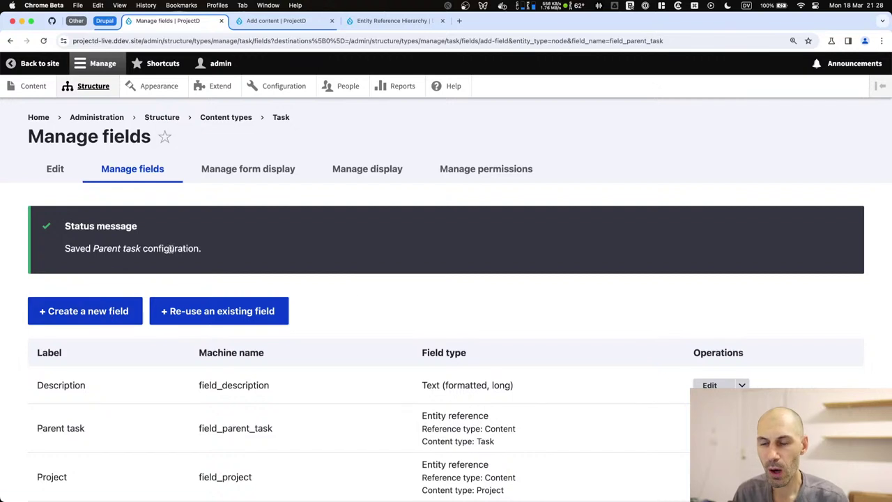
# Scroll the Task fields page down and back up to review Description, Parent task and Project.
pyautogui.scroll(-2, 354, 286)
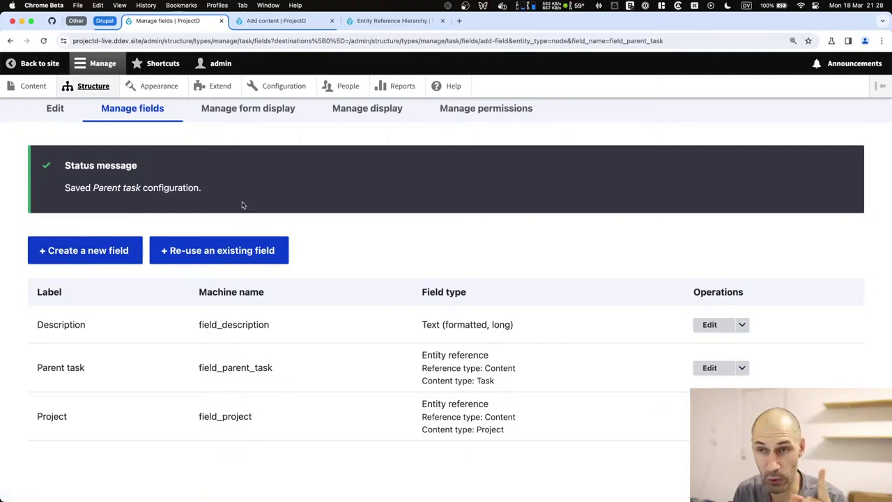
pyautogui.scroll(2, 219, 147)
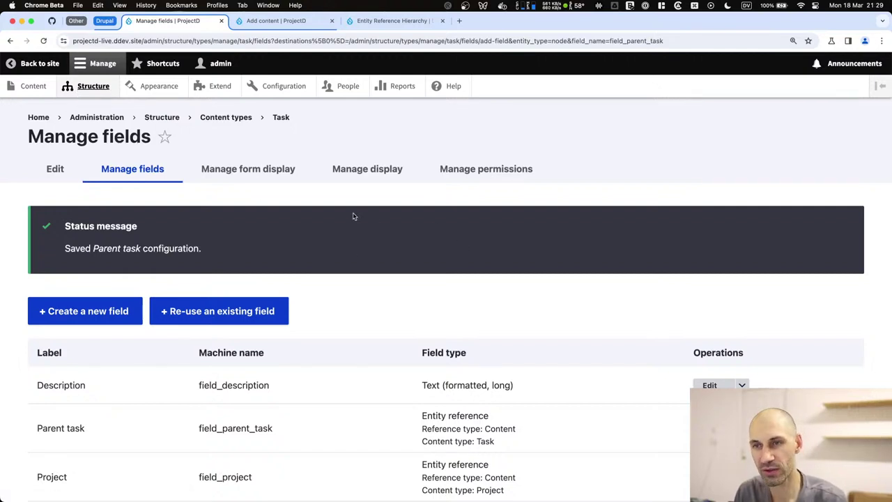
# From Structure > Taxonomy, start a new vocabulary named 'Statuses' and select the name.
pyautogui.keyDown('shift'); pyautogui.keyDown('super'); pyautogui.click(94, 86); pyautogui.keyUp('super'); pyautogui.keyUp('shift')
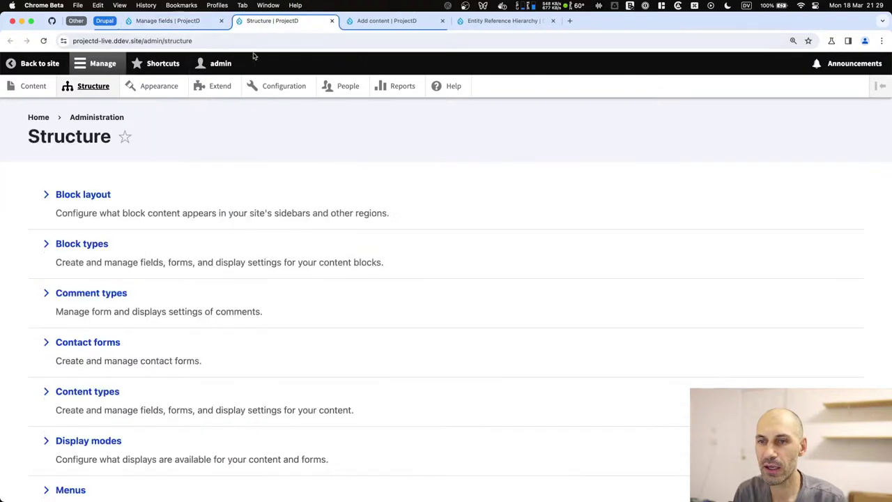
pyautogui.scroll(-3, 143, 361)
pyautogui.click(77, 352)
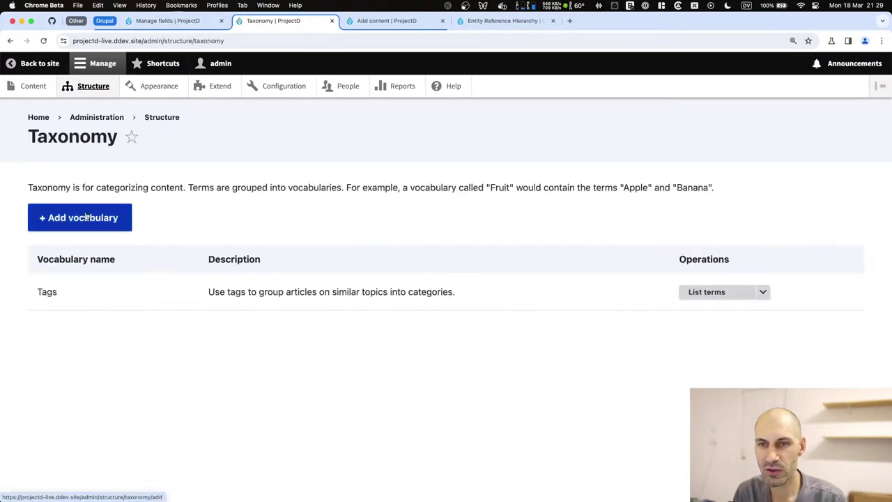
pyautogui.click(87, 218)
pyautogui.click(86, 205)
pyautogui.write('Statuses')
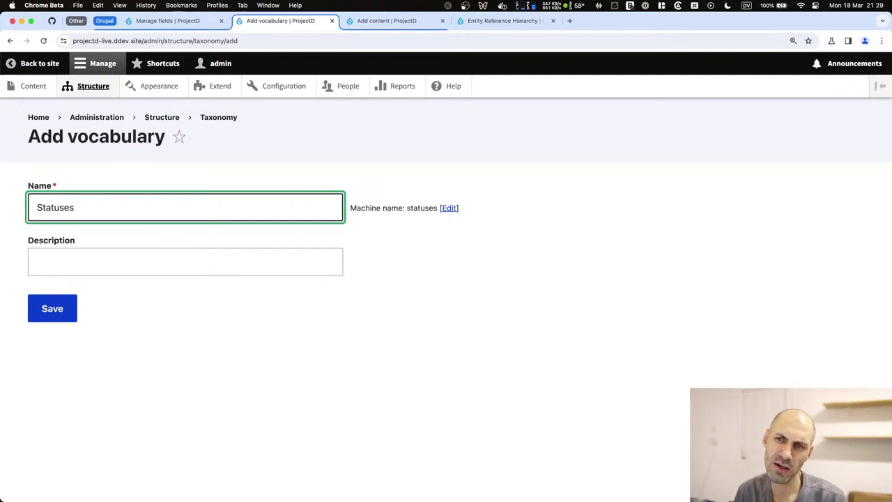
pyautogui.press('super+a')
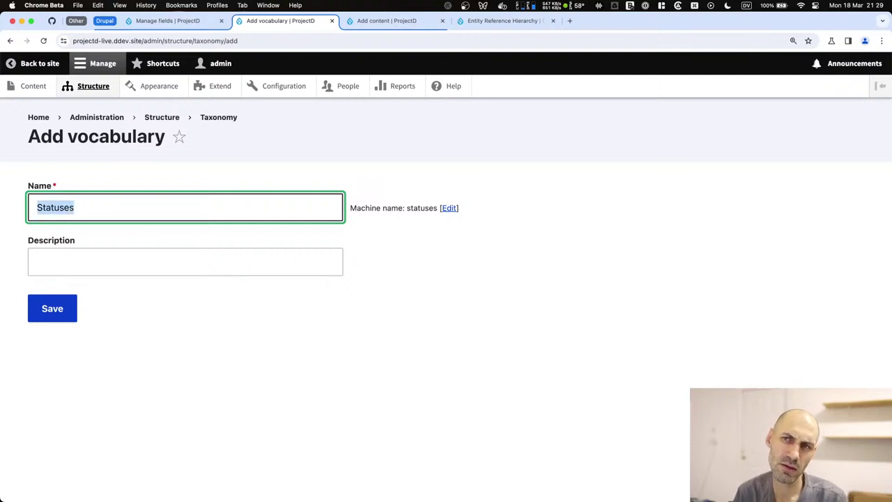
# Open an empty browser tab, then switch over to Typing Mind.
pyautogui.press('super+t')
pyautogui.write('who')
pyautogui.press('BackSpace')
pyautogui.press('BackSpace')
pyautogui.press('BackSpace')
pyautogui.press('super+Tab')
pyautogui.press('super+Tab')
pyautogui.press('super+Tab')
pyautogui.press('super+Tab')
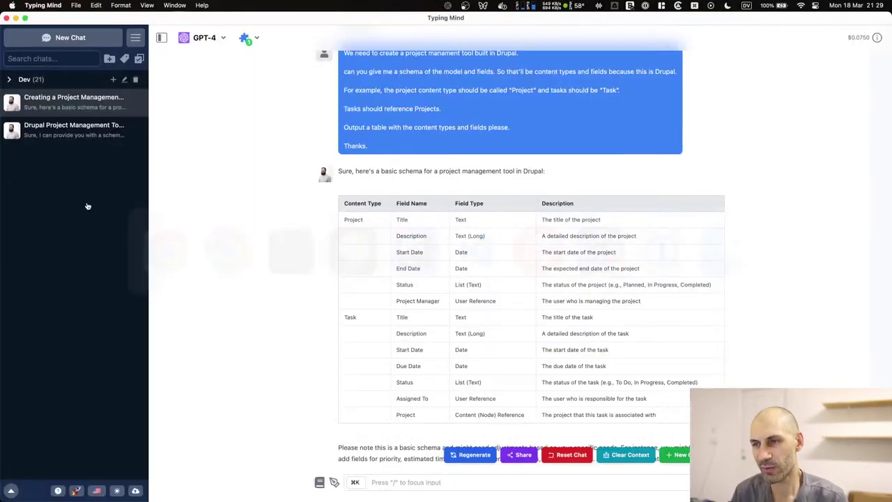
# Start a Language Tutor chat and draft the question 'plural of status is it statuses'.
pyautogui.click(93, 35)
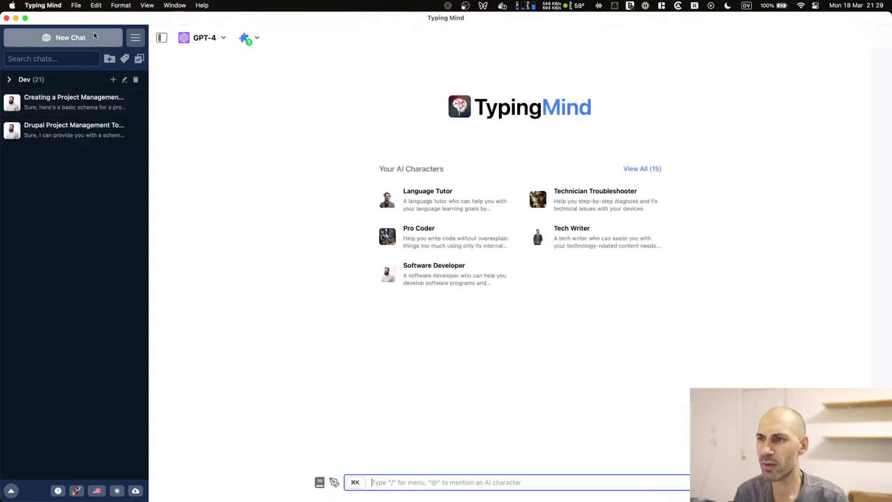
pyautogui.click(451, 196)
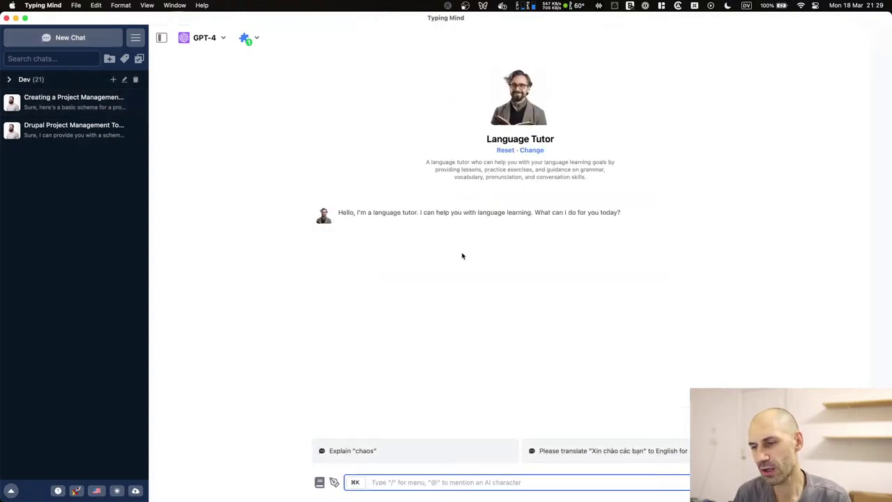
pyautogui.write('what is the')
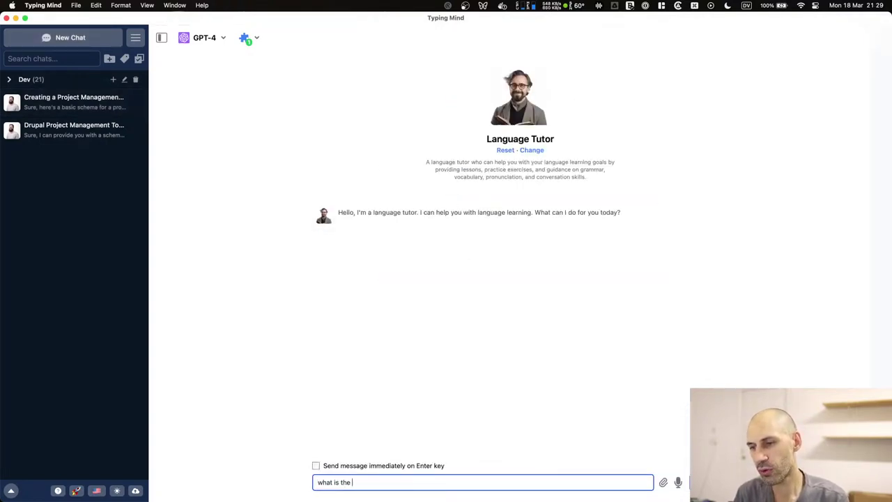
pyautogui.write(' plur')
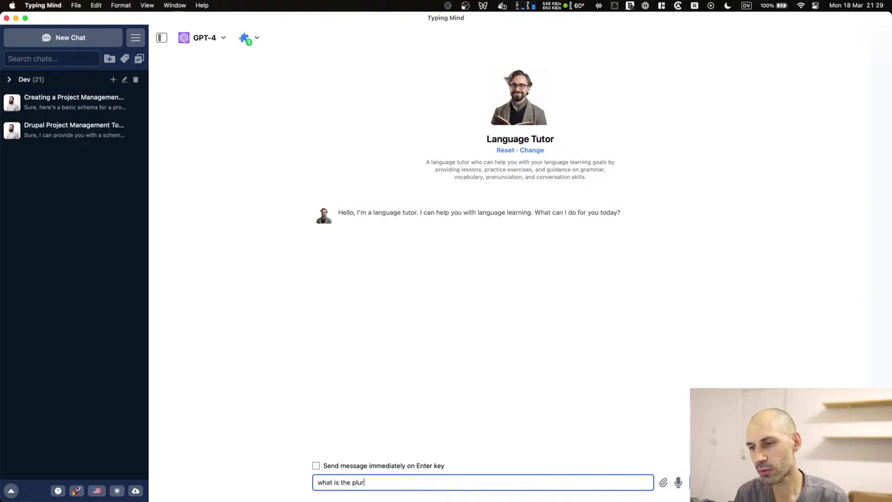
pyautogui.press('BackSpace')
pyautogui.press('BackSpace')
pyautogui.press('BackSpace')
pyautogui.write('plural of status is it statuse')
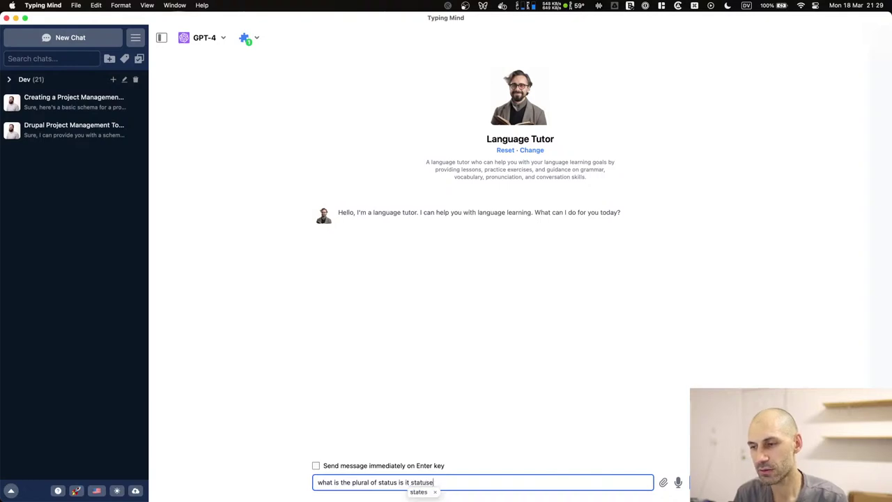
pyautogui.press('BackSpace')
pyautogui.press('BackSpace')
pyautogui.press('BackSpace')
pyautogui.press('BackSpace')
pyautogui.write('statuses?')
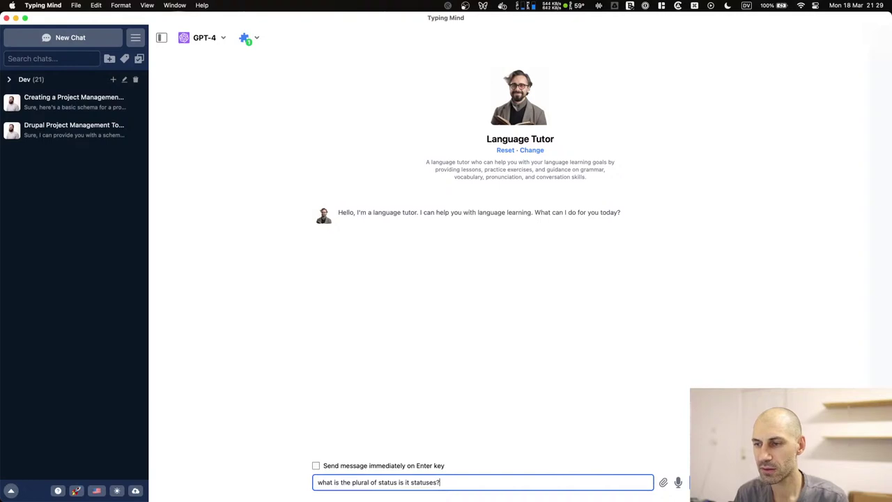
# Switch the chat model to Claude 3 Opus, send the question, then return to Chrome Beta.
pyautogui.click(207, 37)
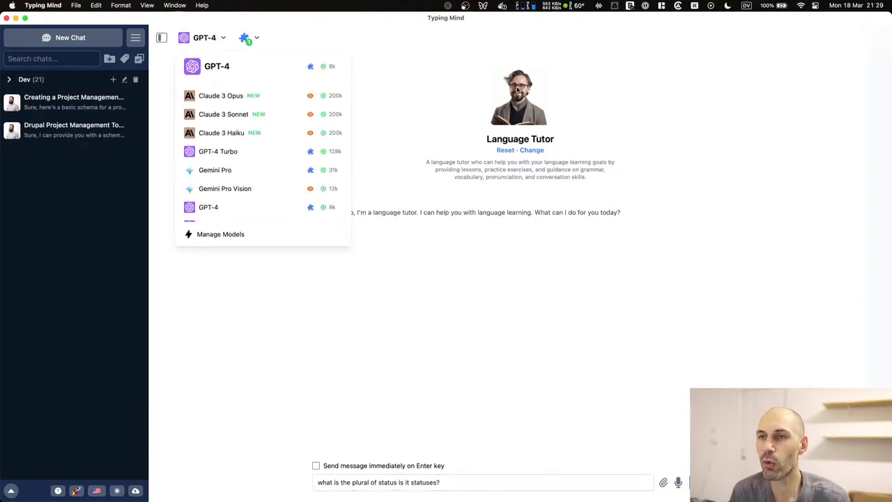
pyautogui.click(209, 96)
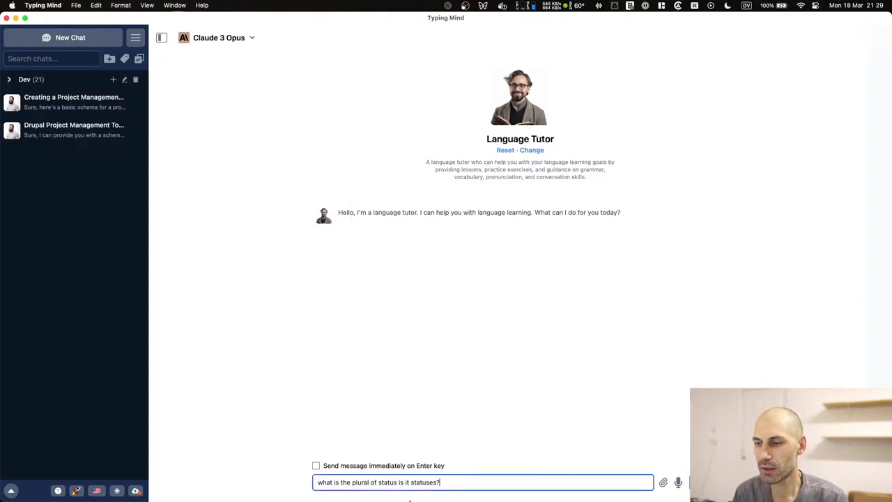
pyautogui.press('Return')
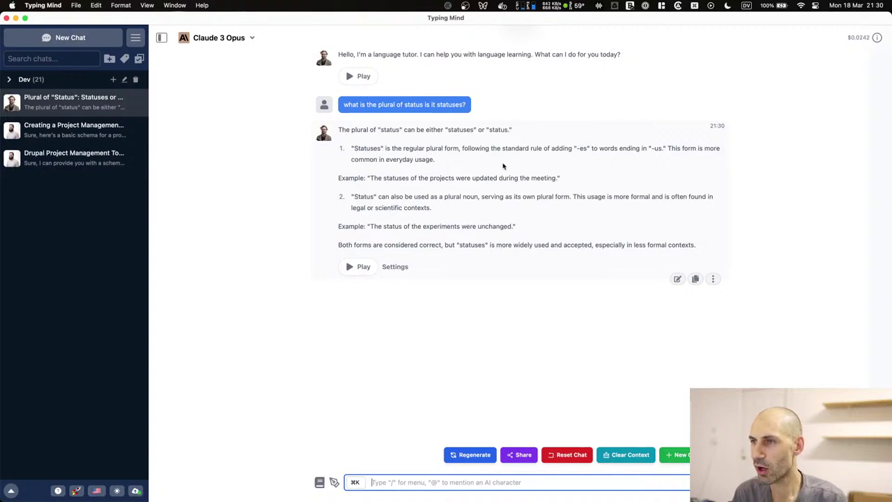
pyautogui.doubleClick(496, 129)
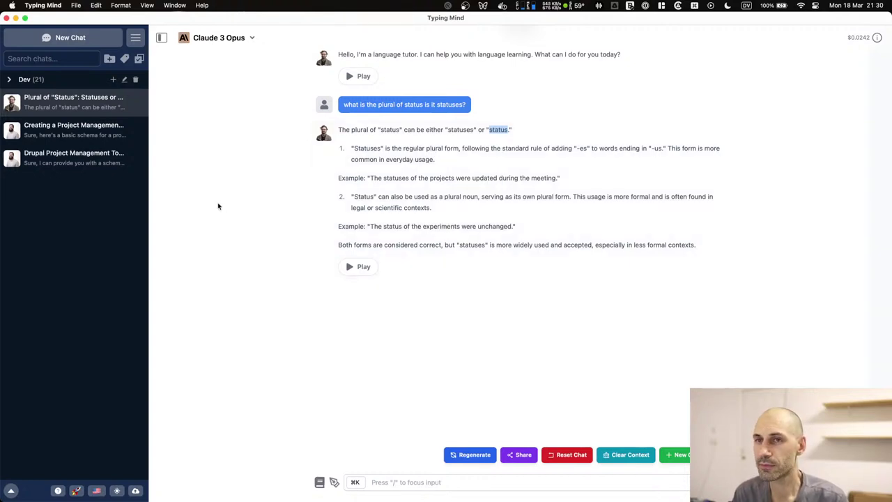
pyautogui.press('super+Tab')
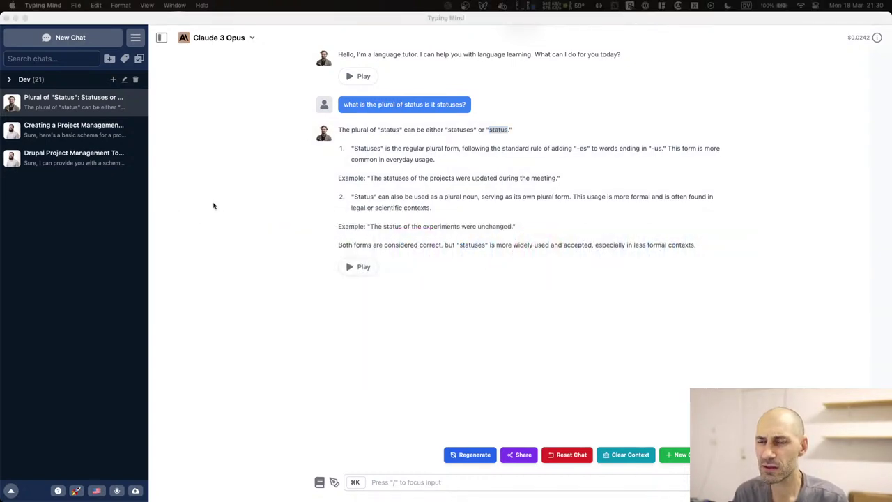
pyautogui.press('super+Tab')
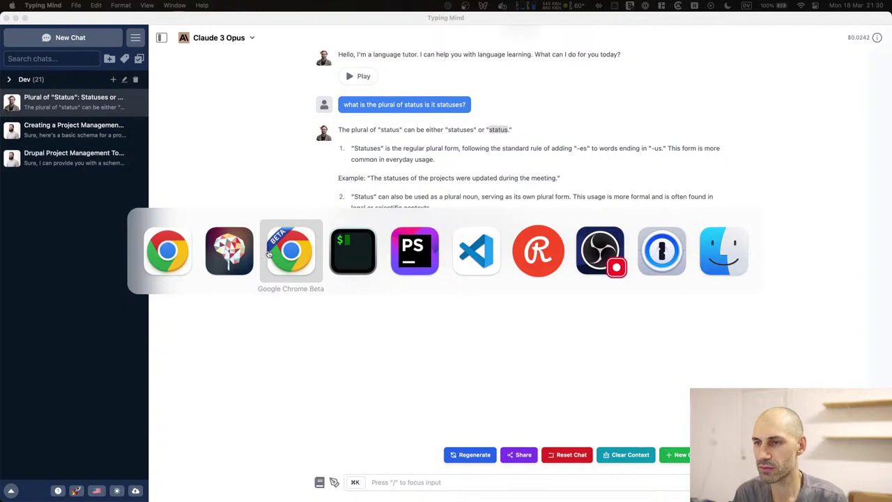
# Rename the vocabulary to 'Project status' (machine name project_status) and save it.
pyautogui.click(287, 252)
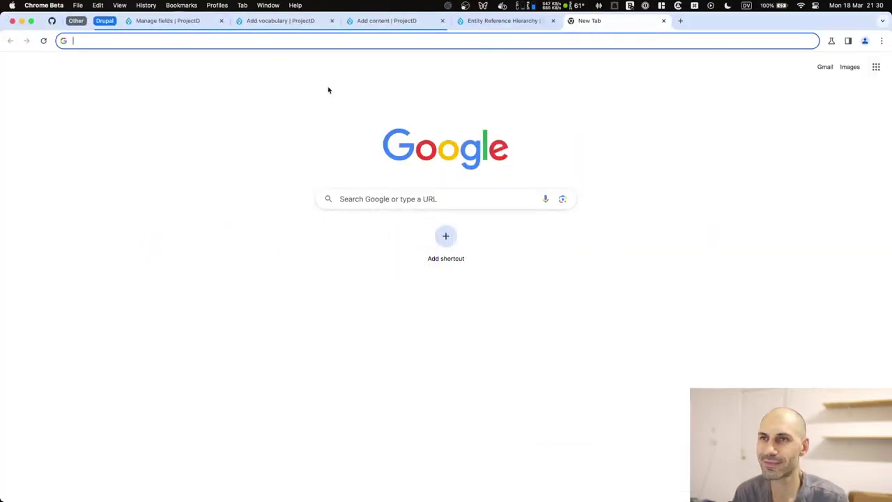
pyautogui.click(663, 20)
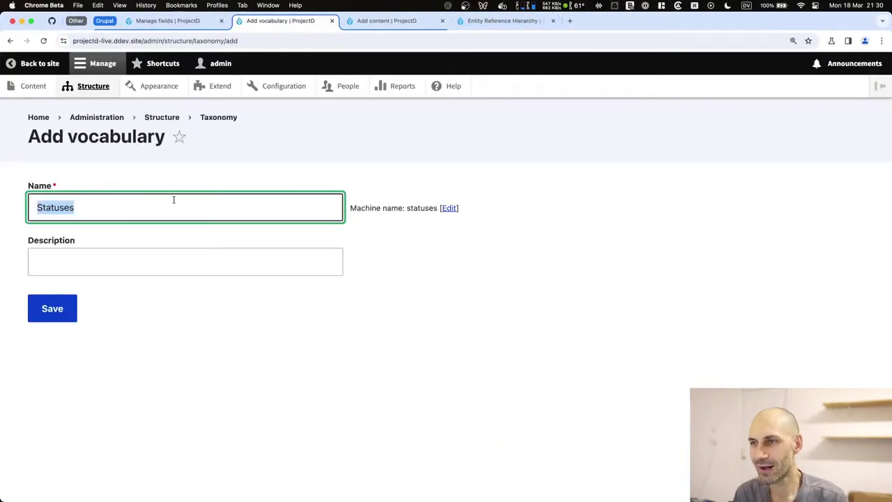
pyautogui.write('status')
pyautogui.press('super+Left')
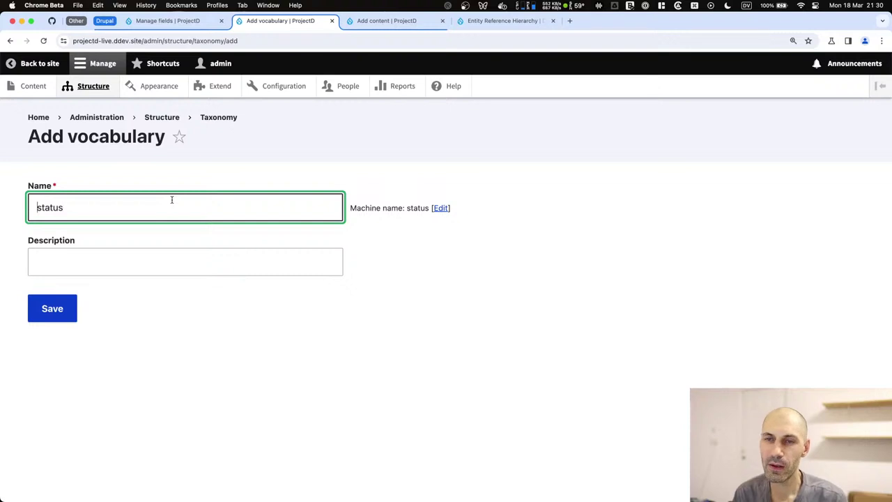
pyautogui.press('Delete')
pyautogui.write('S')
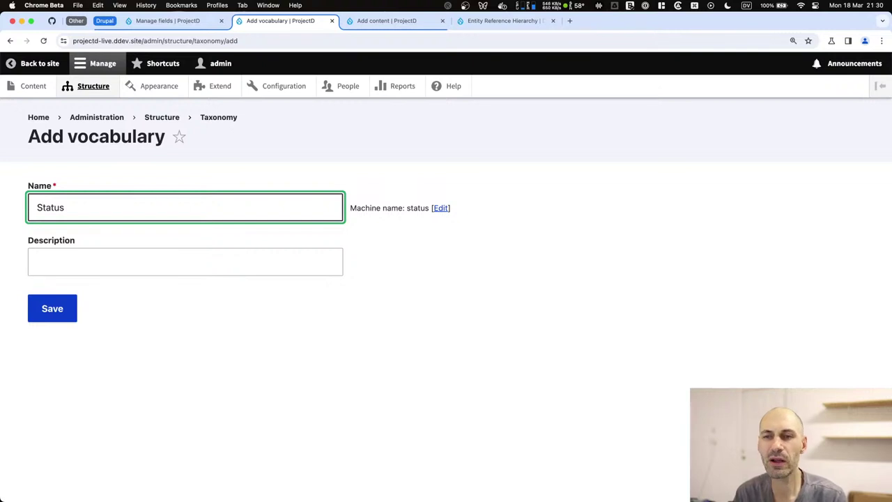
pyautogui.click(37, 207)
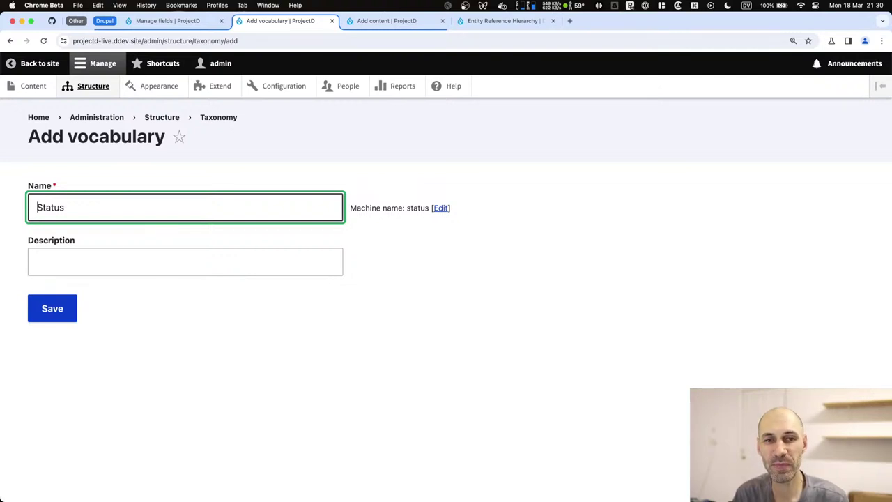
pyautogui.write('Project')
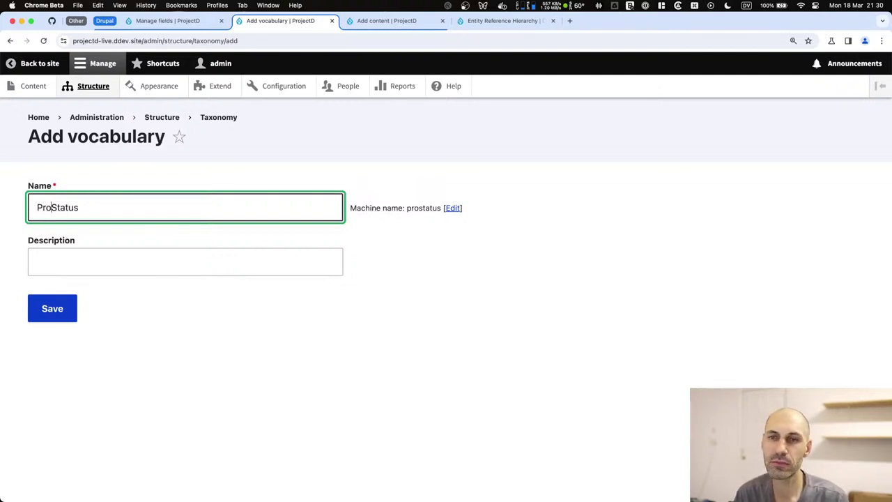
pyautogui.press('Delete')
pyautogui.write('s')
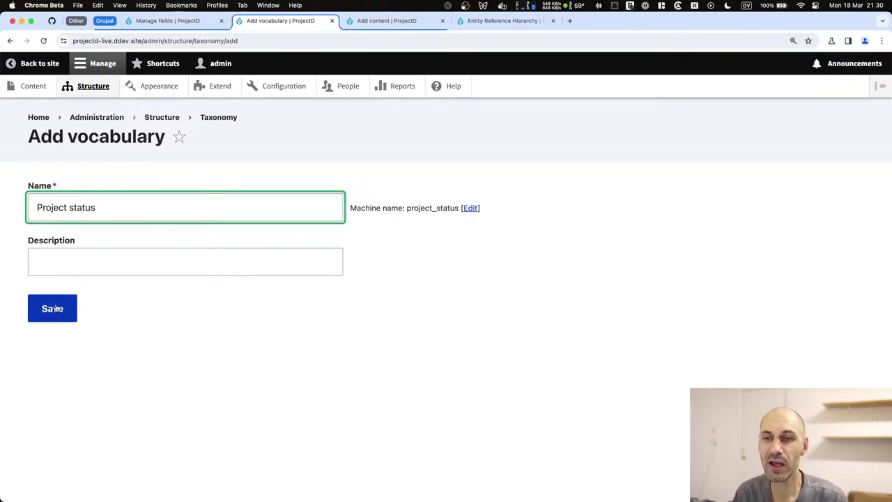
pyautogui.click(54, 306)
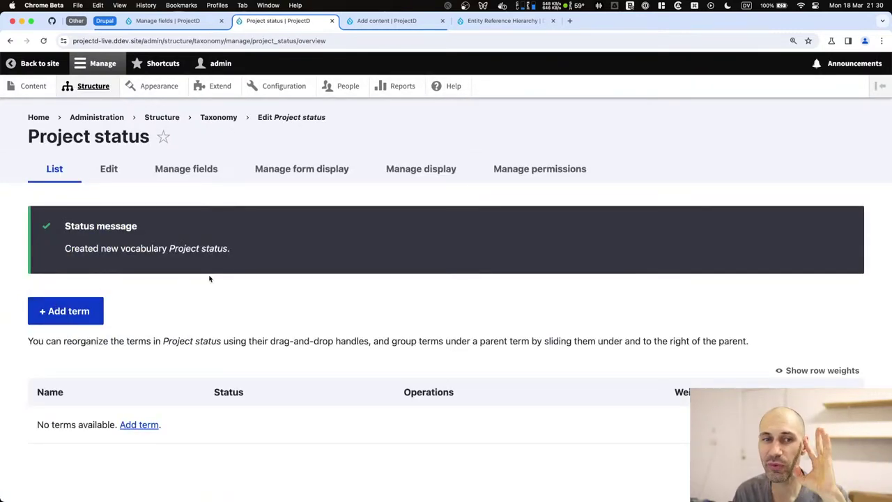
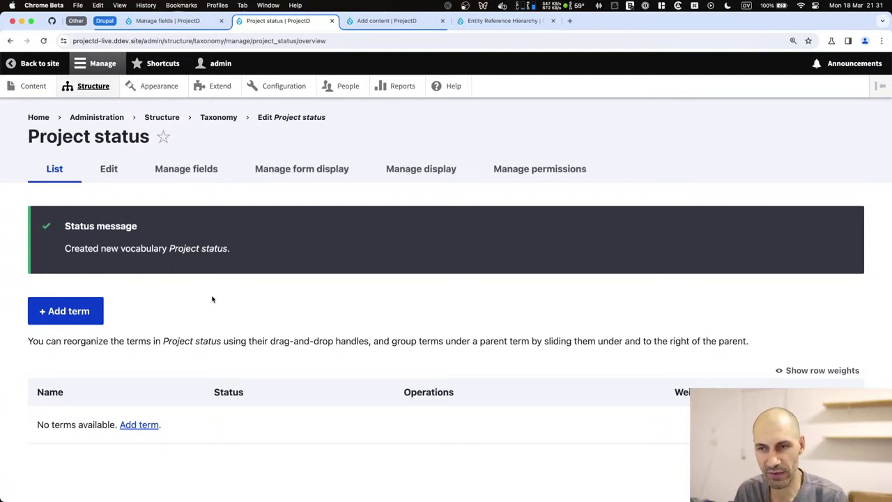
# Add a new taxonomy vocabulary named 'Task status' and save it.
pyautogui.press('super+bracketleft')
pyautogui.press('super+bracketleft')
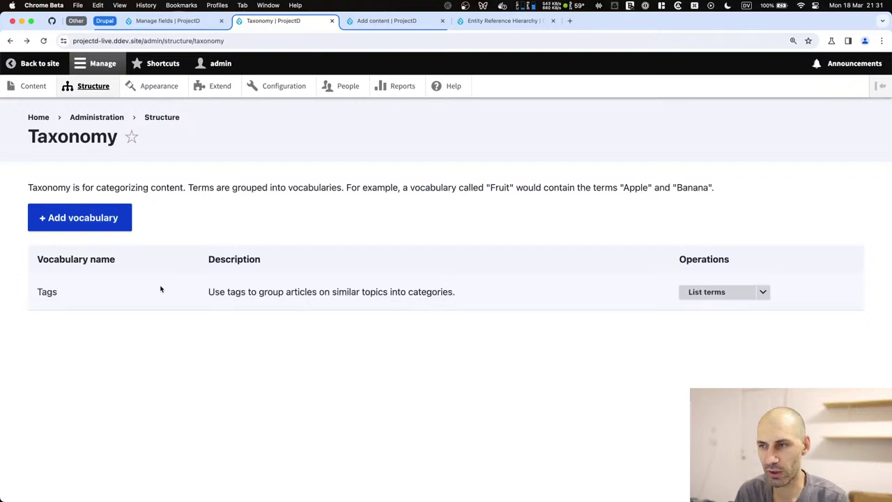
pyautogui.click(116, 220)
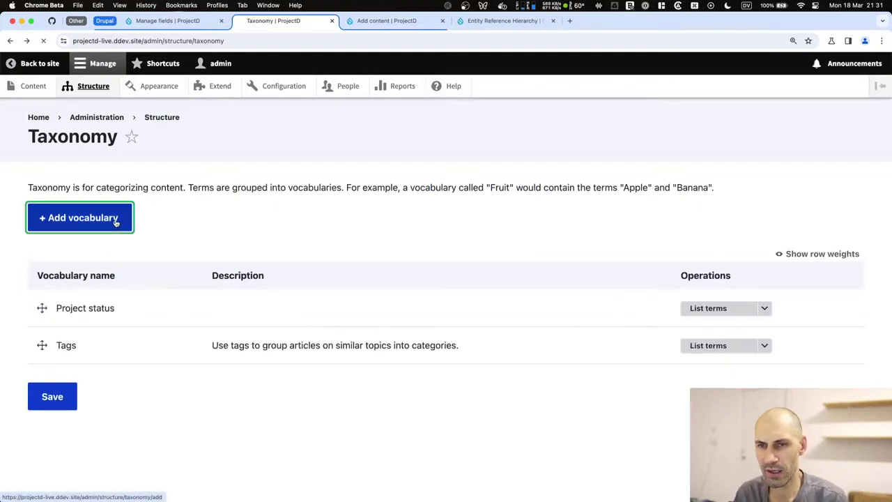
pyautogui.click(126, 217)
pyautogui.write('t')
pyautogui.press('BackSpace')
pyautogui.write('tas')
pyautogui.press('BackSpace')
pyautogui.press('BackSpace')
pyautogui.press('BackSpace')
pyautogui.write('Task status')
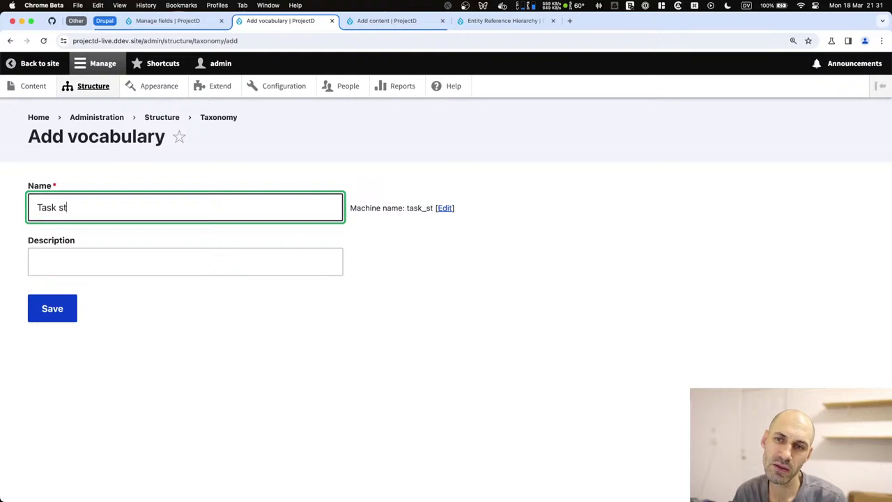
pyautogui.click(53, 308)
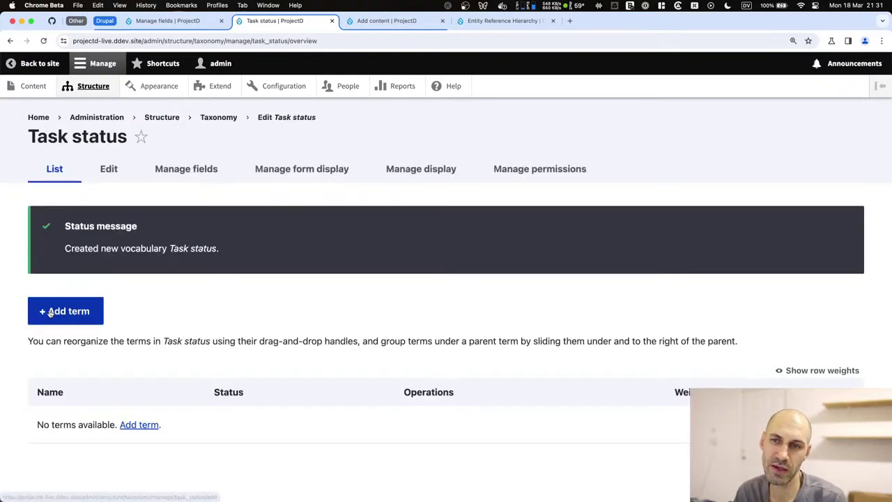
# Add the terms 'To Do' and 'In Progress' to the Task status vocabulary.
pyautogui.click(141, 424)
pyautogui.click(99, 208)
pyautogui.write('To Do')
pyautogui.scroll(-3, 131, 322)
pyautogui.click(43, 431)
pyautogui.click(70, 310)
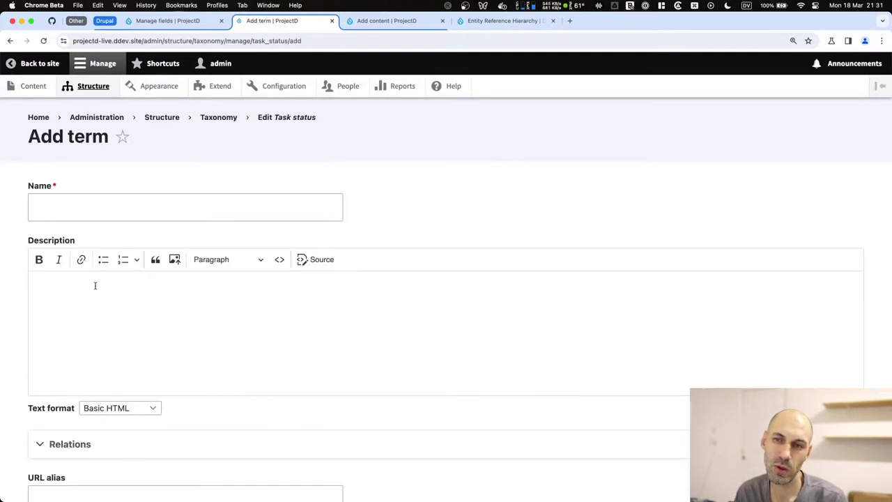
pyautogui.click(111, 213)
pyautogui.write('In Progress')
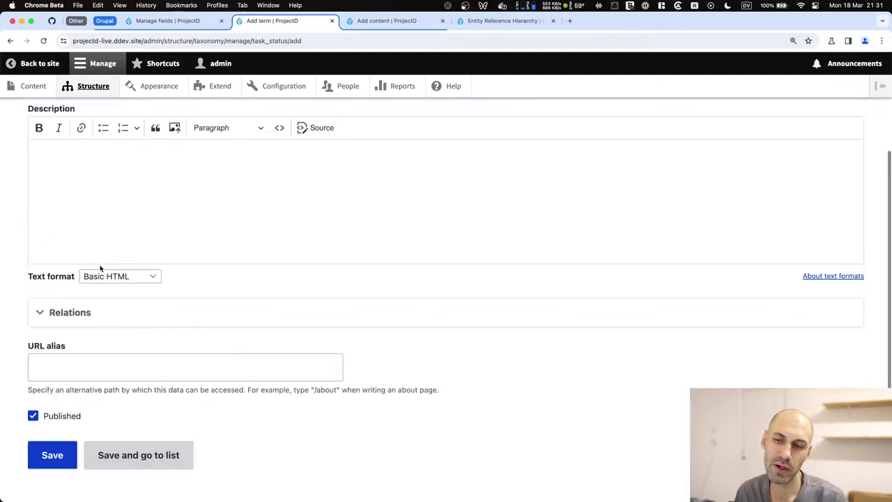
pyautogui.scroll(-3, 104, 348)
pyautogui.click(116, 437)
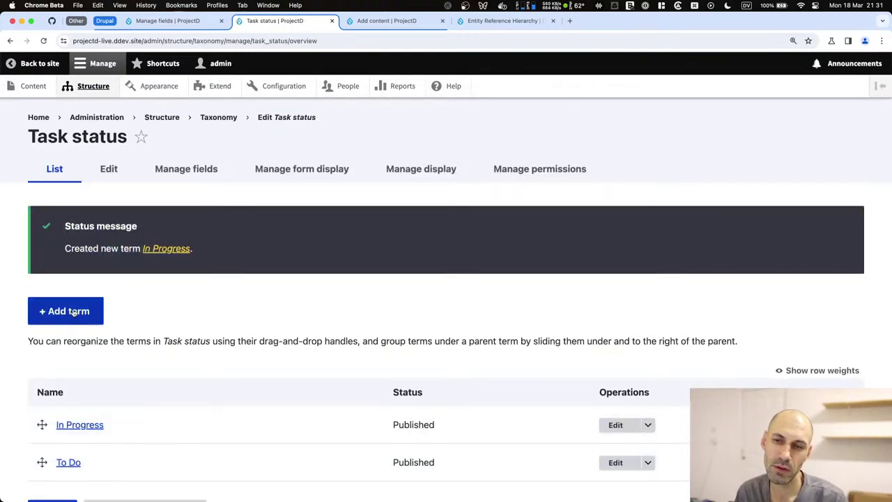
# Add the term 'Ready for QA' to Task status.
pyautogui.click(74, 311)
pyautogui.click(112, 209)
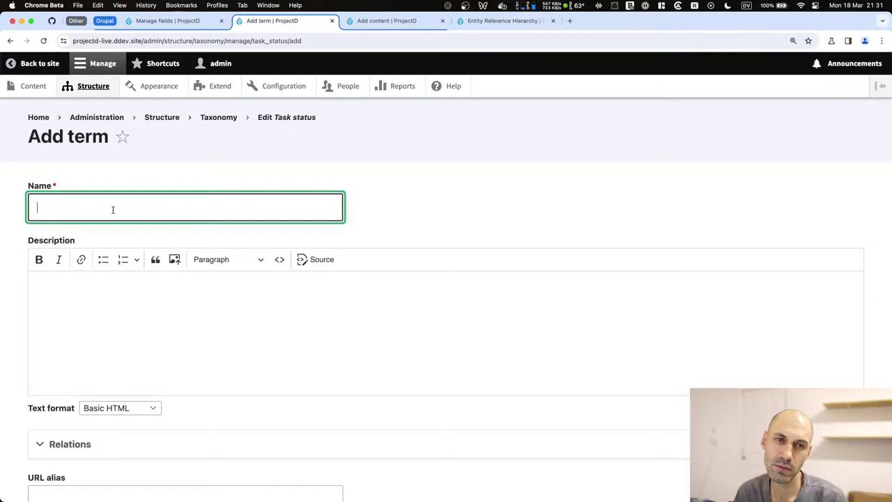
pyautogui.write('Done')
pyautogui.press('BackSpace')
pyautogui.press('BackSpace')
pyautogui.press('BackSpace')
pyautogui.press('BackSpace')
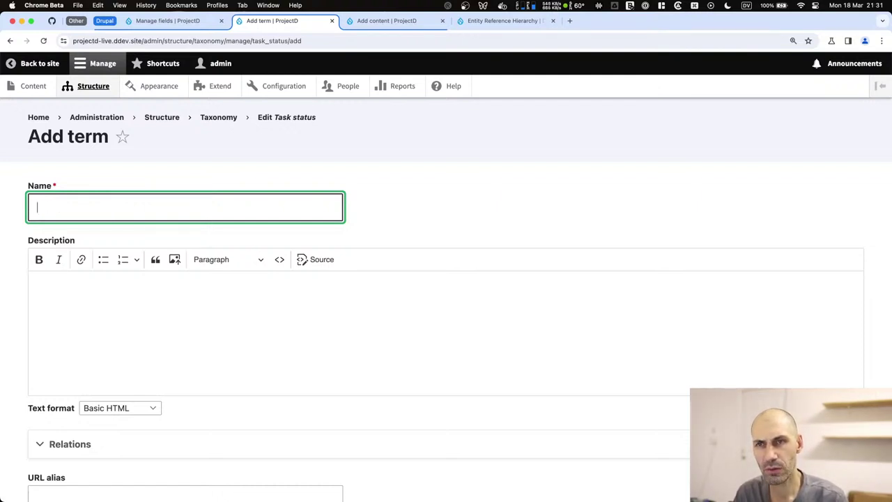
pyautogui.write('Ready for Testing')
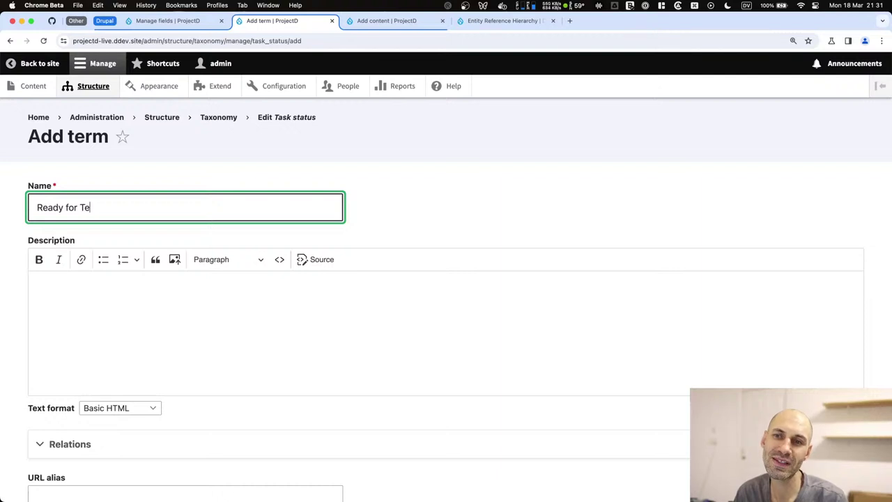
pyautogui.press('BackSpace')
pyautogui.press('BackSpace')
pyautogui.press('BackSpace')
pyautogui.press('BackSpace')
pyautogui.press('BackSpace')
pyautogui.press('BackSpace')
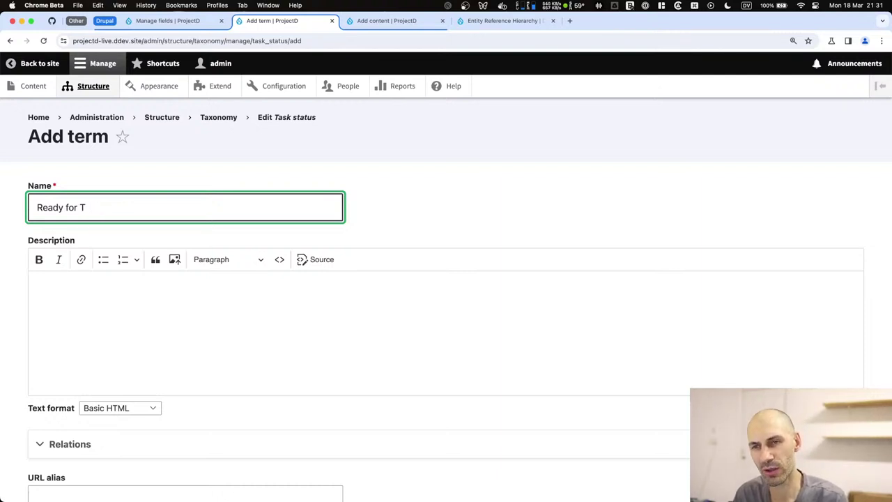
pyautogui.press('BackSpace')
pyautogui.press('BackSpace')
pyautogui.press('BackSpace')
pyautogui.press('BackSpace')
pyautogui.press('BackSpace')
pyautogui.press('BackSpace')
pyautogui.press('BackSpace')
pyautogui.press('BackSpace')
pyautogui.press('BackSpace')
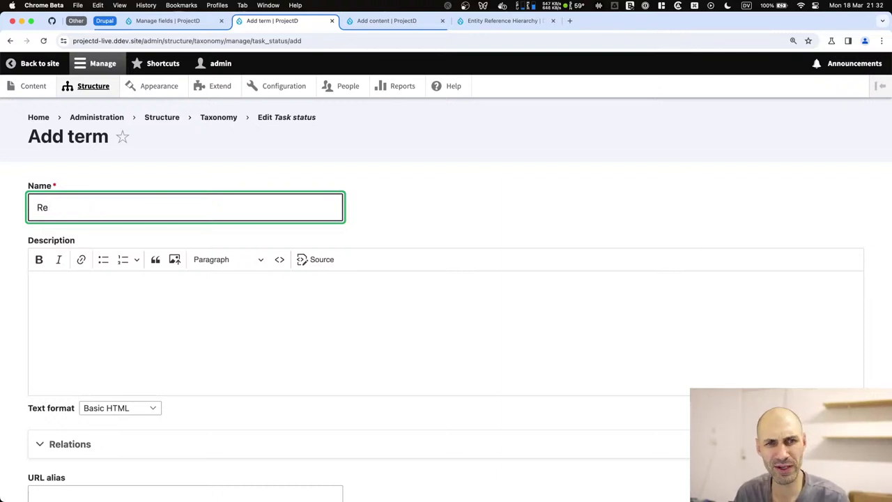
pyautogui.write('Ready for QA')
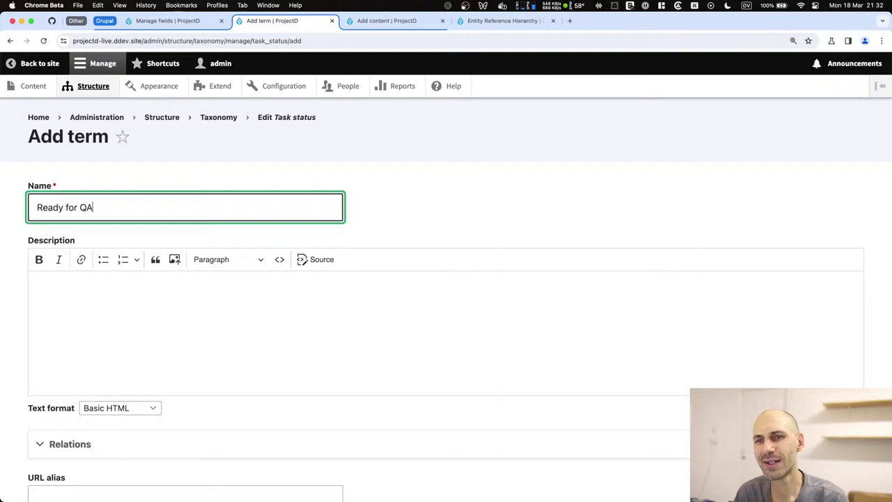
pyautogui.scroll(-5, 247, 281)
pyautogui.click(112, 430)
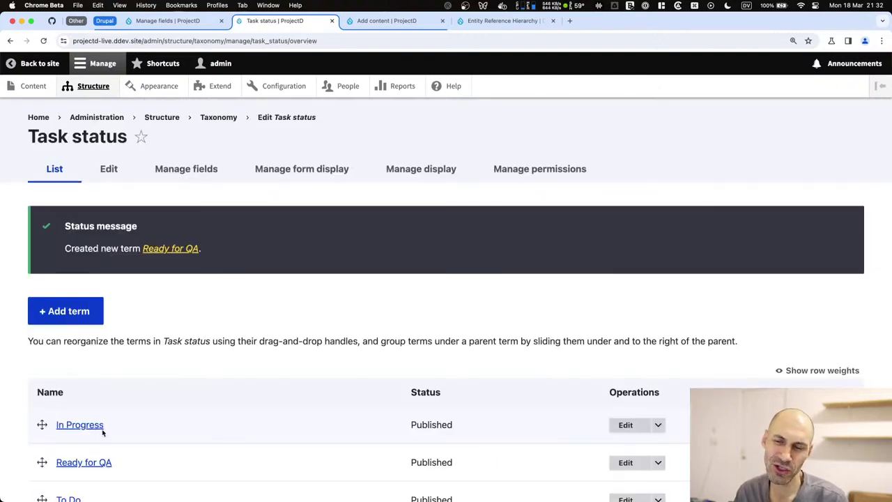
# Add the term 'Ready for Review' to Task status.
pyautogui.scroll(-3, 95, 372)
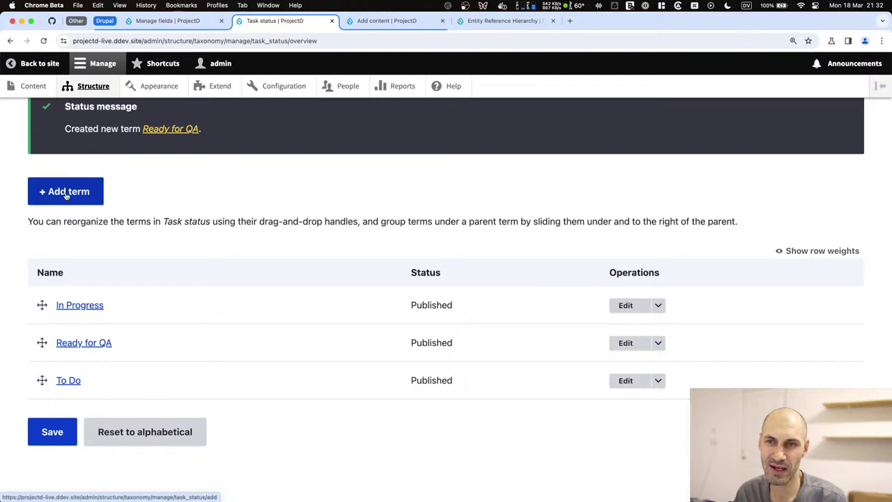
pyautogui.click(66, 193)
pyautogui.click(68, 204)
pyautogui.write('Ready ')
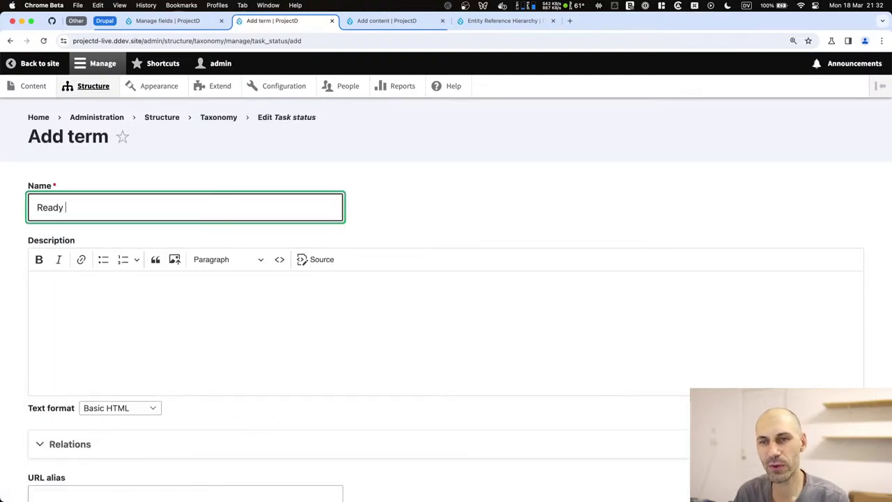
pyautogui.write('for Review')
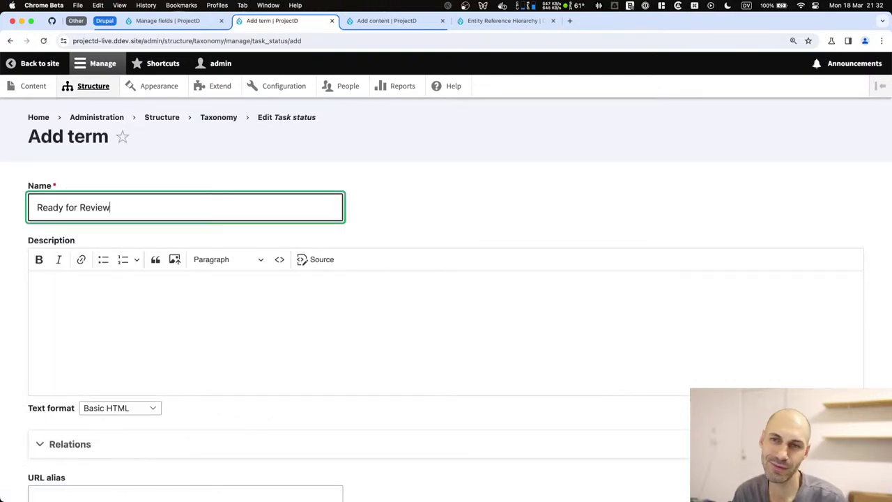
pyautogui.scroll(-3, 67, 348)
pyautogui.click(115, 446)
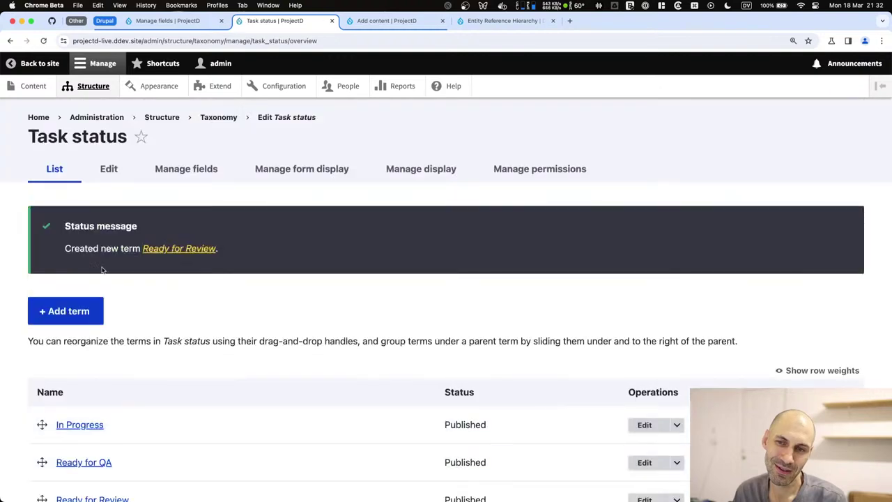
pyautogui.scroll(-4, 73, 341)
pyautogui.scroll(3, 73, 341)
# Add the final term 'Done' to Task status.
pyautogui.click(77, 243)
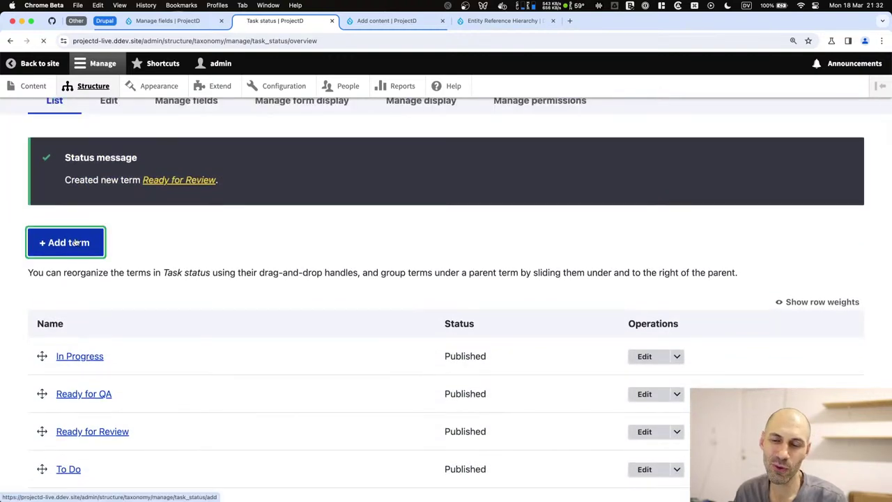
pyautogui.click(85, 207)
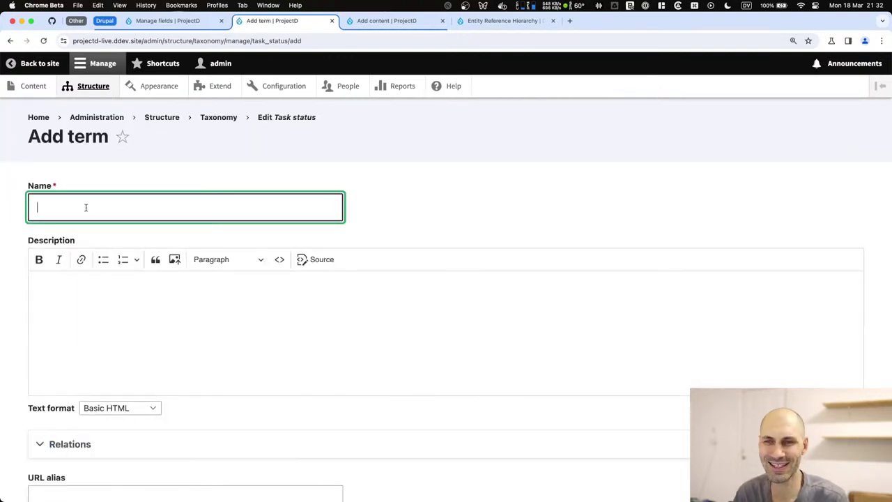
pyautogui.press('super+bracketleft')
pyautogui.scroll(-3, 109, 243)
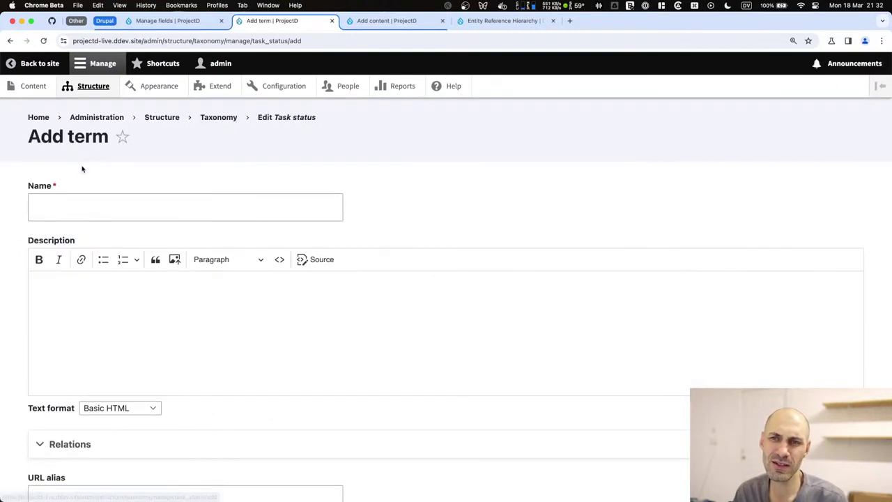
pyautogui.click(75, 204)
pyautogui.write('Don')
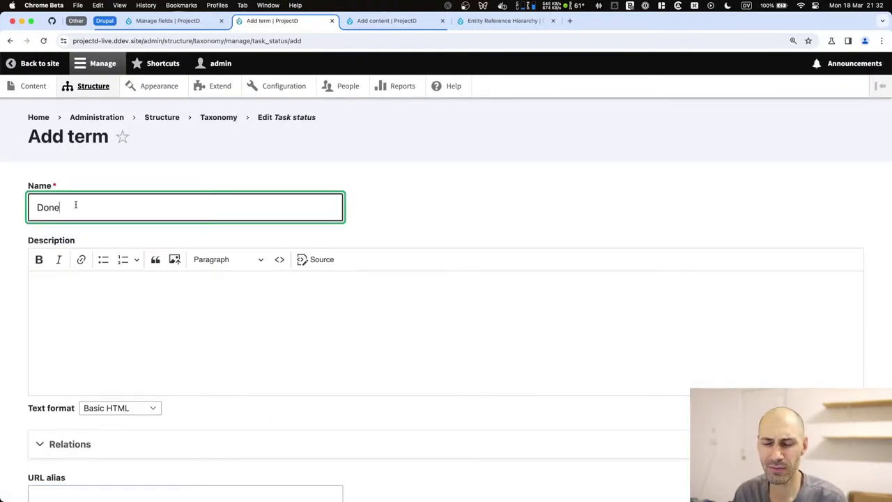
pyautogui.write('e')
pyautogui.scroll(-3, 68, 422)
pyautogui.click(66, 430)
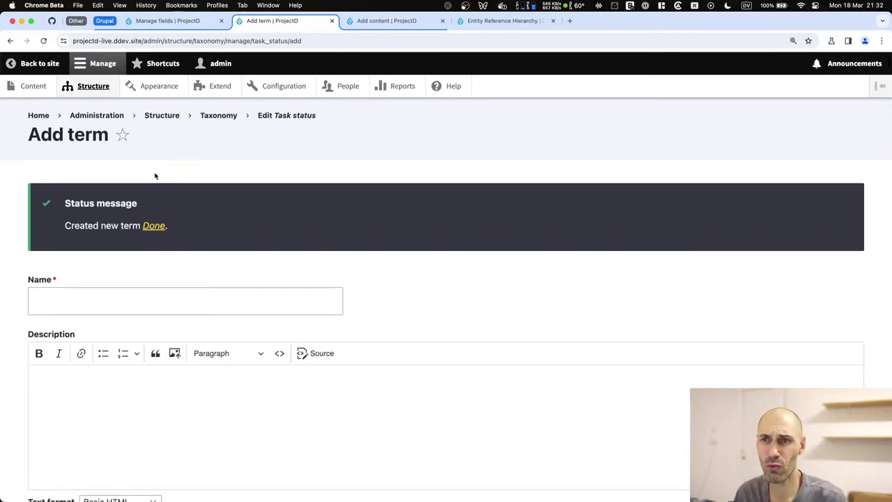
pyautogui.scroll(-5, 253, 187)
pyautogui.click(114, 430)
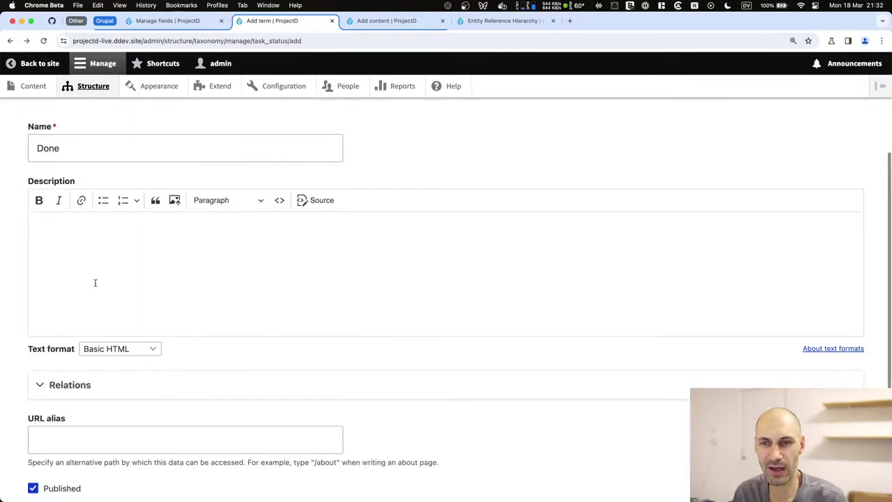
pyautogui.click(74, 295)
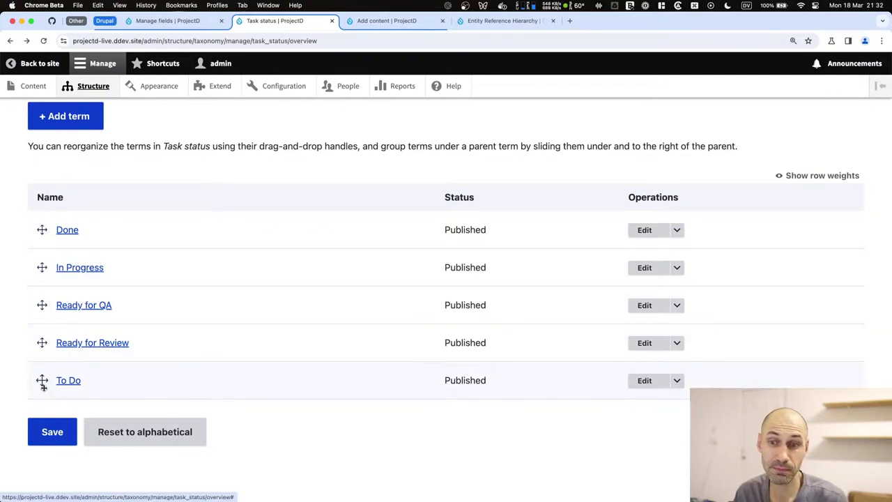
# Drag the terms into the order To Do, In Progress, Ready for QA, Ready for Review, Done.
pyautogui.moveTo(42, 382); pyautogui.dragTo(42, 230)
pyautogui.moveTo(42, 374); pyautogui.dragTo(41, 337)
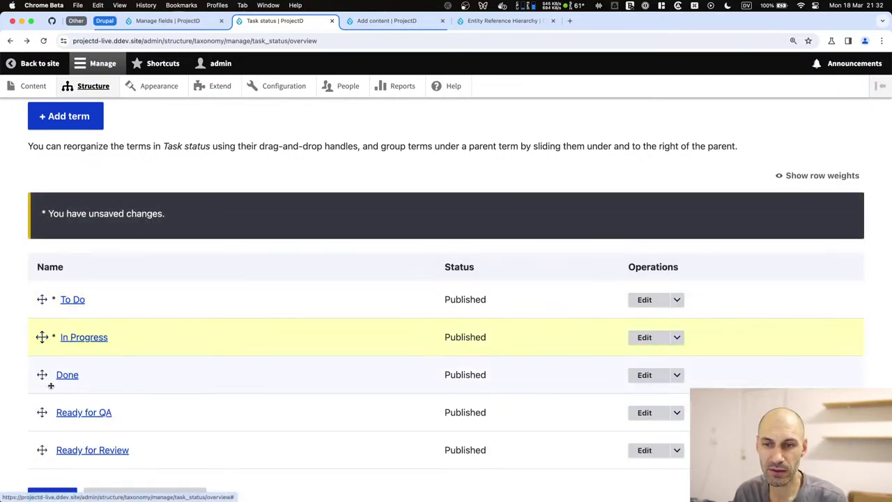
pyautogui.moveTo(42, 412); pyautogui.dragTo(42, 375)
pyautogui.moveTo(42, 450); pyautogui.dragTo(42, 412)
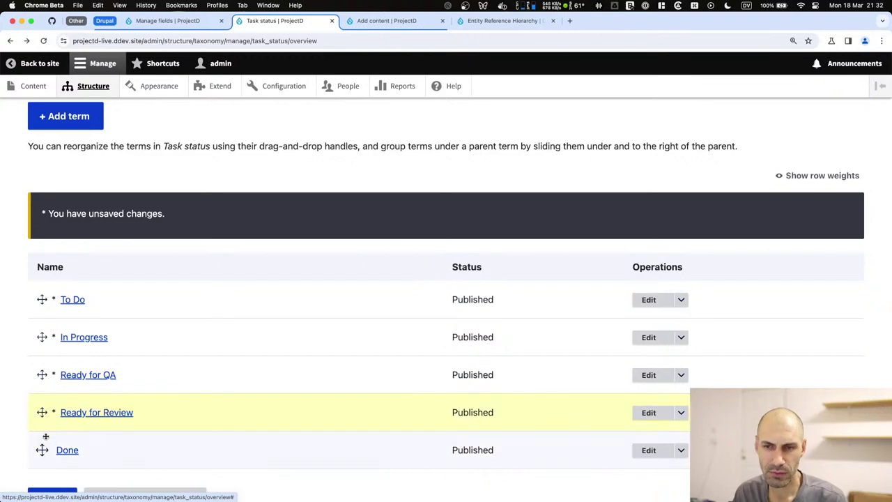
pyautogui.scroll(-2, 70, 348)
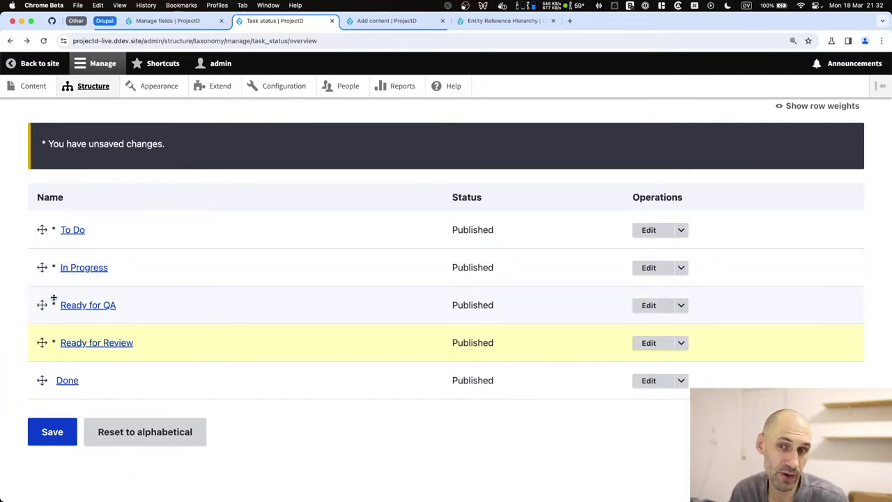
# Un-indent Ready for QA, Ready for Review and Done to the top level and save.
pyautogui.moveTo(41, 305); pyautogui.dragTo(55, 305)
pyautogui.click(43, 342)
pyautogui.moveTo(43, 342); pyautogui.dragTo(57, 342)
pyautogui.moveTo(42, 380); pyautogui.dragTo(72, 379)
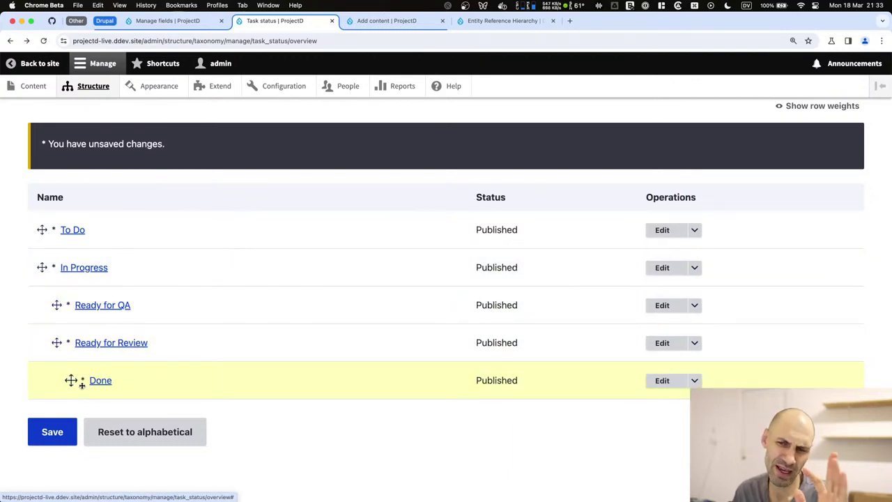
pyautogui.moveTo(72, 380); pyautogui.dragTo(40, 380)
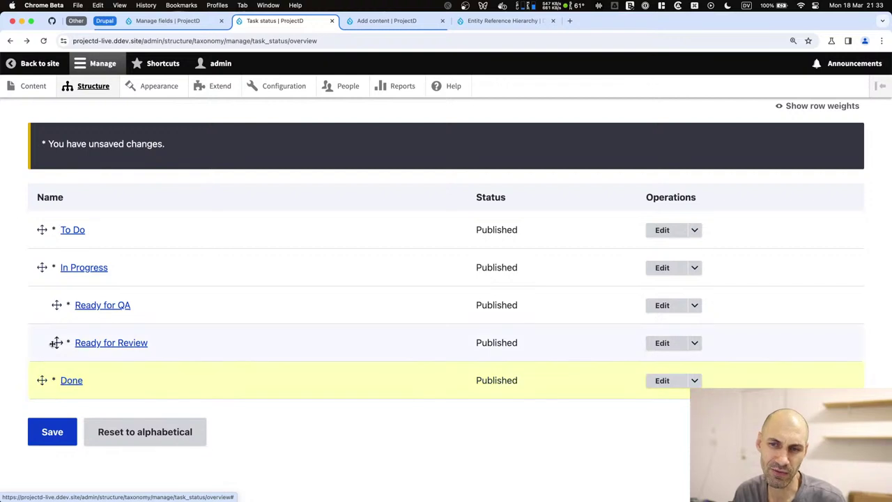
pyautogui.moveTo(56, 342); pyautogui.dragTo(40, 342)
pyautogui.moveTo(56, 304); pyautogui.dragTo(42, 304)
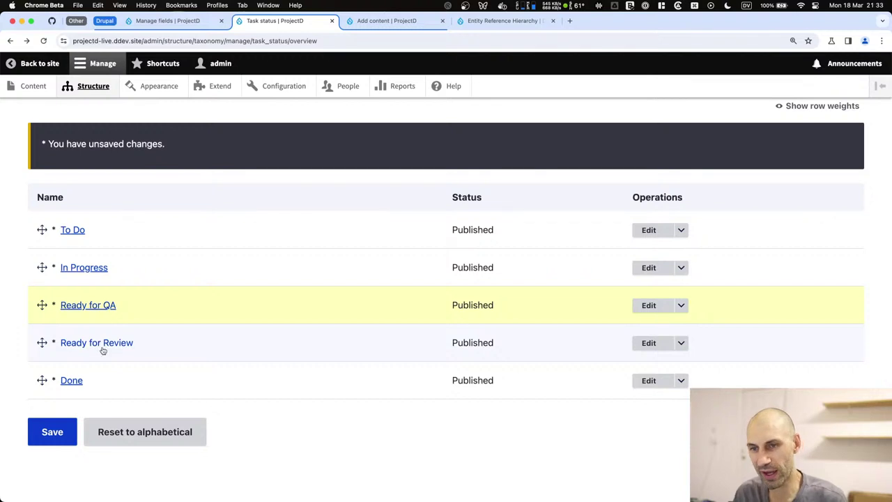
pyautogui.click(67, 425)
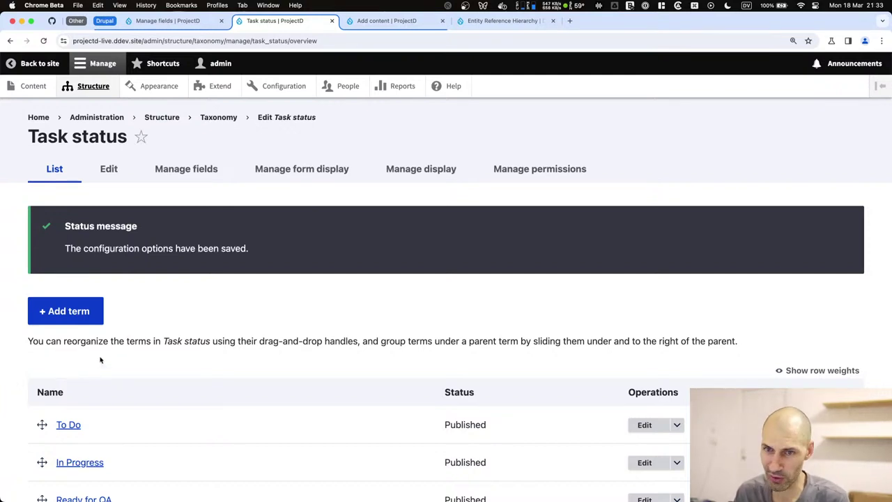
pyautogui.scroll(-3, 97, 360)
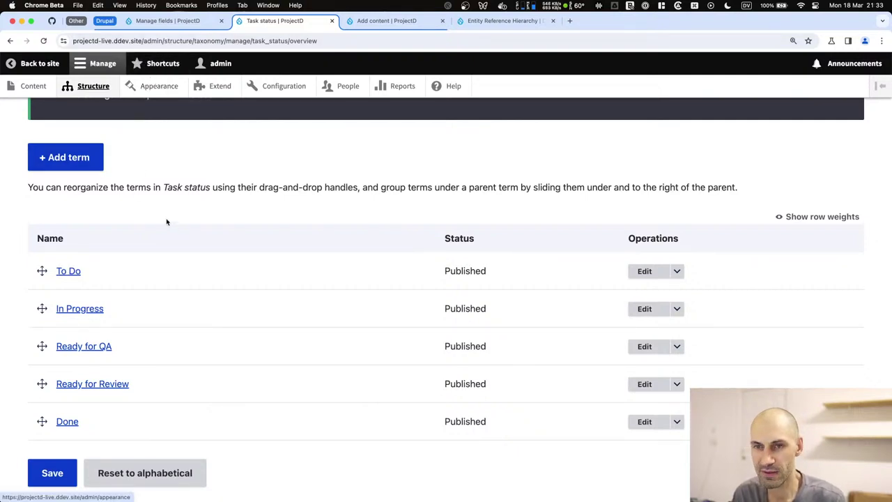
pyautogui.scroll(5, 169, 225)
# Add the term 'To Do' to the Project status vocabulary.
pyautogui.click(212, 118)
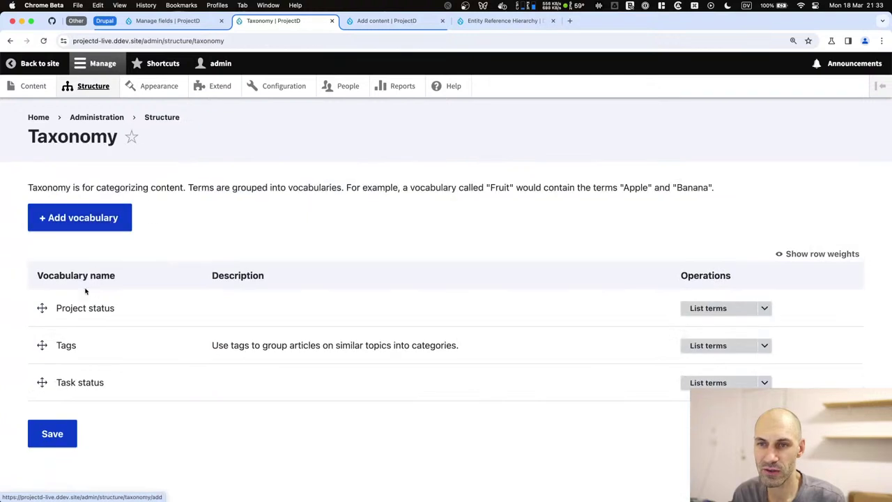
pyautogui.click(704, 309)
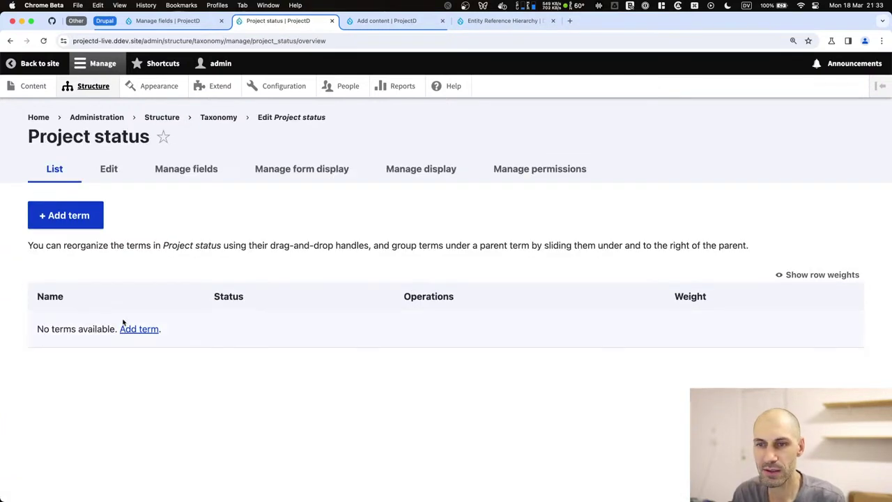
pyautogui.click(132, 329)
pyautogui.click(99, 214)
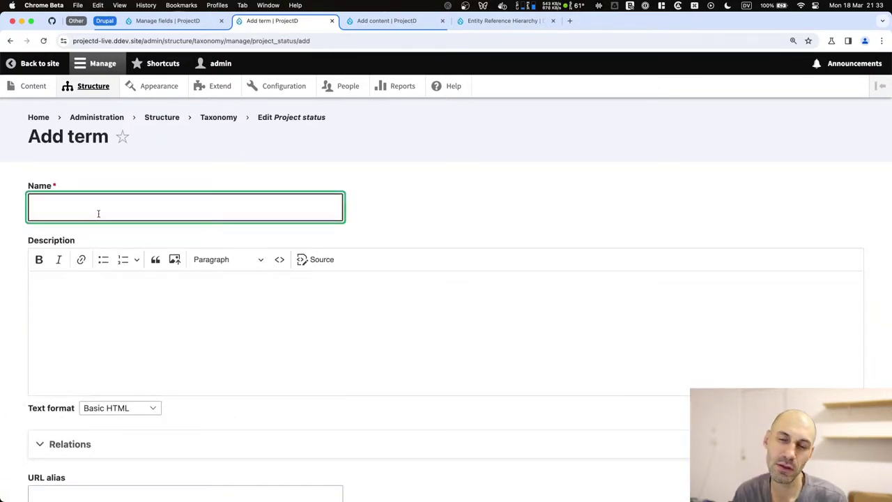
pyautogui.write('To Do')
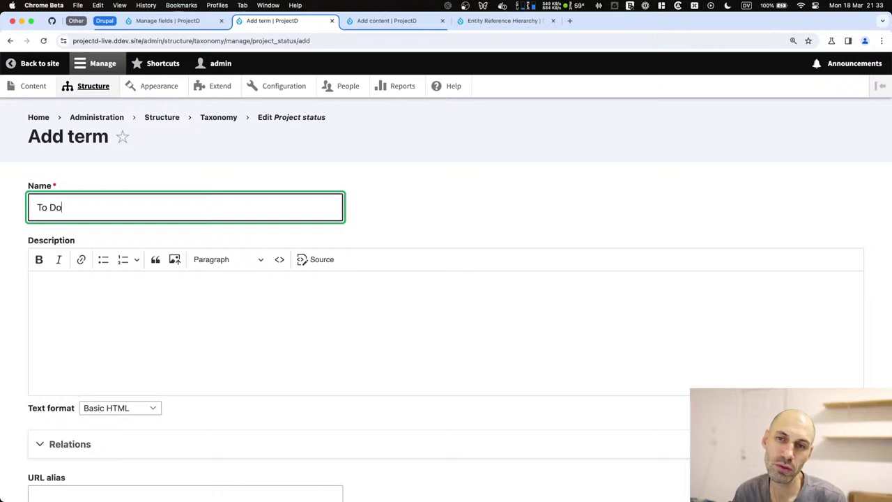
pyautogui.scroll(-5, 104, 290)
pyautogui.click(119, 430)
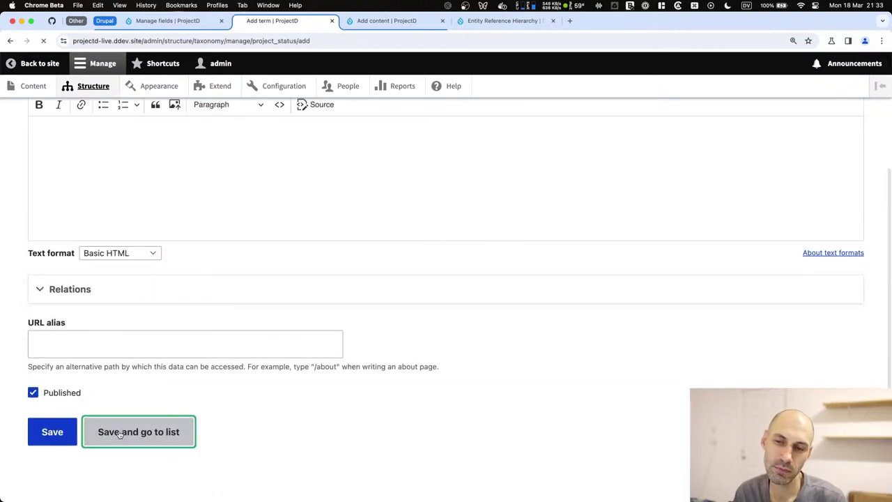
# Add the terms 'In Progress' and 'Complete' to Project status.
pyautogui.click(85, 311)
pyautogui.click(116, 201)
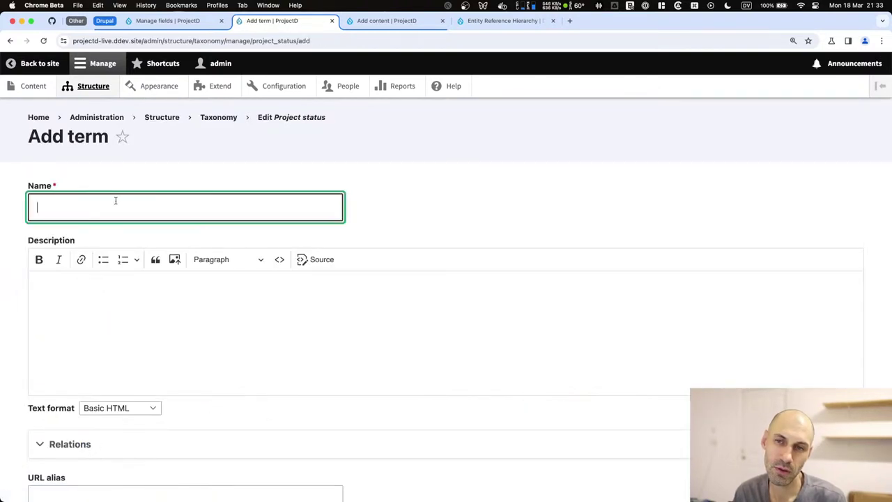
pyautogui.write('In')
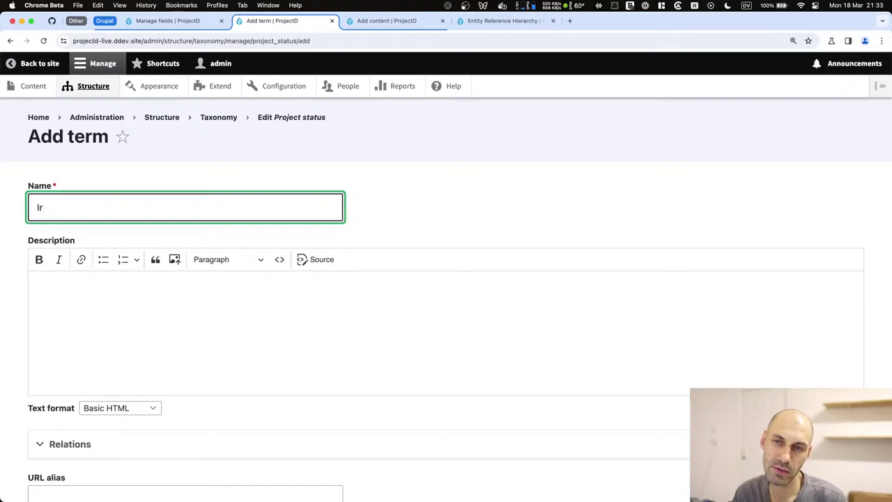
pyautogui.write(' Progress')
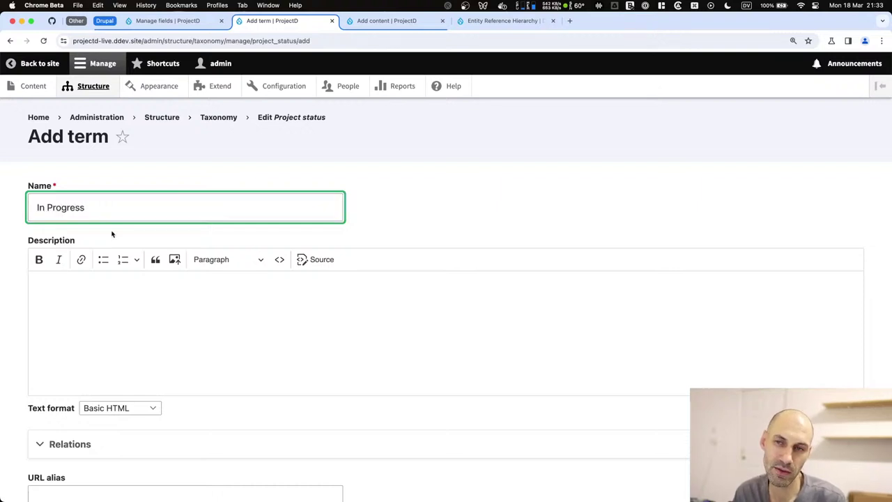
pyautogui.scroll(-5, 112, 234)
pyautogui.click(103, 426)
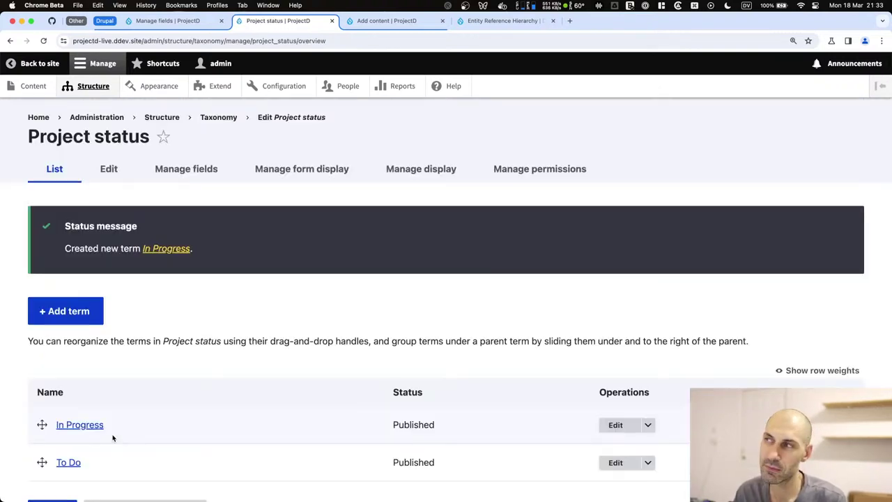
pyautogui.click(82, 311)
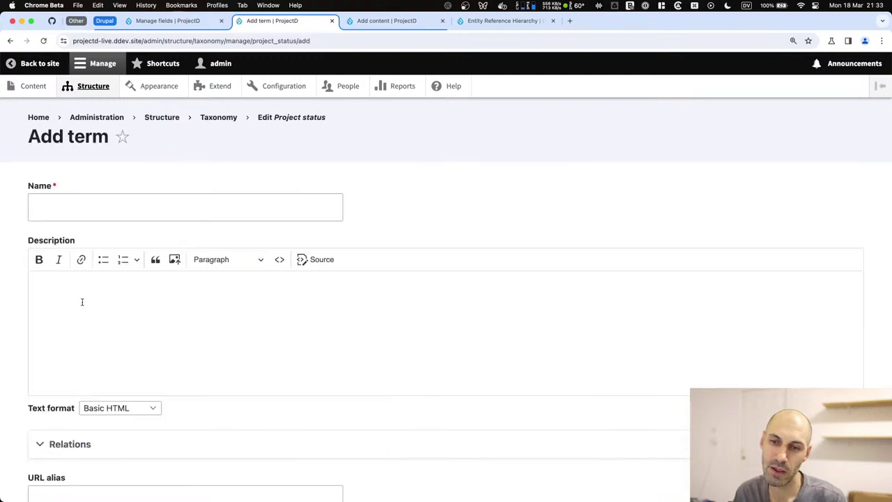
pyautogui.click(89, 216)
pyautogui.write('Complete')
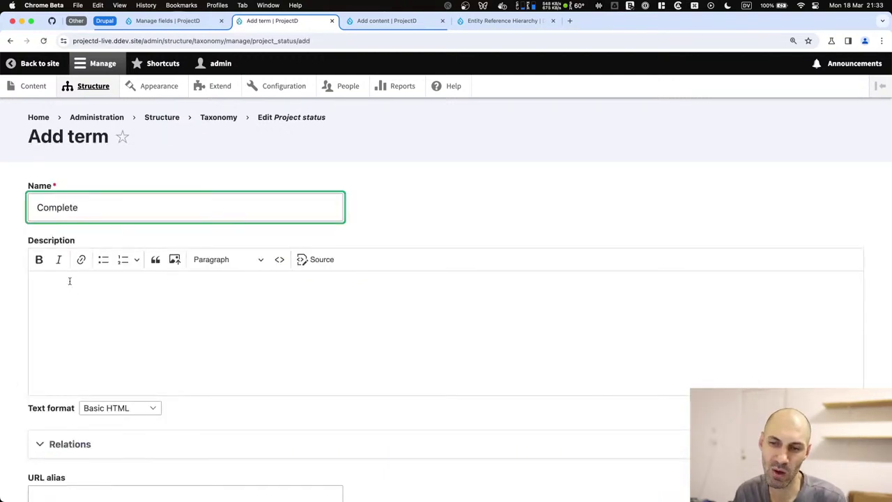
pyautogui.scroll(-5, 70, 281)
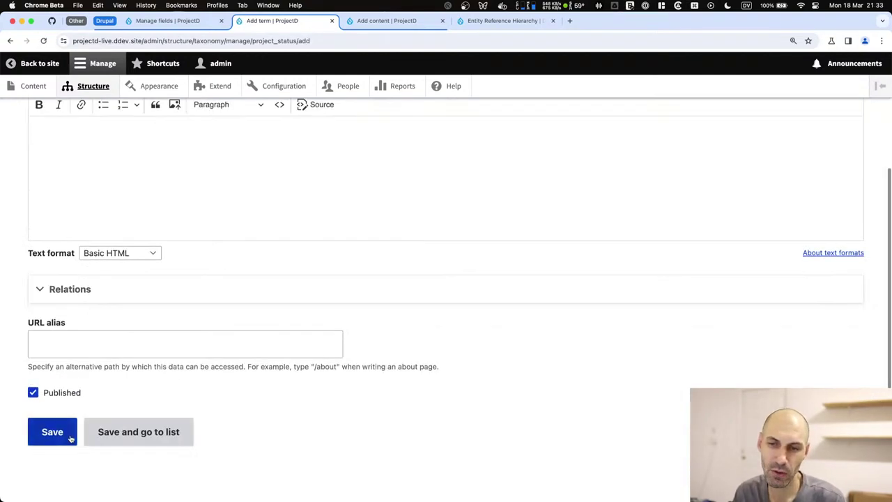
pyautogui.click(124, 441)
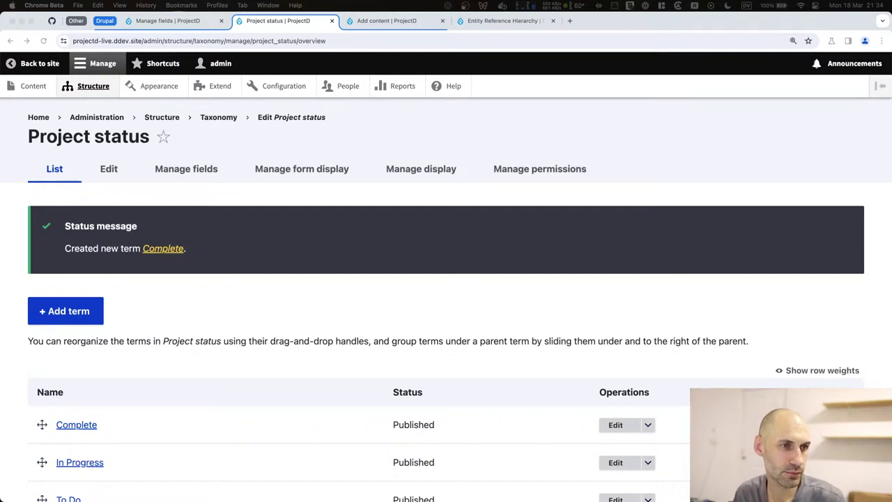
# Drag Complete to the bottom and save the order To Do, In Progress, Complete.
pyautogui.scroll(-3, 328, 351)
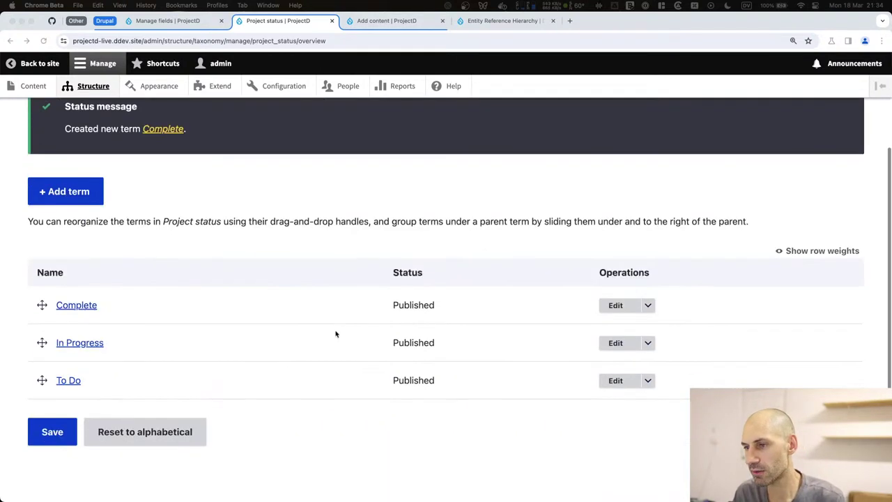
pyautogui.moveTo(42, 378); pyautogui.dragTo(42, 300)
pyautogui.moveTo(42, 412); pyautogui.dragTo(39, 449)
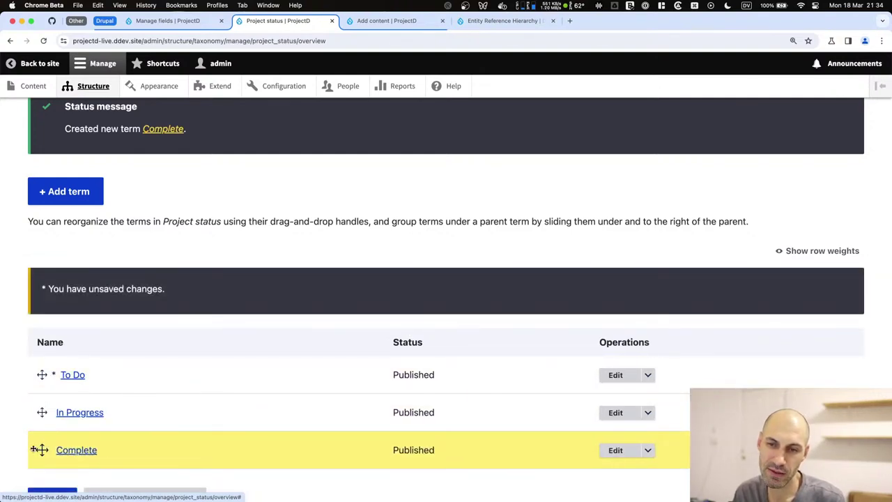
pyautogui.scroll(-2, 40, 428)
pyautogui.click(54, 430)
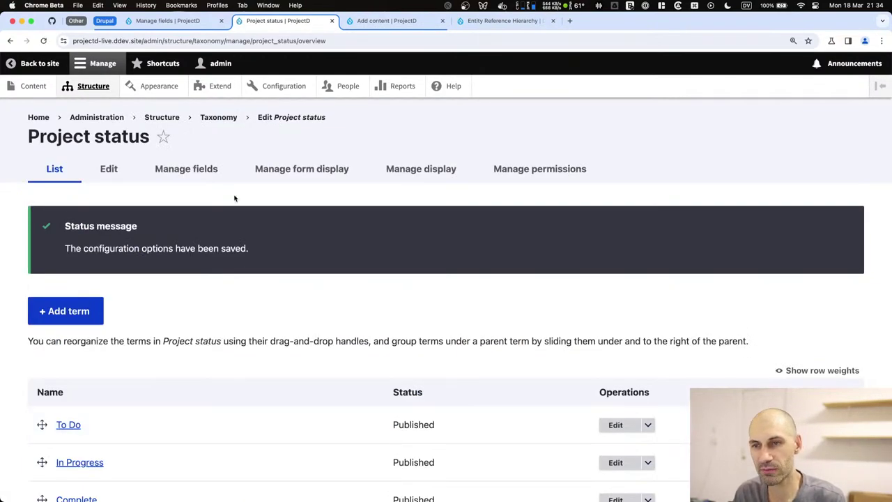
pyautogui.click(151, 21)
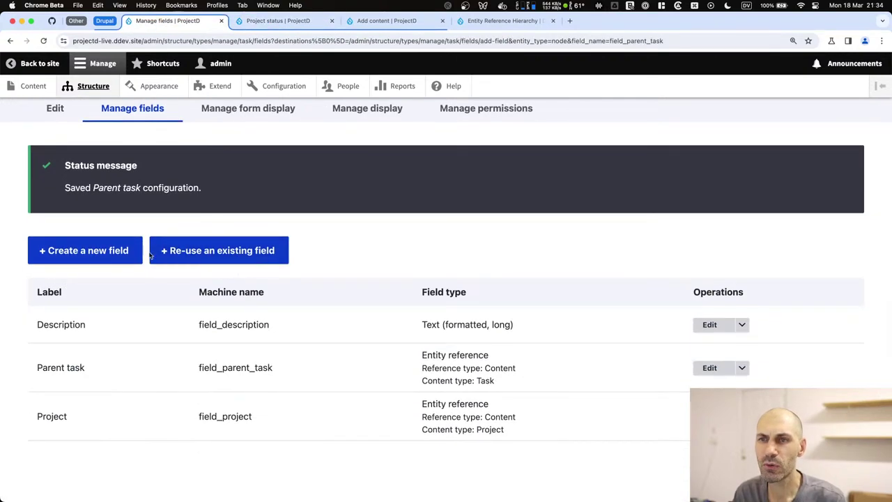
# Start a new entity reference field on the Task content type that references taxonomy terms.
pyautogui.click(227, 40)
pyautogui.click(243, 41)
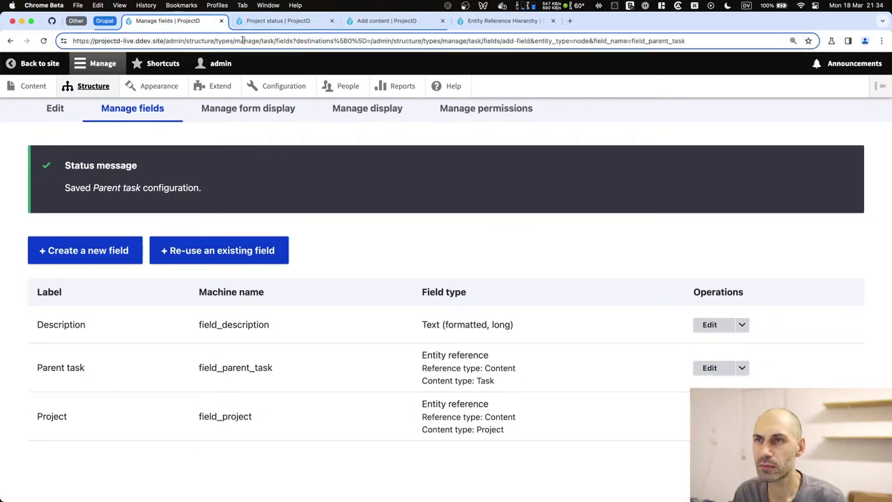
pyautogui.doubleClick(272, 41)
pyautogui.click(371, 232)
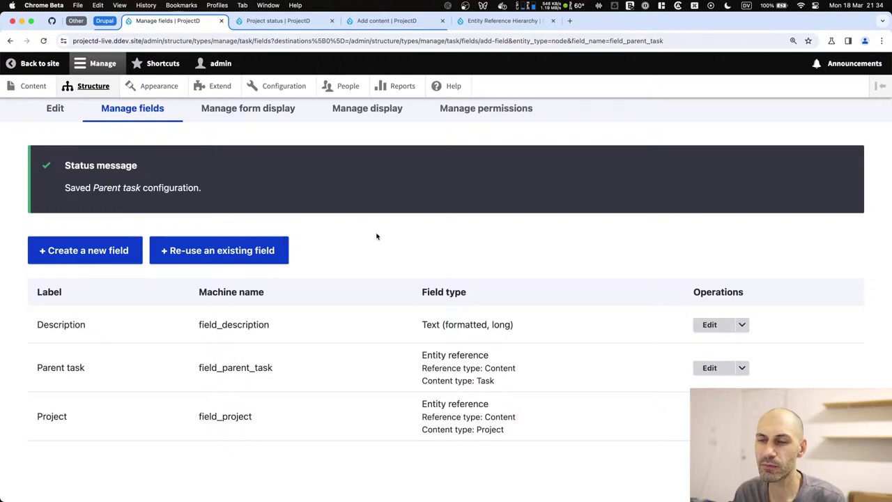
pyautogui.click(54, 260)
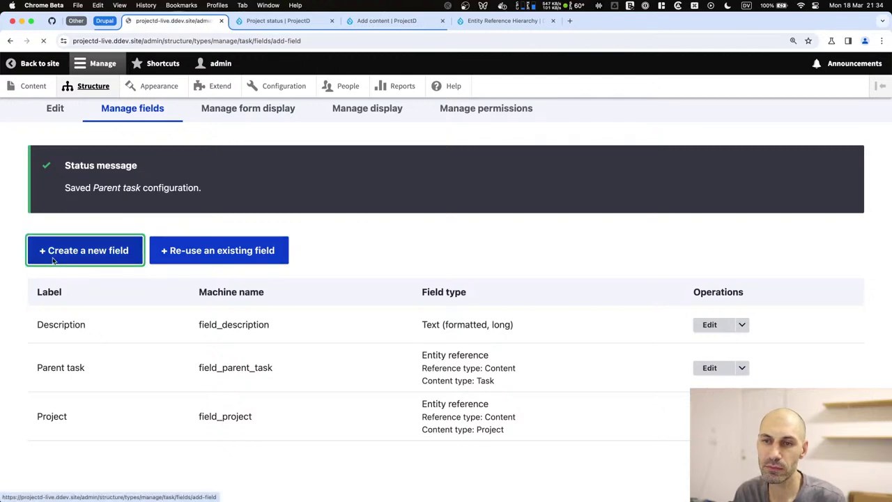
pyautogui.click(749, 279)
pyautogui.scroll(-5, 209, 307)
pyautogui.click(513, 314)
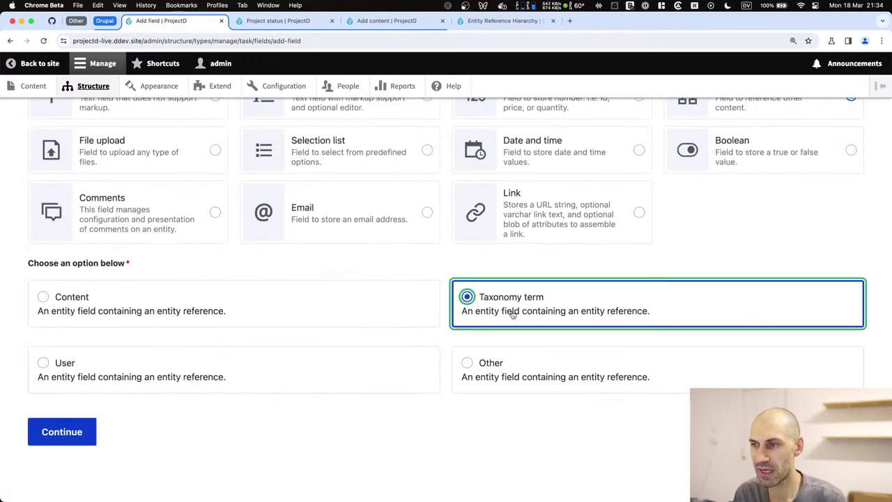
pyautogui.click(92, 431)
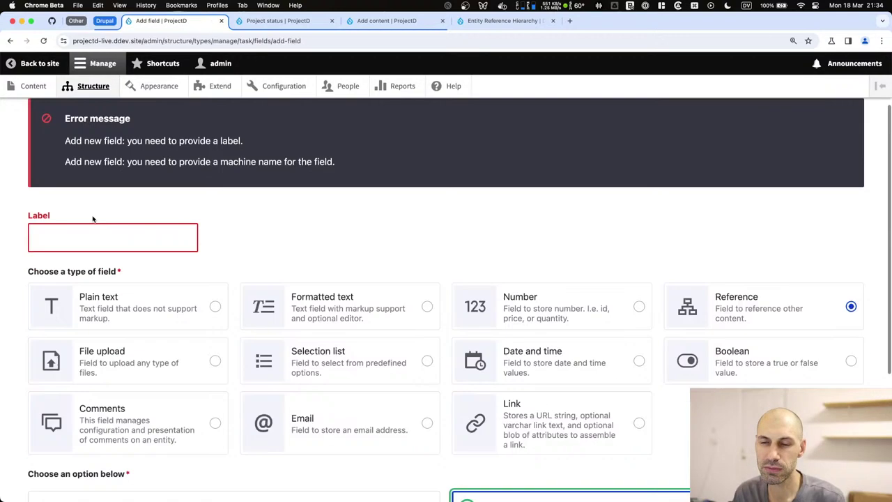
# Label the field 'Status', prefix its machine name with 'task_', and create it.
pyautogui.scroll(2, 93, 218)
pyautogui.click(83, 327)
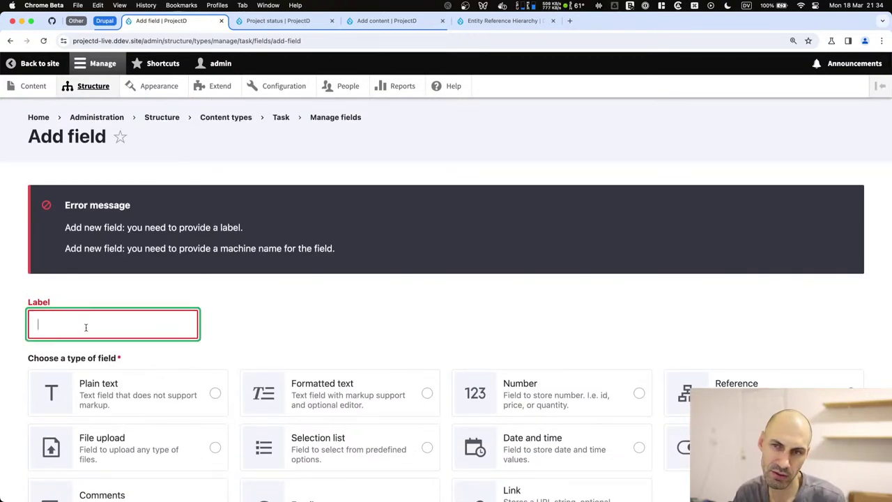
pyautogui.write('Status')
pyautogui.press('Tab')
pyautogui.press('Return')
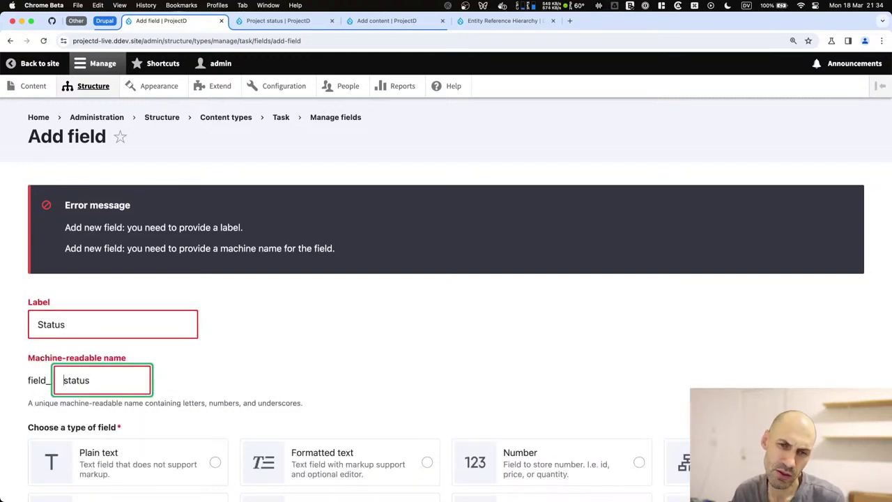
pyautogui.click(63, 380)
pyautogui.write('task_')
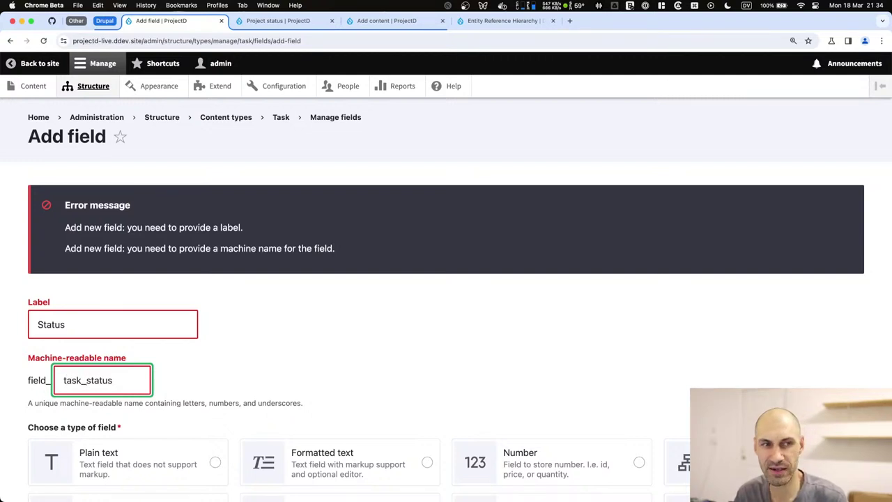
pyautogui.scroll(-10, 98, 316)
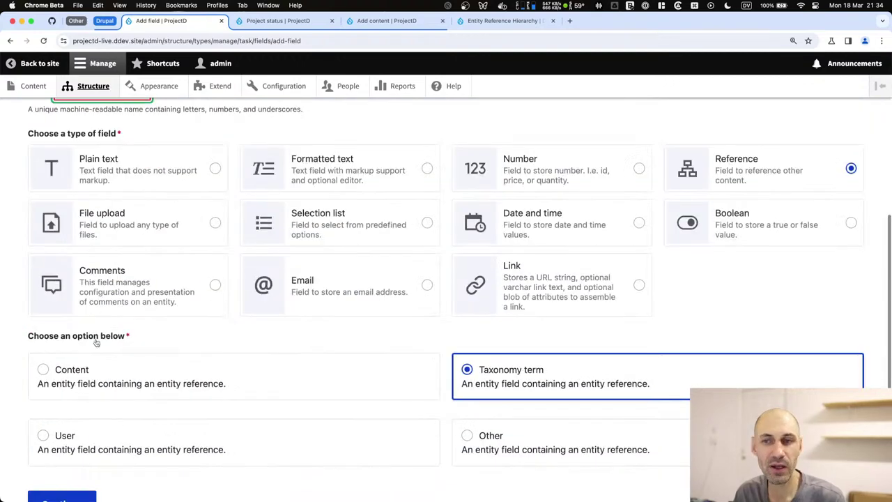
pyautogui.click(66, 430)
# Make the Status field required and limit it to the Task status vocabulary.
pyautogui.scroll(-5, 136, 241)
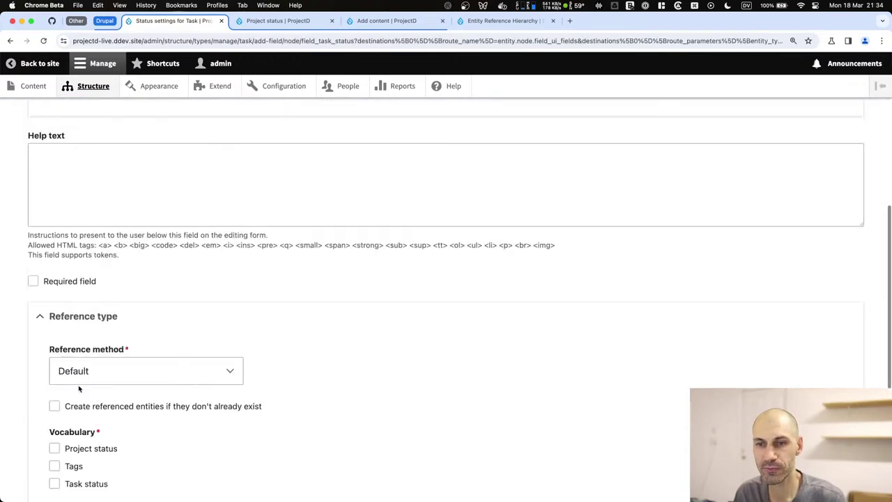
pyautogui.scroll(2, 135, 243)
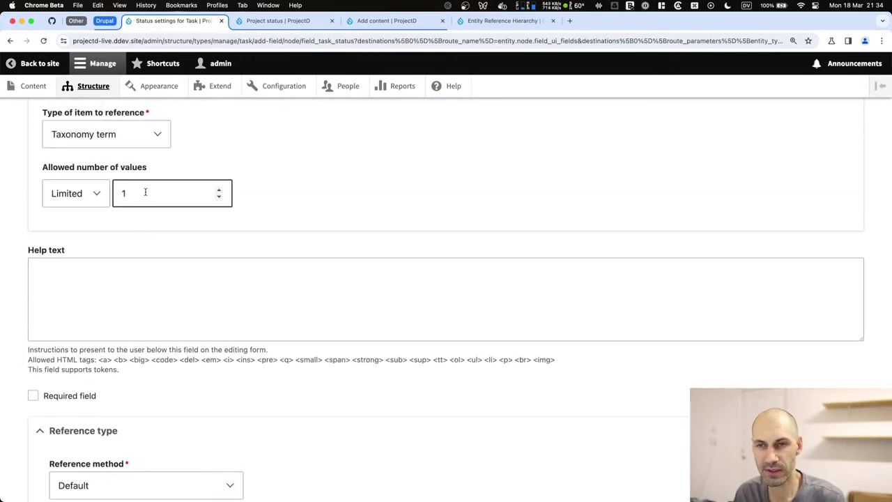
pyautogui.scroll(-4, 143, 202)
pyautogui.click(89, 238)
pyautogui.scroll(-2, 147, 301)
pyautogui.scroll(-1, 148, 303)
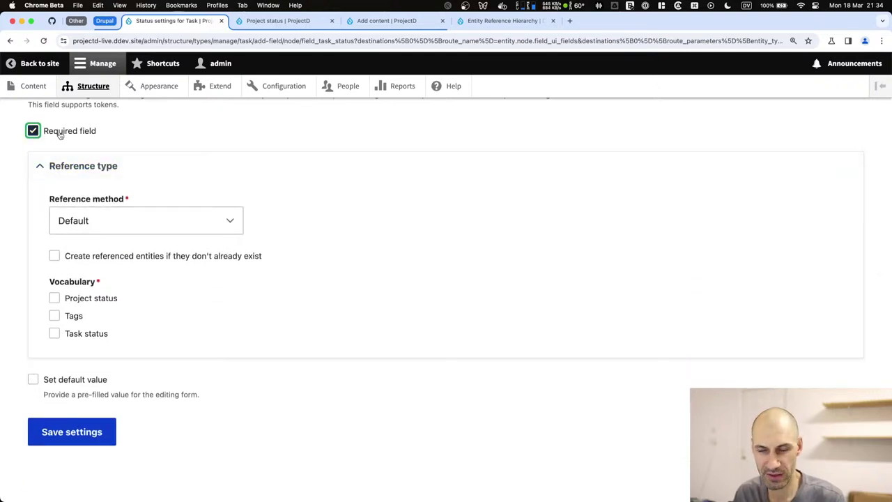
pyautogui.click(76, 334)
# Leave the default value turned off and save the Status field settings.
pyautogui.click(84, 380)
pyautogui.scroll(-4, 84, 380)
pyautogui.click(84, 375)
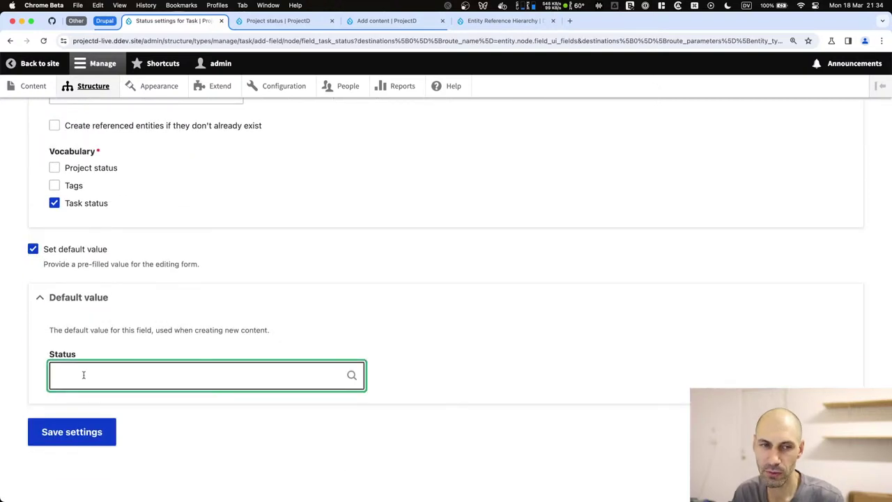
pyautogui.click(60, 250)
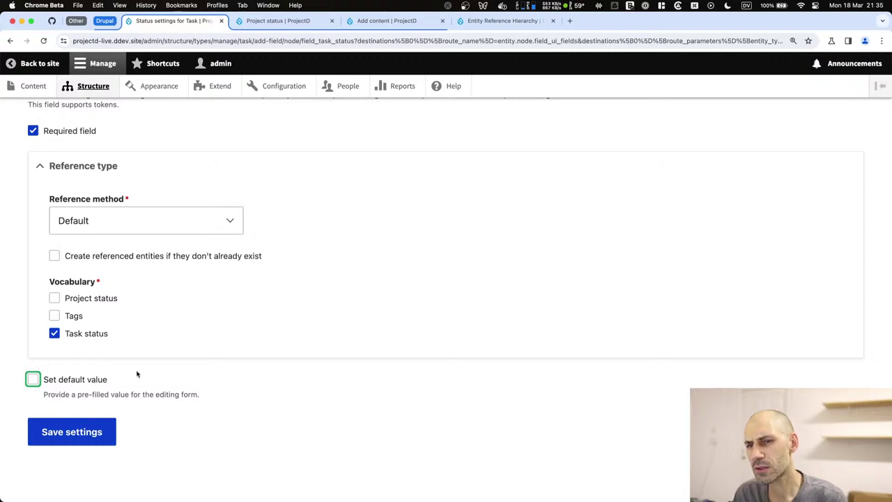
pyautogui.click(77, 379)
pyautogui.scroll(-4, 91, 429)
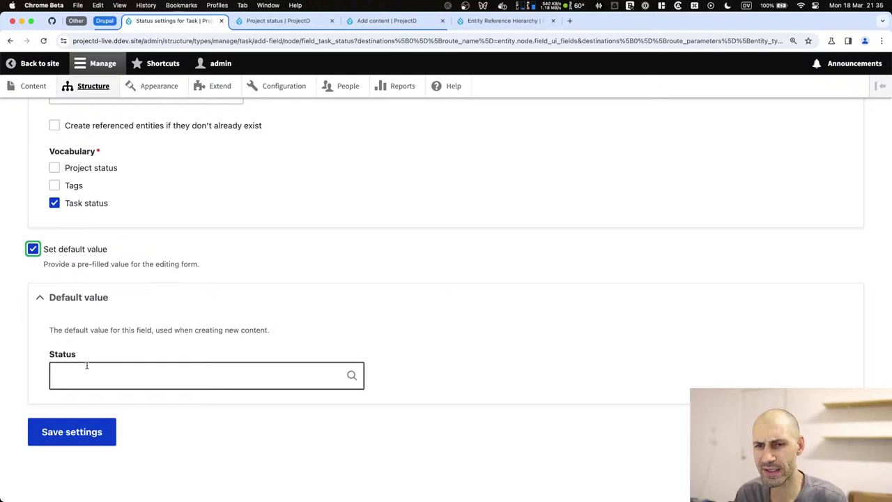
pyautogui.click(77, 252)
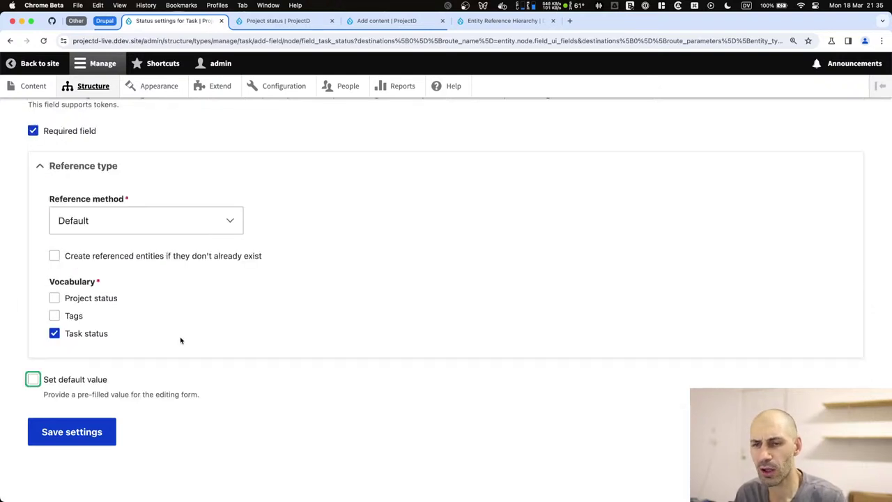
pyautogui.scroll(3, 195, 359)
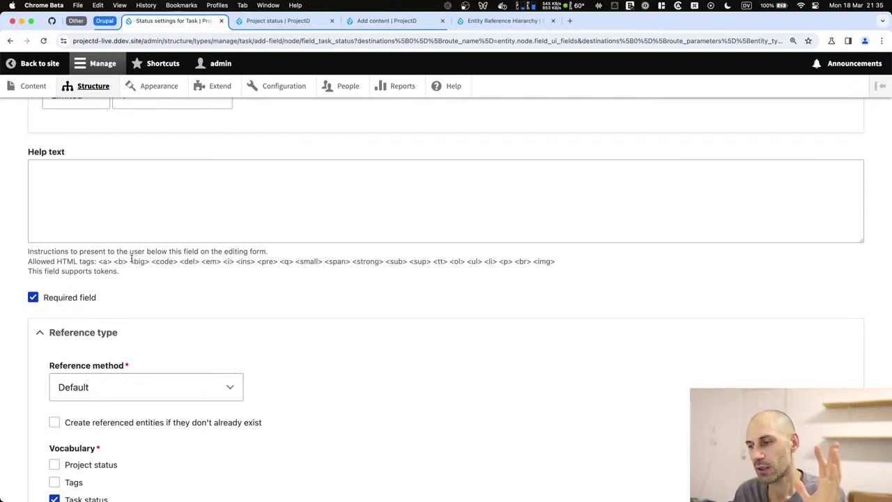
pyautogui.scroll(1, 158, 280)
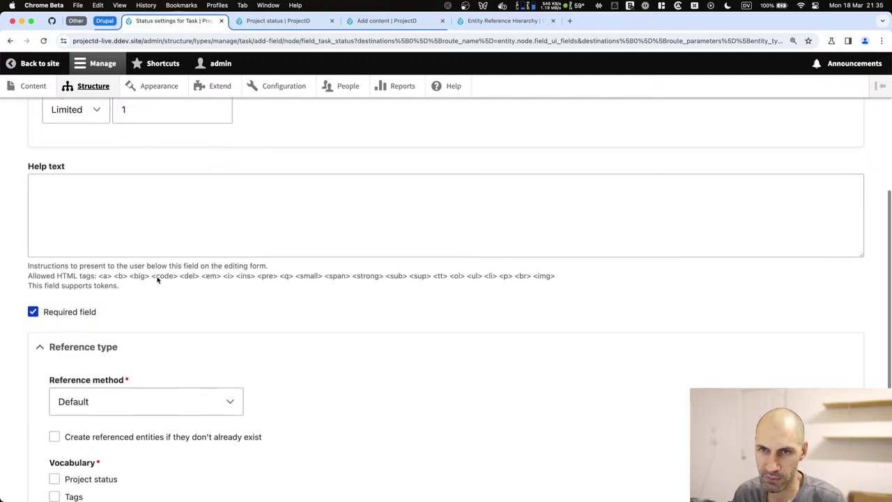
pyautogui.scroll(5, 158, 280)
pyautogui.scroll(-10, 144, 334)
pyautogui.click(71, 432)
pyautogui.scroll(-3, 110, 423)
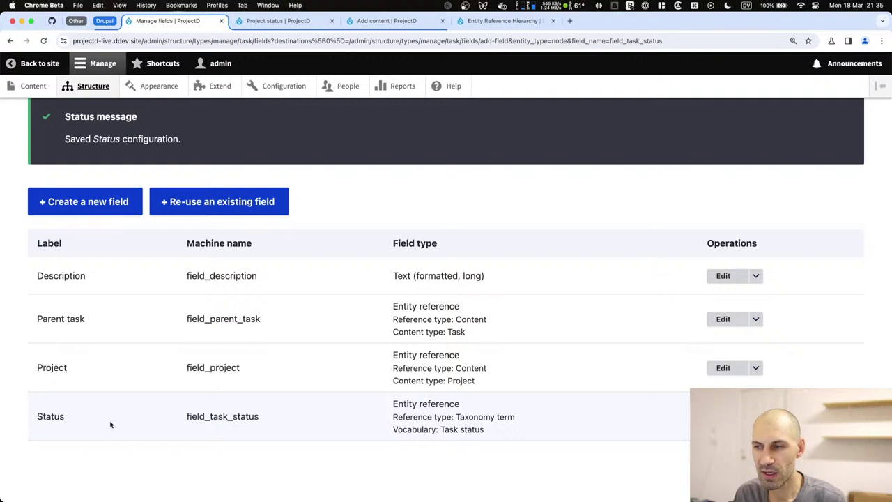
pyautogui.scroll(3, 127, 312)
# Start a new Reference > Taxonomy term field on the Project content type.
pyautogui.click(220, 117)
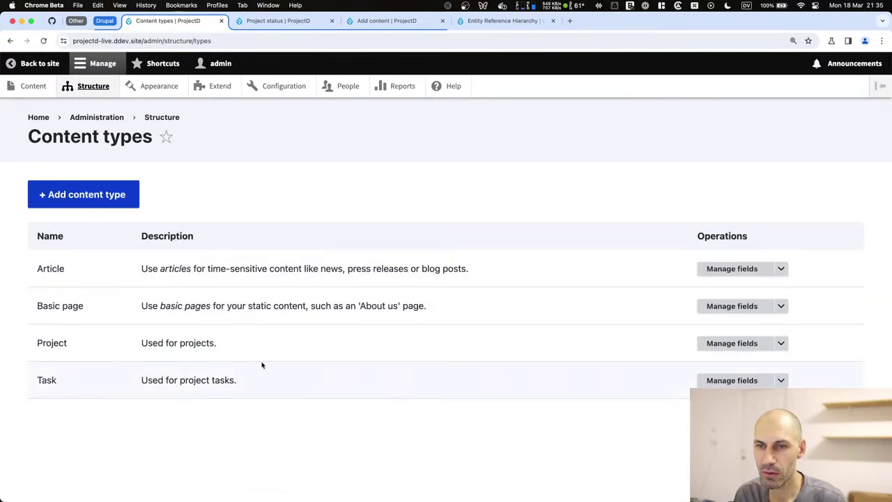
pyautogui.click(756, 348)
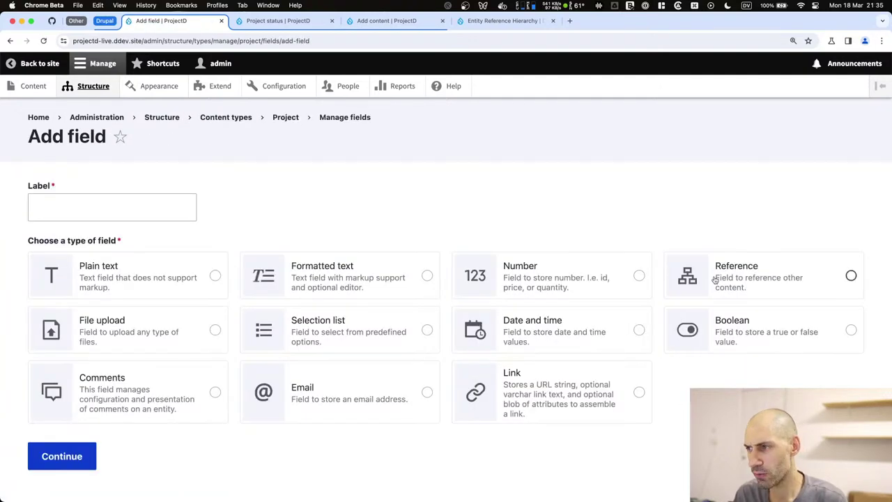
pyautogui.click(850, 275)
pyautogui.scroll(-5, 505, 325)
pyautogui.click(505, 325)
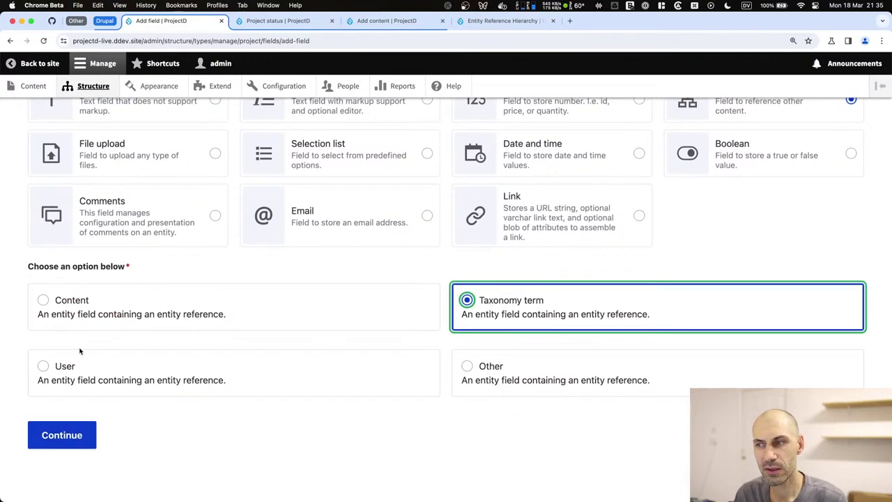
pyautogui.press('Return')
# Label the field Status with machine name field_project_status.
pyautogui.click(89, 322)
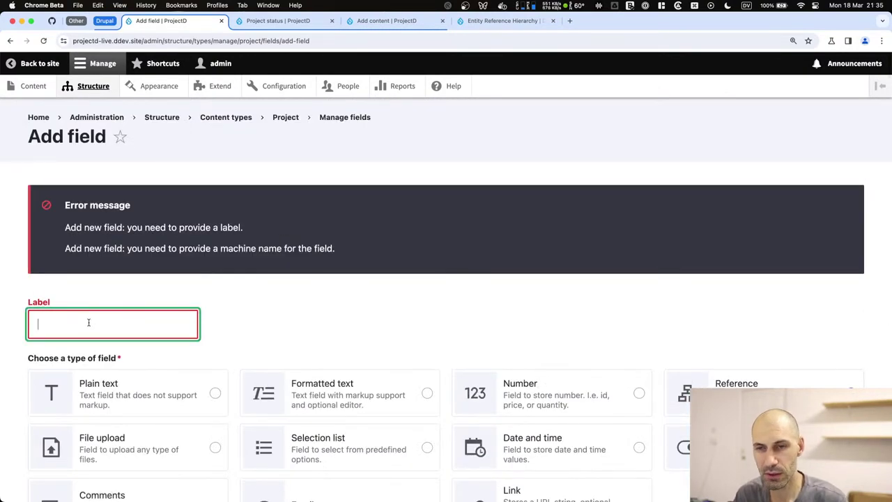
pyautogui.write('Status')
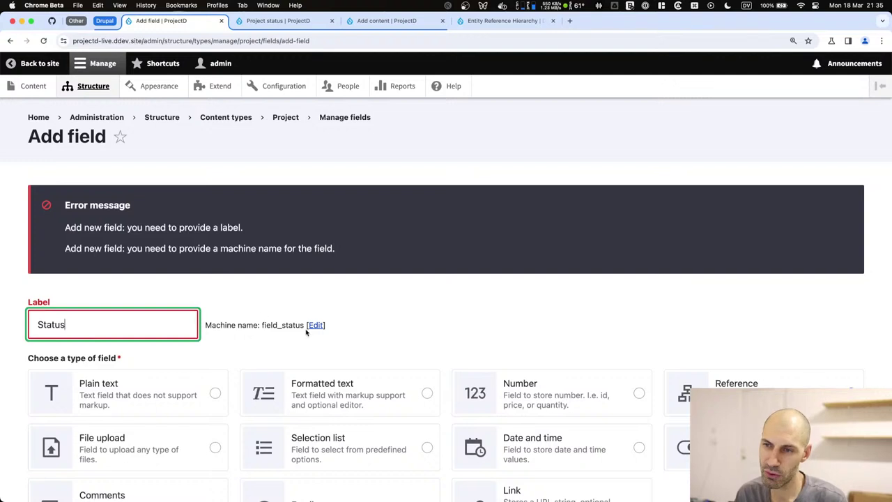
pyautogui.click(315, 325)
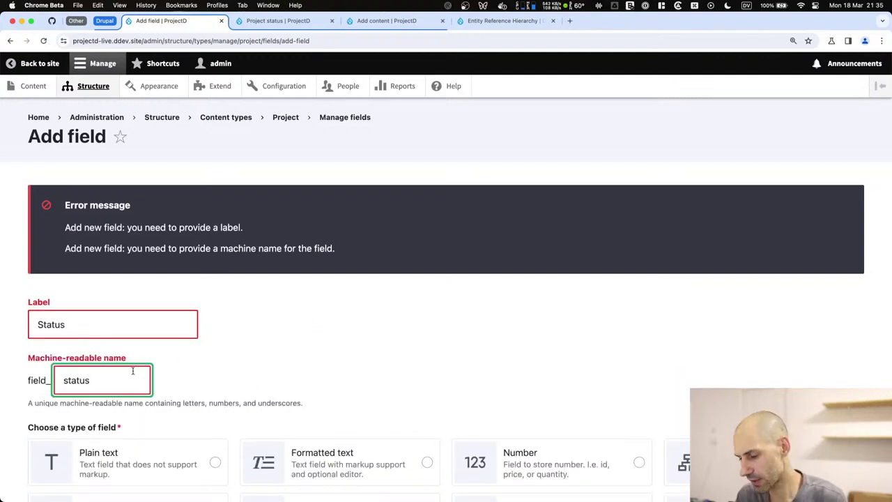
pyautogui.write('project_')
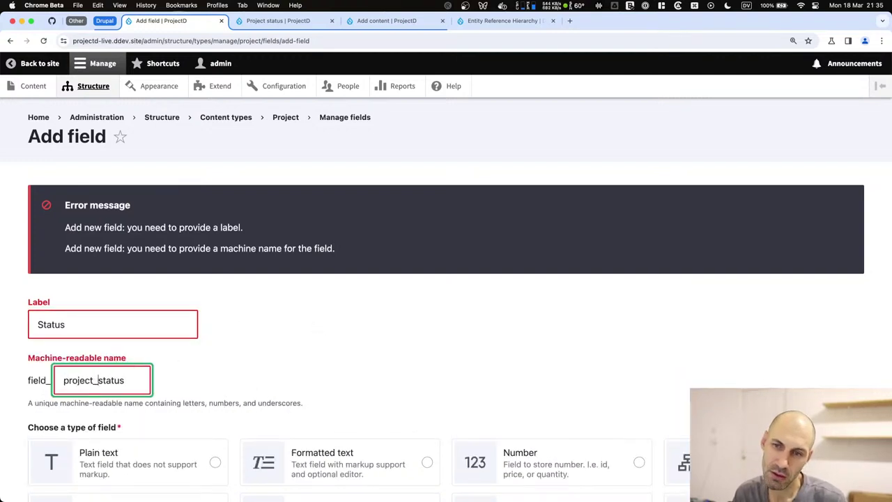
pyautogui.click(223, 350)
pyautogui.click(158, 313)
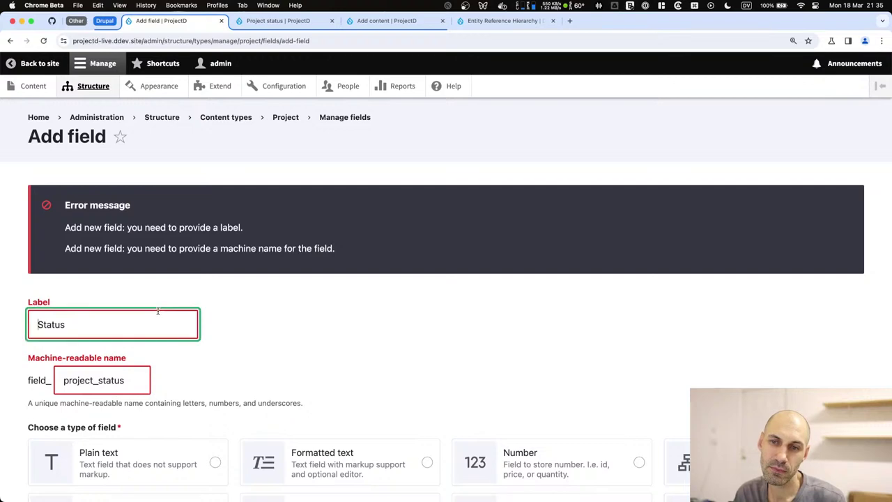
pyautogui.scroll(-4, 158, 313)
pyautogui.scroll(3, 129, 235)
pyautogui.scroll(-4, 104, 348)
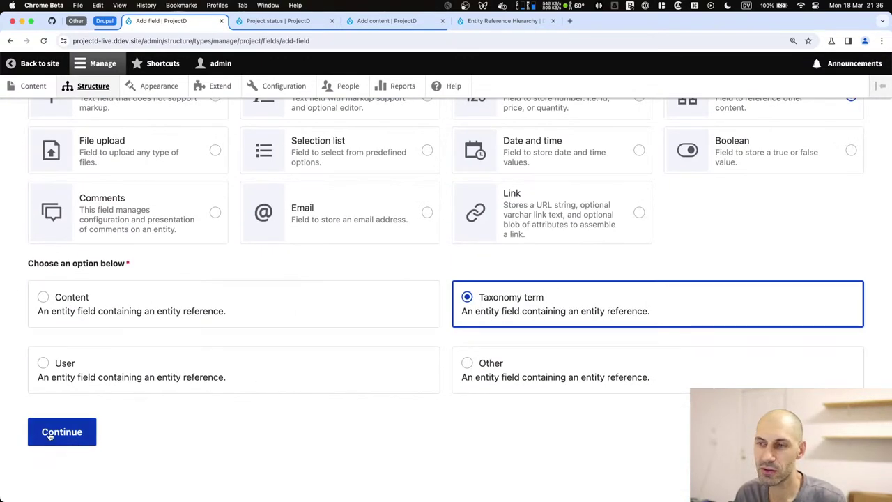
pyautogui.click(49, 437)
# Limit Status to the Project status vocabulary, make it required, and save the settings.
pyautogui.scroll(-5, 67, 359)
pyautogui.click(68, 366)
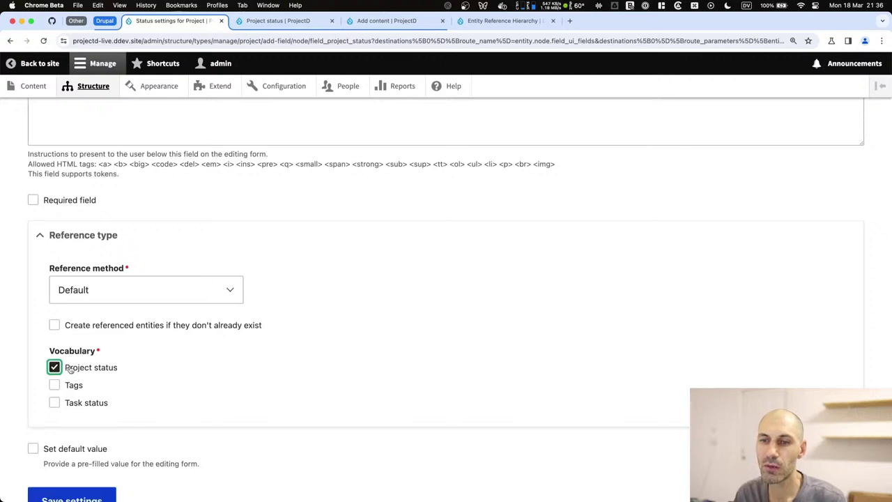
pyautogui.scroll(-2, 74, 389)
pyautogui.scroll(5, 70, 363)
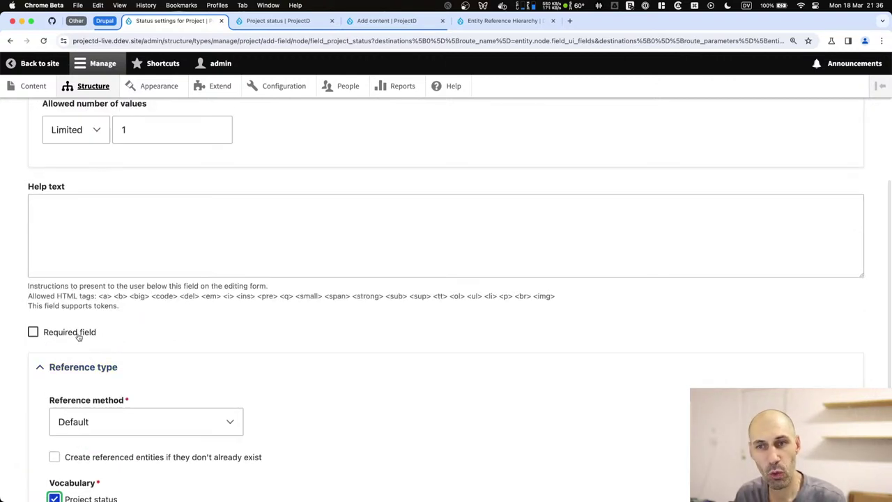
pyautogui.click(32, 329)
pyautogui.scroll(-1, 79, 351)
pyautogui.scroll(-3, 79, 351)
pyautogui.click(73, 430)
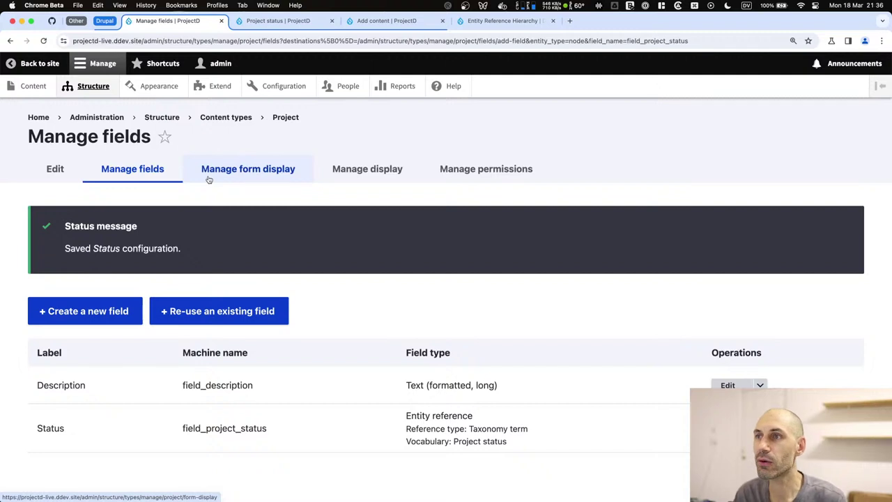
# Close the Entity Reference Hierarchy browser tab.
pyautogui.click(553, 20)
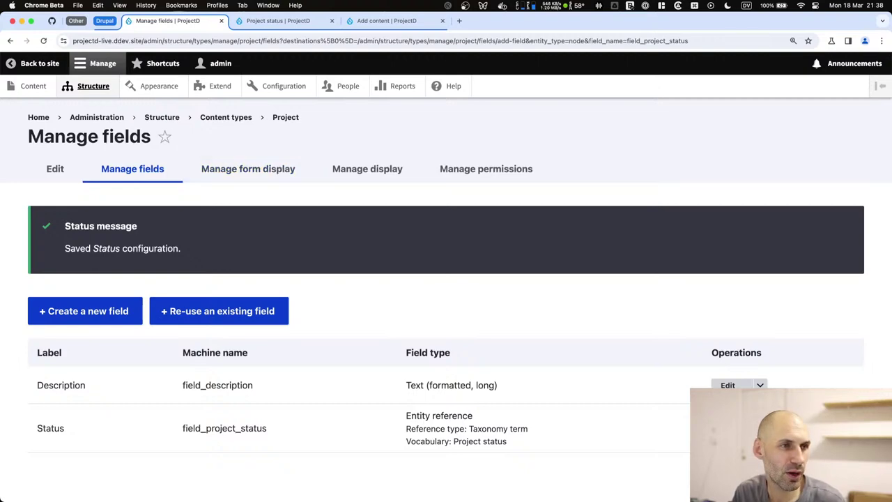
pyautogui.press('super+Tab')
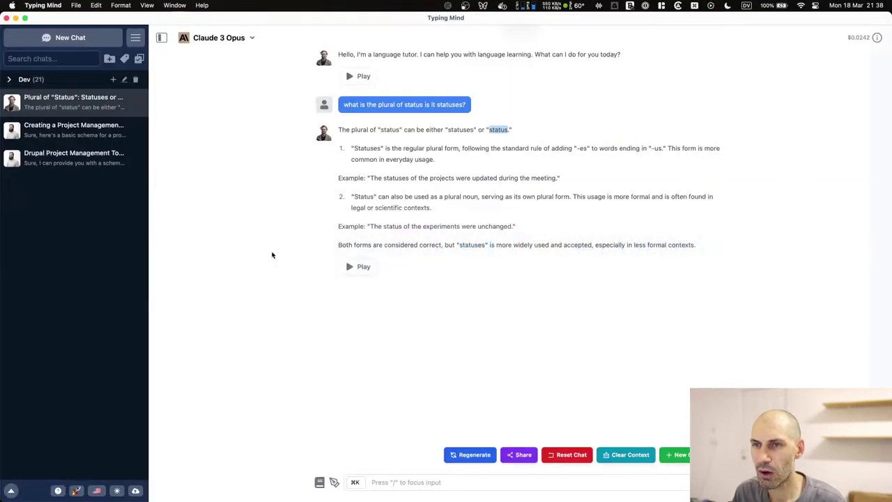
pyautogui.click(73, 129)
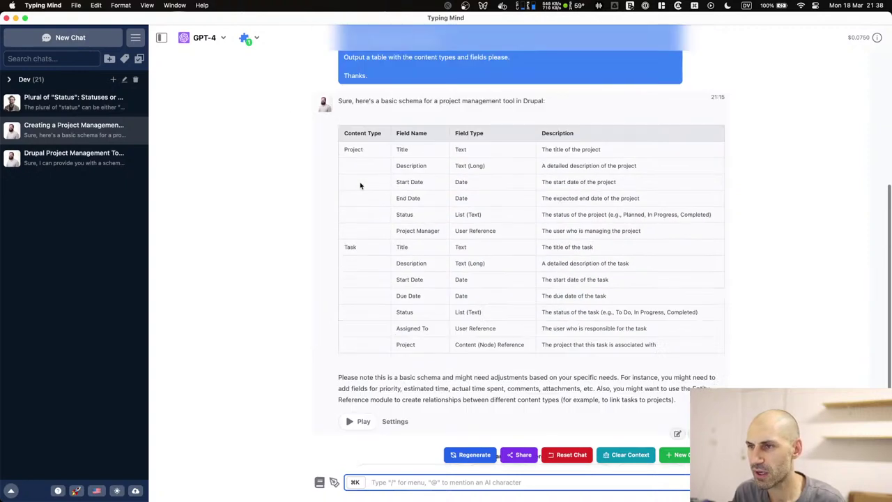
pyautogui.click(523, 200)
pyautogui.moveTo(691, 201); pyautogui.dragTo(395, 183)
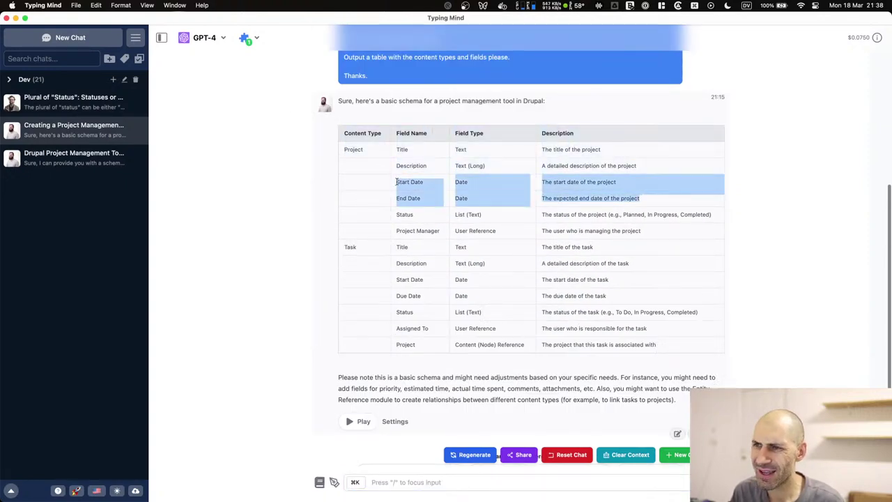
pyautogui.moveTo(620, 300); pyautogui.dragTo(450, 264)
pyautogui.moveTo(464, 318); pyautogui.dragTo(393, 327)
pyautogui.click(427, 329)
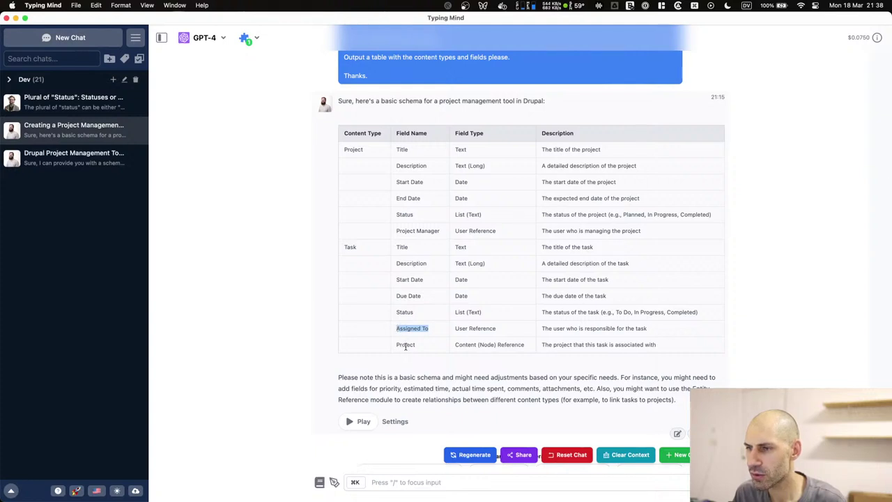
pyautogui.moveTo(437, 299); pyautogui.dragTo(392, 296)
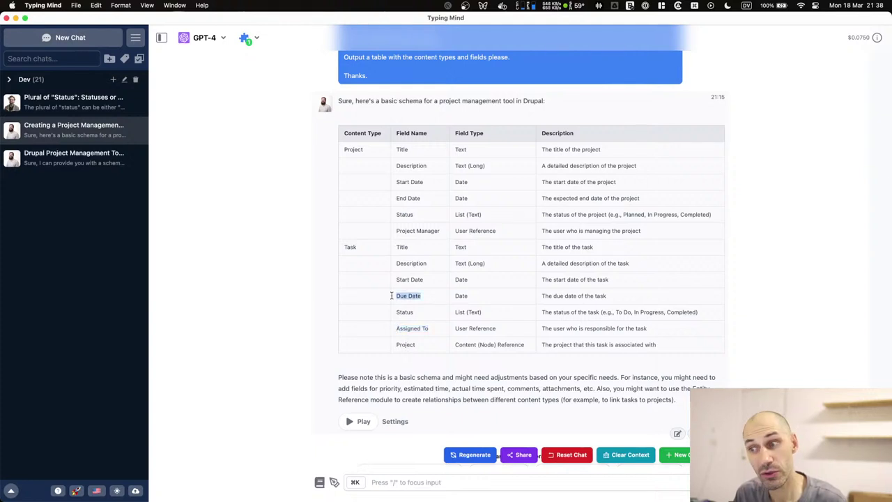
pyautogui.moveTo(428, 328); pyautogui.dragTo(399, 327)
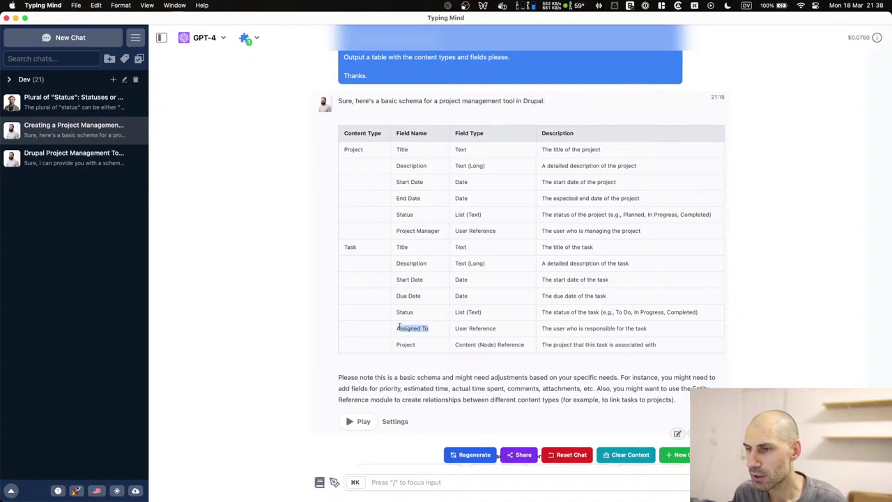
pyautogui.moveTo(433, 299); pyautogui.dragTo(395, 297)
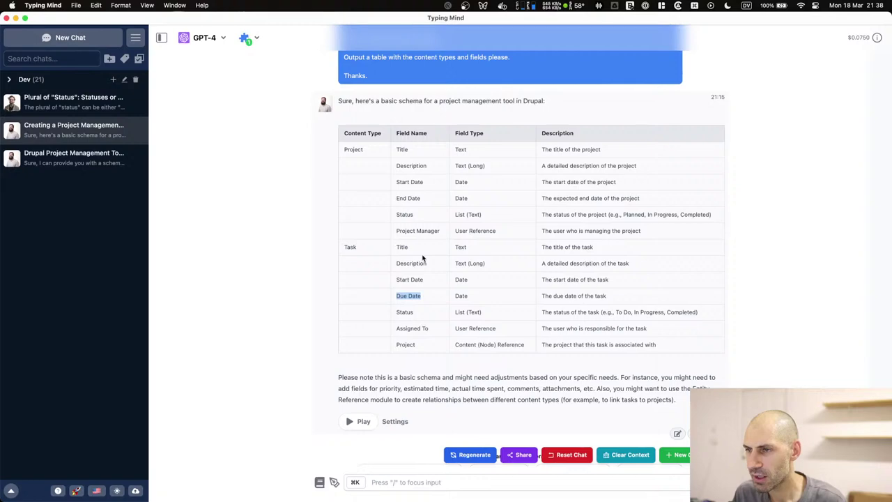
pyautogui.press('super+Tab')
pyautogui.press('super+Tab')
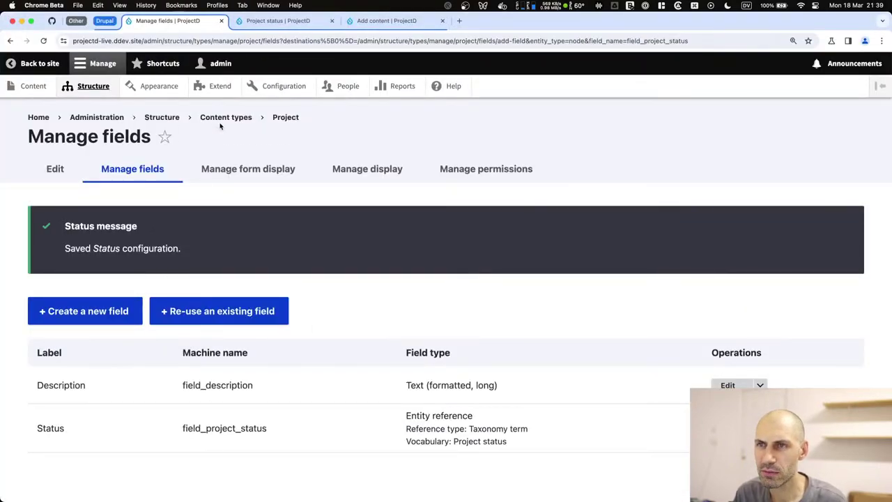
# Add a Date and time field labelled Due date to the Task content type.
pyautogui.click(250, 119)
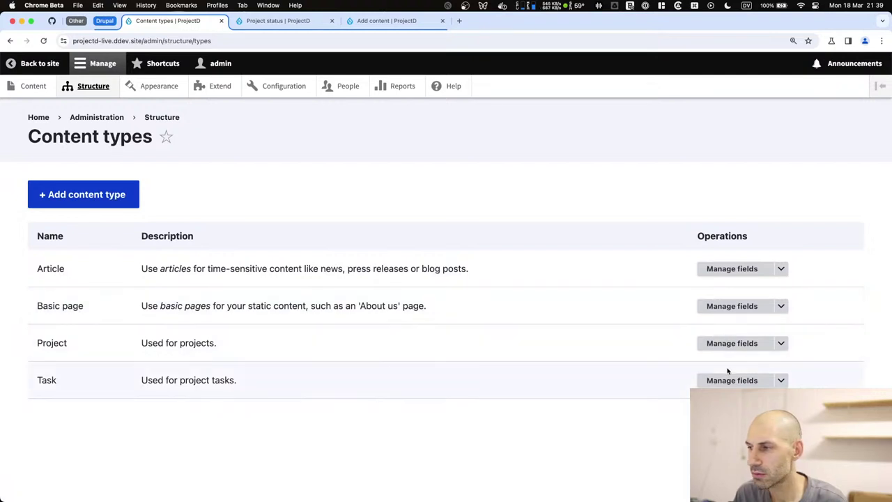
pyautogui.click(730, 379)
pyautogui.click(128, 222)
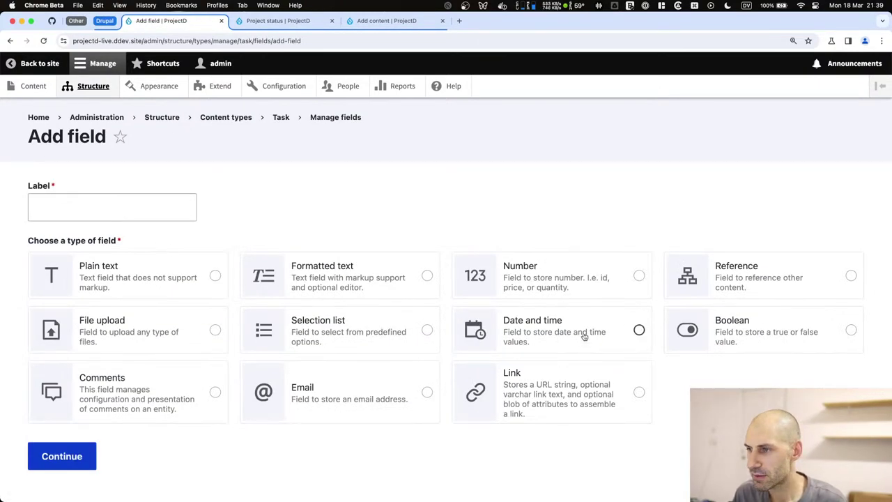
pyautogui.click(583, 344)
pyautogui.click(97, 214)
pyautogui.write('Due date')
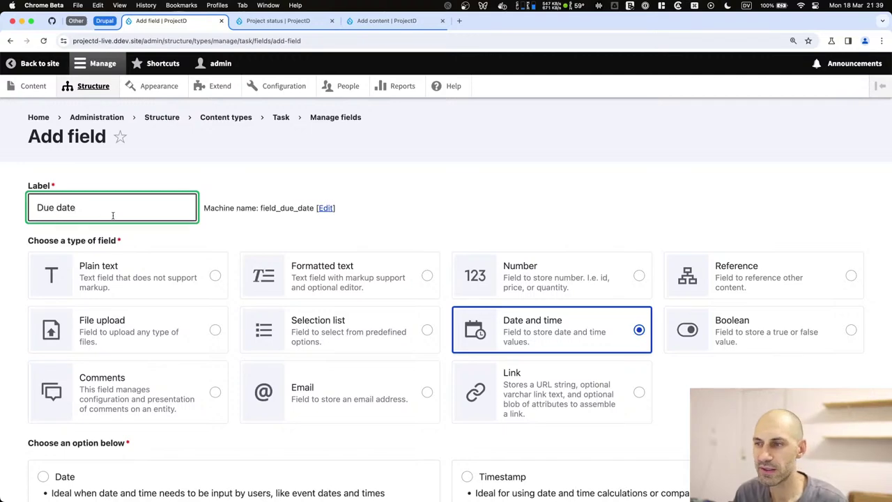
pyautogui.scroll(-3, 97, 214)
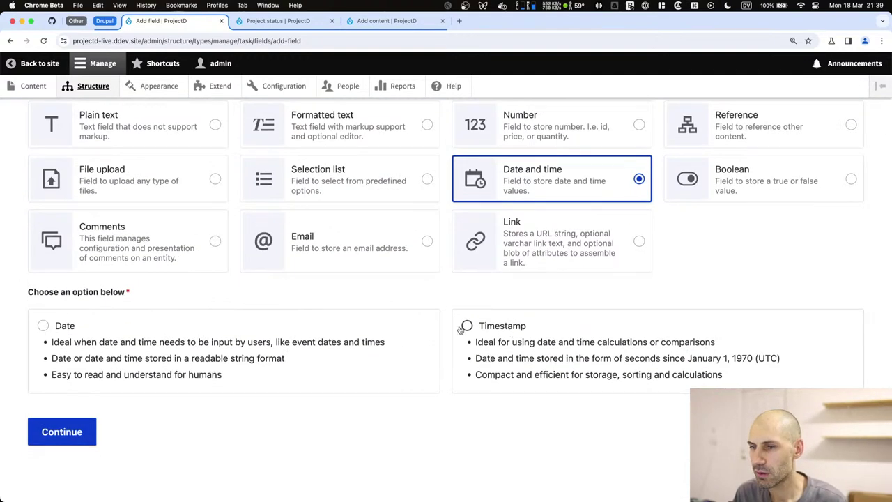
pyautogui.click(220, 337)
pyautogui.click(64, 434)
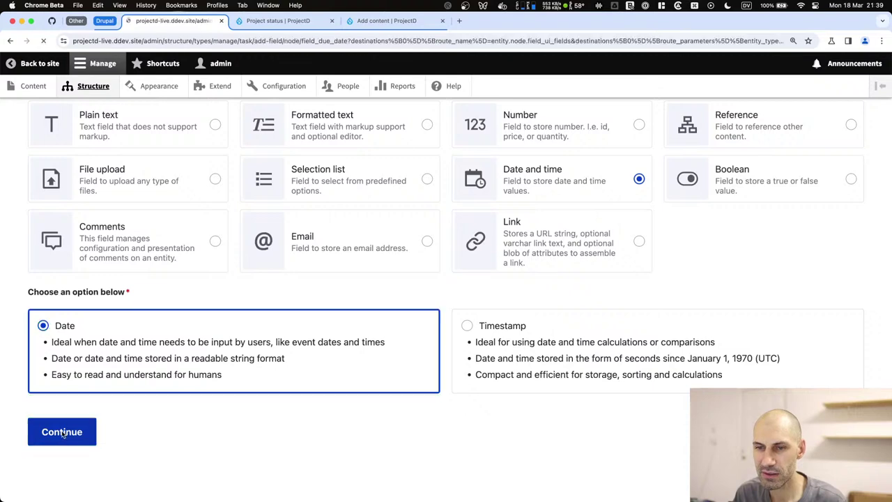
# Set Due date's type to Date only and save the field settings.
pyautogui.click(85, 329)
pyautogui.click(73, 343)
pyautogui.scroll(-5, 193, 359)
pyautogui.scroll(4, 193, 363)
pyautogui.scroll(-3, 195, 354)
pyautogui.click(71, 432)
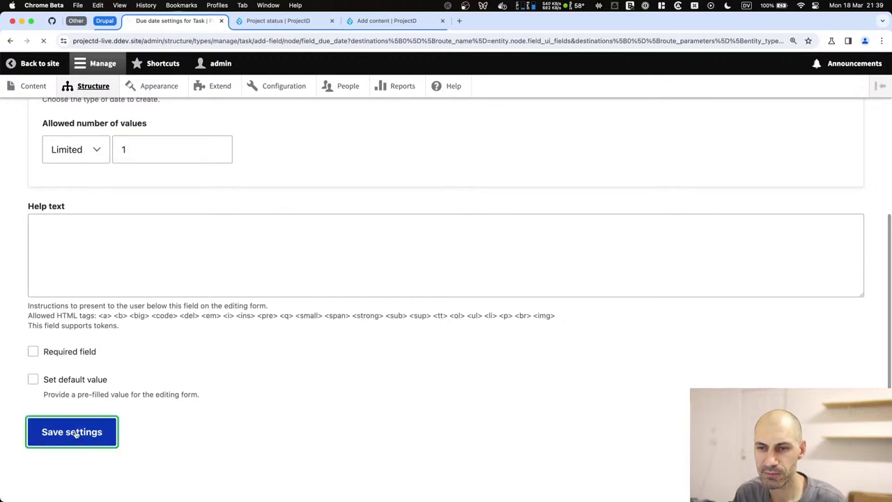
pyautogui.scroll(-3, 159, 410)
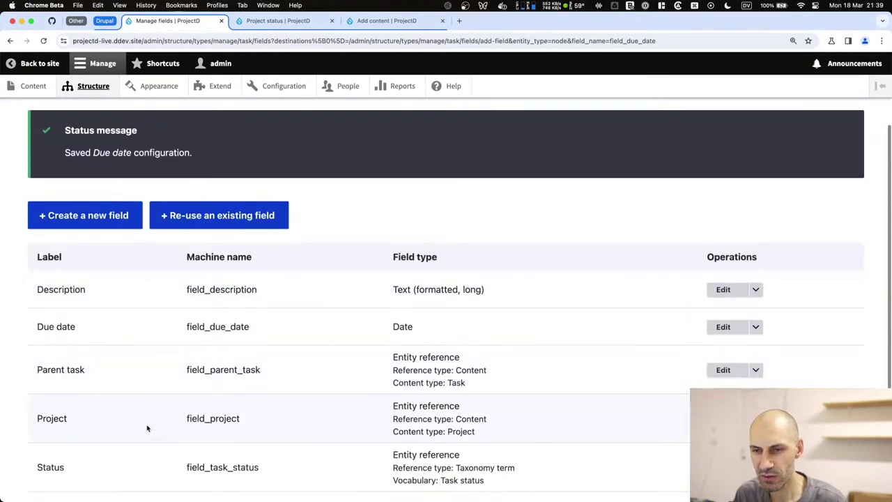
pyautogui.scroll(3, 160, 328)
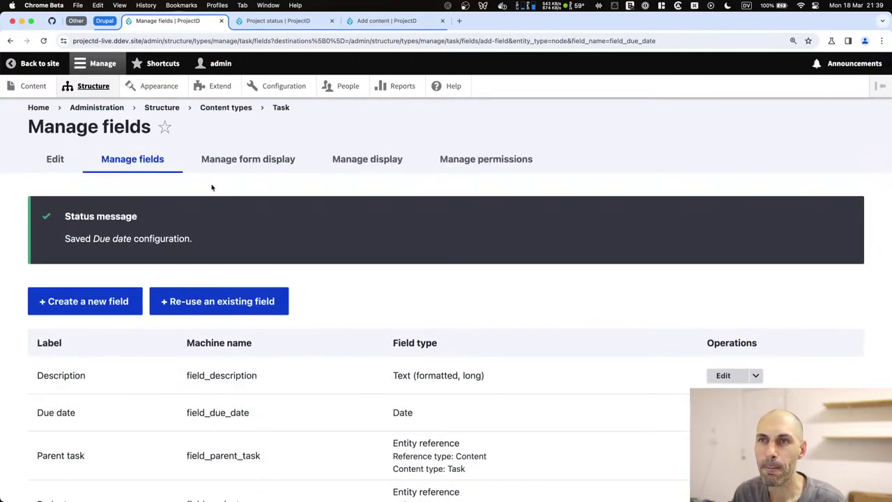
pyautogui.scroll(-4, 209, 202)
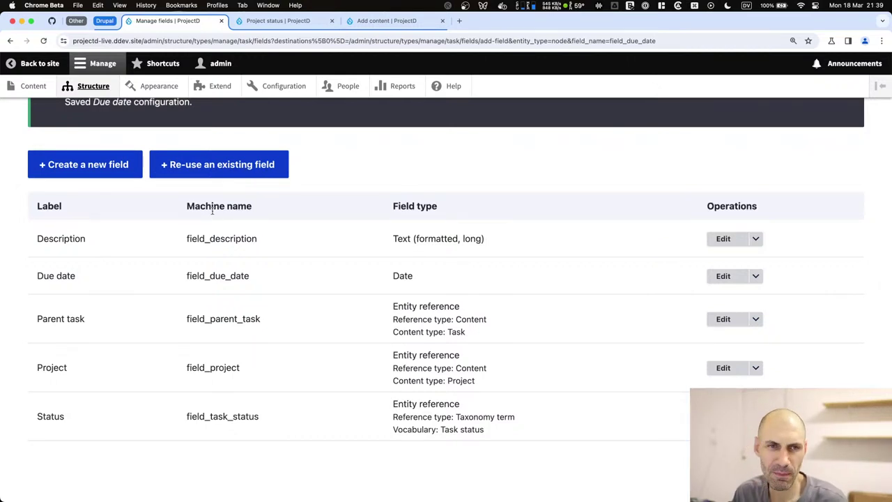
pyautogui.scroll(5, 211, 208)
# Reorder the Task form rows: Title, Status, Due date, Description, Project, Parent task.
pyautogui.click(240, 167)
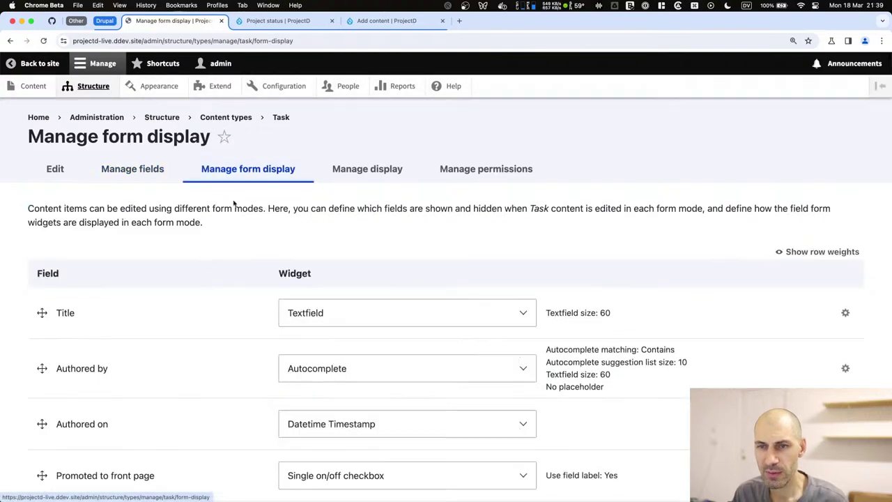
pyautogui.scroll(-3, 191, 278)
pyautogui.scroll(-10, 191, 278)
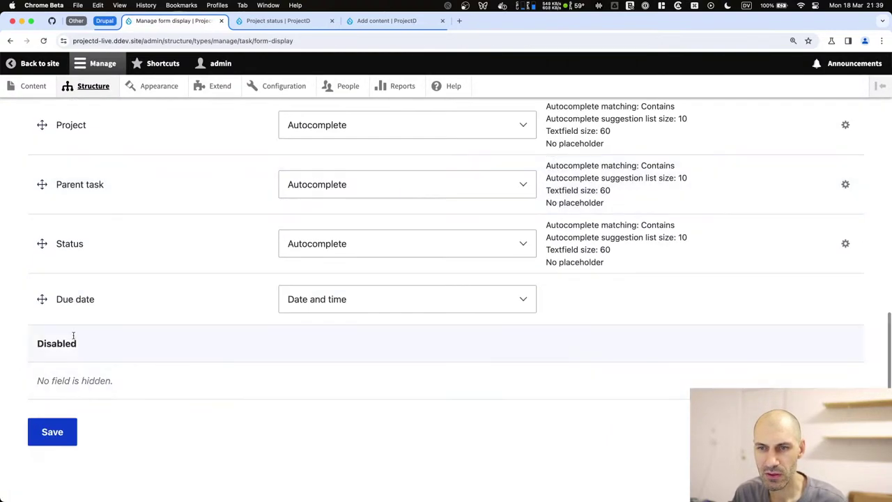
pyautogui.scroll(2, 41, 320)
pyautogui.moveTo(40, 321); pyautogui.dragTo(51, 356)
pyautogui.scroll(-8, 52, 355)
pyautogui.moveTo(42, 393); pyautogui.dragTo(39, 188)
pyautogui.scroll(-3, 50, 326)
pyautogui.scroll(-5, 50, 326)
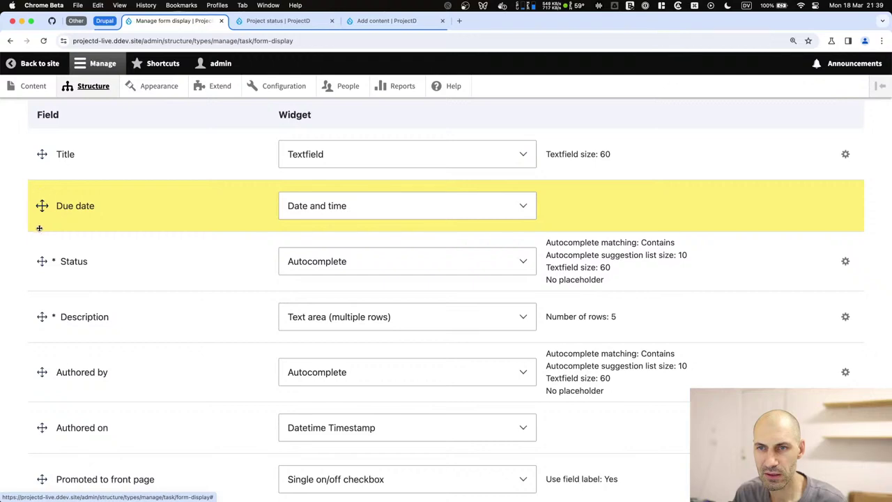
pyautogui.moveTo(39, 228); pyautogui.dragTo(40, 241)
pyautogui.scroll(-5, 40, 241)
pyautogui.moveTo(43, 272); pyautogui.dragTo(41, 209)
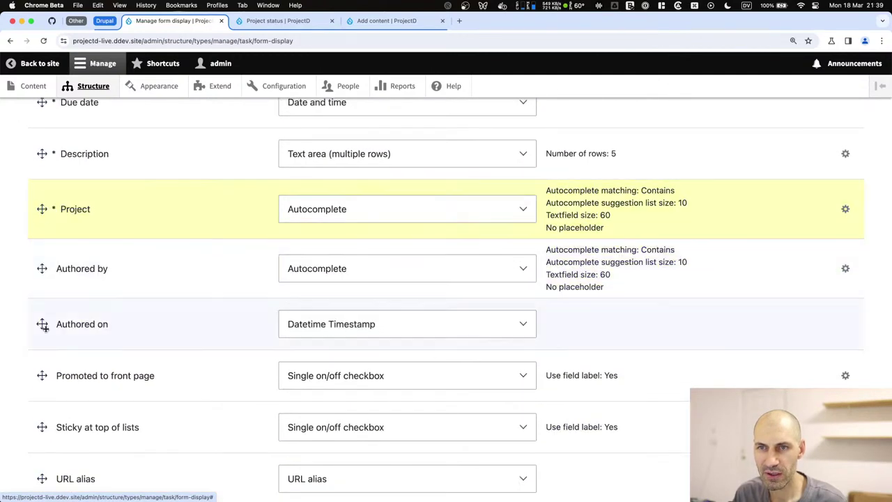
pyautogui.scroll(-5, 43, 323)
pyautogui.moveTo(42, 293); pyautogui.dragTo(34, 402)
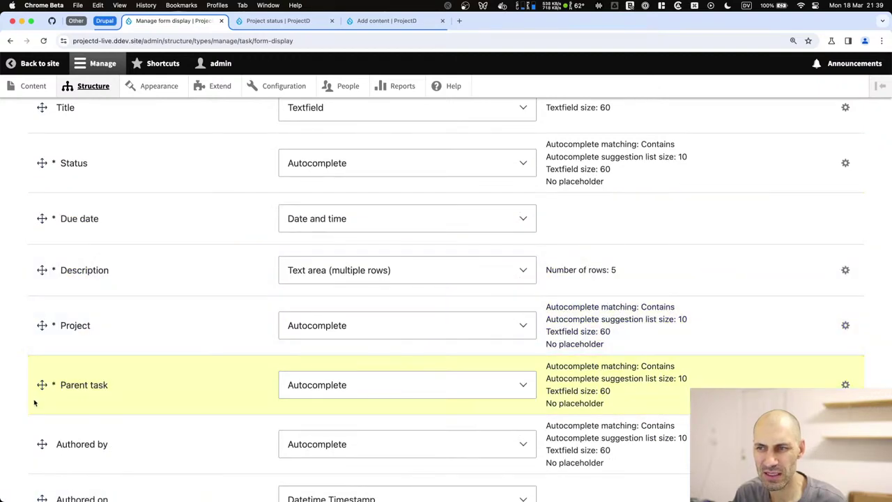
# Set the Status widget to Select list and save the Task form display.
pyautogui.click(307, 324)
pyautogui.click(183, 334)
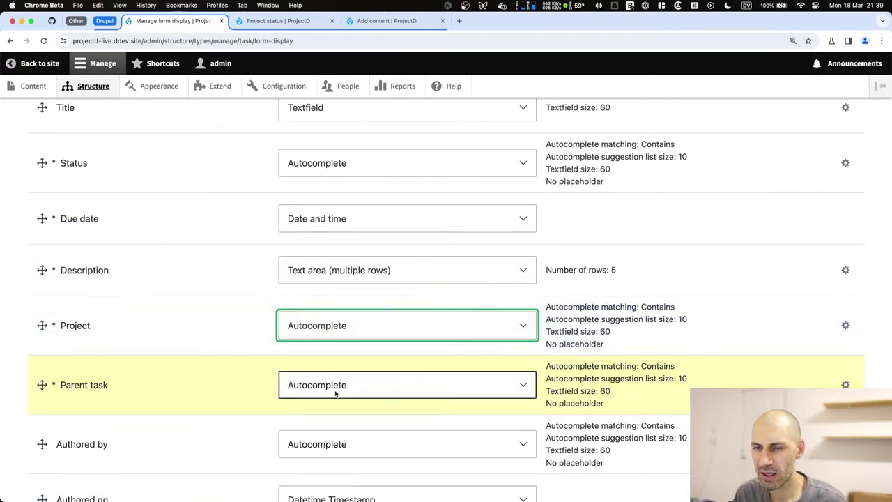
pyautogui.scroll(3, 335, 393)
pyautogui.click(328, 363)
pyautogui.click(325, 409)
pyautogui.scroll(-3, 163, 305)
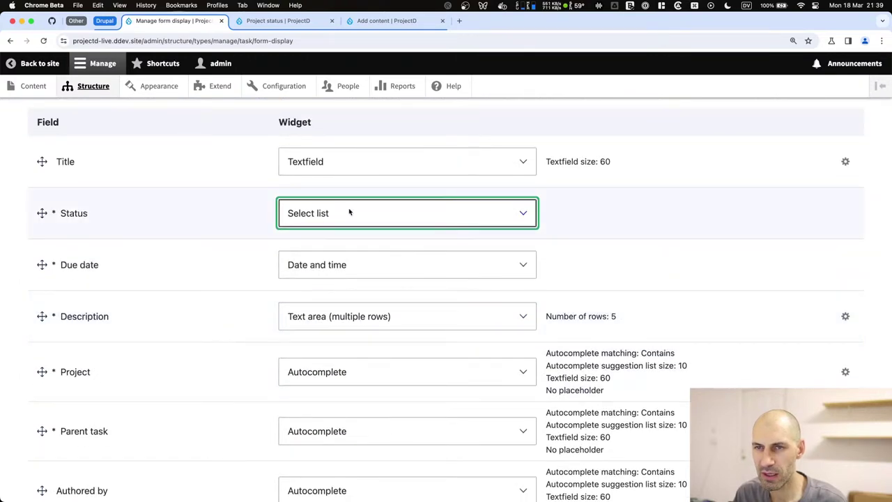
pyautogui.scroll(-10, 349, 209)
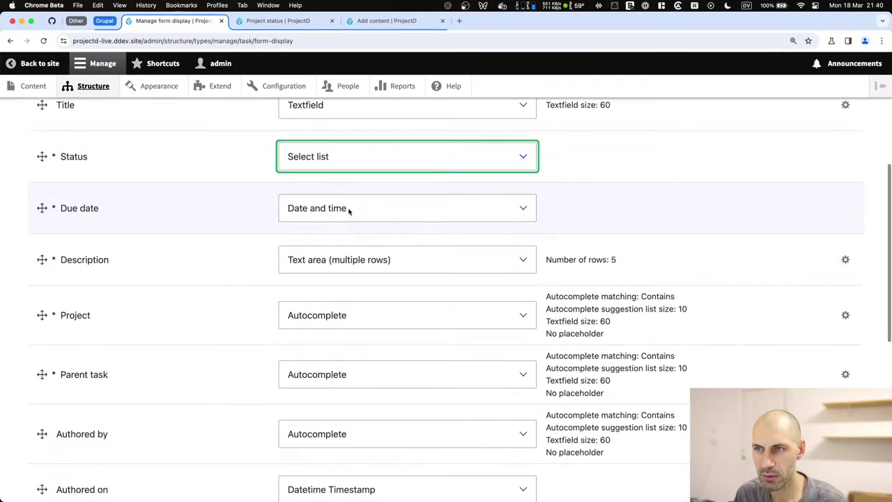
pyautogui.click(54, 432)
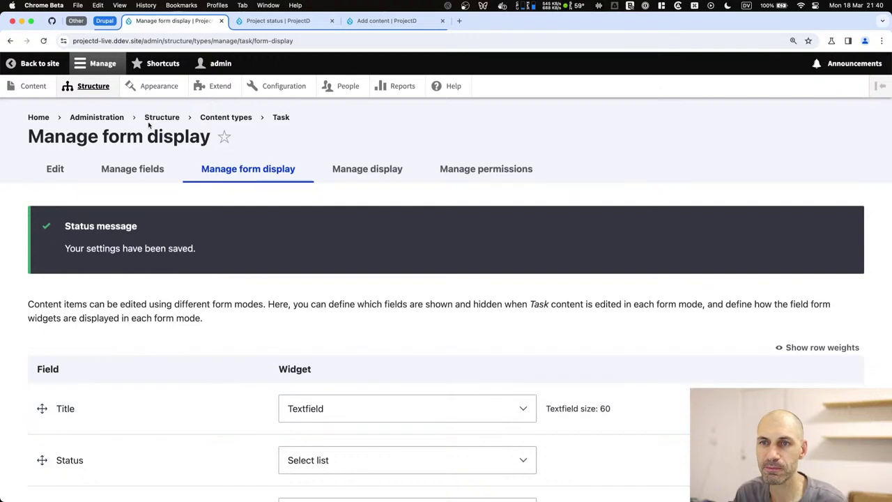
# Open a blank Create Task form from Content > Add content in a new tab.
pyautogui.keyDown('shift'); pyautogui.keyDown('super'); pyautogui.click(33, 85); pyautogui.keyUp('super'); pyautogui.keyUp('shift')
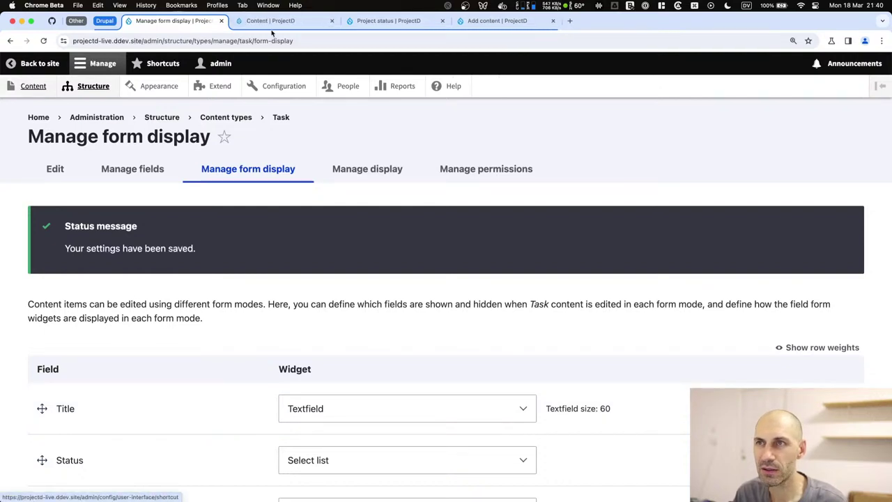
pyautogui.click(93, 211)
pyautogui.click(68, 341)
pyautogui.scroll(-2, 232, 264)
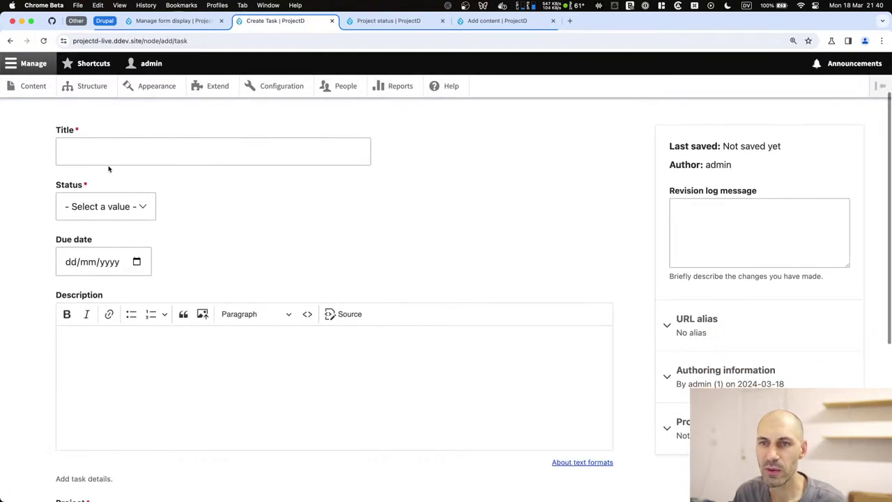
# Check the Status list, Due date calendar, Description, Project and Parent task fields, then go back.
pyautogui.click(105, 207)
pyautogui.click(253, 208)
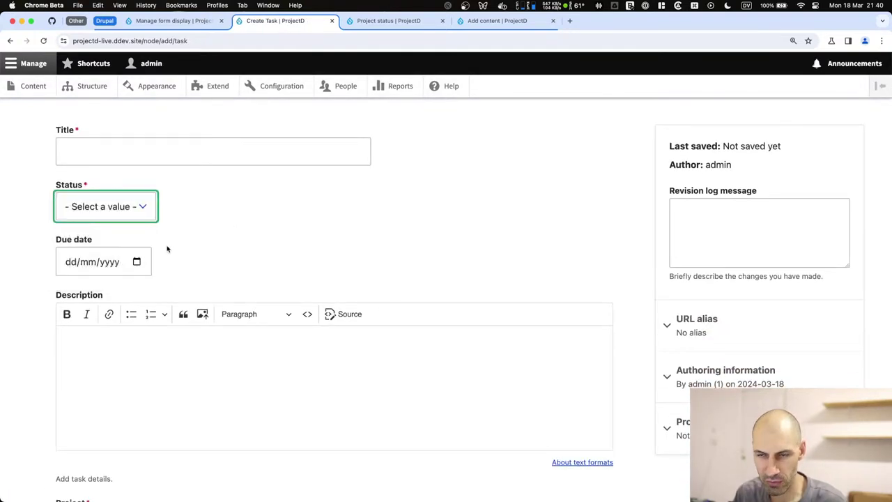
pyautogui.click(112, 261)
pyautogui.click(137, 262)
pyautogui.click(136, 262)
pyautogui.click(227, 253)
pyautogui.scroll(-5, 202, 248)
pyautogui.click(181, 243)
pyautogui.scroll(-1, 178, 244)
pyautogui.scroll(-1, 176, 244)
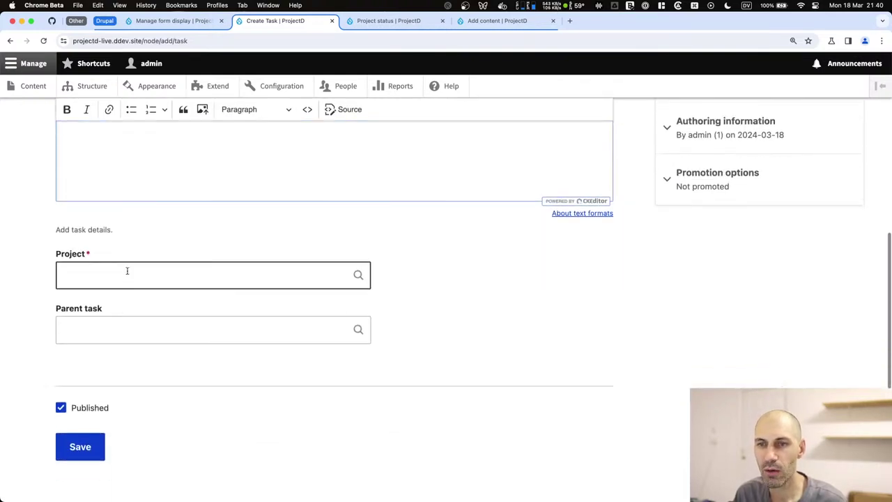
pyautogui.click(127, 272)
pyautogui.click(134, 324)
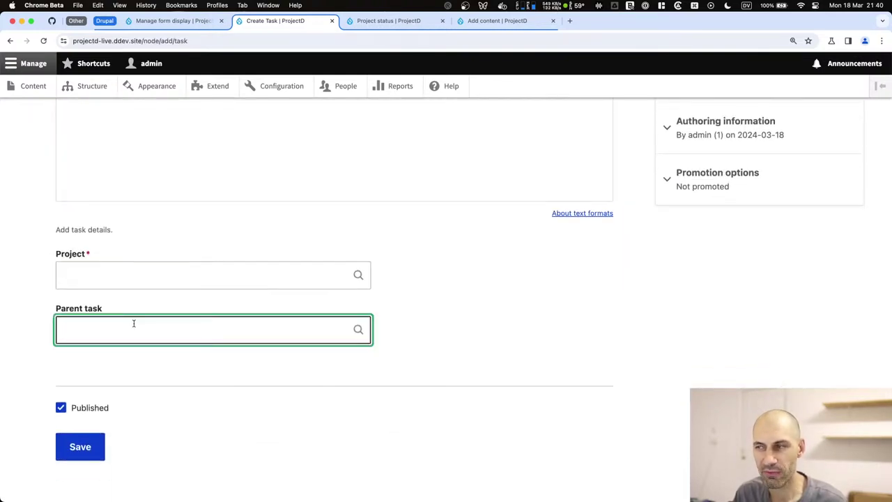
pyautogui.scroll(10, 135, 293)
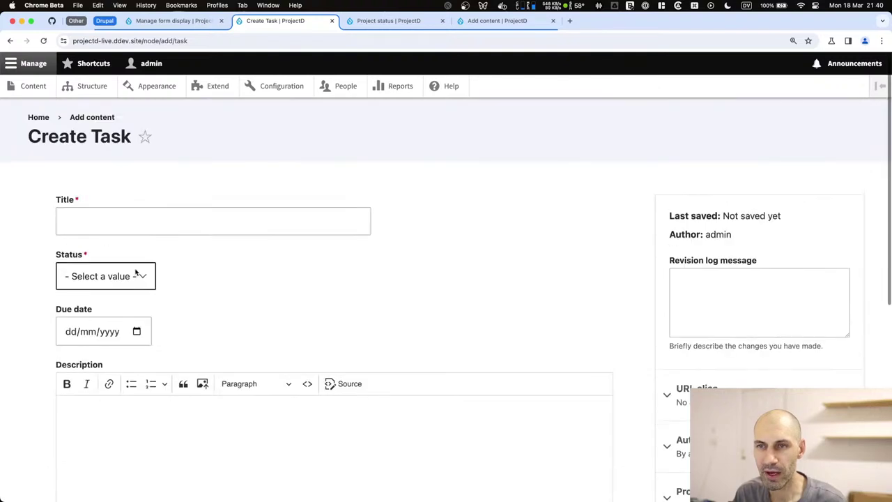
pyautogui.click(173, 20)
# Load the Project form display settings by changing the address to project.
pyautogui.doubleClick(247, 40)
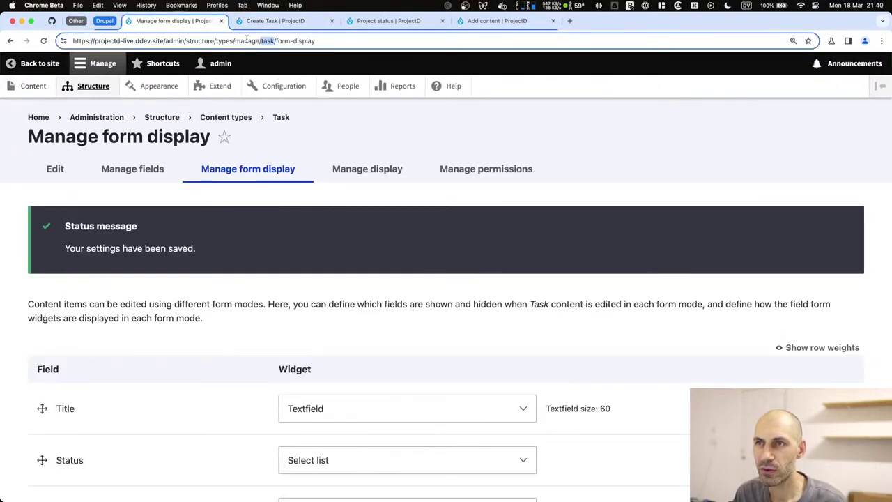
pyautogui.write('project')
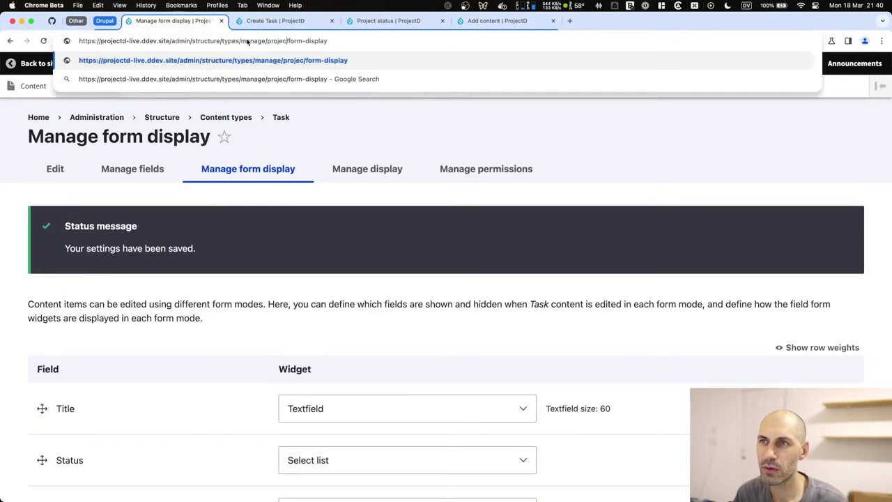
pyautogui.press('Return')
pyautogui.scroll(-5, 202, 308)
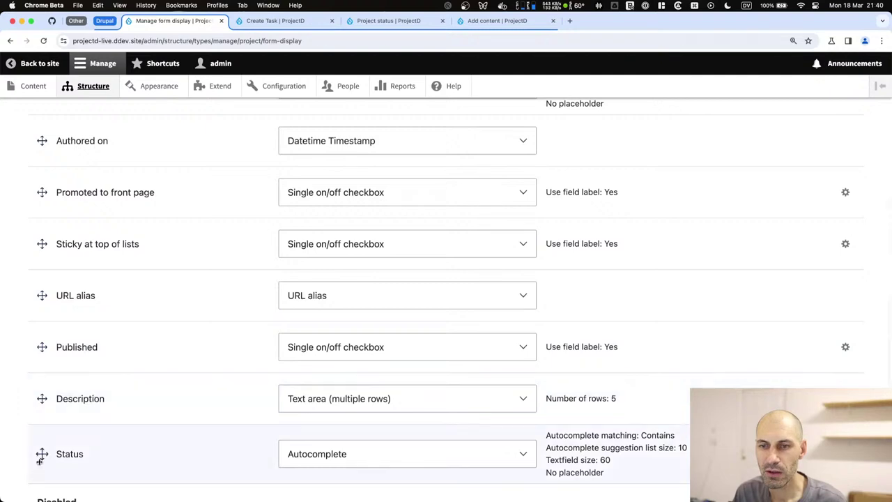
# Put Status below Title as a Select list, Description after it, and save.
pyautogui.moveTo(39, 457); pyautogui.dragTo(44, 369)
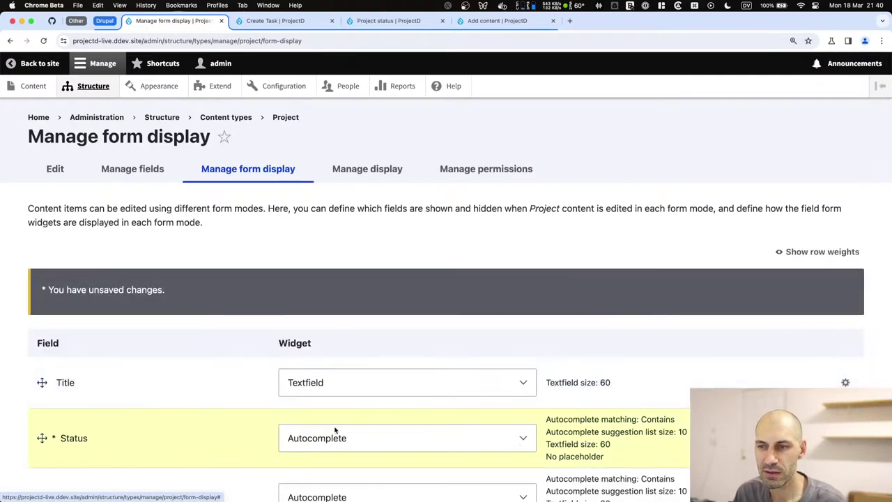
pyautogui.click(342, 439)
pyautogui.click(318, 482)
pyautogui.scroll(-6, 137, 406)
pyautogui.moveTo(42, 388); pyautogui.dragTo(51, 351)
pyautogui.scroll(-5, 41, 350)
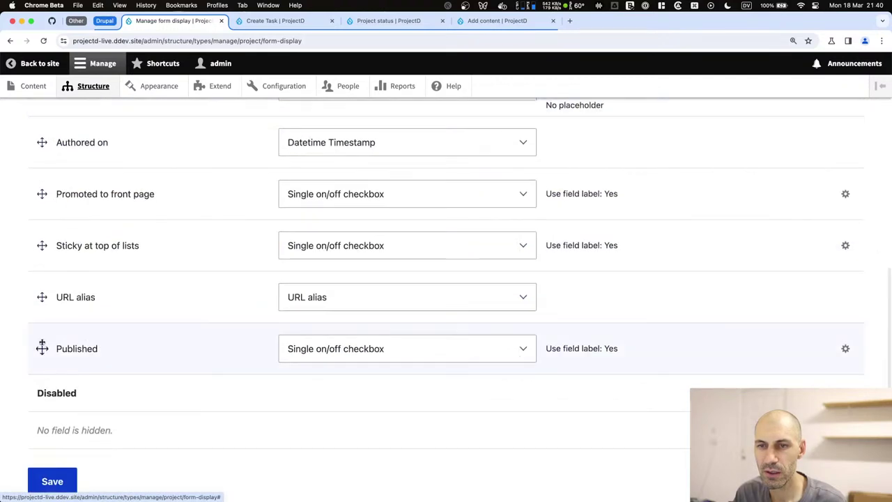
pyautogui.scroll(3, 40, 259)
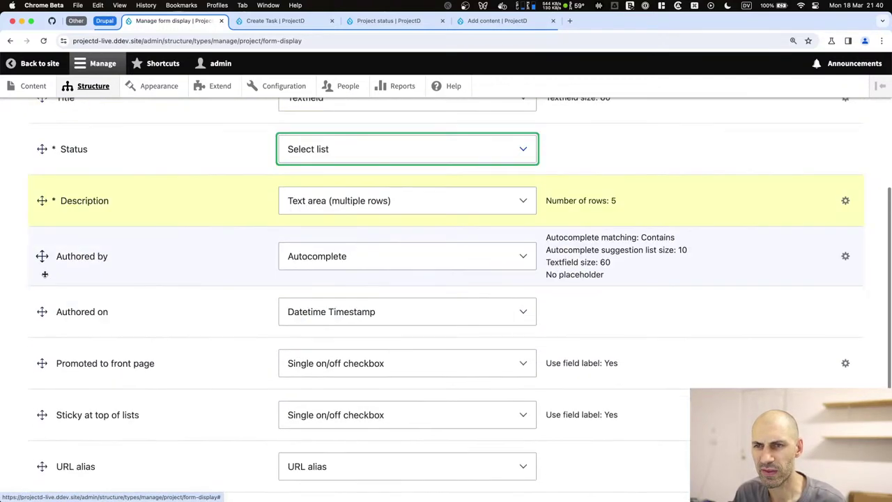
pyautogui.scroll(-5, 69, 302)
pyautogui.click(60, 465)
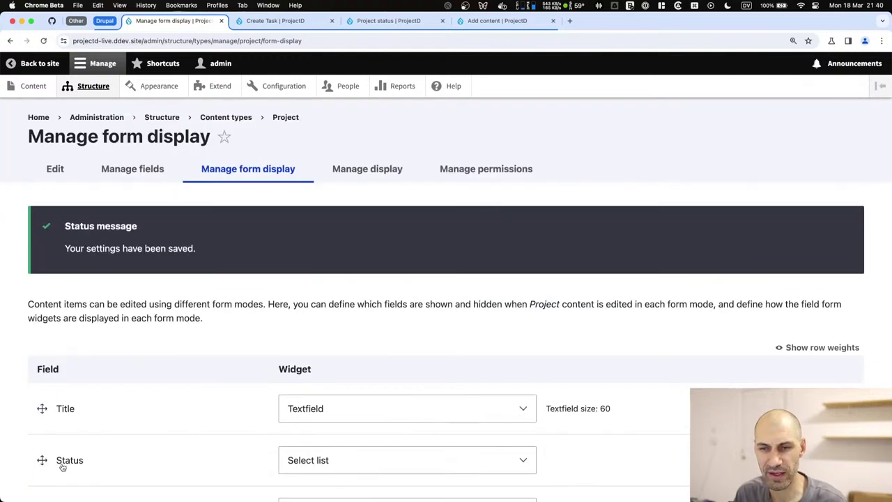
# Open the Add content page in a new tab and start a new Project.
pyautogui.click(261, 21)
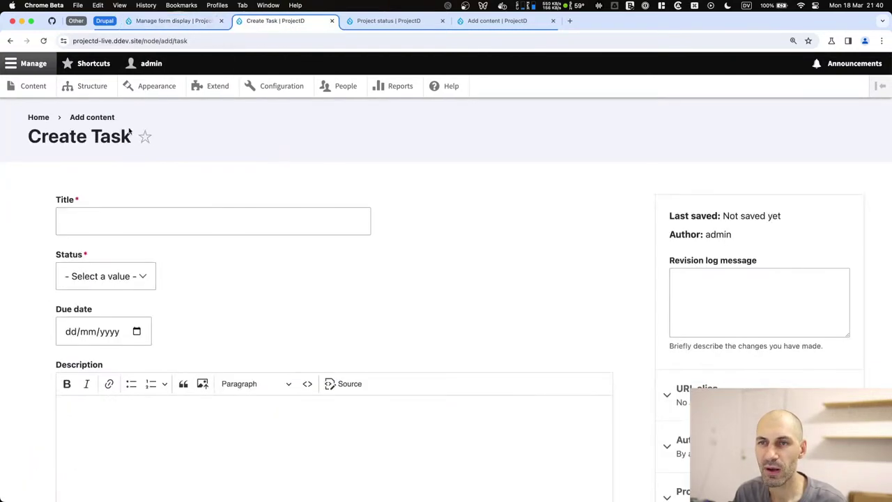
pyautogui.keyDown('super'); pyautogui.click(98, 120); pyautogui.keyUp('super')
pyautogui.hotkey('ctrl', 'Tab')
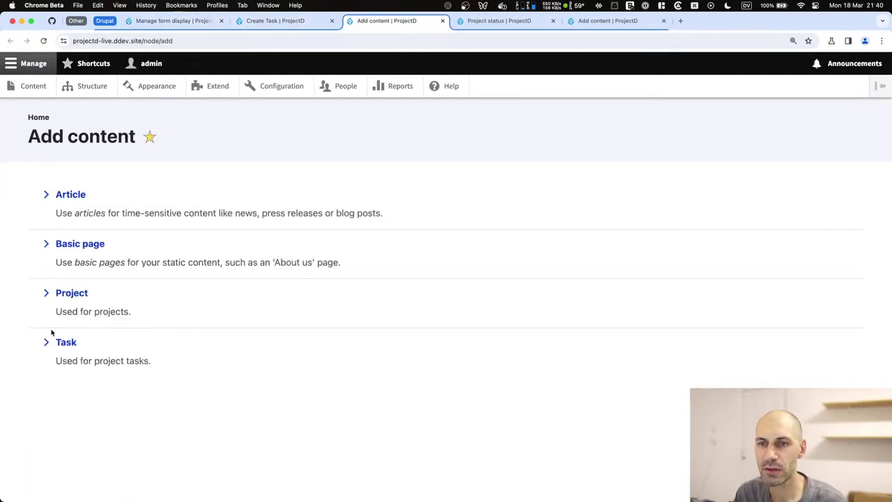
pyautogui.click(67, 299)
pyautogui.scroll(-3, 126, 209)
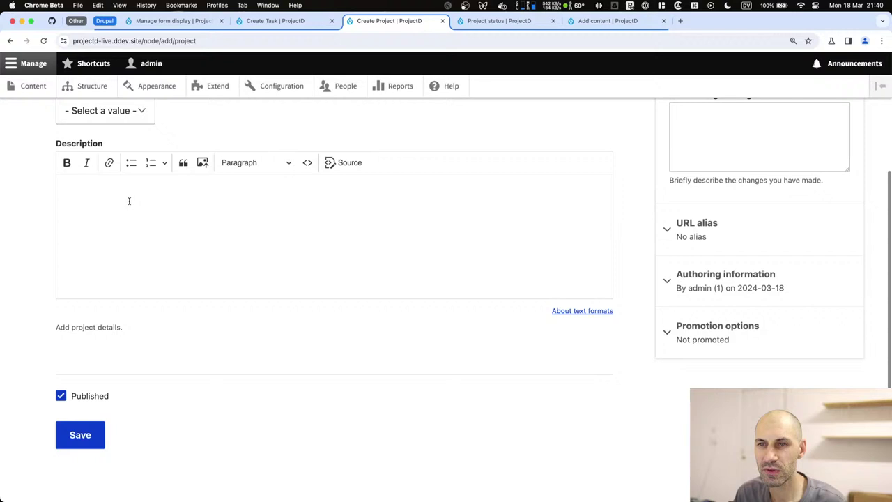
# Open and close the Project Status select list without choosing a value.
pyautogui.click(124, 114)
pyautogui.click(243, 116)
pyautogui.scroll(3, 111, 235)
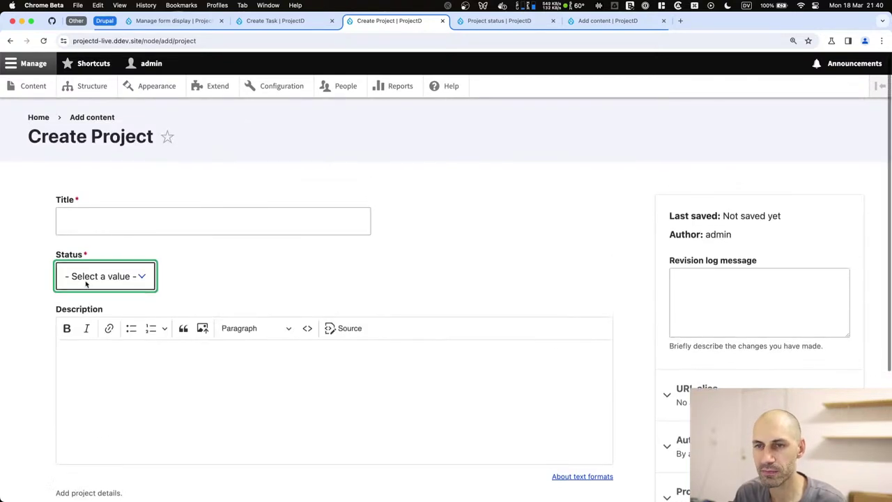
pyautogui.click(104, 279)
pyautogui.press('super+Tab')
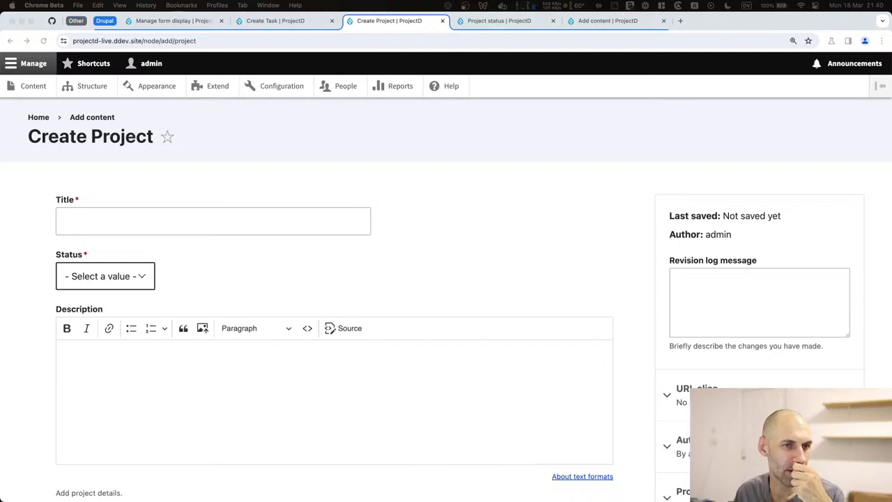
pyautogui.click(25, 299)
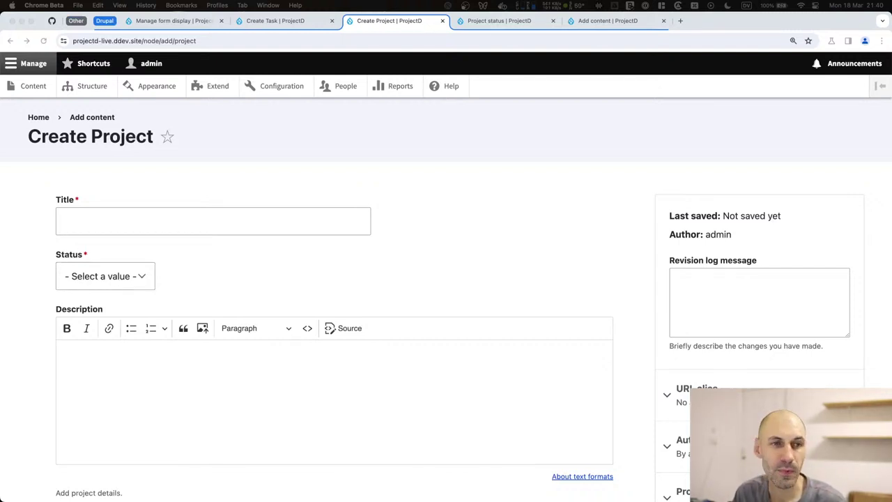
pyautogui.press('super+Tab')
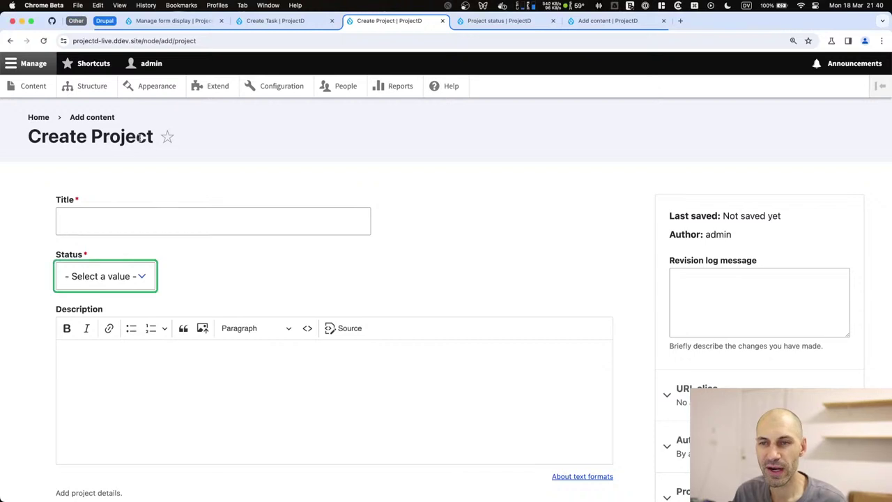
pyautogui.click(440, 262)
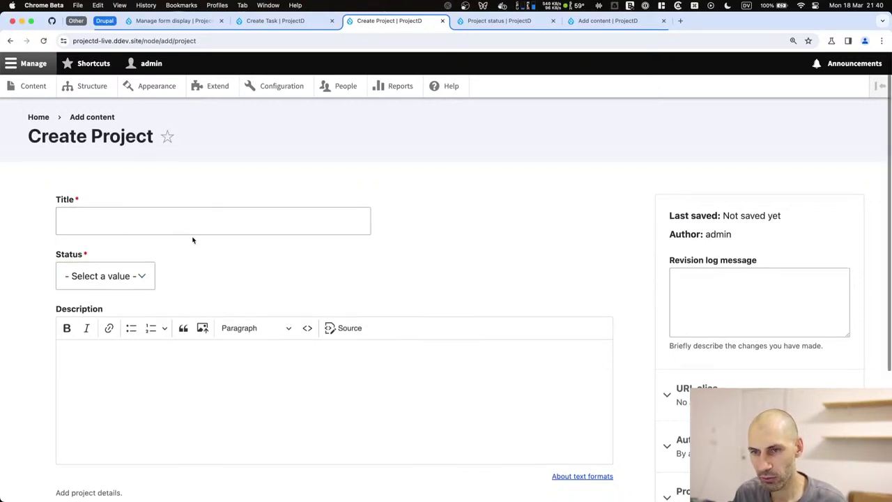
pyautogui.scroll(-3, 189, 236)
pyautogui.scroll(3, 191, 240)
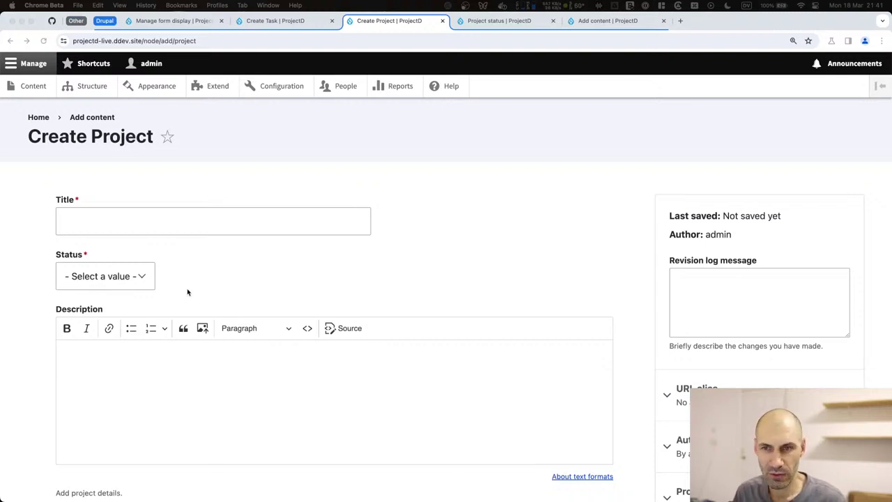
# Select the Task's Assigned To field name in Typing Mind's schema table.
pyautogui.press('super+Tab')
pyautogui.press('super+Tab')
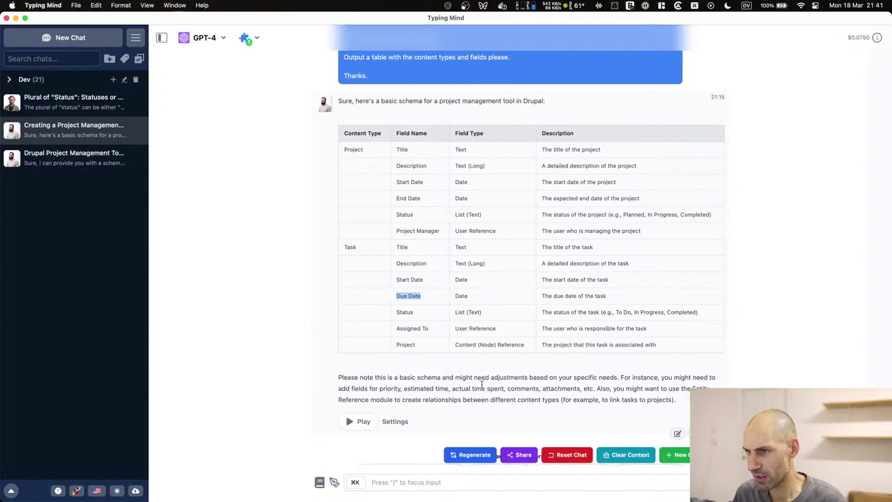
pyautogui.moveTo(677, 351); pyautogui.dragTo(419, 328)
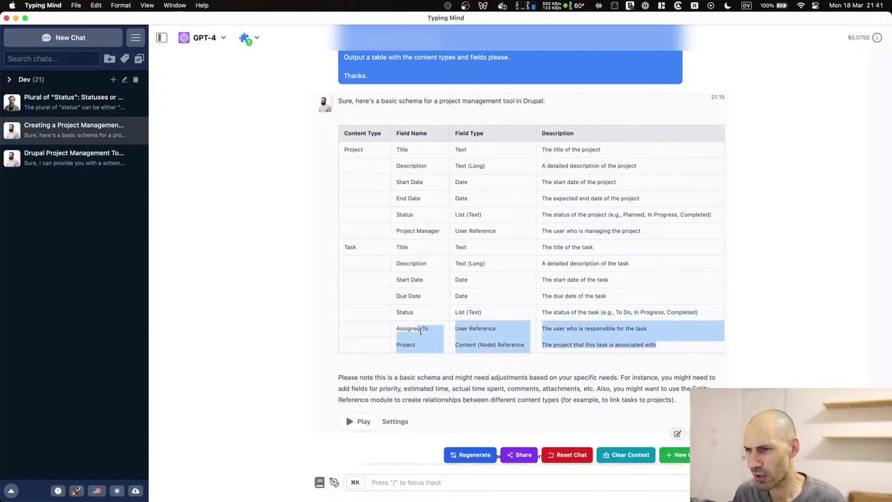
pyautogui.tripleClick(420, 332)
pyautogui.press('super+Tab')
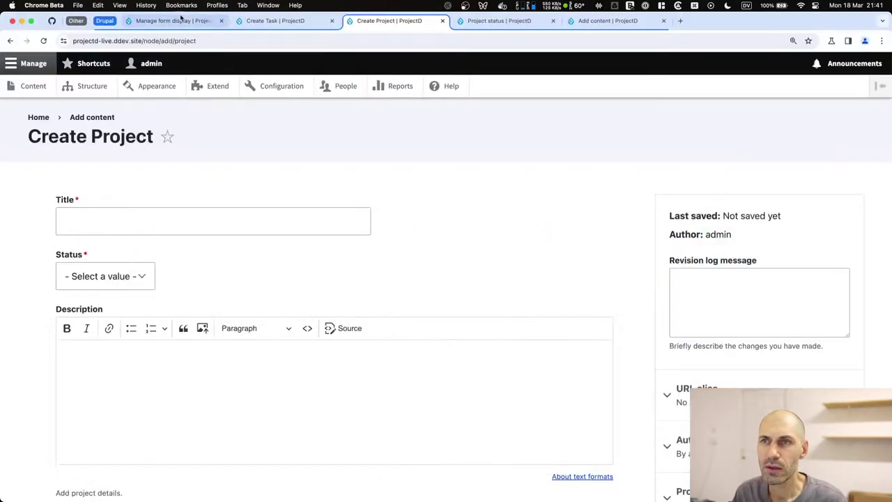
# Switch the form-display address to task and begin a new field on Task.
pyautogui.click(174, 21)
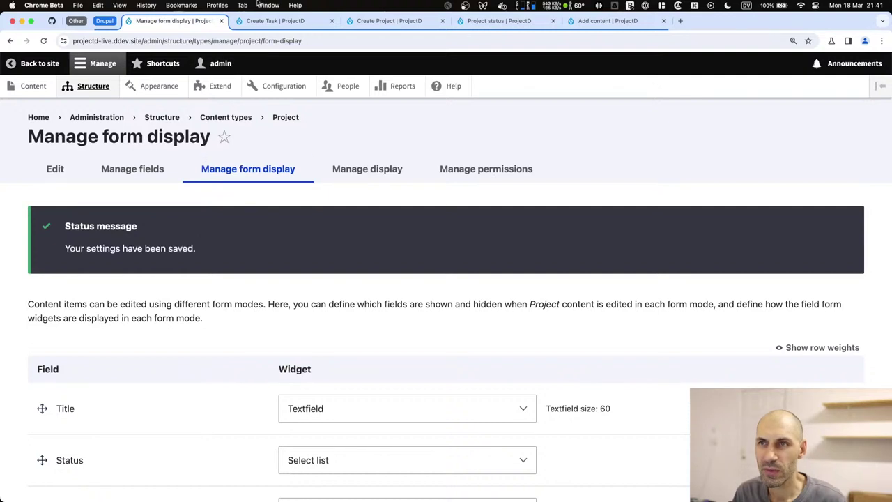
pyautogui.doubleClick(249, 41)
pyautogui.write('task')
pyautogui.press('Return')
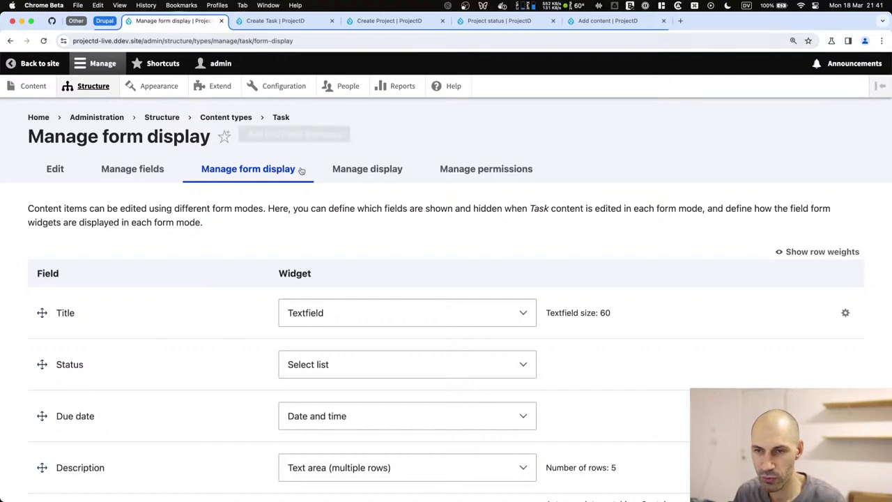
pyautogui.click(159, 170)
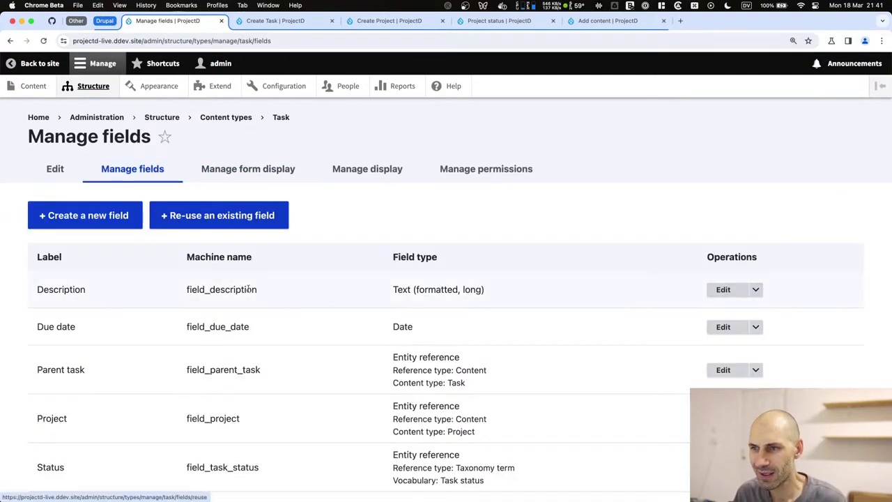
pyautogui.scroll(-2, 287, 291)
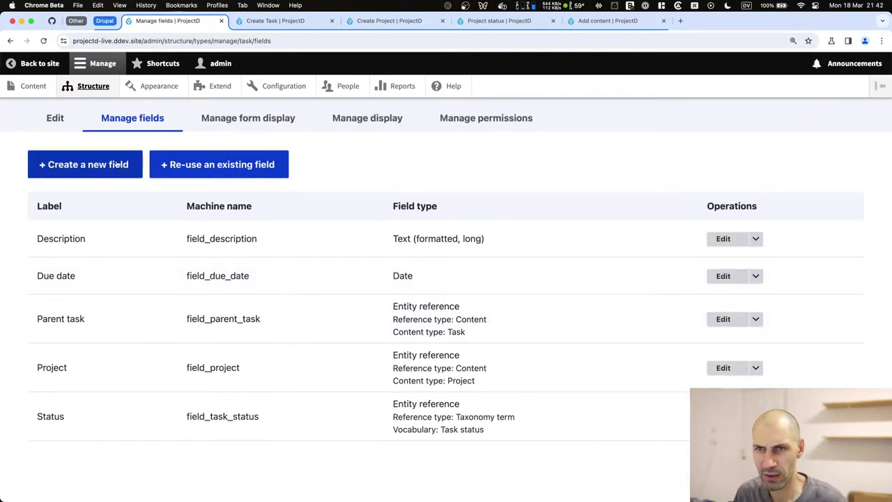
pyautogui.click(117, 165)
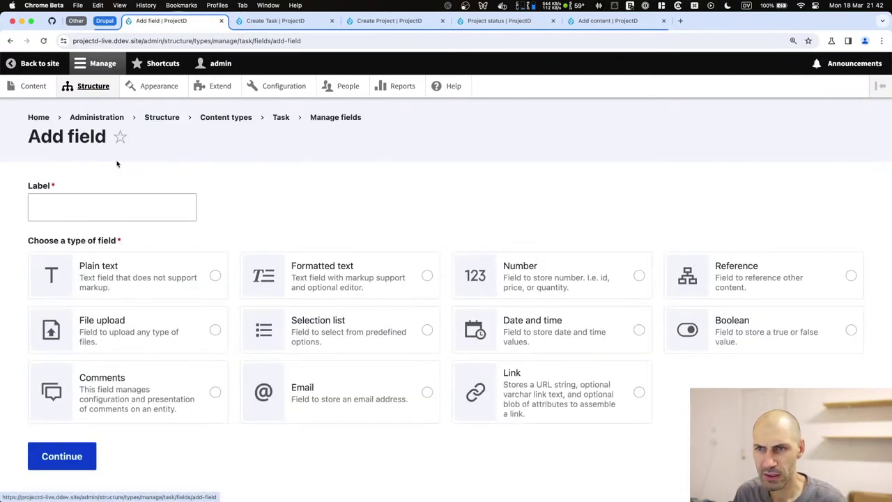
# Choose Reference, label it Assigned to, and keep machine name field_assigned_to.
pyautogui.click(732, 287)
pyautogui.click(105, 210)
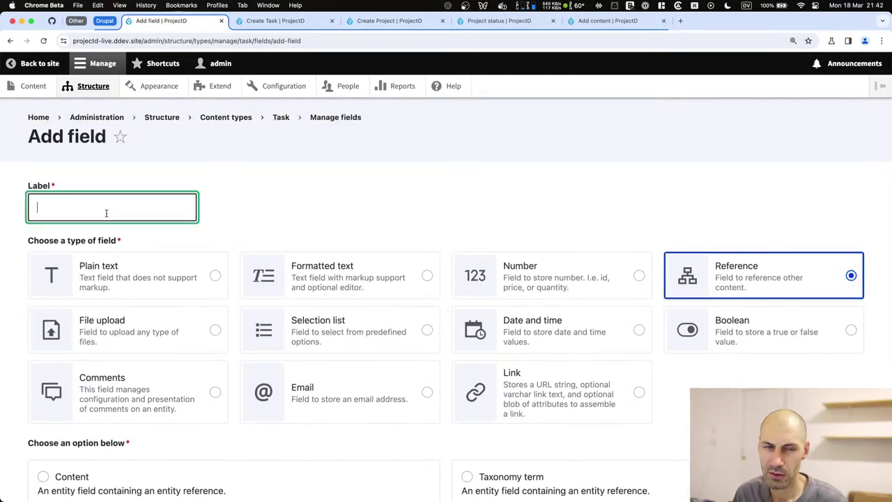
pyautogui.write('Assig')
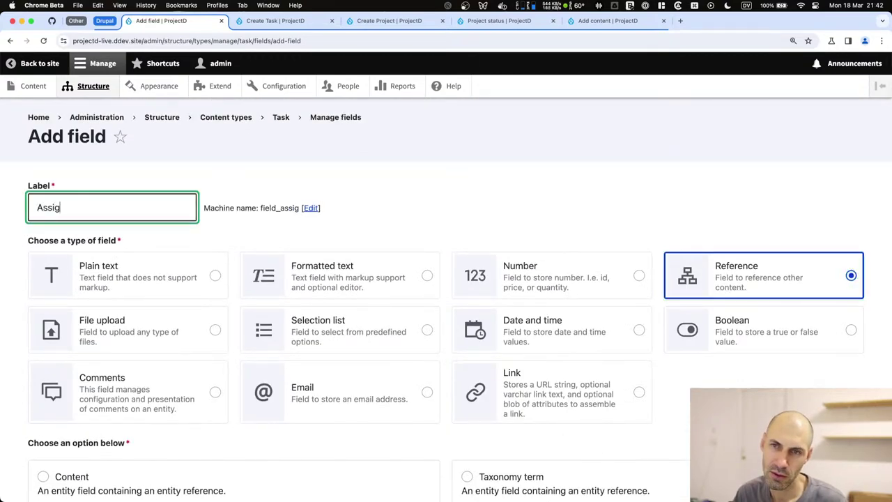
pyautogui.write('ned to')
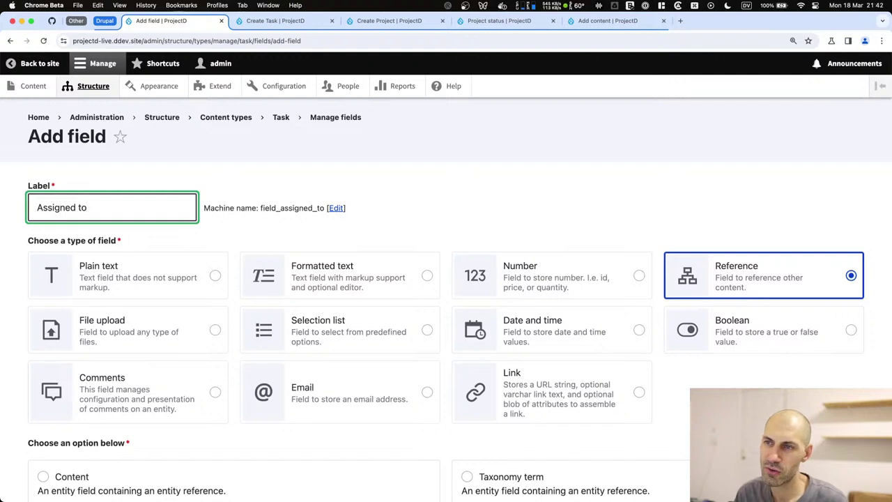
pyautogui.click(336, 208)
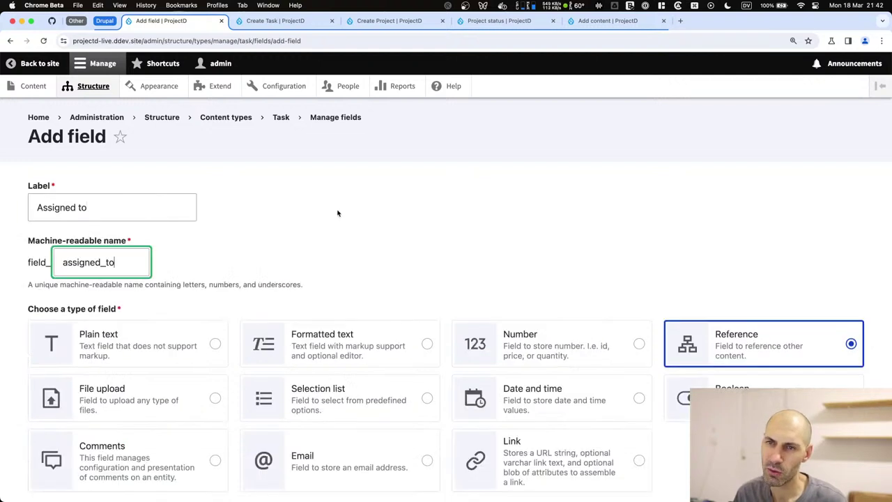
pyautogui.write('task_')
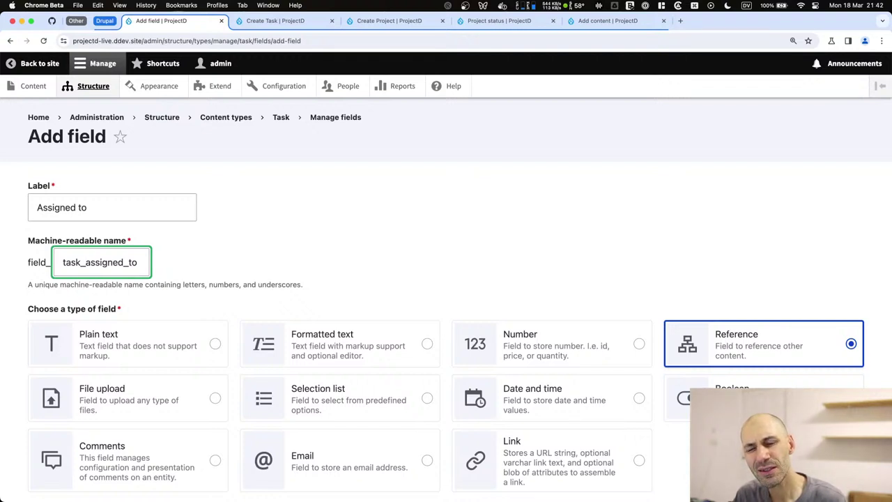
pyautogui.hotkey('shift', 'Home')
pyautogui.press('BackSpace')
# Copy the Assigned To field name from Typing Mind and select the label to replace it.
pyautogui.press('super+Tab')
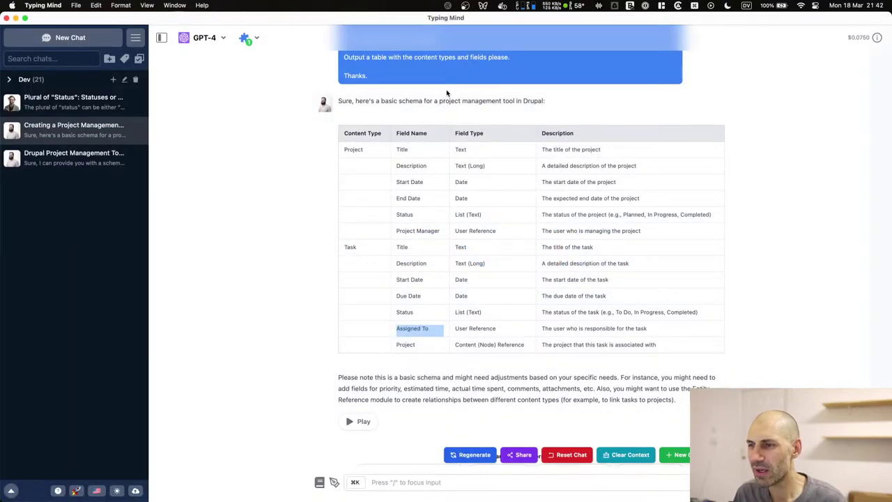
pyautogui.rightClick(410, 336)
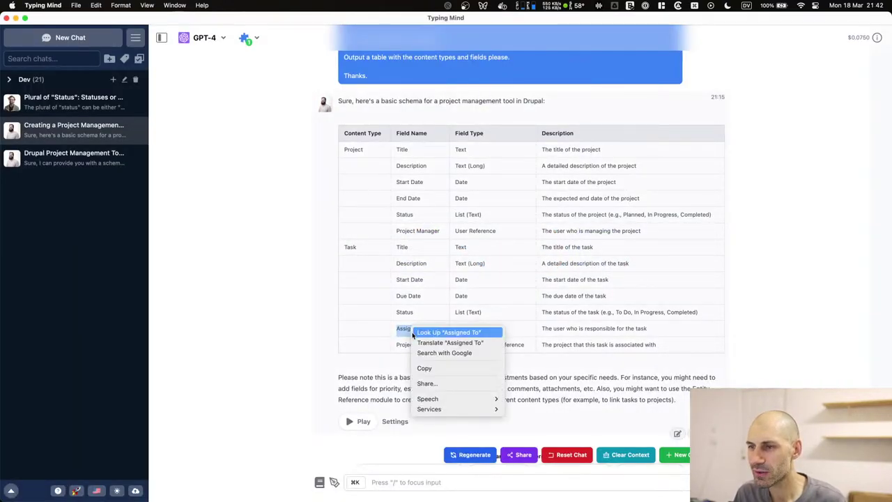
pyautogui.click(424, 366)
pyautogui.press('super+Tab')
pyautogui.tripleClick(111, 209)
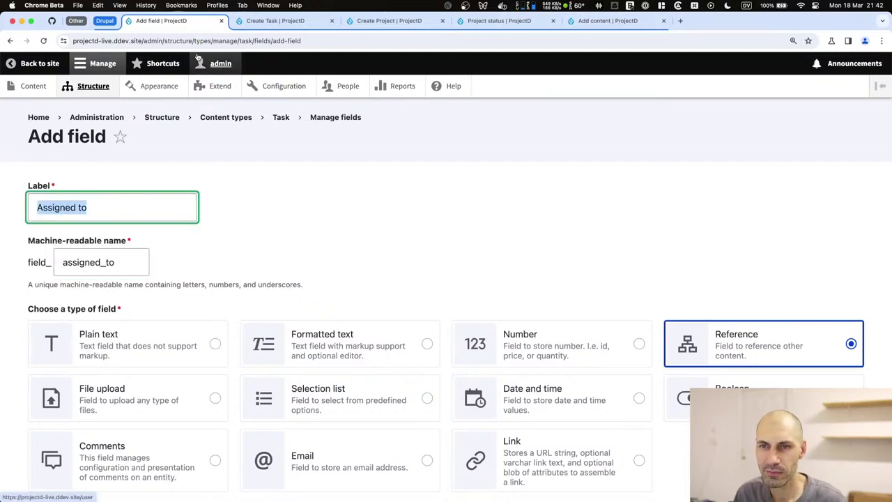
# Label the new Task field 'Assigned to' and make it reference users.
pyautogui.press('super+v')
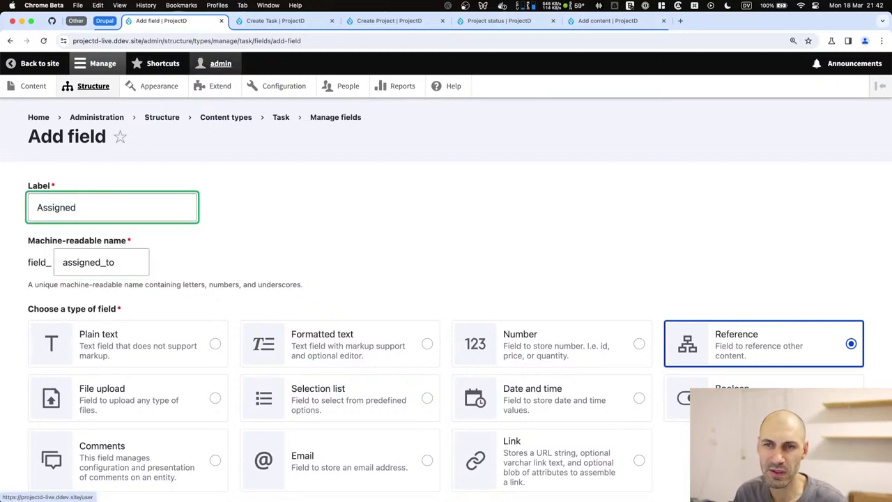
pyautogui.scroll(-2, 295, 152)
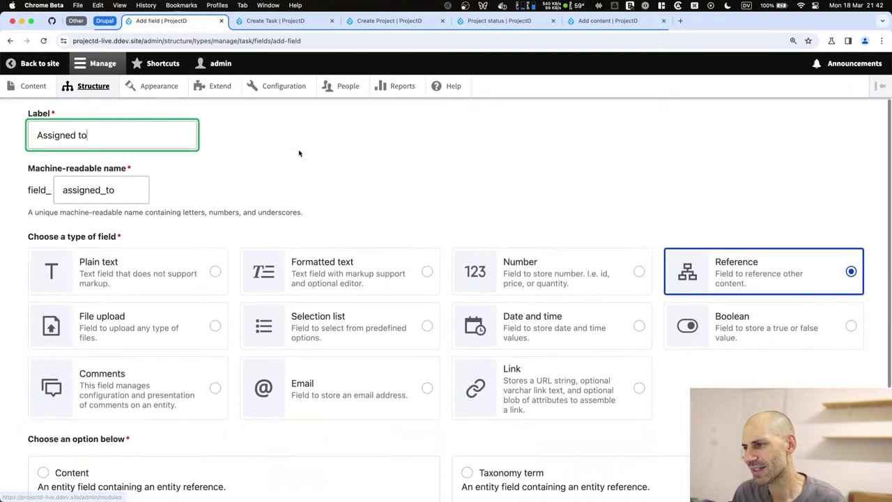
pyautogui.doubleClick(109, 189)
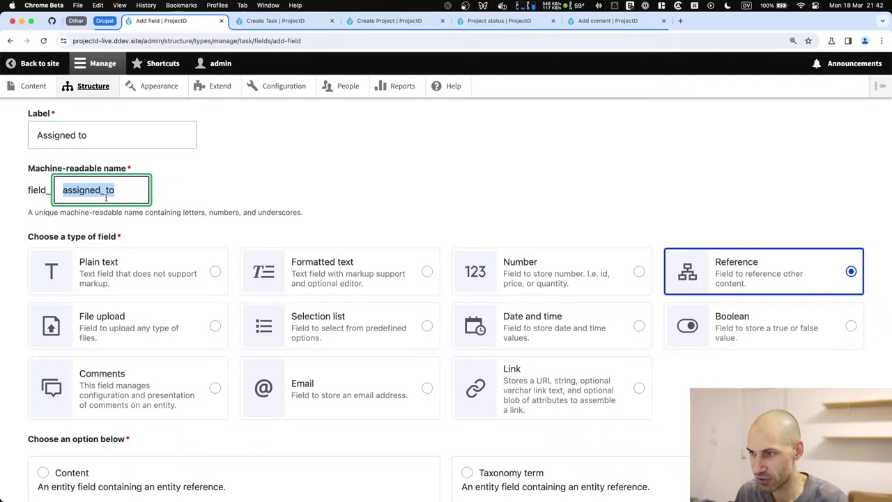
pyautogui.scroll(-5, 584, 350)
pyautogui.click(191, 391)
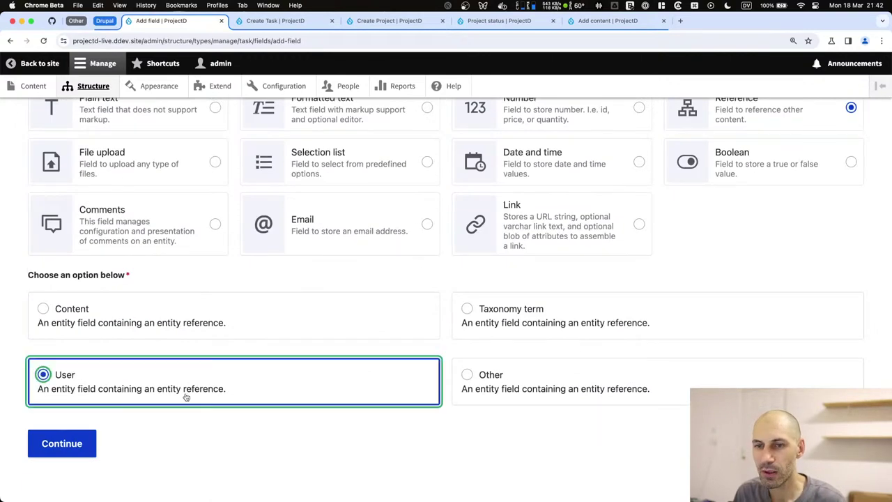
pyautogui.click(61, 439)
# Exclude the anonymous user from the Assigned to field and save its settings.
pyautogui.scroll(-10, 90, 300)
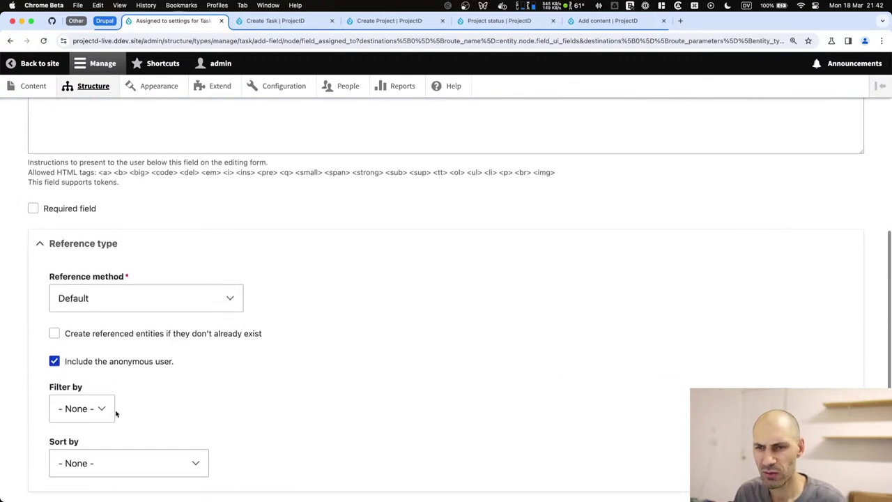
pyautogui.click(120, 363)
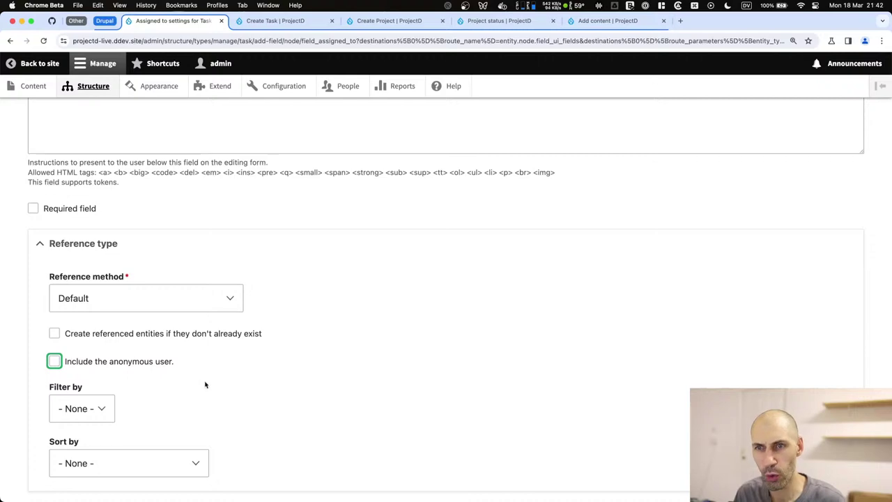
pyautogui.scroll(-3, 205, 384)
pyautogui.click(70, 442)
# Move Assigned to just above Project in the Task form display and save.
pyautogui.scroll(-3, 84, 409)
pyautogui.scroll(3, 146, 322)
pyautogui.click(234, 172)
pyautogui.scroll(-10, 119, 349)
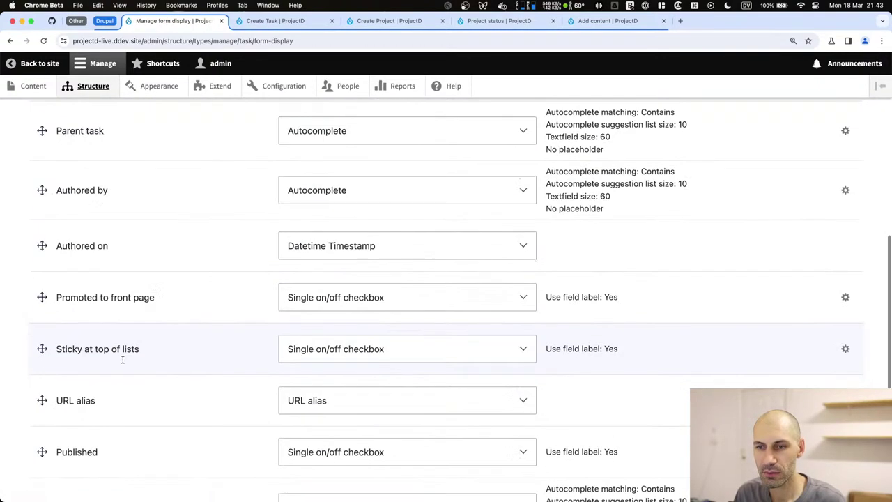
pyautogui.moveTo(40, 297); pyautogui.dragTo(40, 344)
pyautogui.scroll(-15, 42, 383)
pyautogui.click(48, 428)
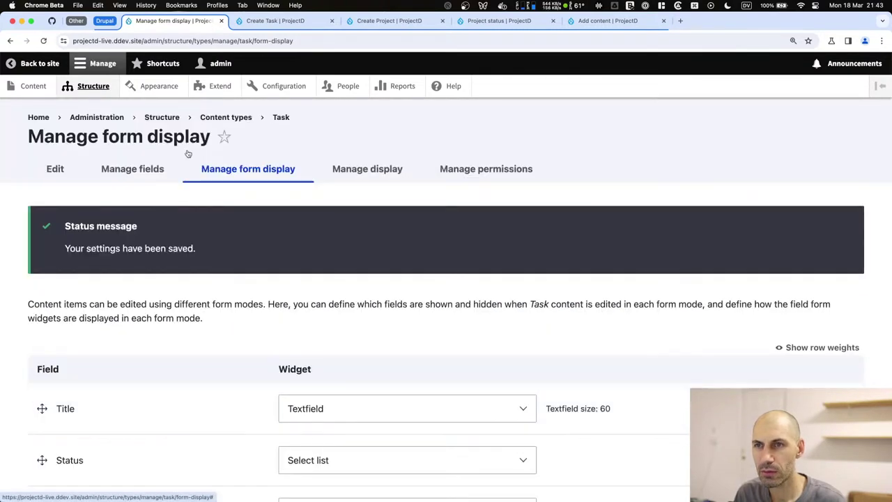
# Start a new user account under People and enter the user's e-mail address.
pyautogui.click(338, 89)
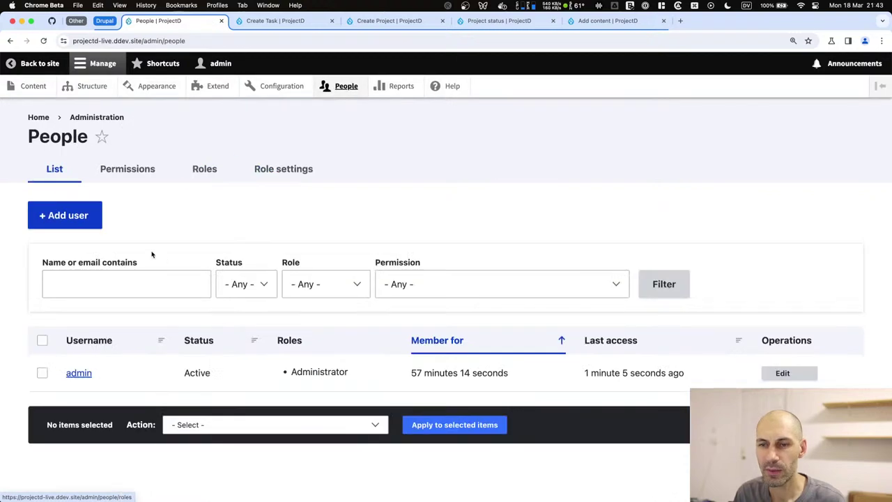
pyautogui.click(64, 213)
pyautogui.click(118, 237)
pyautogui.write('ia')
pyautogui.press('BackSpace')
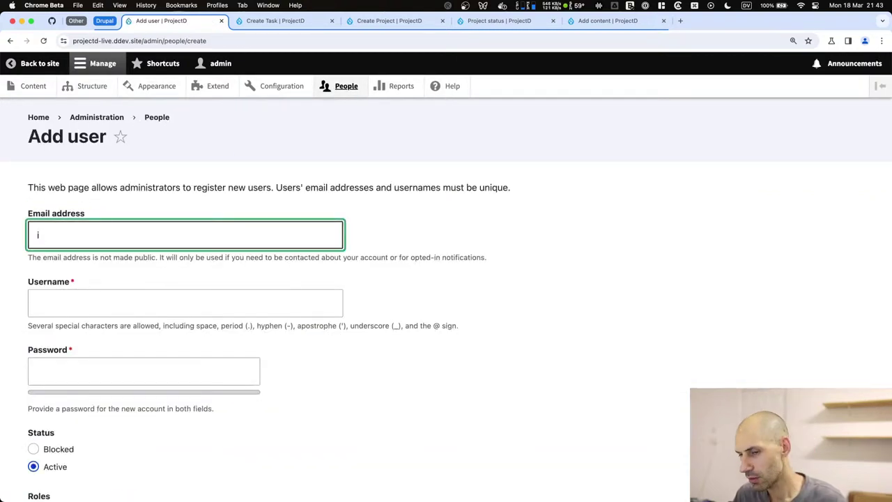
pyautogui.write('ivan@example')
pyautogui.press('Tab')
# Enter the username, password and confirmation, and tick the Content editor role.
pyautogui.press('Tab')
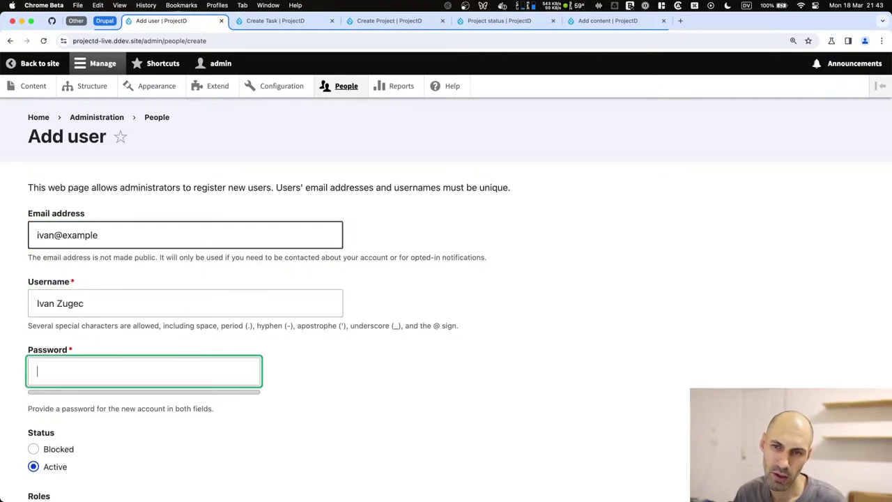
pyautogui.write('p')
pyautogui.press('Tab')
pyautogui.write('a')
pyautogui.press('BackSpace')
pyautogui.write('admin')
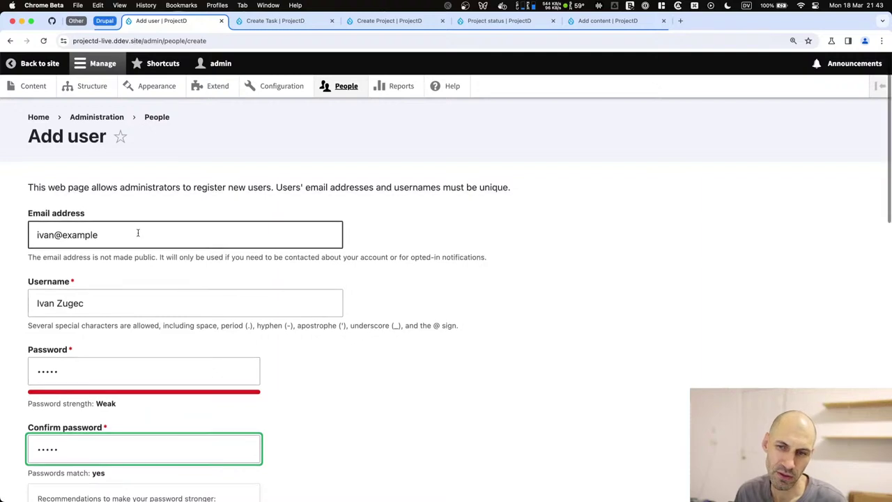
pyautogui.scroll(-10, 138, 231)
pyautogui.click(79, 256)
# Submit the account, then append .com to fix the invalid e-mail and resubmit.
pyautogui.scroll(-6, 76, 348)
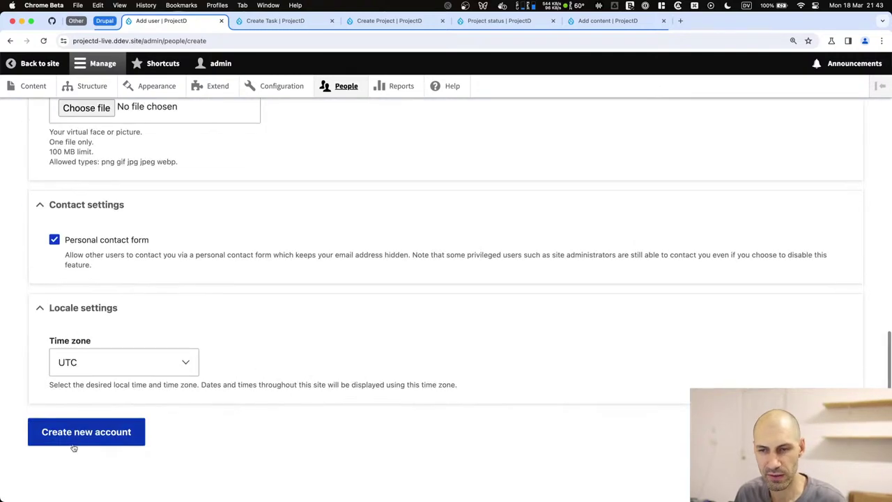
pyautogui.click(76, 444)
pyautogui.click(113, 329)
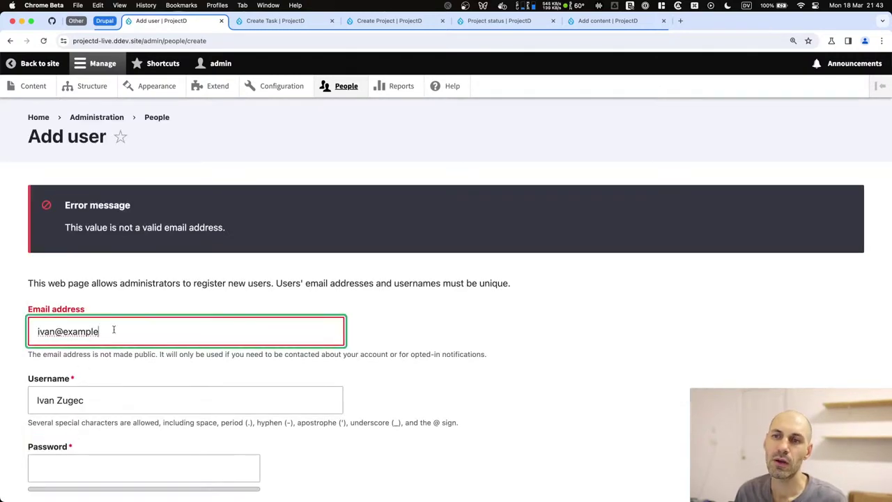
pyautogui.write('.com')
pyautogui.scroll(-15, 119, 283)
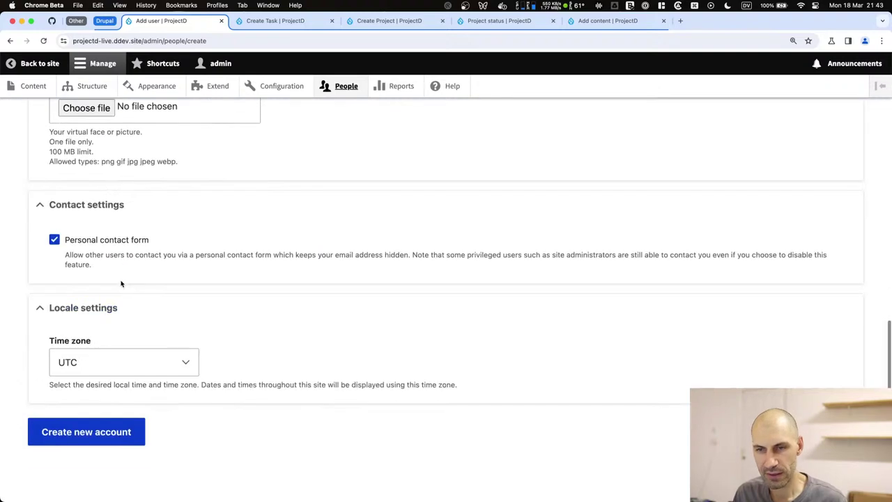
pyautogui.click(116, 444)
# Re-enter the matching password and confirmation and create the new account.
pyautogui.scroll(4, 120, 428)
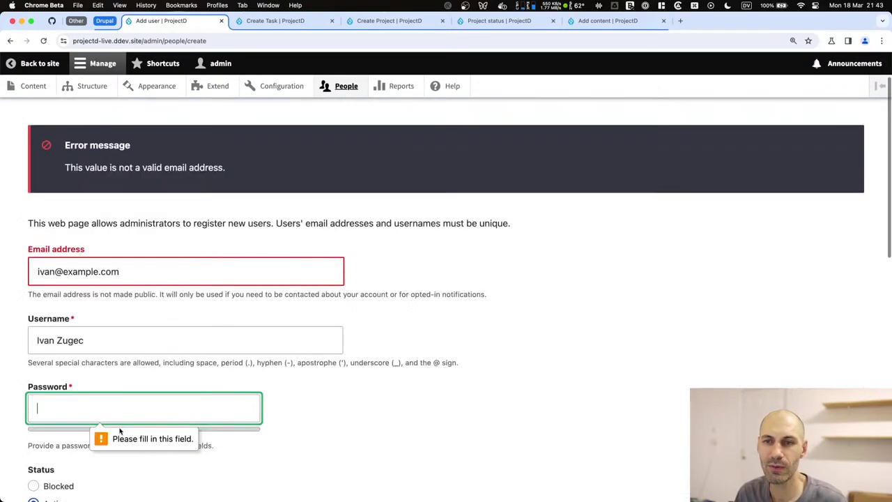
pyautogui.write('admin')
pyautogui.press('Tab')
pyautogui.write('admi')
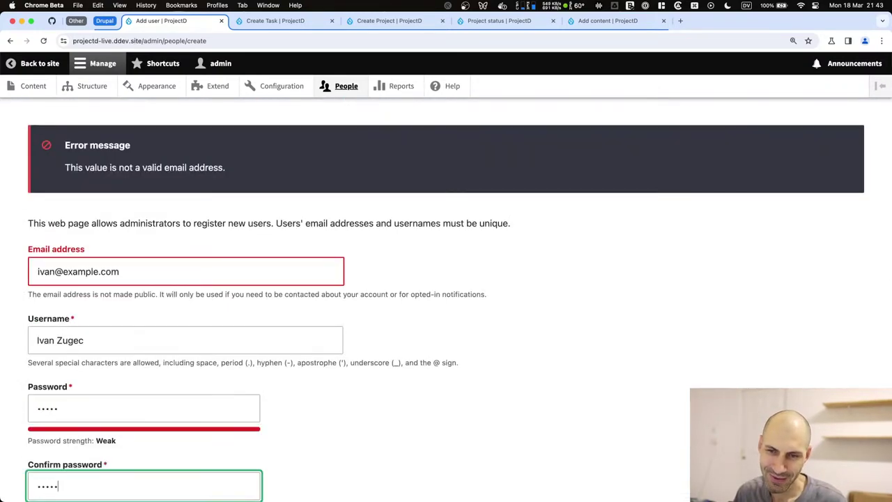
pyautogui.write('n')
pyautogui.scroll(-15, 159, 384)
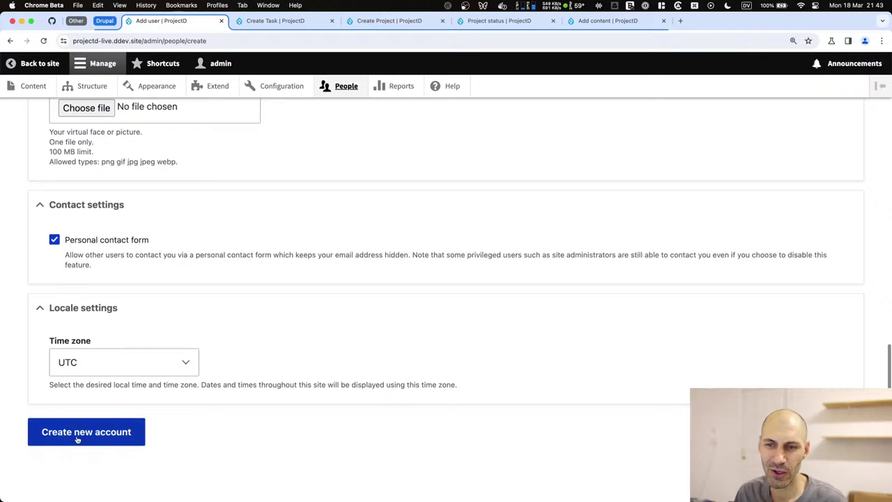
pyautogui.click(76, 439)
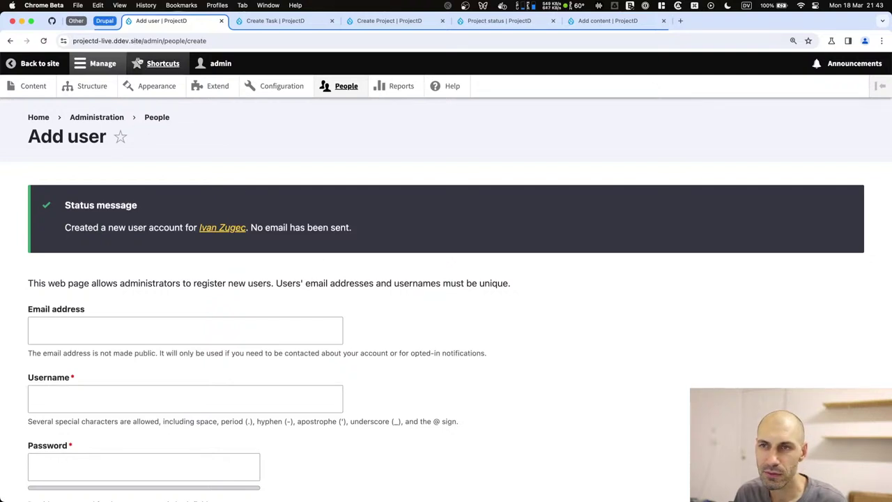
# Reach a blank Create Project form through Content > + Add content > Project.
pyautogui.click(240, 27)
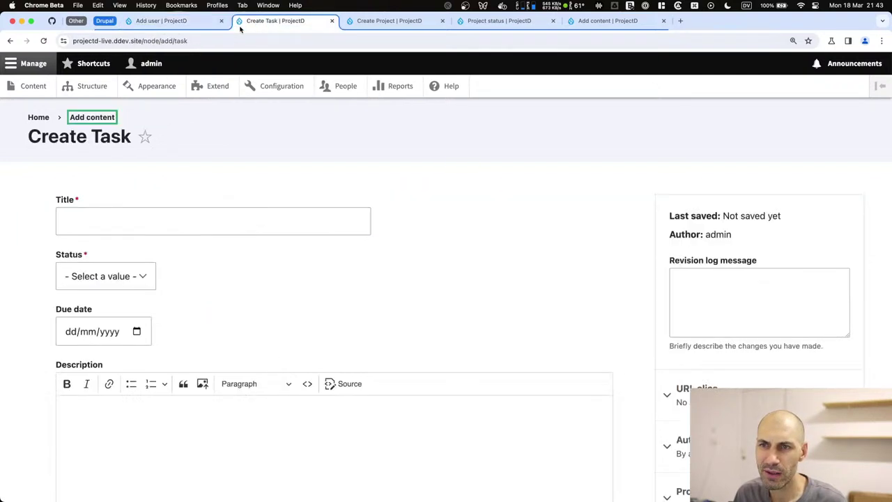
pyautogui.click(38, 117)
pyautogui.scroll(-1, 148, 254)
pyautogui.scroll(1, 148, 253)
pyautogui.click(31, 86)
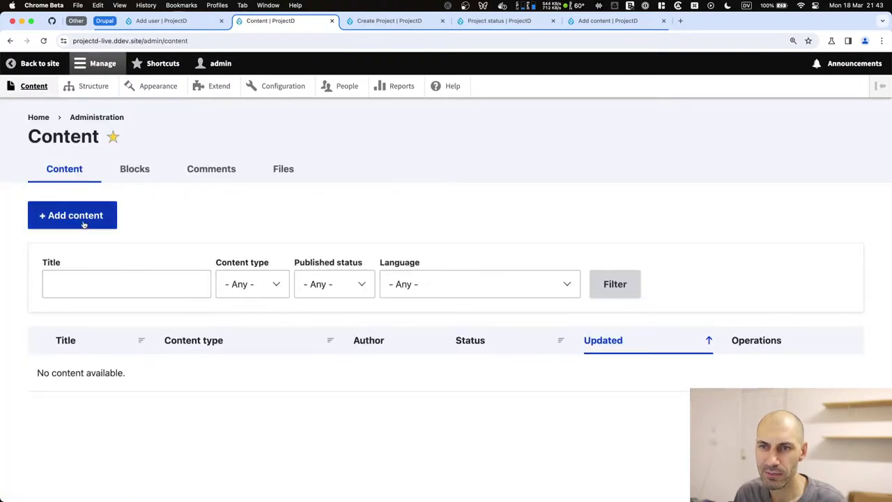
pyautogui.click(96, 214)
pyautogui.click(74, 295)
pyautogui.click(130, 221)
pyautogui.scroll(-1, 180, 276)
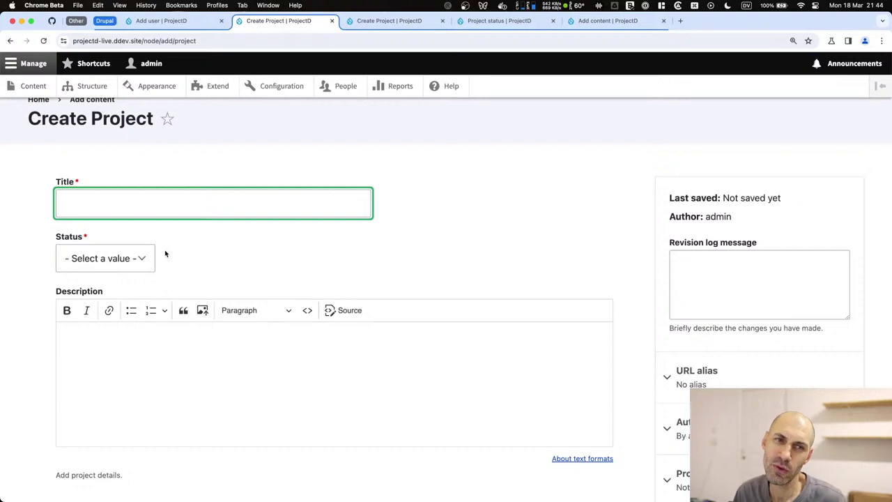
pyautogui.press('super+Tab')
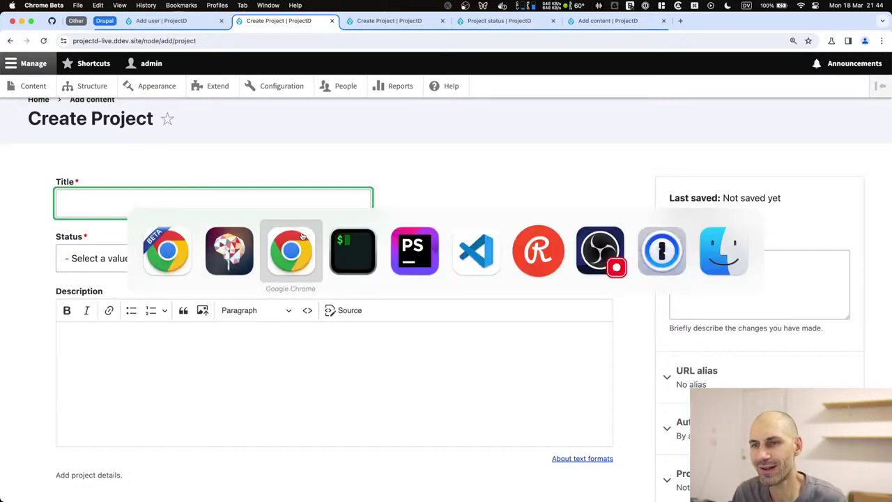
# Bring Typing Mind forward and start a chat with the Software Developer character.
pyautogui.press('super+Tab')
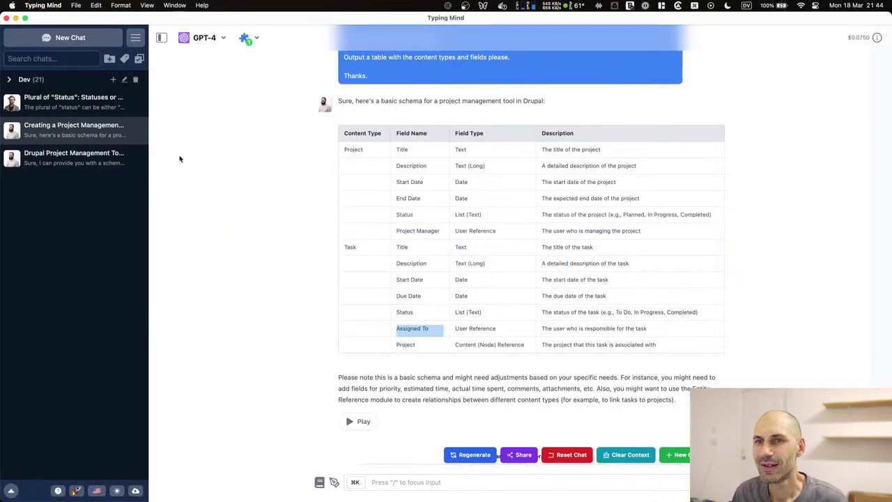
pyautogui.press('super+shift+o')
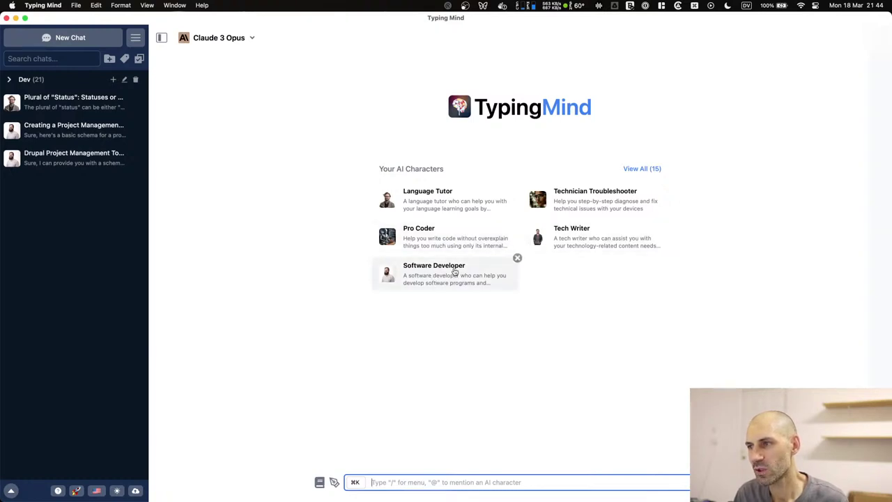
pyautogui.click(457, 272)
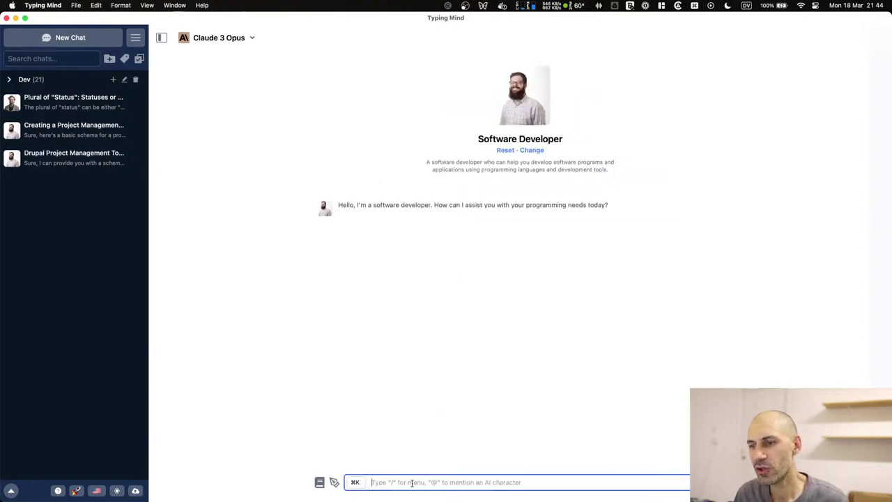
pyautogui.write('Create you giv e')
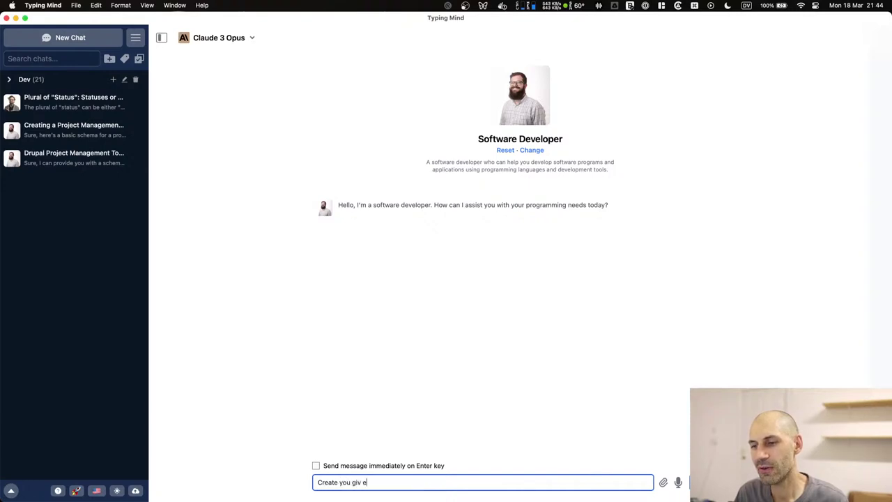
pyautogui.write('mome')
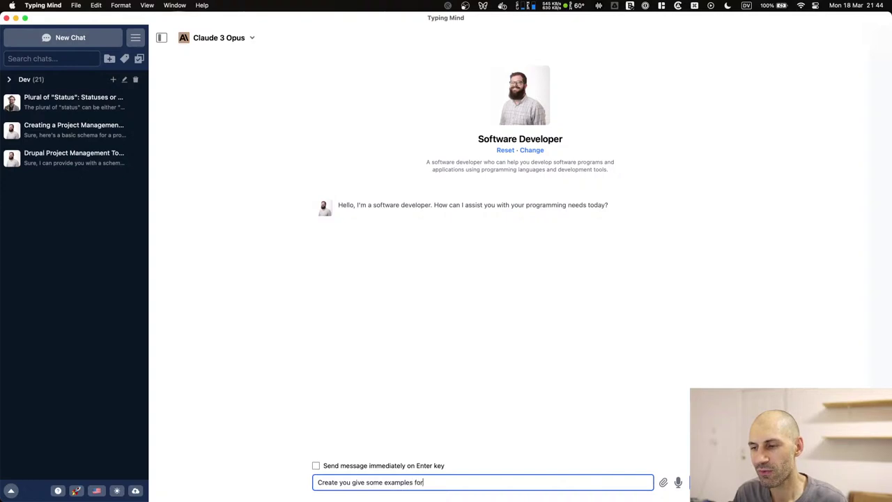
# Send a request for test project ideas and assigned tasks, signed off 'Ps, thanks'.
pyautogui.press('super+a')
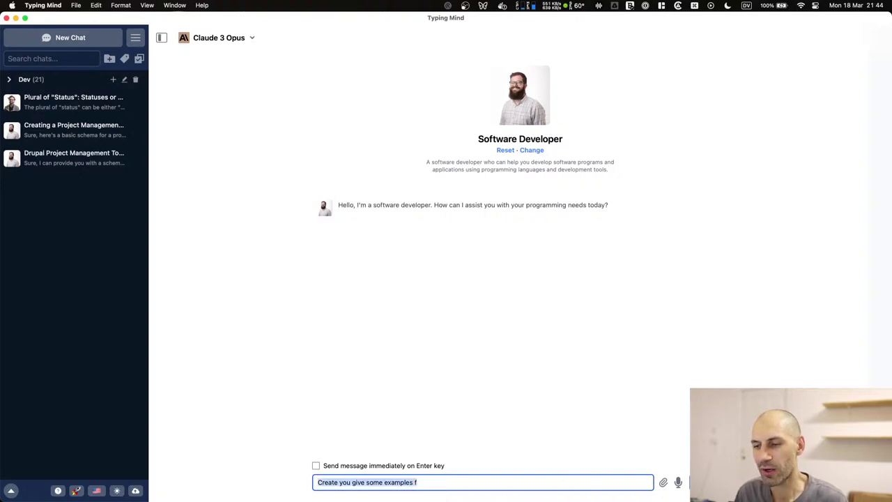
pyautogui.write('Pleas, gi')
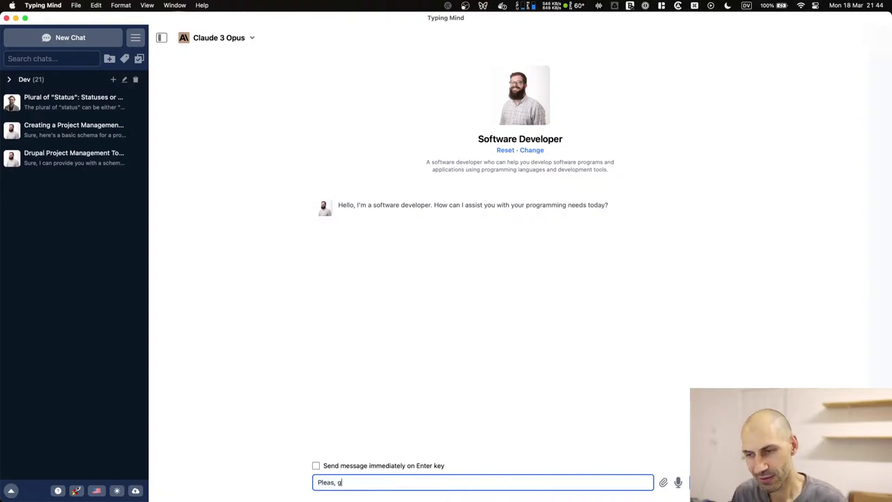
pyautogui.write('give me some ')
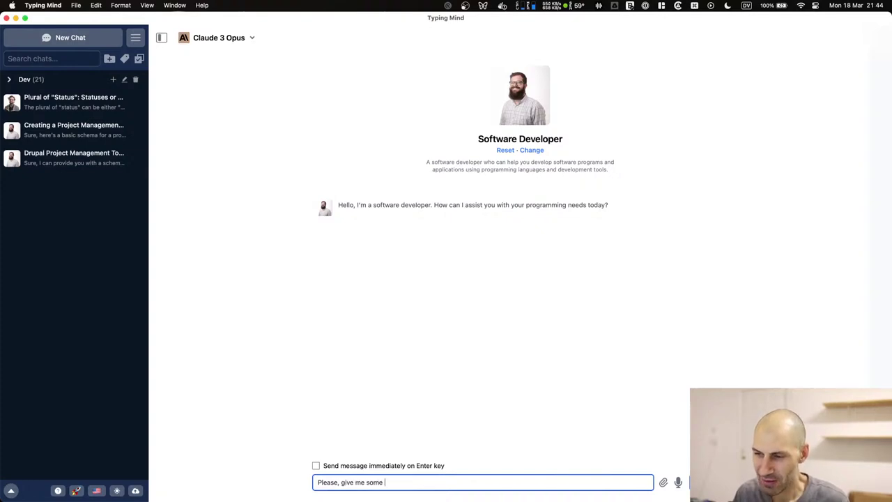
pyautogui.write('test data.')
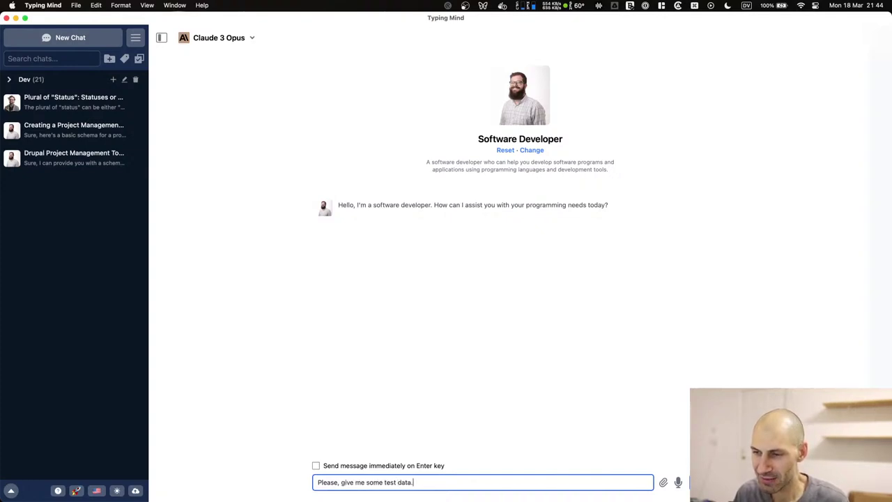
pyautogui.press('Return')
pyautogui.press('Return')
pyautogui.write('I need so')
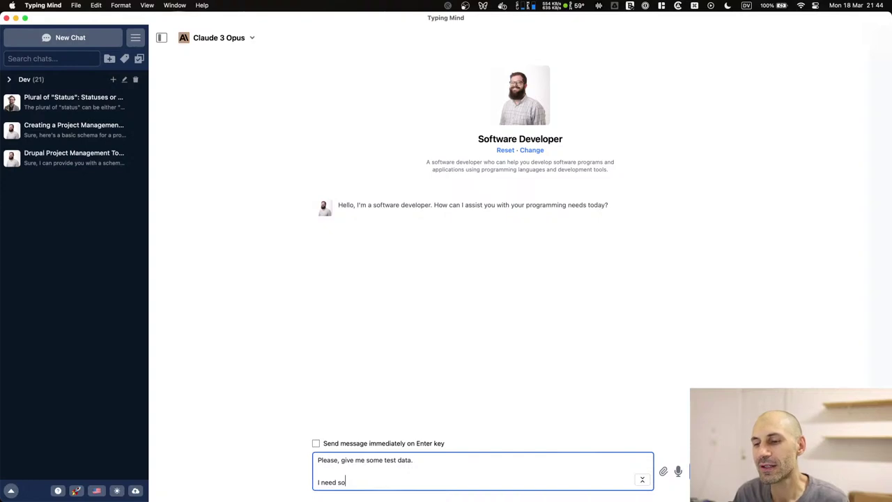
pyautogui.write('me toest Pr')
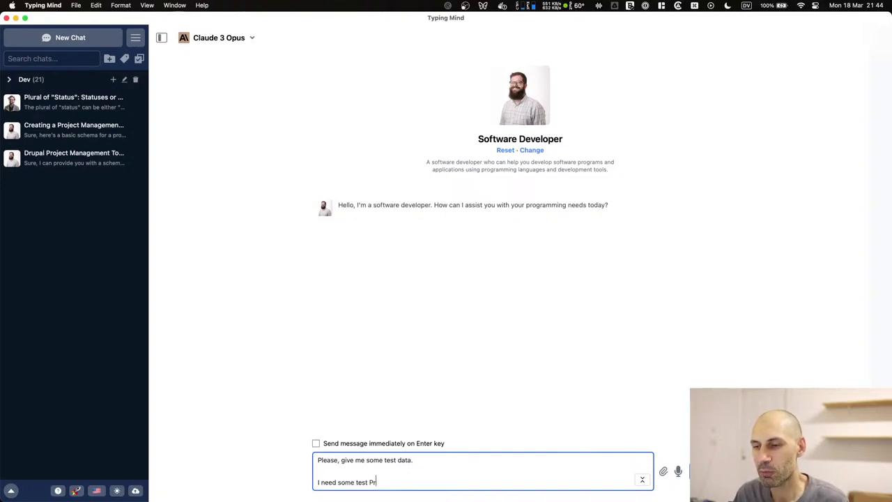
pyautogui.write('oject ideas')
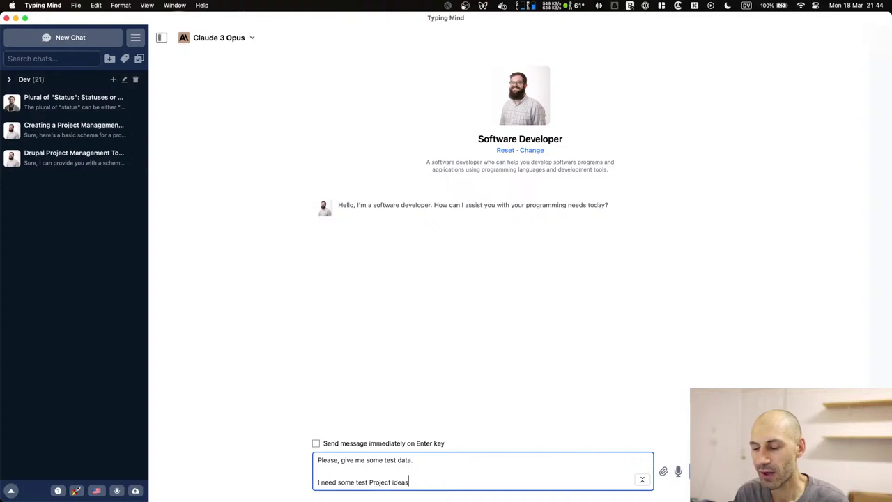
pyautogui.write(' and tasks')
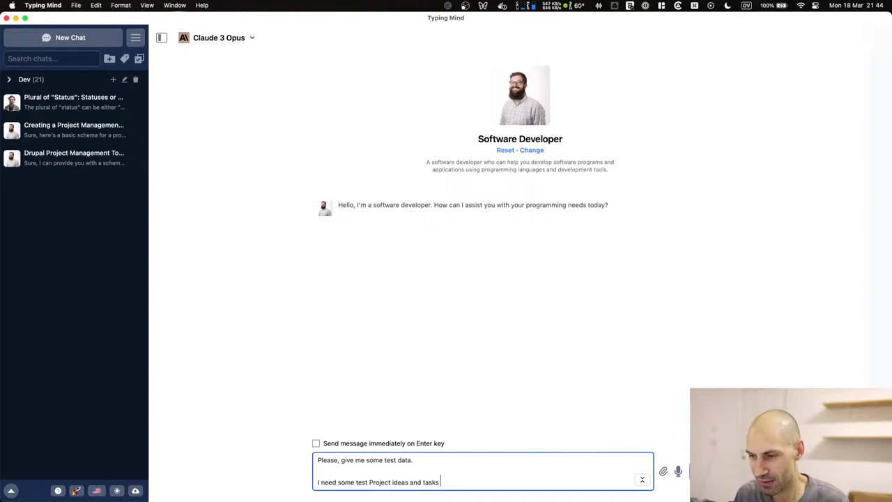
pyautogui.write(" that 'll")
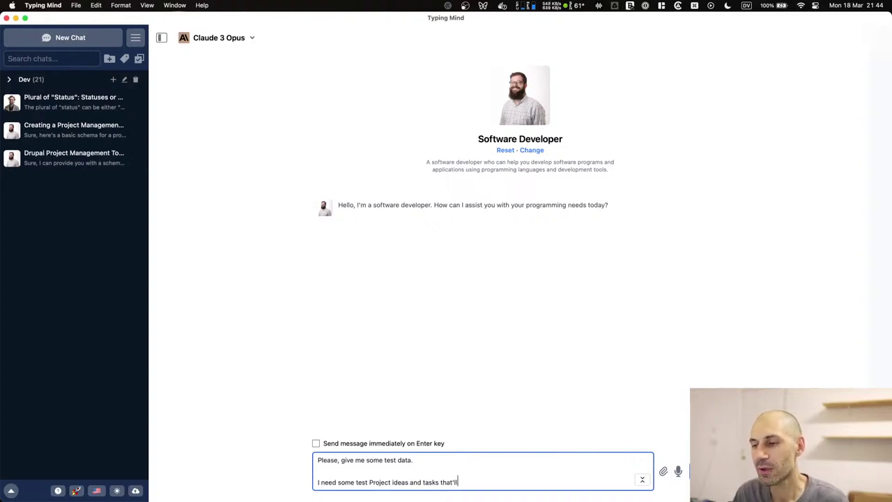
pyautogui.write(' be assigned to th')
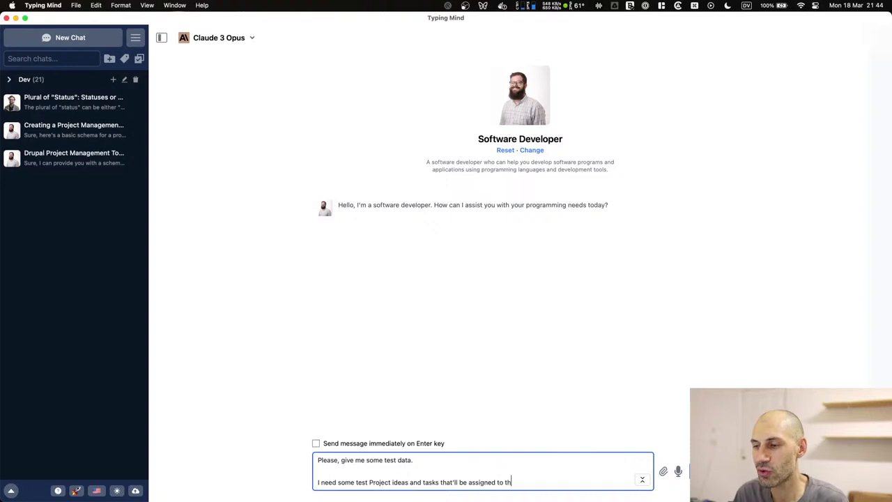
pyautogui.write('e project wi')
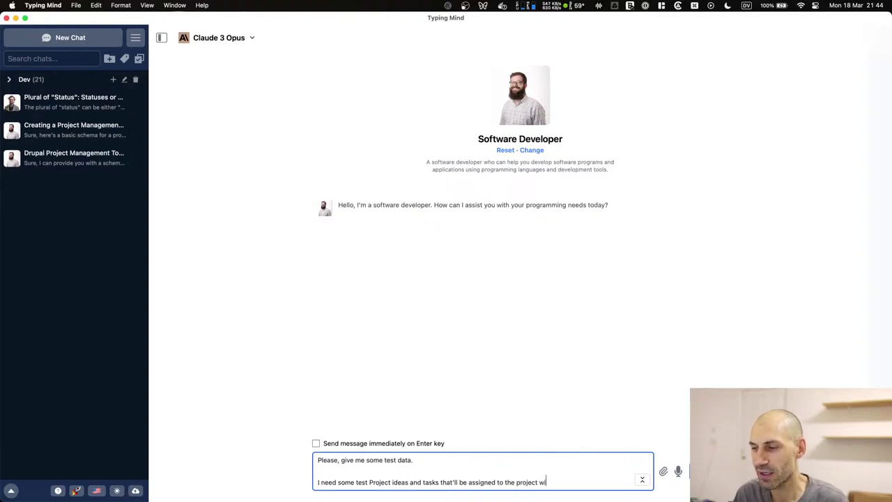
pyautogui.write('th a few ideas ')
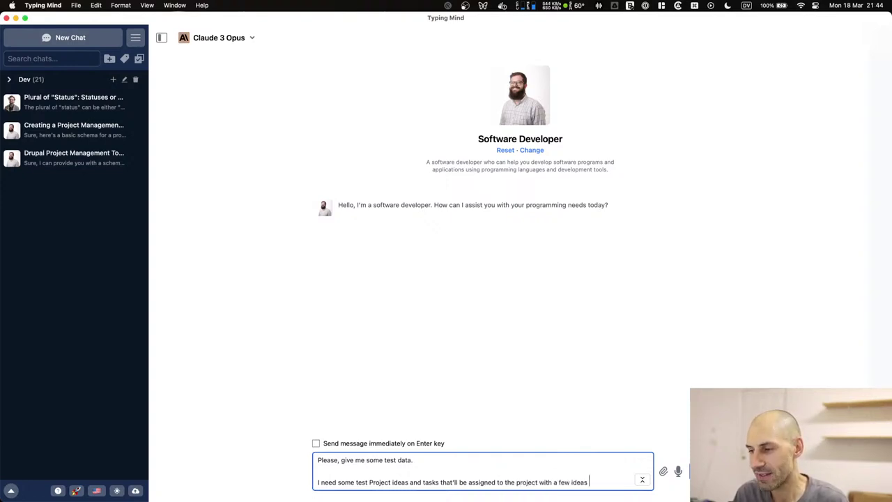
pyautogui.write('for a live stream.')
pyautogui.press('Return')
pyautogui.press('Return')
pyautogui.write('Ps, th')
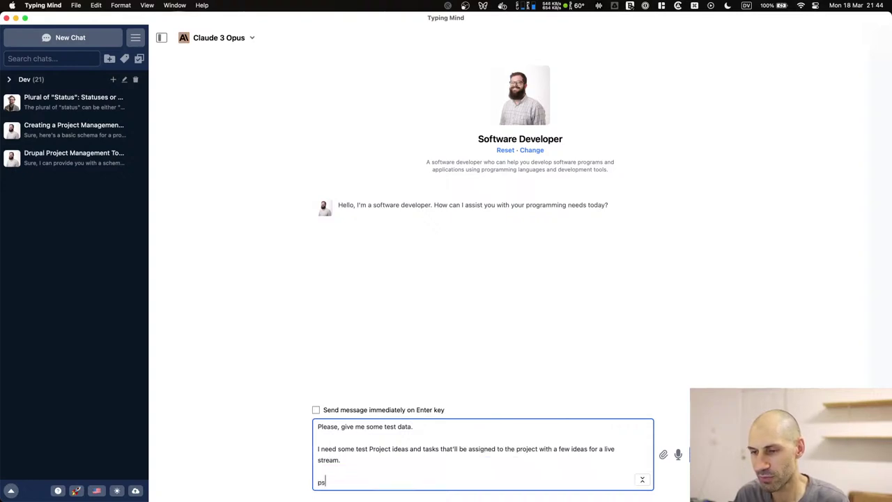
pyautogui.write('anks')
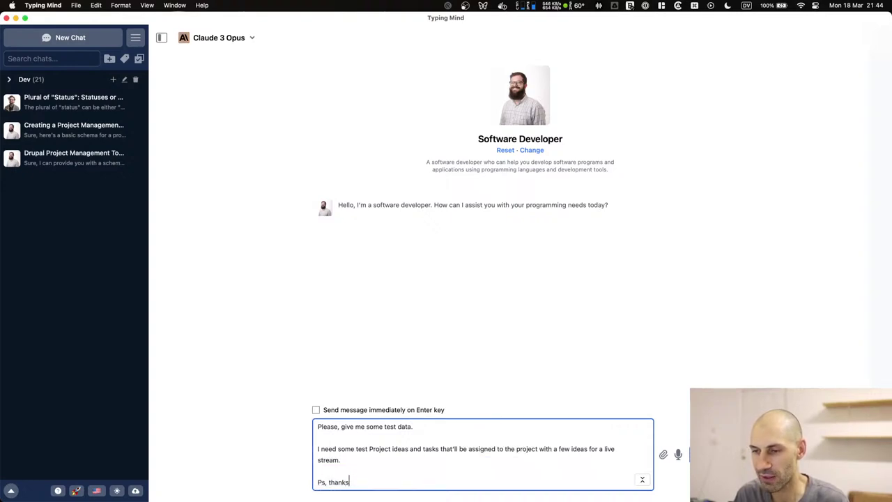
pyautogui.press('super+Return')
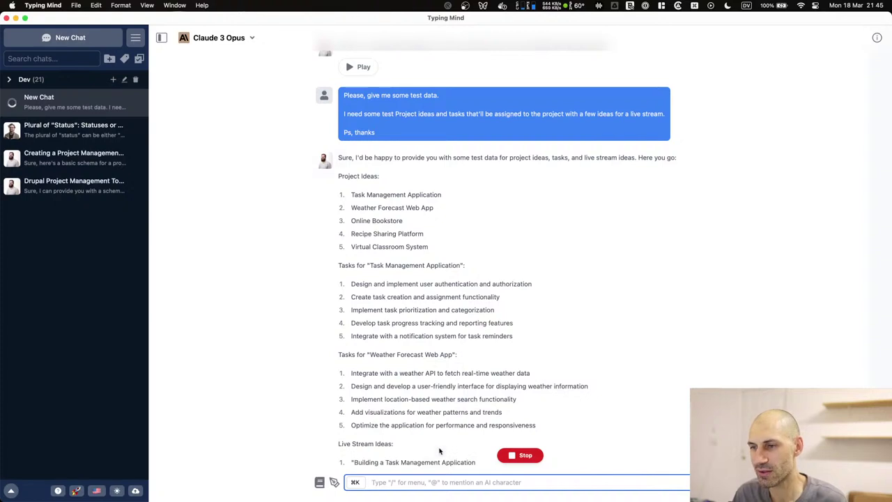
# Review Claude's reply, highlighting the Live Stream Ideas heading and the sent request.
pyautogui.click(456, 185)
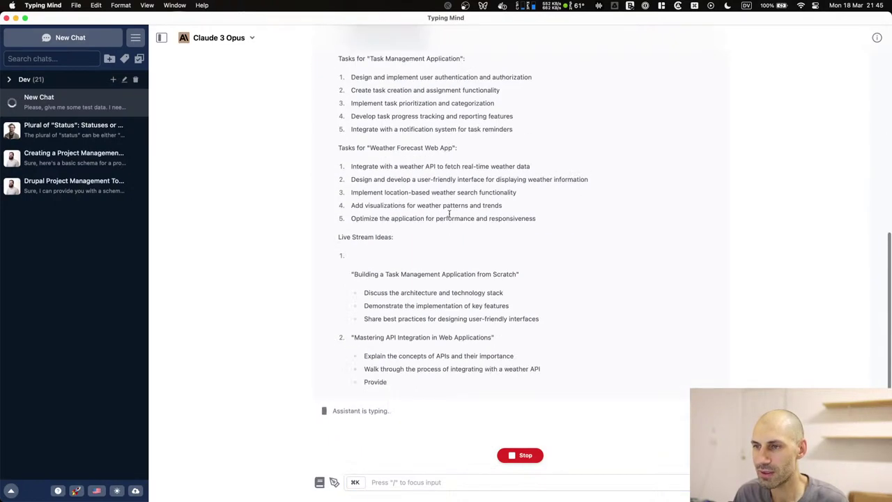
pyautogui.moveTo(342, 237); pyautogui.dragTo(398, 239)
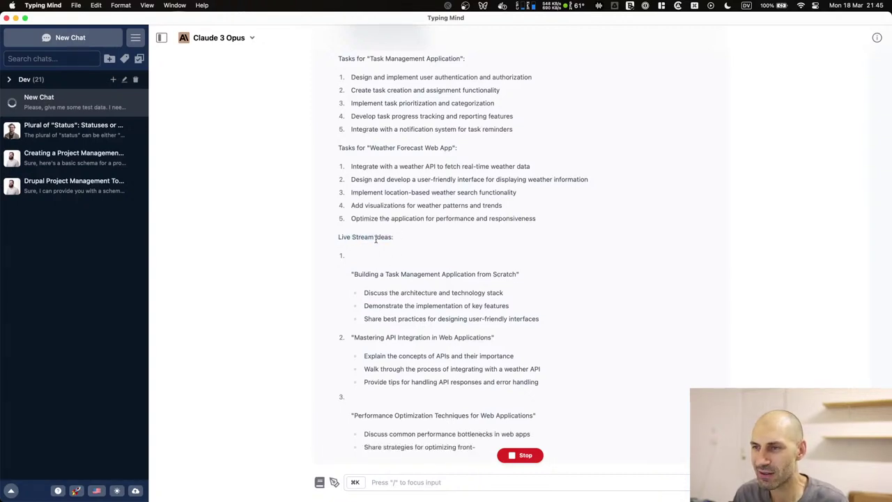
pyautogui.moveTo(405, 237); pyautogui.dragTo(338, 237)
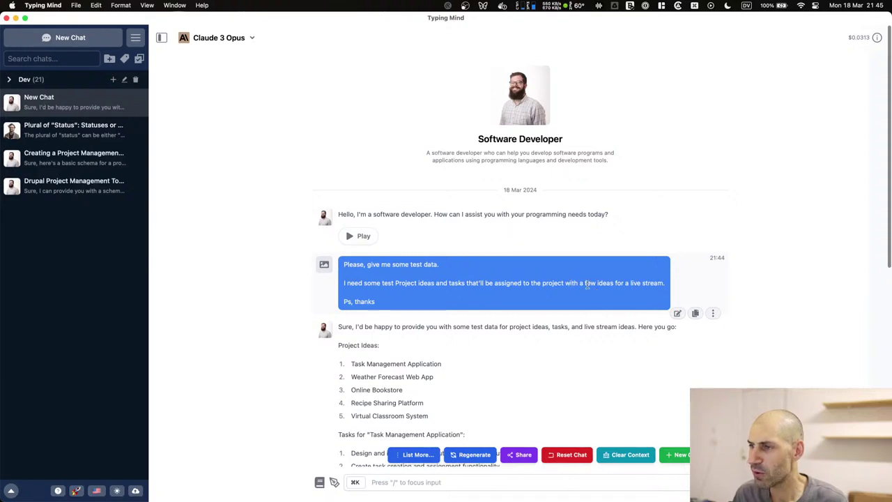
pyautogui.moveTo(666, 287); pyautogui.dragTo(554, 282)
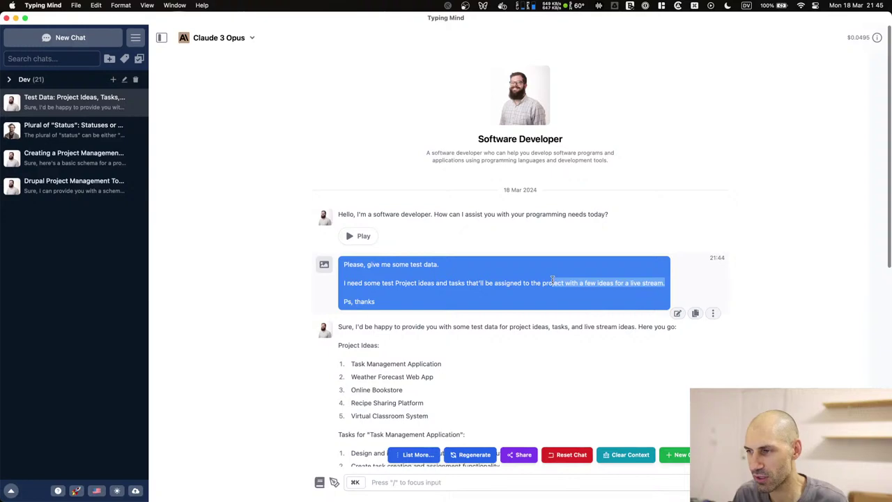
pyautogui.tripleClick(553, 282)
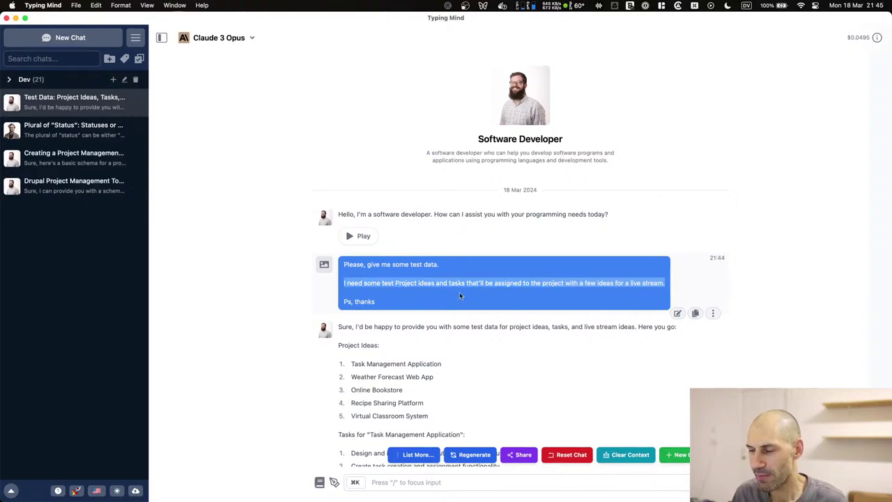
pyautogui.scroll(-5, 507, 179)
pyautogui.scroll(-8, 558, 230)
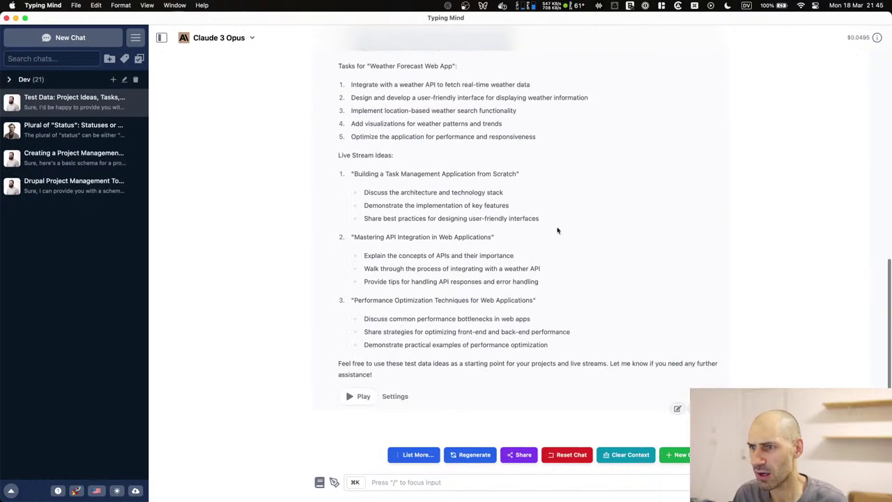
pyautogui.scroll(3, 395, 298)
# Select the 'Task Management Application' project name in the reply.
pyautogui.moveTo(330, 287); pyautogui.dragTo(528, 284)
pyautogui.click(458, 279)
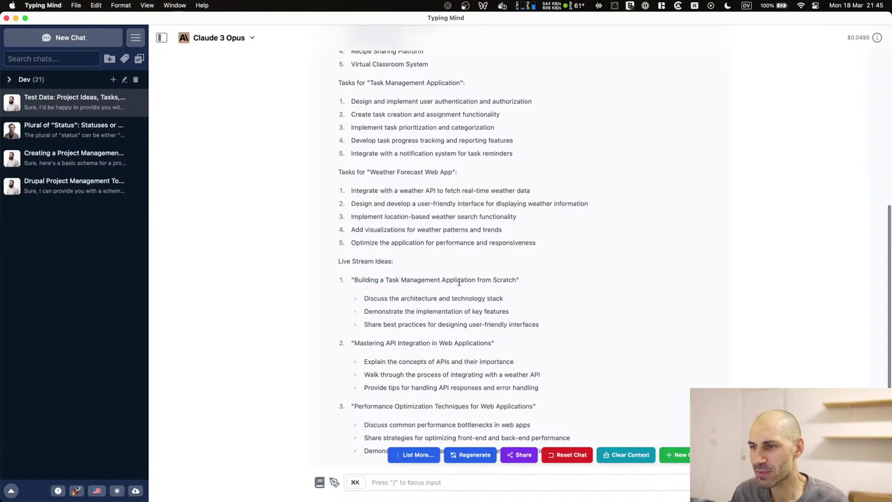
pyautogui.moveTo(370, 299); pyautogui.dragTo(464, 300)
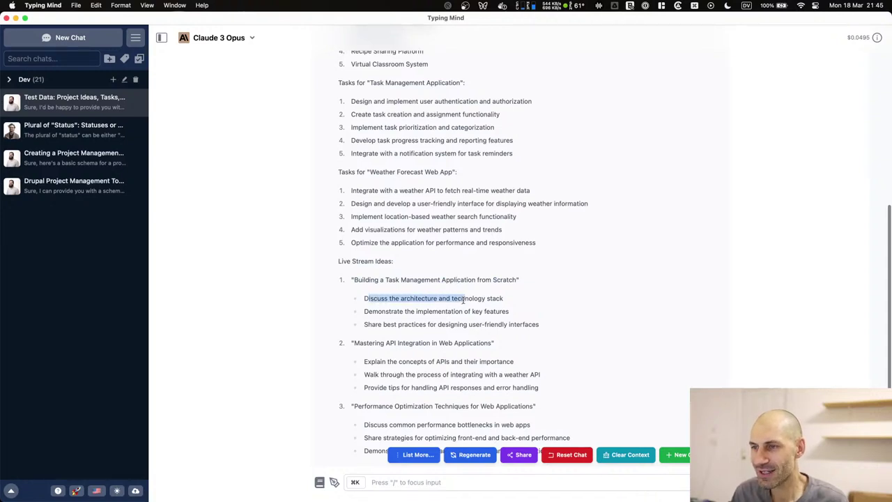
pyautogui.scroll(5, 464, 300)
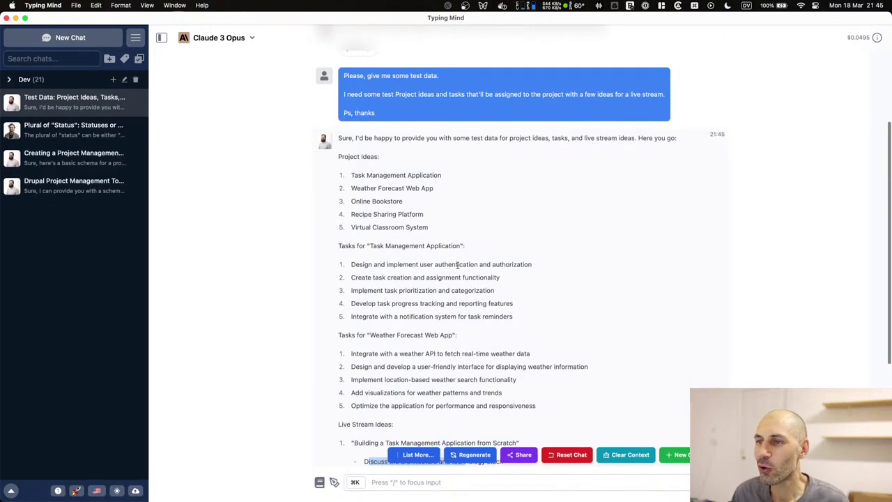
pyautogui.scroll(-3, 452, 268)
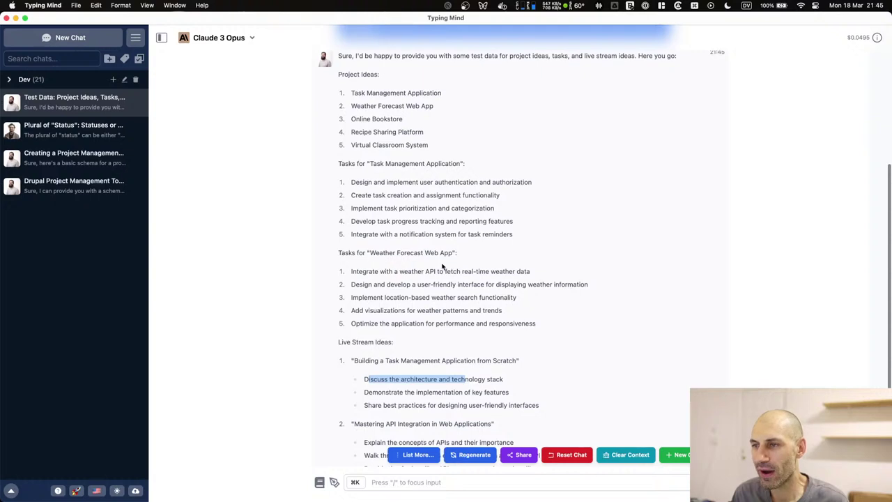
pyautogui.moveTo(454, 254); pyautogui.dragTo(368, 255)
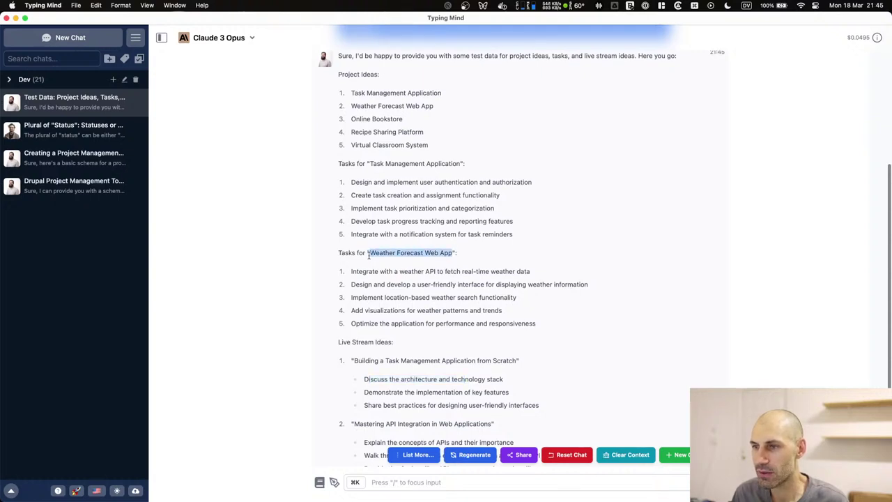
pyautogui.moveTo(460, 164); pyautogui.dragTo(370, 165)
pyautogui.press('super+c')
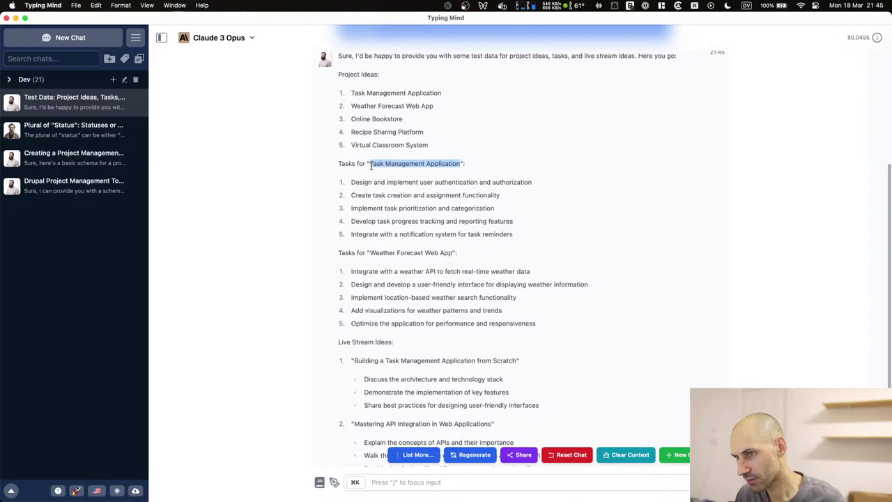
# Paste 'Task Management Application' as the Drupal project title and set Status to To Do.
pyautogui.press('super+Tab')
pyautogui.press('super+Tab')
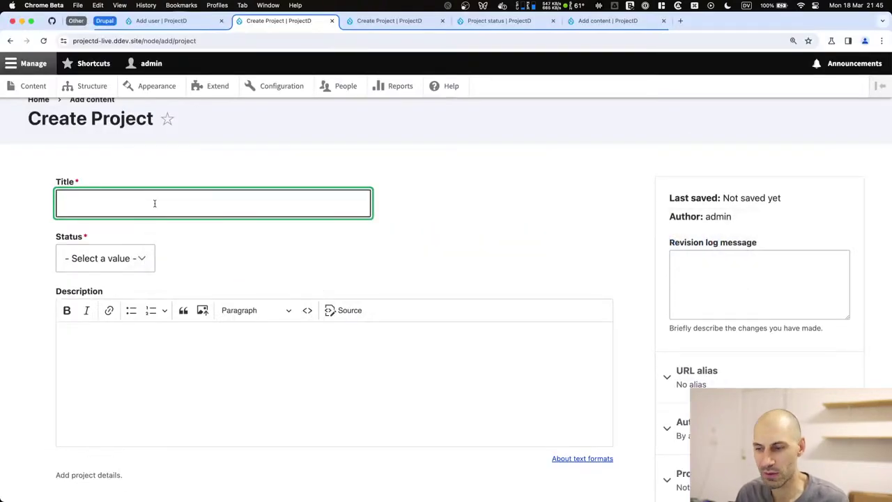
pyautogui.press('super+v')
pyautogui.click(125, 258)
pyautogui.click(128, 274)
pyautogui.click(217, 201)
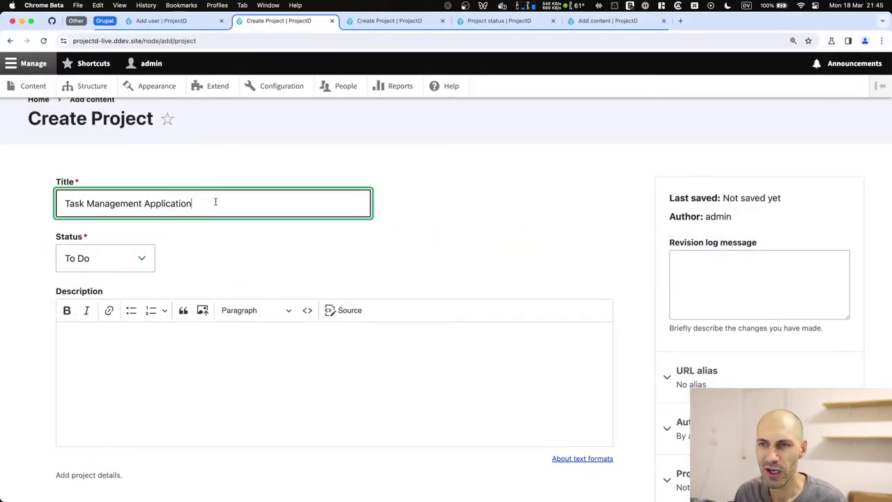
pyautogui.press('super+Tab')
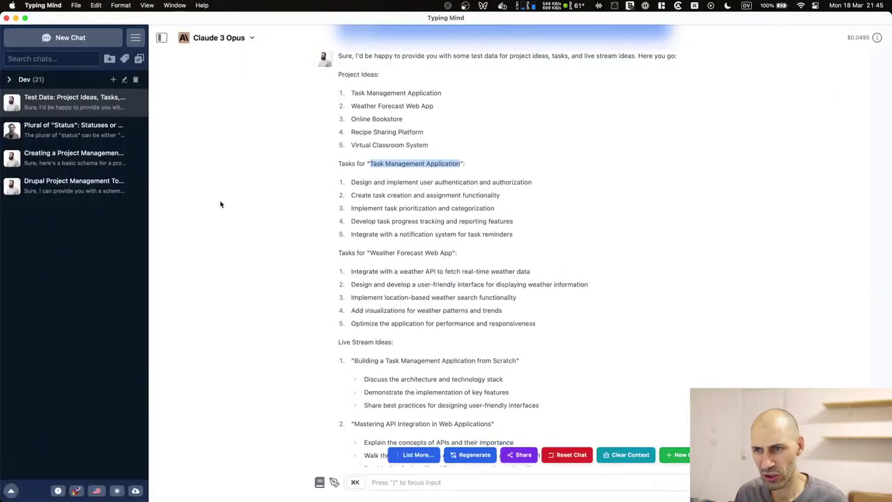
# Ask Claude for description text for the "Task Management Application" project.
pyautogui.doubleClick(395, 163)
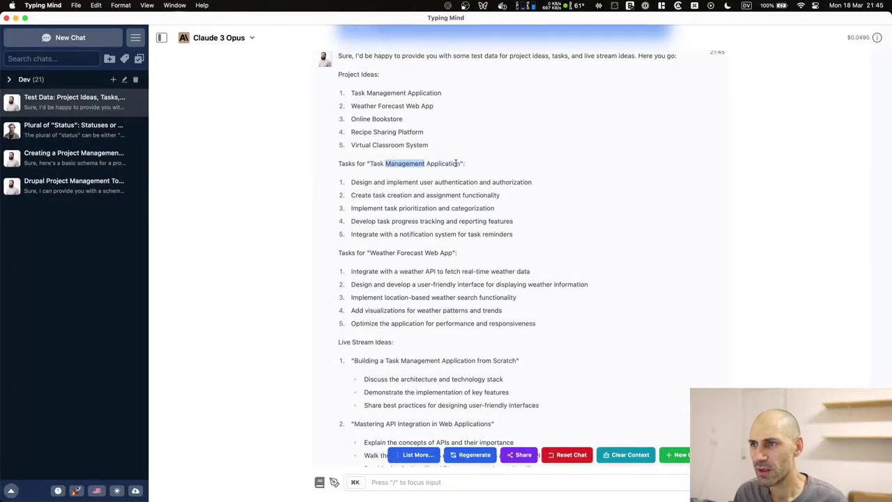
pyautogui.click(460, 163)
pyautogui.scroll(-5, 418, 340)
pyautogui.scroll(3, 419, 340)
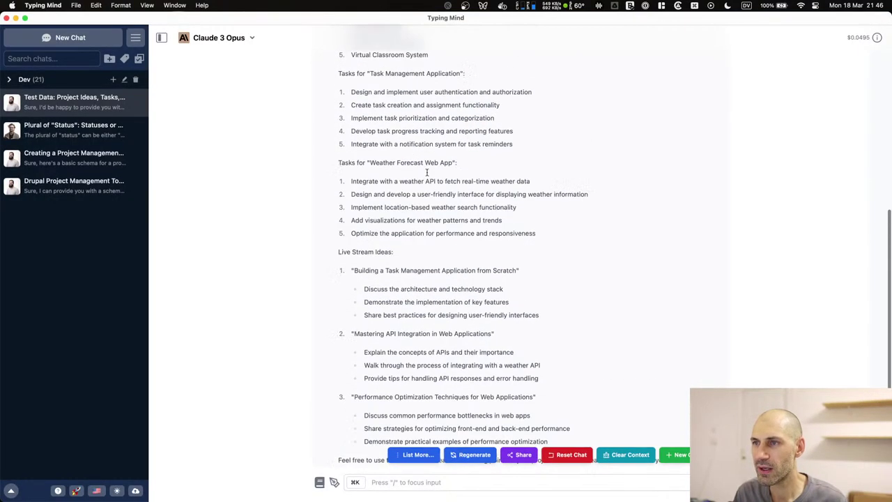
pyautogui.moveTo(460, 92); pyautogui.dragTo(370, 91)
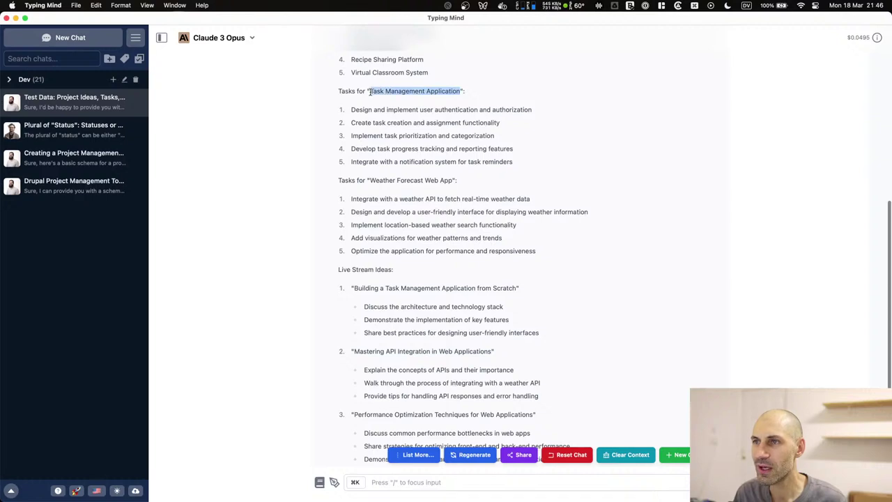
pyautogui.scroll(-3, 418, 418)
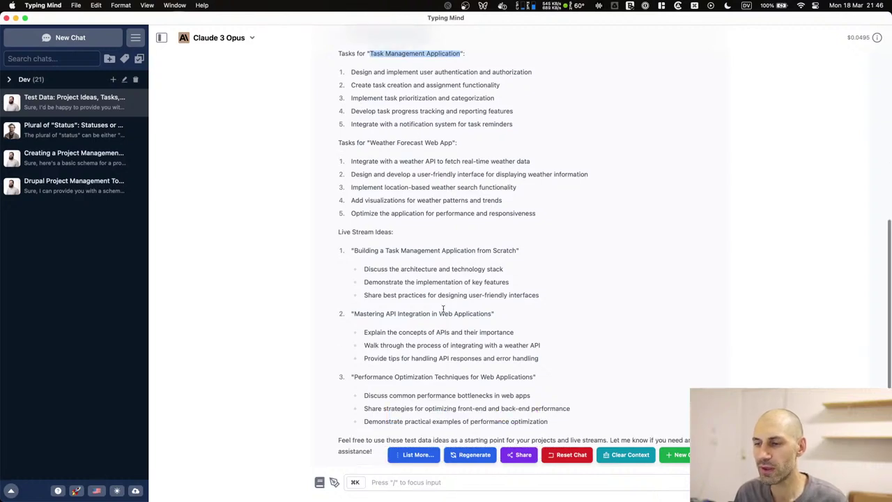
pyautogui.click(418, 482)
pyautogui.write('Givme')
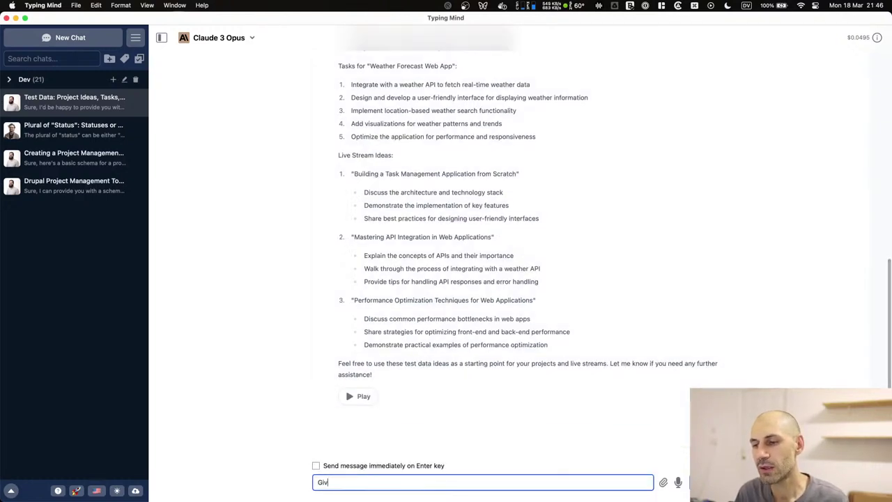
pyautogui.press('BackSpace')
pyautogui.press('BackSpace')
pyautogui.press('BackSpace')
pyautogui.press('BackSpace')
pyautogui.write('ive me som')
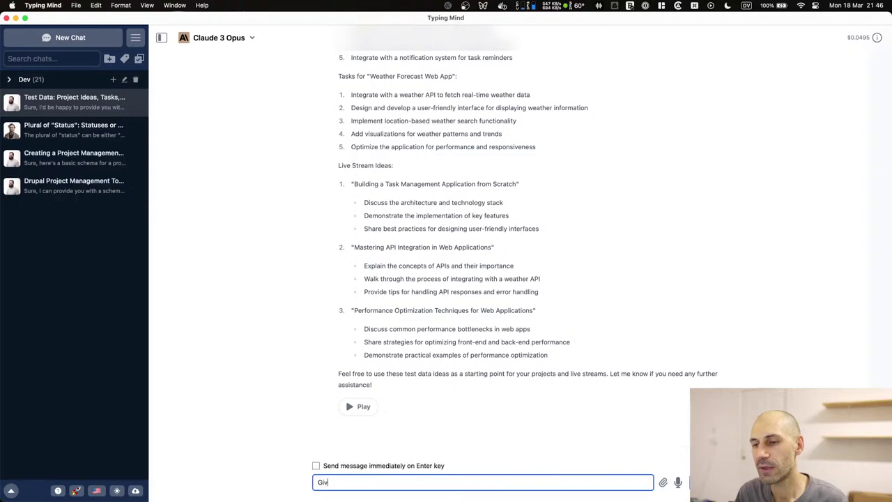
pyautogui.write('e descriptio')
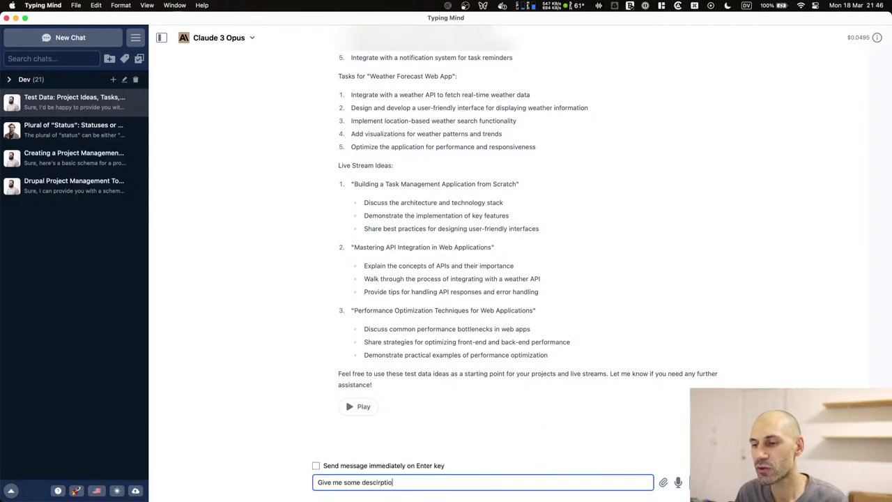
pyautogui.write('n text as ')
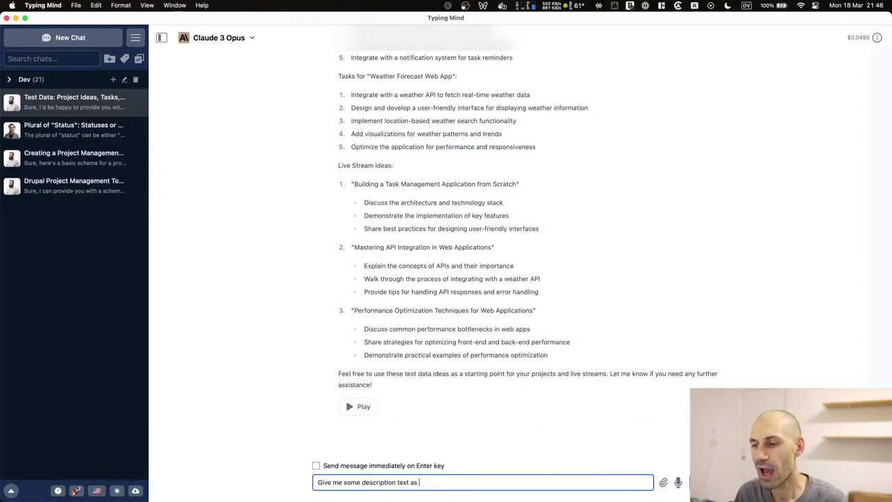
pyautogui.write('well pleas for the "Task Management Application')
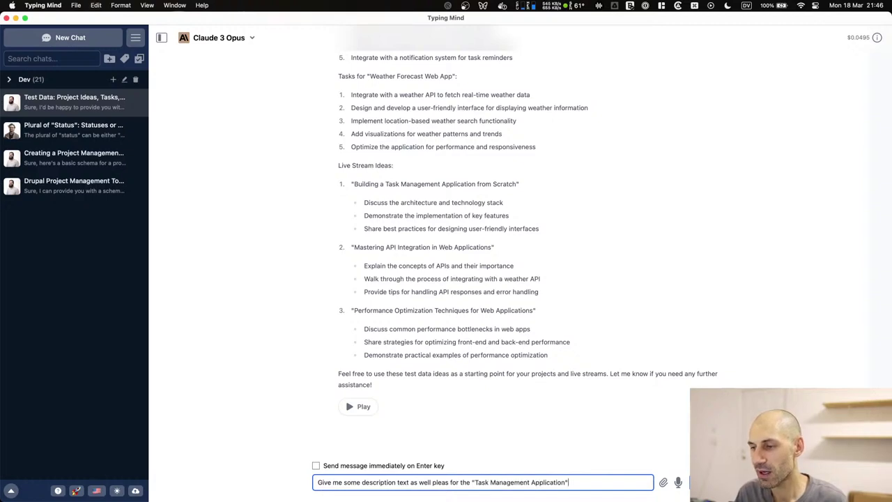
pyautogui.press('Return')
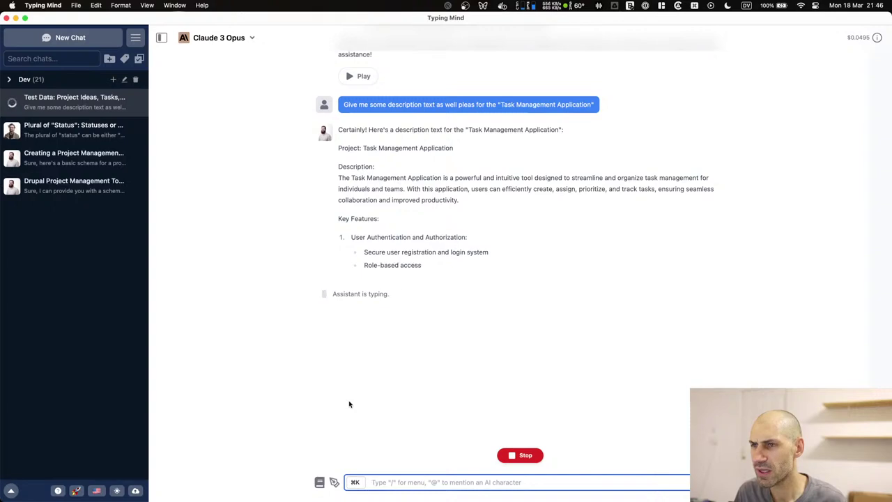
# Copy the project description paragraph from Claude's reply.
pyautogui.tripleClick(385, 192)
pyautogui.rightClick(386, 191)
pyautogui.click(397, 233)
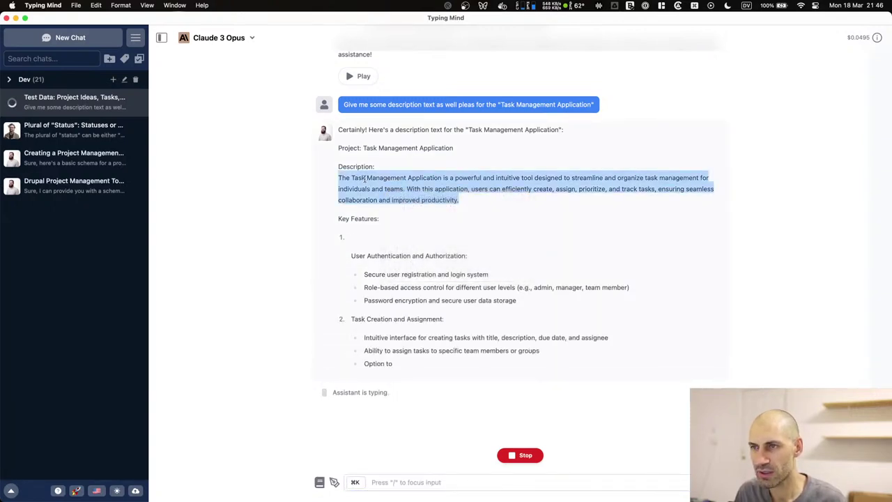
pyautogui.press('super+Tab')
# Paste the description, keep Status To Do and save the Task Management Application project.
pyautogui.click(143, 349)
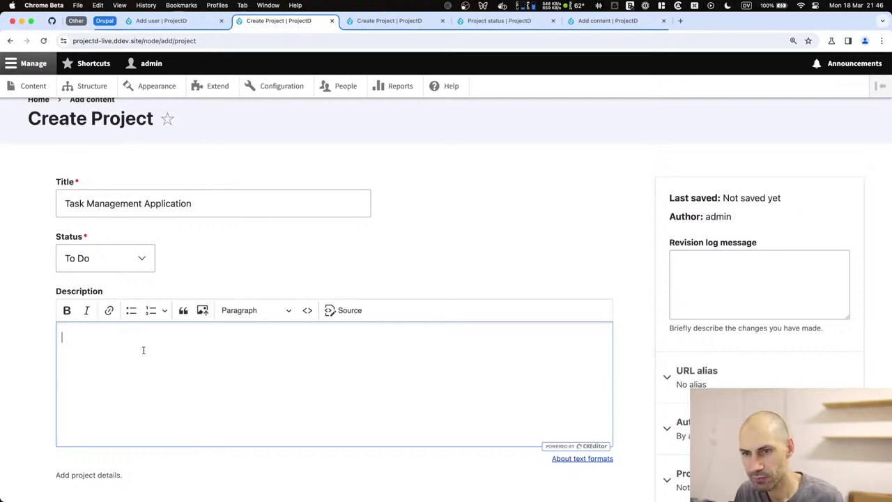
pyautogui.press('super+v')
pyautogui.scroll(-2, 157, 359)
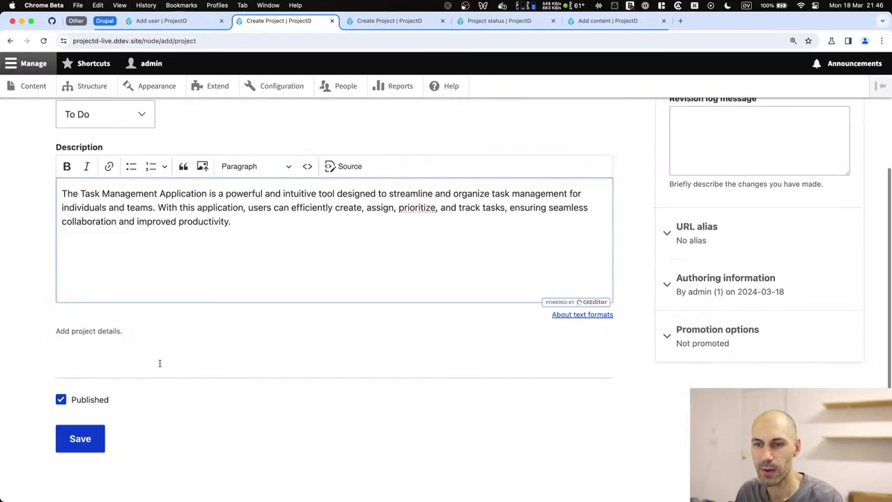
pyautogui.scroll(3, 122, 300)
pyautogui.click(131, 276)
pyautogui.click(131, 276)
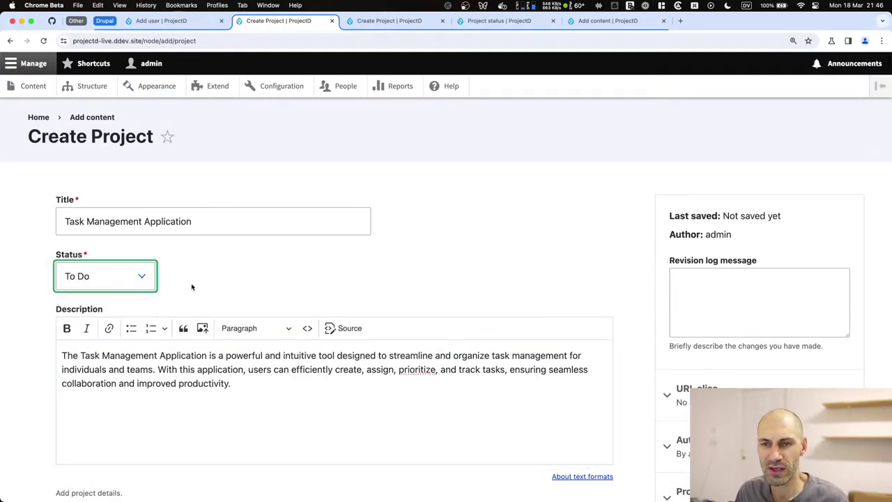
pyautogui.scroll(-3, 192, 289)
pyautogui.click(68, 431)
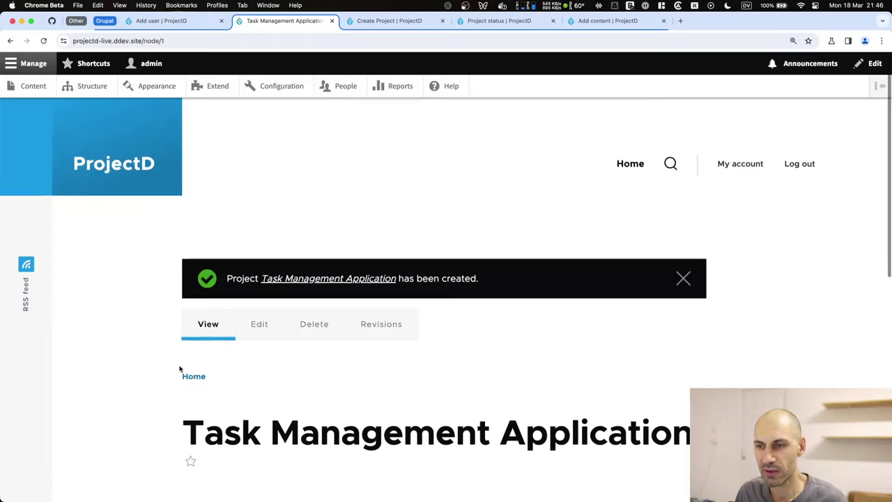
# Start a new Task via Content > + Add content and set its status to To Do.
pyautogui.scroll(-3, 181, 369)
pyautogui.scroll(-1, 262, 347)
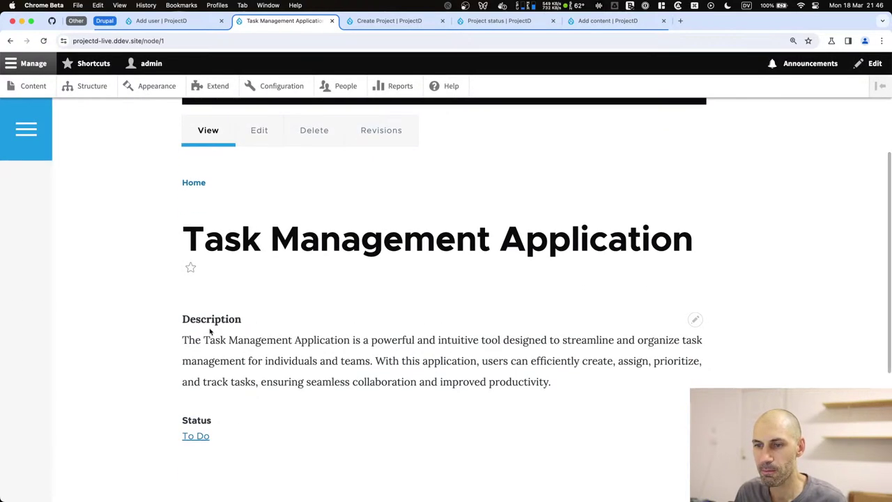
pyautogui.scroll(-2, 202, 356)
pyautogui.scroll(2, 213, 342)
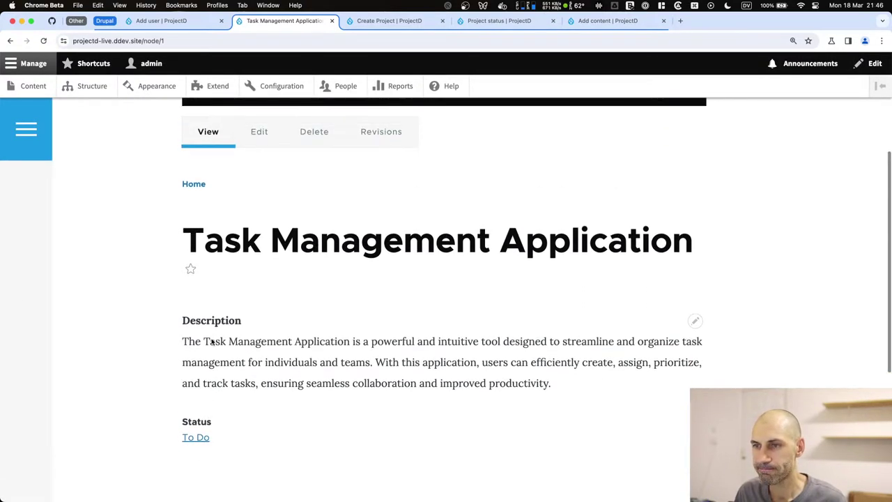
pyautogui.click(31, 86)
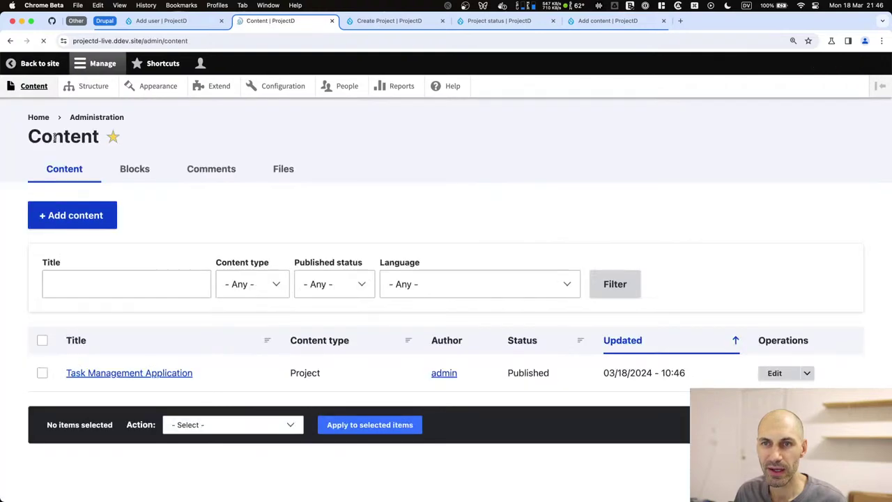
pyautogui.click(84, 212)
pyautogui.click(66, 343)
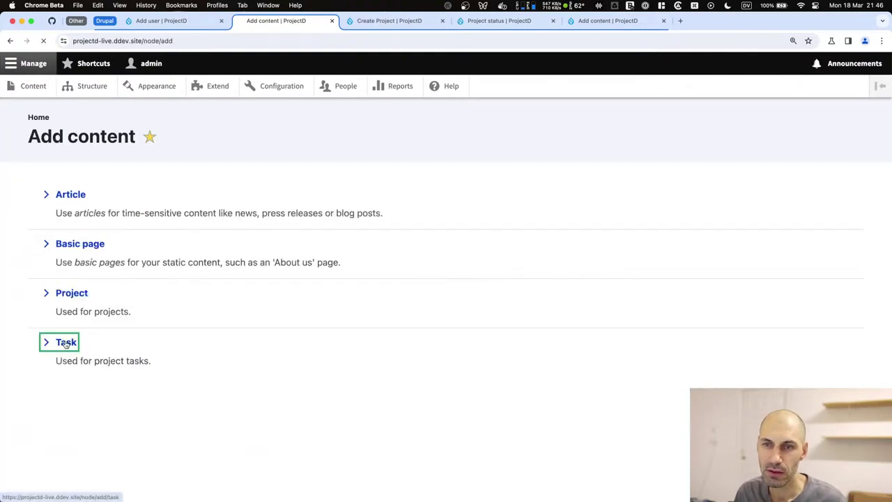
pyautogui.click(129, 282)
pyautogui.click(125, 293)
# Copy the 'Task Creation and Assignment' heading and paste it as the new task's title.
pyautogui.press('super+Tab')
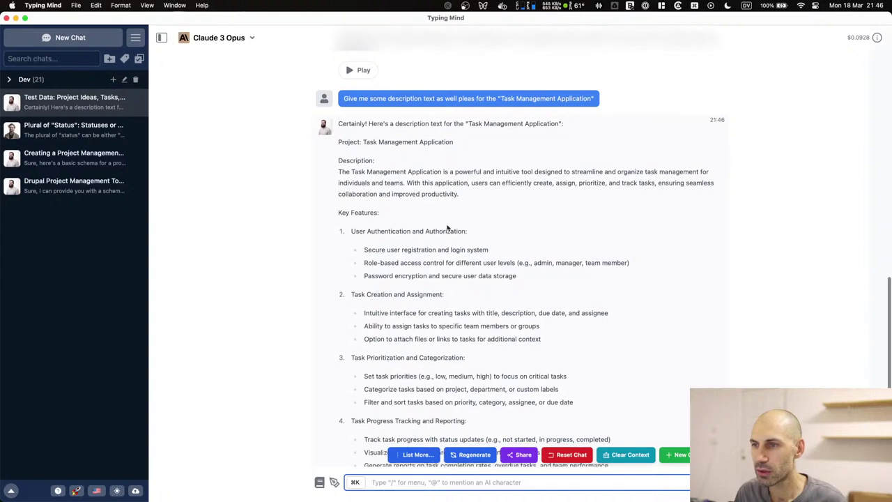
pyautogui.moveTo(467, 231); pyautogui.dragTo(351, 232)
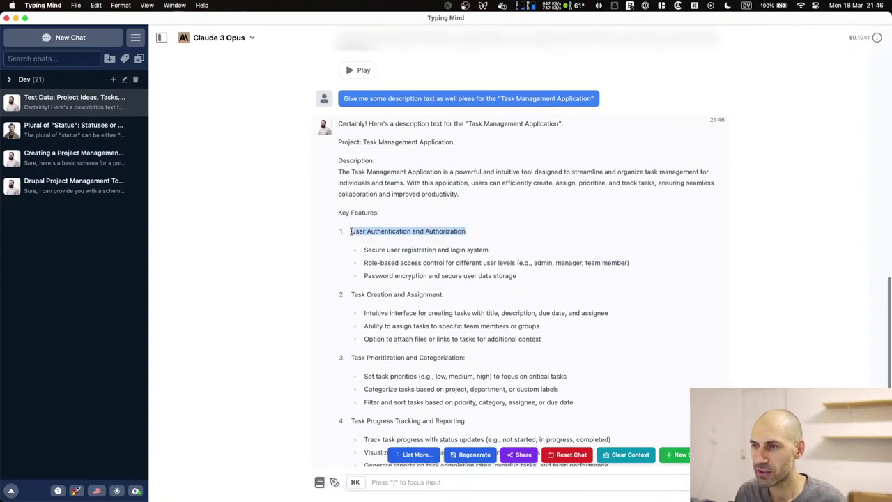
pyautogui.scroll(-5, 352, 247)
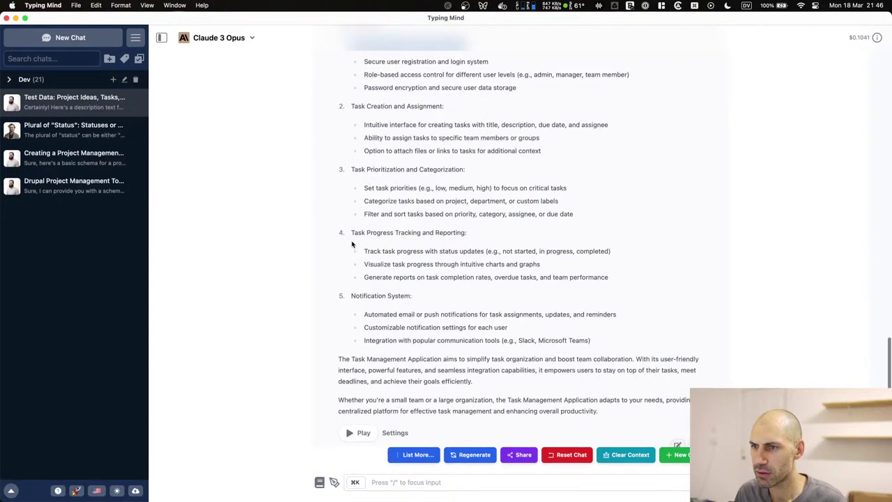
pyautogui.scroll(5, 352, 244)
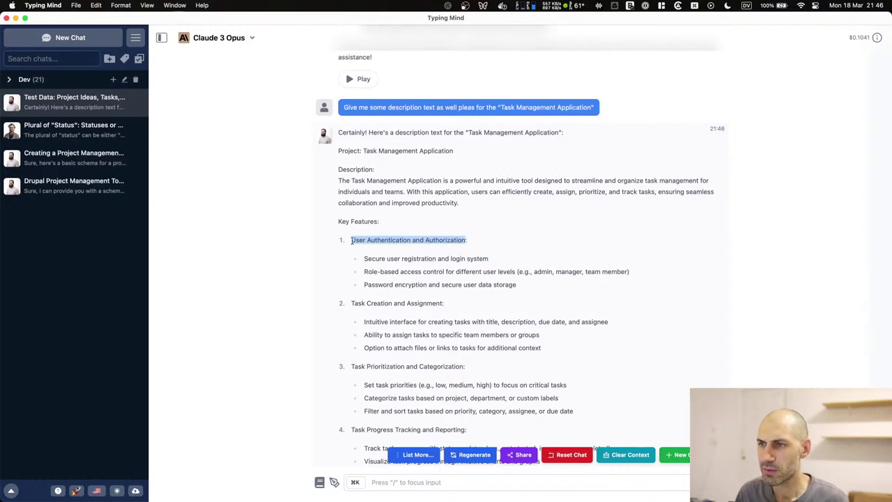
pyautogui.moveTo(444, 302); pyautogui.dragTo(349, 302)
pyautogui.press('super+c')
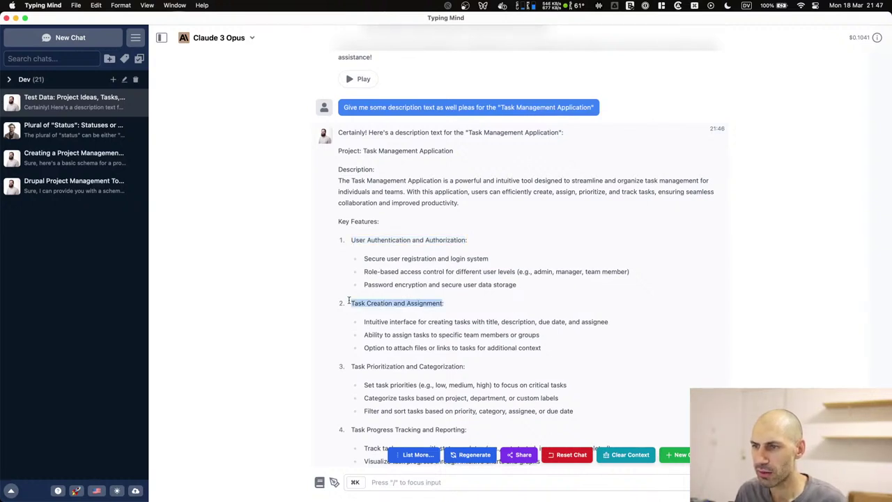
pyautogui.press('super+Tab')
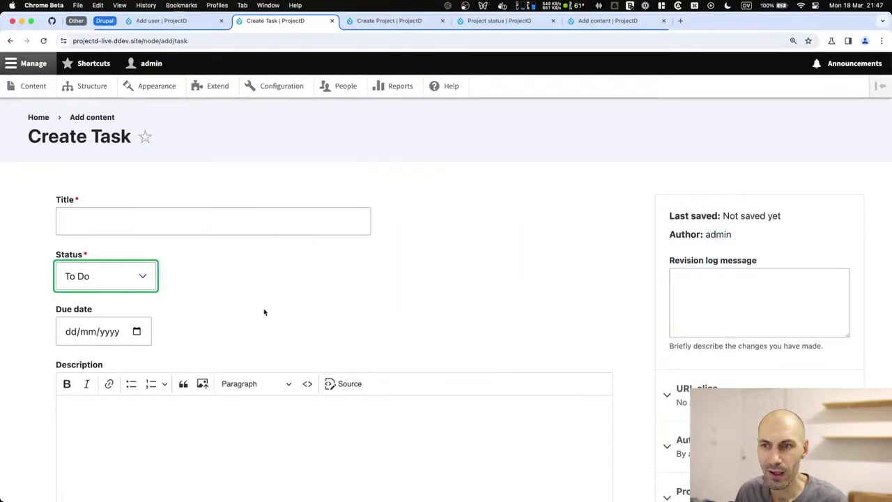
pyautogui.click(176, 222)
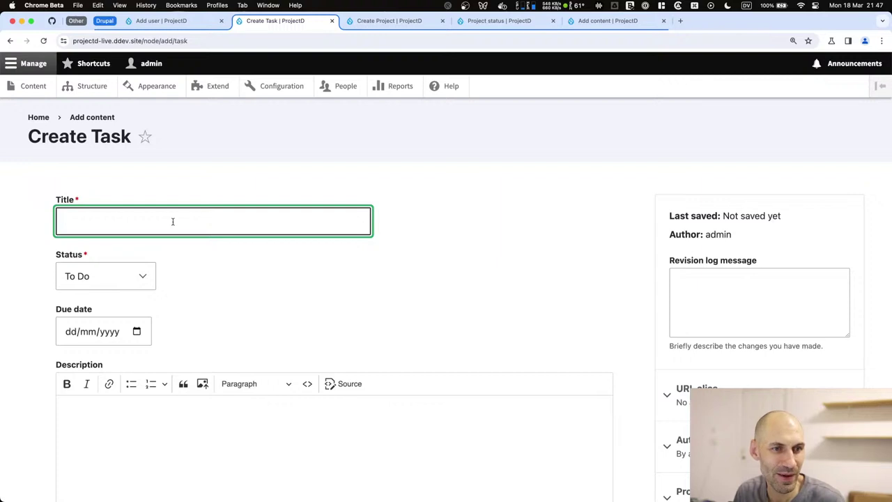
pyautogui.press('super+v')
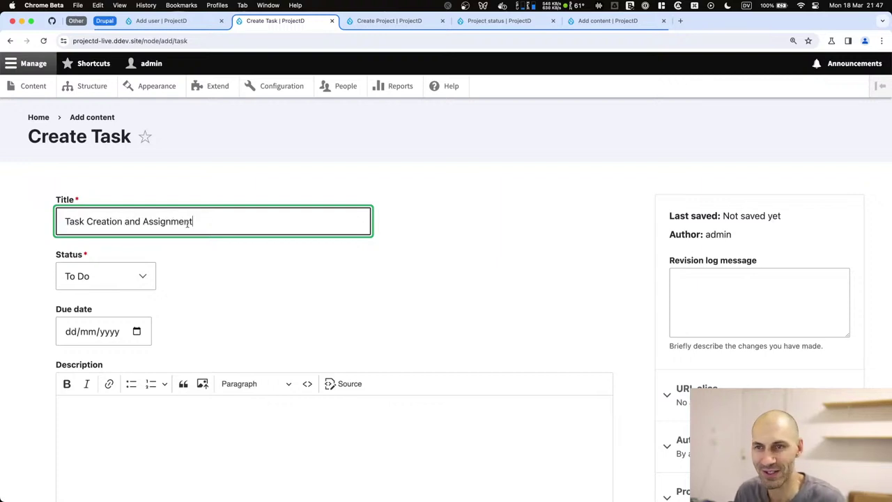
pyautogui.press('super+Tab')
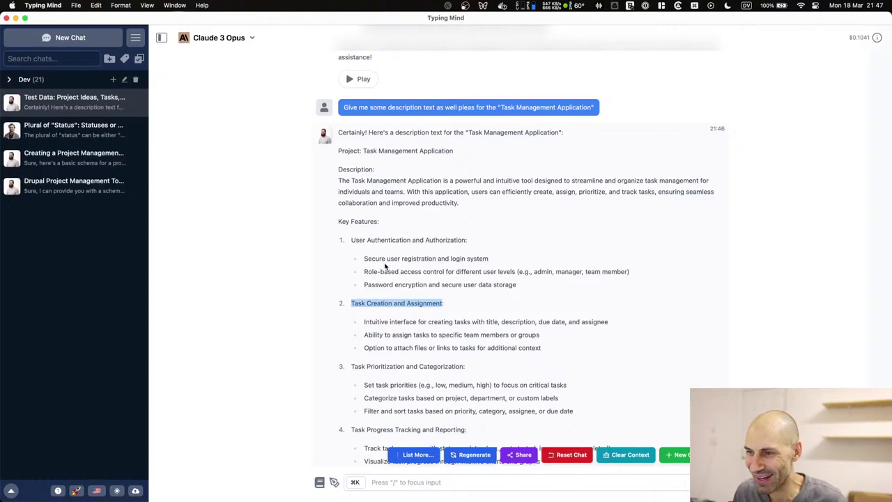
# Select the three Task Creation and Assignment bullets and return to the Create Task form.
pyautogui.scroll(10, 384, 268)
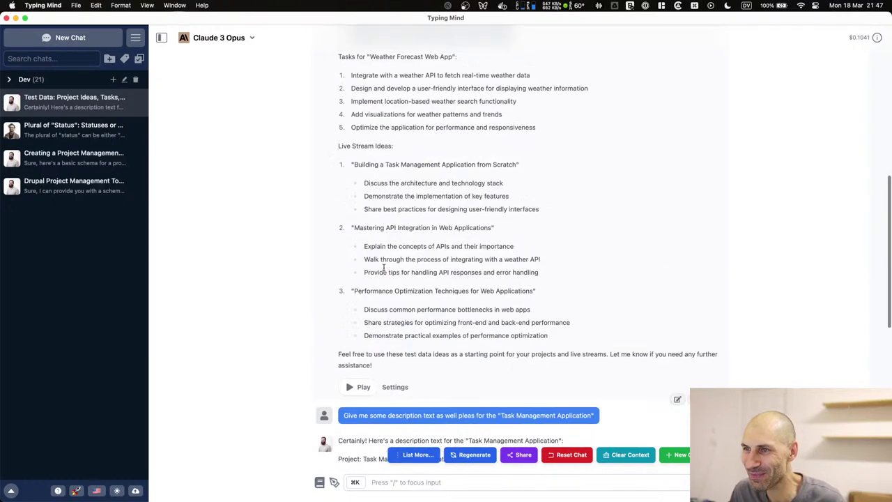
pyautogui.scroll(4, 384, 269)
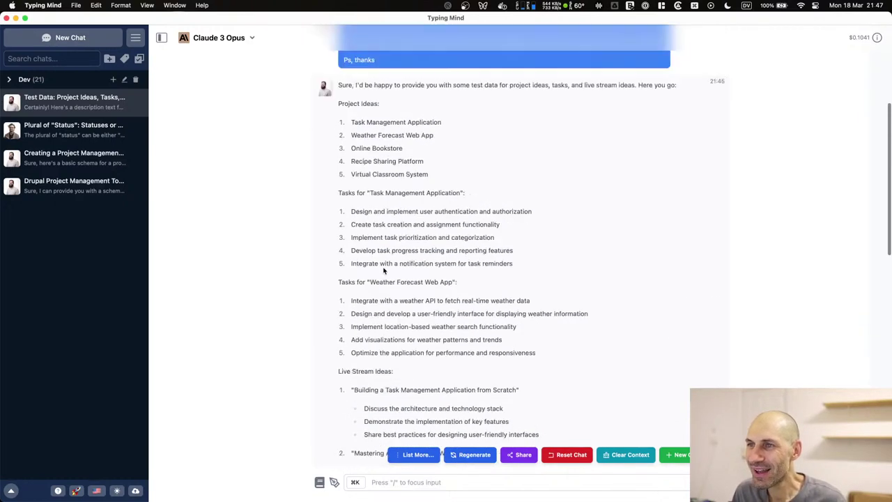
pyautogui.scroll(-14, 384, 271)
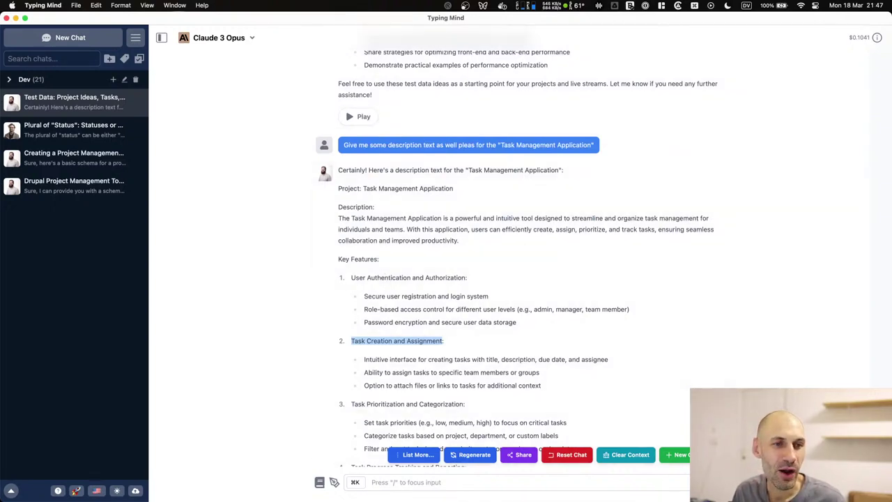
pyautogui.press('super+space')
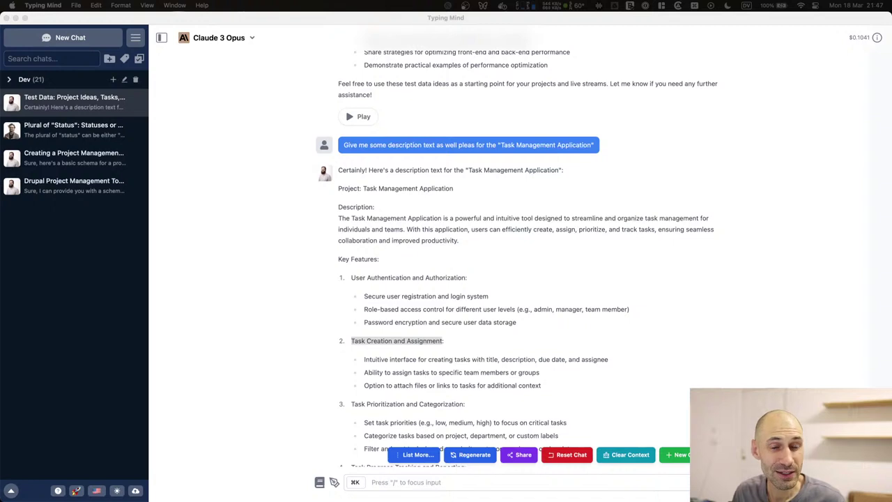
pyautogui.click(430, 346)
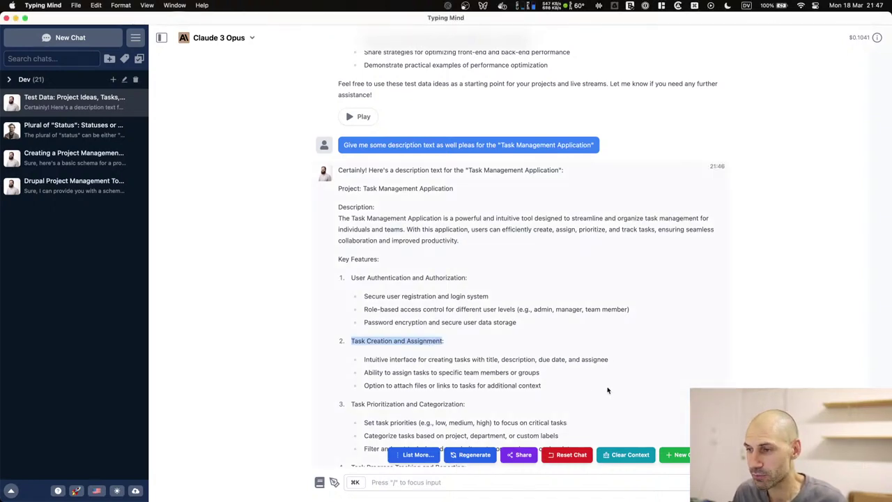
pyautogui.moveTo(607, 391); pyautogui.dragTo(357, 357)
pyautogui.press('super+c')
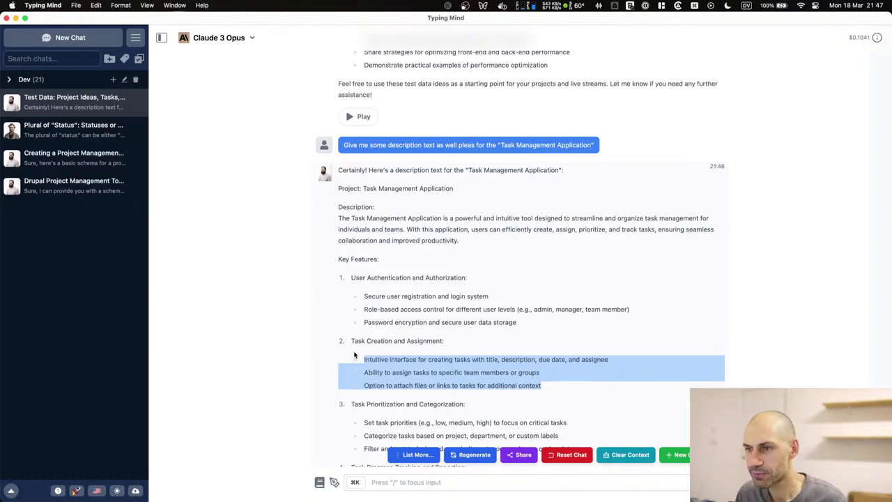
pyautogui.press('super+Tab')
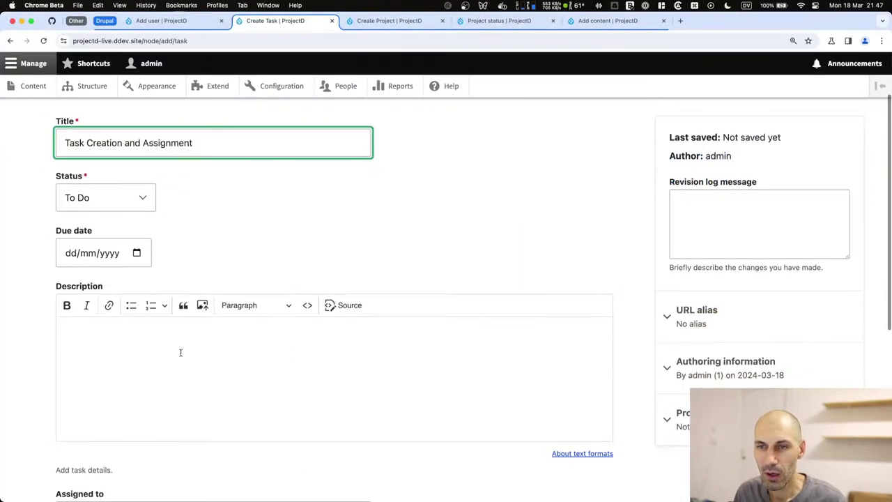
# Paste the three bullet points into Description and join them into one period-separated paragraph.
pyautogui.click(180, 351)
pyautogui.press('super+v')
pyautogui.press('BackSpace')
pyautogui.write('.')
pyautogui.click(61, 347)
pyautogui.press('BackSpace')
pyautogui.write('.')
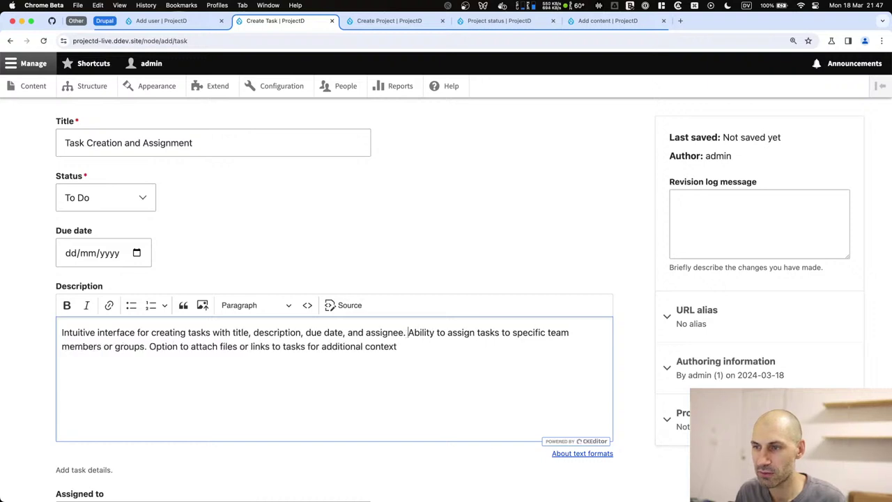
# Set the Project to Task Management Application via 'tas' and save the task.
pyautogui.scroll(-5, 179, 364)
pyautogui.click(98, 245)
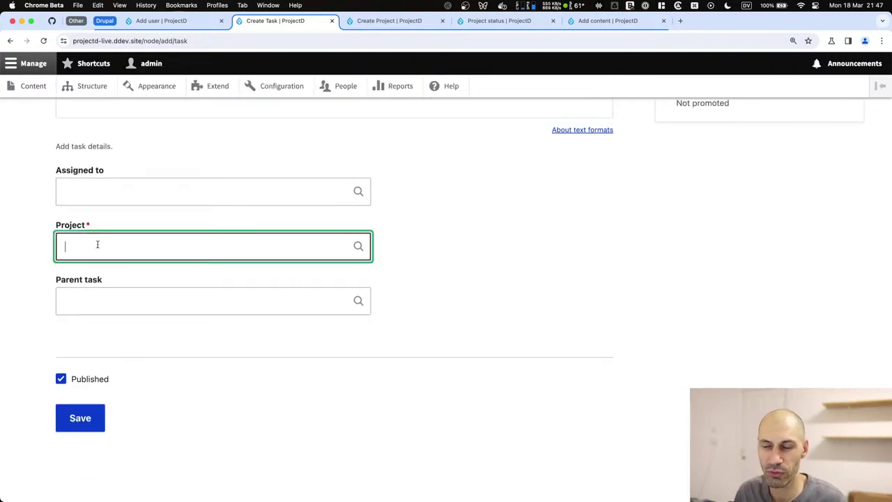
pyautogui.write('tas')
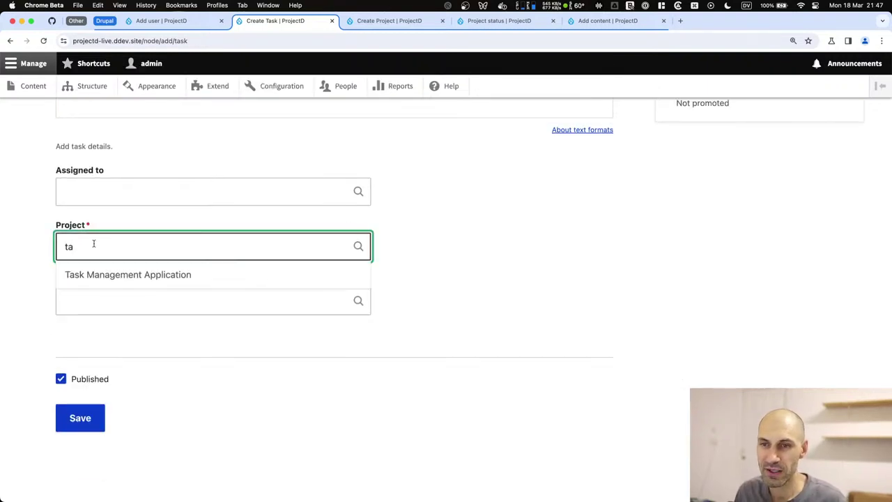
pyautogui.click(106, 272)
pyautogui.click(92, 421)
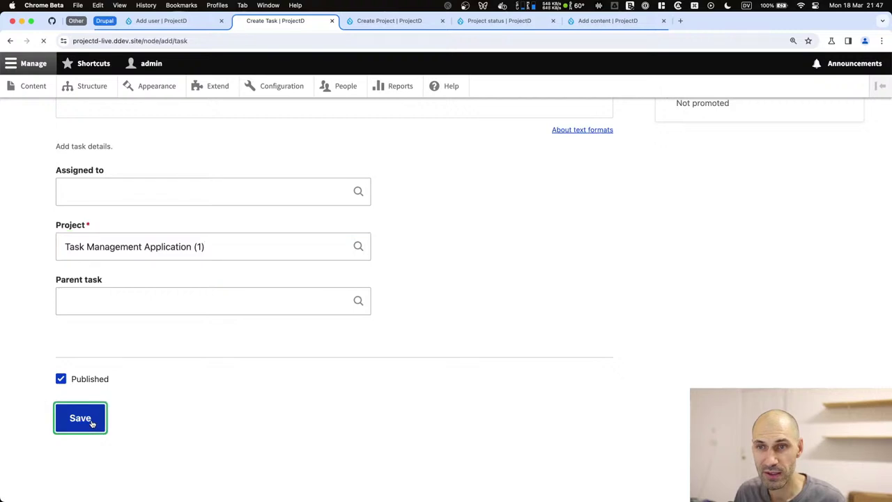
pyautogui.scroll(-3, 135, 407)
pyautogui.scroll(-2, 197, 319)
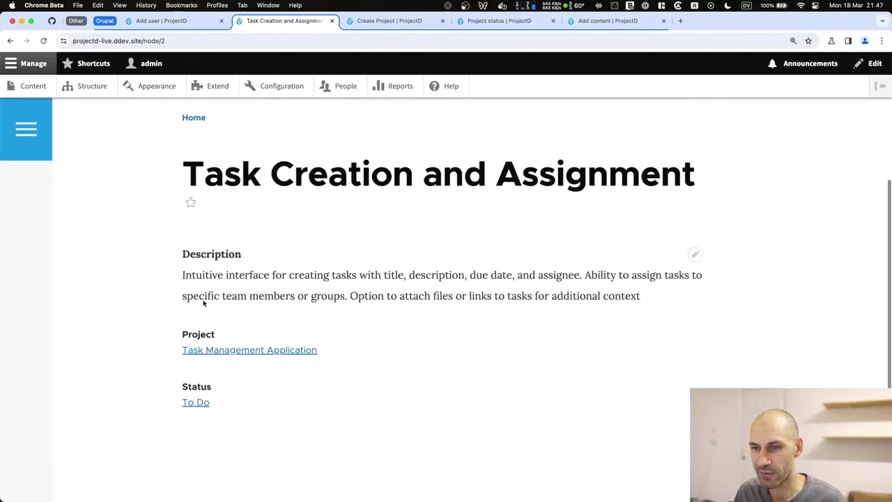
pyautogui.scroll(4, 205, 293)
# Reload a fresh Create Task form and copy the item 4 heading from Typing Mind.
pyautogui.press('super+bracketleft')
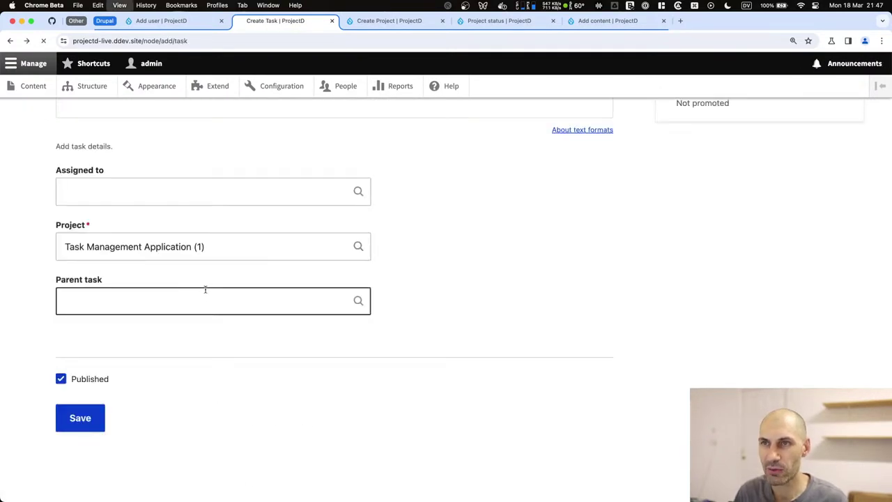
pyautogui.press('super+r')
pyautogui.press('super+Tab')
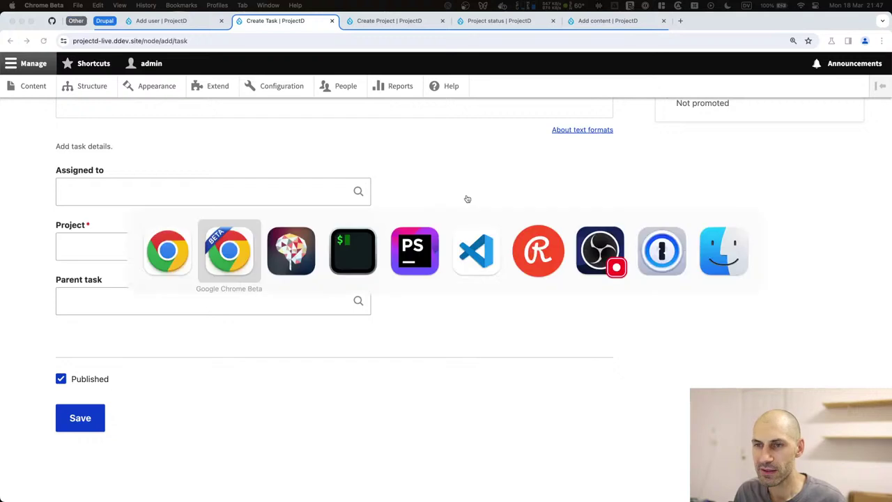
pyautogui.press('super+Tab')
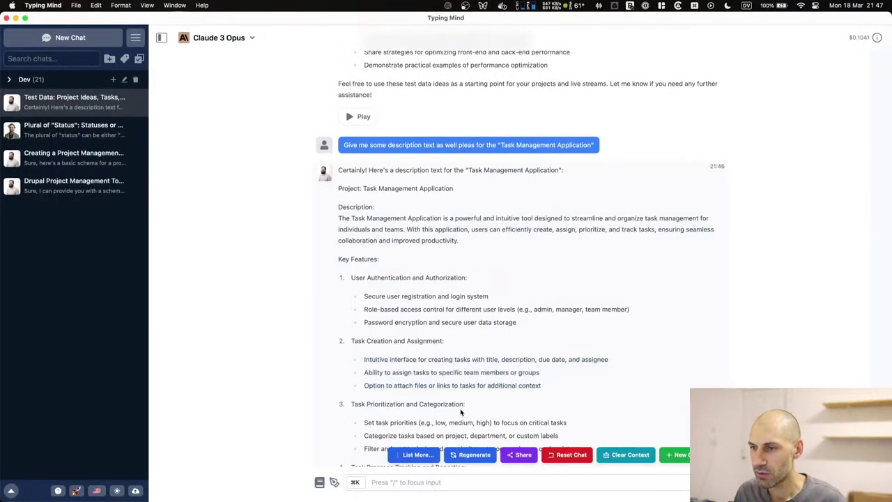
pyautogui.scroll(-2, 461, 399)
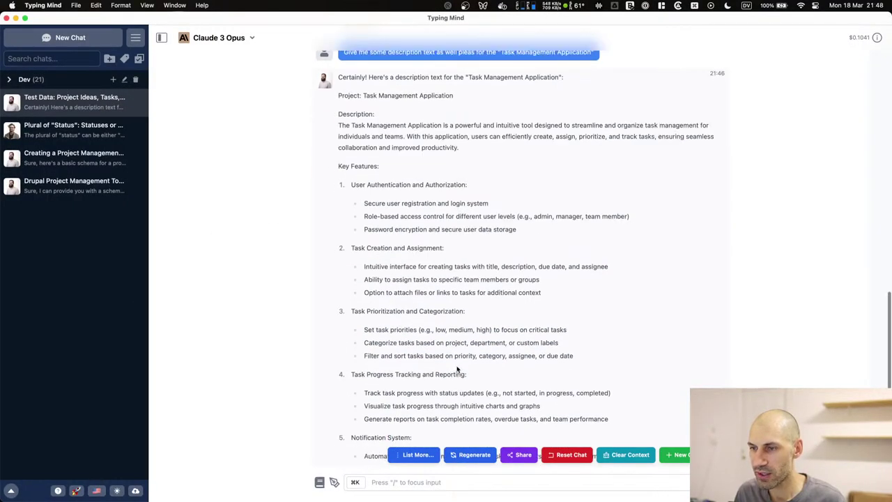
pyautogui.moveTo(466, 374); pyautogui.dragTo(350, 376)
pyautogui.press('super+c')
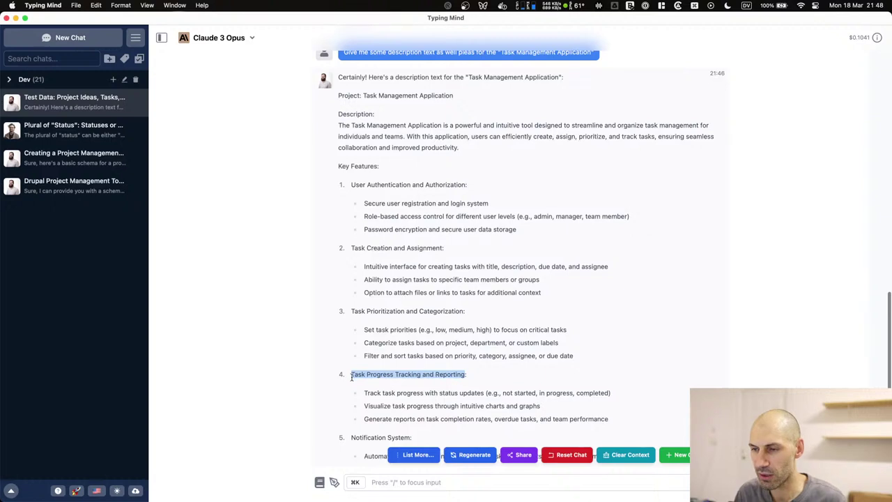
# Title the new task 'Task Progress Tracking and Reporting' with status To Do.
pyautogui.press('super+Tab')
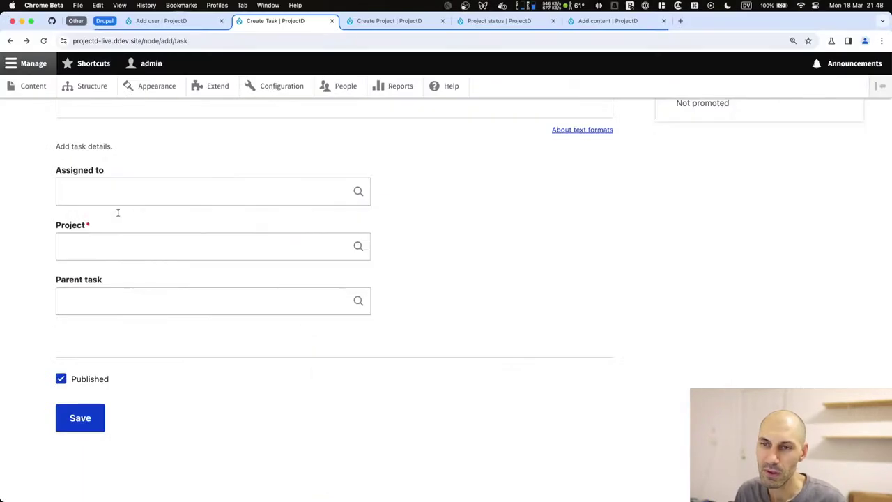
pyautogui.scroll(5, 121, 214)
pyautogui.click(99, 137)
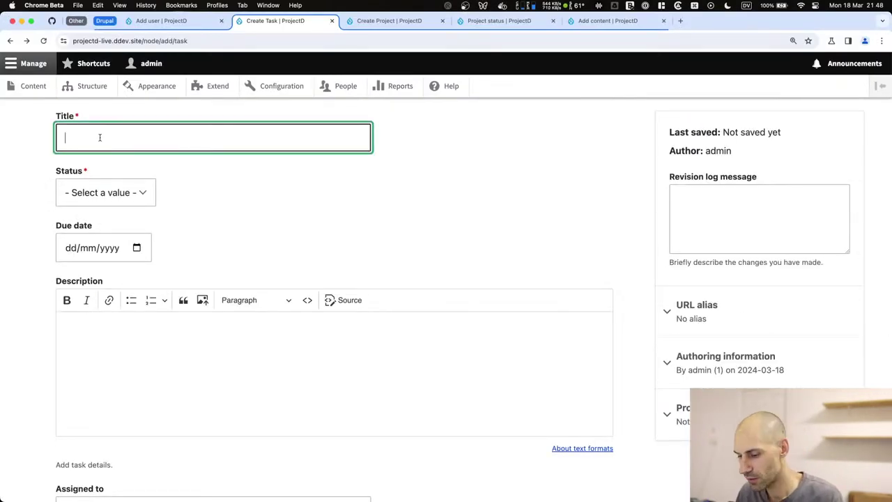
pyautogui.press('super+v')
pyautogui.click(103, 193)
pyautogui.click(105, 216)
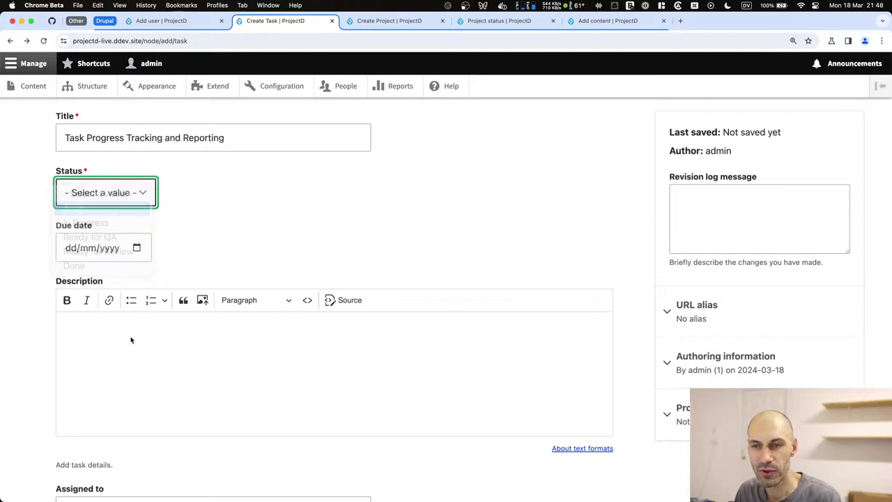
pyautogui.scroll(-1, 140, 335)
# Copy the three bullets under item 4 from Typing Mind for the task description.
pyautogui.press('super+Tab')
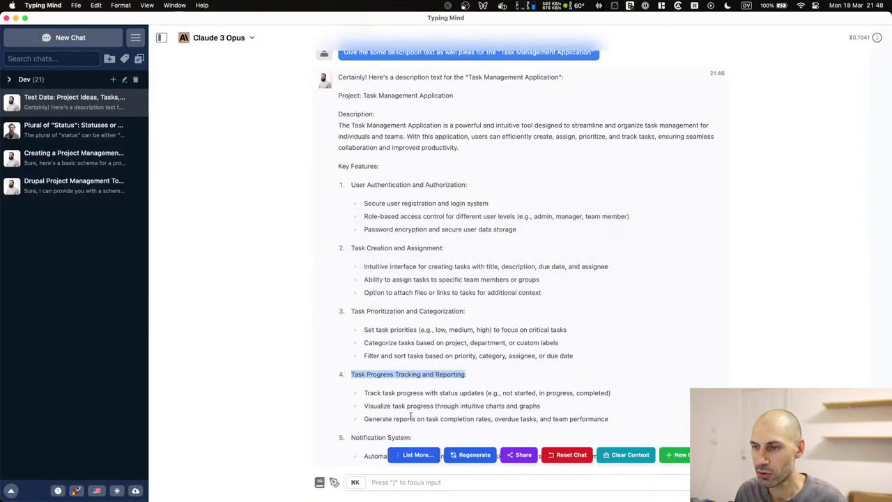
pyautogui.moveTo(629, 426); pyautogui.dragTo(329, 394)
pyautogui.press('super+c')
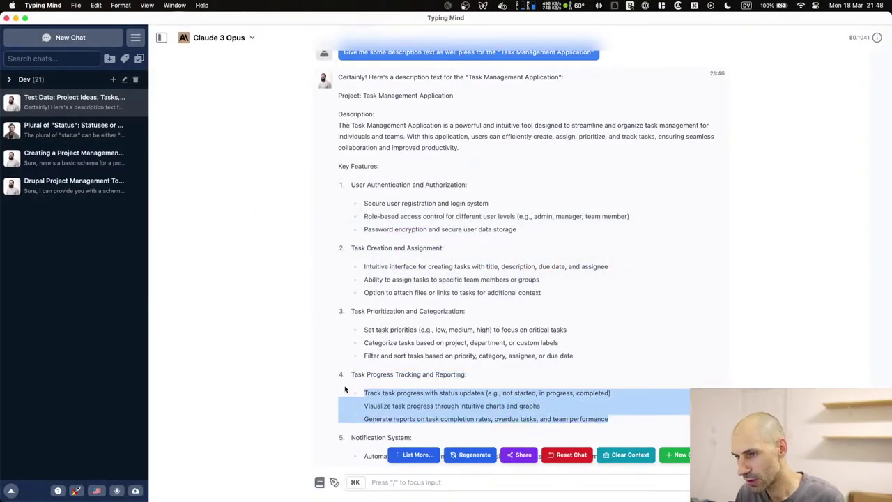
pyautogui.press('super+Tab')
pyautogui.click(249, 326)
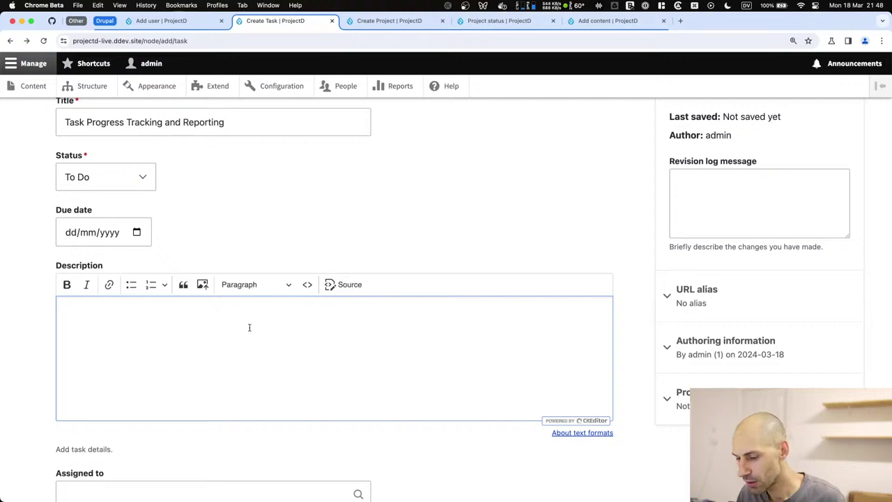
# Paste the three progress-tracking bullets into Description and merge them into one period-separated paragraph.
pyautogui.press('super+v')
pyautogui.press('super+Left')
pyautogui.press('BackSpace')
pyautogui.write('.')
pyautogui.press('super+Down')
pyautogui.write('.')
pyautogui.hotkey('alt', 'Up')
pyautogui.press('BackSpace')
pyautogui.write('.')
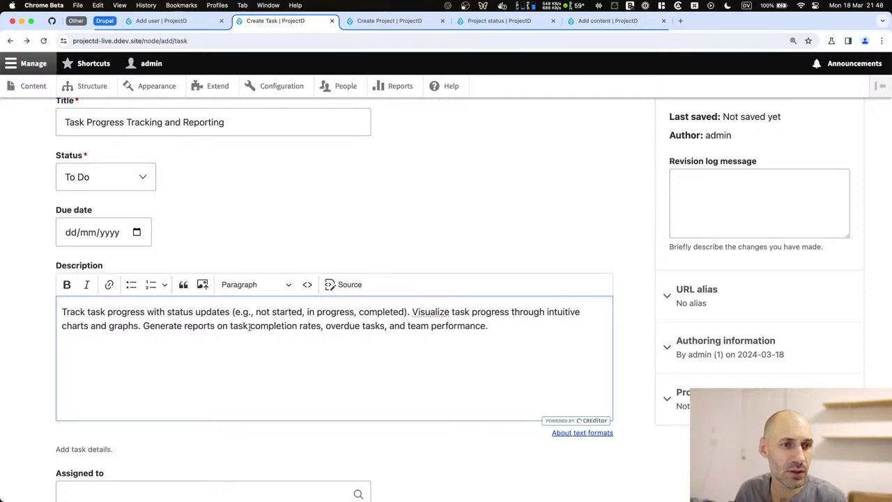
pyautogui.press('super+Tab')
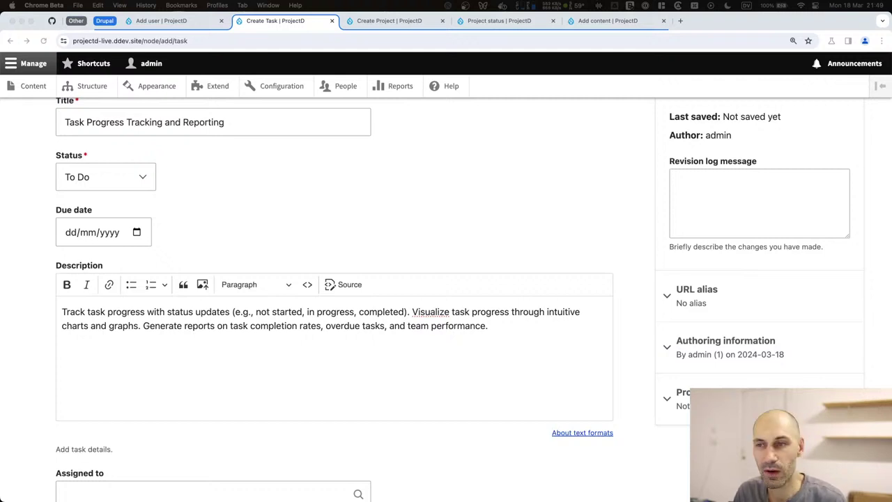
# Fill the required Project field with Task Management Application using 'ta', then save the task.
pyautogui.click(295, 403)
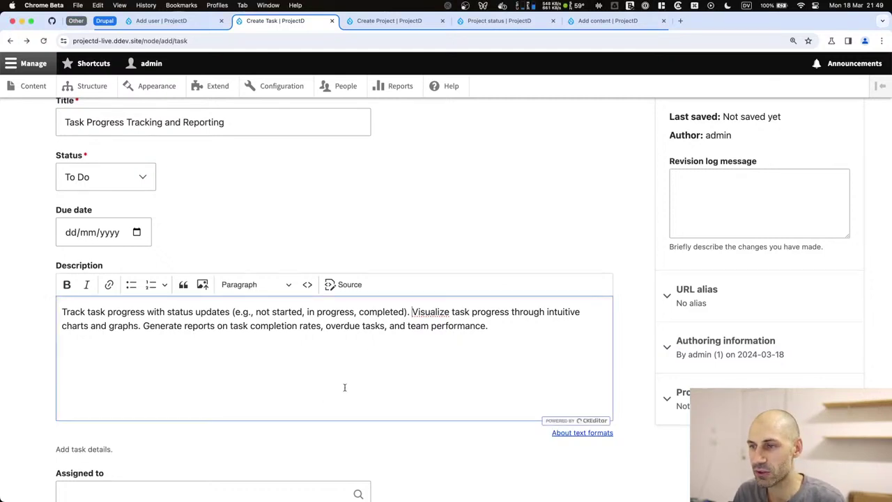
pyautogui.scroll(-5, 279, 404)
pyautogui.click(85, 424)
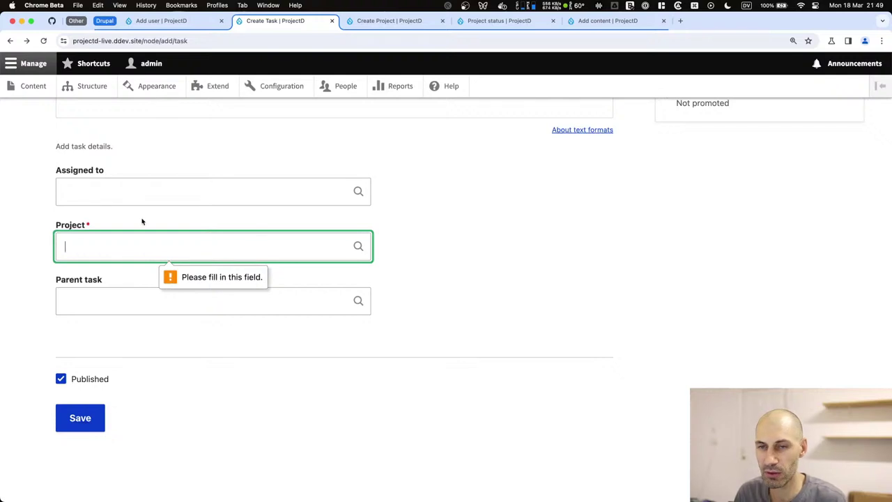
pyautogui.write('tak')
pyautogui.press('super+a')
pyautogui.write('ta')
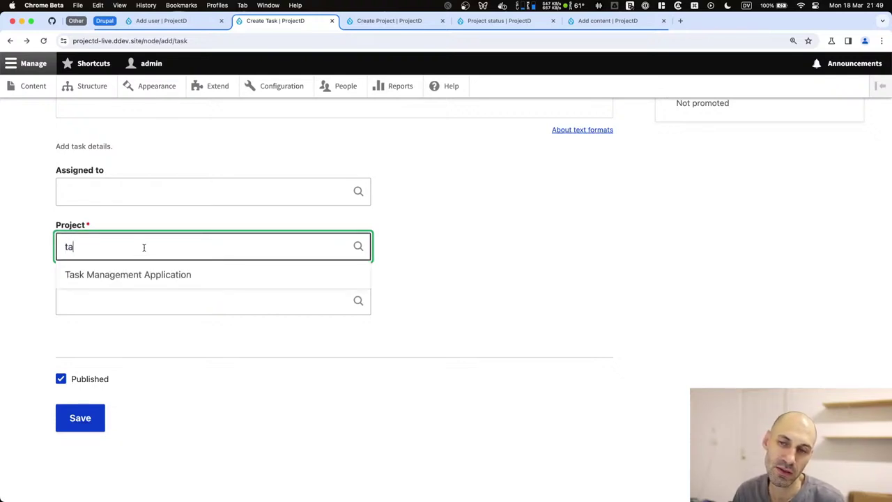
pyautogui.click(143, 274)
pyautogui.click(73, 412)
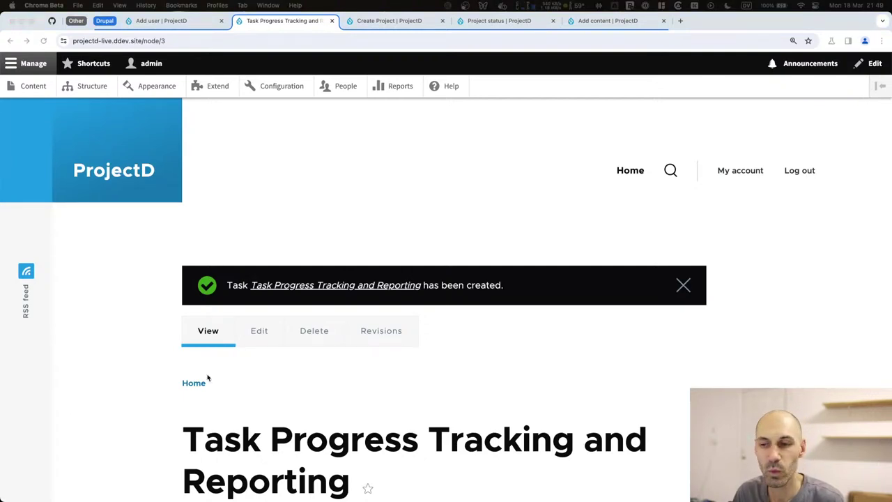
pyautogui.scroll(-10, 277, 378)
pyautogui.scroll(5, 254, 253)
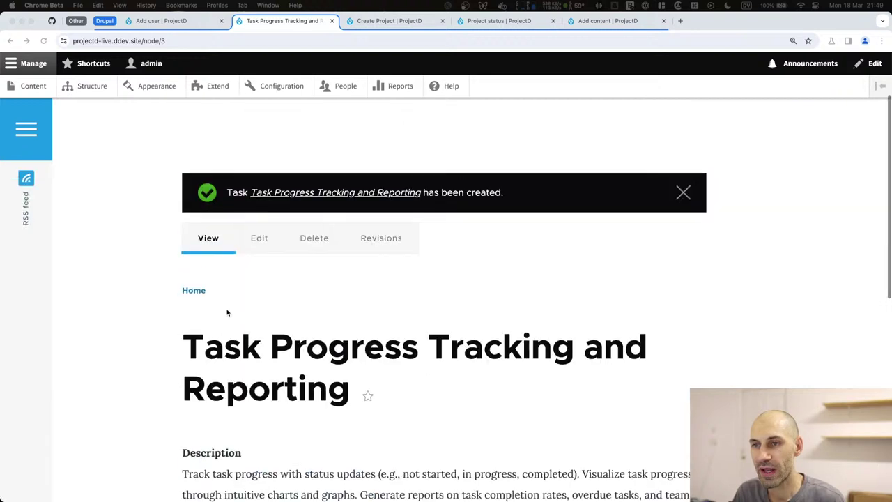
pyautogui.scroll(-4, 209, 339)
pyautogui.scroll(5, 196, 296)
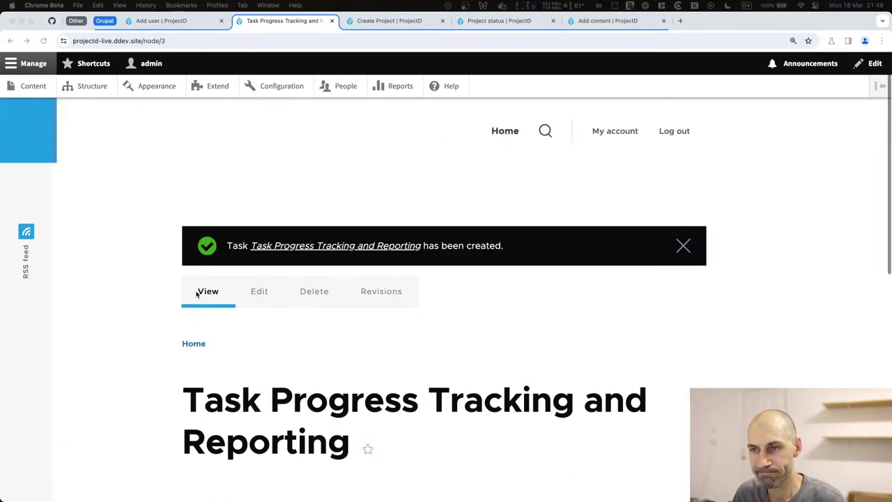
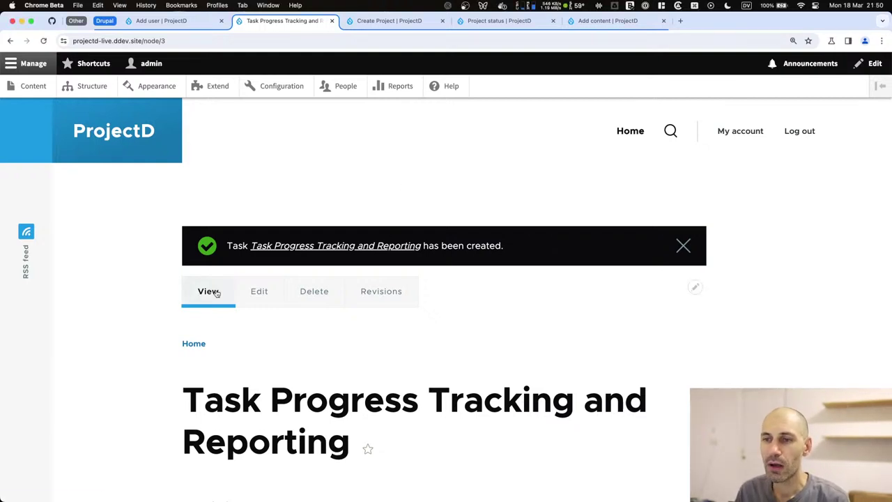
# Load the /projects address to confirm no Projects page exists yet.
pyautogui.click(217, 293)
pyautogui.moveTo(144, 41); pyautogui.dragTo(246, 43)
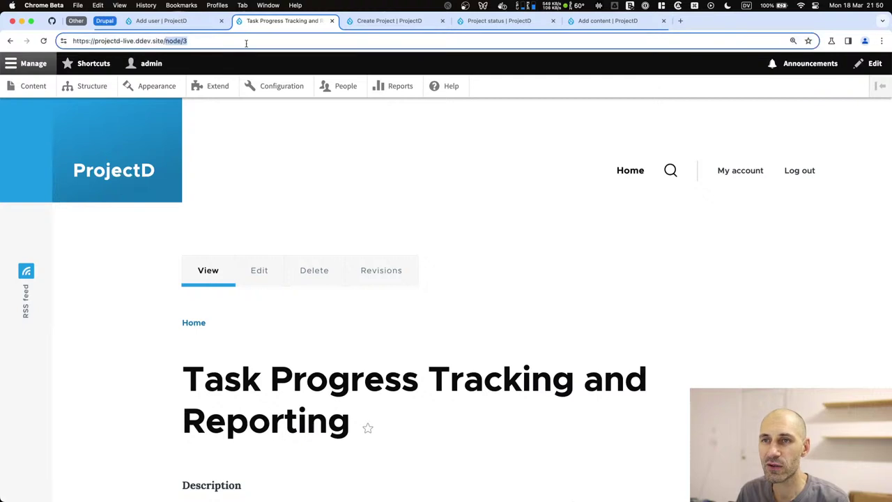
pyautogui.write('projects')
pyautogui.press('Return')
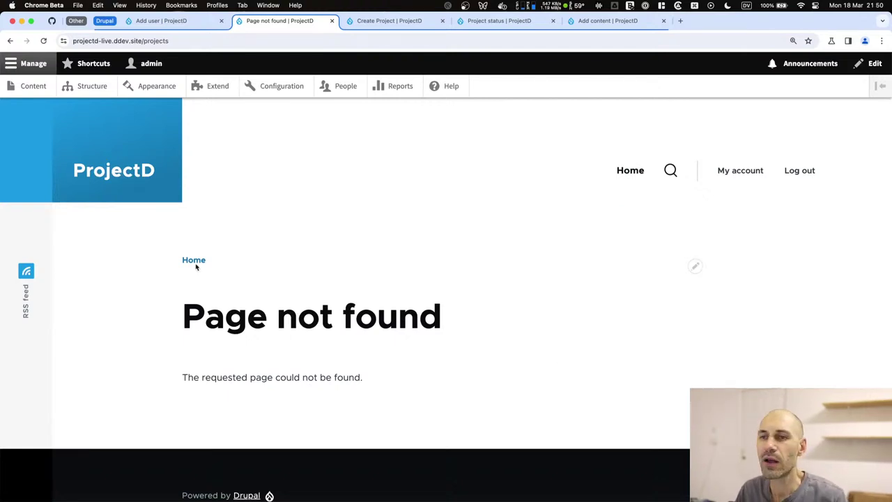
# Look over the new Project and Task forms, then return to the Content listing.
pyautogui.click(32, 85)
pyautogui.click(81, 205)
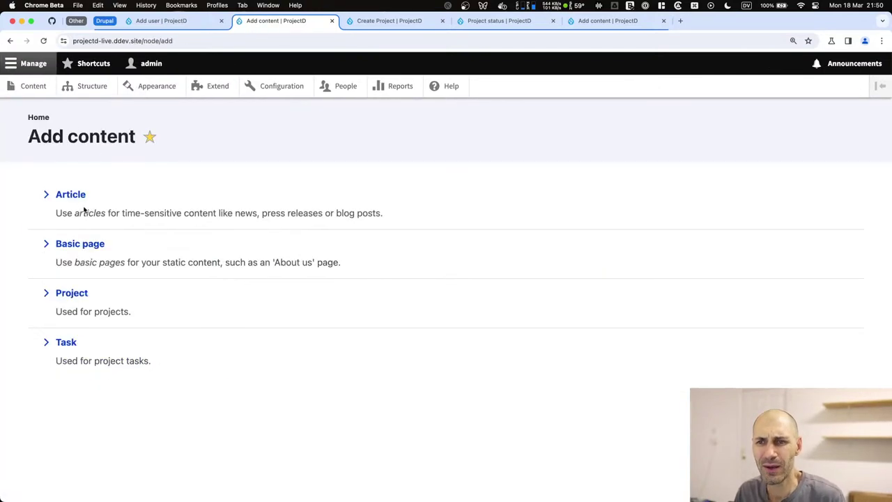
pyautogui.click(75, 293)
pyautogui.press('super+bracketleft')
pyautogui.click(58, 344)
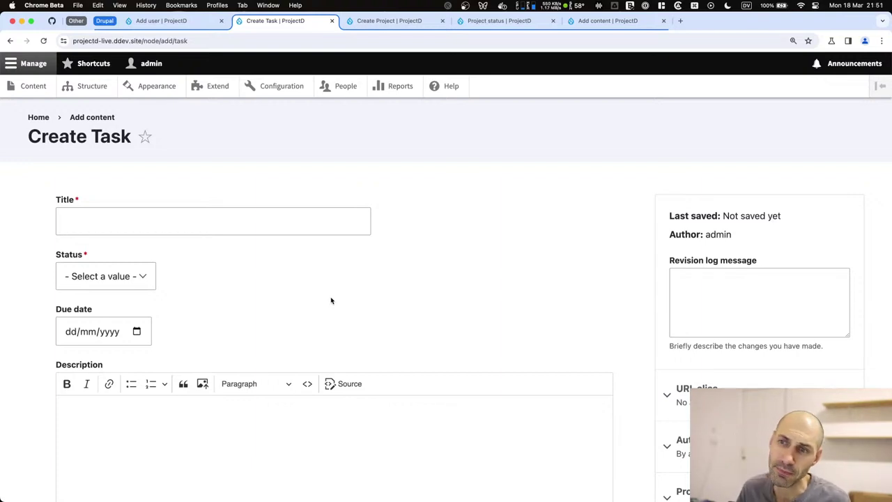
pyautogui.click(46, 88)
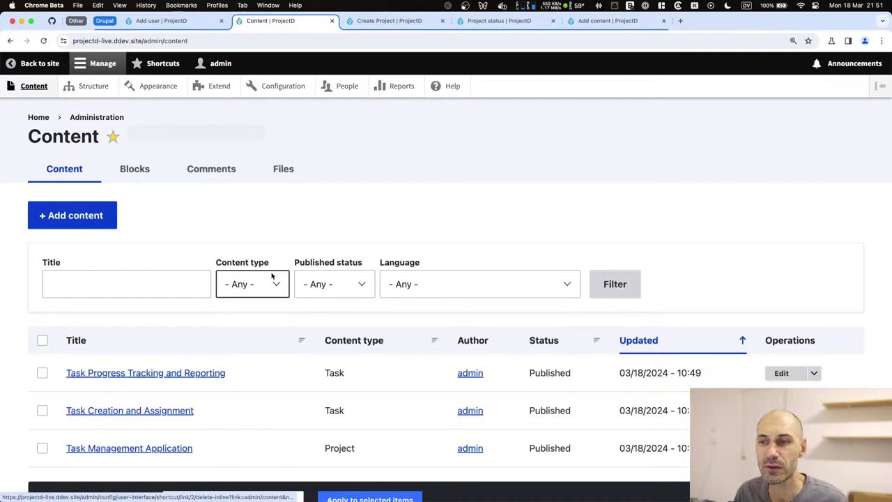
# Go to Structure > Views to see enabled views like Comments, Content and Files.
pyautogui.scroll(-2, 484, 344)
pyautogui.scroll(2, 167, 226)
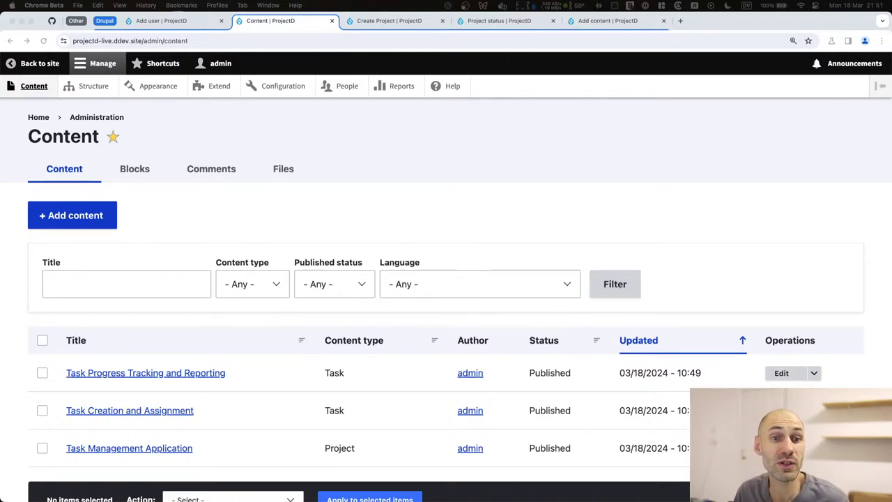
pyautogui.click(184, 199)
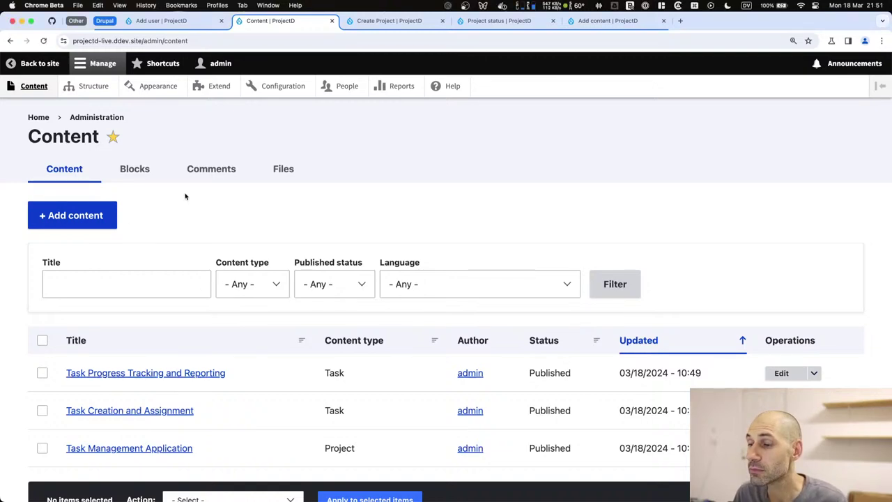
pyautogui.click(85, 87)
pyautogui.scroll(-2, 105, 309)
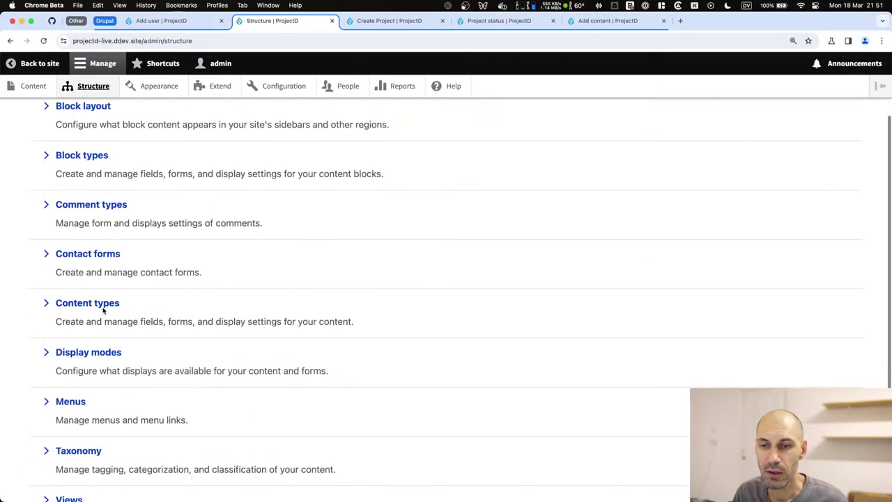
pyautogui.scroll(-3, 78, 431)
pyautogui.click(72, 402)
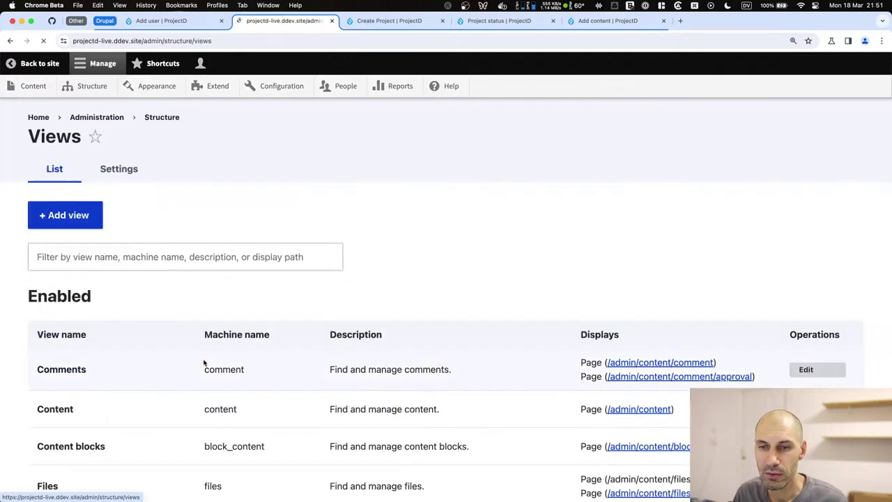
pyautogui.scroll(-4, 334, 244)
pyautogui.scroll(4, 209, 223)
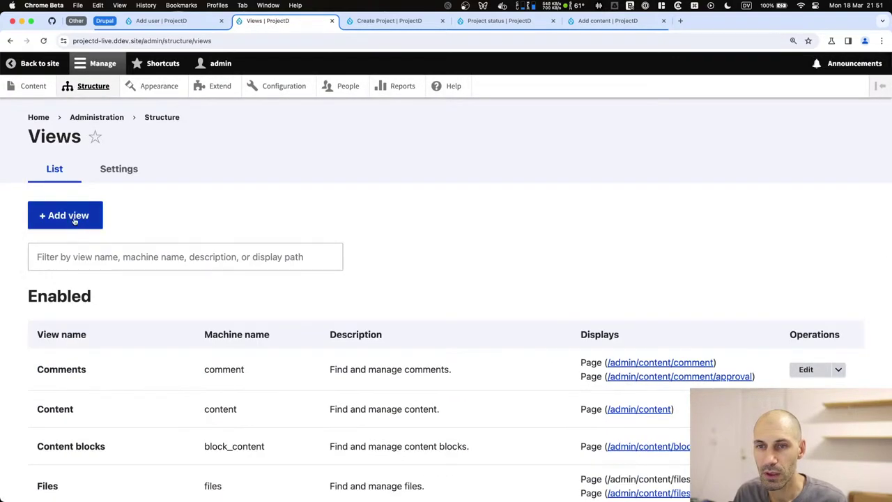
# Start a new view named Projects limited to Project content, with its own page.
pyautogui.click(73, 218)
pyautogui.click(133, 239)
pyautogui.write('Pr')
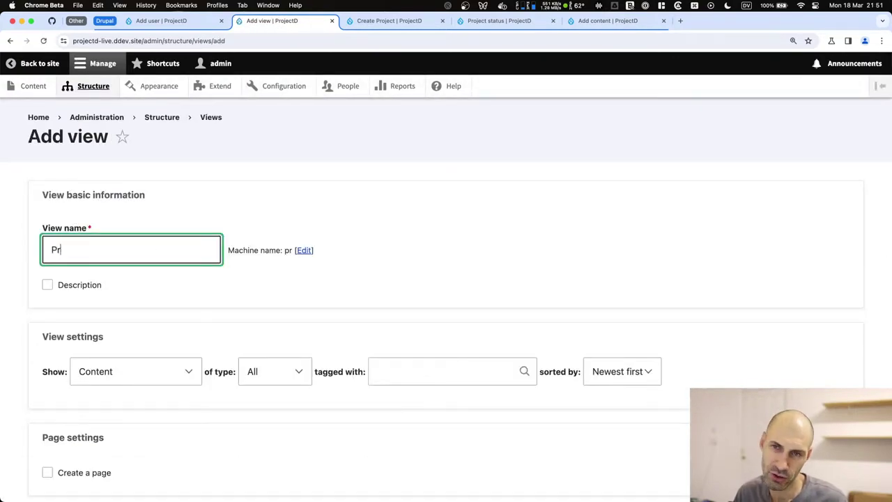
pyautogui.write('ojects')
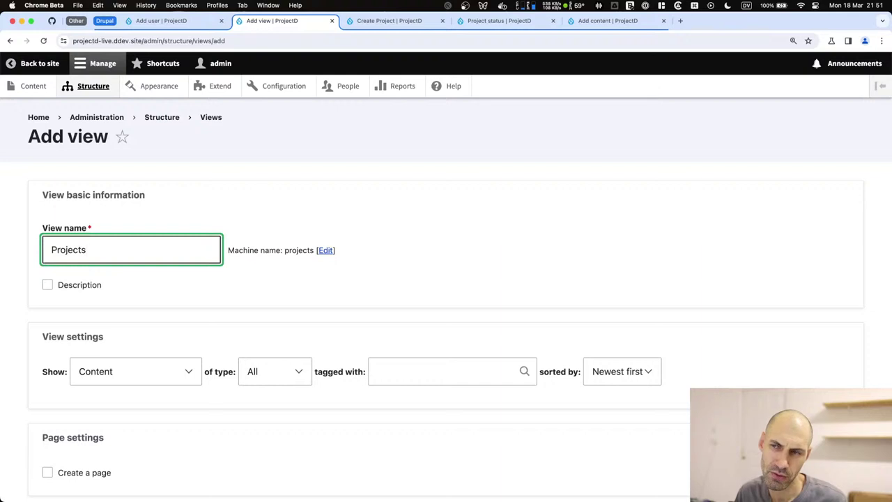
pyautogui.scroll(-2, 271, 313)
pyautogui.click(271, 303)
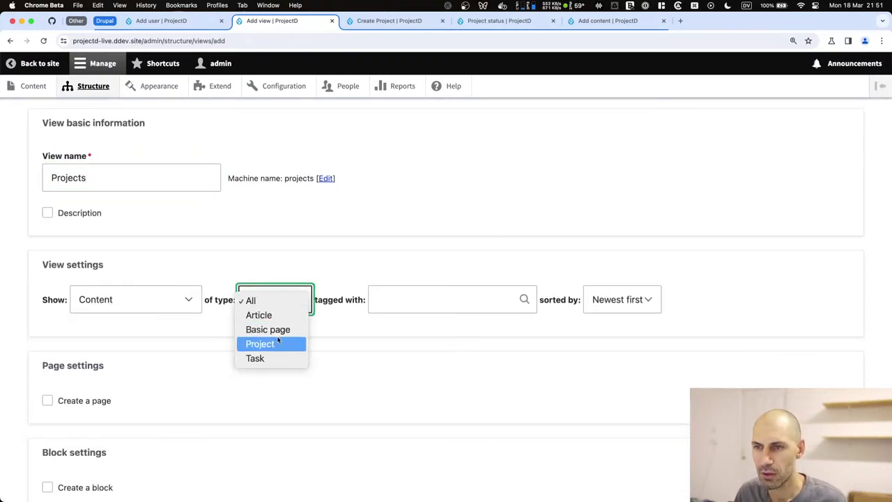
pyautogui.click(279, 341)
pyautogui.scroll(-3, 175, 395)
pyautogui.click(100, 289)
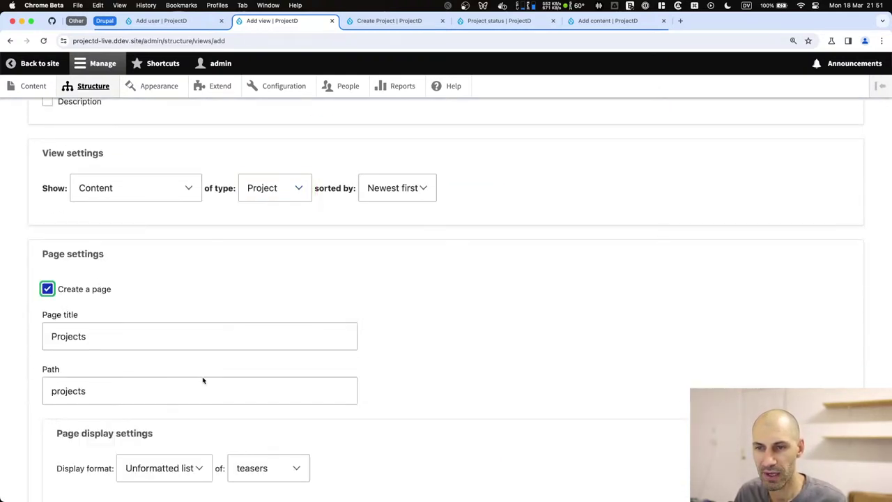
pyautogui.scroll(-5, 119, 209)
# Set the page display format to Table, leave out a menu link, and save the view.
pyautogui.click(183, 278)
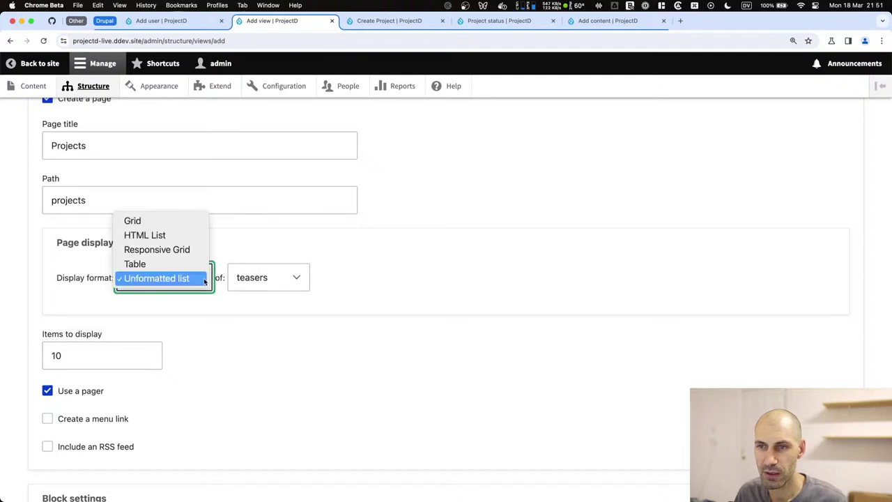
pyautogui.click(189, 264)
pyautogui.click(190, 273)
pyautogui.click(191, 277)
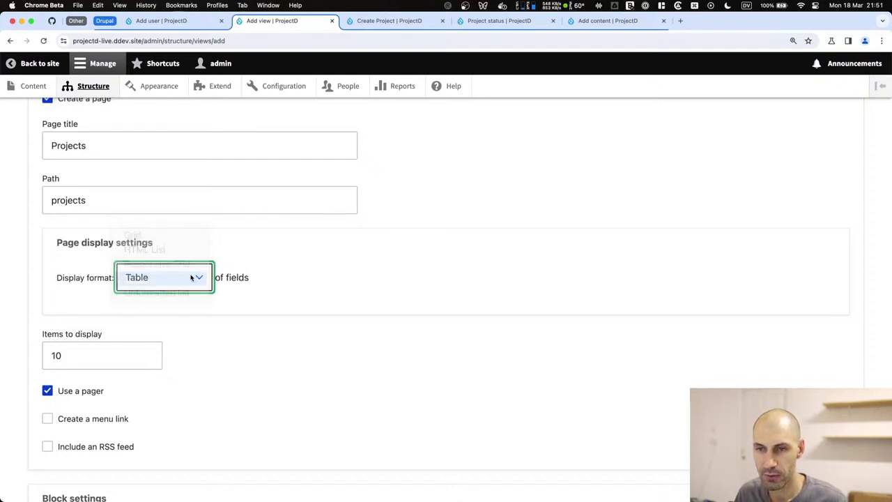
pyautogui.click(64, 420)
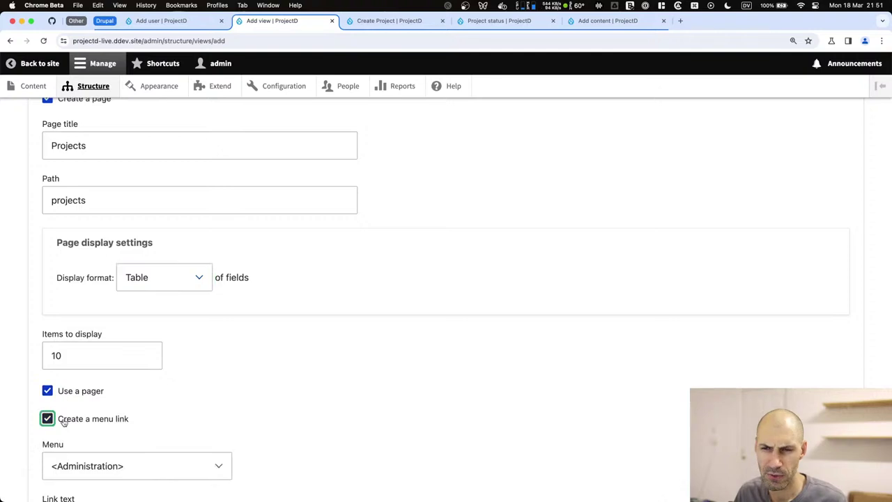
pyautogui.scroll(-5, 93, 314)
pyautogui.click(97, 276)
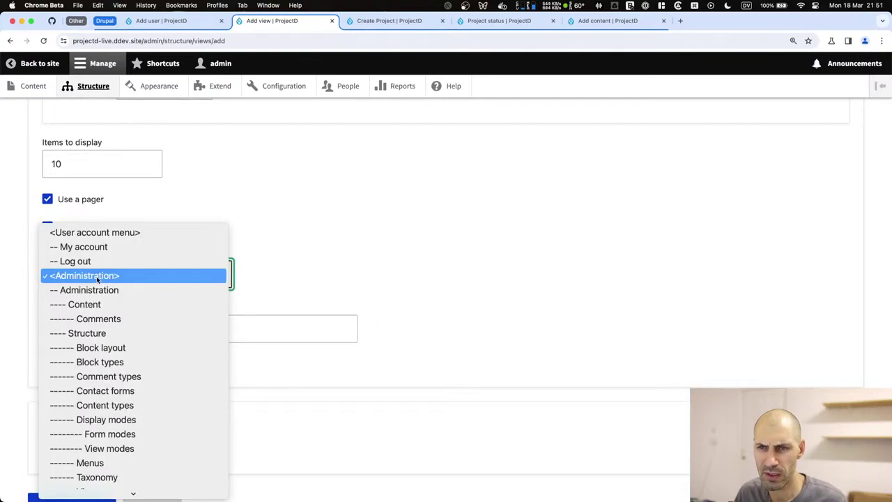
pyautogui.click(97, 278)
pyautogui.click(77, 227)
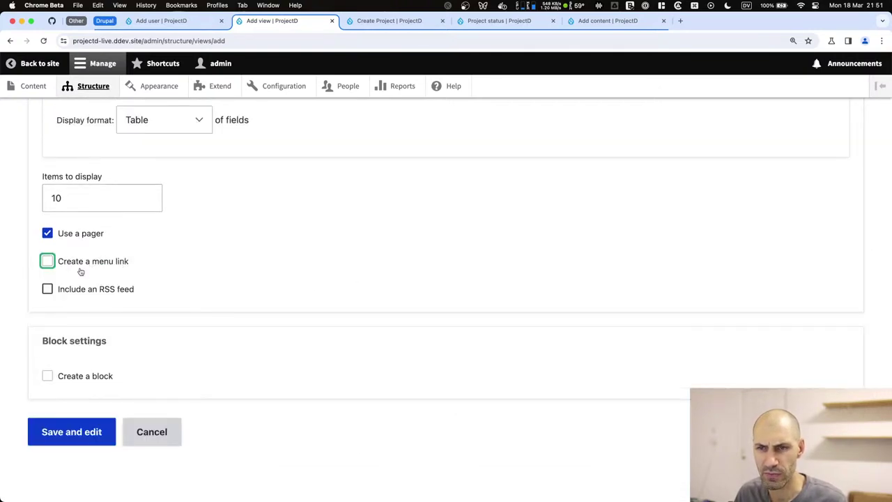
pyautogui.scroll(8, 79, 274)
pyautogui.scroll(-5, 83, 465)
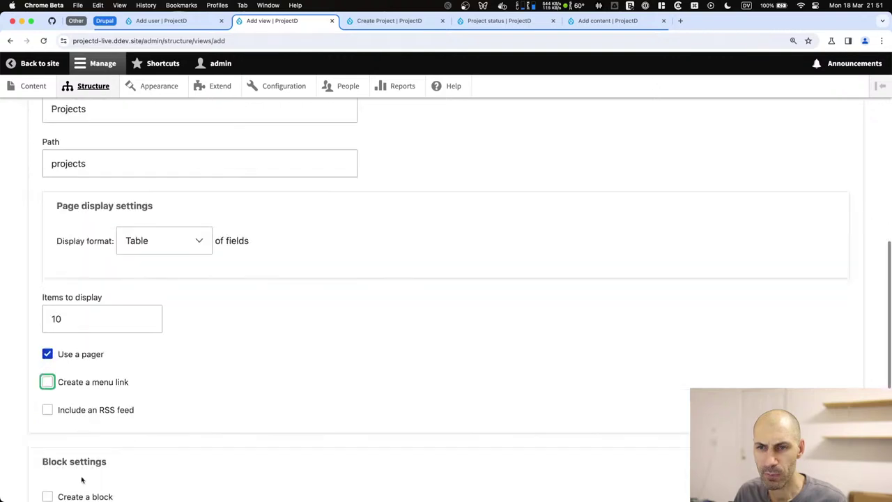
pyautogui.scroll(-3, 76, 468)
pyautogui.click(72, 438)
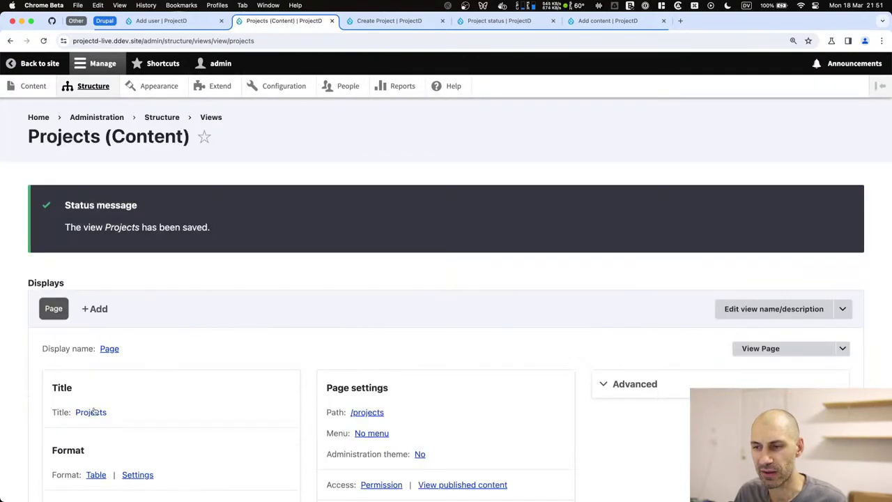
# Add the Authored on, Changed and Operations links fields to the Projects view.
pyautogui.scroll(-4, 93, 411)
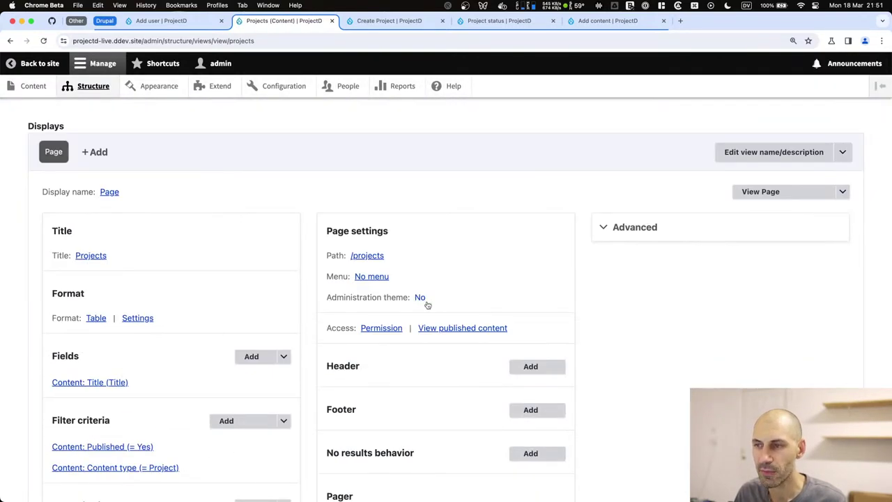
pyautogui.scroll(-2, 420, 324)
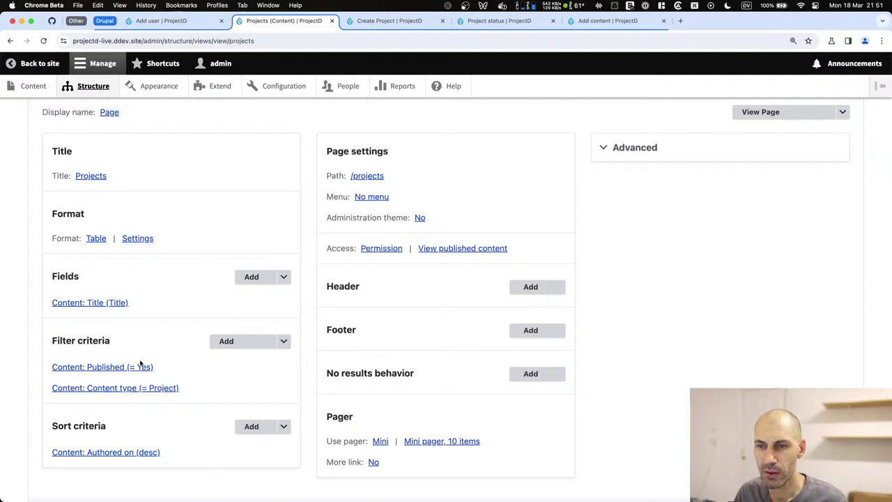
pyautogui.scroll(-2, 143, 370)
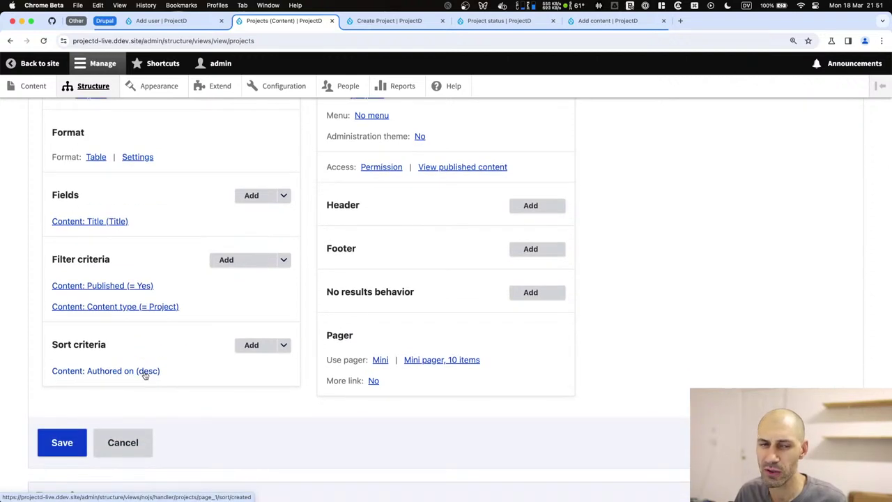
pyautogui.click(264, 196)
pyautogui.write('edit')
pyautogui.press('BackSpace')
pyautogui.press('BackSpace')
pyautogui.press('BackSpace')
pyautogui.press('BackSpace')
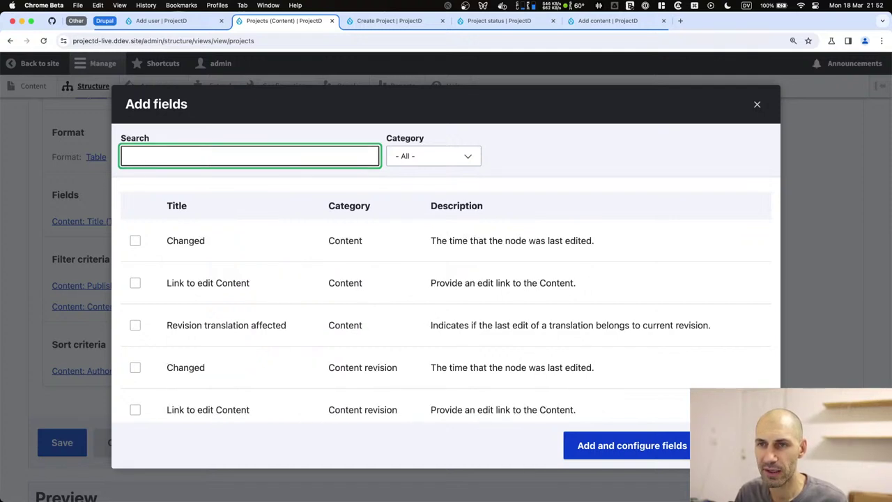
pyautogui.write('crea')
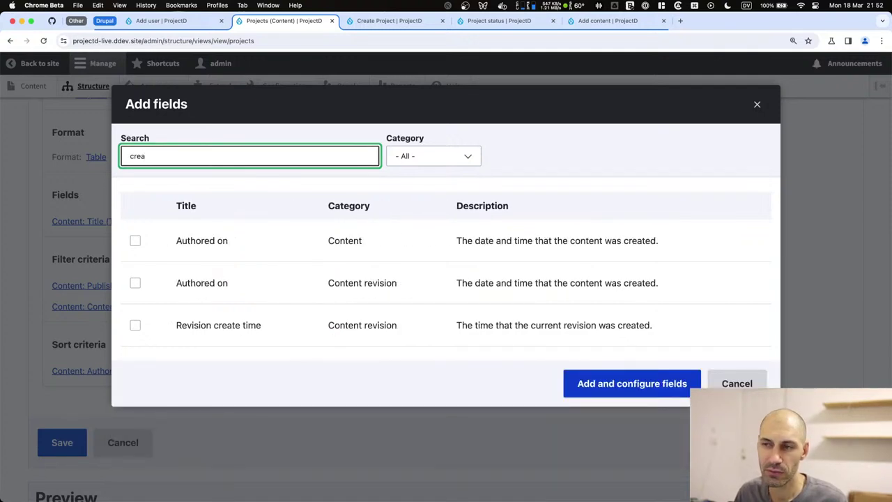
pyautogui.click(202, 248)
pyautogui.click(178, 161)
pyautogui.doubleClick(179, 161)
pyautogui.write('chang')
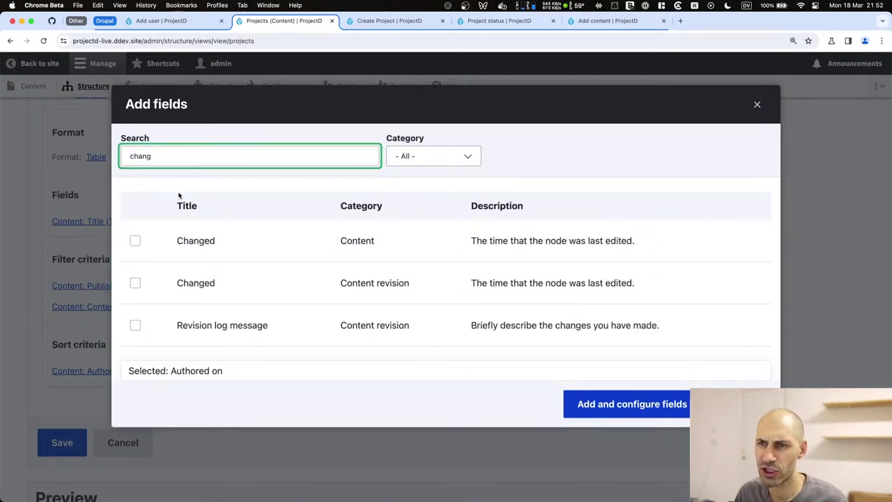
pyautogui.click(180, 236)
pyautogui.doubleClick(174, 157)
pyautogui.write('u')
pyautogui.press('BackSpace')
pyautogui.write('ope')
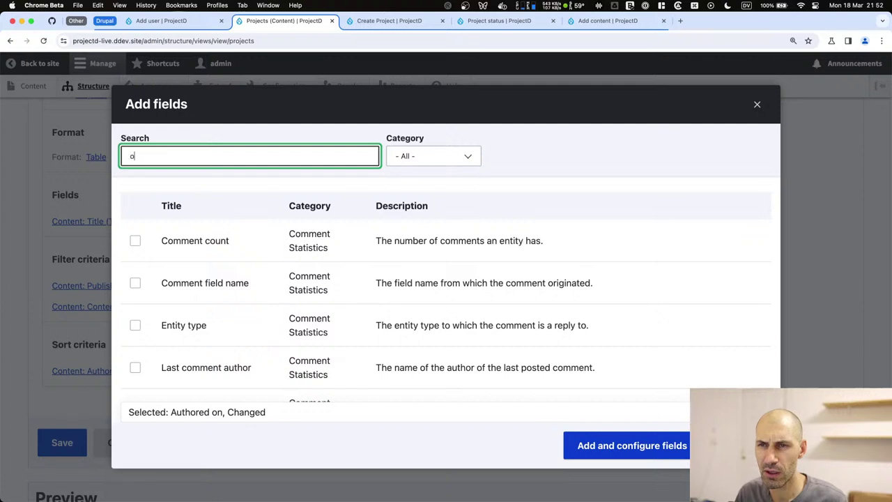
pyautogui.click(227, 283)
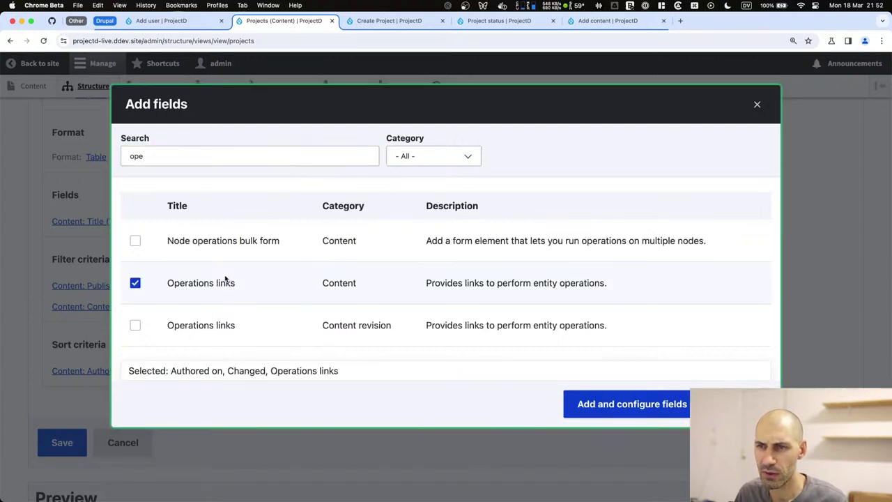
pyautogui.click(635, 403)
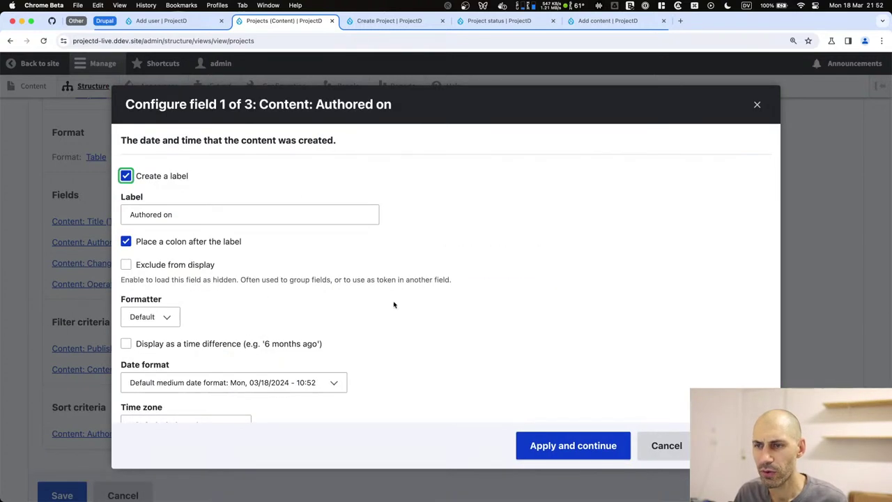
# Relabel Authored on to Created and set both date fields to HTML Date format.
pyautogui.press('Tab')
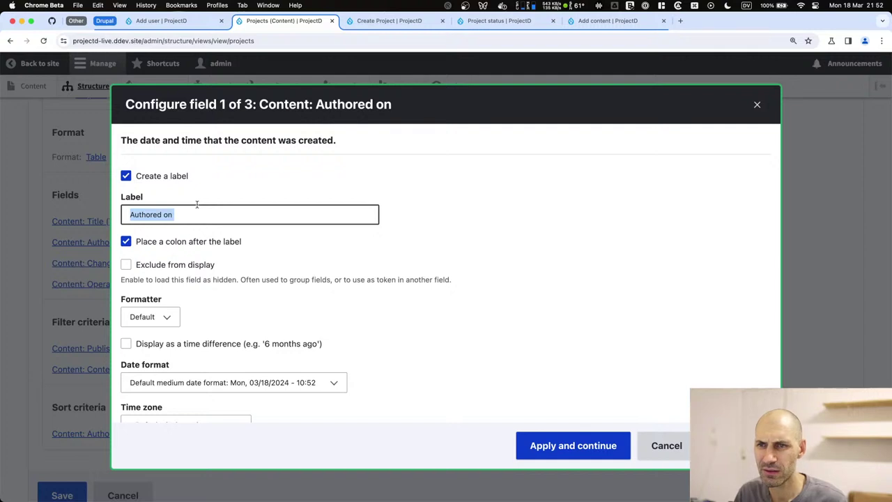
pyautogui.write('Created')
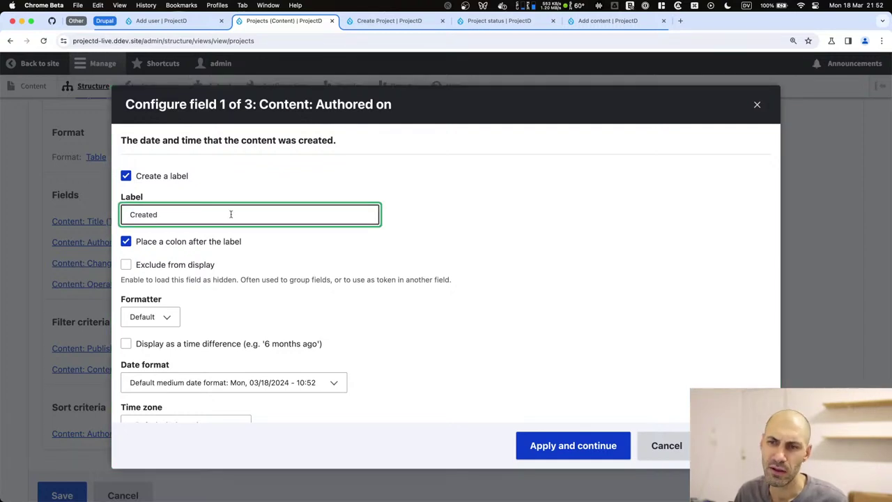
pyautogui.scroll(-5, 216, 218)
pyautogui.click(191, 221)
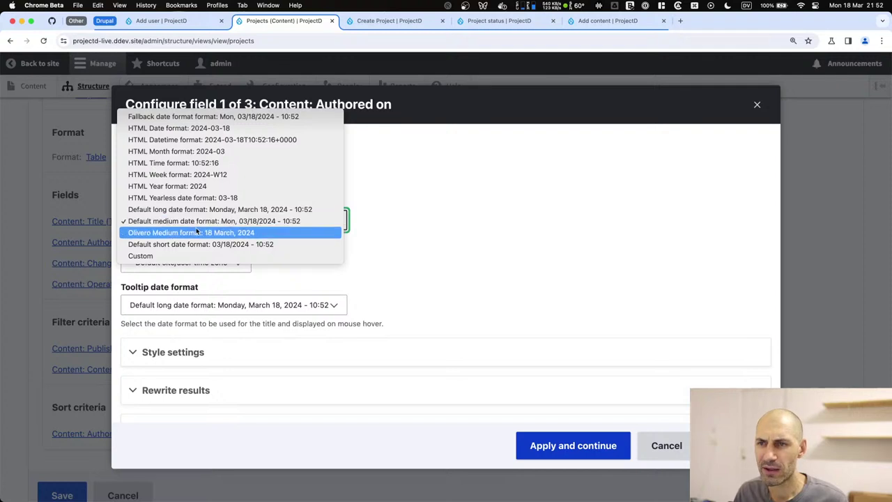
pyautogui.click(220, 129)
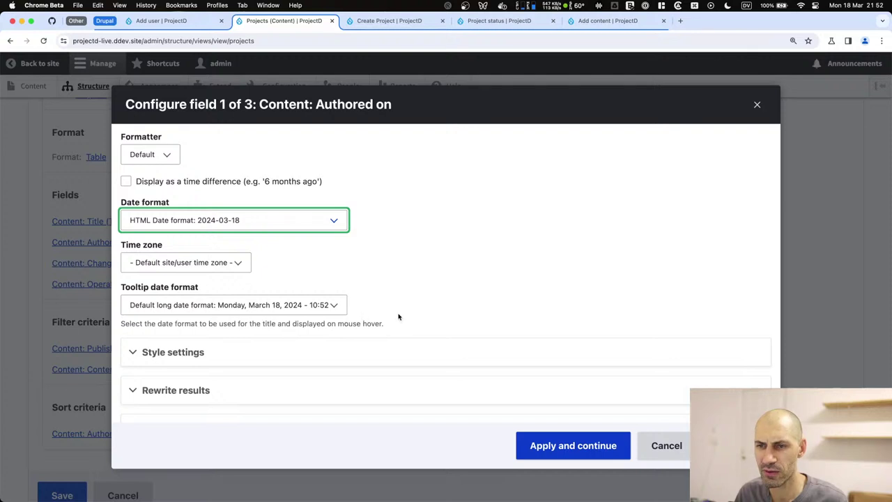
pyautogui.click(543, 446)
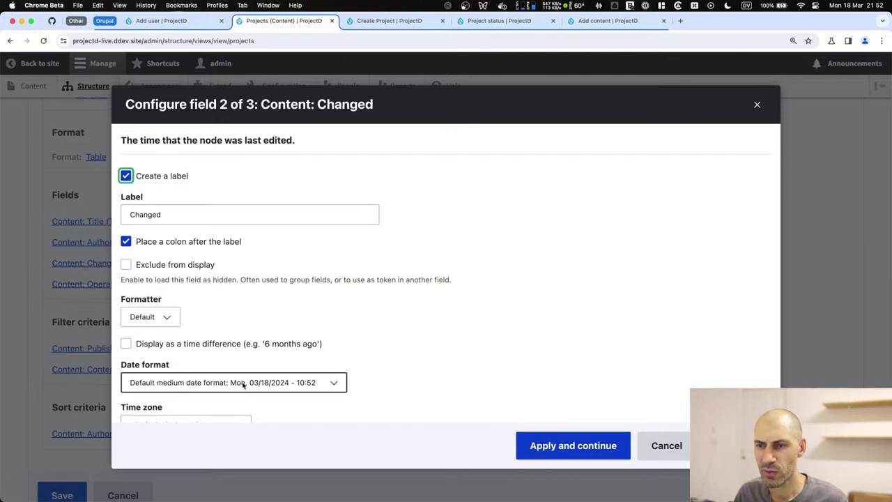
pyautogui.click(242, 390)
pyautogui.click(243, 290)
pyautogui.click(579, 448)
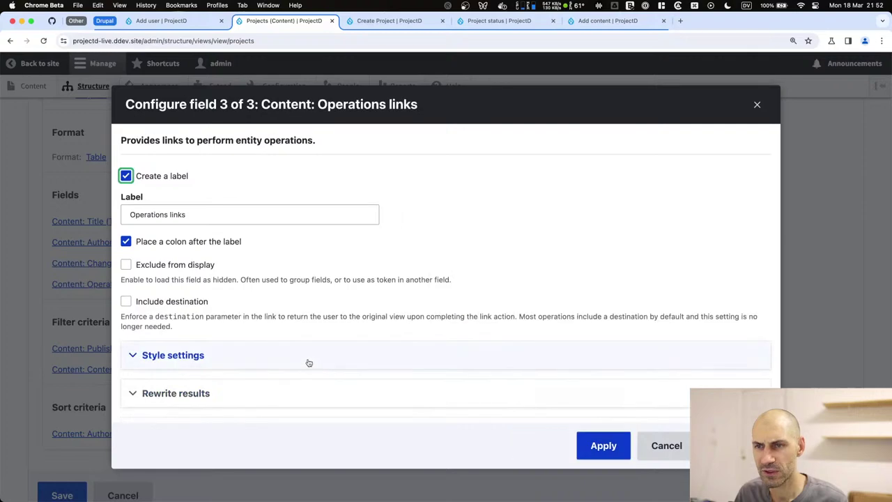
pyautogui.click(604, 449)
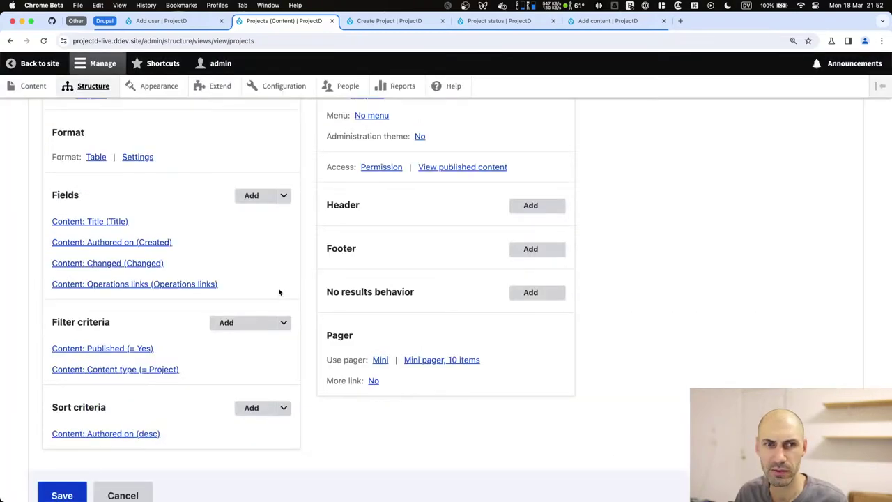
# Save the updated Projects view and return to the site's front page.
pyautogui.scroll(-15, 262, 301)
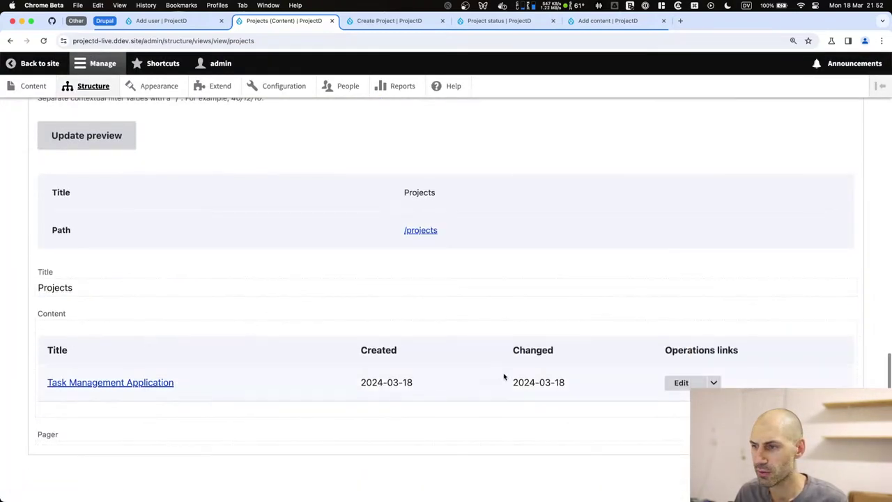
pyautogui.moveTo(176, 382); pyautogui.dragTo(18, 379)
pyautogui.click(271, 383)
pyautogui.scroll(8, 258, 379)
pyautogui.scroll(-5, 179, 356)
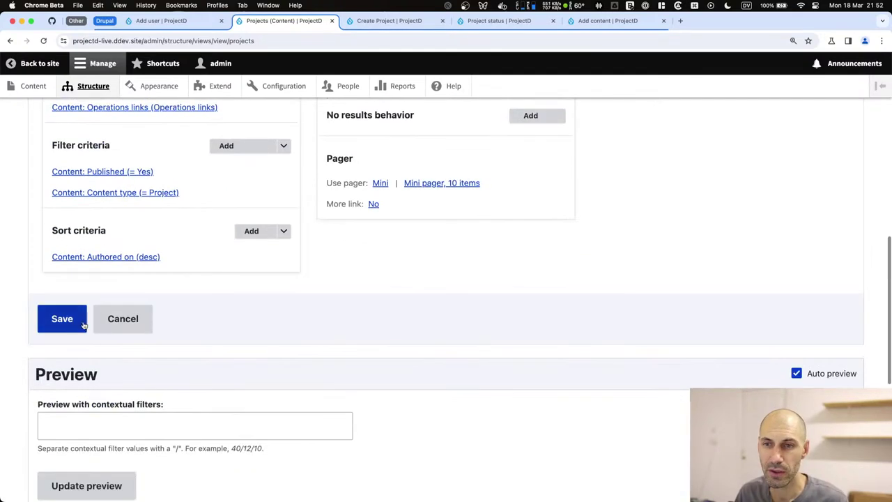
pyautogui.click(61, 318)
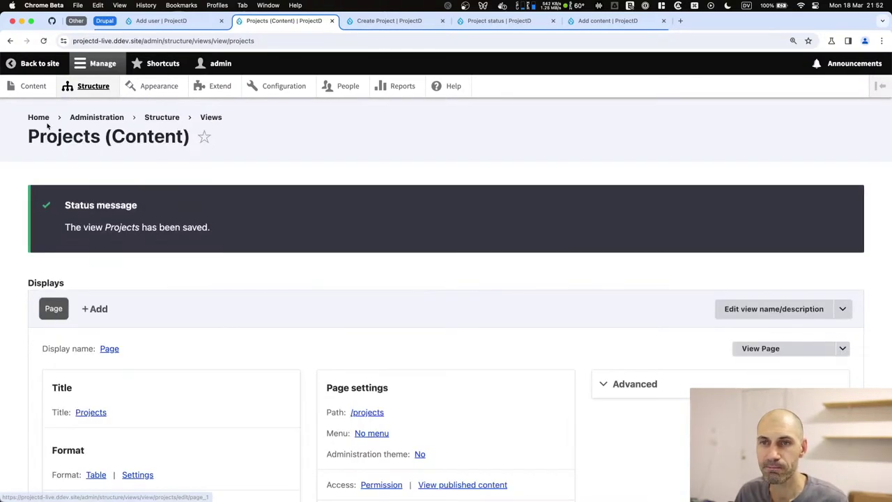
pyautogui.click(40, 118)
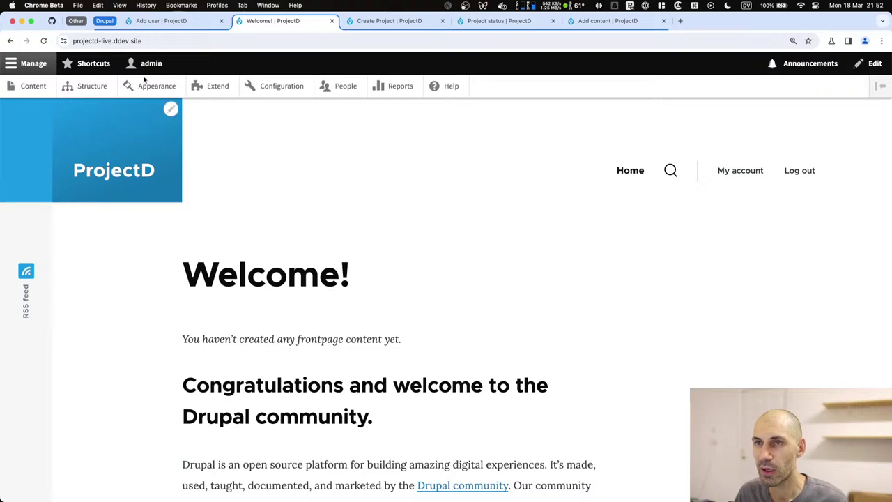
# Load the /projects page, correcting a mistyped address.
pyautogui.click(156, 41)
pyautogui.click(157, 42)
pyautogui.write('projects')
pyautogui.press('Return')
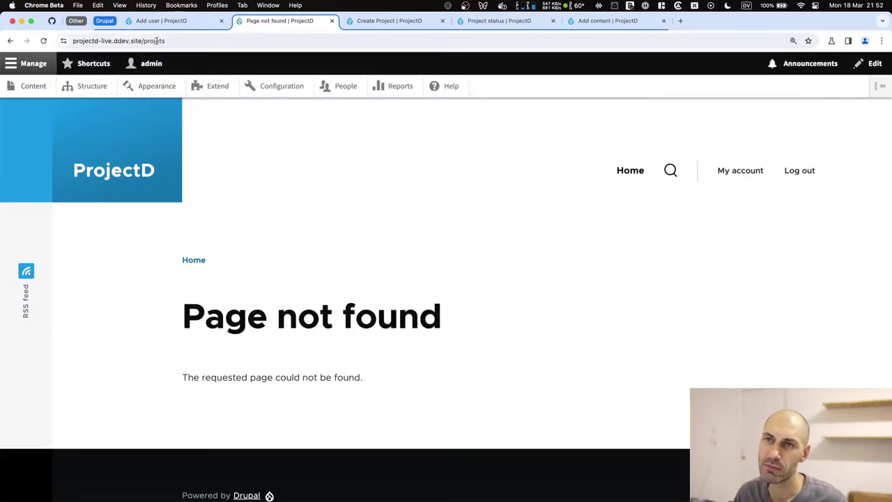
pyautogui.click(157, 41)
pyautogui.hotkey('alt', 'shift', 'Left')
pyautogui.write('projects')
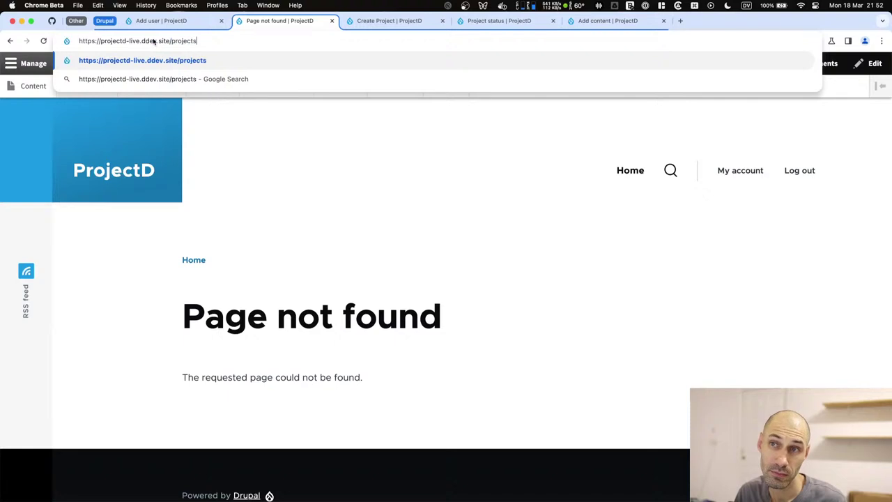
pyautogui.press('Return')
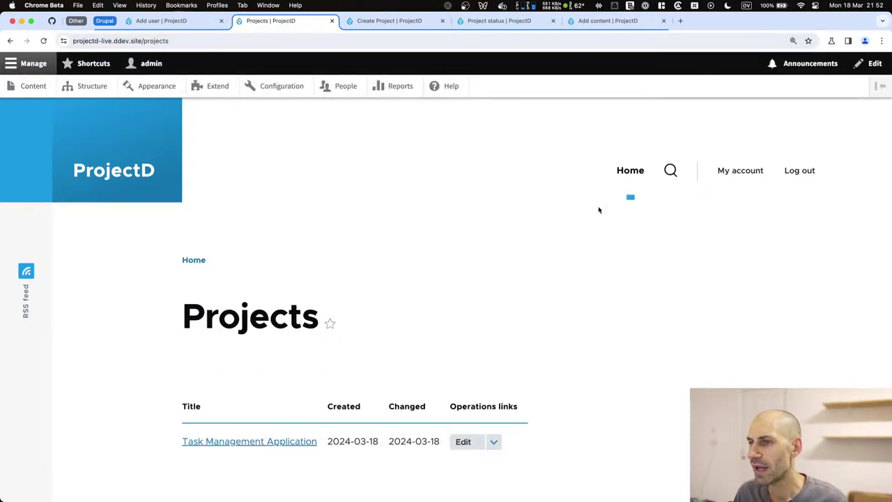
# Open the add-link form for the Main navigation menu under Structure > Menus.
pyautogui.click(83, 90)
pyautogui.scroll(-5, 130, 312)
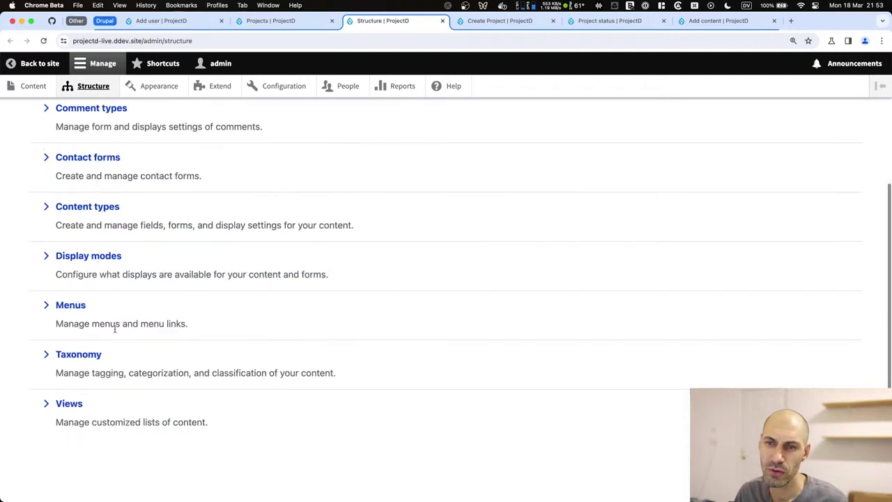
pyautogui.click(71, 305)
pyautogui.scroll(-1, 245, 285)
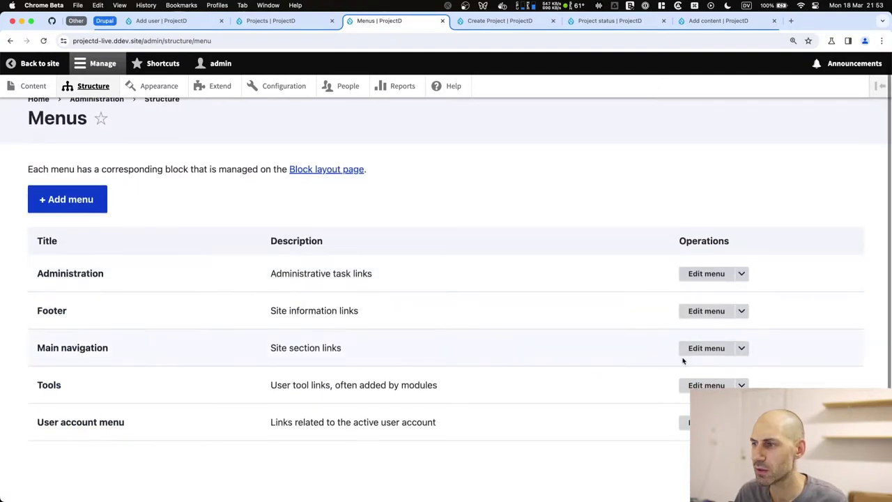
pyautogui.click(694, 346)
pyautogui.click(66, 179)
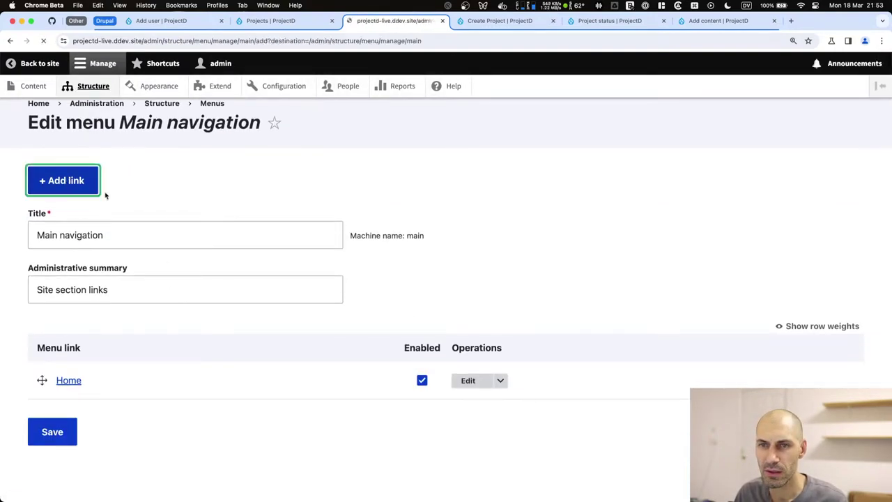
# Create a Projects menu link pointing to /projects and save it.
pyautogui.click(142, 207)
pyautogui.press('Tab')
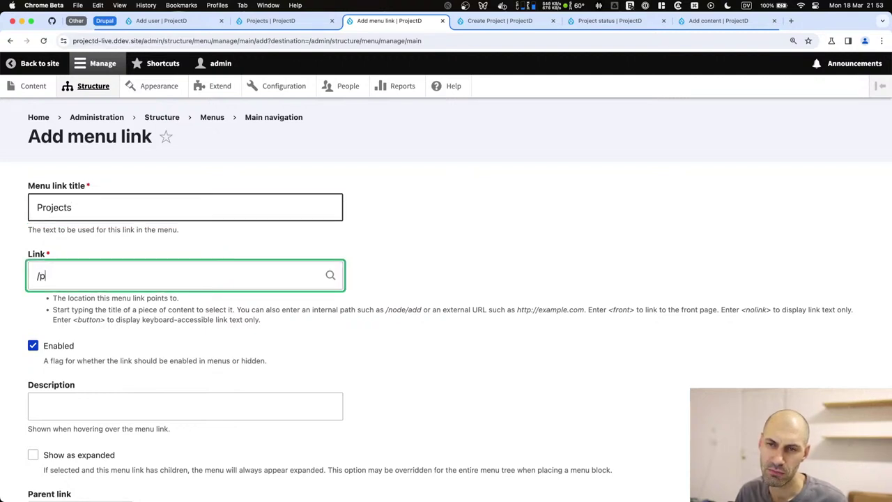
pyautogui.scroll(-3, 137, 265)
pyautogui.scroll(3, 81, 323)
pyautogui.press('super+a')
pyautogui.write('pr')
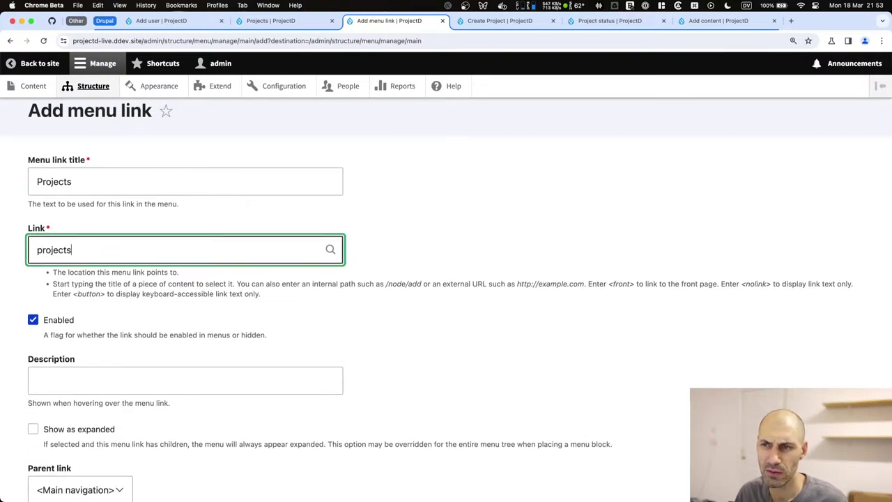
pyautogui.press('super+a')
pyautogui.press('BackSpace')
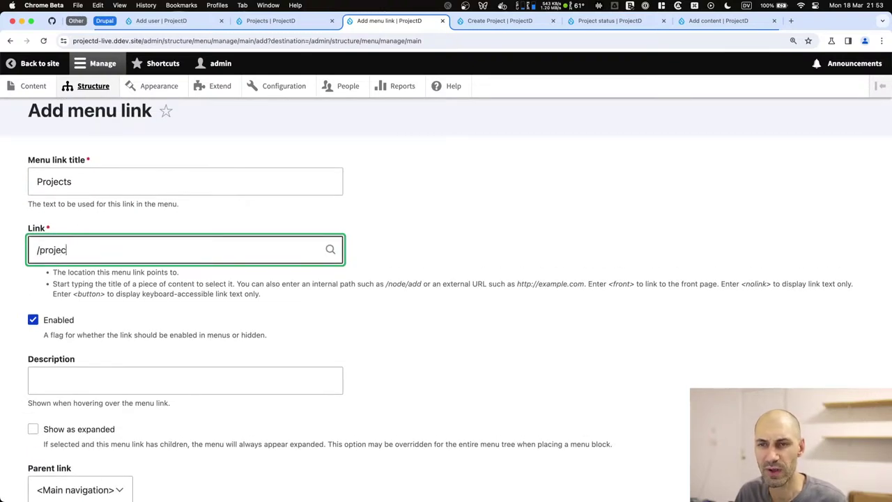
pyautogui.write('/projects')
pyautogui.scroll(-5, 42, 348)
pyautogui.click(41, 436)
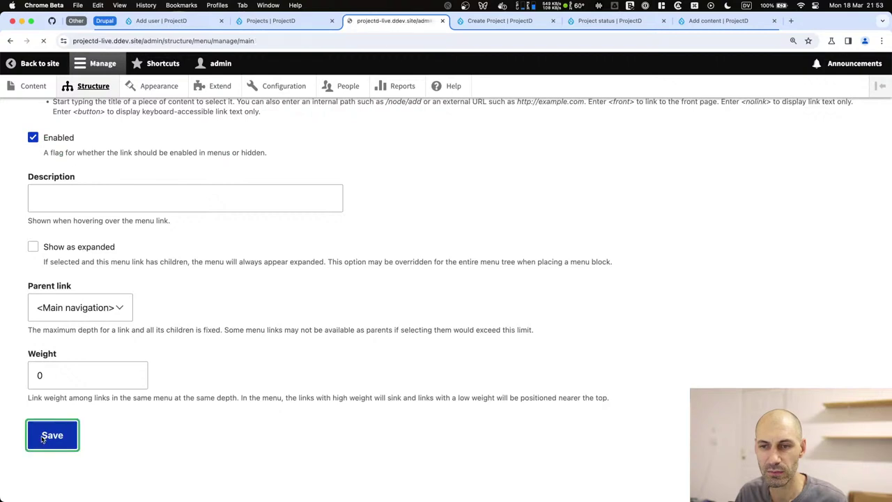
pyautogui.scroll(-3, 41, 436)
pyautogui.click(48, 431)
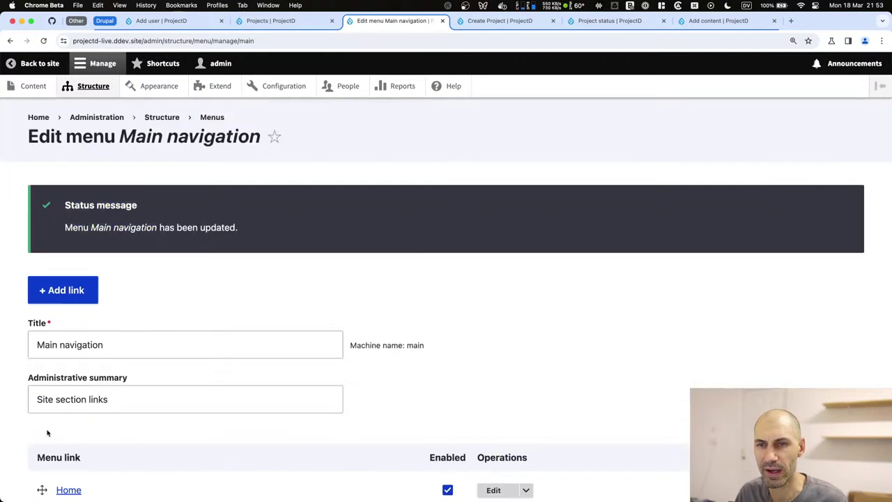
# Reload the Projects page to see the new link and inspect the Task Management Application project.
pyautogui.click(279, 21)
pyautogui.press('super+r')
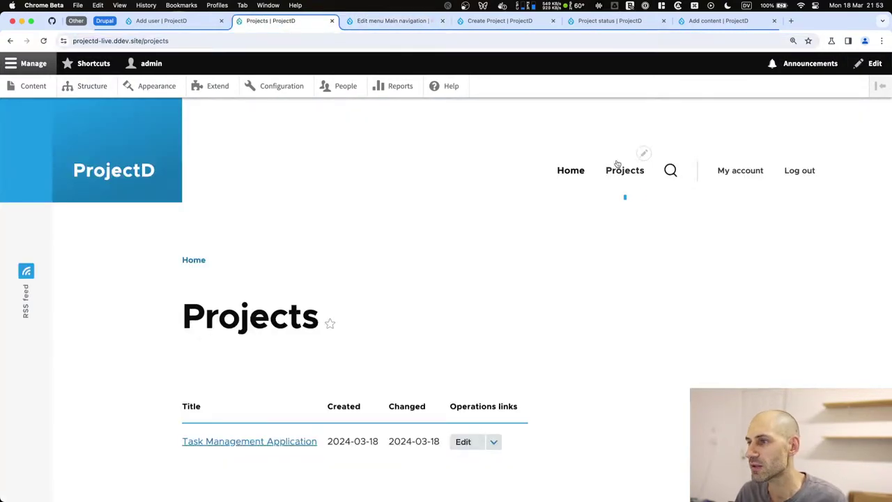
pyautogui.scroll(-5, 626, 174)
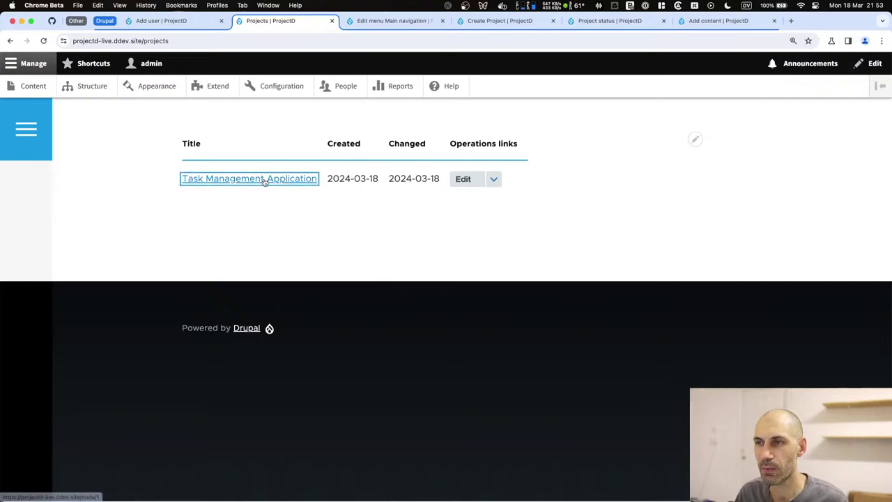
pyautogui.click(260, 180)
pyautogui.scroll(-4, 284, 273)
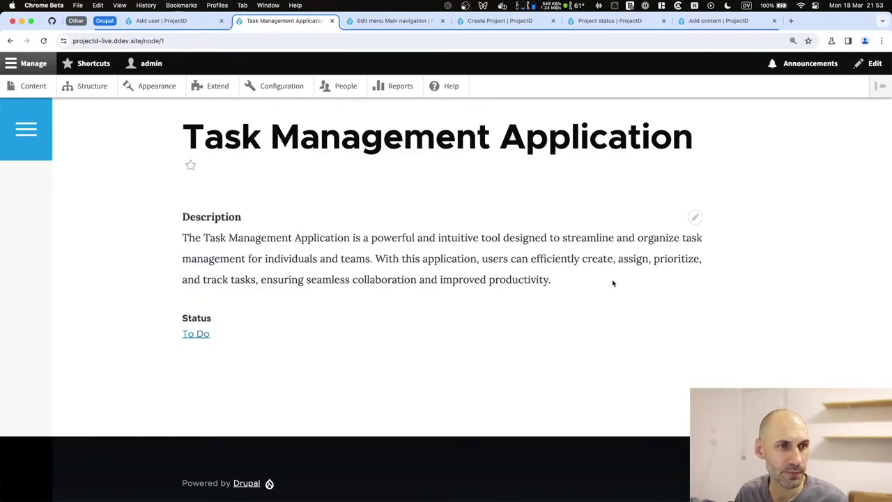
pyautogui.moveTo(612, 283); pyautogui.dragTo(116, 212)
pyautogui.scroll(3, 339, 249)
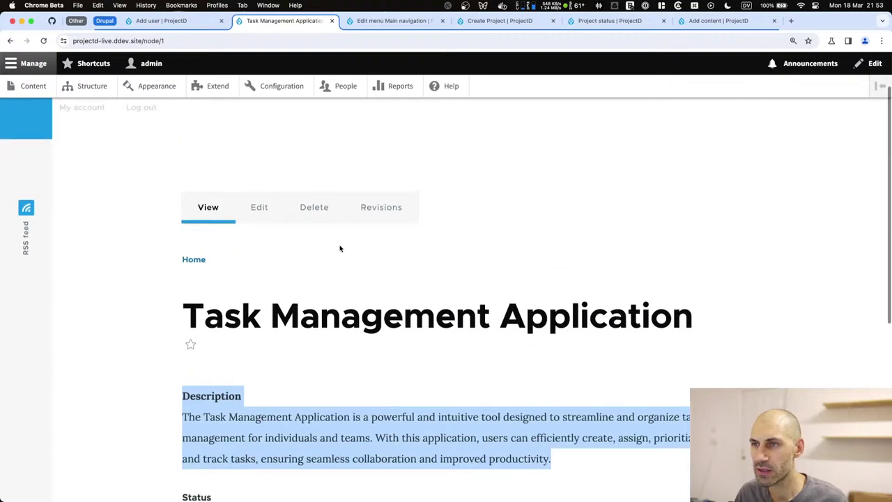
pyautogui.scroll(-3, 341, 249)
pyautogui.scroll(4, 334, 246)
pyautogui.press('super+bracketleft')
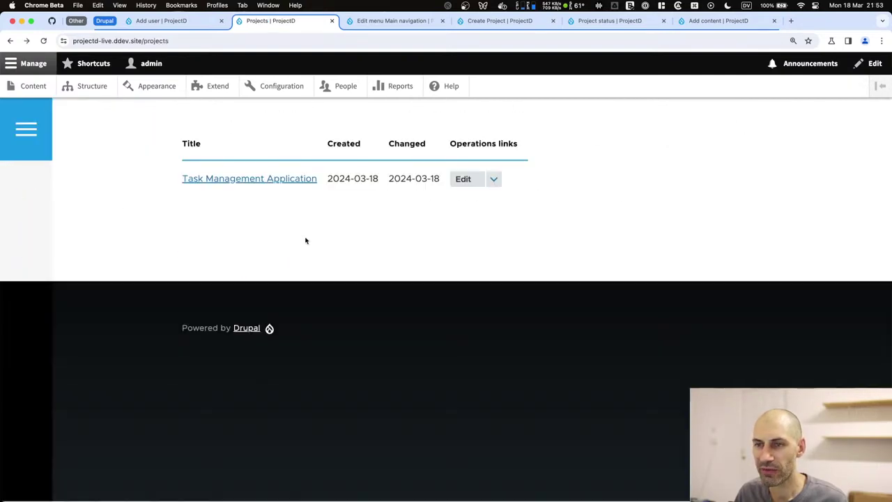
pyautogui.scroll(5, 51, 123)
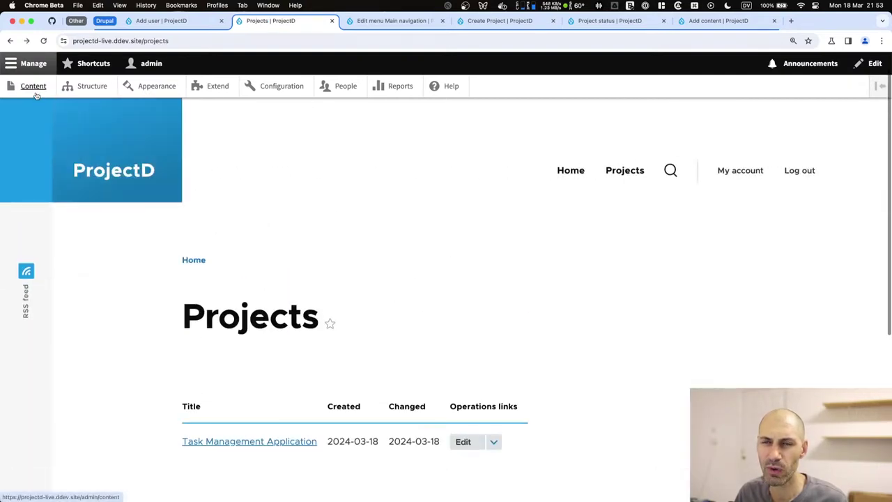
# Open a blank Create Project form via Content > Add content.
pyautogui.click(33, 86)
pyautogui.click(103, 213)
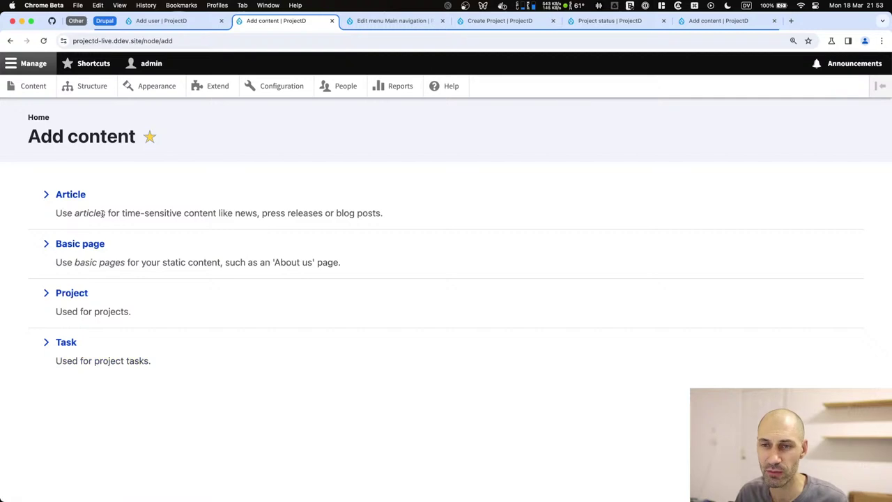
pyautogui.click(72, 294)
pyautogui.press('super+Tab')
pyautogui.press('super+Tab')
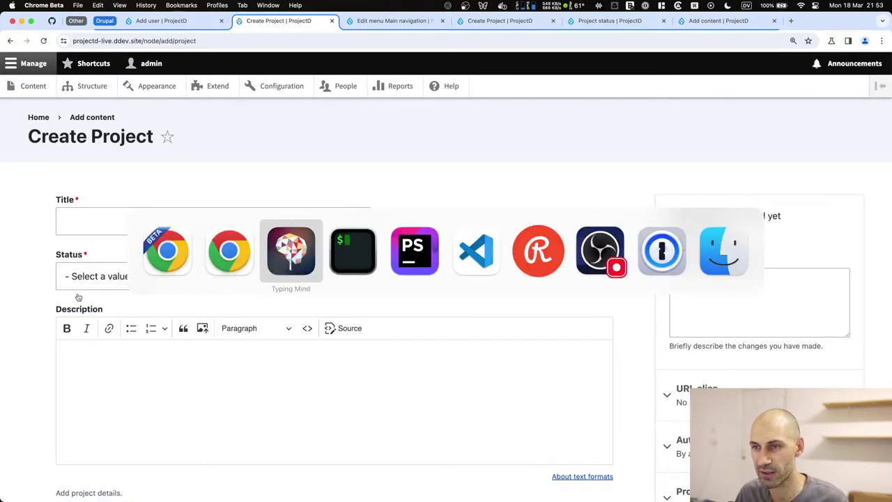
# Paste 'Weather Forecast Web App' from the chat as the title and set status to In Progress.
pyautogui.scroll(-15, 469, 276)
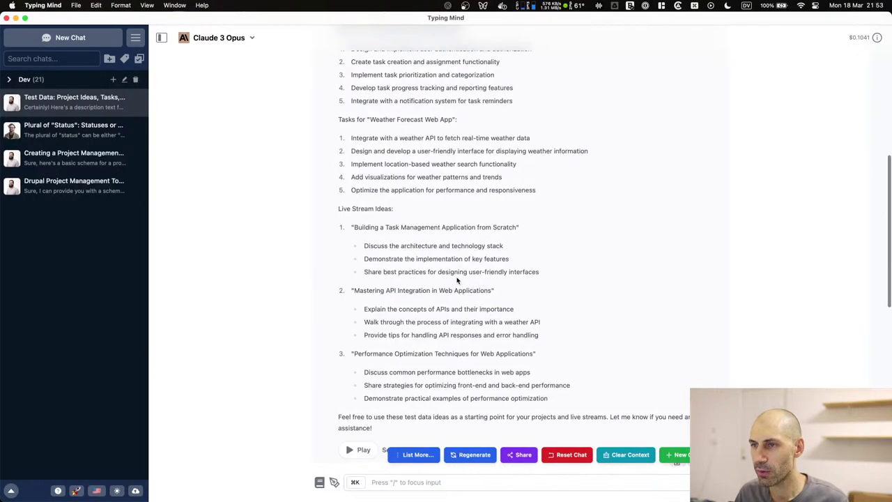
pyautogui.scroll(5, 458, 280)
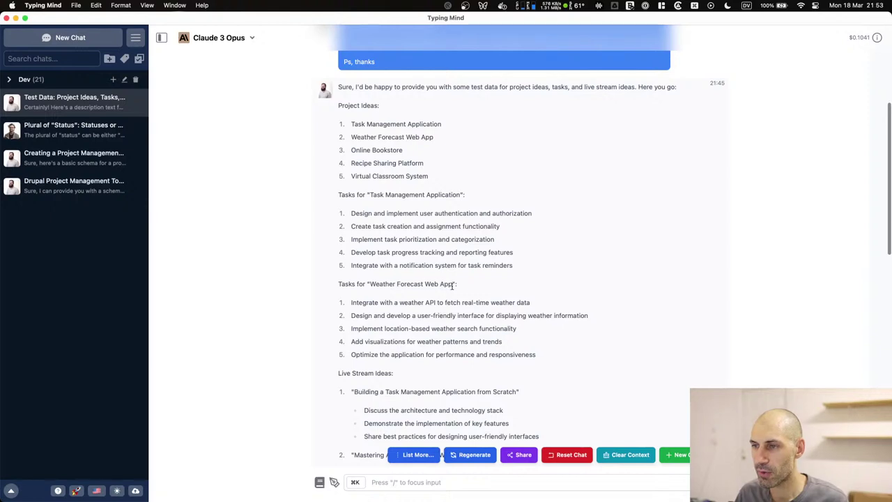
pyautogui.moveTo(452, 286); pyautogui.dragTo(371, 282)
pyautogui.press('super+c')
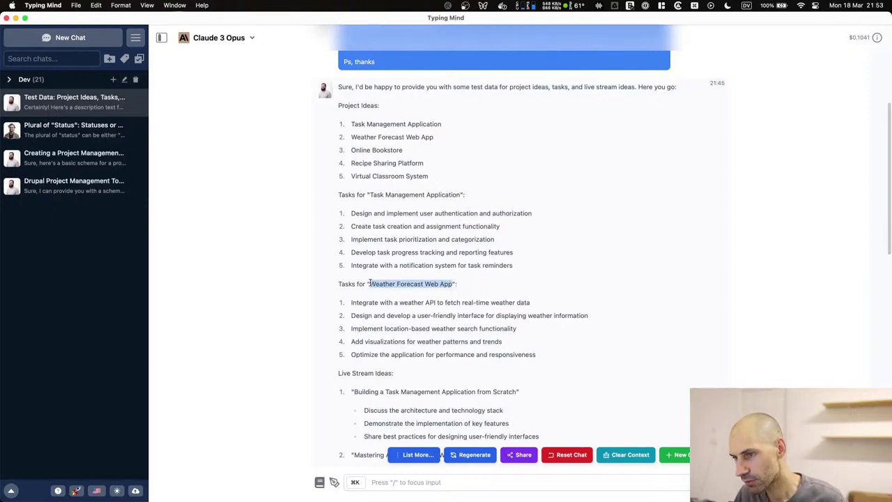
pyautogui.press('super+Tab')
pyautogui.click(128, 228)
pyautogui.press('super+v')
pyautogui.click(114, 277)
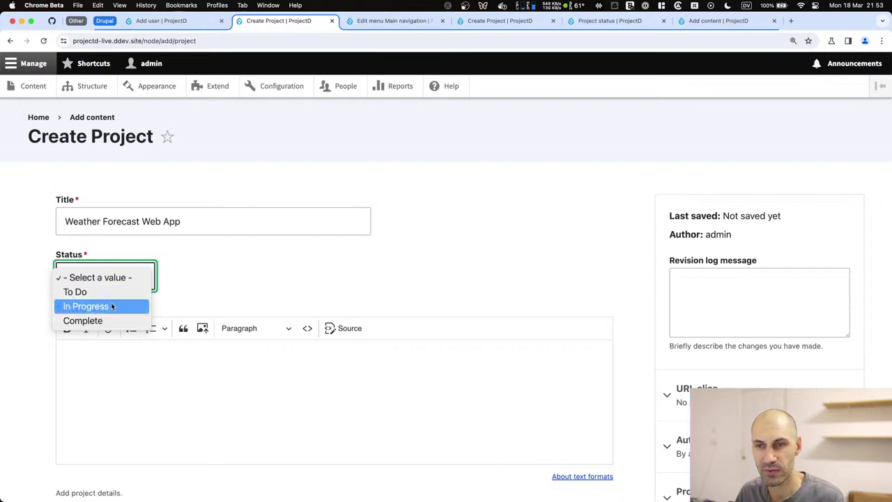
pyautogui.click(113, 306)
pyautogui.scroll(-3, 116, 308)
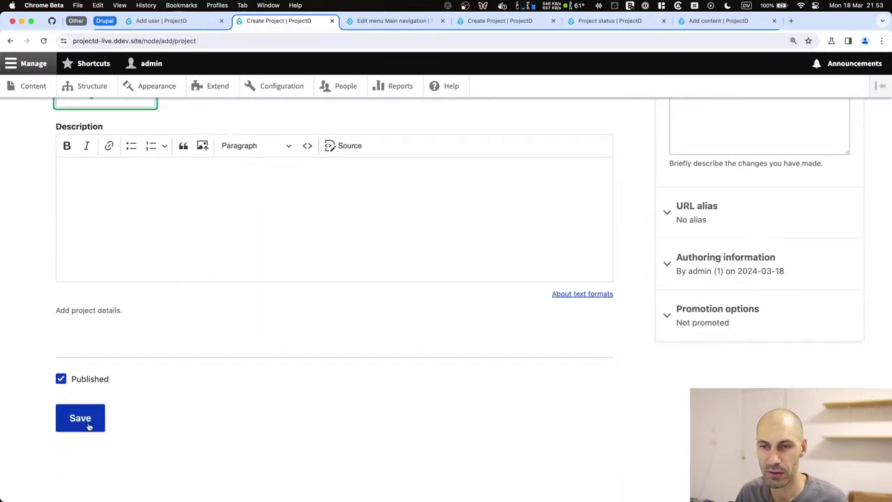
# Copy the first Weather Forecast task from Typing Mind into the Description field.
pyautogui.press('super+Tab')
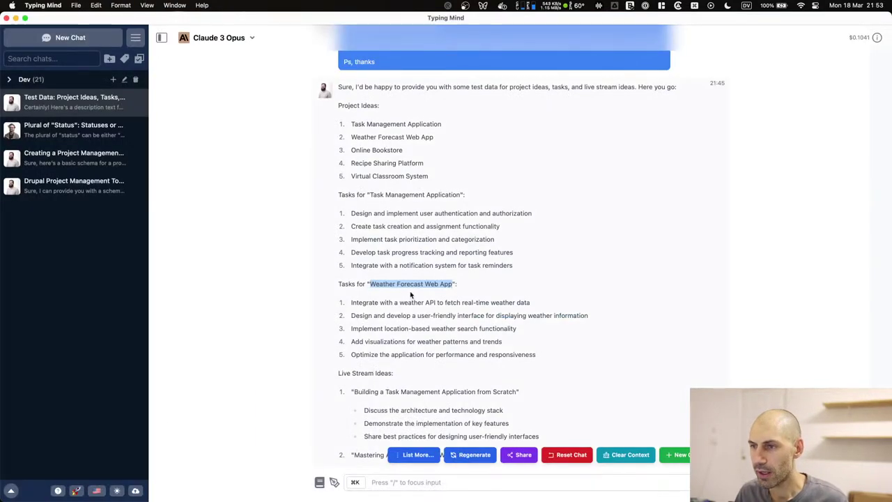
pyautogui.moveTo(542, 356); pyautogui.dragTo(345, 305)
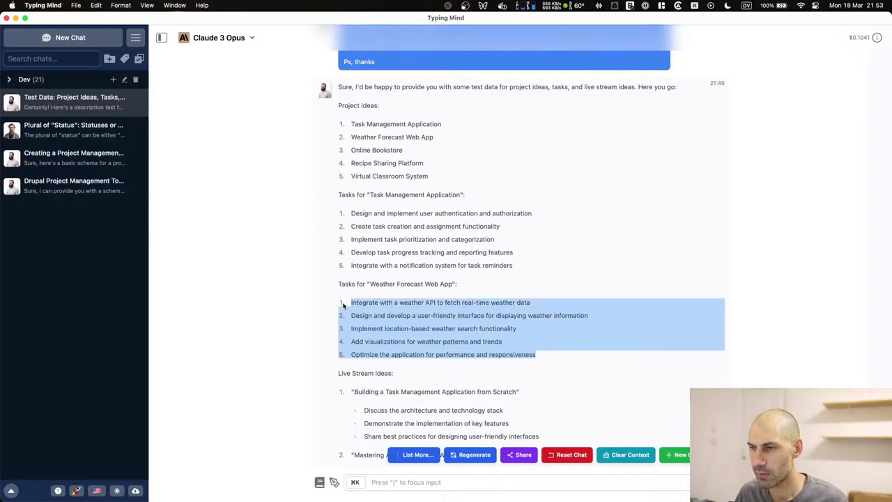
pyautogui.click(345, 305)
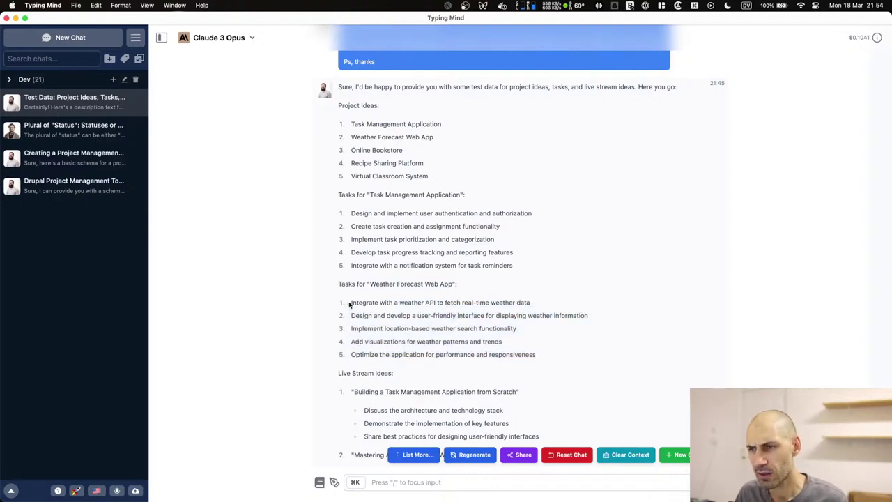
pyautogui.moveTo(349, 304); pyautogui.dragTo(568, 301)
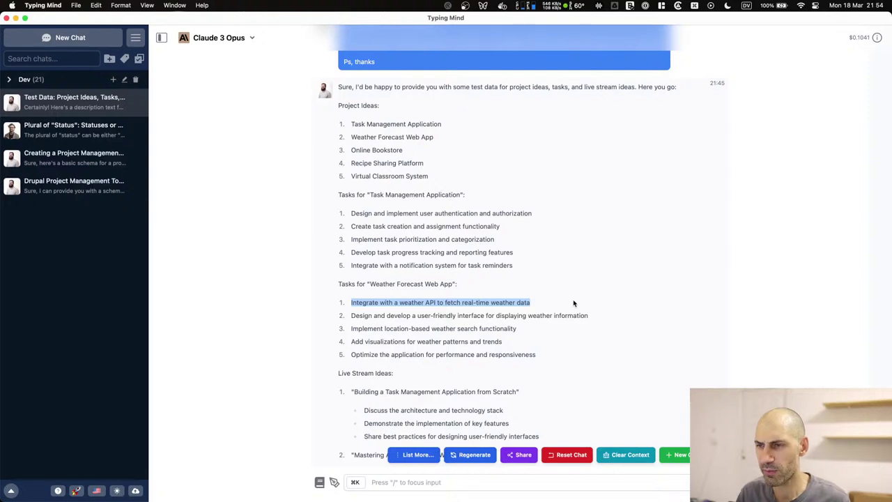
pyautogui.press('super+c')
pyautogui.press('super+Tab')
pyautogui.click(416, 253)
pyautogui.scroll(2, 416, 253)
pyautogui.press('super+v')
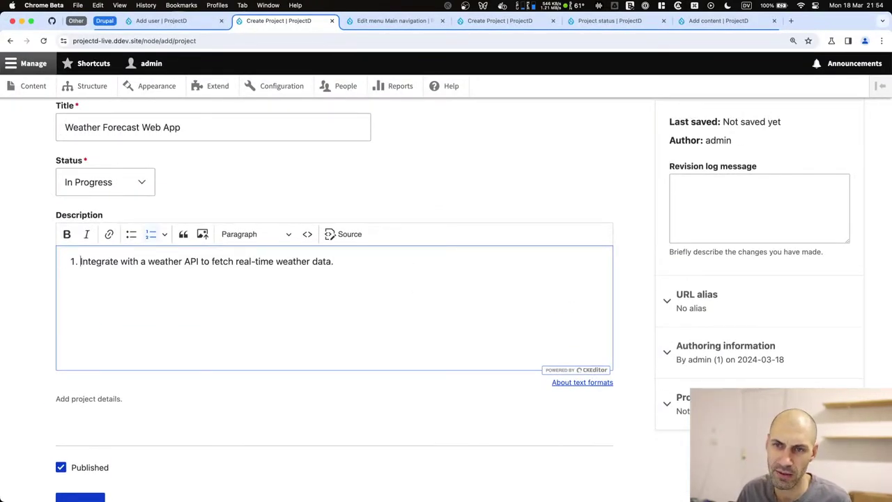
# Turn the numbered Description item into a plain paragraph and save the Weather Forecast Web App project.
pyautogui.press('BackSpace')
pyautogui.scroll(-3, 275, 297)
pyautogui.click(81, 418)
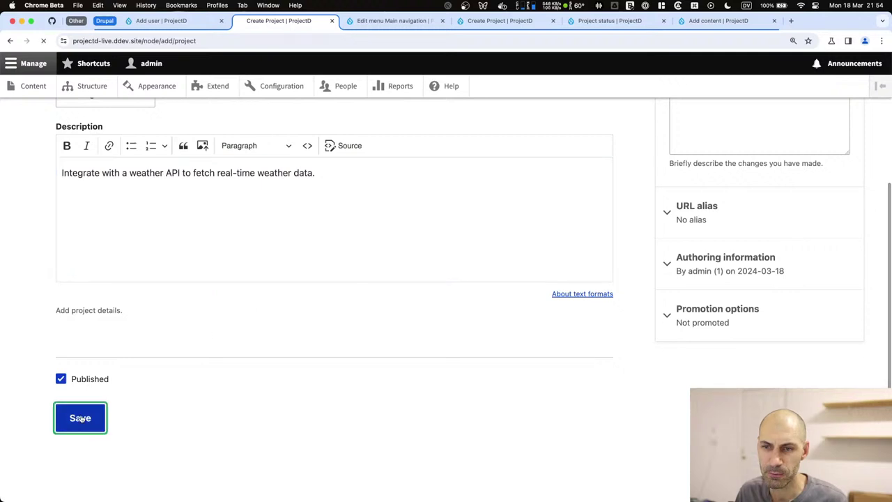
# Go to the Projects page and bring up the listing's contextual edit options.
pyautogui.scroll(5, 188, 340)
pyautogui.click(623, 170)
pyautogui.scroll(-3, 305, 304)
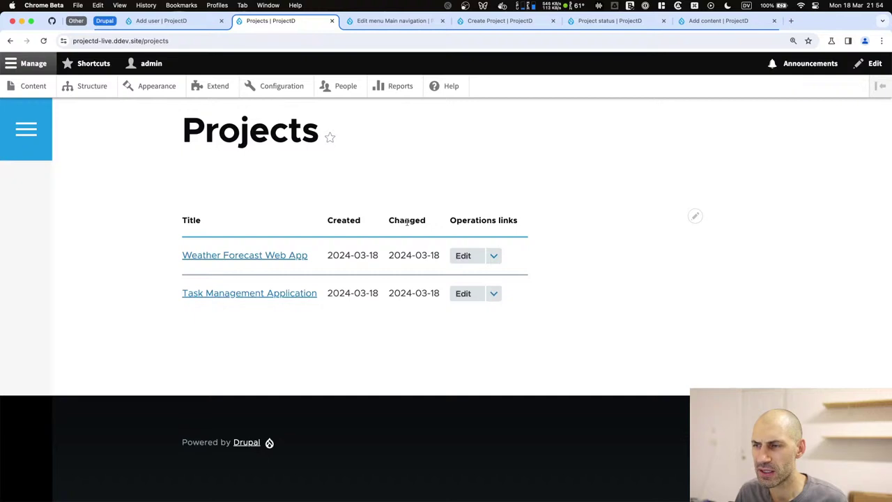
pyautogui.scroll(3, 592, 223)
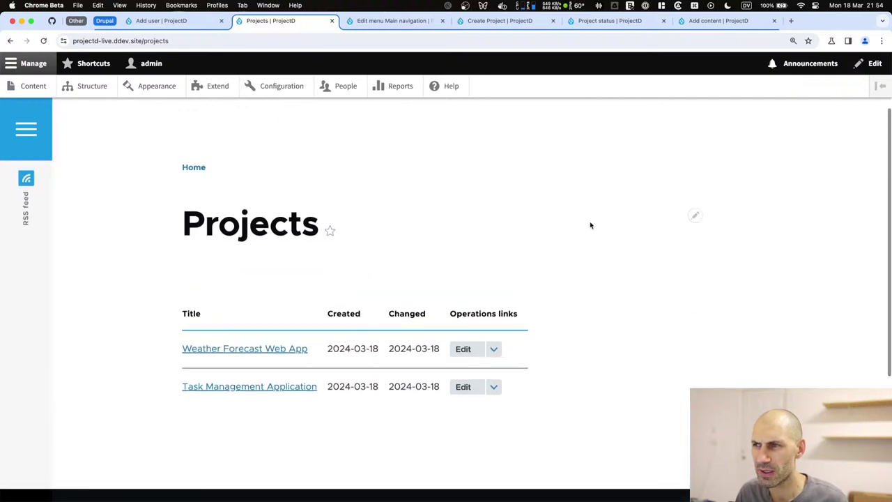
pyautogui.scroll(-2, 570, 246)
pyautogui.click(695, 251)
# Add the project Status field to the Projects view with its label link turned off.
pyautogui.click(682, 267)
pyautogui.scroll(-3, 259, 226)
pyautogui.click(251, 233)
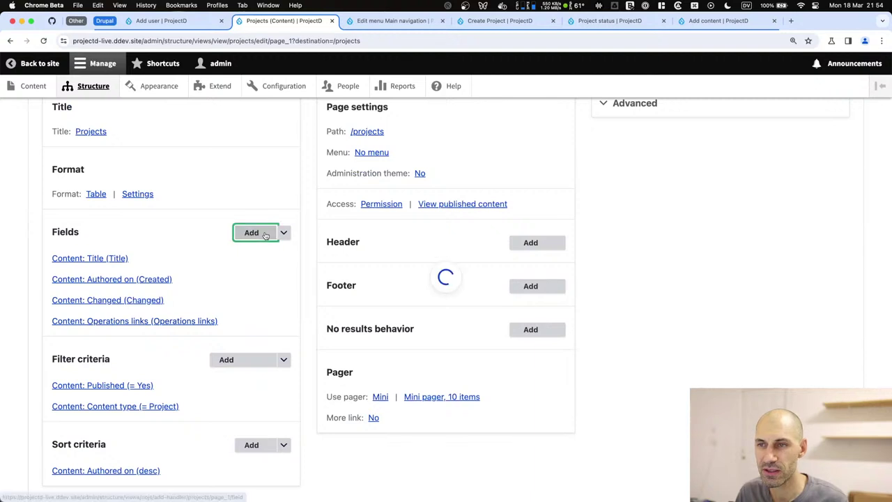
pyautogui.write('status')
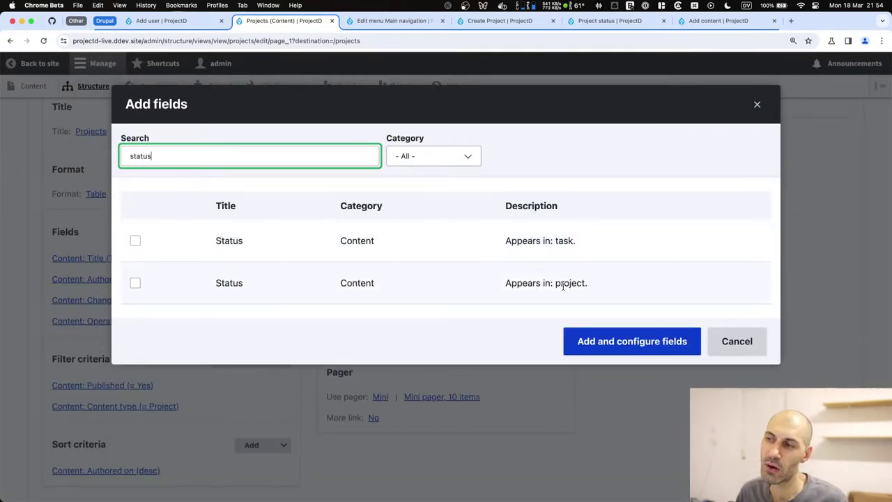
pyautogui.click(135, 283)
pyautogui.click(591, 371)
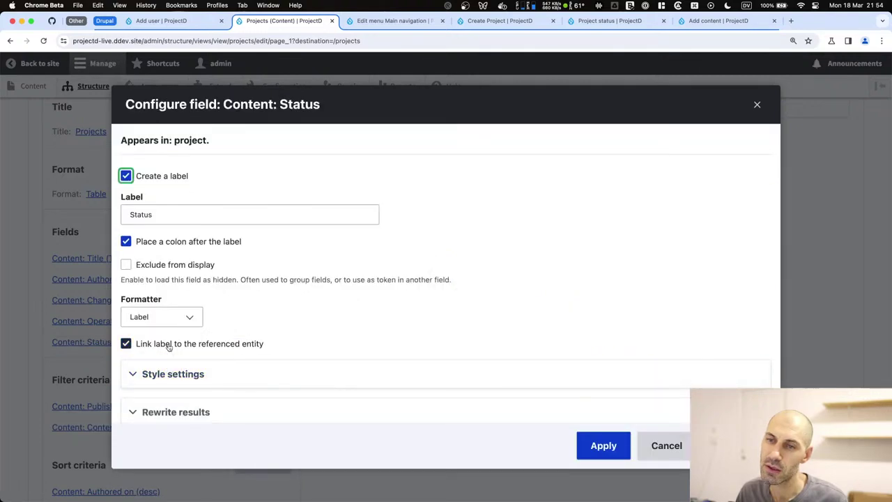
pyautogui.click(168, 346)
pyautogui.click(602, 445)
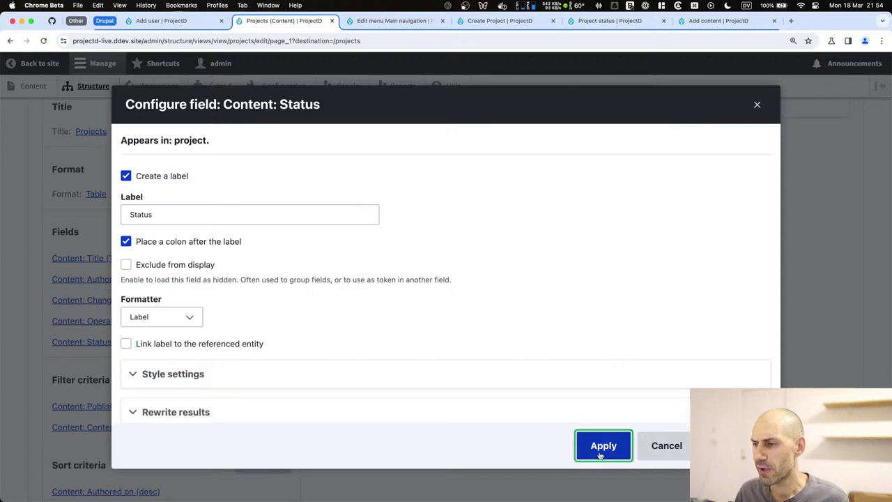
# Rearrange the view's fields so Status sits second, right after Title.
pyautogui.scroll(-5, 151, 349)
pyautogui.scroll(3, 155, 201)
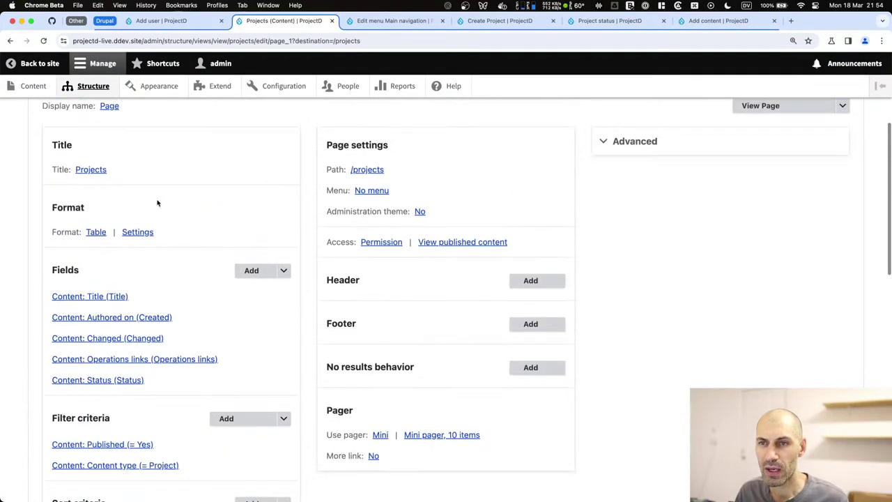
pyautogui.click(283, 269)
pyautogui.click(263, 285)
pyautogui.moveTo(135, 367); pyautogui.dragTo(133, 259)
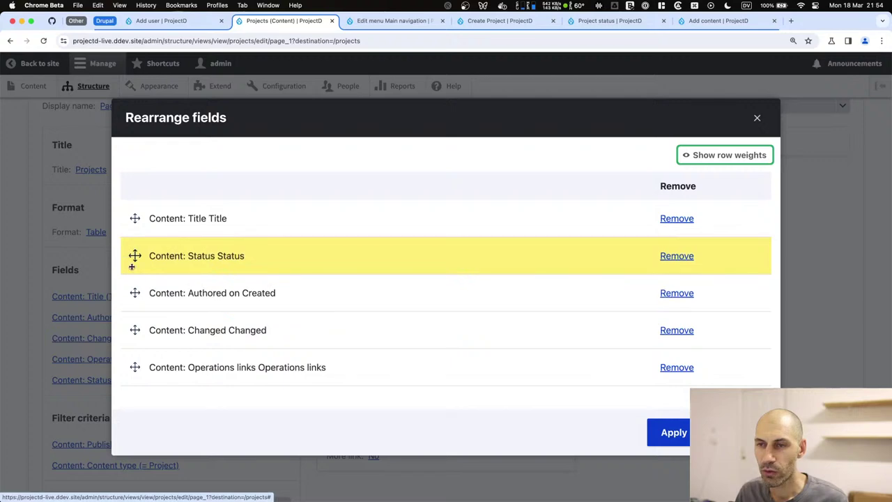
pyautogui.click(676, 438)
pyautogui.scroll(-2, 441, 370)
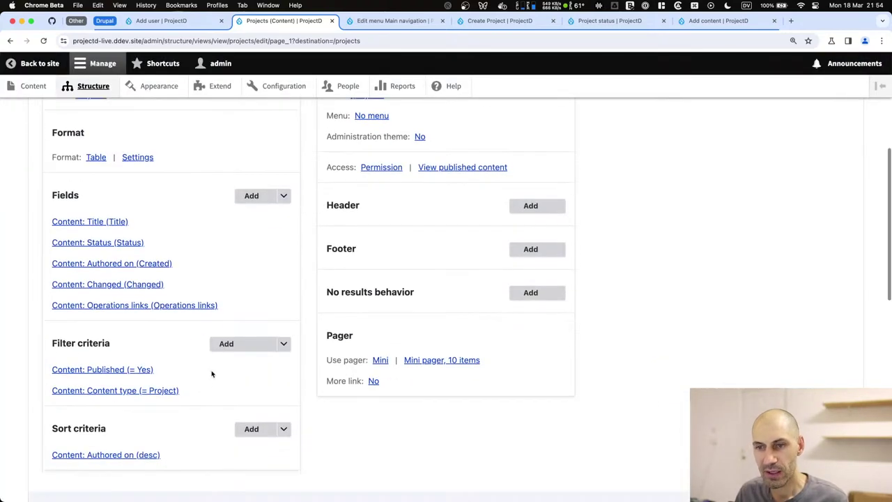
# Try a task Status filter using the Project status vocabulary, then cancel it.
pyautogui.click(254, 345)
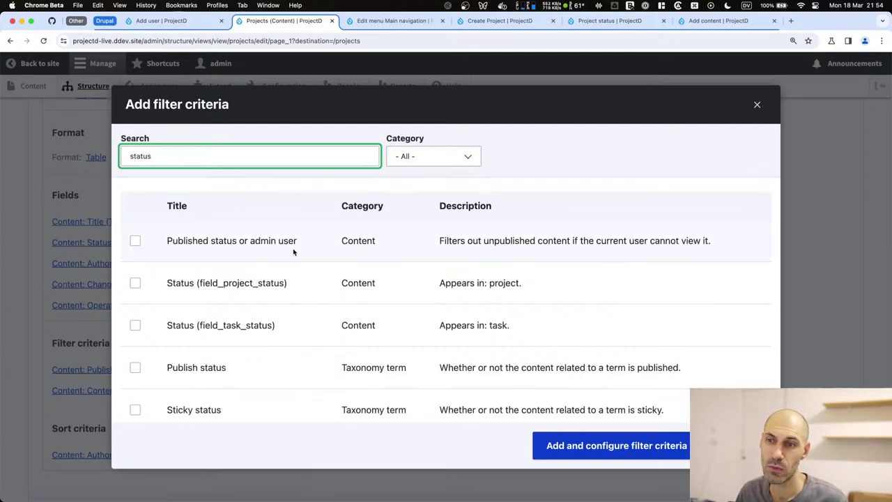
pyautogui.click(328, 325)
pyautogui.click(617, 445)
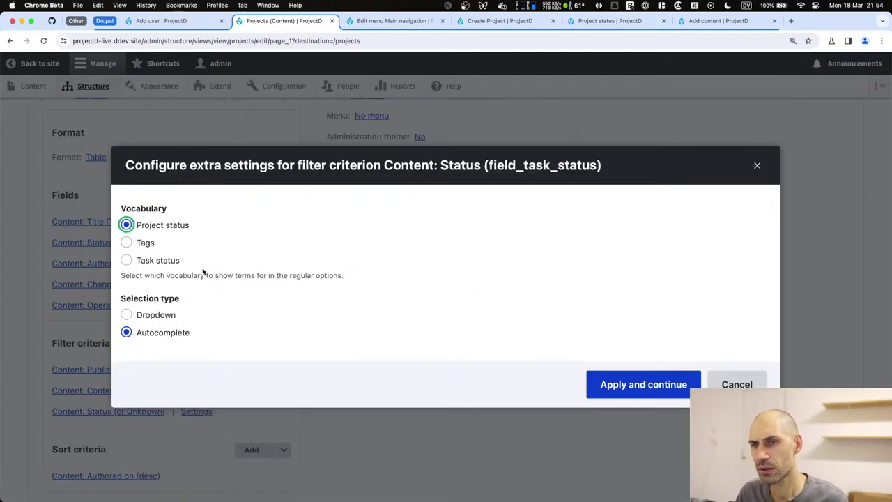
pyautogui.click(147, 245)
pyautogui.press('Tab')
pyautogui.press('Up')
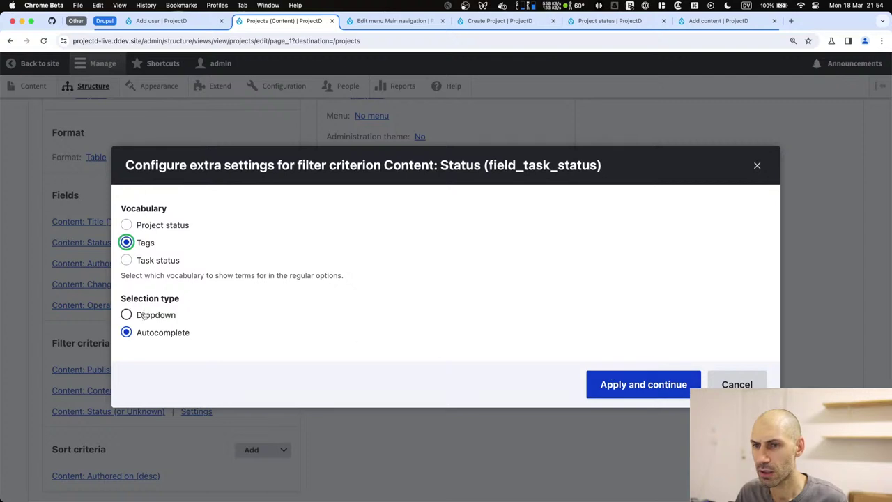
pyautogui.click(179, 227)
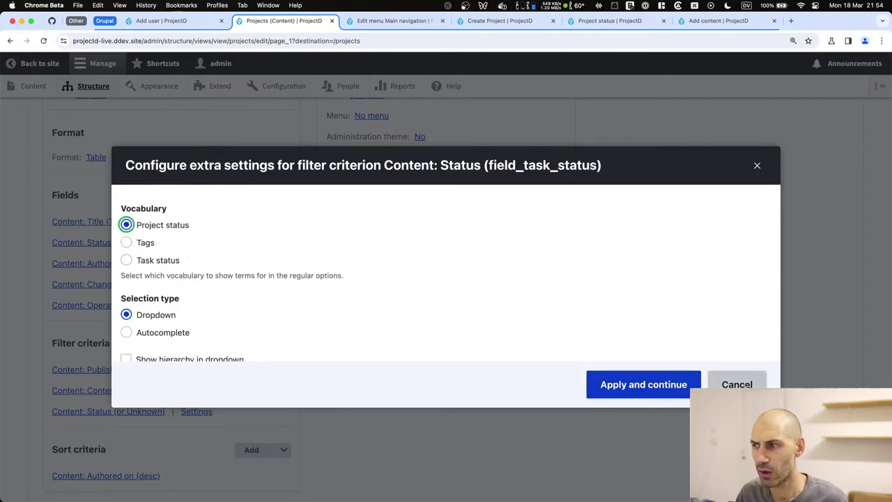
pyautogui.click(654, 384)
pyautogui.click(666, 445)
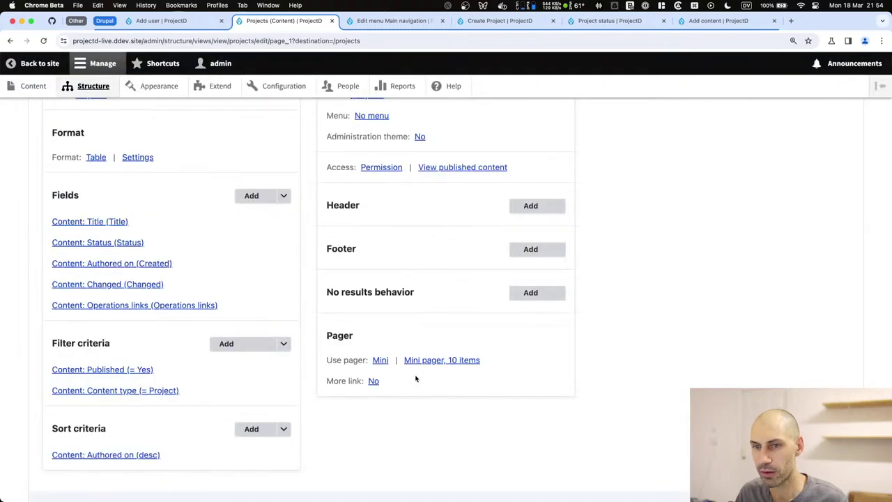
# Add the project Status field as a filter, offered as a dropdown of statuses.
pyautogui.click(237, 344)
pyautogui.write('task')
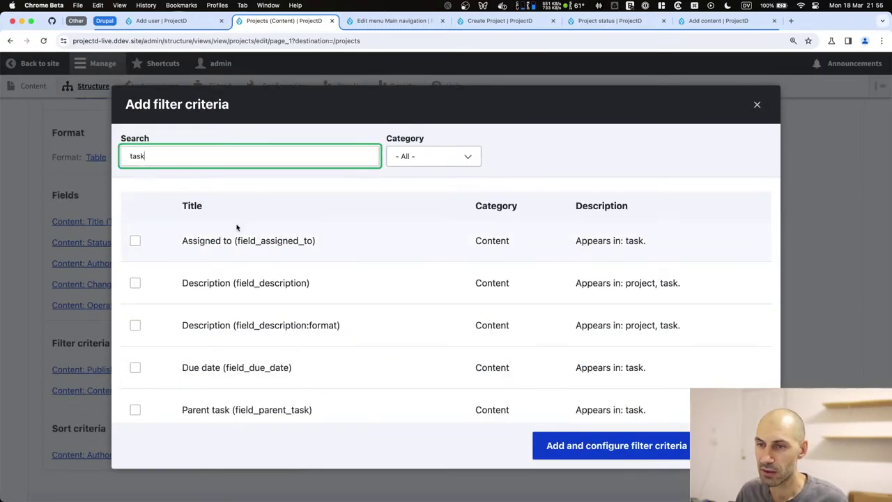
pyautogui.press('super+a')
pyautogui.write('projec')
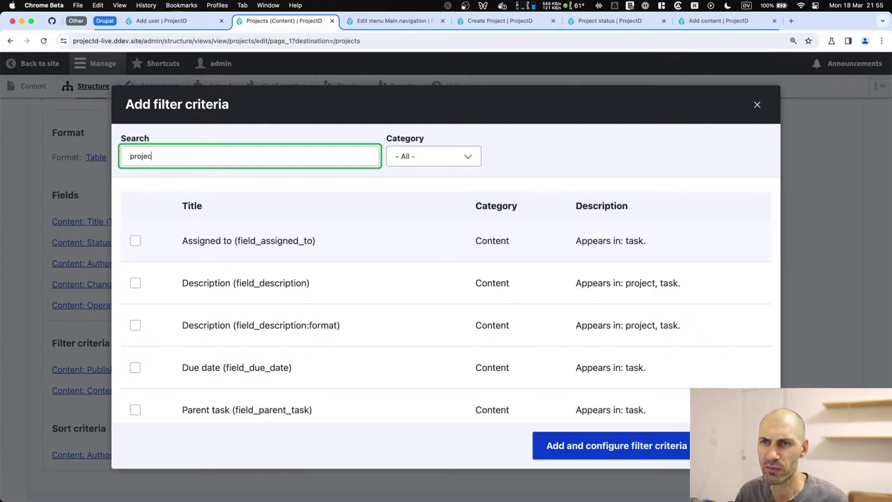
pyautogui.write('t')
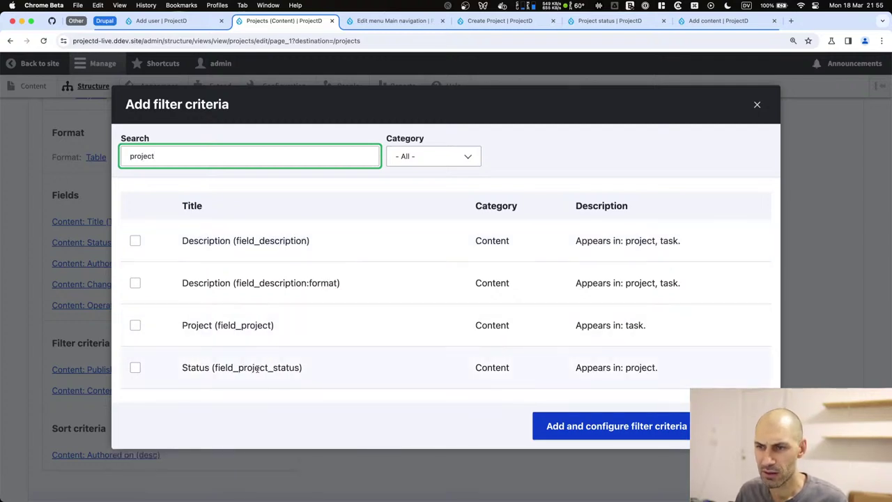
pyautogui.click(255, 370)
pyautogui.click(629, 454)
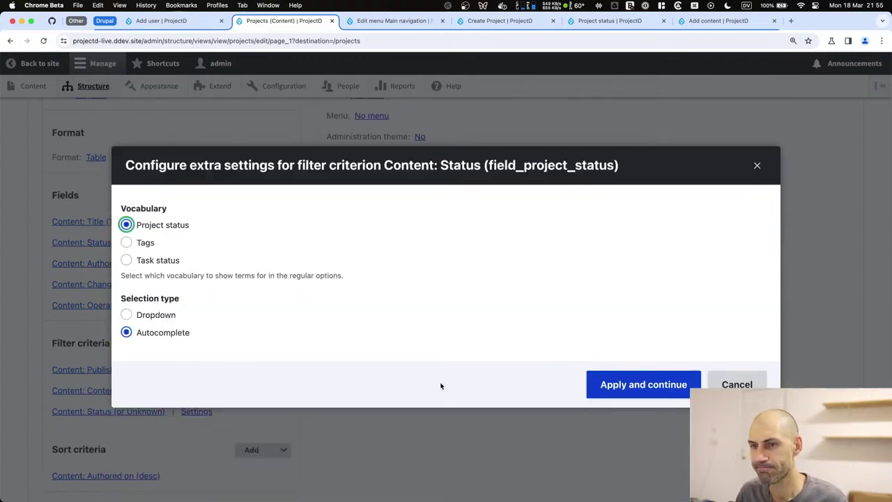
pyautogui.click(140, 315)
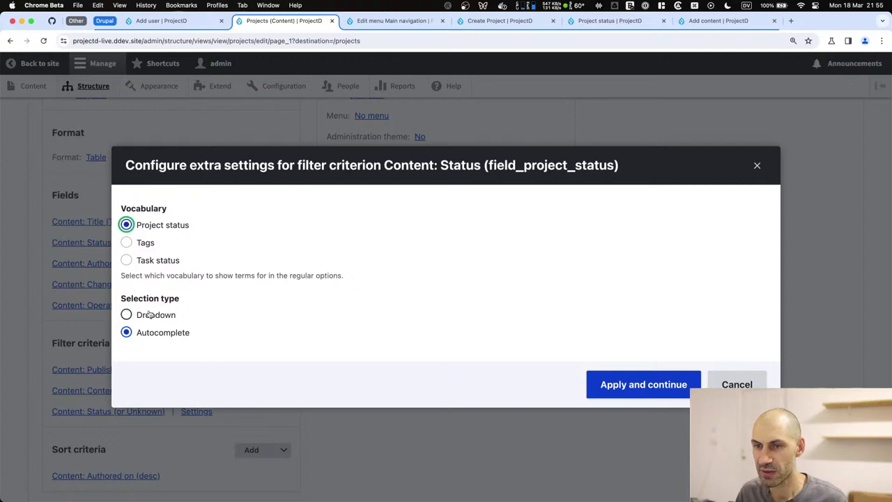
pyautogui.click(619, 388)
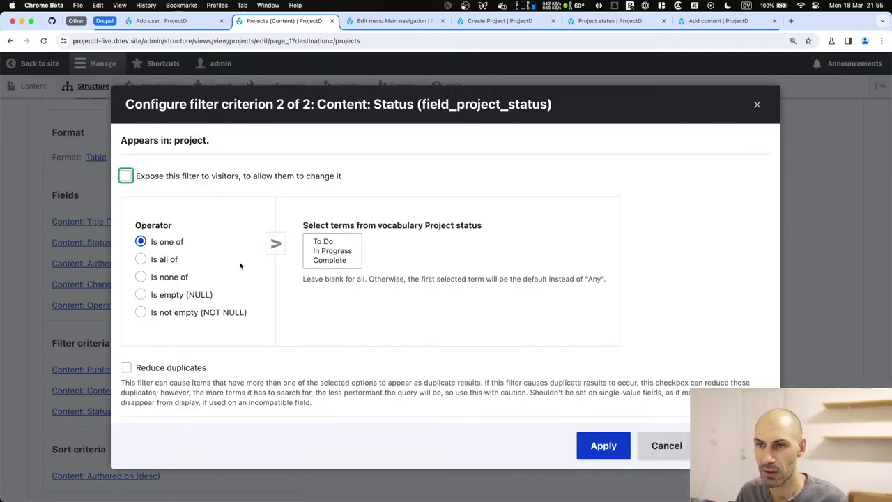
# Expose the status filter to visitors with the label 'Project status'.
pyautogui.click(146, 176)
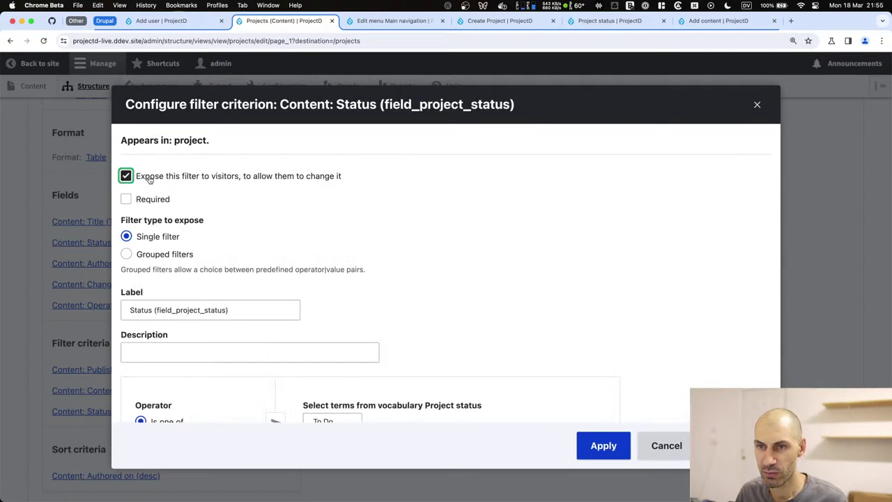
pyautogui.tripleClick(225, 310)
pyautogui.write('Project status')
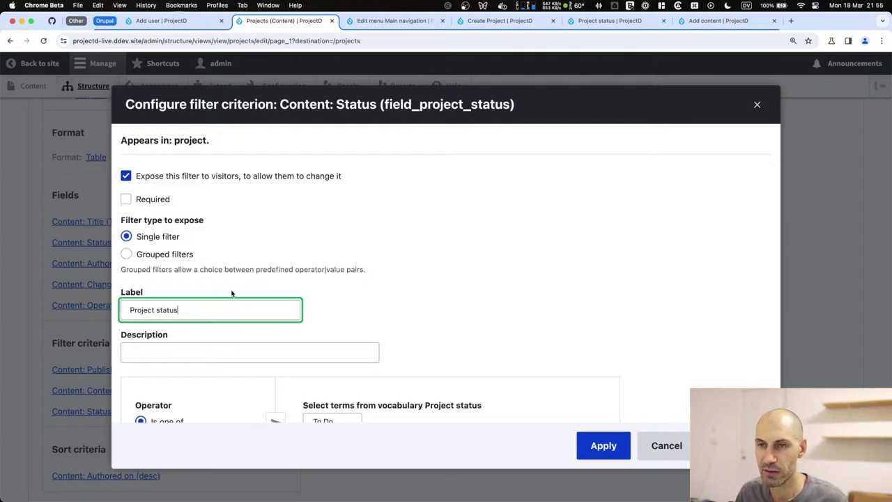
pyautogui.scroll(-2, 231, 293)
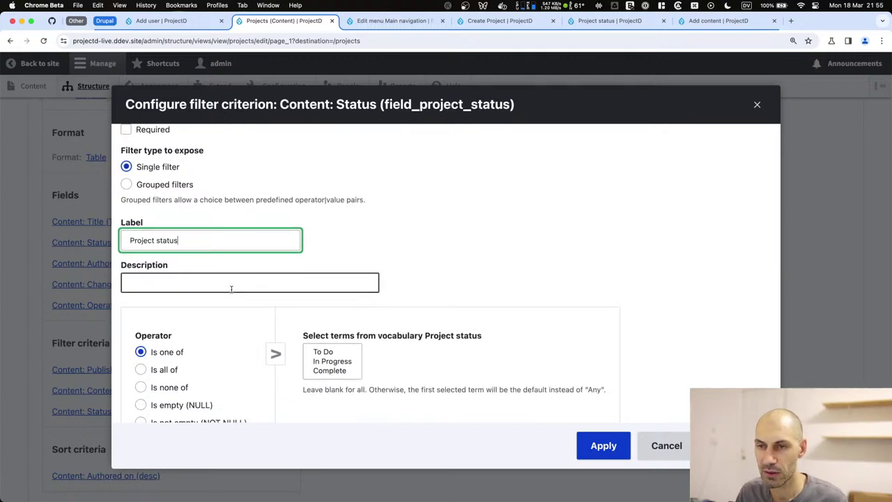
pyautogui.scroll(-4, 231, 289)
pyautogui.click(597, 450)
# Check the preview's Project status choices (To Do, In Progress, Complete), leaving it on Any.
pyautogui.scroll(-10, 228, 348)
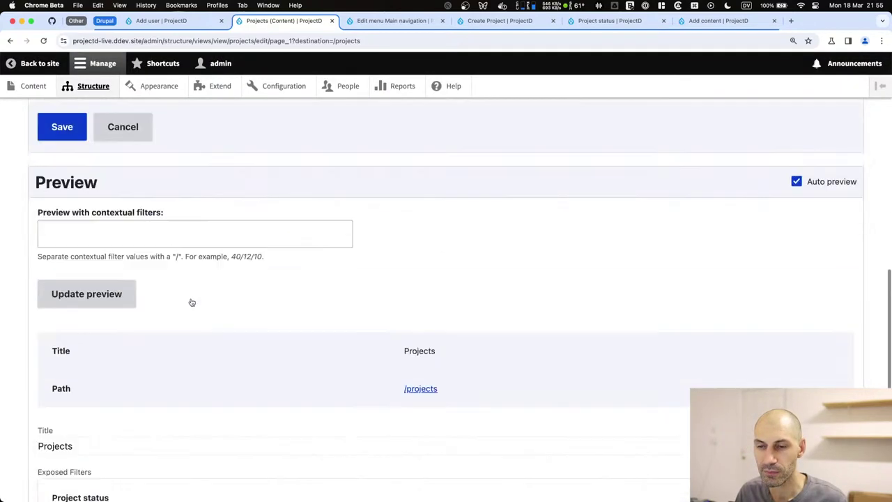
pyautogui.click(88, 221)
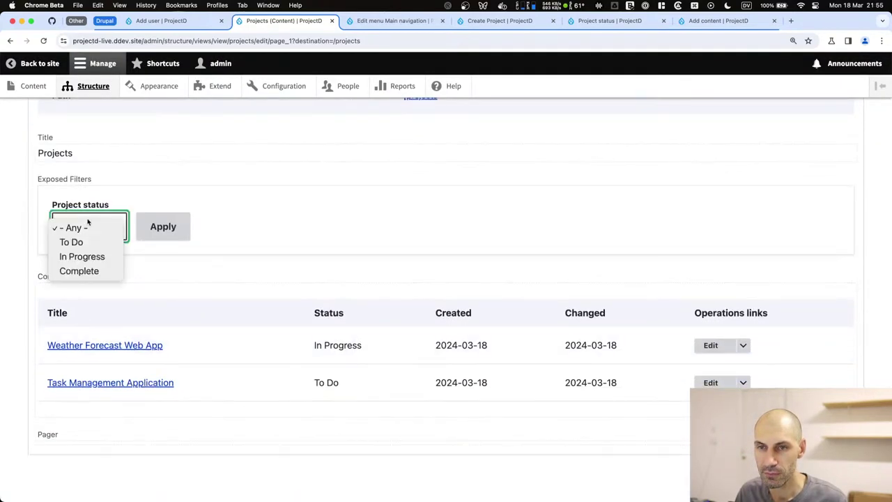
pyautogui.click(290, 235)
pyautogui.scroll(10, 113, 382)
pyautogui.click(240, 163)
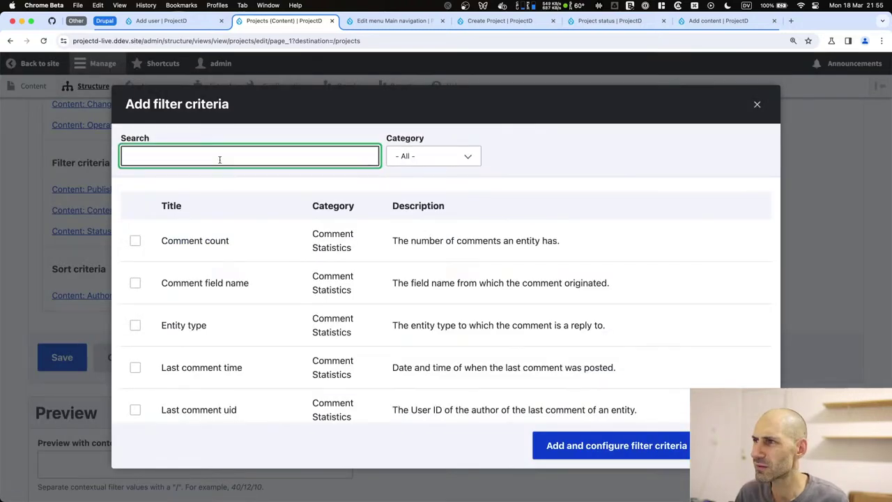
# Add an exposed Title filter using the Contains operator.
pyautogui.write('title')
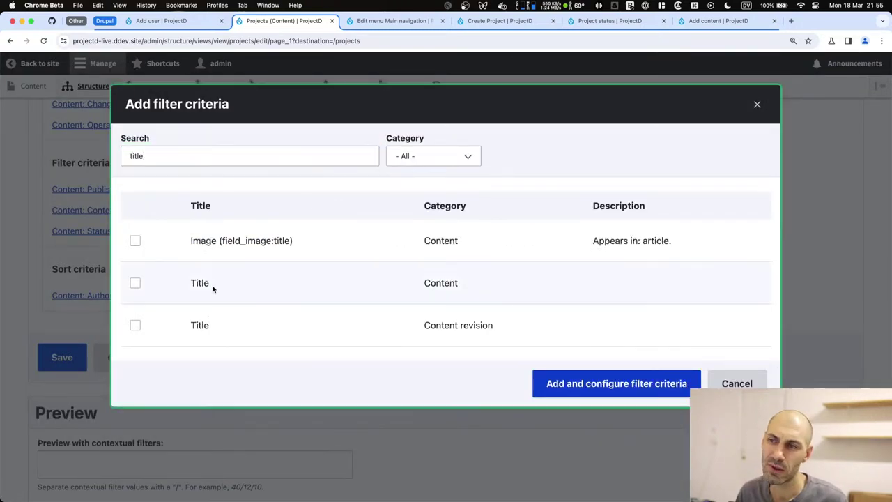
pyautogui.click(211, 284)
pyautogui.click(638, 405)
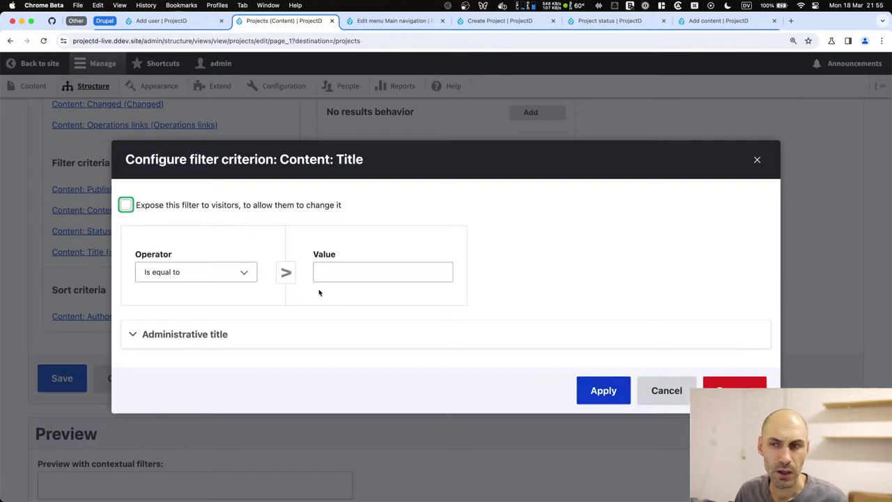
pyautogui.click(165, 220)
pyautogui.click(171, 284)
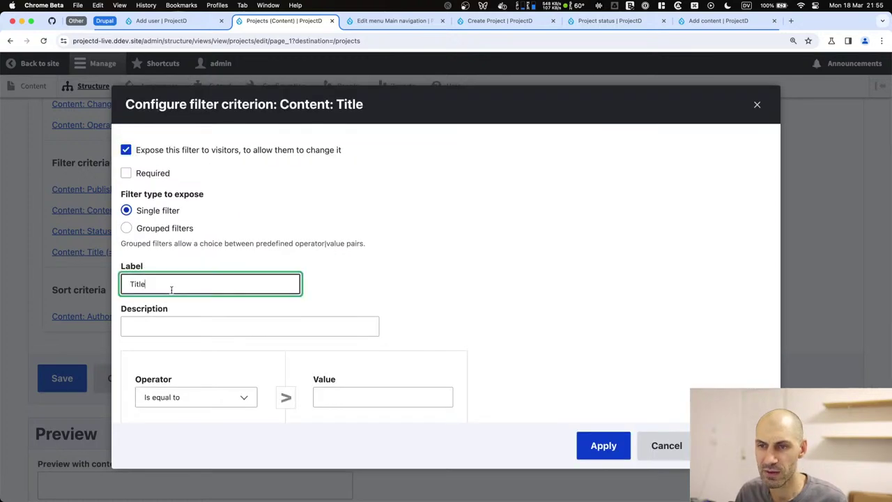
pyautogui.click(187, 399)
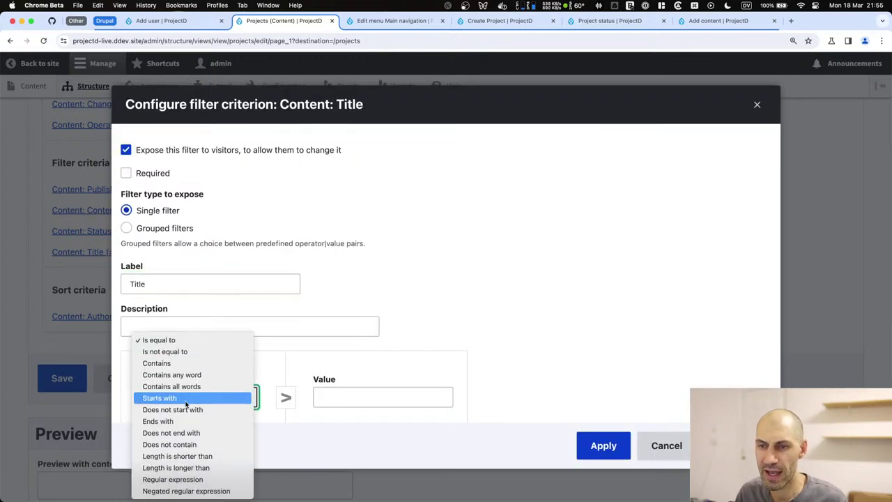
pyautogui.click(180, 364)
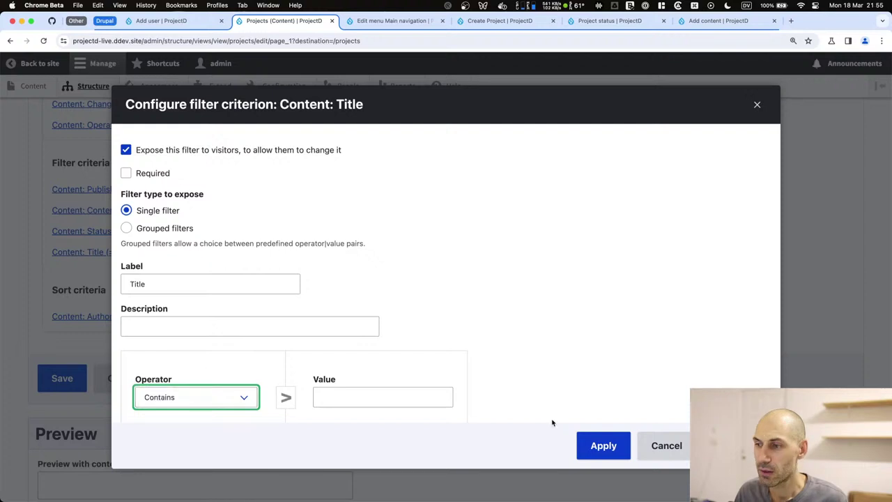
pyautogui.click(587, 445)
# Save the Projects view, try the Title field on the page, and reveal the edit-view link.
pyautogui.click(81, 378)
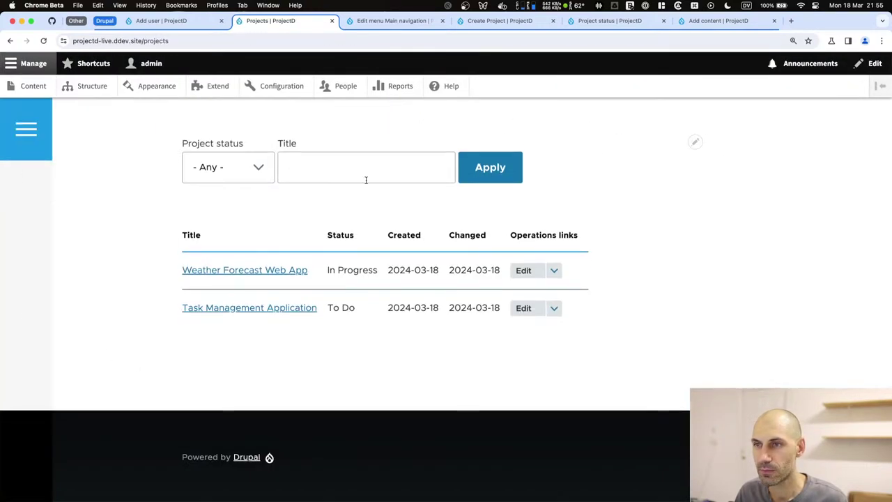
pyautogui.click(324, 168)
pyautogui.click(228, 149)
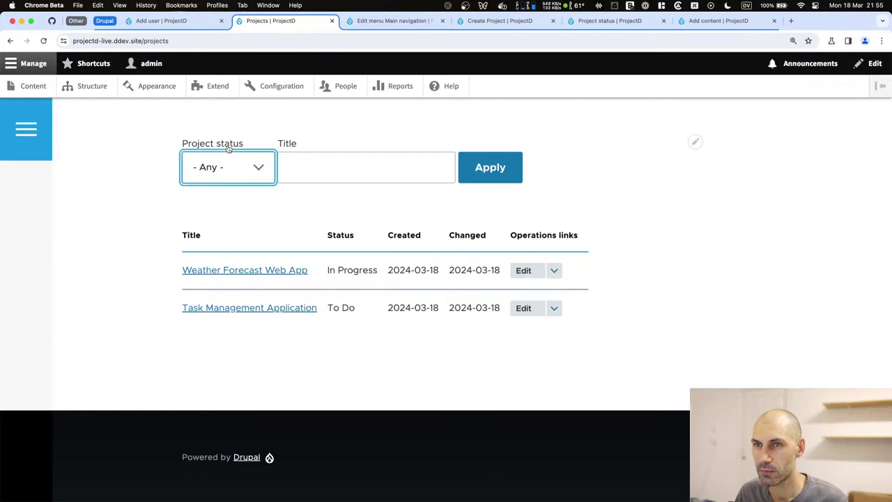
pyautogui.click(695, 142)
# Reorder the filter criteria so Title comes before Project status, and save the view.
pyautogui.click(683, 160)
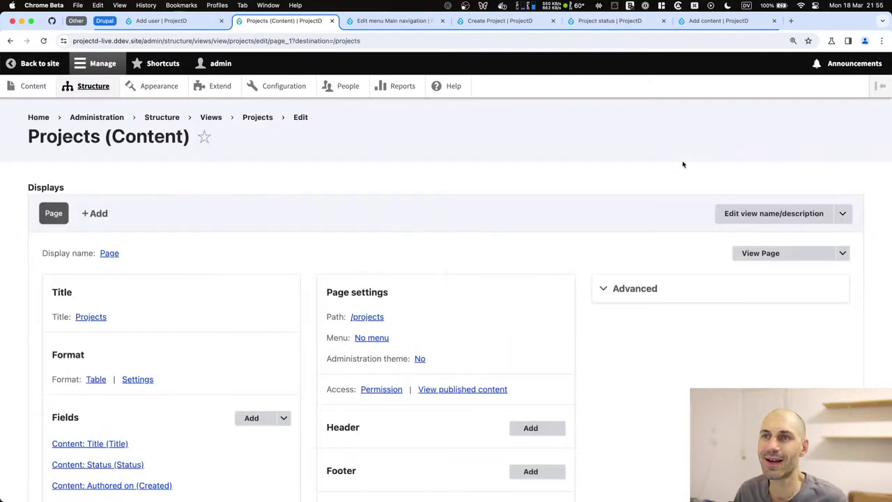
pyautogui.scroll(-3, 108, 316)
pyautogui.scroll(-2, 265, 277)
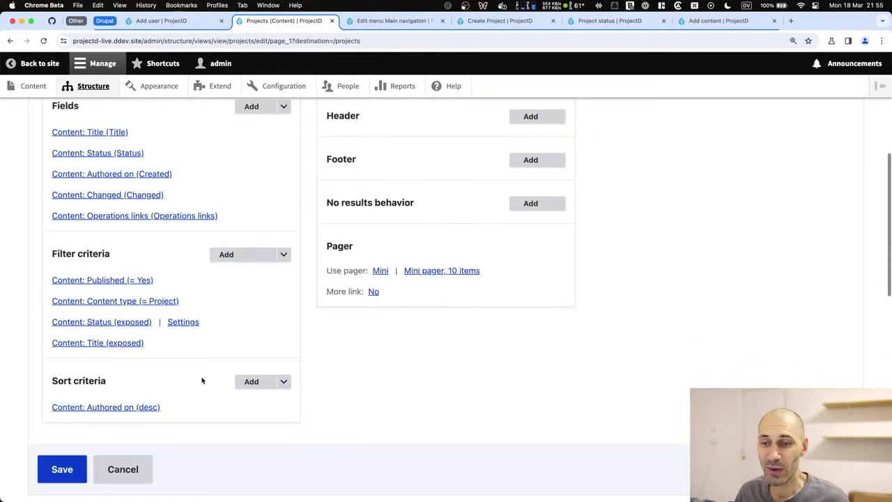
pyautogui.click(283, 233)
pyautogui.click(275, 247)
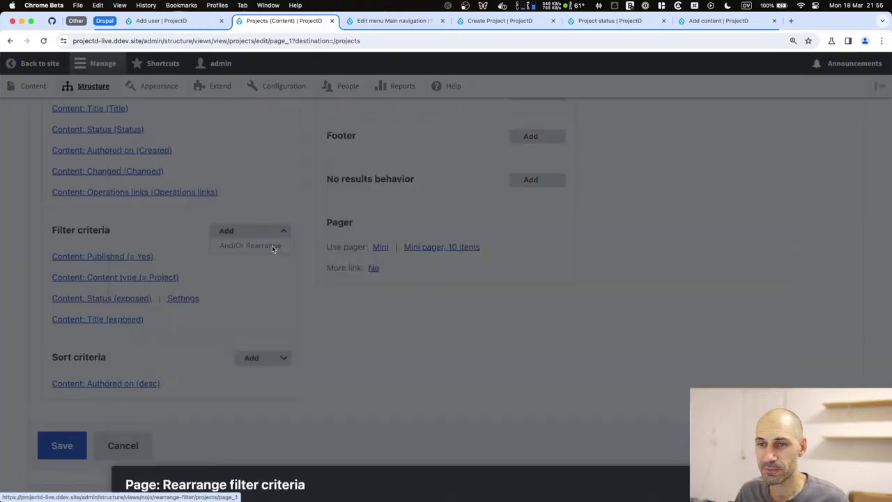
pyautogui.moveTo(247, 335); pyautogui.dragTo(252, 313)
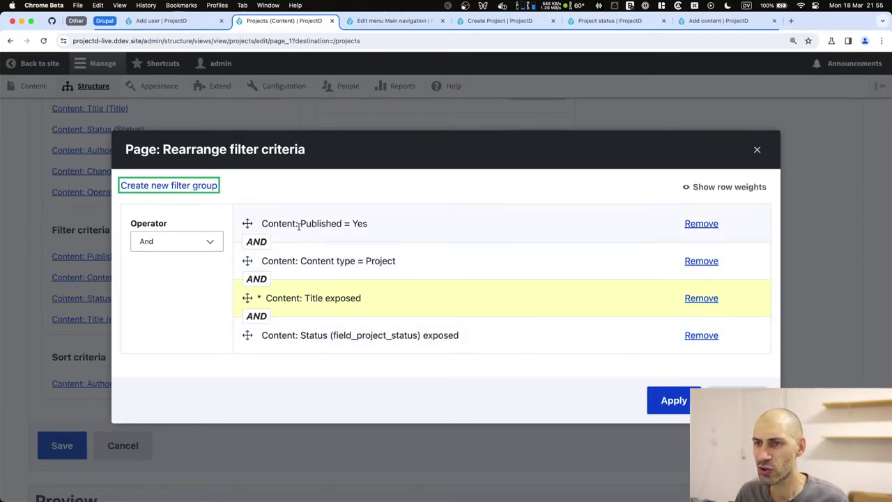
pyautogui.click(664, 407)
pyautogui.click(69, 442)
# Filter the Projects page by In Progress, leaving only Weather Forecast Web App listed.
pyautogui.scroll(-5, 78, 382)
pyautogui.click(266, 174)
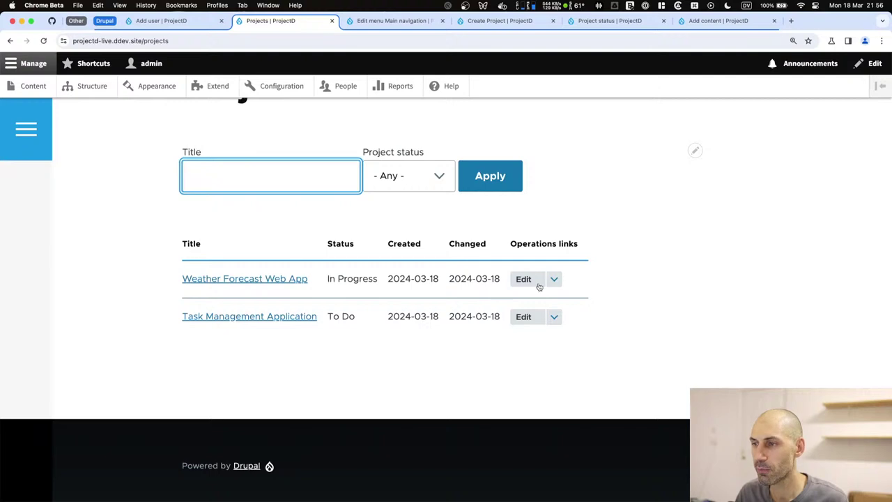
pyautogui.click(433, 249)
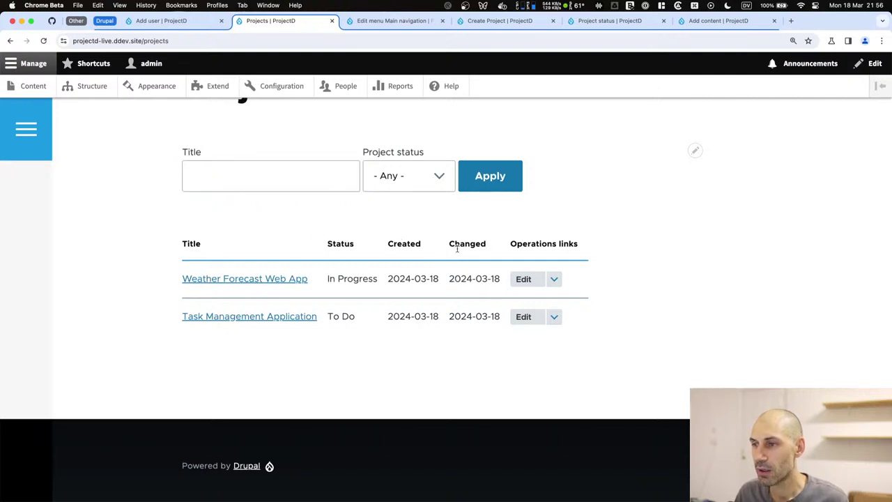
pyautogui.click(403, 177)
pyautogui.click(408, 205)
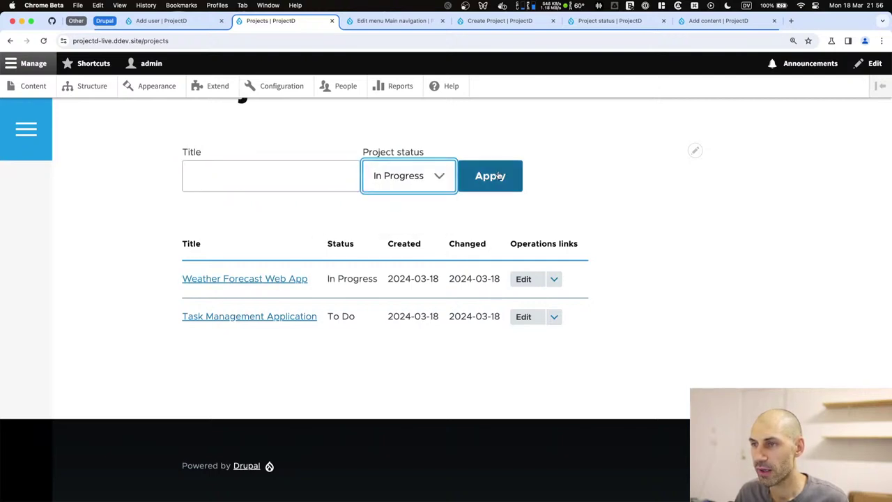
pyautogui.click(499, 175)
pyautogui.scroll(-5, 341, 265)
pyautogui.scroll(2, 418, 230)
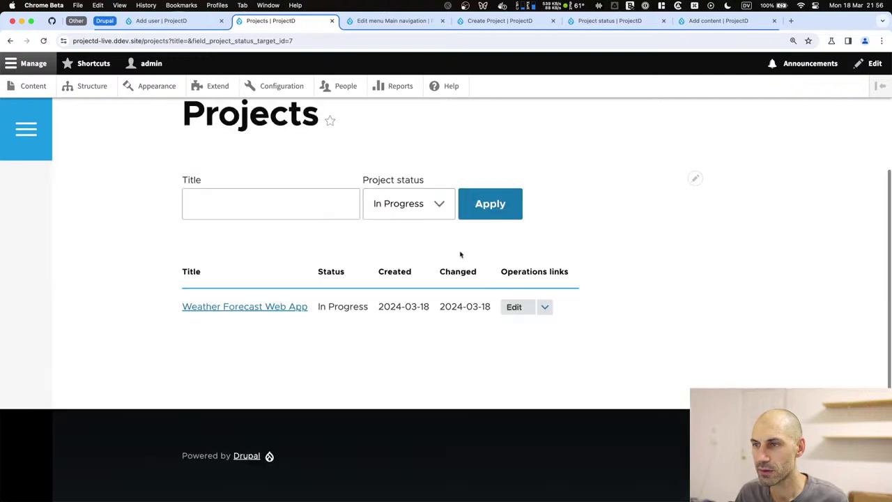
pyautogui.click(408, 203)
pyautogui.click(612, 194)
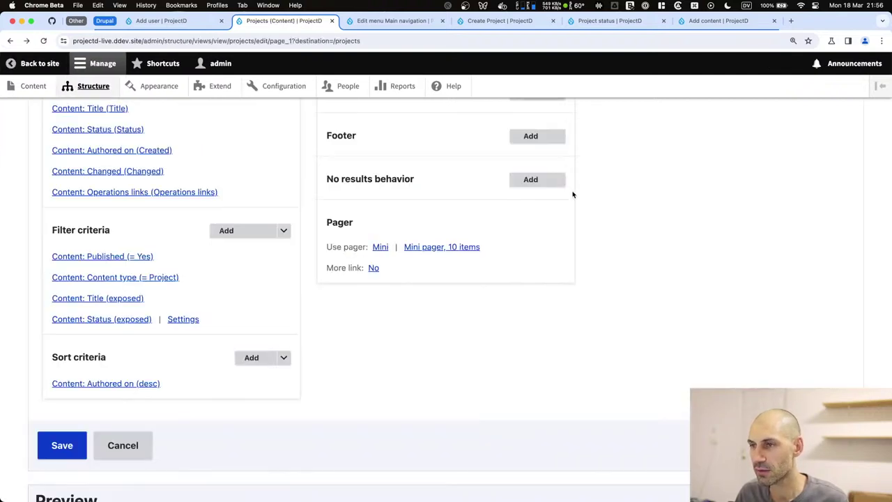
pyautogui.scroll(5, 572, 193)
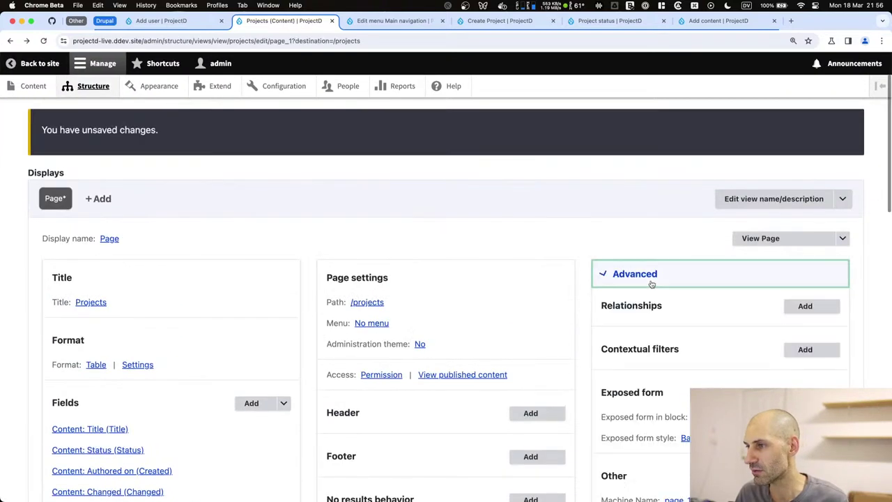
# Enable Include reset button in the exposed form settings and save the Projects view.
pyautogui.click(652, 282)
pyautogui.scroll(-2, 652, 291)
pyautogui.click(733, 359)
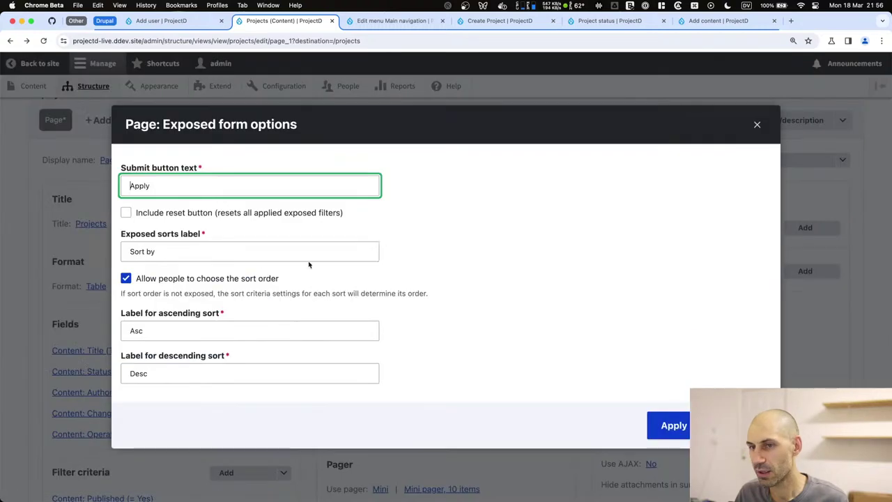
pyautogui.click(125, 213)
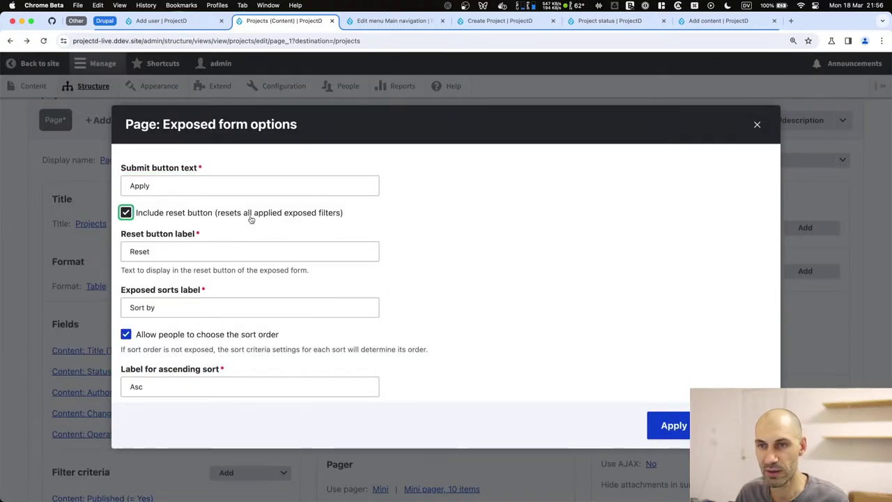
pyautogui.click(665, 426)
pyautogui.scroll(-5, 186, 304)
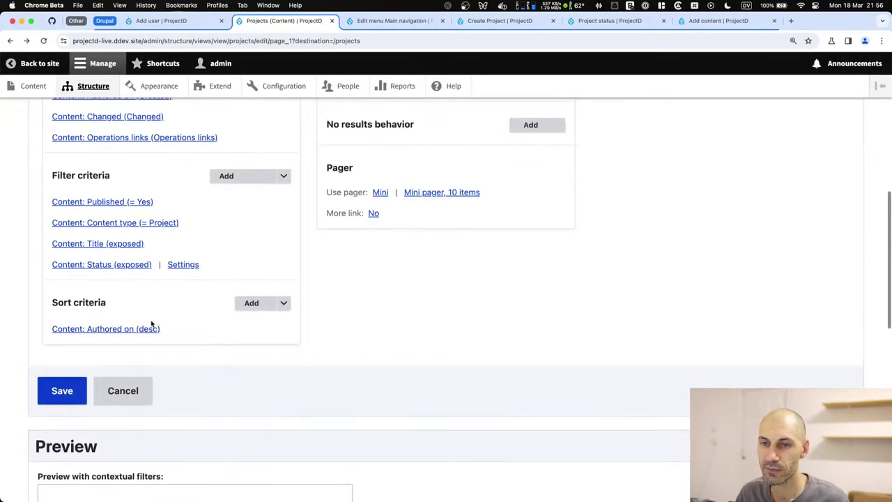
pyautogui.click(65, 385)
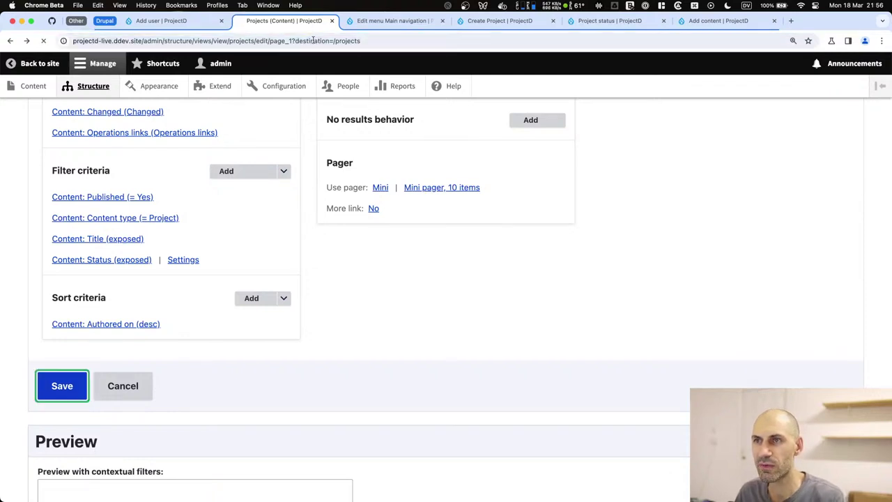
pyautogui.click(60, 386)
# Reopen the Projects view, recheck the exposed form settings, and save it again.
pyautogui.scroll(-5, 692, 255)
pyautogui.click(695, 255)
pyautogui.click(682, 273)
pyautogui.click(683, 291)
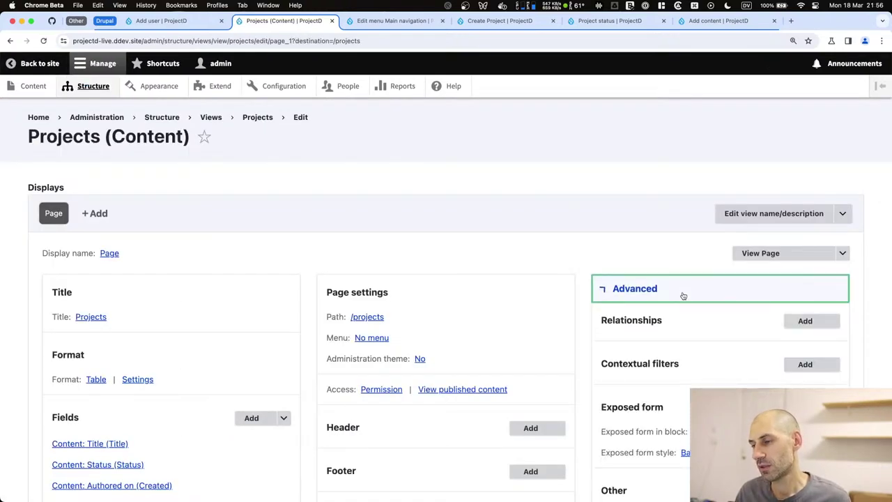
pyautogui.scroll(-5, 683, 292)
pyautogui.click(732, 292)
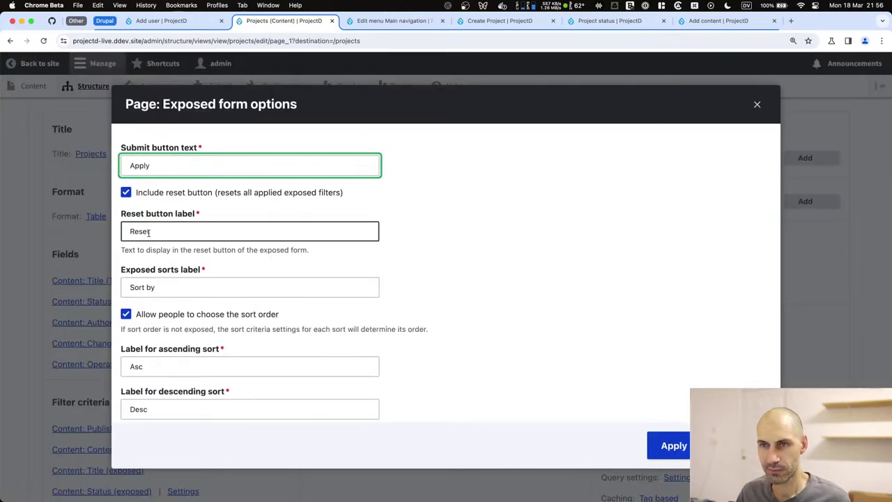
pyautogui.click(674, 446)
pyautogui.scroll(-10, 170, 335)
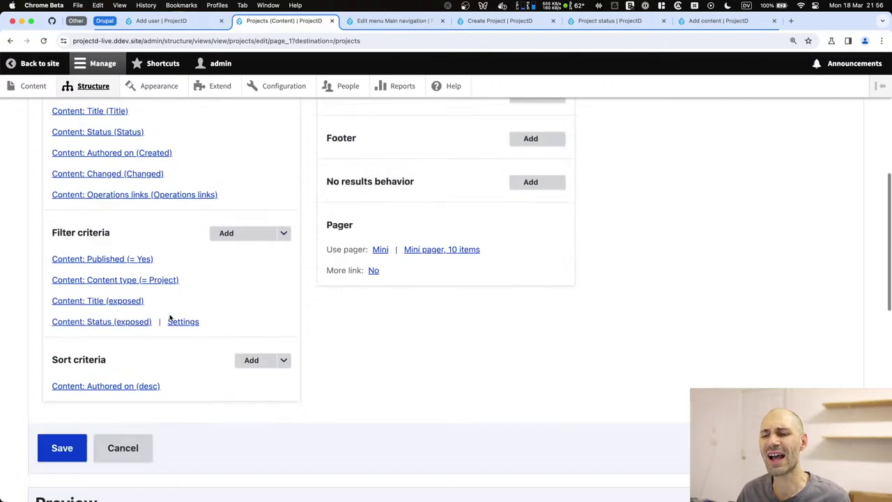
pyautogui.click(62, 169)
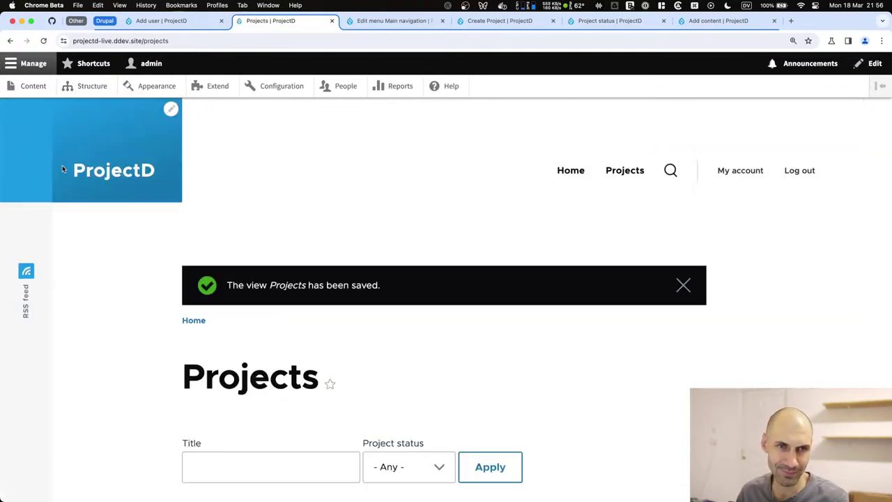
# Filter the projects list to To Do, leaving only Task Management Application.
pyautogui.scroll(-2, 232, 278)
pyautogui.scroll(-4, 418, 369)
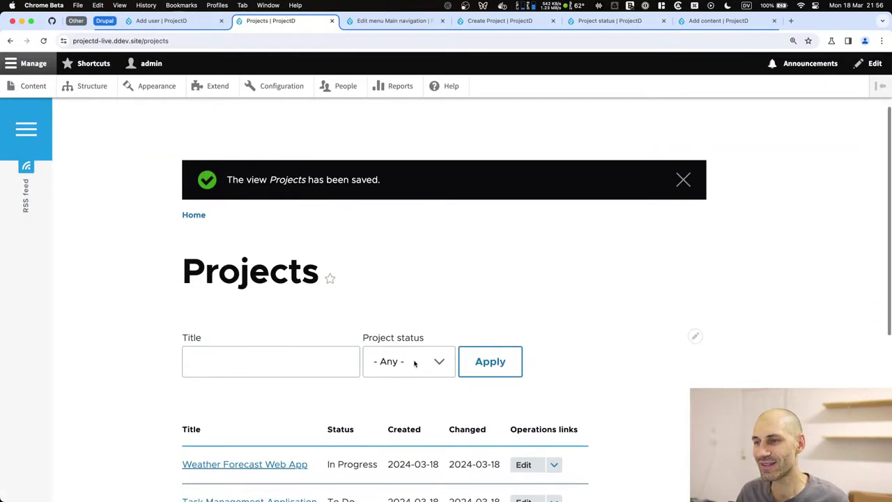
pyautogui.click(400, 268)
pyautogui.click(399, 278)
pyautogui.click(514, 273)
pyautogui.scroll(-5, 509, 293)
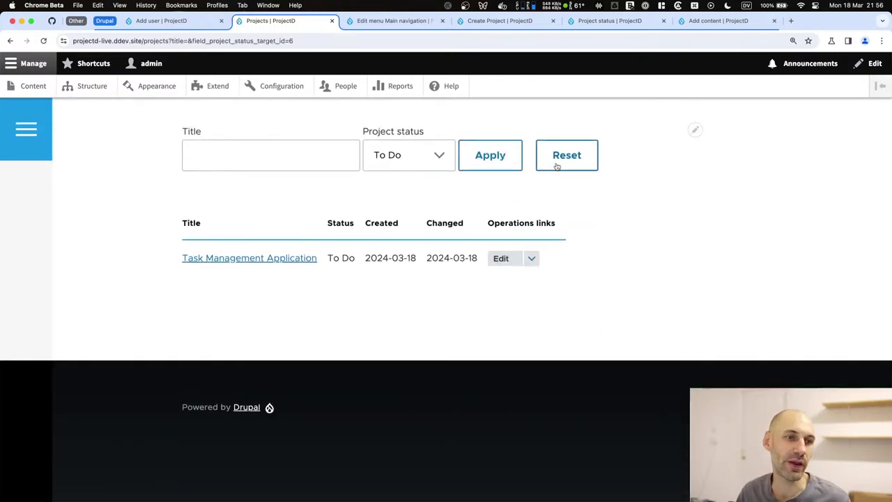
# Reset the status filter and open the Task Management Application project to read its description.
pyautogui.click(557, 166)
pyautogui.scroll(-5, 369, 239)
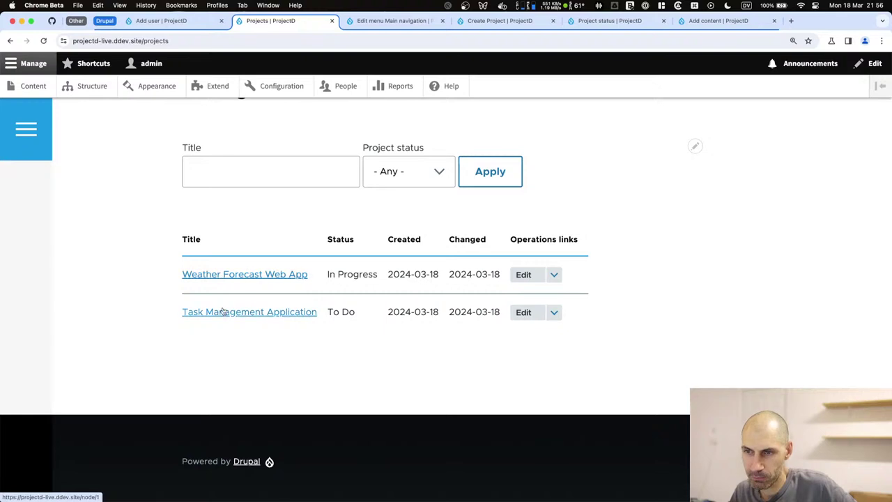
pyautogui.click(222, 313)
pyautogui.scroll(-5, 222, 314)
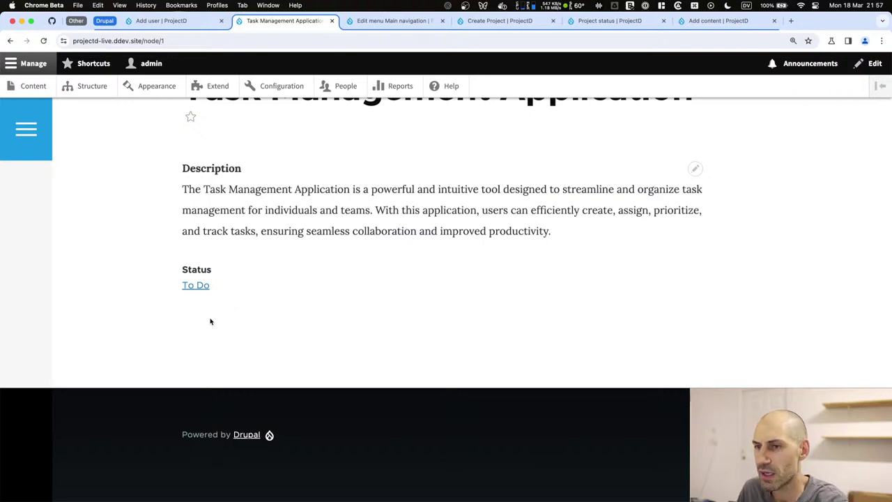
pyautogui.scroll(5, 322, 183)
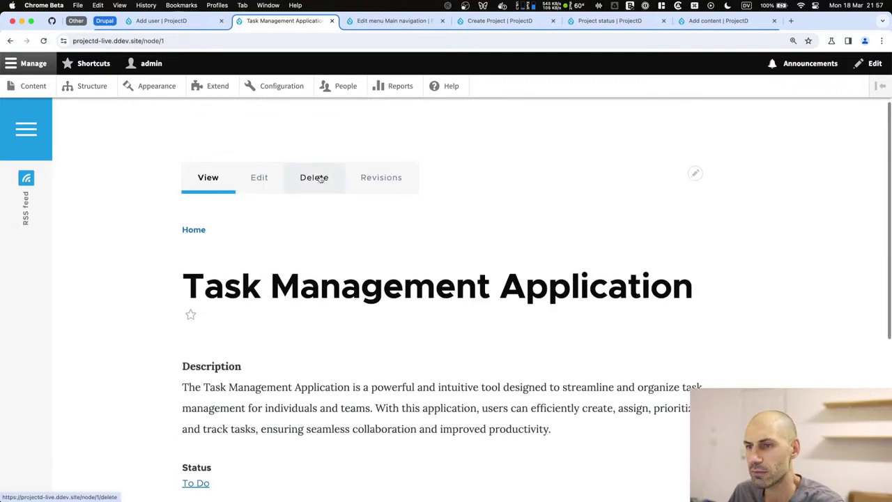
# Go from Structure to the Views list and begin adding a new view.
pyautogui.click(155, 22)
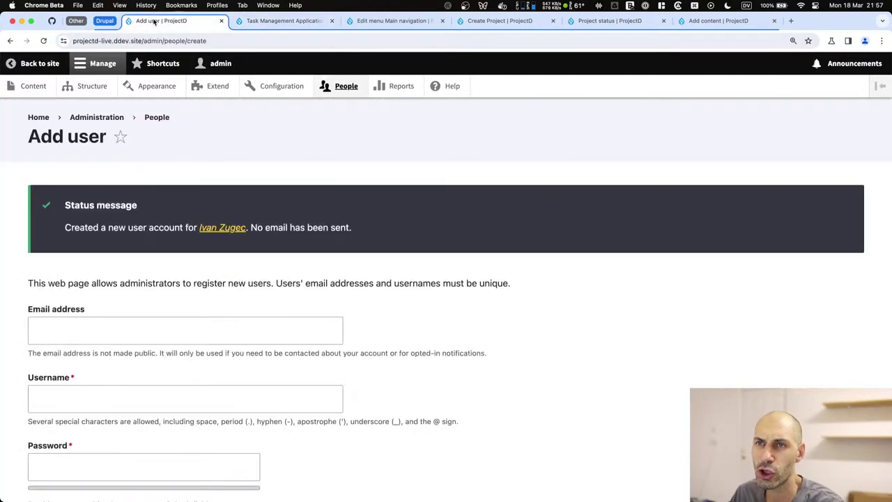
pyautogui.click(89, 85)
pyautogui.scroll(-5, 83, 409)
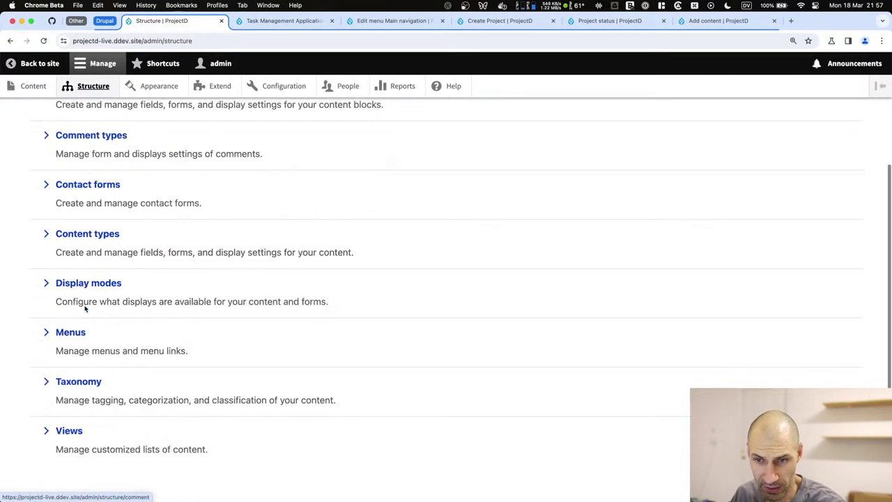
pyautogui.click(80, 402)
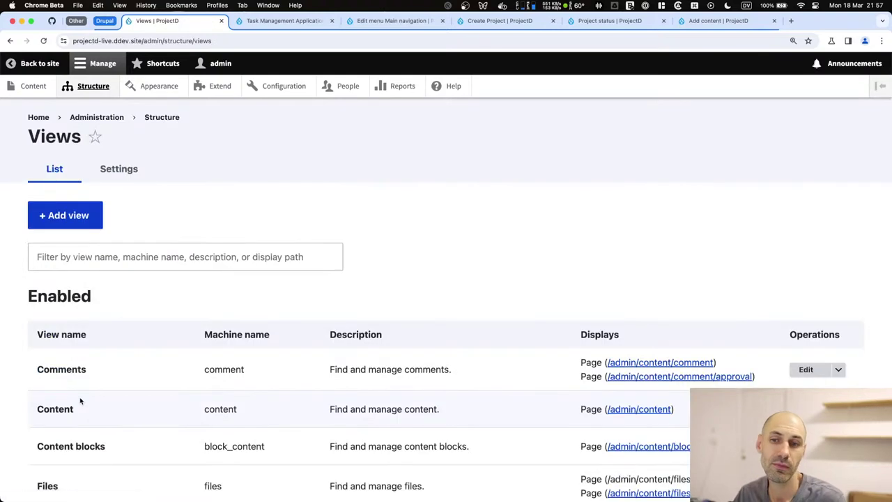
pyautogui.scroll(-5, 191, 344)
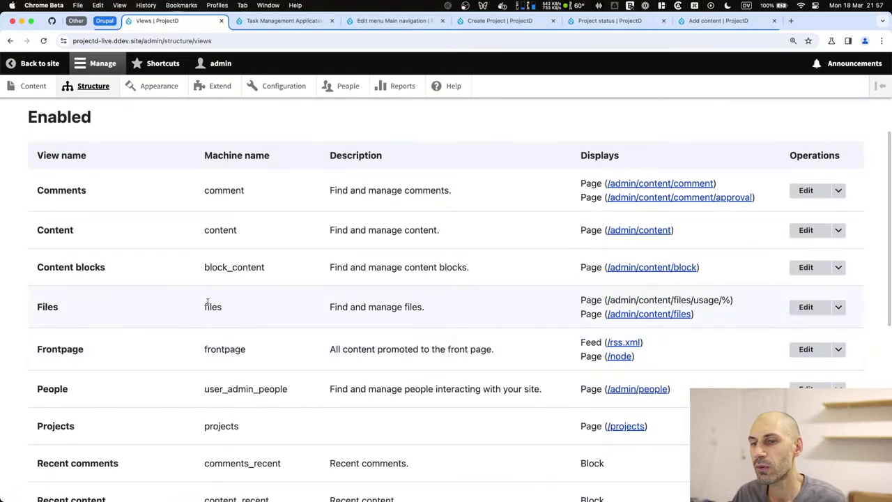
pyautogui.scroll(2, 207, 304)
pyautogui.scroll(2, 208, 305)
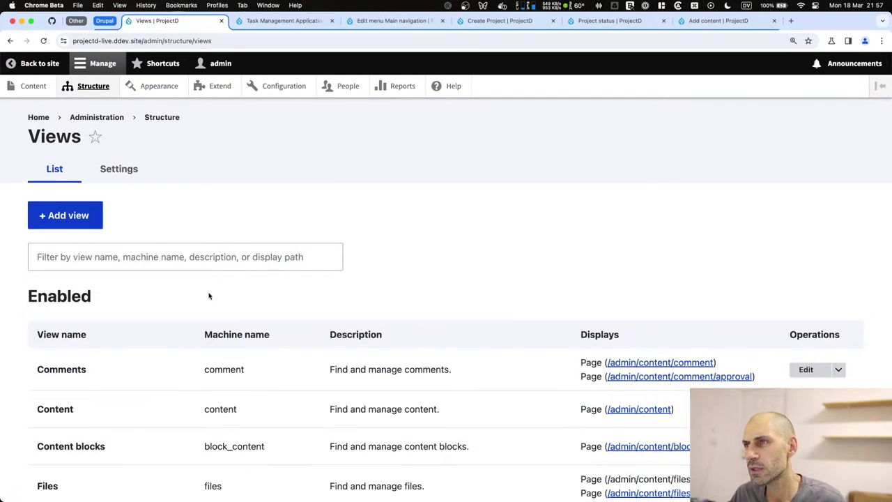
pyautogui.click(43, 209)
# Create a view named 'Tasks' limited to Task content with a block display, and save it.
pyautogui.click(74, 247)
pyautogui.scroll(-1, 222, 234)
pyautogui.write('Tasks')
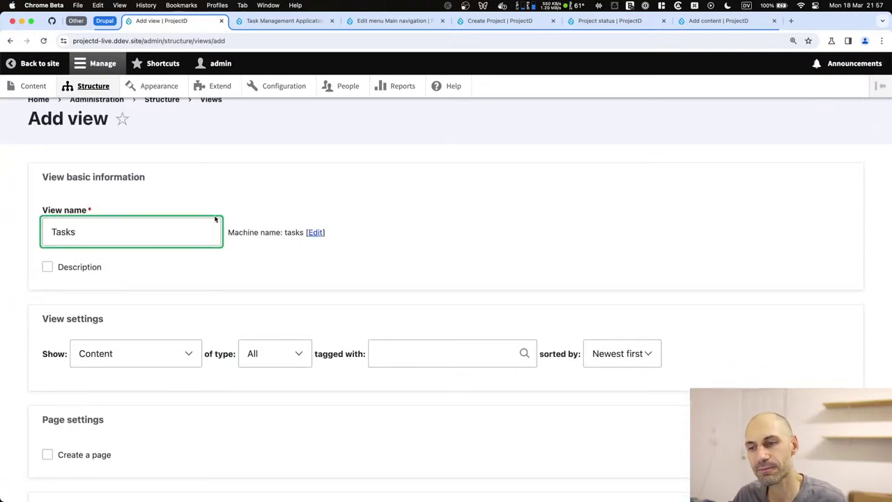
pyautogui.scroll(-3, 209, 195)
pyautogui.click(240, 229)
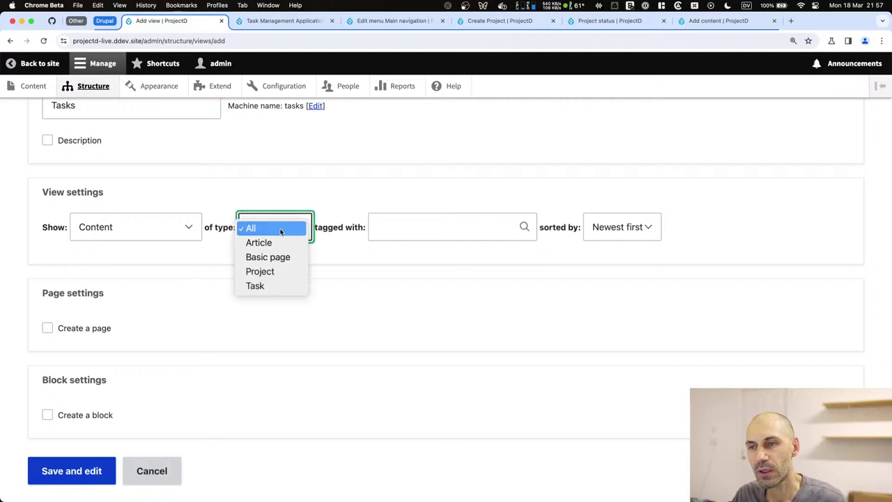
pyautogui.click(272, 287)
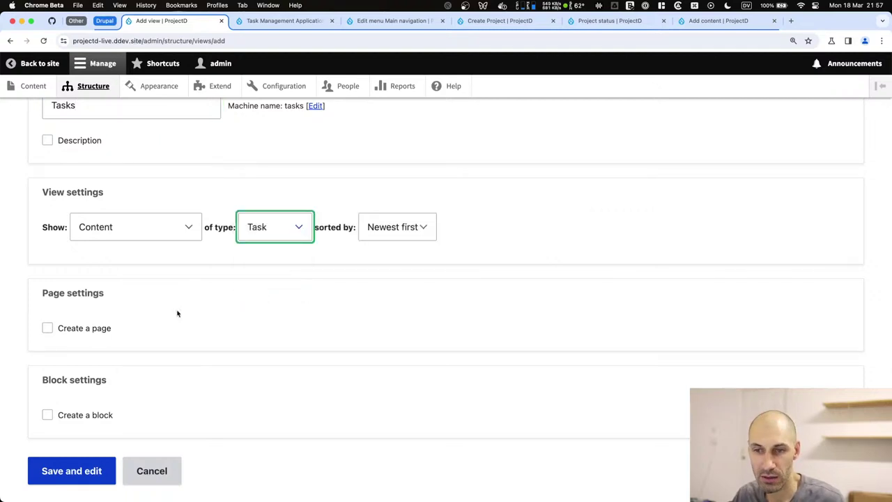
pyautogui.click(75, 329)
pyautogui.click(76, 330)
pyautogui.click(67, 418)
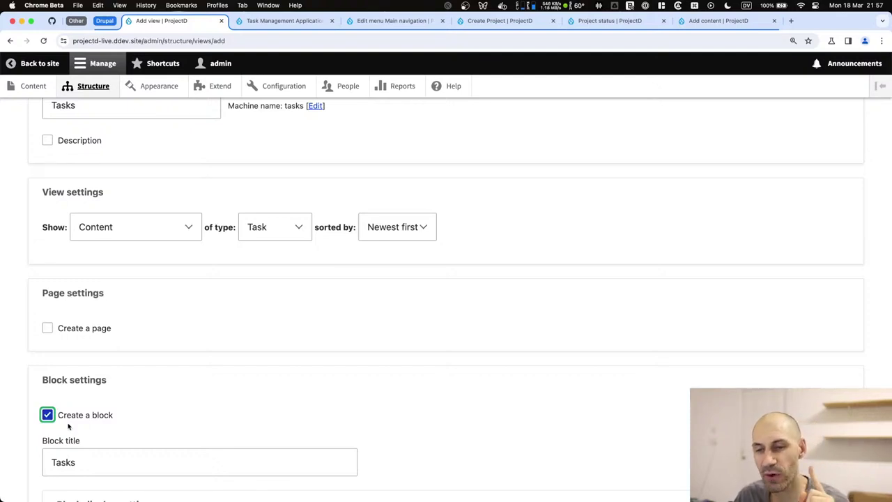
pyautogui.scroll(-5, 84, 417)
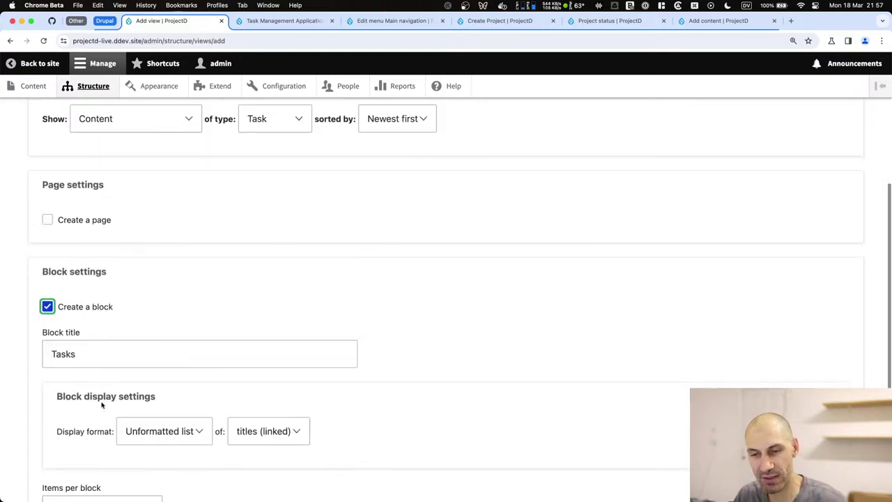
pyautogui.doubleClick(121, 187)
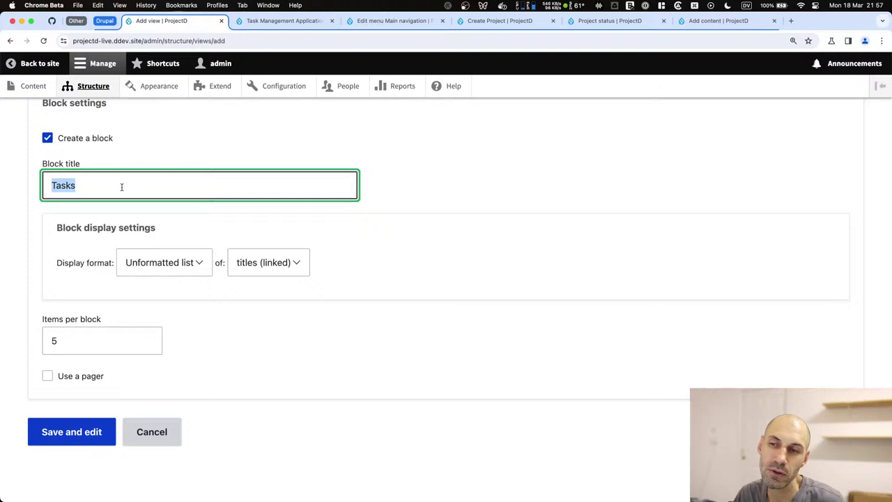
pyautogui.click(111, 432)
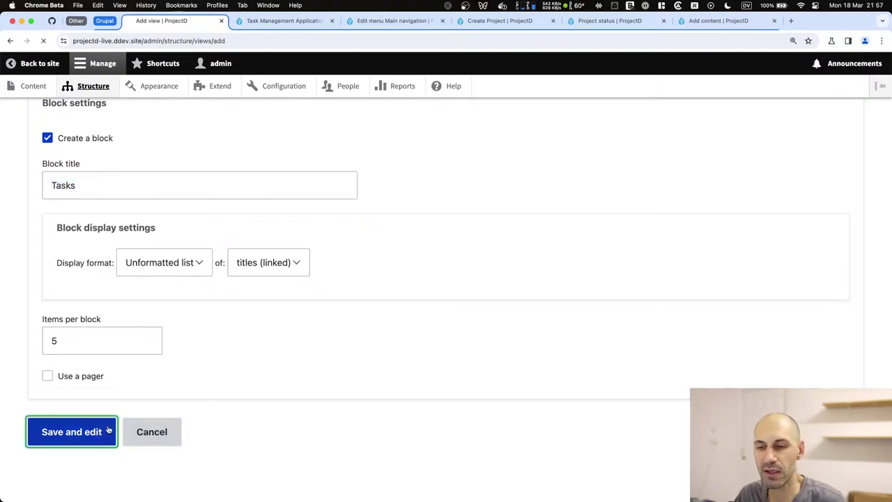
# Rename the block display to 'Tasks by project'.
pyautogui.scroll(-2, 116, 417)
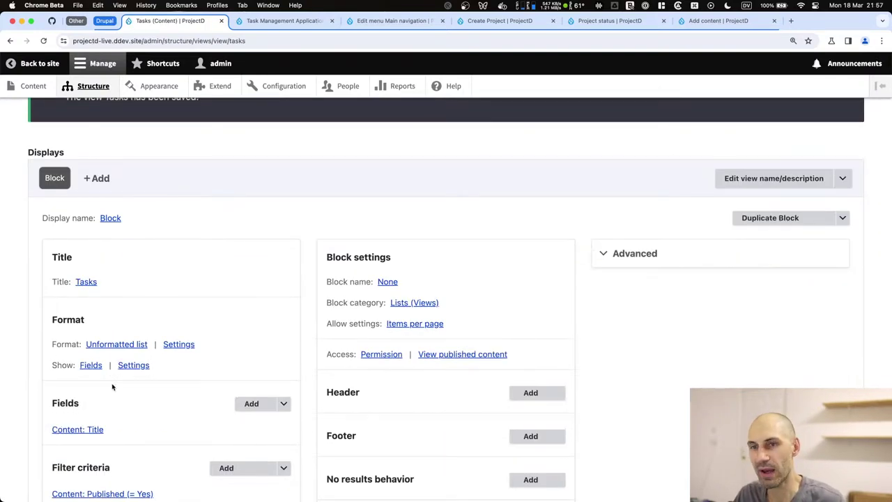
pyautogui.click(111, 218)
pyautogui.press('super+a')
pyautogui.write('Tas')
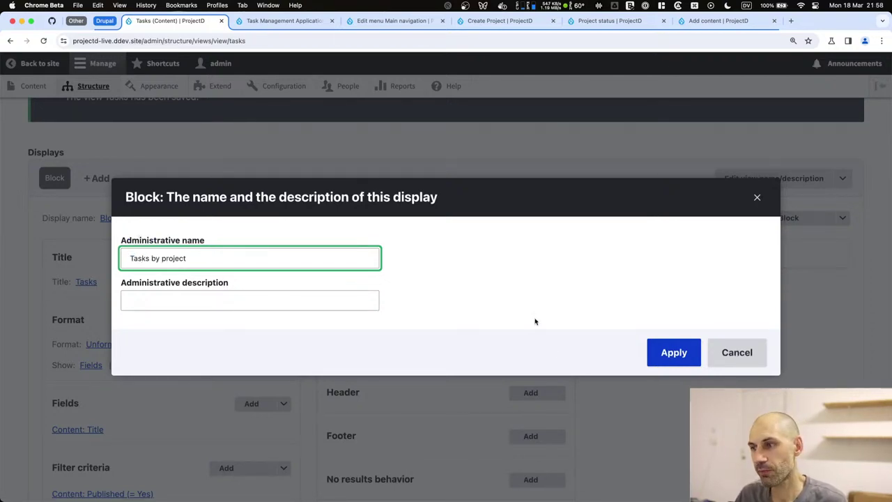
pyautogui.click(675, 353)
# Change the display's machine name under Advanced to tasks_by_project.
pyautogui.scroll(-3, 419, 230)
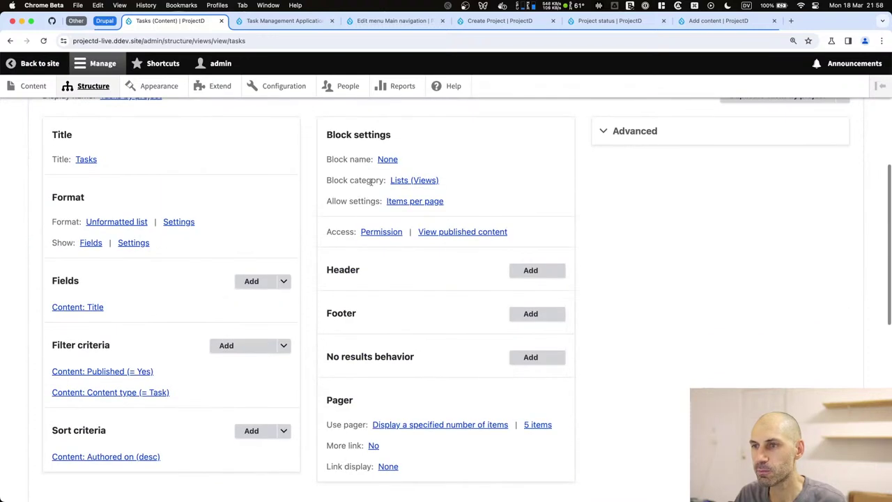
pyautogui.scroll(2, 89, 221)
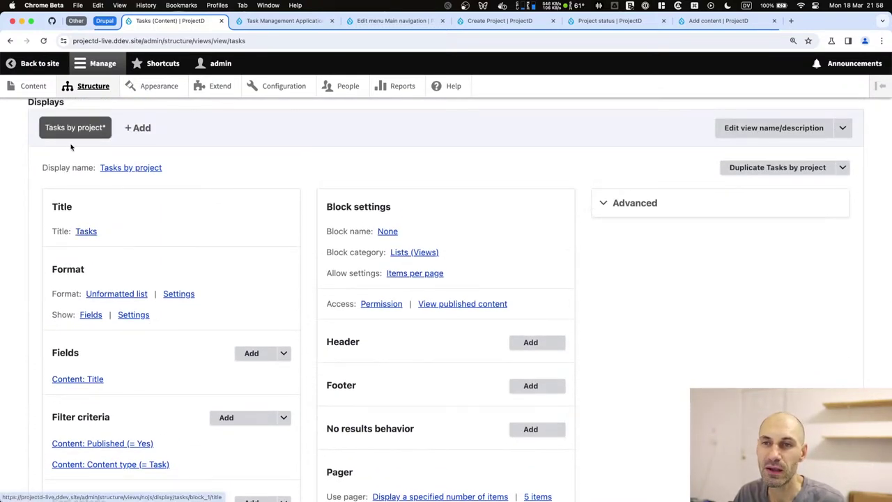
pyautogui.click(648, 203)
pyautogui.scroll(-3, 679, 216)
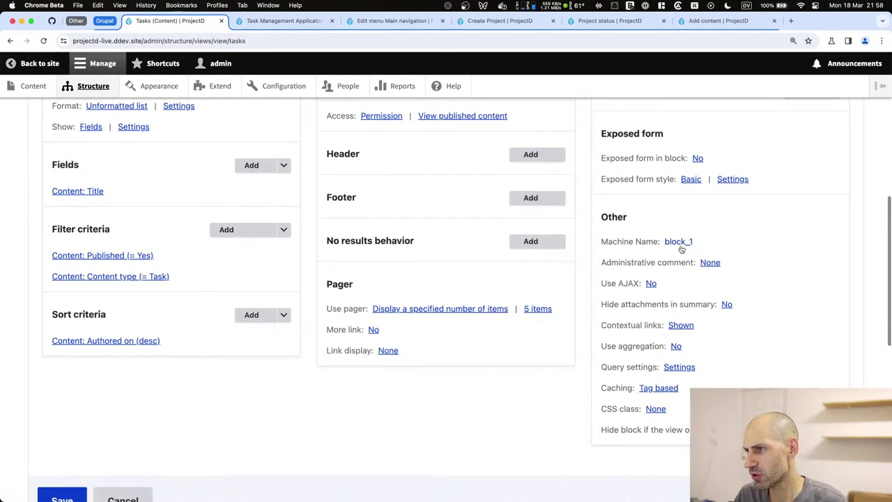
pyautogui.click(679, 243)
pyautogui.press('super+a')
pyautogui.write('ta')
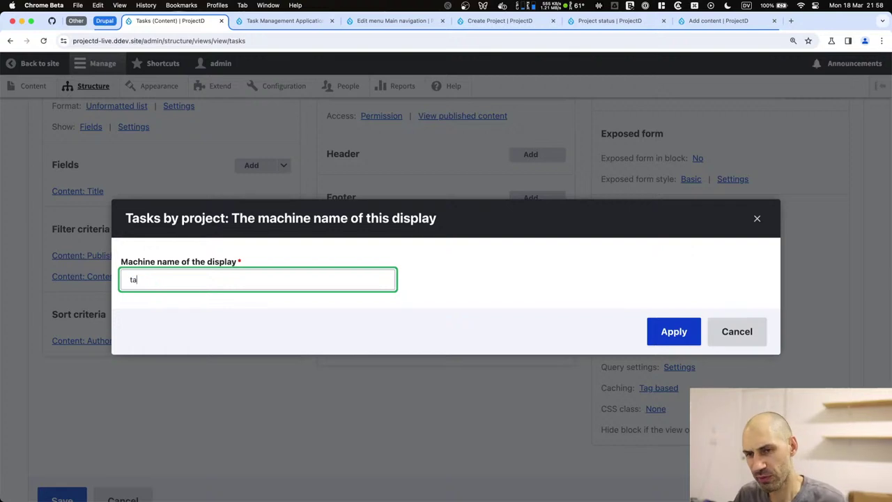
pyautogui.write('sks_by_project')
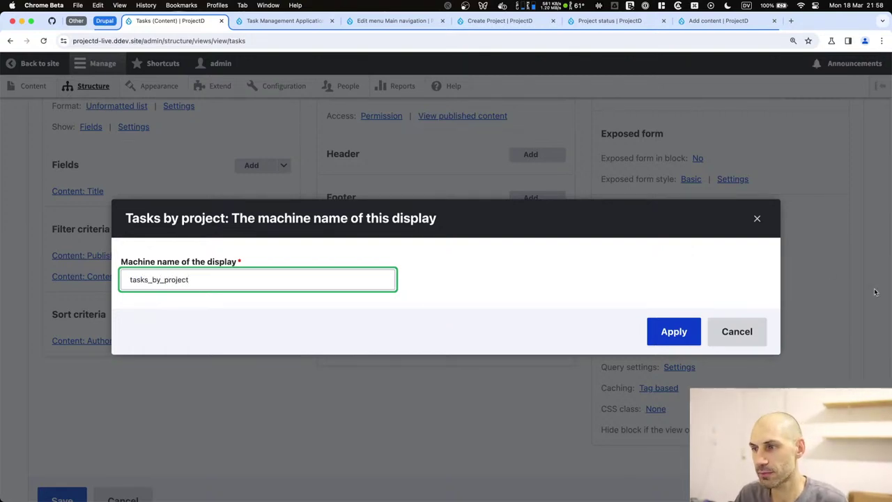
pyautogui.click(683, 341)
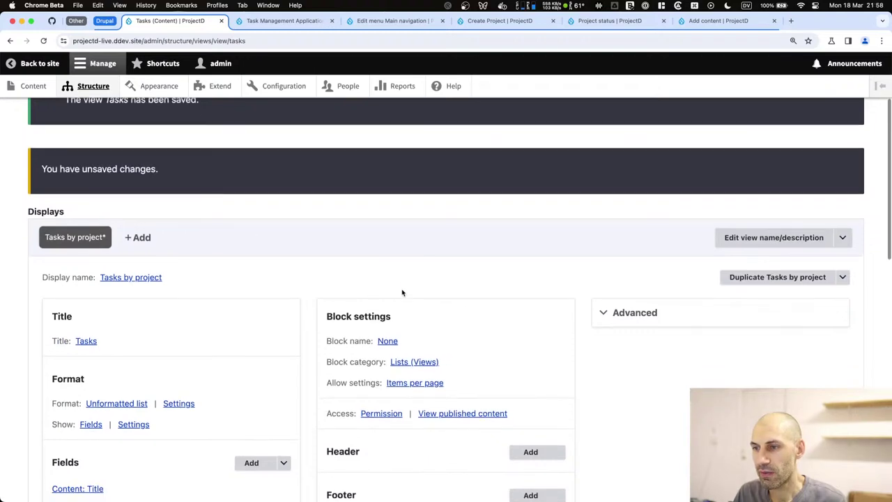
# Review the block description and category settings unchanged, then expand the advanced display settings.
pyautogui.click(394, 269)
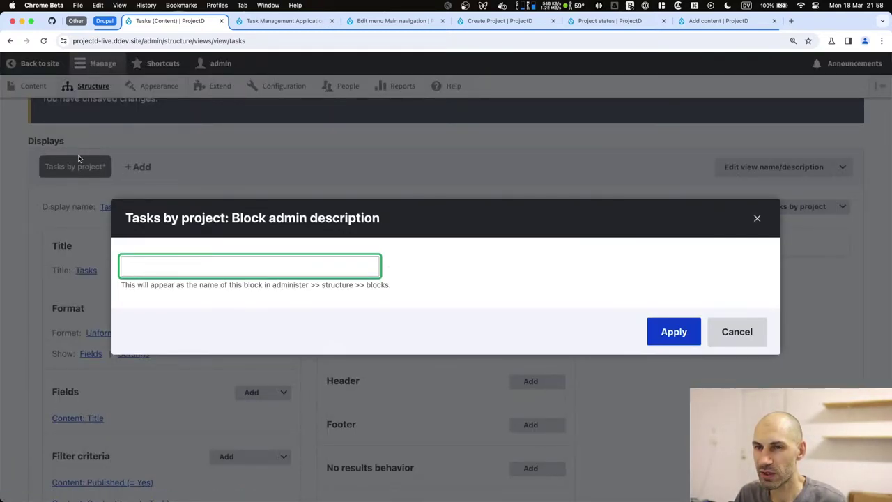
pyautogui.click(736, 332)
pyautogui.click(411, 291)
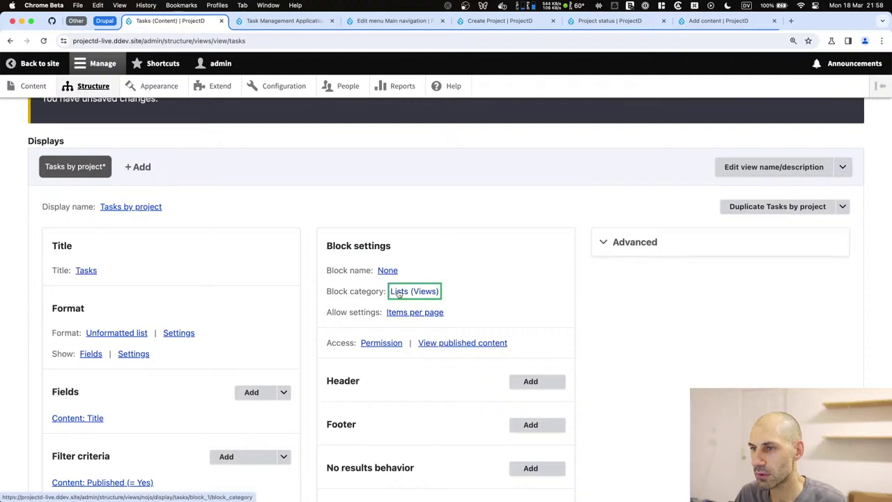
pyautogui.click(737, 332)
pyautogui.scroll(-4, 440, 279)
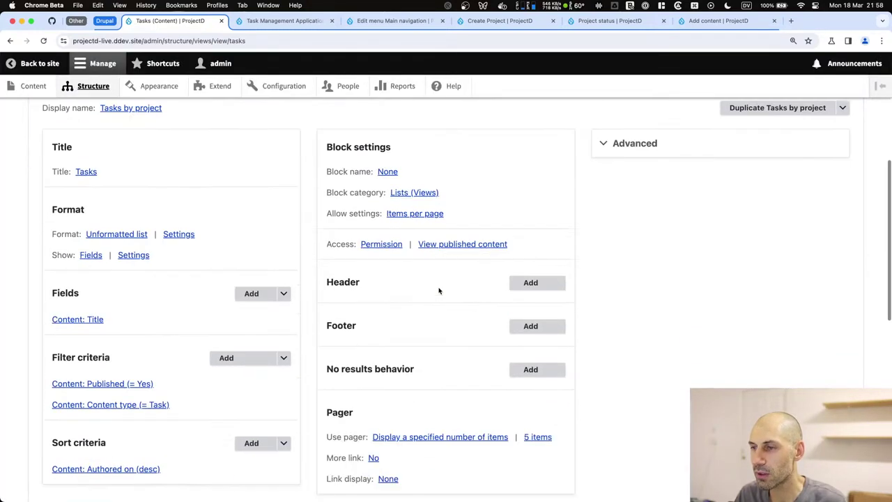
pyautogui.click(629, 127)
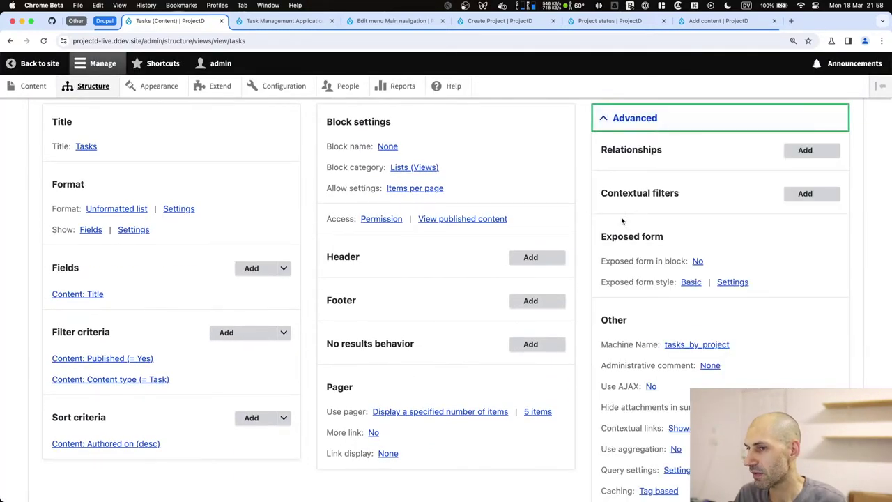
# Open the Content overview from the Task Management Application tab.
pyautogui.click(248, 23)
pyautogui.click(28, 86)
pyautogui.scroll(-1, 150, 307)
pyautogui.scroll(-3, 146, 332)
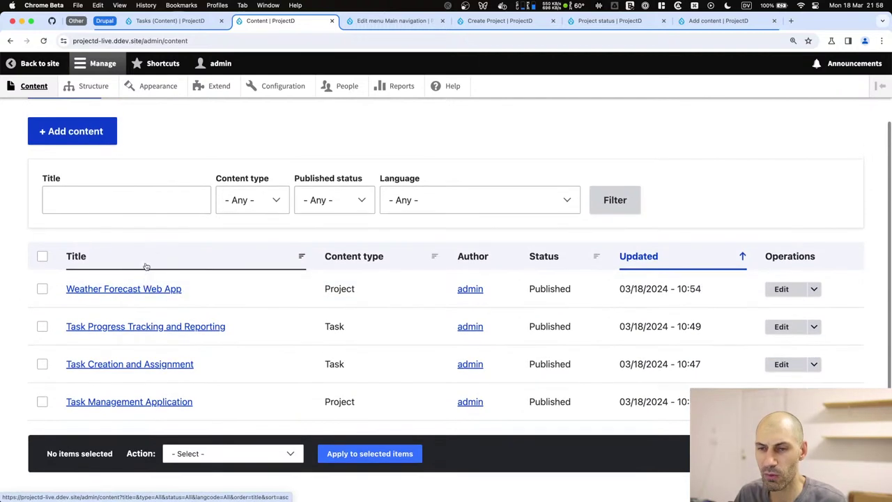
# Copy the first Weather Forecast Web App task line from the Typing Mind chat.
pyautogui.press('super+Tab')
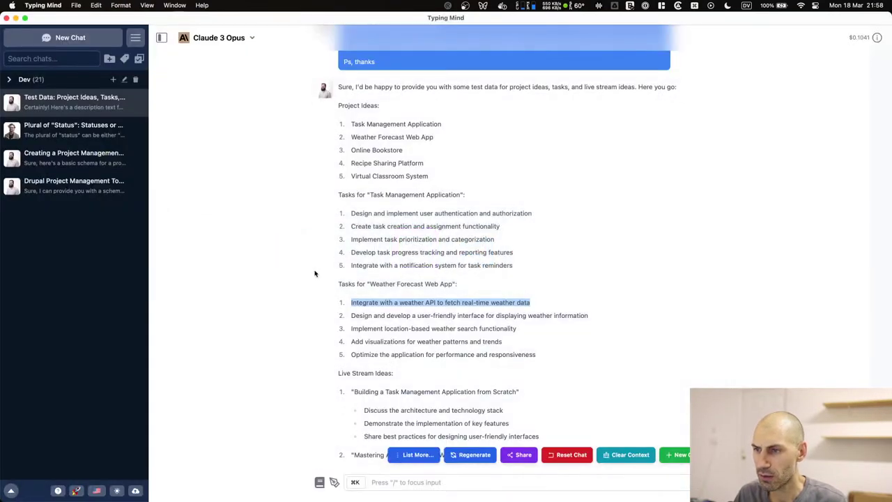
pyautogui.scroll(-1, 314, 274)
pyautogui.click(390, 311)
pyautogui.moveTo(527, 301); pyautogui.dragTo(351, 296)
pyautogui.rightClick(351, 297)
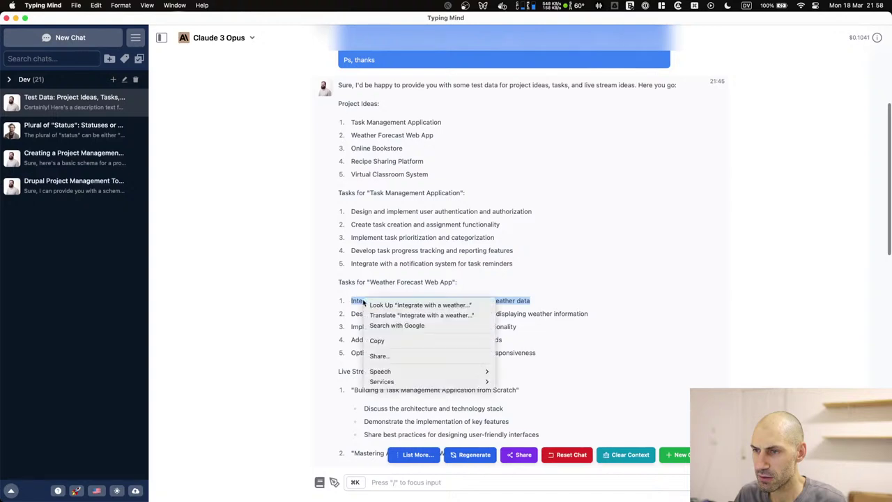
pyautogui.click(390, 339)
pyautogui.press('super+Tab')
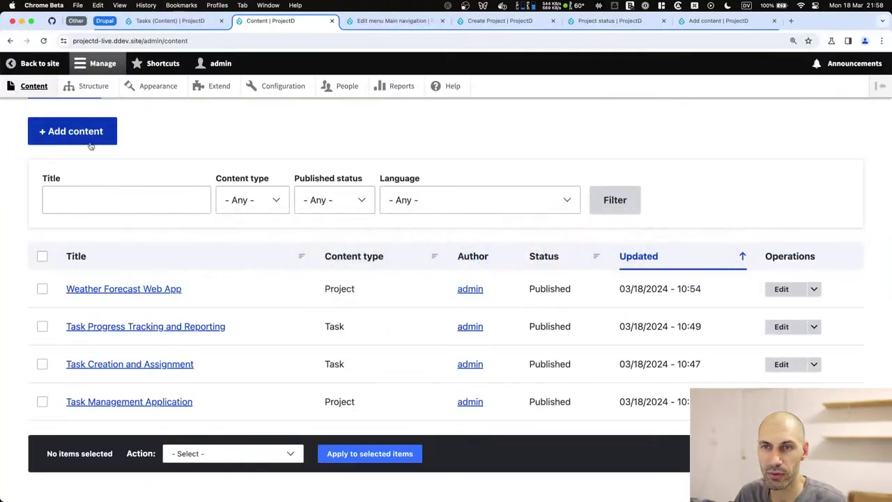
# Start a new Task with the pasted title, status In Progress and project Weather Forecast Web App.
pyautogui.click(91, 139)
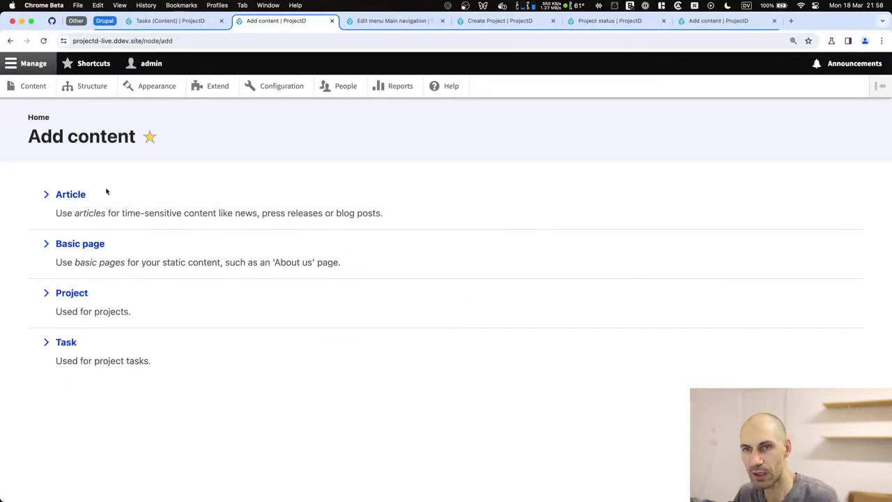
pyautogui.click(66, 342)
pyautogui.click(82, 213)
pyautogui.press('super+v')
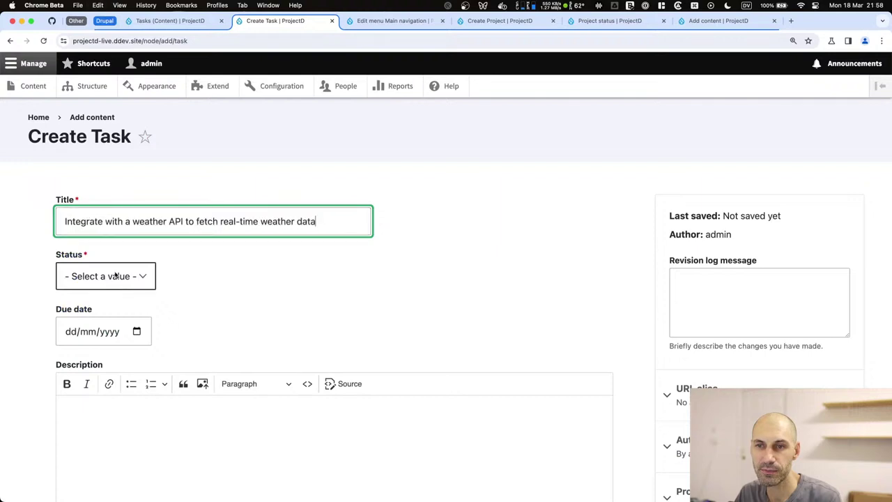
pyautogui.click(115, 276)
pyautogui.click(108, 305)
pyautogui.scroll(-5, 109, 388)
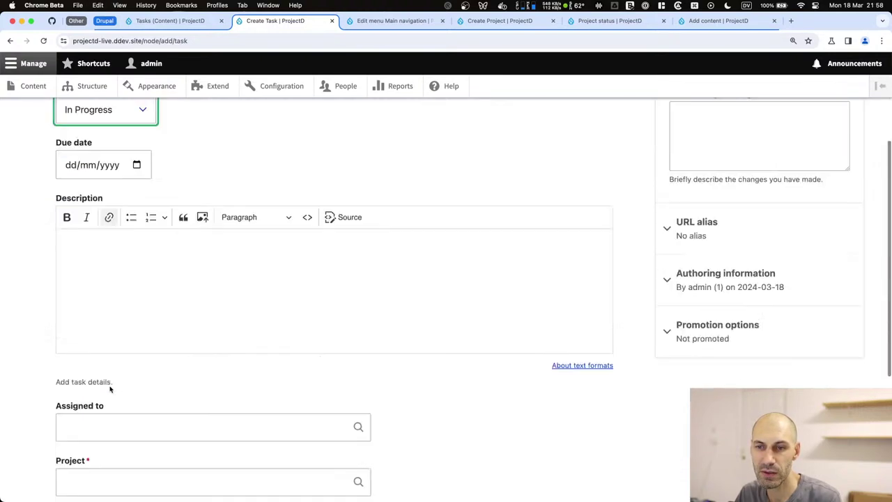
pyautogui.click(120, 357)
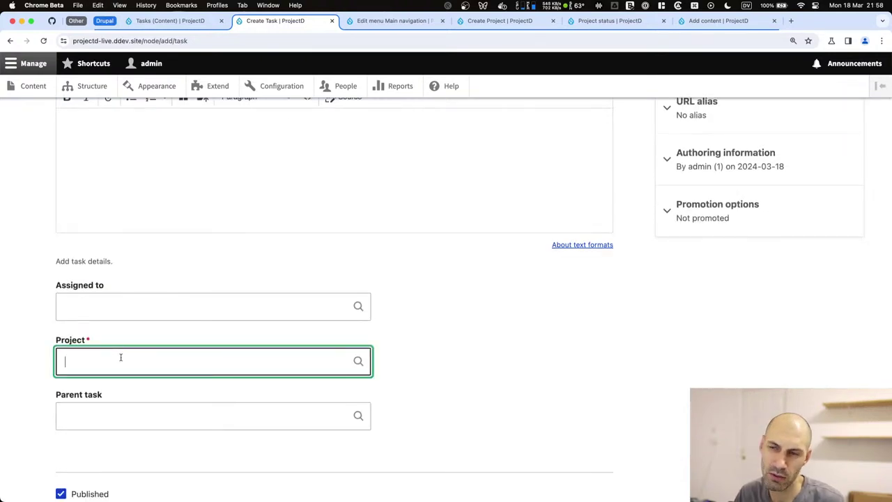
pyautogui.write('web')
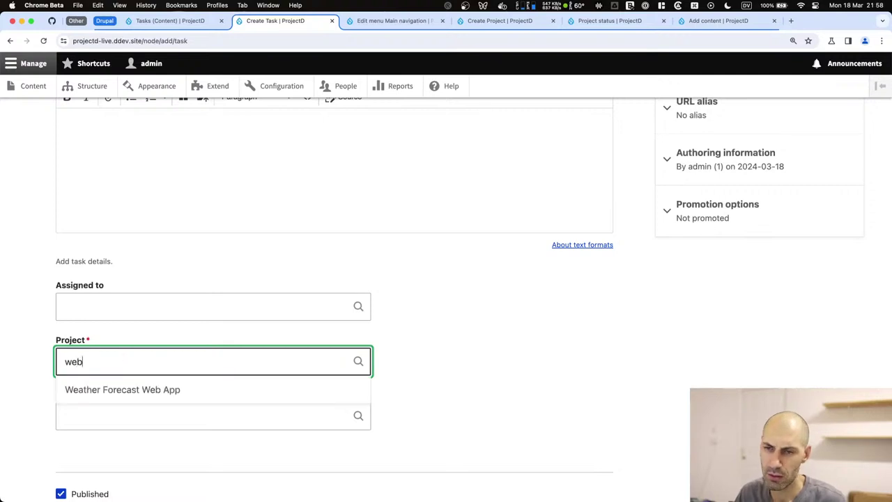
pyautogui.click(125, 389)
# Fill in the task description, save the task, and begin adding another content item.
pyautogui.scroll(5, 123, 390)
pyautogui.click(122, 425)
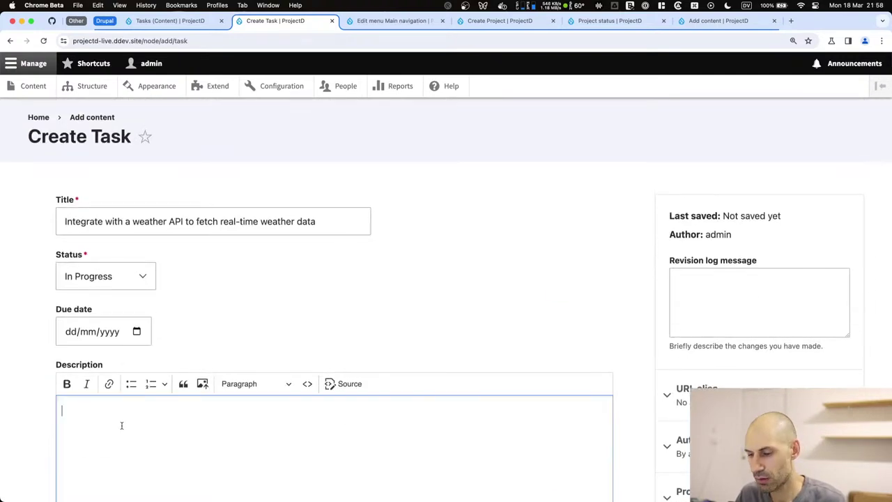
pyautogui.press('super+v')
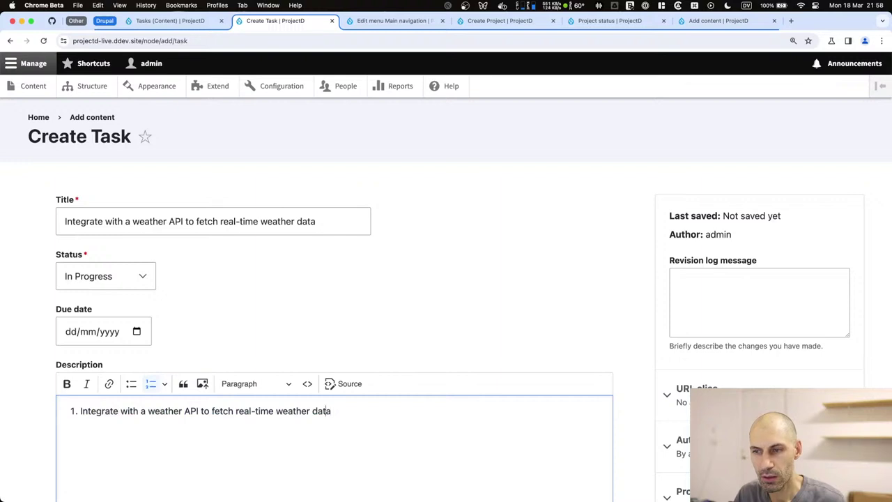
pyautogui.press('BackSpace')
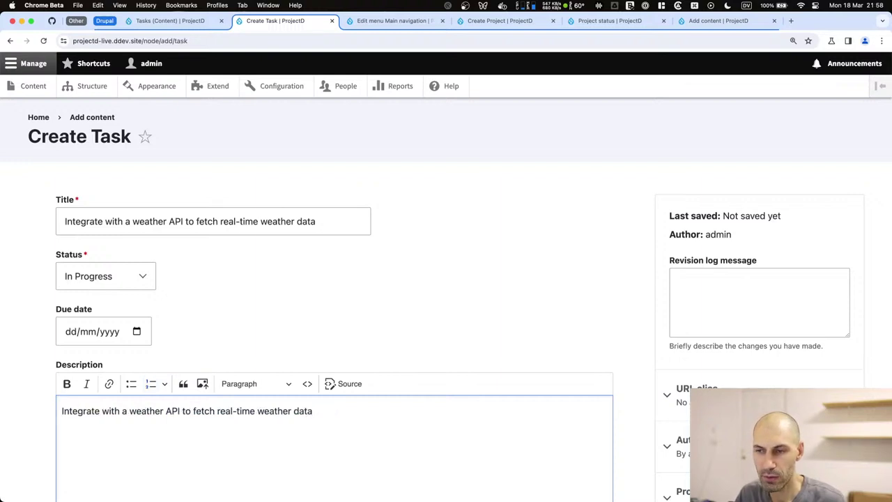
pyautogui.press('super+a')
pyautogui.write('Task')
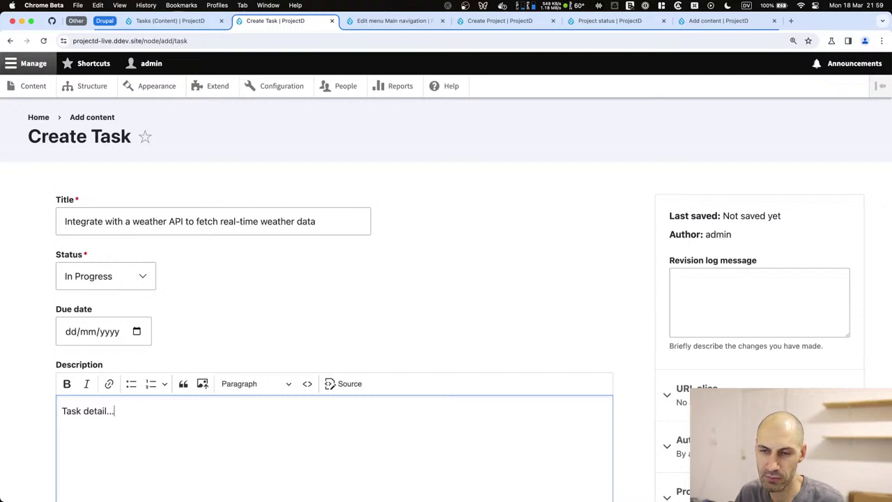
pyautogui.scroll(-10, 104, 412)
pyautogui.click(84, 418)
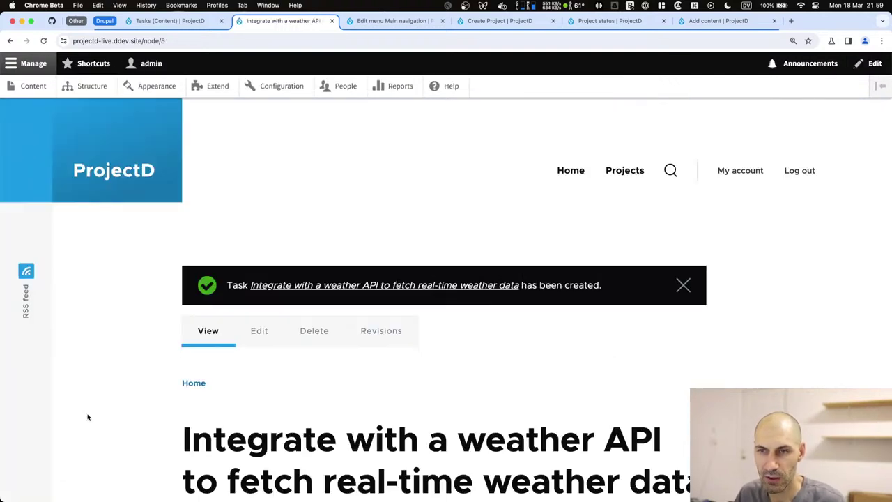
pyautogui.click(32, 86)
pyautogui.click(61, 216)
# Start a new Task, pasting the second weather task line from Typing Mind into title and description.
pyautogui.click(67, 341)
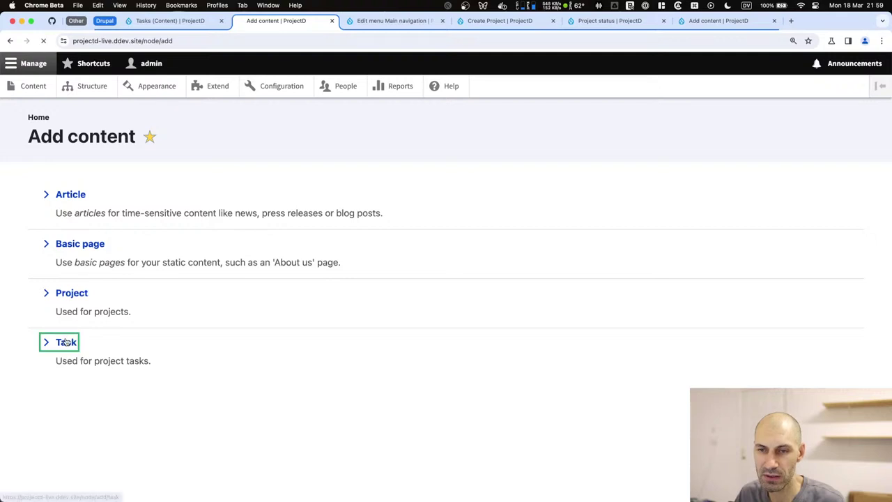
pyautogui.click(96, 219)
pyautogui.press('super+Tab')
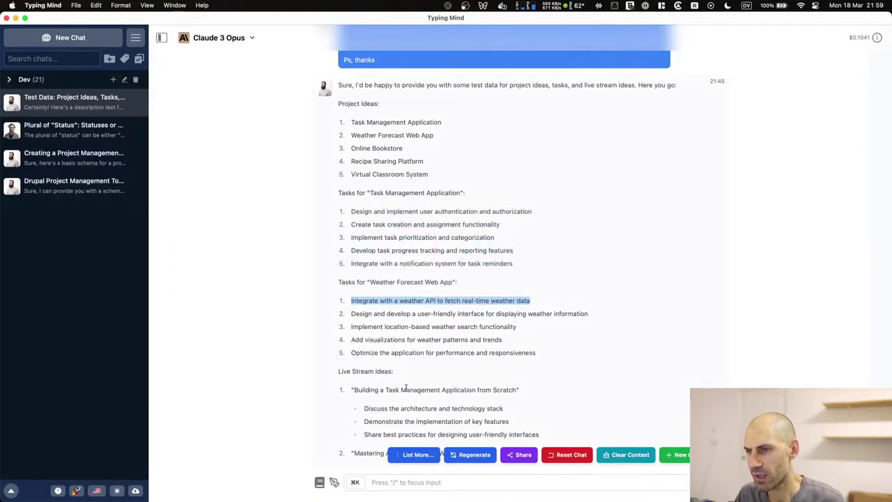
pyautogui.moveTo(592, 315); pyautogui.dragTo(351, 314)
pyautogui.rightClick(354, 315)
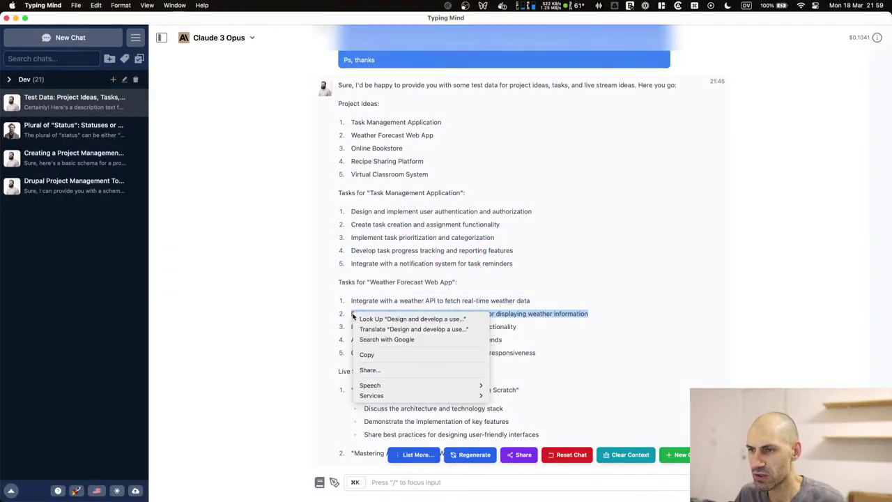
pyautogui.click(366, 354)
pyautogui.press('super+Tab')
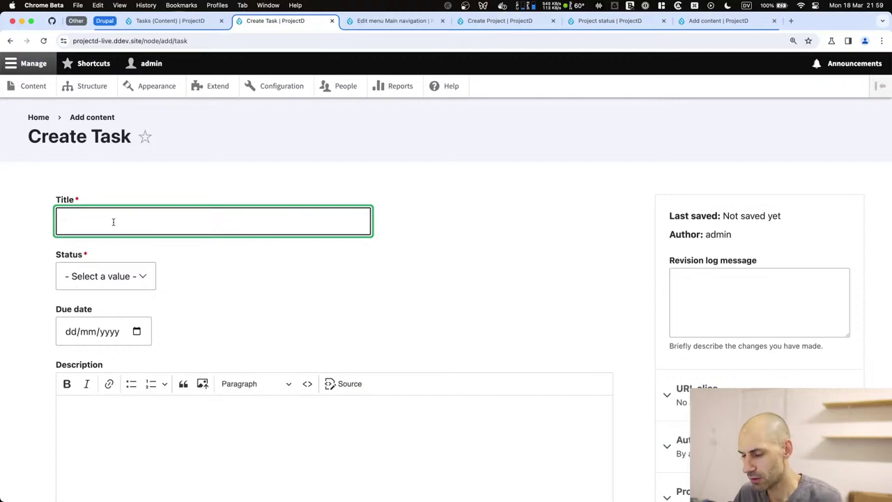
pyautogui.press('super+v')
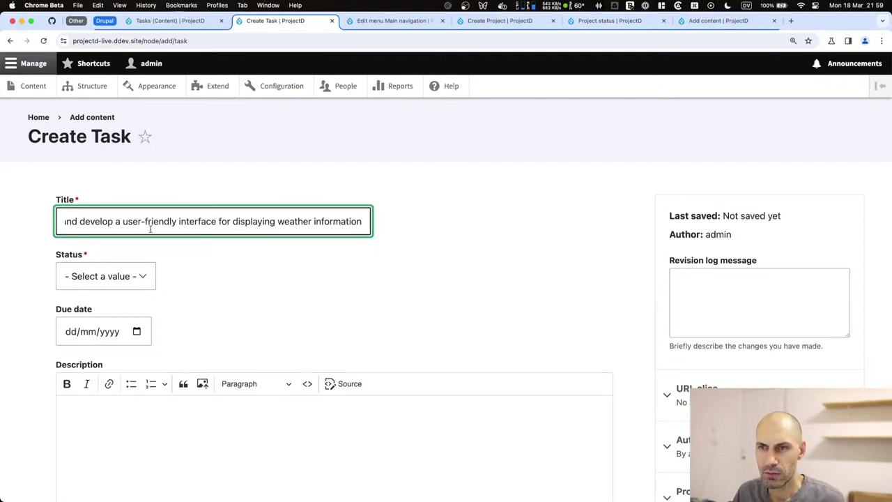
pyautogui.click(123, 423)
pyautogui.press('super+v')
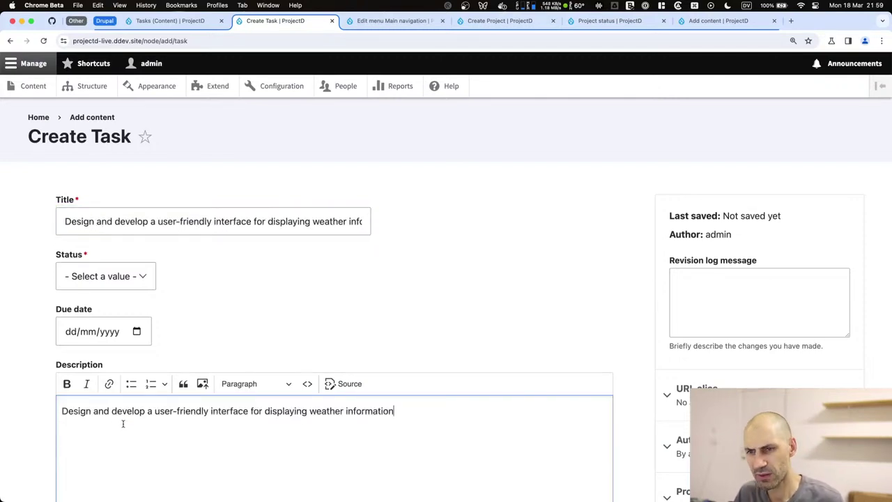
# Retitle it 'Develop UI', set status Ready for QA, project Weather Forecast Web App, and save.
pyautogui.tripleClick(255, 221)
pyautogui.write('D')
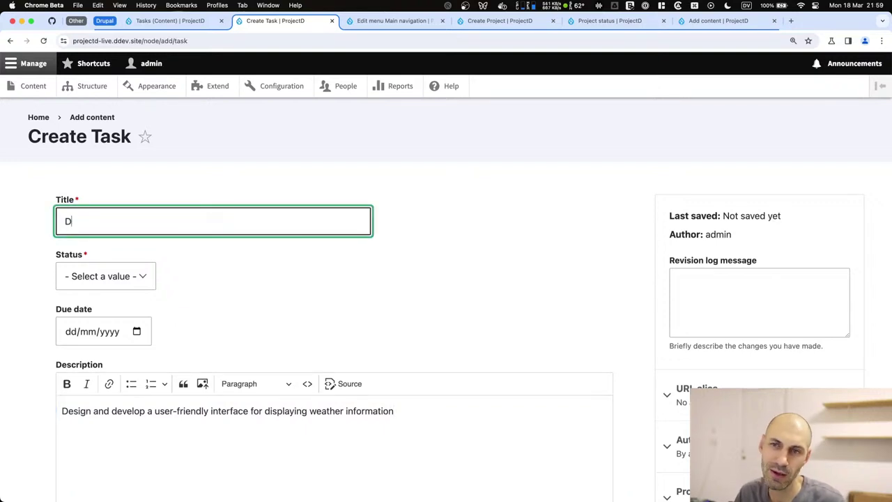
pyautogui.write('evelop UI')
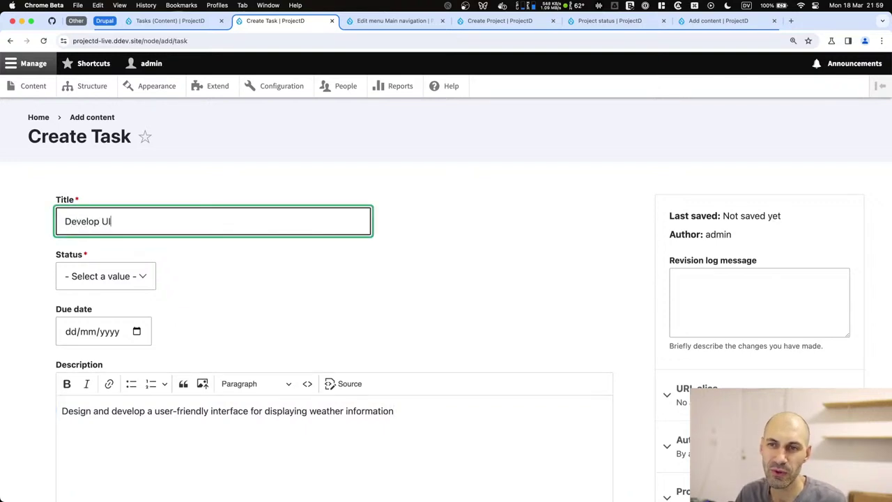
pyautogui.click(105, 276)
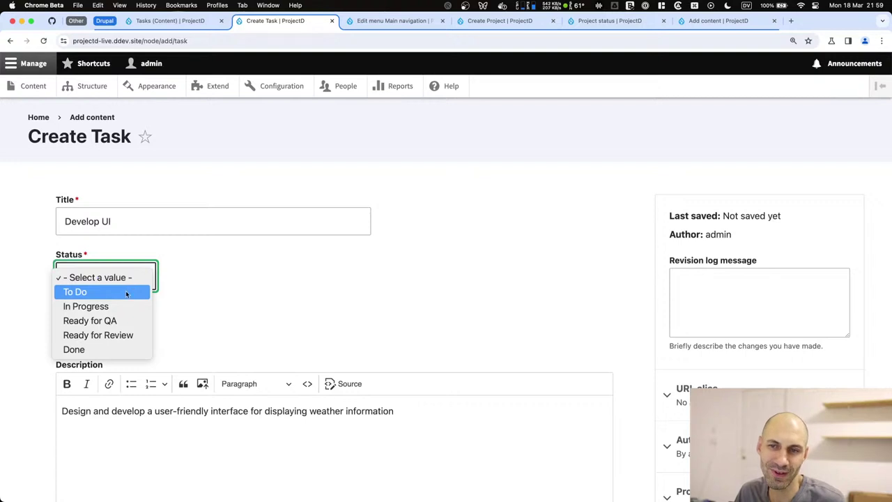
pyautogui.click(118, 320)
pyautogui.scroll(-10, 115, 320)
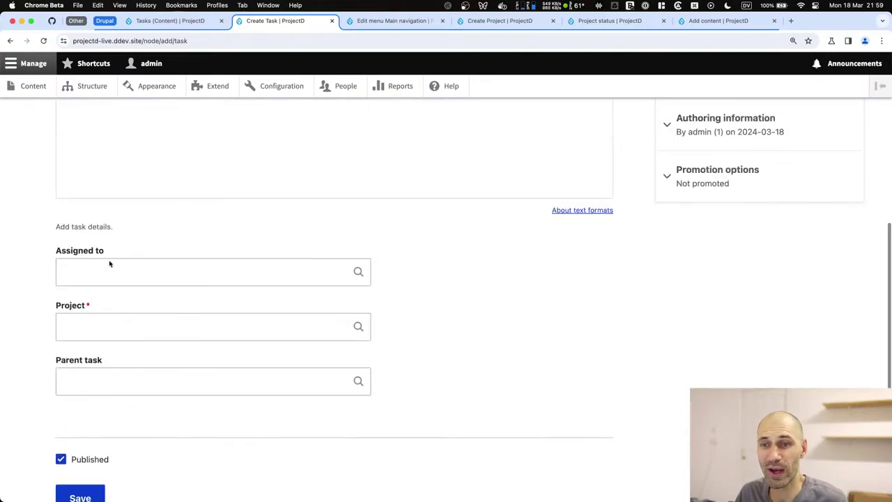
pyautogui.click(101, 317)
pyautogui.write('web')
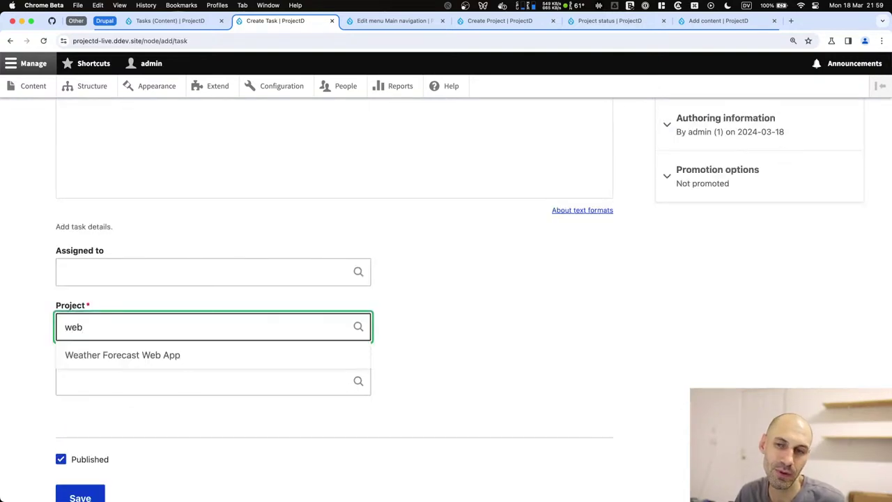
pyautogui.click(101, 355)
pyautogui.scroll(-2, 101, 354)
pyautogui.click(71, 415)
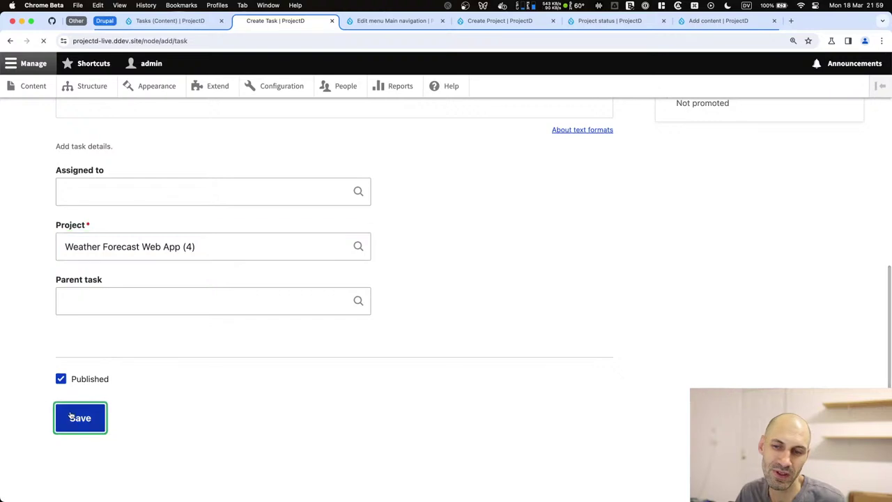
pyautogui.scroll(-4, 70, 415)
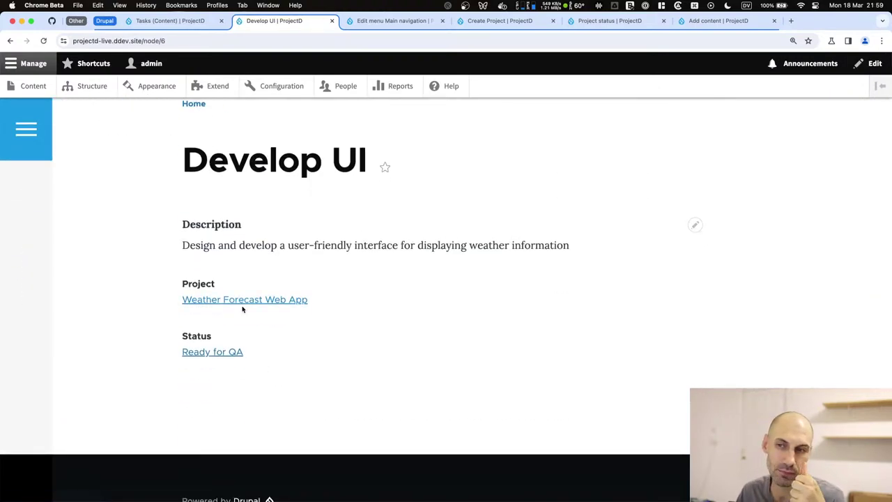
pyautogui.scroll(3, 242, 309)
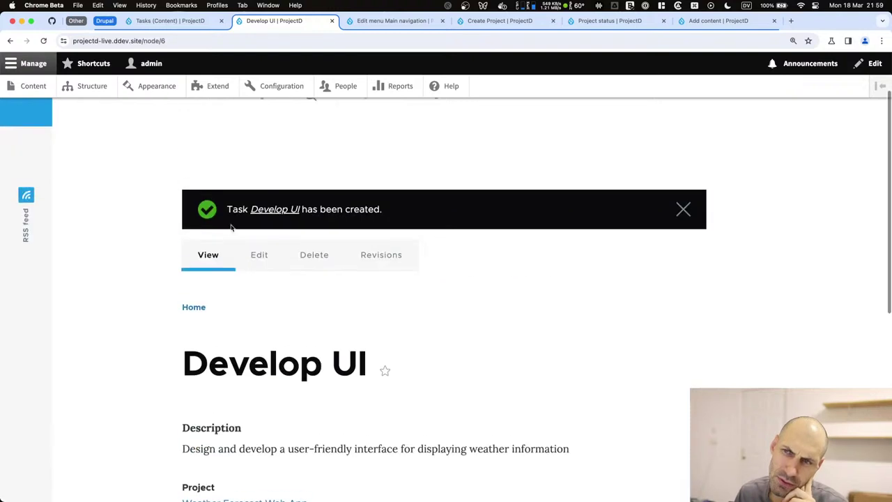
# Assign the Develop UI task to the suggested team member and save it.
pyautogui.click(255, 255)
pyautogui.scroll(-10, 190, 299)
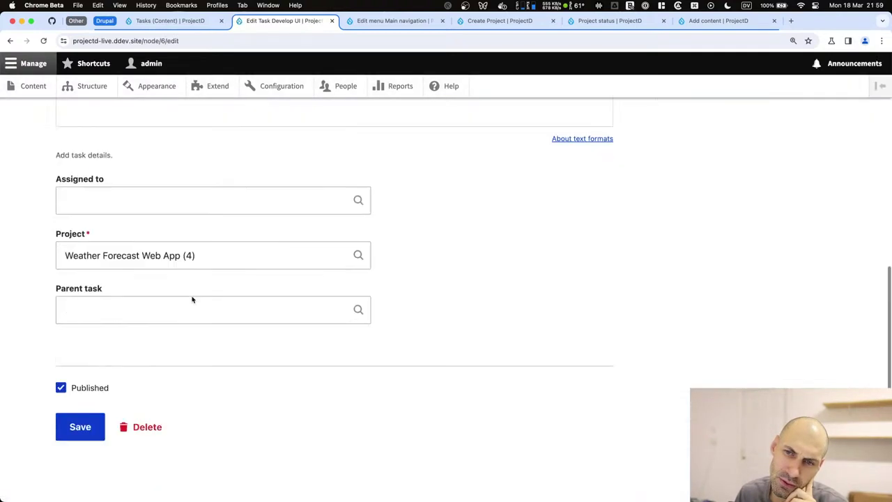
pyautogui.click(156, 186)
pyautogui.write('Ivan')
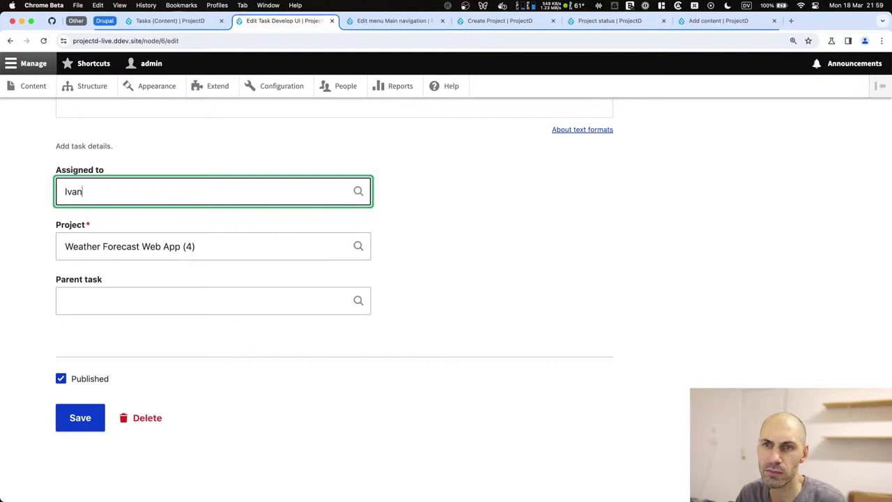
pyautogui.click(165, 216)
pyautogui.click(81, 421)
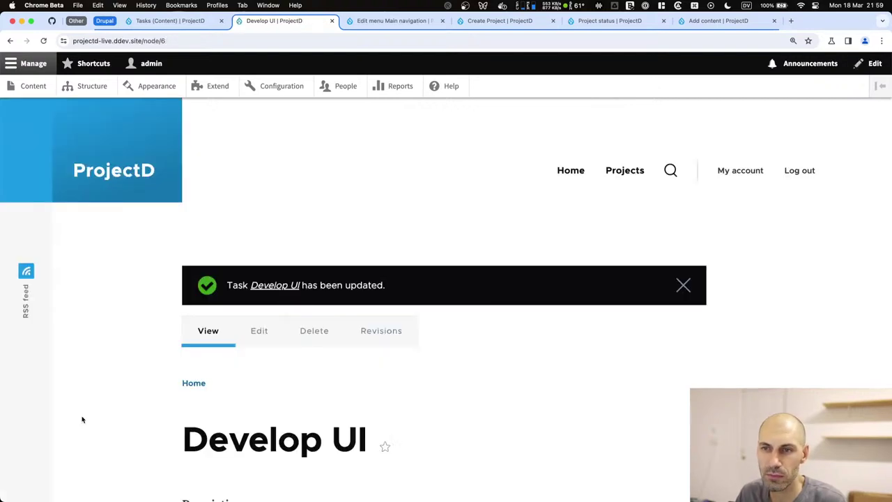
# Return to the Develop UI task view, then open the site's Content listing.
pyautogui.scroll(-5, 209, 360)
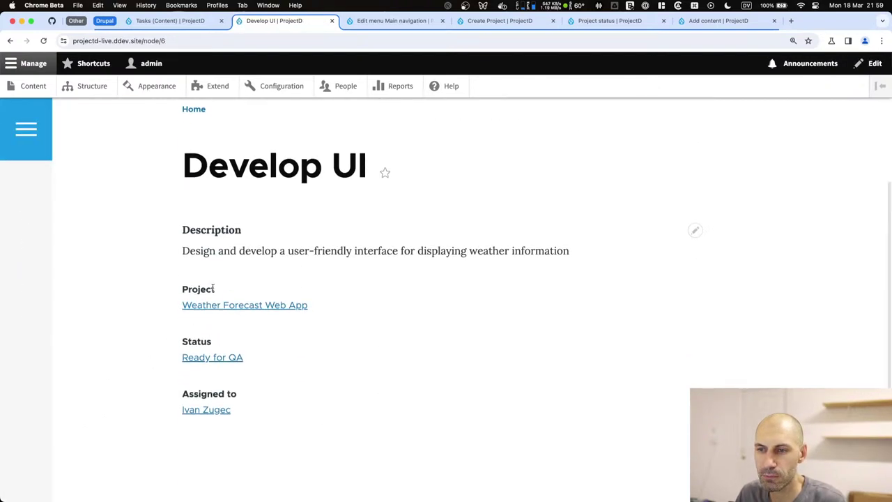
pyautogui.press('super+bracketleft')
pyautogui.scroll(10, 149, 231)
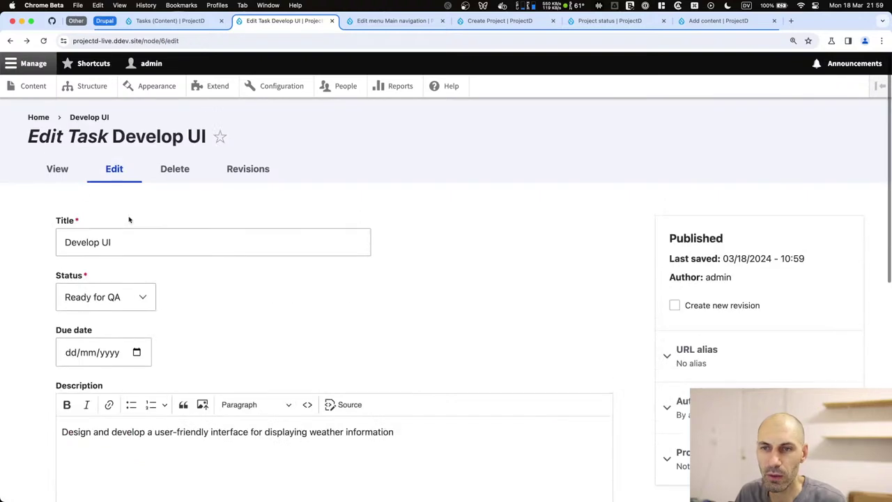
pyautogui.click(58, 170)
pyautogui.scroll(-10, 177, 297)
pyautogui.scroll(10, 177, 297)
pyautogui.click(35, 87)
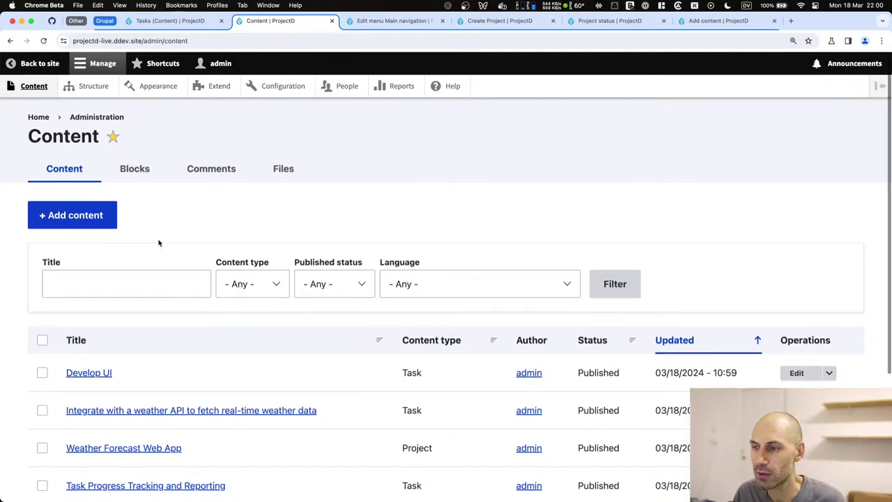
# View the Weather Forecast Web App project page, then go to the /projects listing.
pyautogui.scroll(-3, 159, 243)
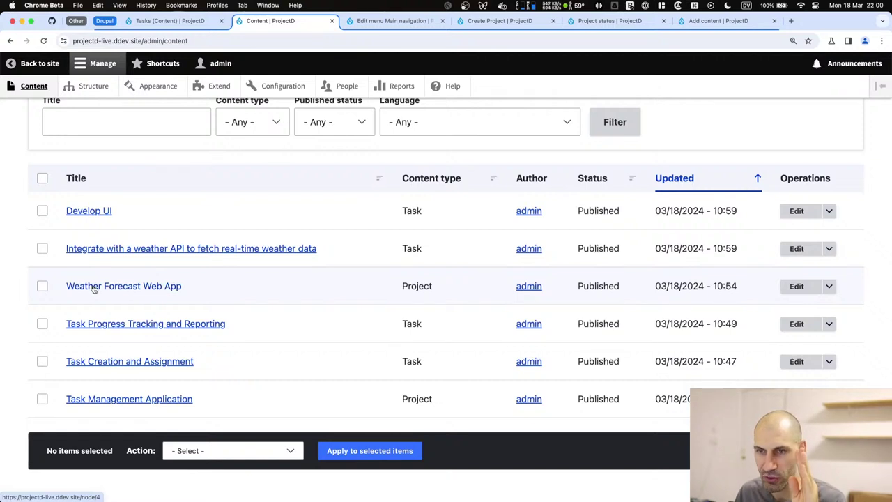
pyautogui.click(94, 287)
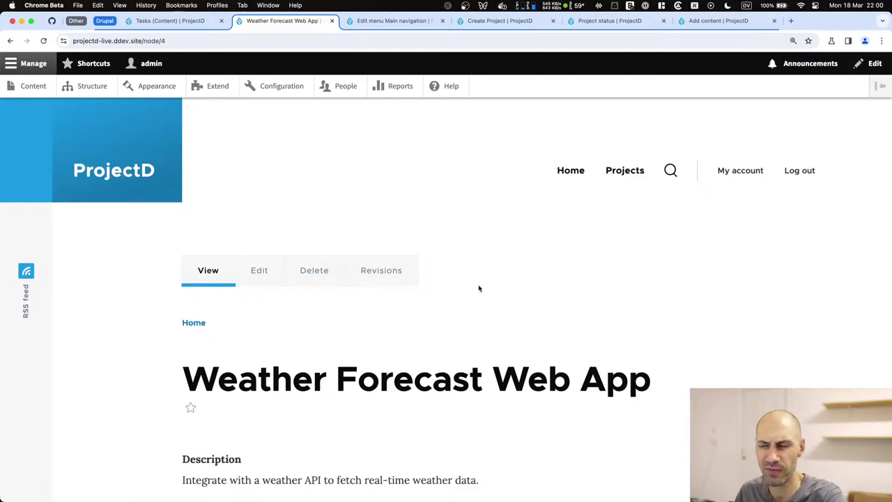
pyautogui.click(624, 180)
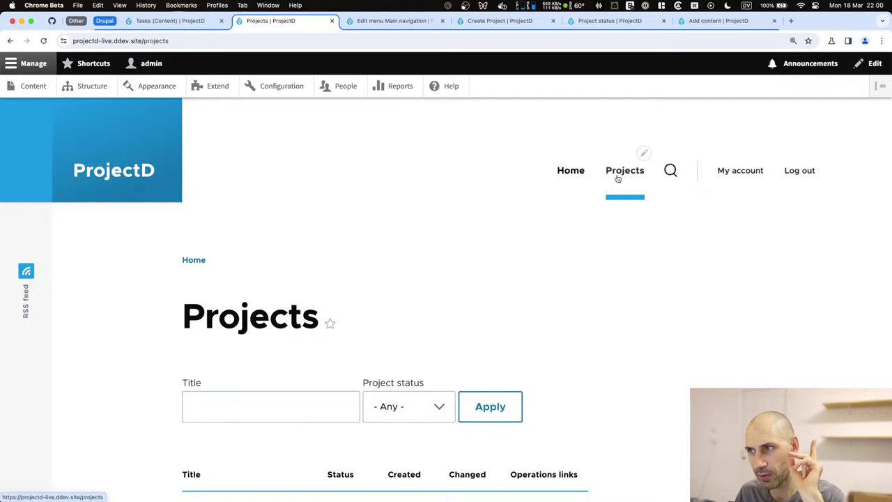
# Submit a ProjectD issue 'Add breadcrumb' with the description 'Add breadcrumb to pages.'.
pyautogui.click(51, 21)
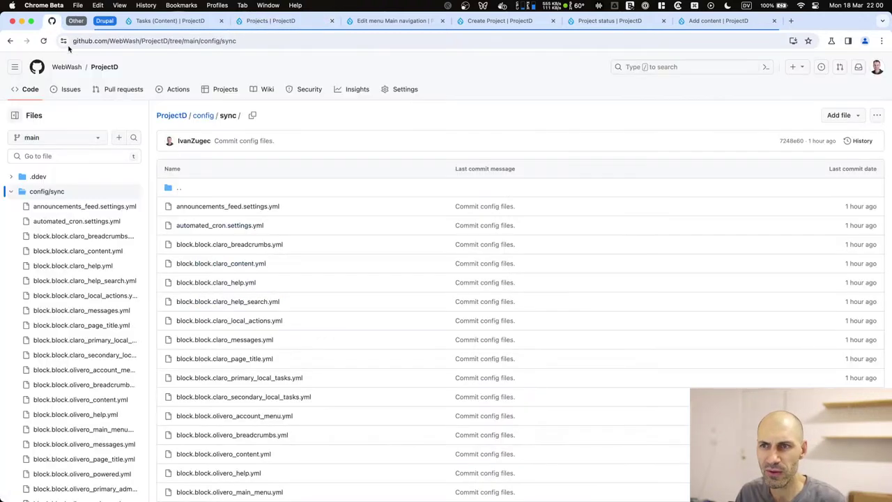
pyautogui.click(79, 93)
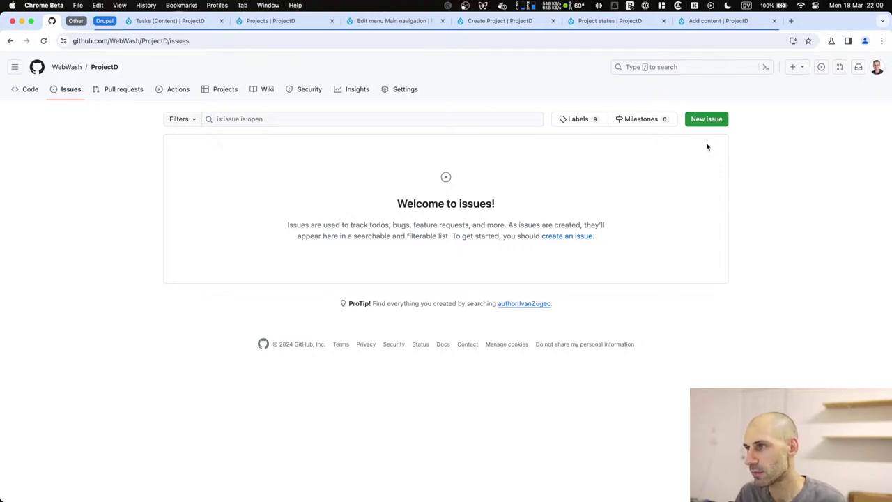
pyautogui.click(707, 122)
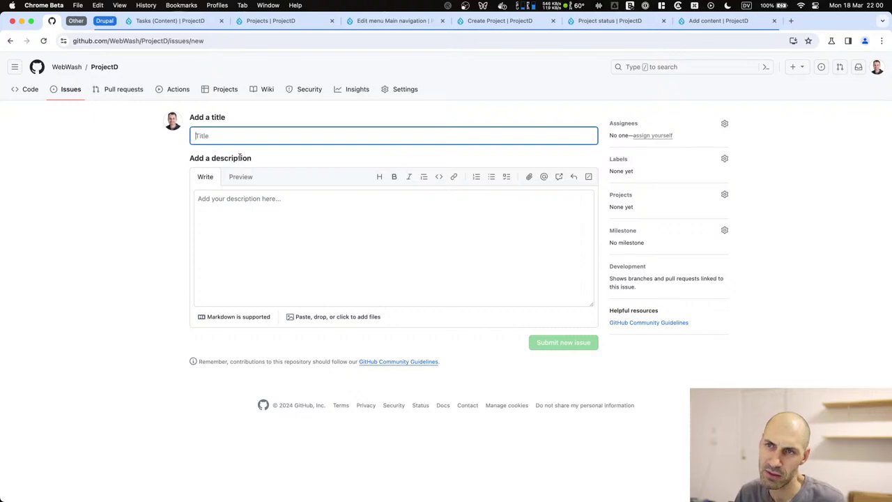
pyautogui.write('Add breadcrumb')
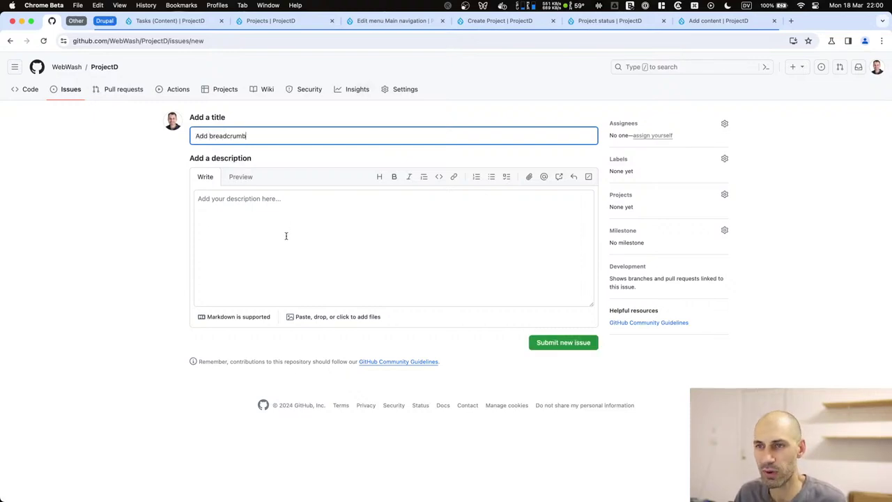
pyautogui.click(286, 236)
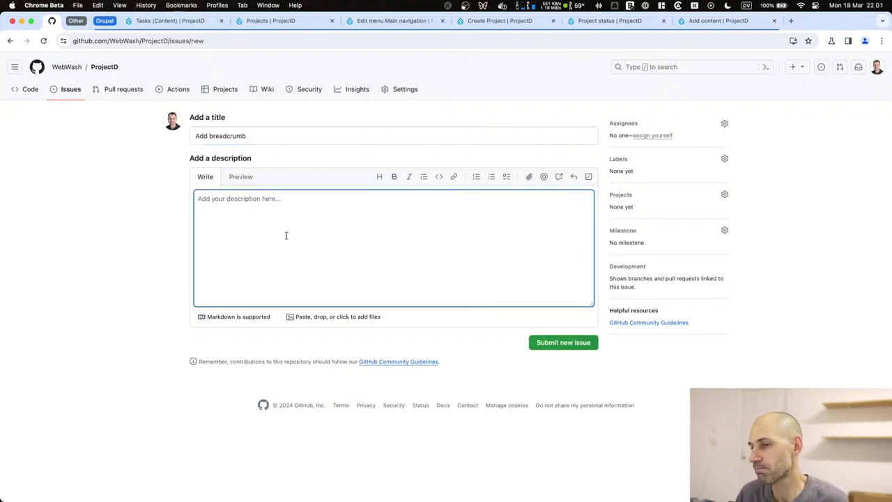
pyautogui.write('Add breadcrumd')
pyautogui.press('BackSpace')
pyautogui.press('BackSpace')
pyautogui.write('b to pages.')
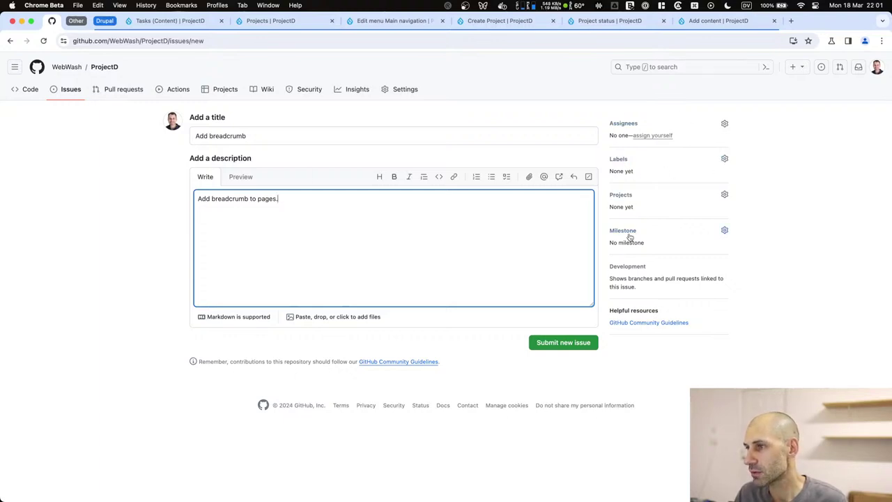
pyautogui.click(542, 343)
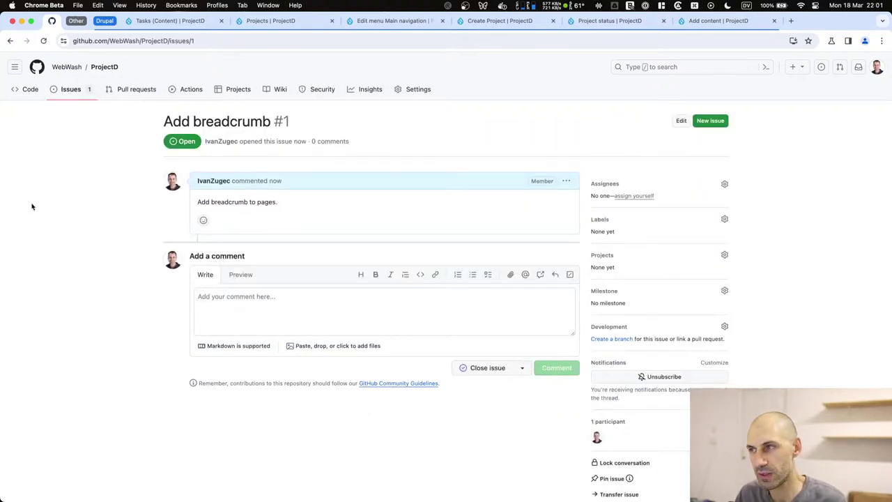
pyautogui.press('super+Tab')
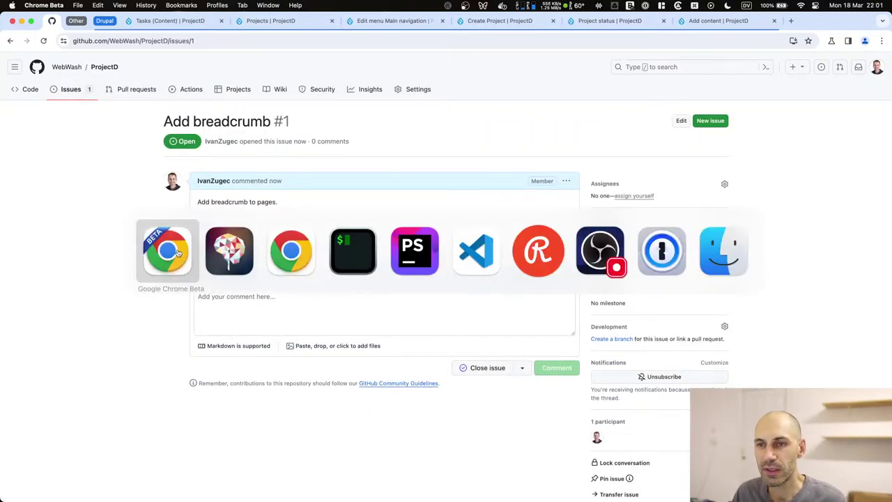
# Open the Weather Forecast Web App project from Projects and inspect its node/4 URL.
pyautogui.click(177, 252)
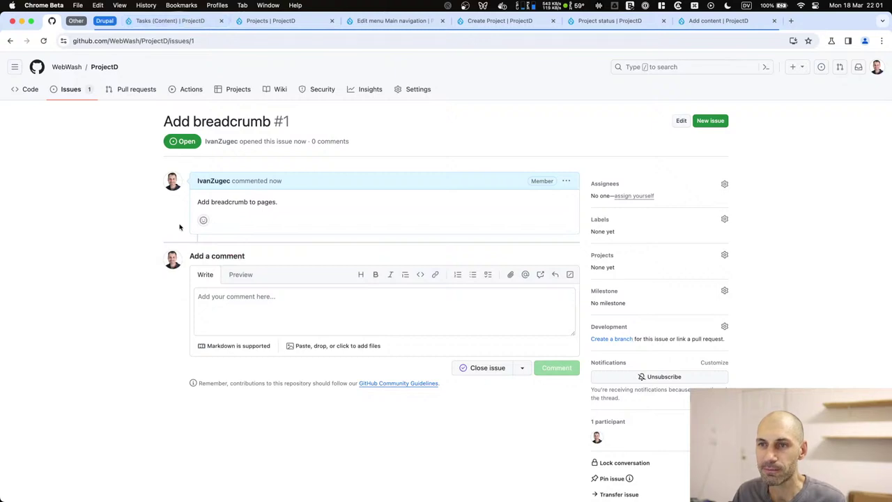
pyautogui.click(272, 20)
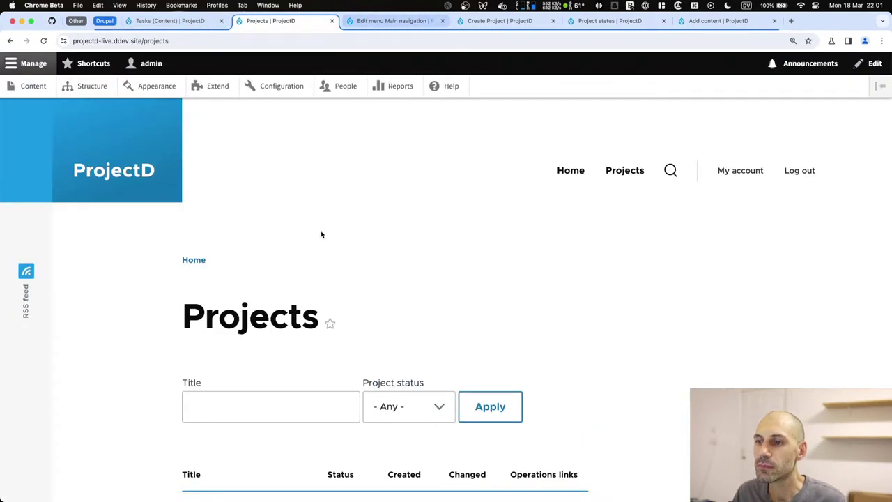
pyautogui.scroll(-5, 323, 233)
pyautogui.click(260, 243)
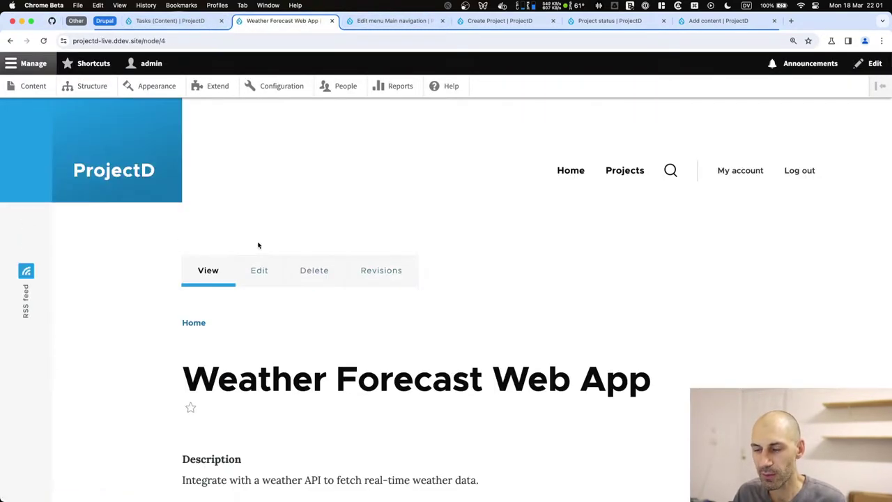
pyautogui.scroll(-3, 279, 247)
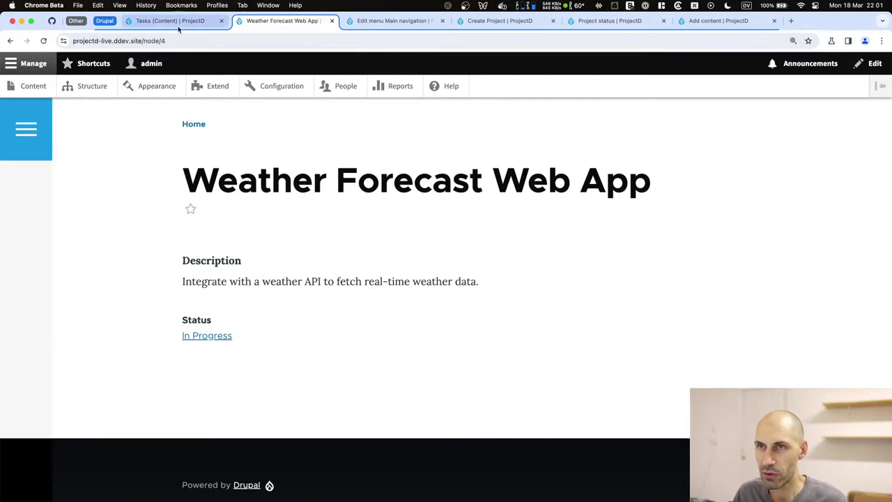
pyautogui.click(146, 41)
pyautogui.moveTo(186, 41); pyautogui.dragTo(212, 44)
pyautogui.click(145, 41)
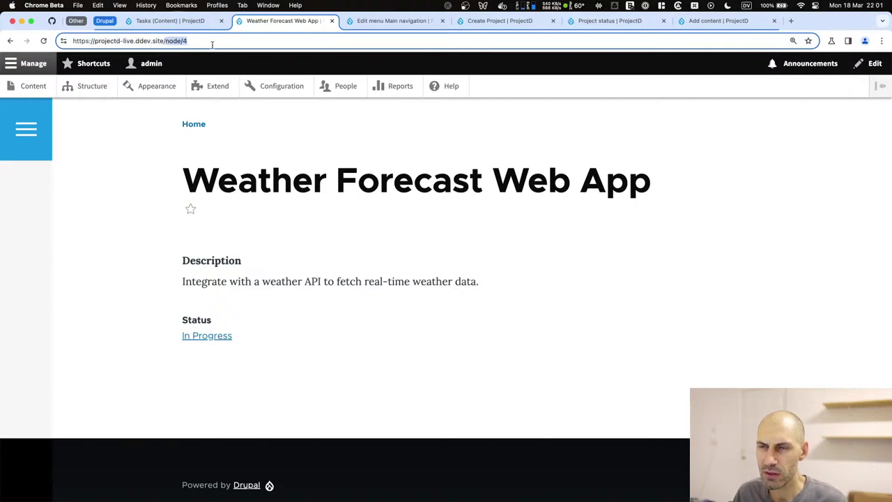
pyautogui.click(212, 44)
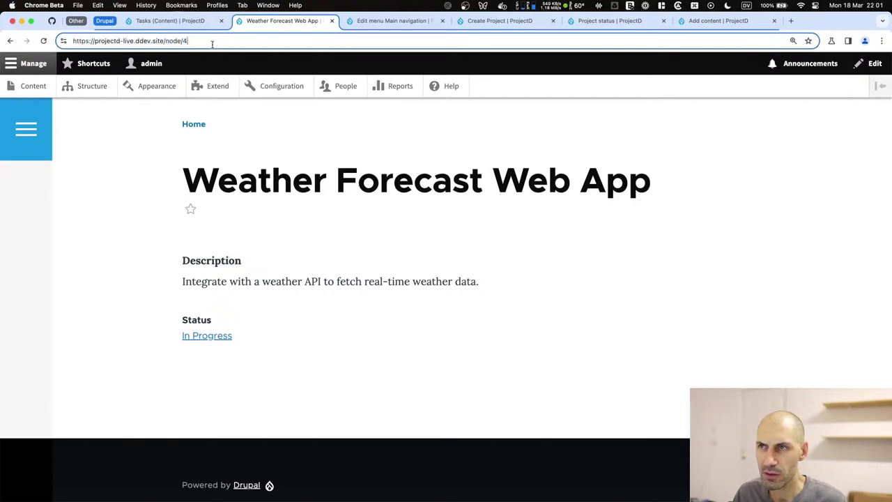
pyautogui.press('super+Tab')
pyautogui.press('super+Tab')
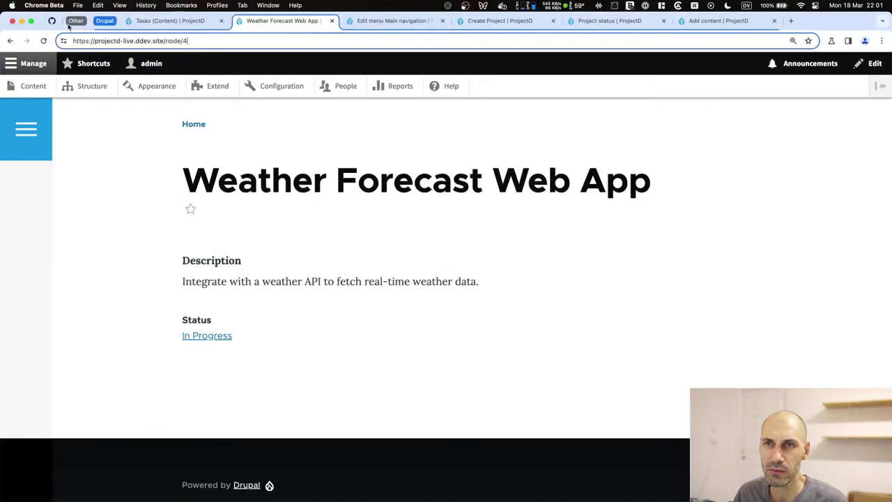
pyautogui.click(52, 21)
# Start a new ProjectD issue titled 'Configure URL aliases'.
pyautogui.press('c')
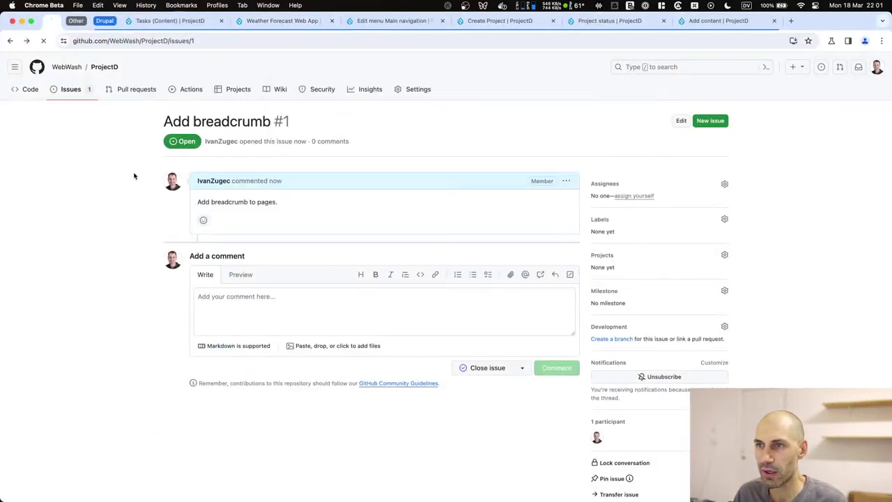
pyautogui.click(360, 265)
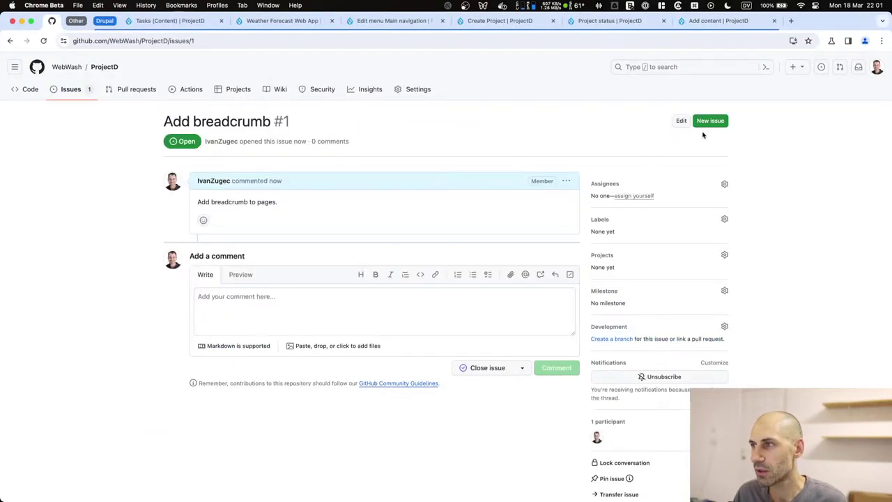
pyautogui.press('c')
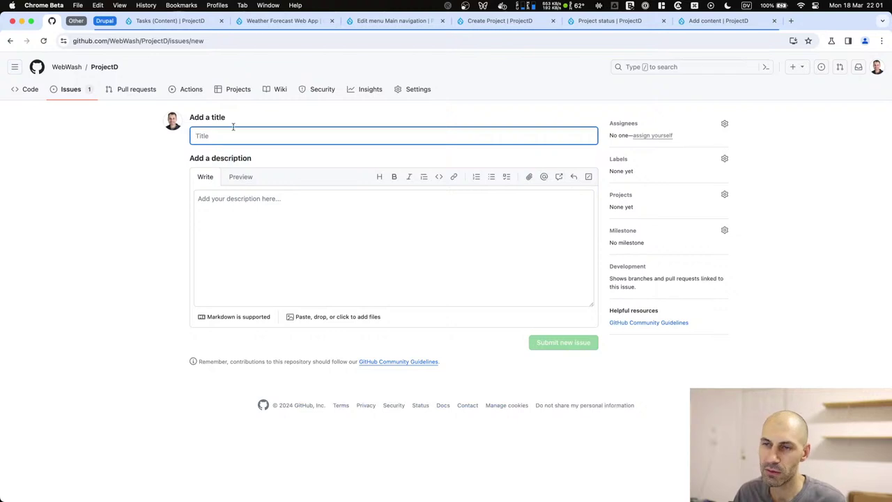
pyautogui.write('Configure ')
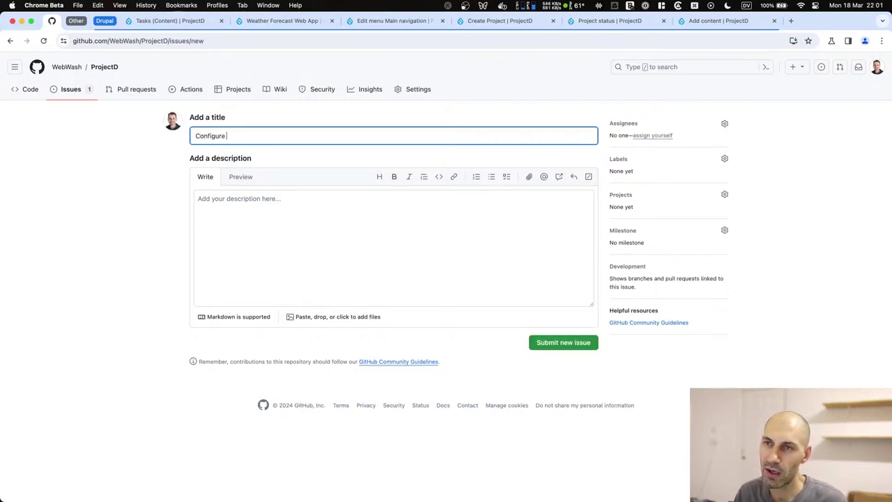
pyautogui.write('URL aliases')
pyautogui.press('Tab')
pyautogui.press('Tab')
pyautogui.press('Tab')
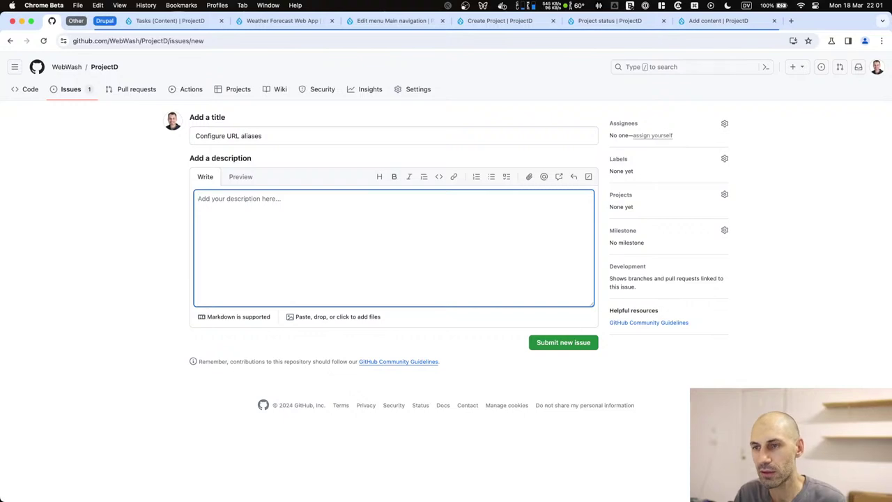
# Describe the issue as setting up pathauto and URL aliases, e.g. /projects/[node:title].
pyautogui.write('Set up patha')
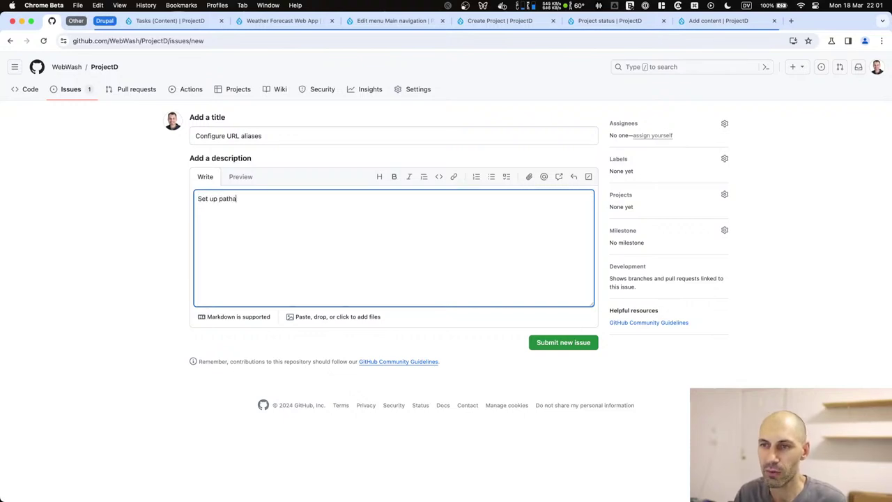
pyautogui.write('uto and url')
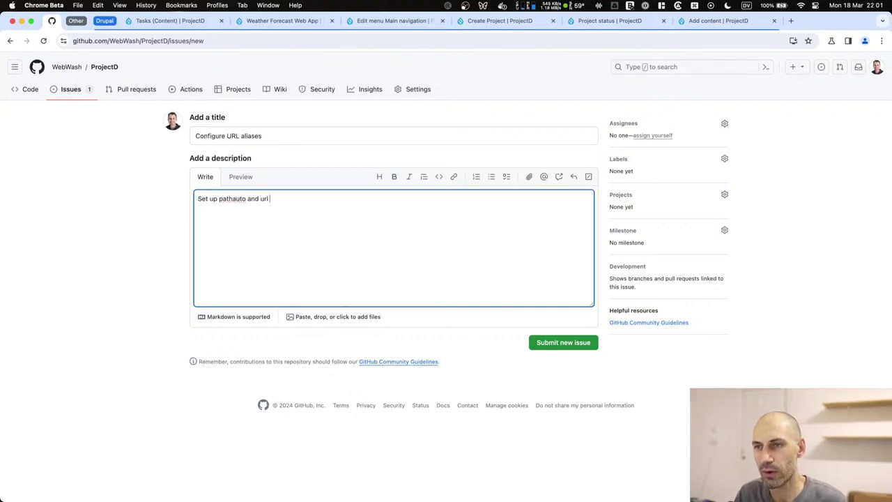
pyautogui.write(' aliases.')
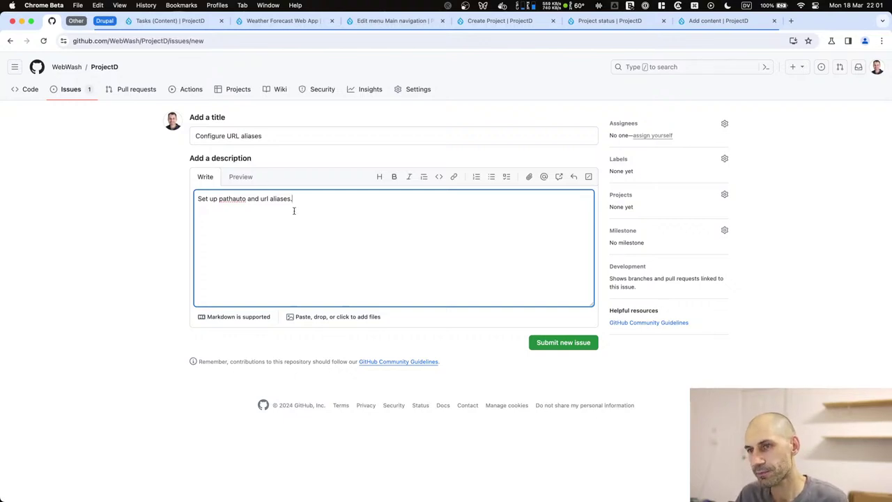
pyautogui.write('For example:')
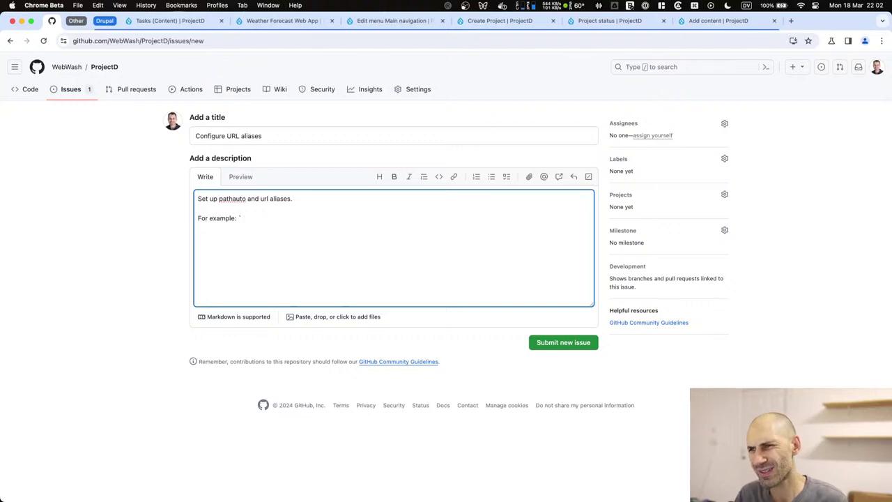
pyautogui.write('/projects/')
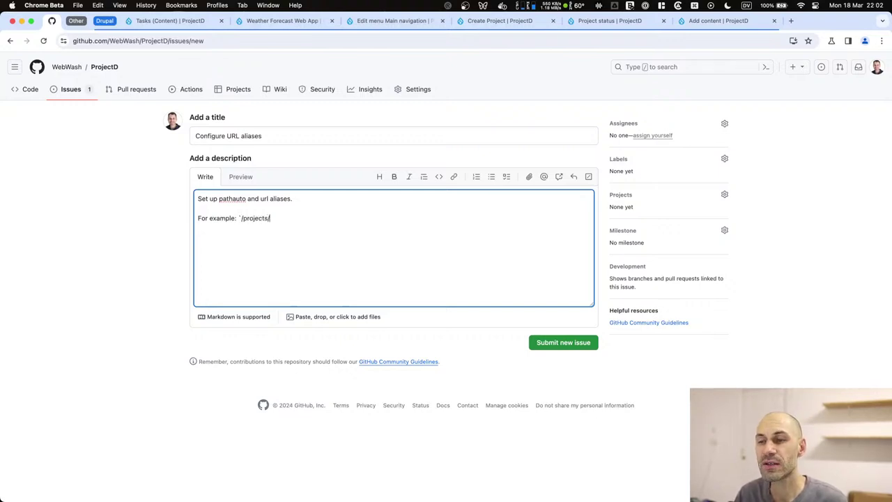
pyautogui.write('[')
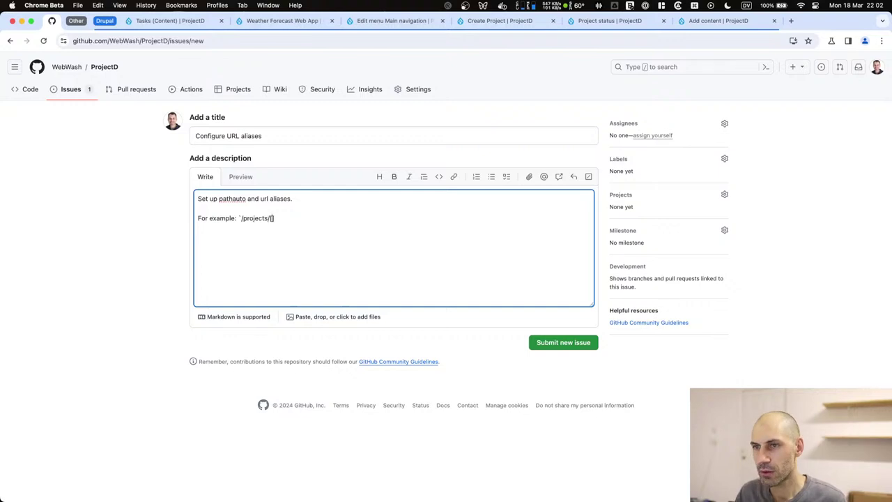
pyautogui.write('node:title')
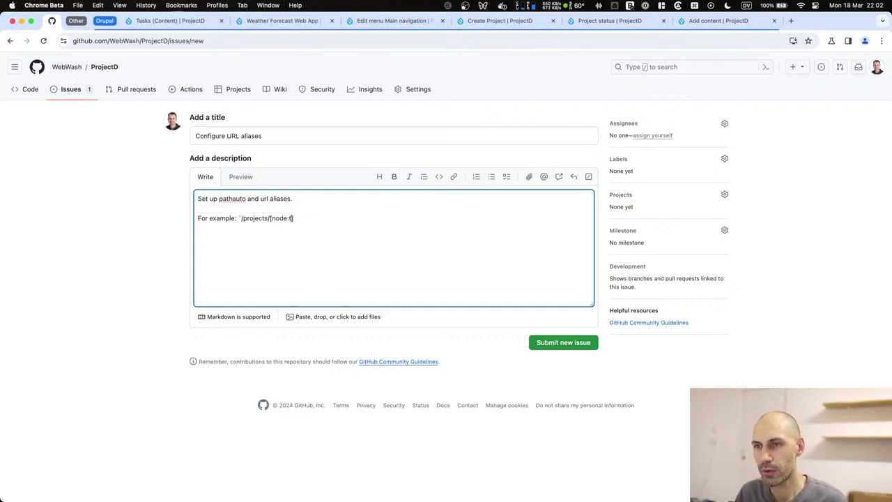
pyautogui.write(']`, /')
pyautogui.write('/')
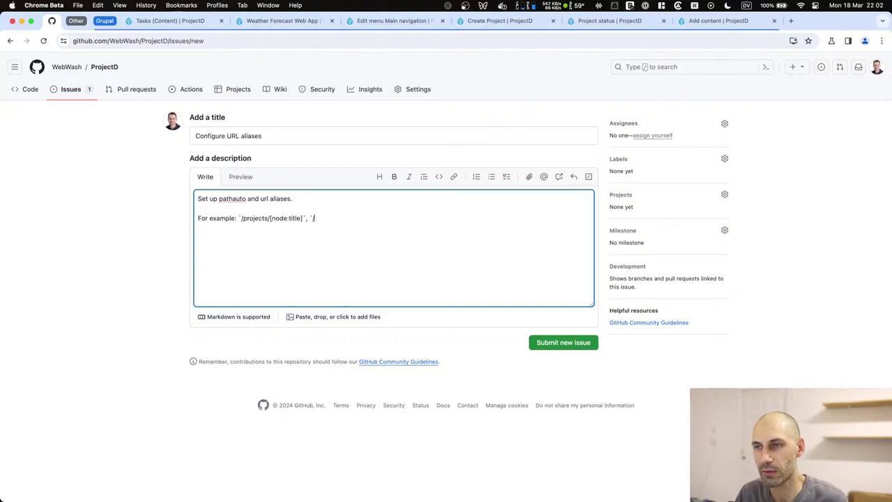
pyautogui.write('tasks/[')
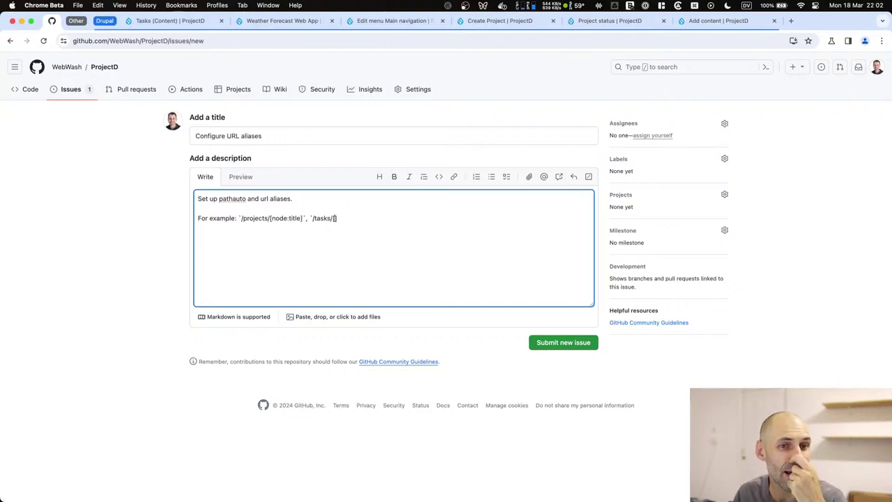
pyautogui.press('BackSpace')
pyautogui.press('BackSpace')
pyautogui.press('BackSpace')
pyautogui.press('BackSpace')
pyautogui.press('BackSpace')
pyautogui.press('BackSpace')
pyautogui.press('BackSpace')
pyautogui.write('task')
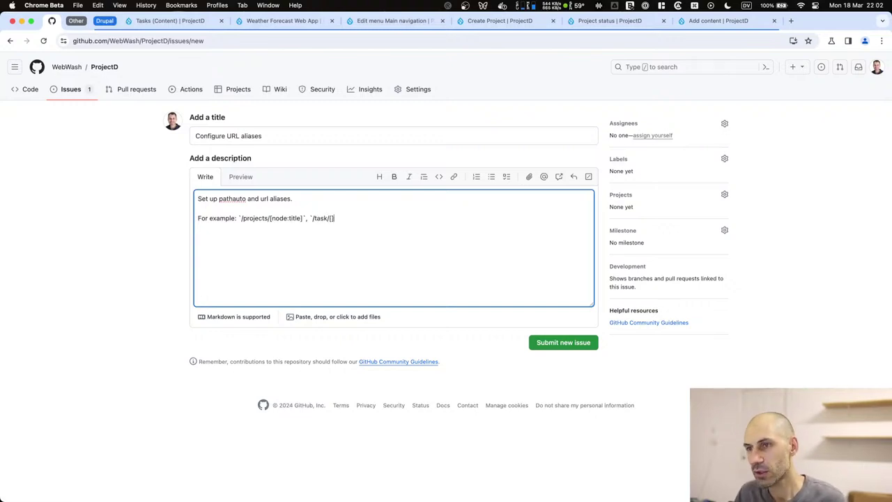
pyautogui.write('/[nidd')
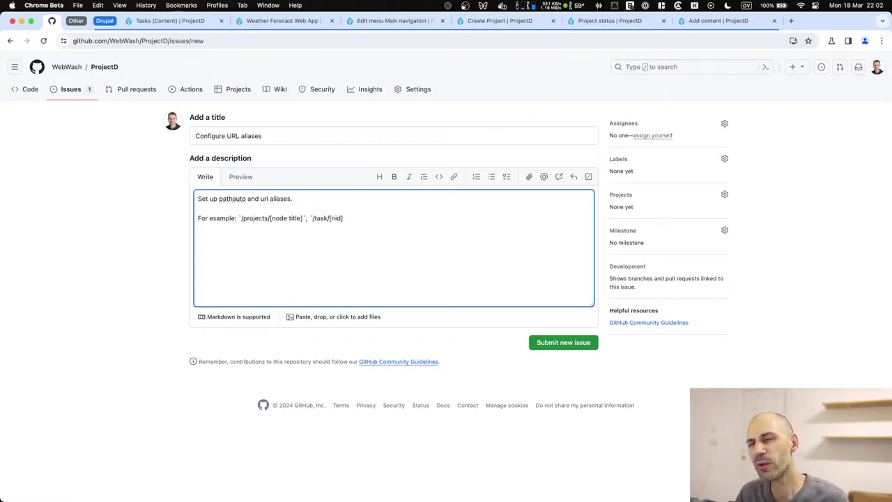
pyautogui.write(']')
pyautogui.press('BackSpace')
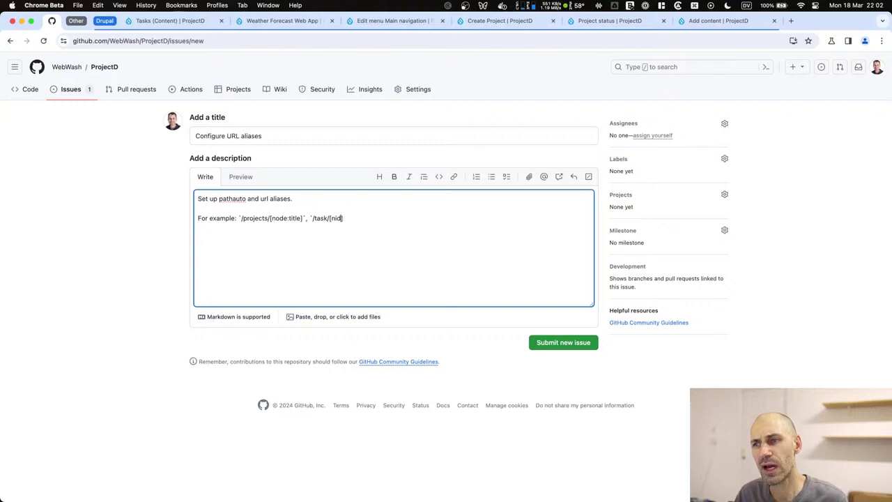
pyautogui.press('BackSpace')
pyautogui.press('BackSpace')
pyautogui.press('BackSpace')
pyautogui.write('node:')
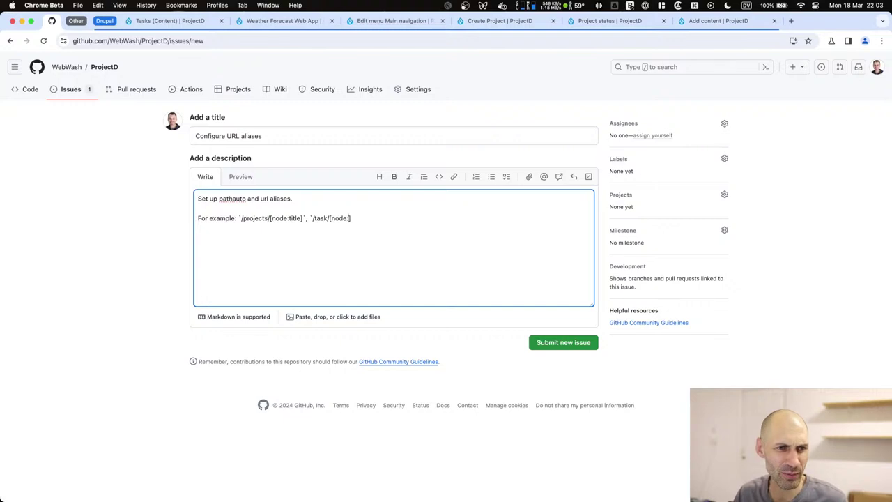
pyautogui.write('title')
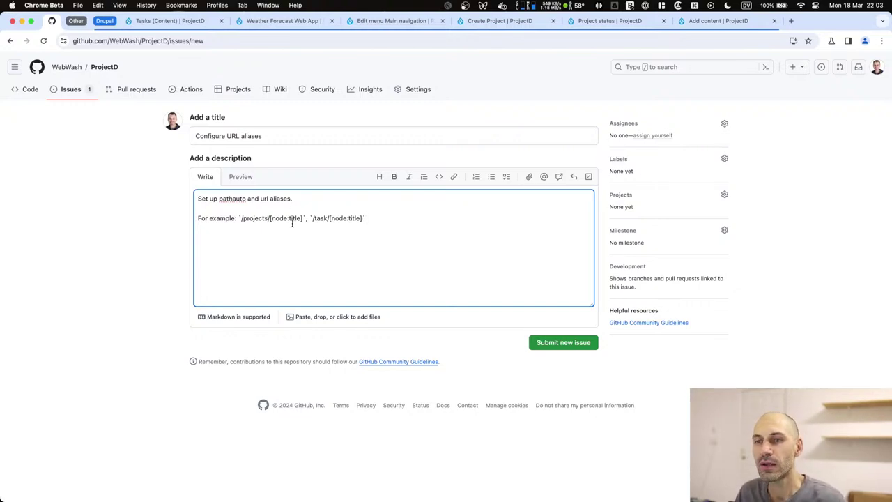
pyautogui.moveTo(304, 218); pyautogui.dragTo(375, 220)
pyautogui.press('BackSpace')
# Complete the title as 'Configure URL aliases projects' and submit the issue.
pyautogui.click(288, 136)
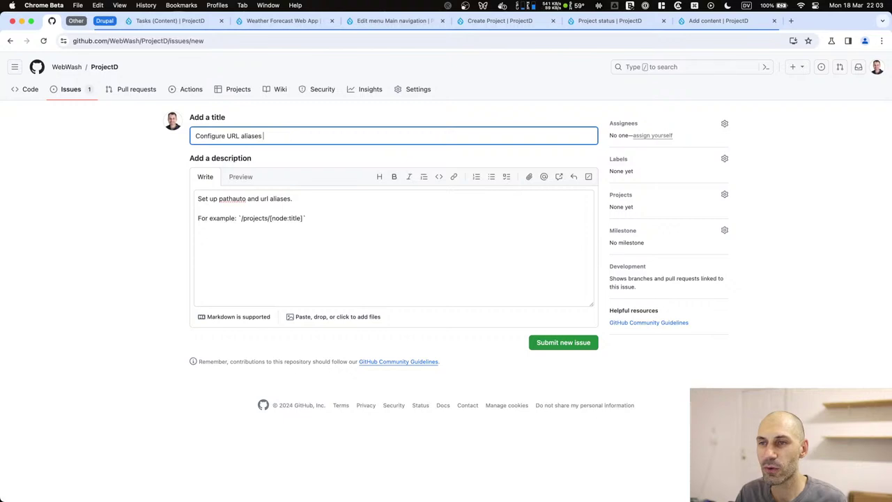
pyautogui.write('pro')
pyautogui.press('BackSpace')
pyautogui.press('BackSpace')
pyautogui.press('BackSpace')
pyautogui.press('BackSpace')
pyautogui.write('projects')
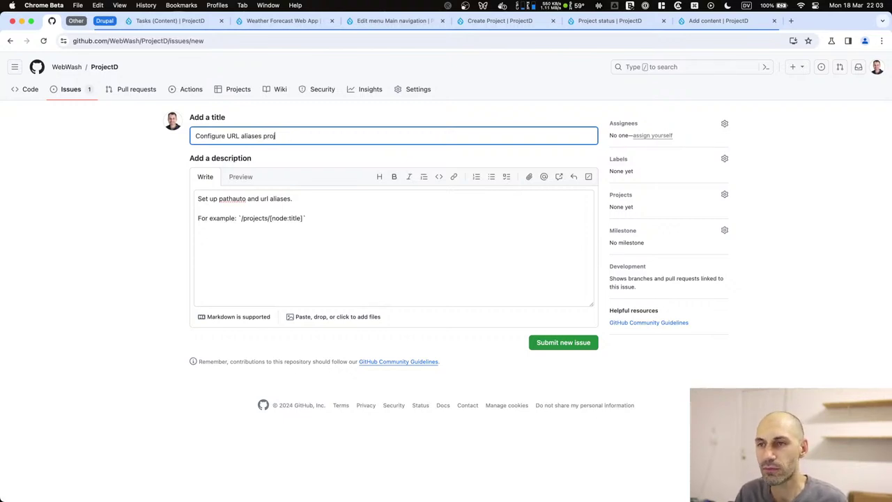
pyautogui.click(562, 344)
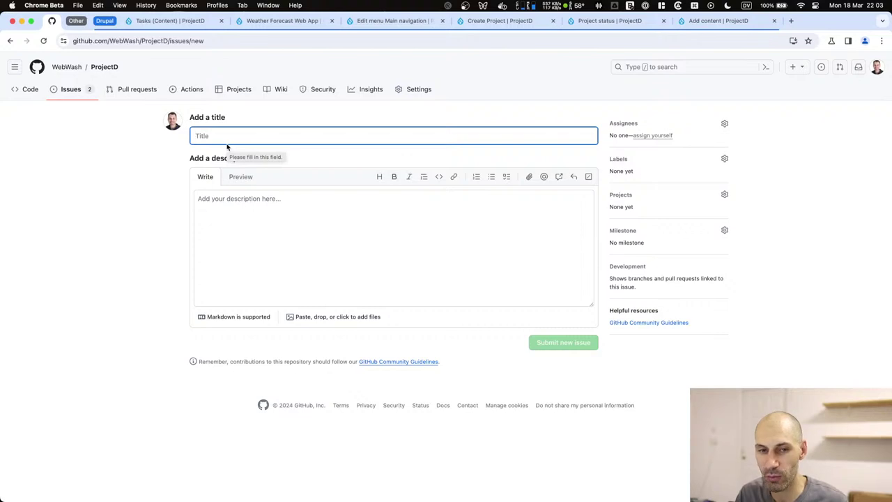
# File issue 'Configure URL for tasks' with description 'For example, prefix-ID'.
pyautogui.write('Con')
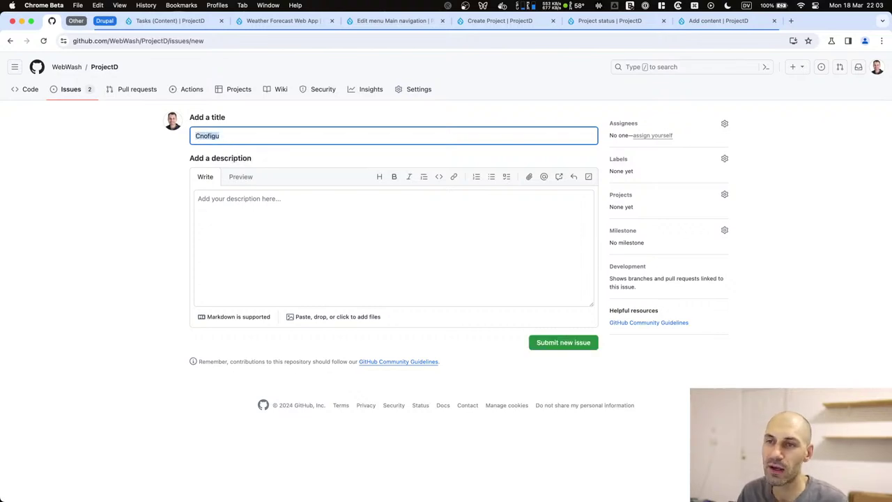
pyautogui.write('figure ur')
pyautogui.press('BackSpace')
pyautogui.press('BackSpace')
pyautogui.write('URL for tasks')
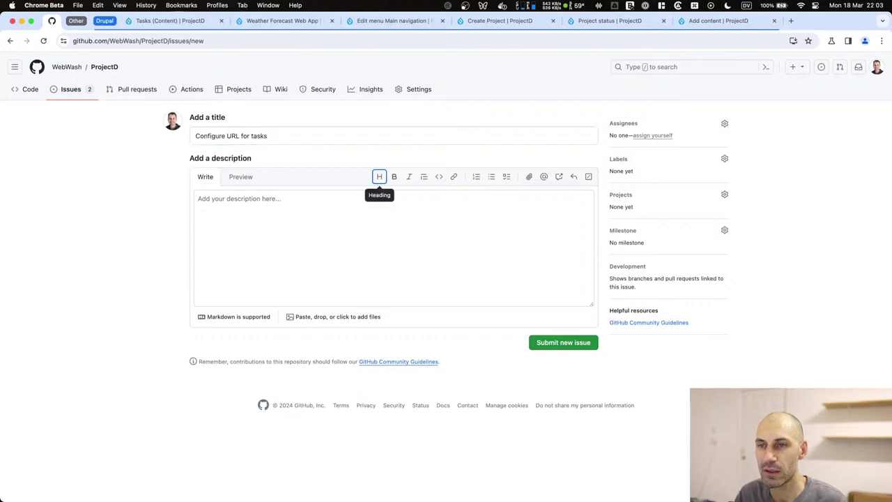
pyautogui.click(379, 216)
pyautogui.write('f')
pyautogui.press('BackSpace')
pyautogui.write('For examule')
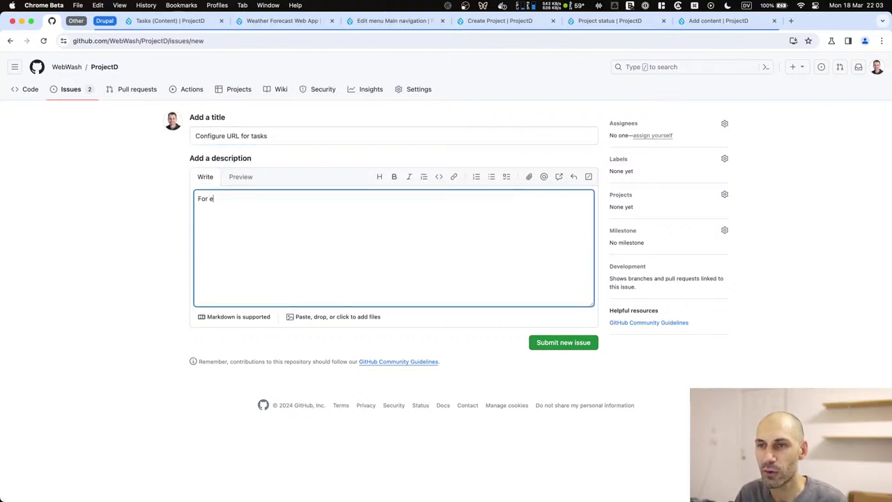
pyautogui.press('BackSpace')
pyautogui.press('BackSpace')
pyautogui.press('BackSpace')
pyautogui.press('BackSpace')
pyautogui.press('BackSpace')
pyautogui.press('BackSpace')
pyautogui.write('xample,')
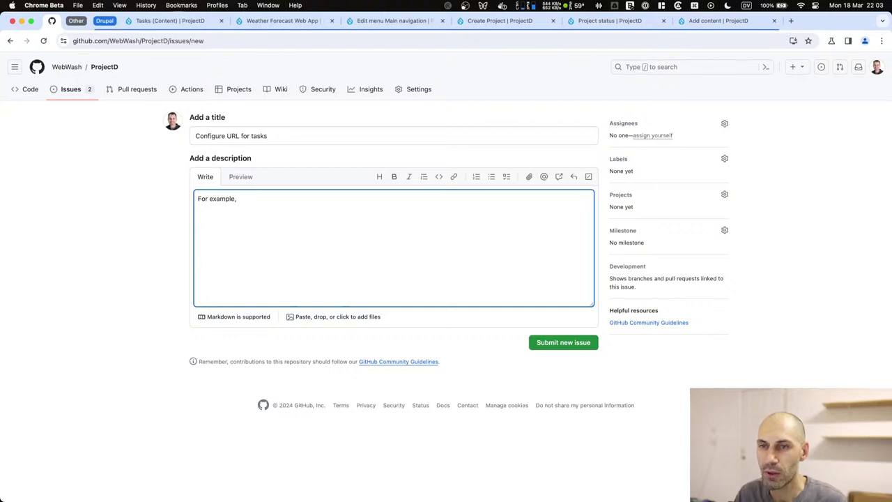
pyautogui.write('s')
pyautogui.write('prefix')
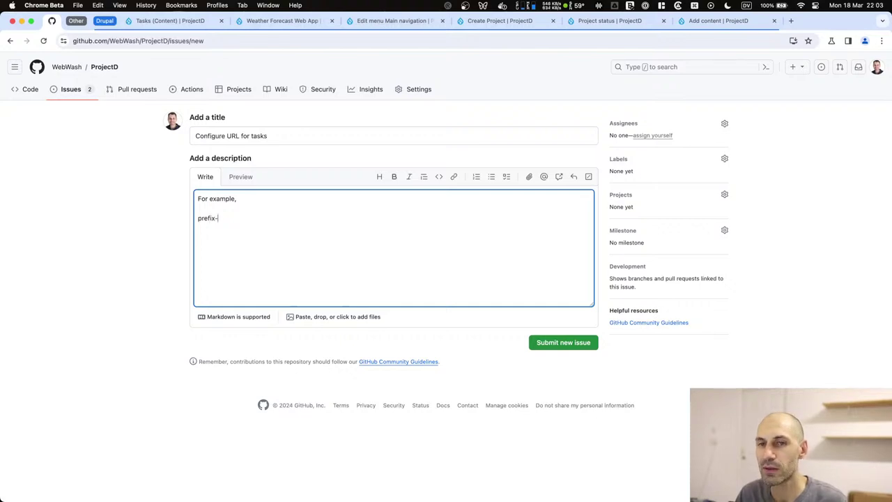
pyautogui.write('-ID')
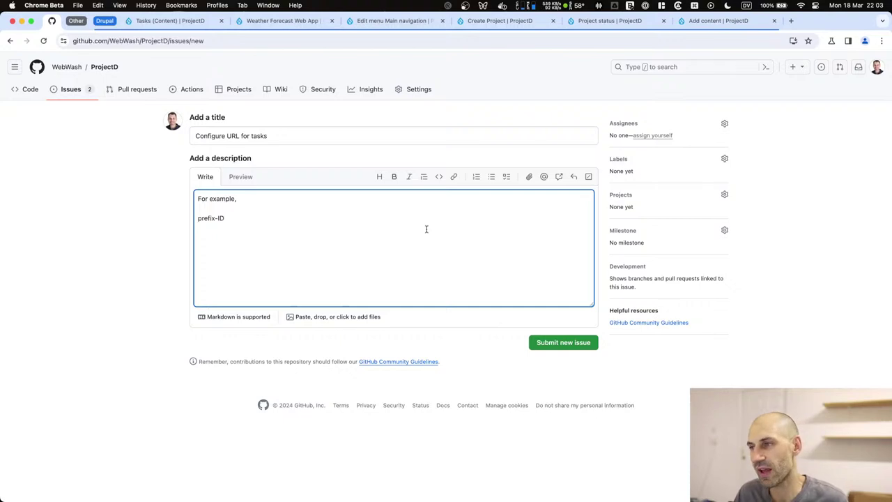
pyautogui.click(575, 343)
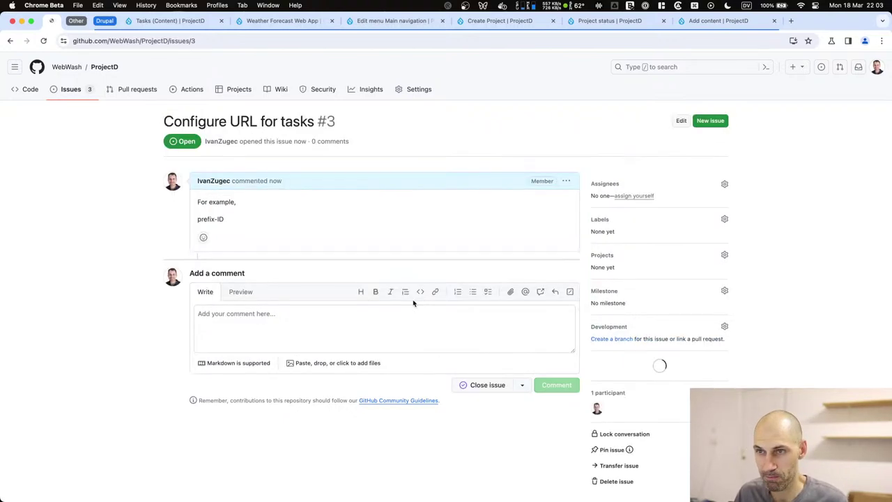
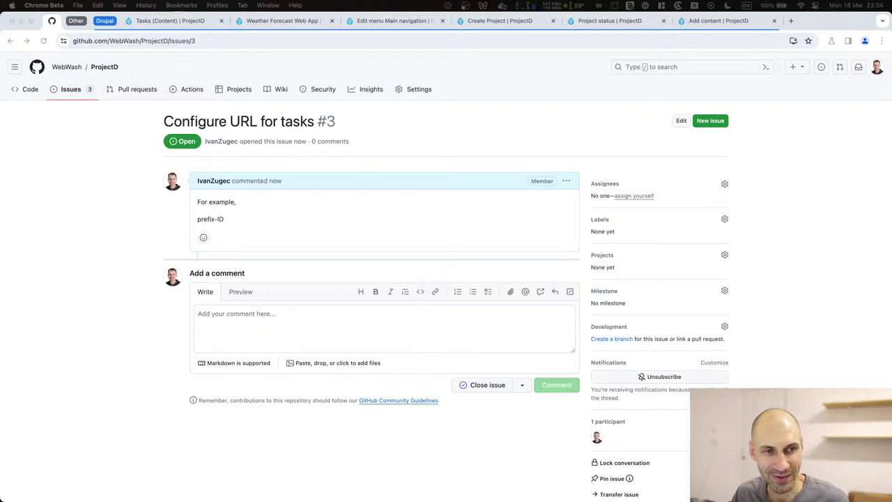
# Submit a new ProjectD issue 'Inline task linking' with the description 'Ability to link to task inline'.
pyautogui.moveTo(237, 219); pyautogui.dragTo(197, 201)
pyautogui.click(251, 223)
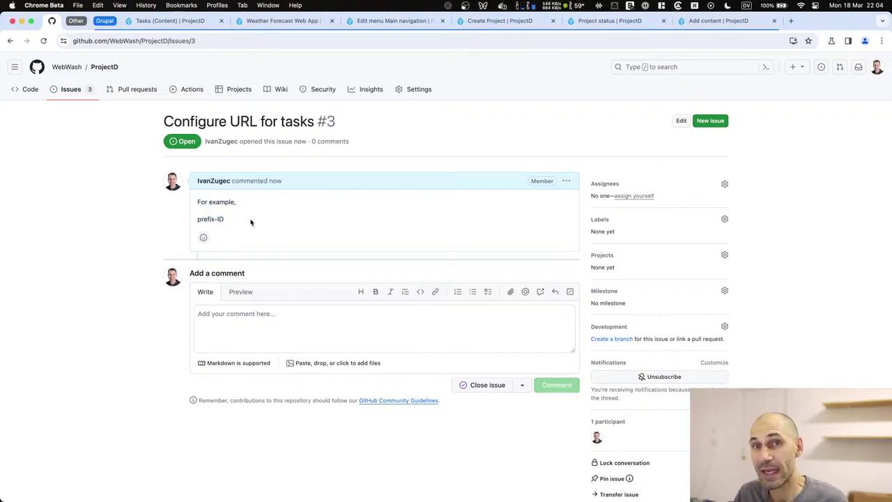
pyautogui.click(710, 121)
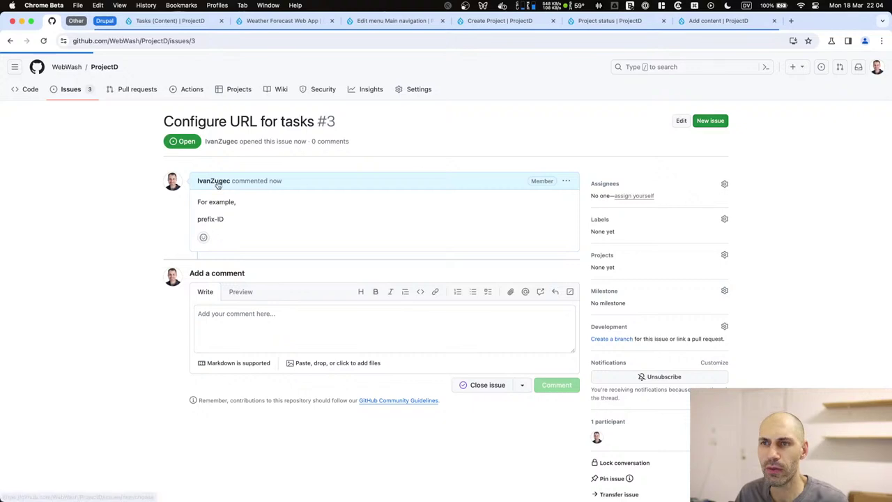
pyautogui.click(223, 158)
pyautogui.click(223, 141)
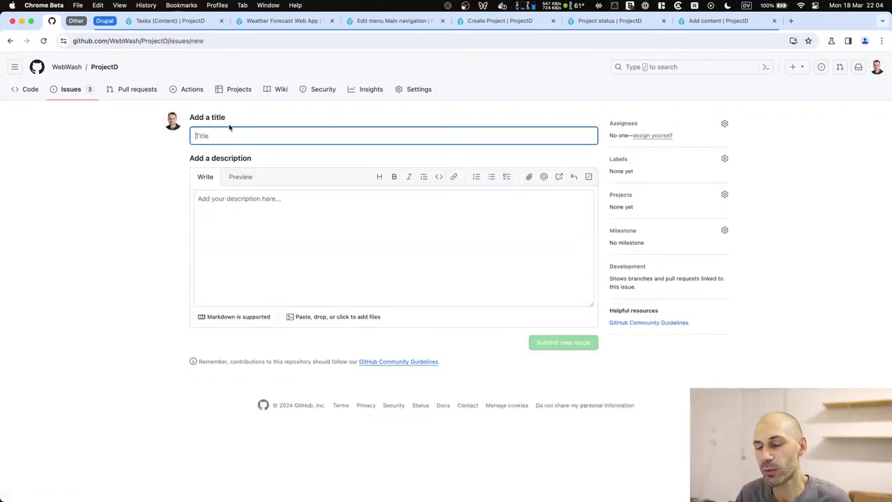
pyautogui.write('Inline')
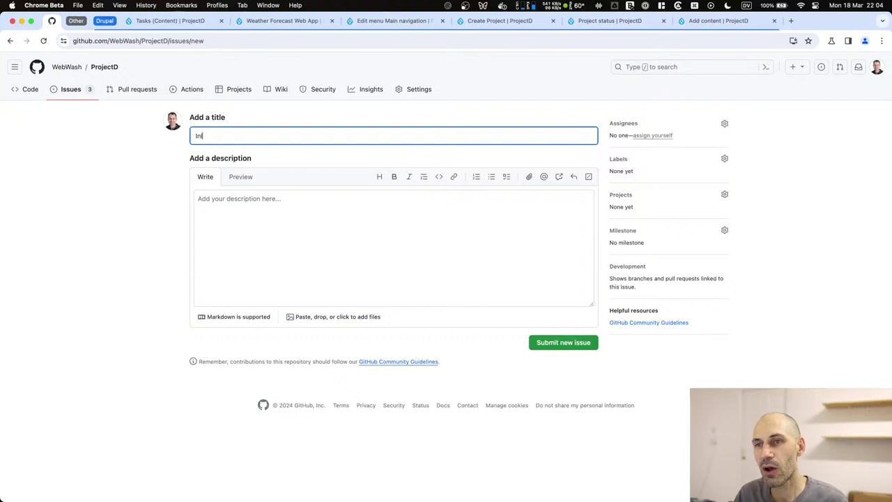
pyautogui.write(' tas')
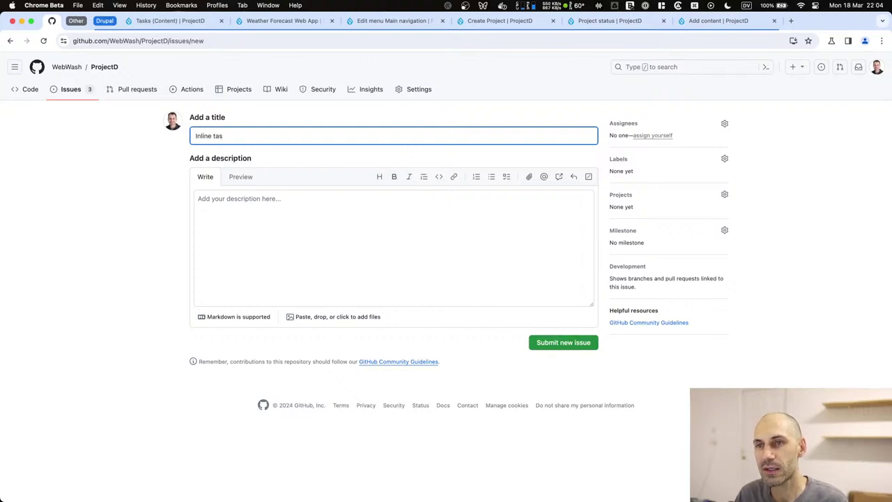
pyautogui.write('k lo')
pyautogui.press('BackSpace')
pyautogui.press('BackSpace')
pyautogui.write('linking')
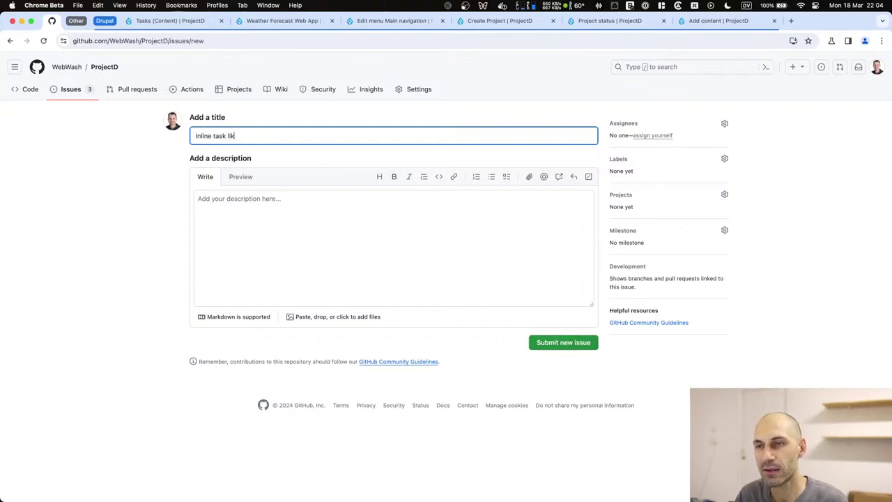
pyautogui.click(234, 288)
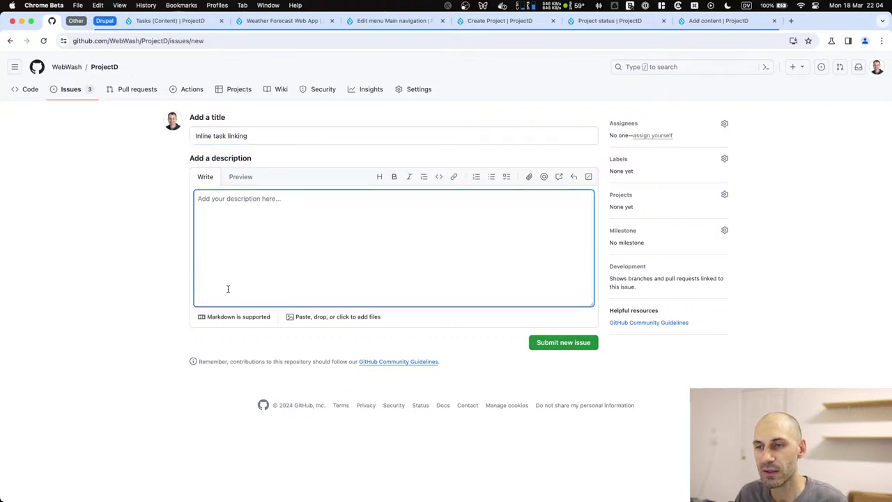
pyautogui.write('Ability t')
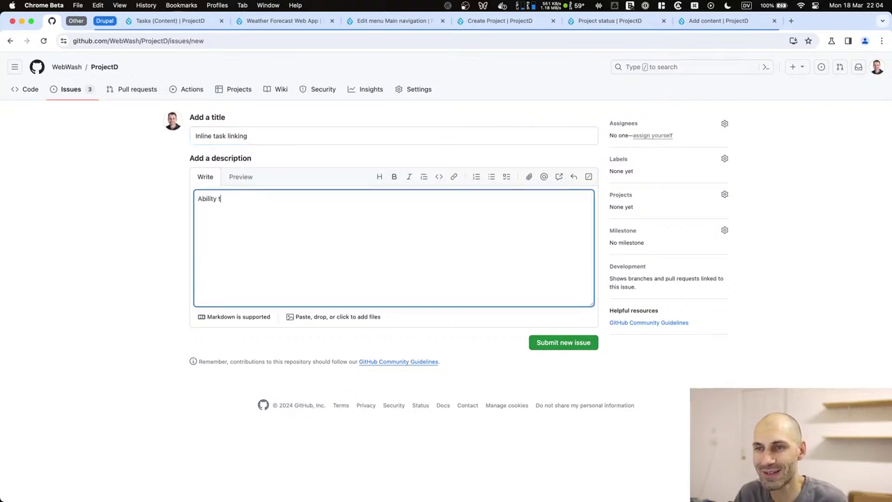
pyautogui.write('o link to task')
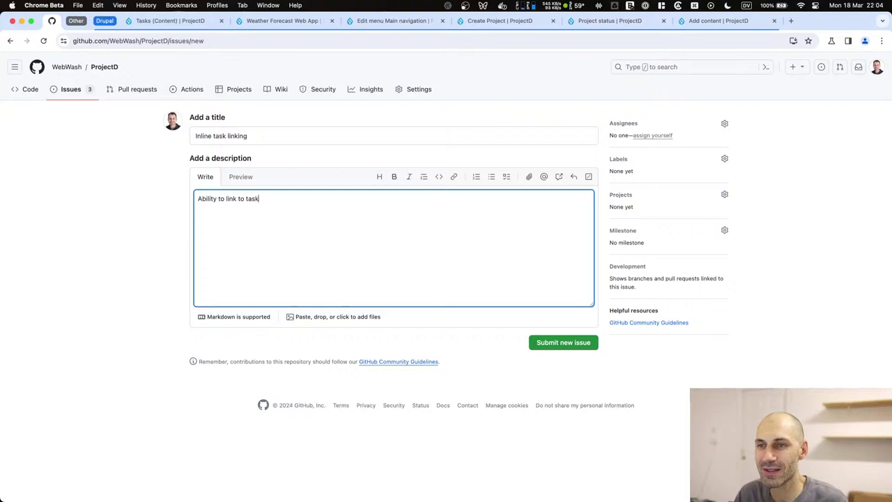
pyautogui.write(' inline.')
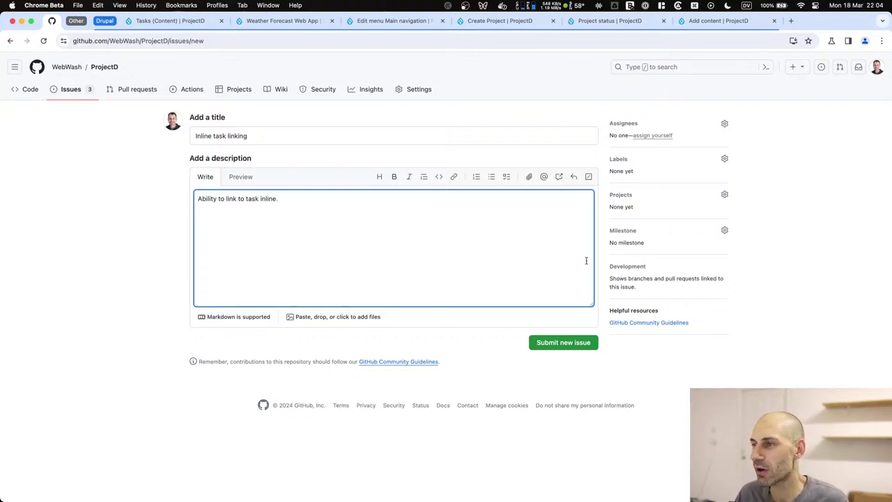
pyautogui.click(571, 347)
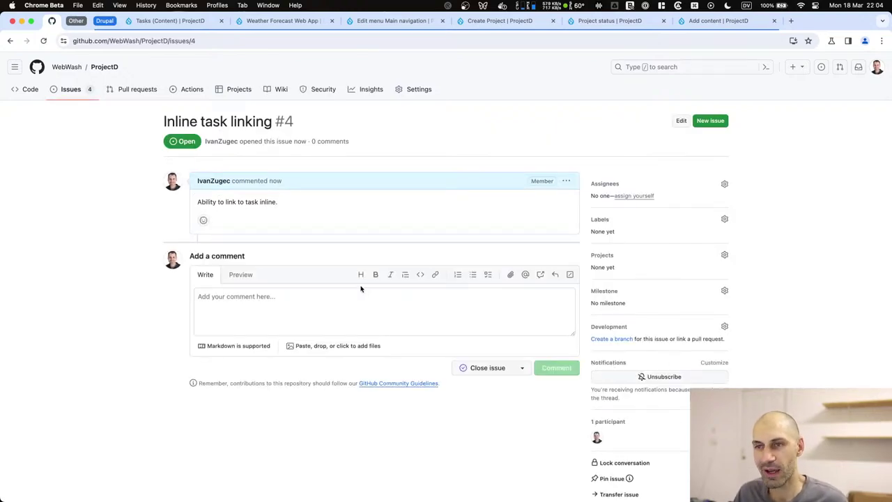
# Refresh the Tasks view preview and save the Tasks view.
pyautogui.click(171, 21)
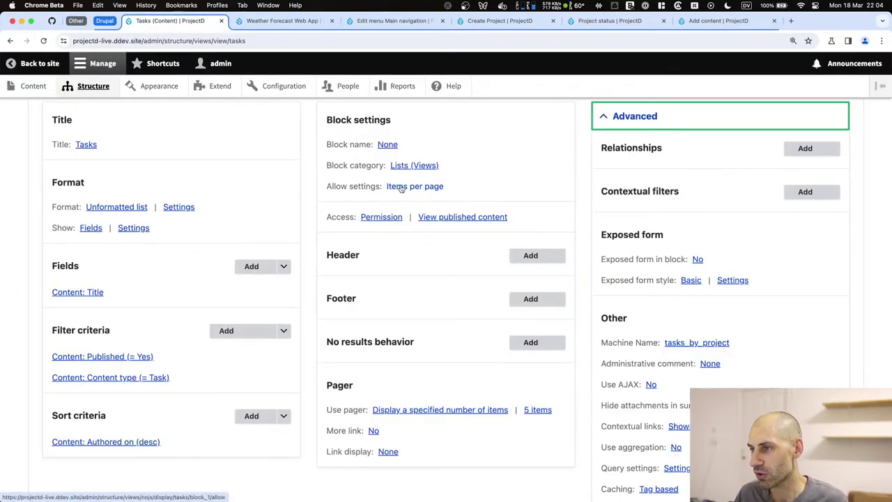
pyautogui.click(687, 114)
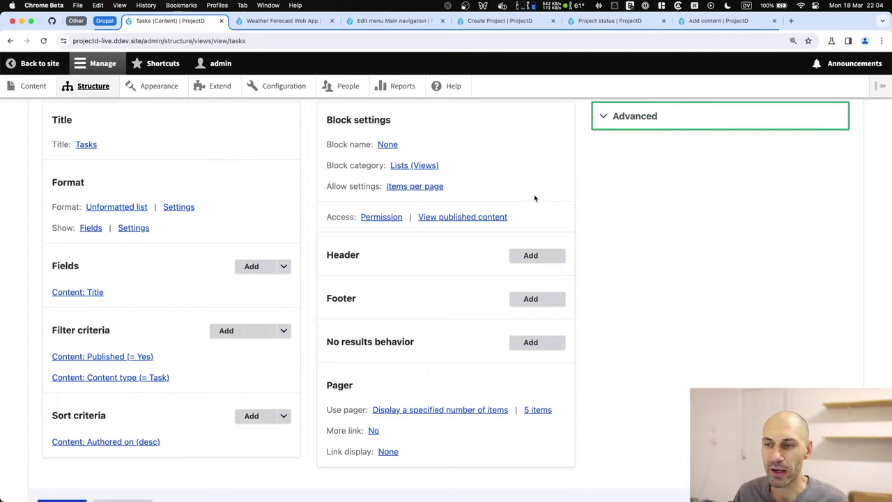
pyautogui.scroll(-10, 269, 255)
pyautogui.scroll(-1, 267, 261)
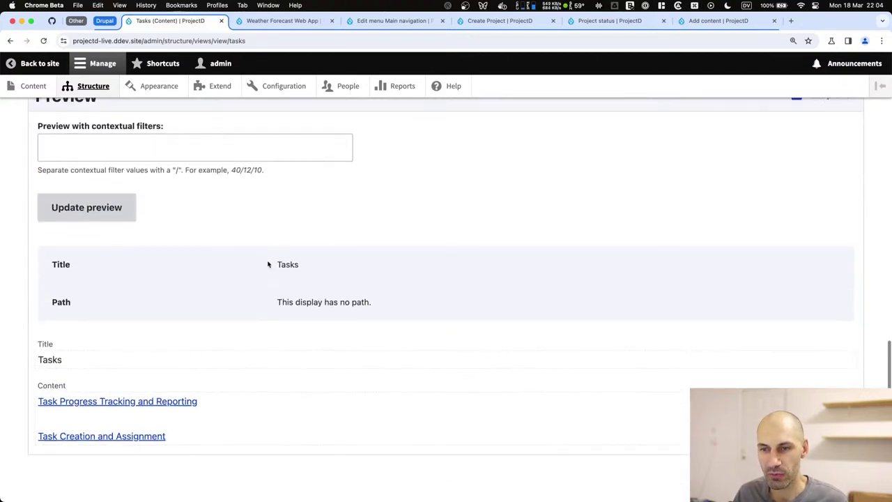
pyautogui.moveTo(257, 439); pyautogui.dragTo(41, 410)
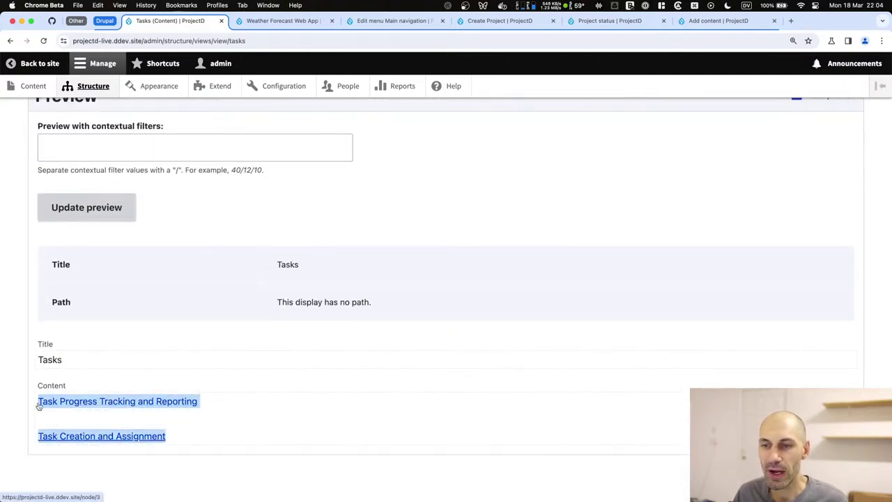
pyautogui.scroll(3, 70, 391)
pyautogui.click(90, 307)
pyautogui.scroll(-4, 105, 331)
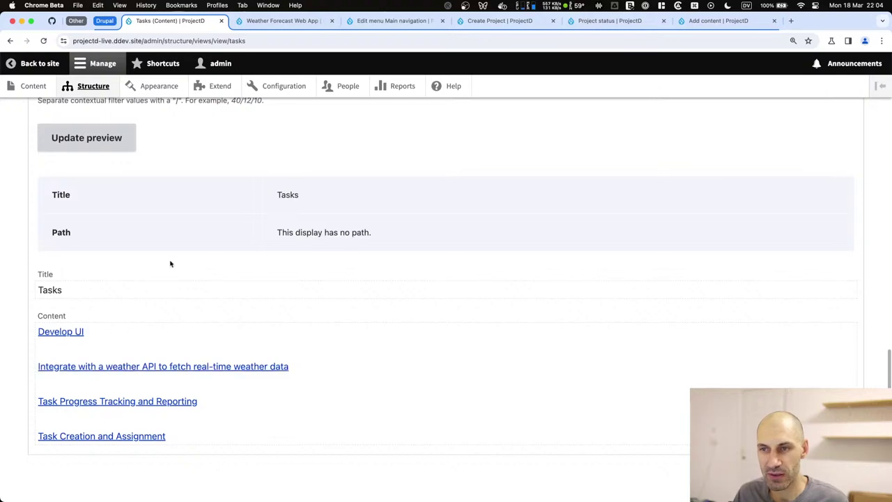
pyautogui.scroll(5, 163, 278)
pyautogui.scroll(-4, 177, 283)
pyautogui.moveTo(366, 252); pyautogui.dragTo(223, 225)
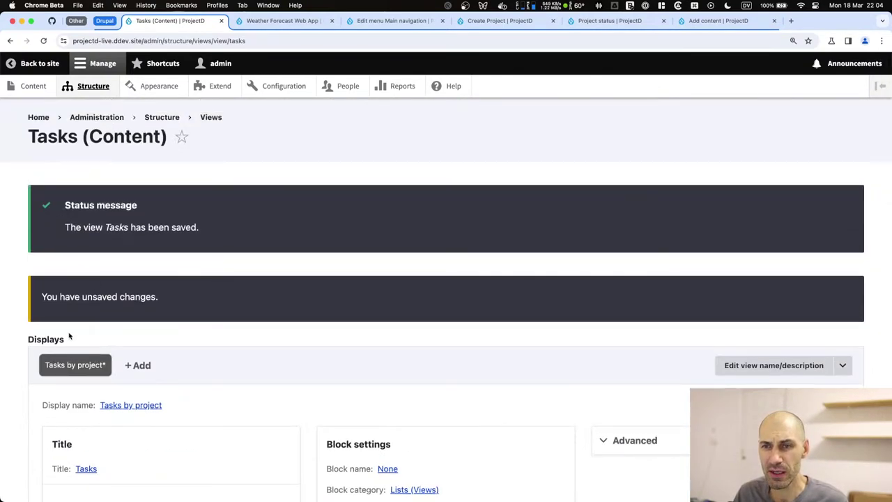
pyautogui.scroll(-10, 69, 333)
pyautogui.scroll(2, 61, 326)
pyautogui.scroll(3, 61, 326)
pyautogui.click(62, 150)
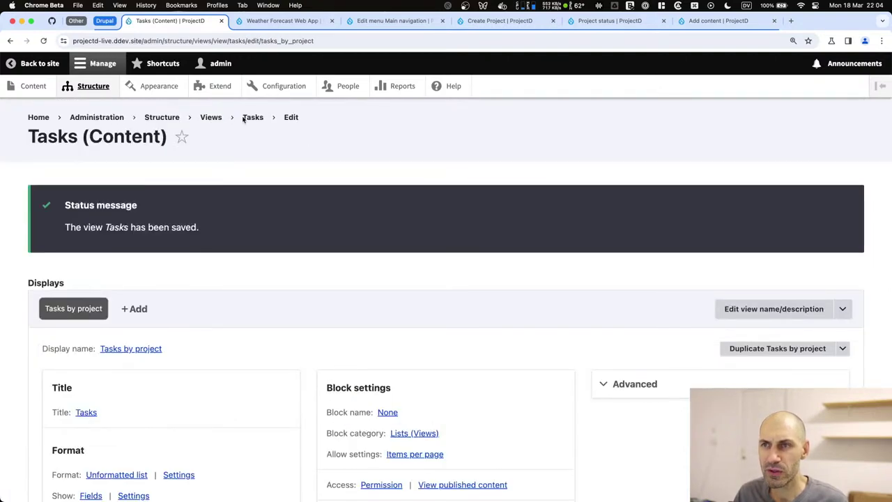
# Enable 'Show the SQL query' in Views settings, save the configuration, and return to the Views list.
pyautogui.click(248, 117)
pyautogui.click(166, 118)
pyautogui.scroll(-3, 94, 385)
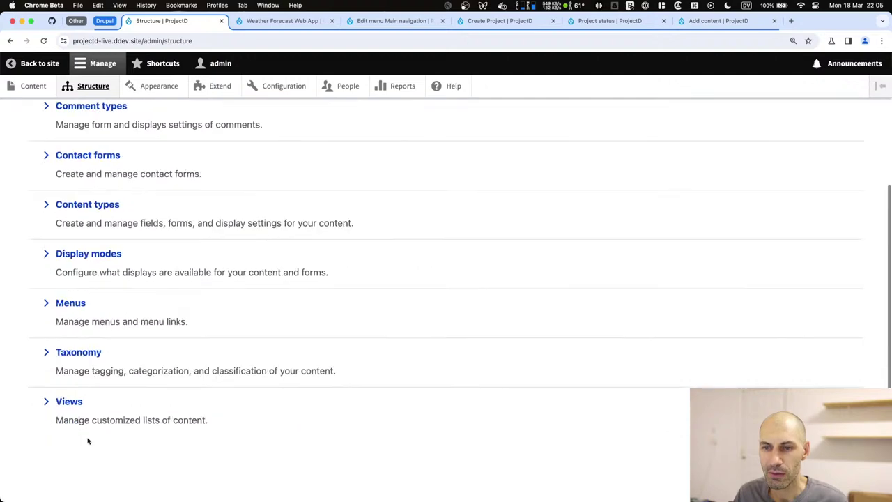
pyautogui.click(77, 402)
pyautogui.click(120, 170)
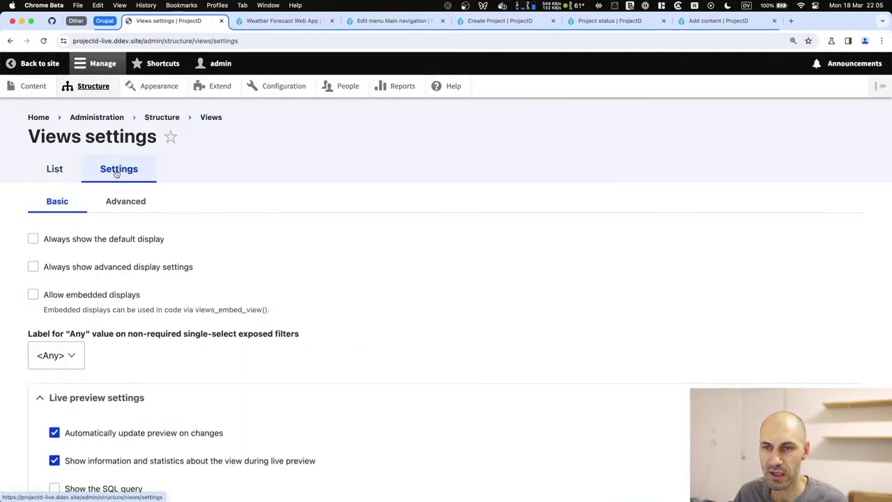
pyautogui.scroll(-5, 56, 353)
pyautogui.click(54, 328)
pyautogui.scroll(-2, 81, 351)
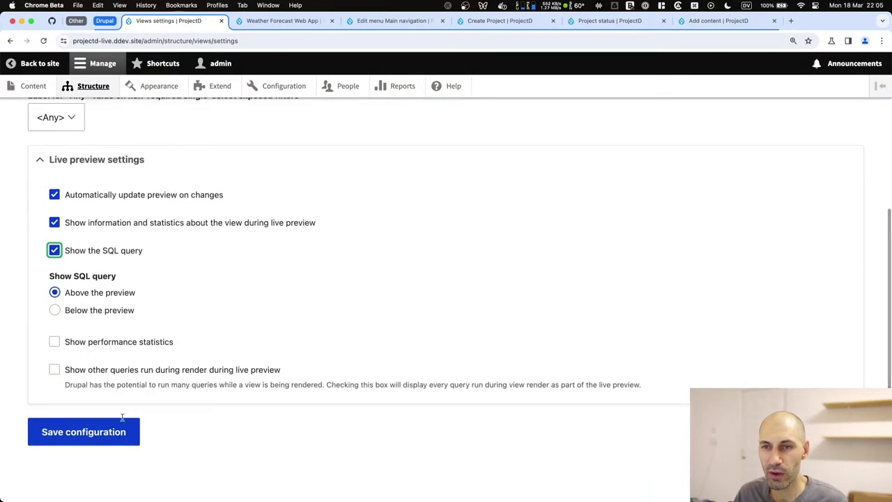
pyautogui.click(75, 430)
pyautogui.click(69, 425)
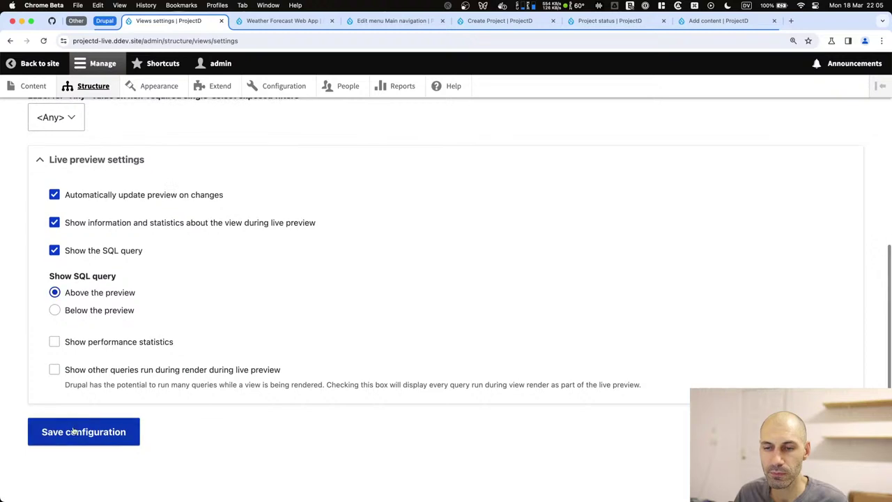
pyautogui.scroll(-1, 77, 427)
pyautogui.scroll(2, 77, 425)
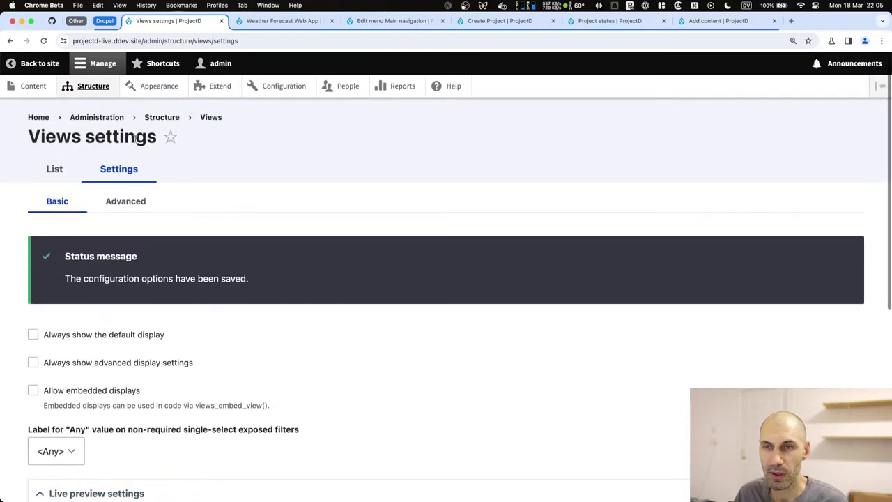
pyautogui.click(210, 117)
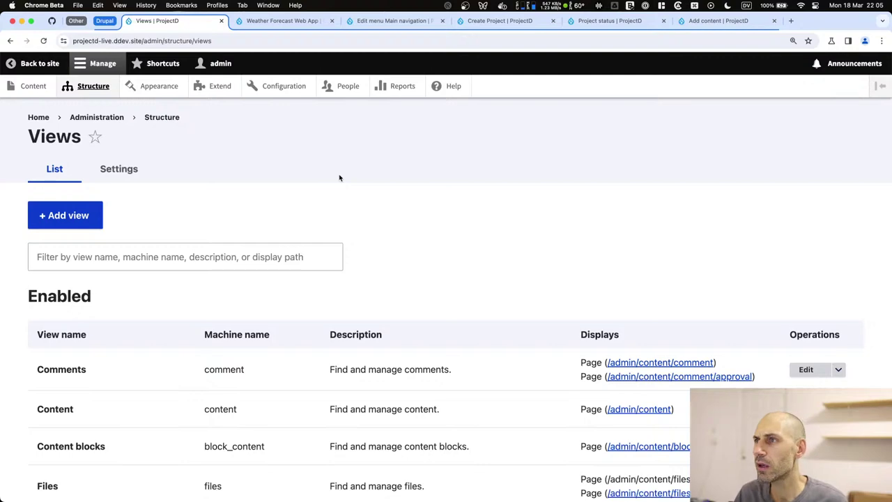
# Search the web for 'webprofiler drupal' in a new tab.
pyautogui.press('super+t')
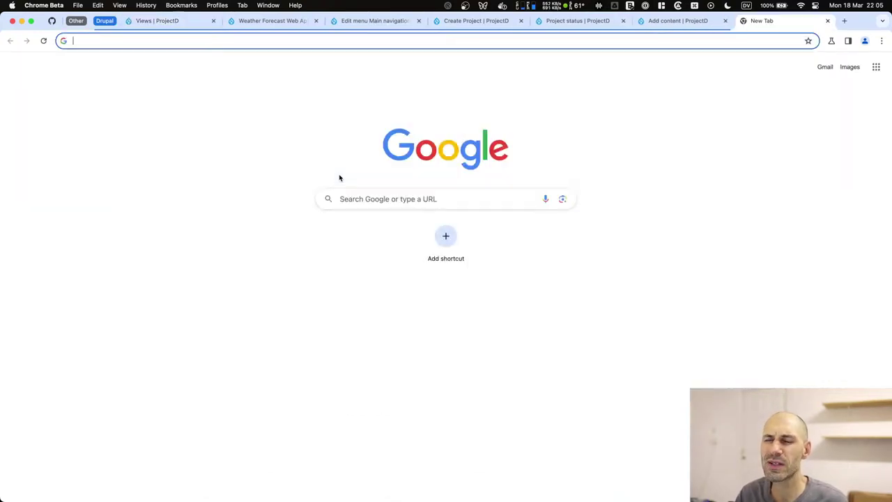
pyautogui.write('dev')
pyautogui.press('BackSpace')
pyautogui.press('BackSpace')
pyautogui.press('BackSpace')
pyautogui.write('pr')
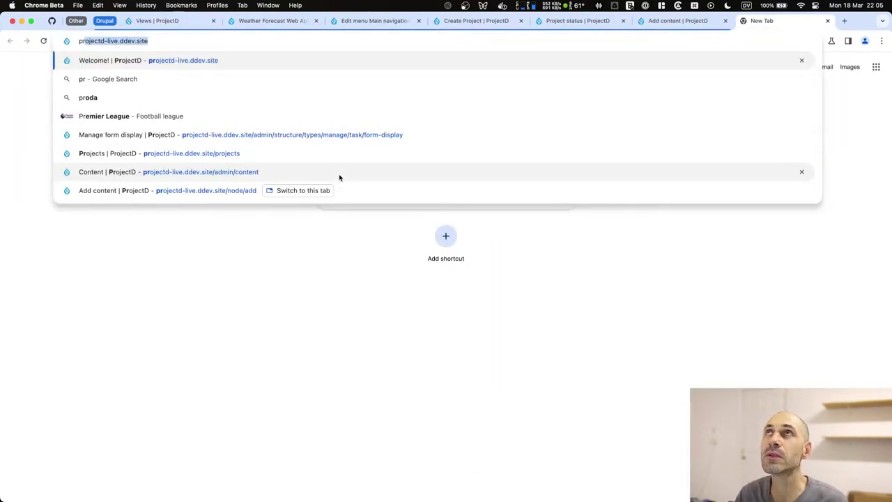
pyautogui.press('BackSpace')
pyautogui.press('BackSpace')
pyautogui.press('BackSpace')
pyautogui.write('webprofile')
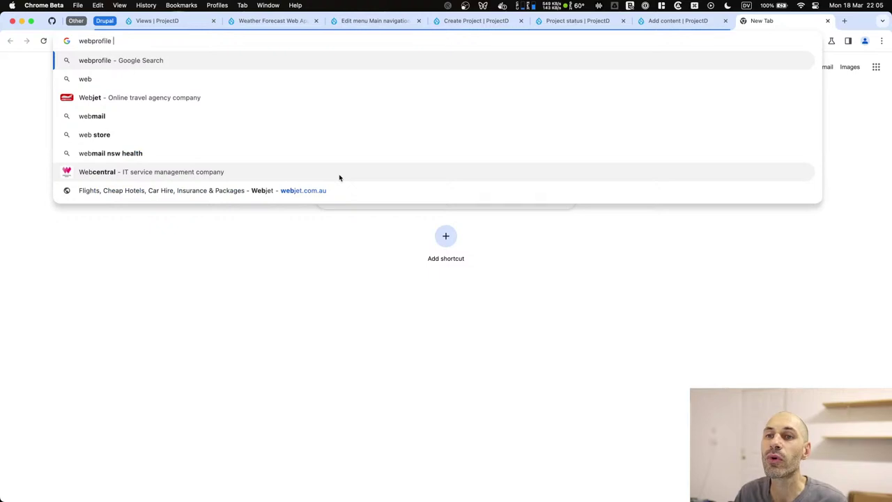
pyautogui.press('BackSpace')
pyautogui.write('r drupal')
pyautogui.press('Return')
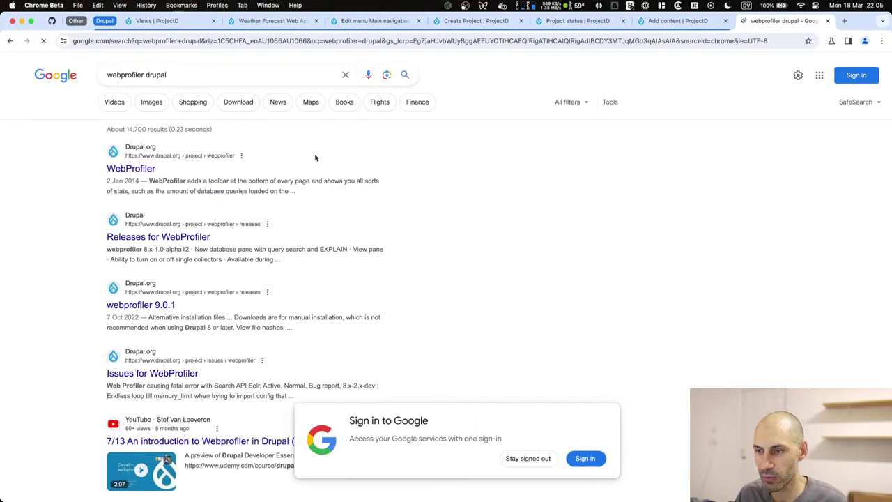
# Open the drupal.org WebProfiler page and copy its 10.1.5 composer require command.
pyautogui.click(528, 459)
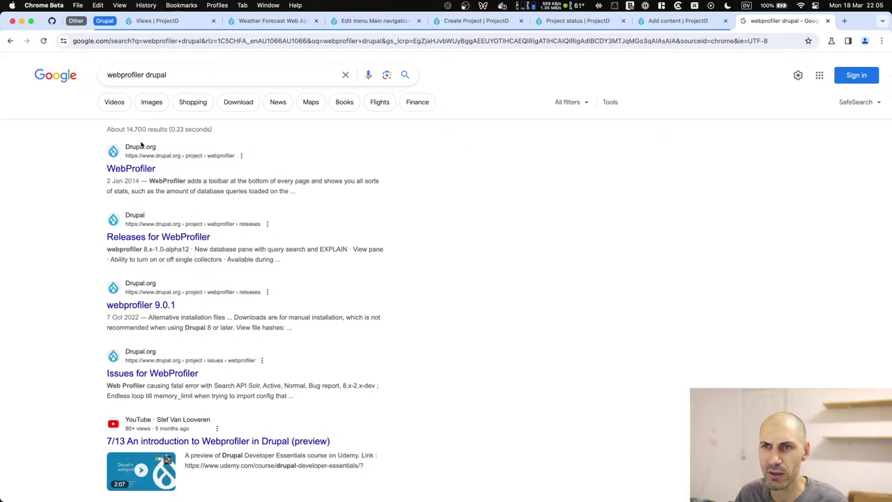
pyautogui.click(136, 170)
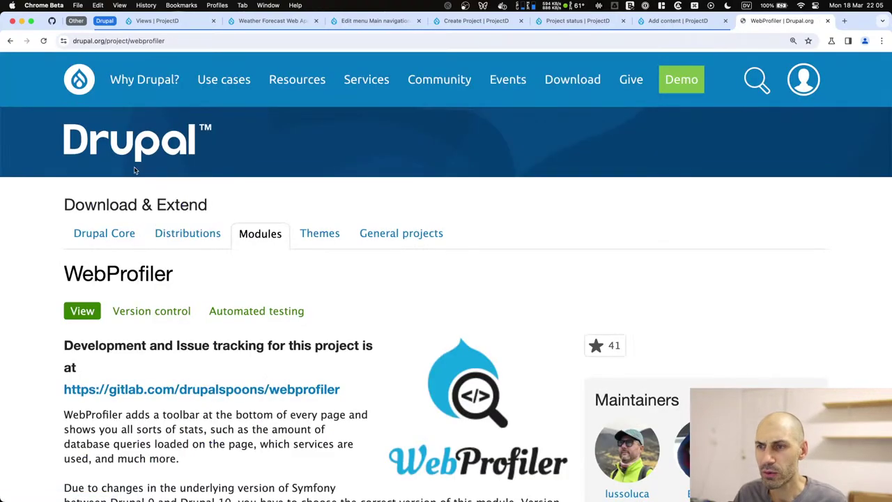
pyautogui.scroll(-6, 219, 273)
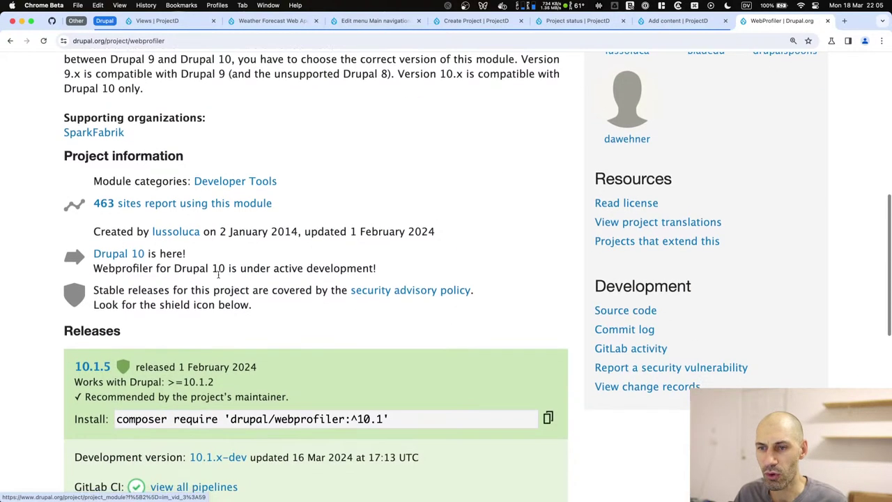
pyautogui.scroll(-4, 218, 274)
pyautogui.click(548, 271)
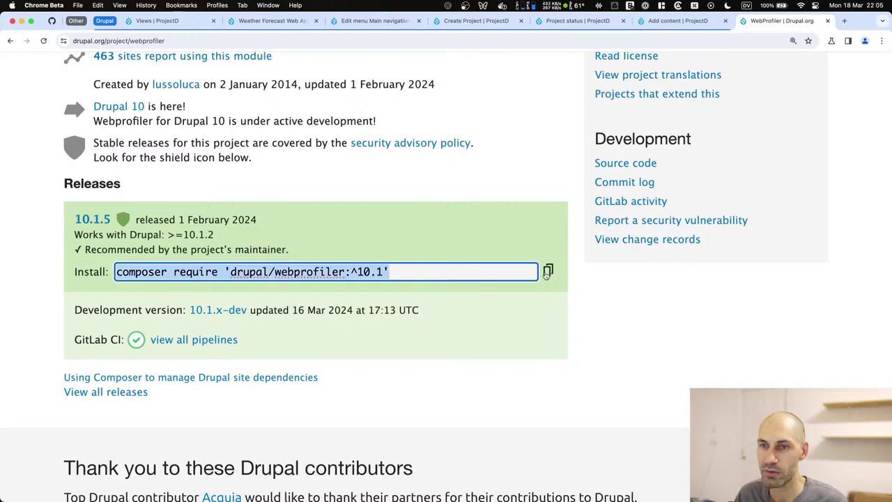
pyautogui.press('super+Tab')
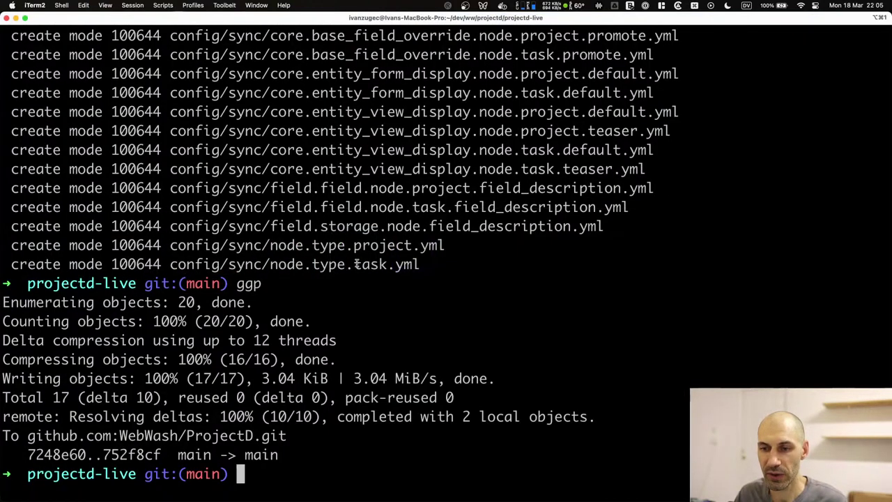
# Clear the terminal and run ddev composer require 'drupal/webprofiler:^10.1', pulling in devel and tracer.
pyautogui.write('clear')
pyautogui.press('Return')
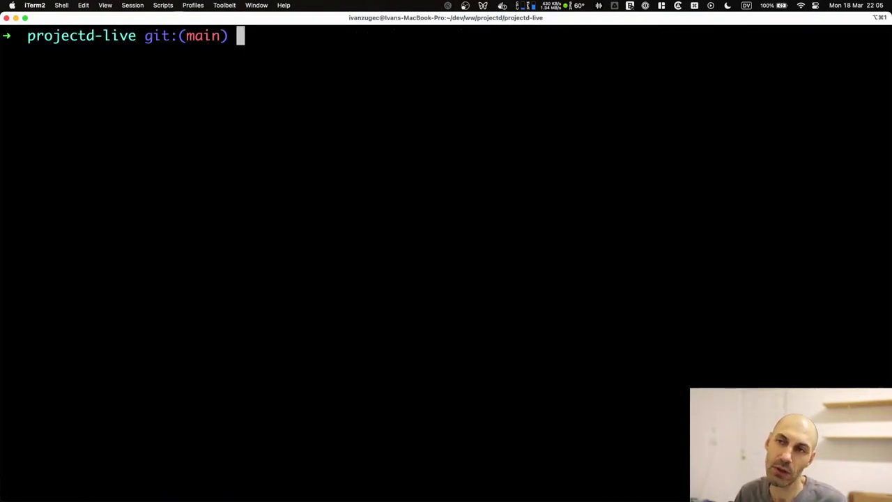
pyautogui.write('ddev')
pyautogui.press('super+v')
pyautogui.press('Return')
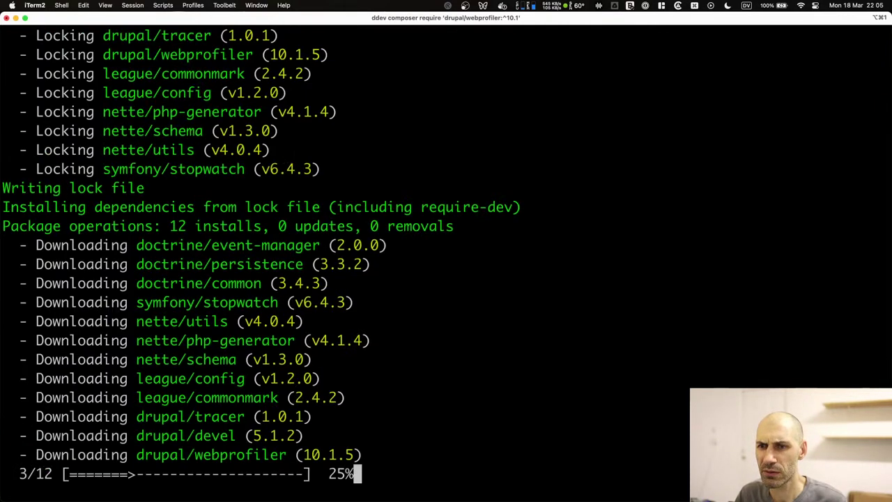
pyautogui.moveTo(237, 207); pyautogui.dragTo(136, 207)
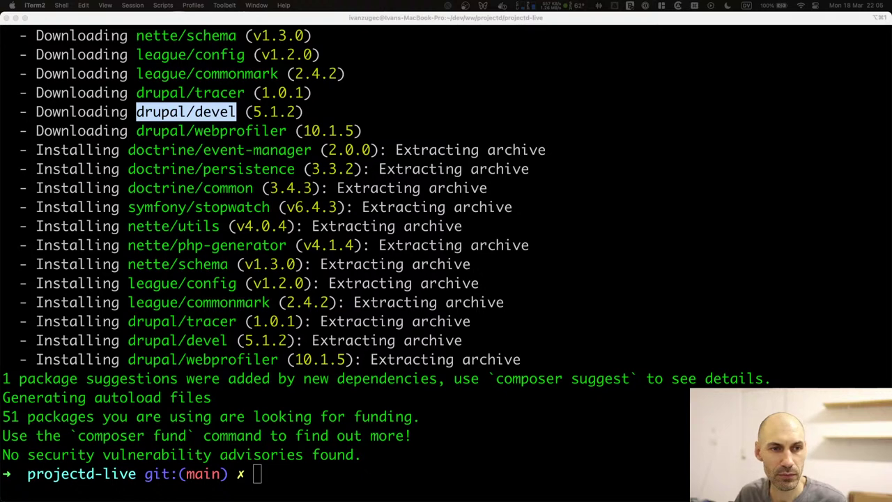
pyautogui.press('super+Tab')
pyautogui.press('super+Tab')
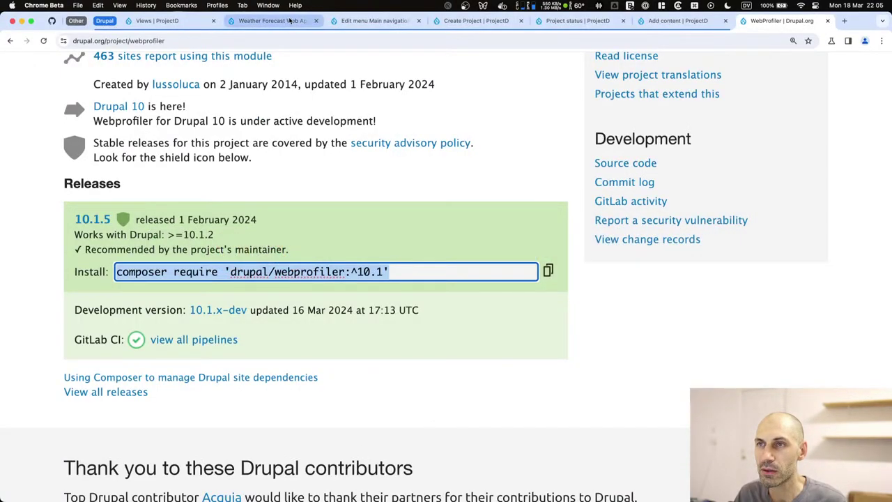
# Open the Extend page in a new tab and filter the module list for 'web'.
pyautogui.click(272, 21)
pyautogui.keyDown('super'); pyautogui.click(217, 85); pyautogui.keyUp('super')
pyautogui.click(346, 21)
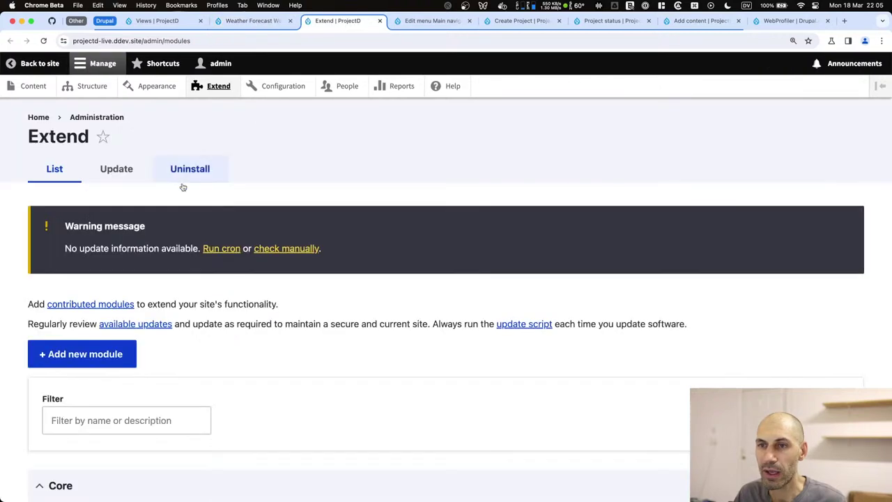
pyautogui.click(110, 418)
pyautogui.write('devel')
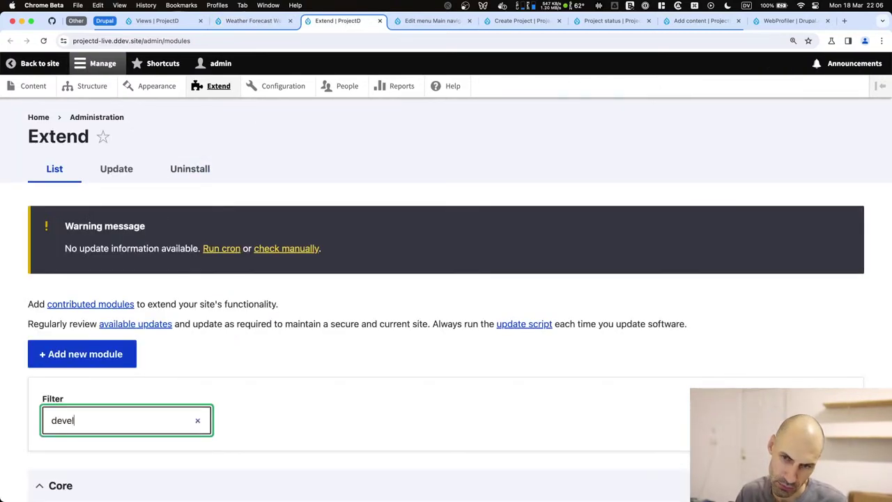
pyautogui.scroll(-5, 104, 422)
pyautogui.press('super+a')
pyautogui.write('web')
pyautogui.scroll(-2, 130, 384)
# Install WebProfiler, confirming that Devel and Tracer are enabled too.
pyautogui.click(114, 372)
pyautogui.scroll(-3, 111, 376)
pyautogui.click(56, 432)
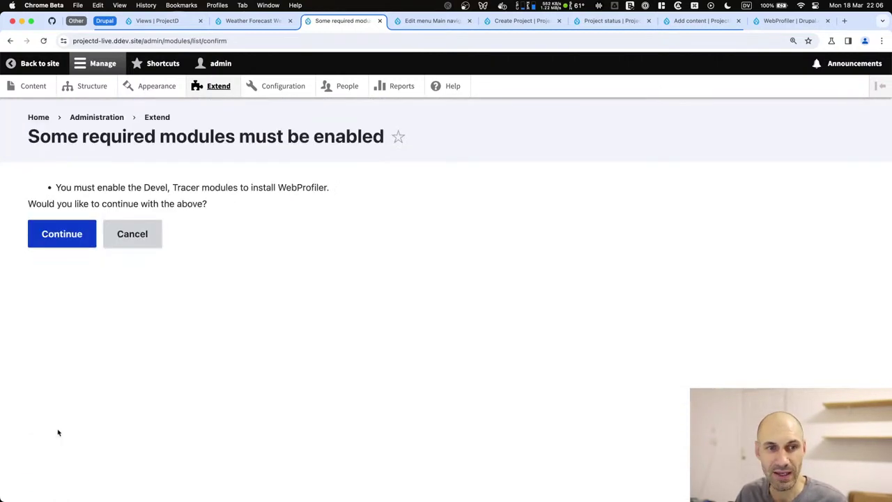
pyautogui.click(63, 233)
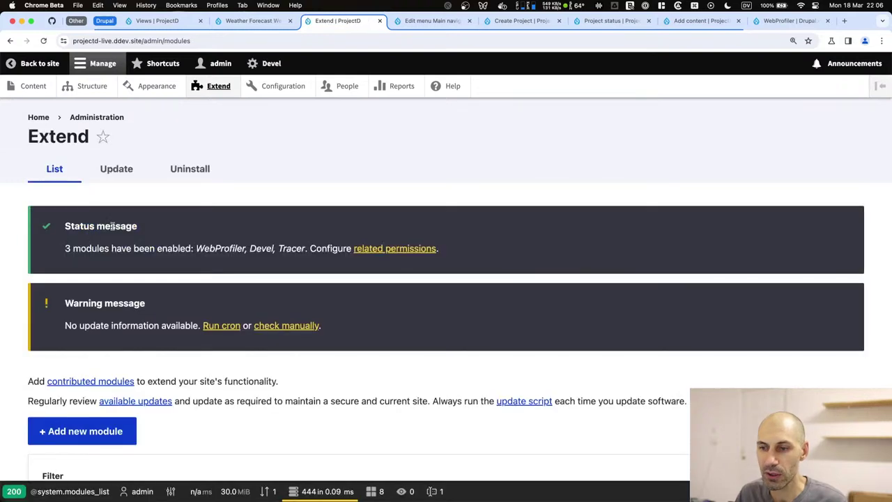
pyautogui.moveTo(347, 492)
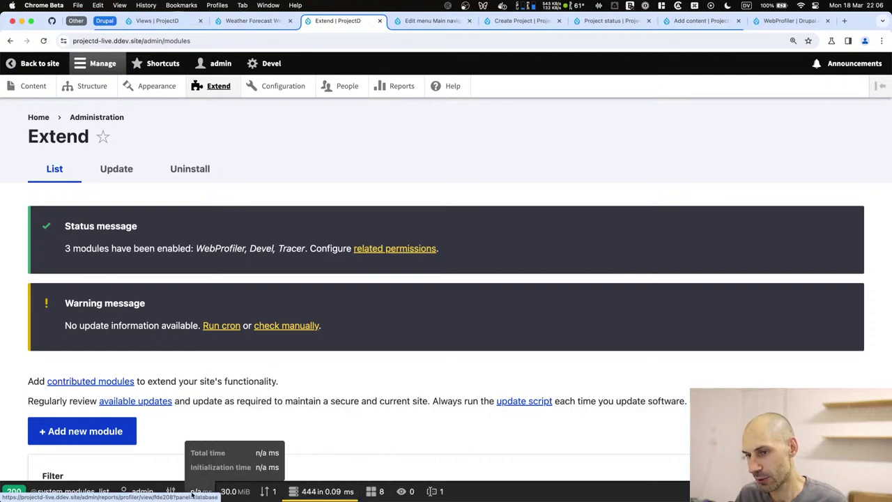
pyautogui.moveTo(51, 496)
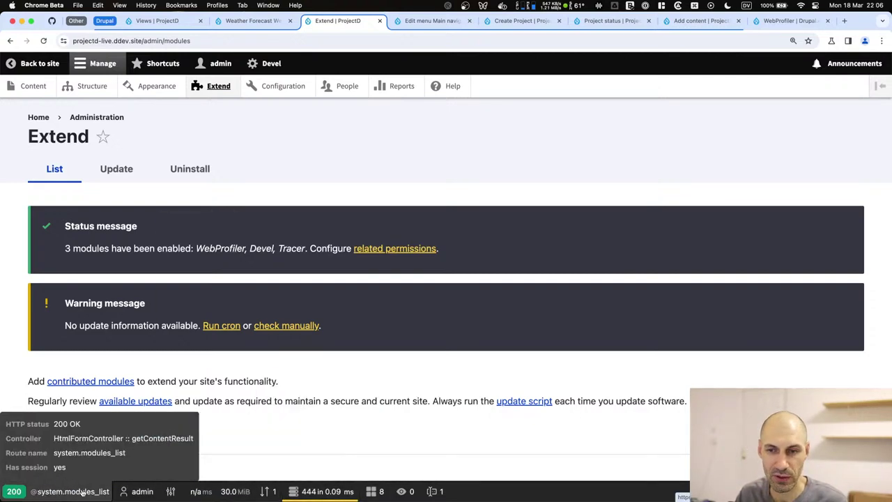
pyautogui.click(157, 20)
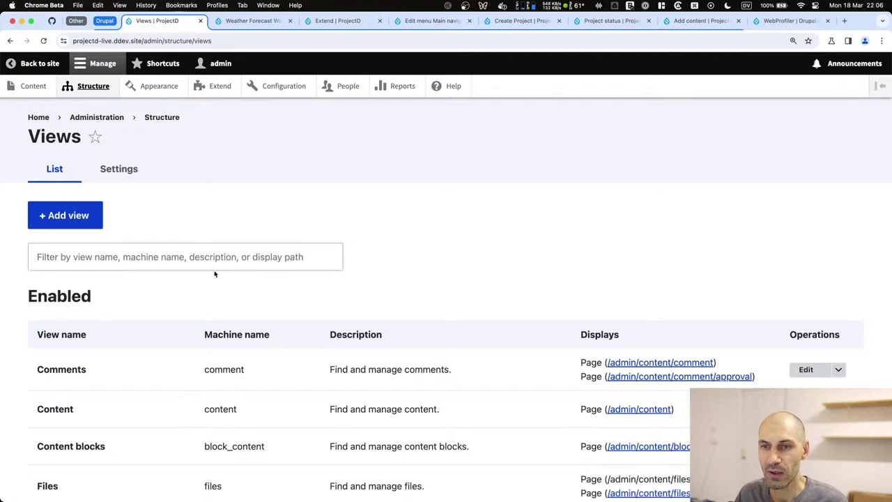
# Close the Extend, menu editing, Create Project, Project status, Add content and Weather Forecast tabs.
pyautogui.scroll(-1, 241, 281)
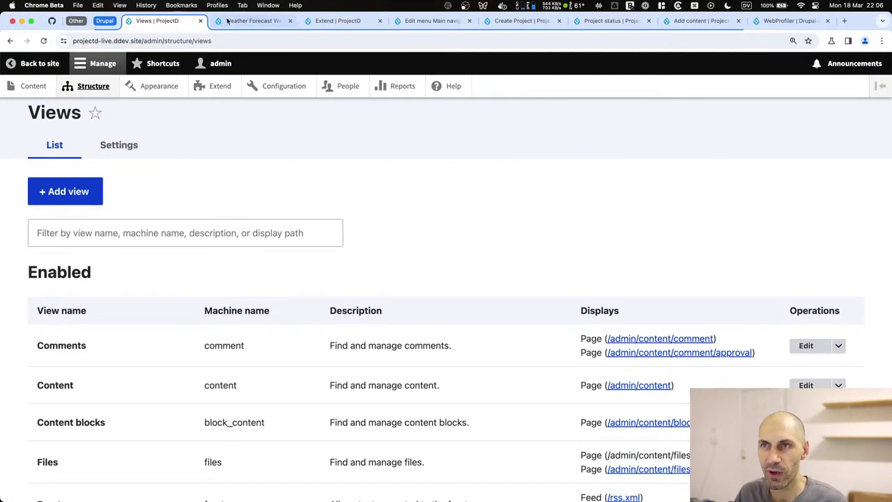
pyautogui.click(237, 20)
pyautogui.click(380, 21)
pyautogui.click(380, 21)
pyautogui.click(381, 21)
pyautogui.click(382, 21)
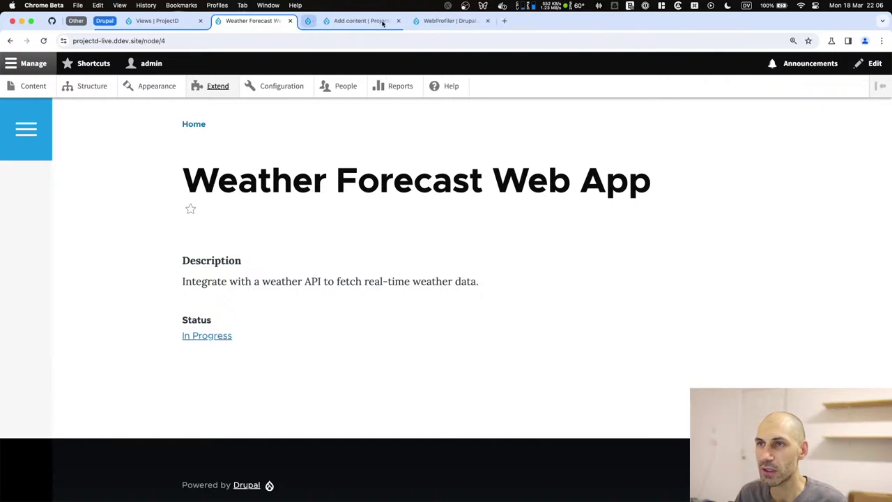
pyautogui.click(381, 21)
pyautogui.click(290, 21)
pyautogui.scroll(-4, 143, 332)
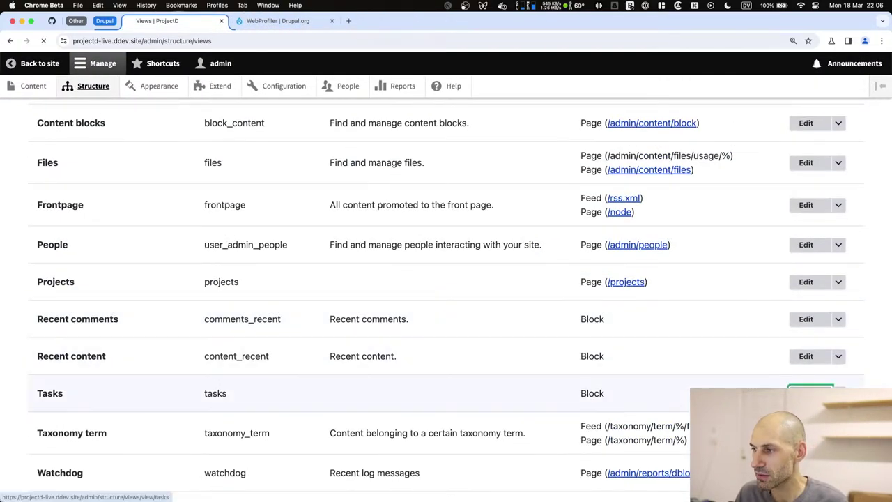
# Edit the Tasks view, examine the preview's SQL query, and open Content admin in a background tab.
pyautogui.click(805, 393)
pyautogui.scroll(-5, 213, 302)
pyautogui.scroll(-6, 215, 298)
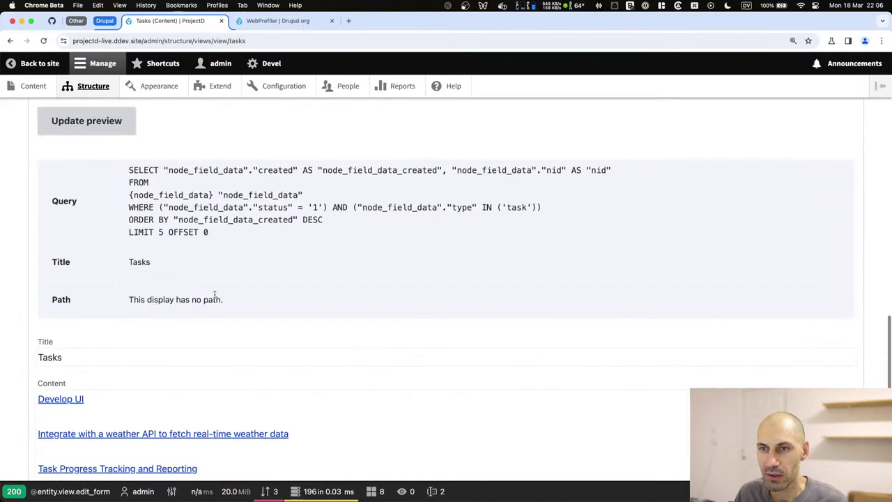
pyautogui.moveTo(244, 241); pyautogui.dragTo(103, 184)
pyautogui.click(148, 183)
pyautogui.moveTo(317, 494)
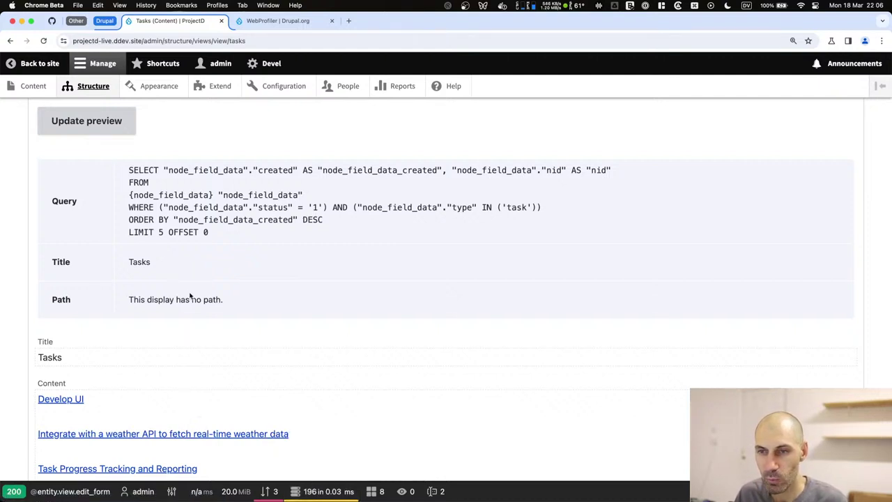
pyautogui.moveTo(229, 235); pyautogui.dragTo(161, 174)
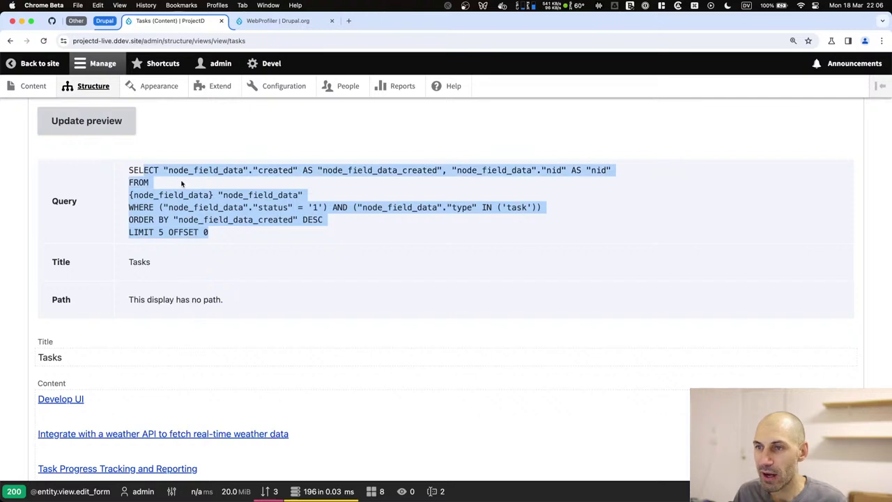
pyautogui.click(300, 208)
pyautogui.moveTo(319, 207); pyautogui.dragTo(204, 202)
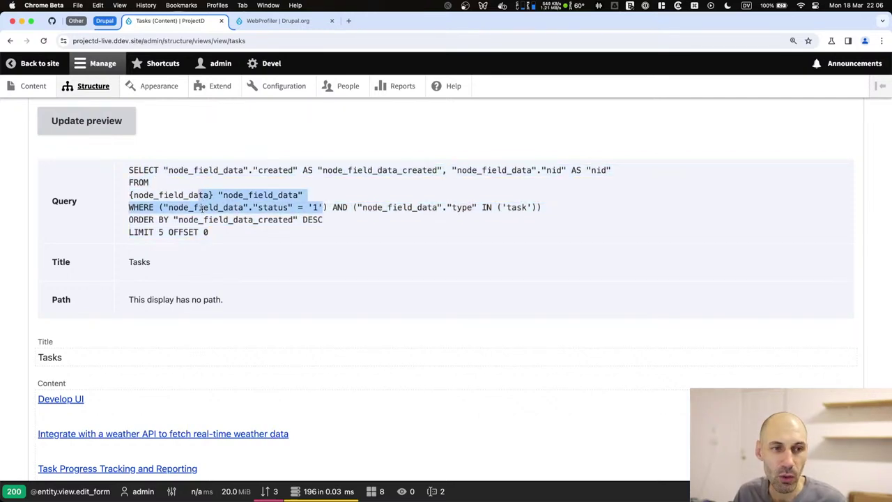
pyautogui.click(226, 216)
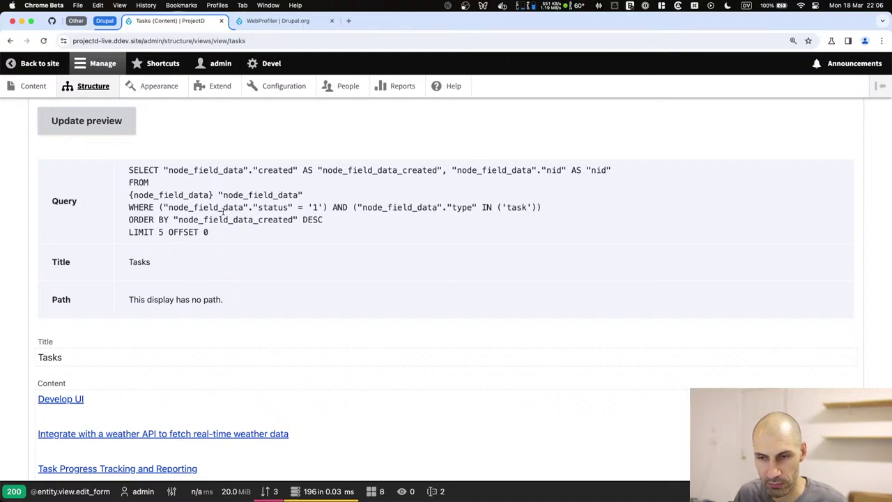
pyautogui.moveTo(201, 111); pyautogui.dragTo(260, 31)
# Open the Weather Forecast Web App page from the Content list, then go back to the Tasks view editor.
pyautogui.click(264, 22)
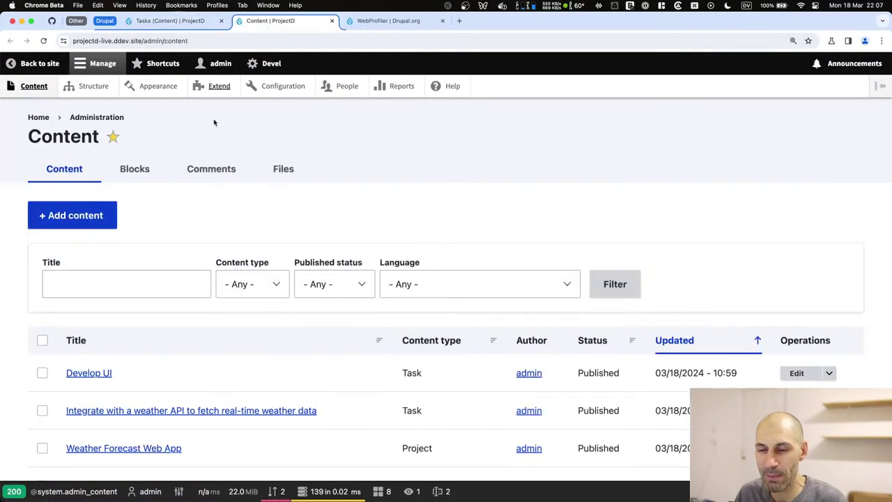
pyautogui.scroll(-5, 105, 390)
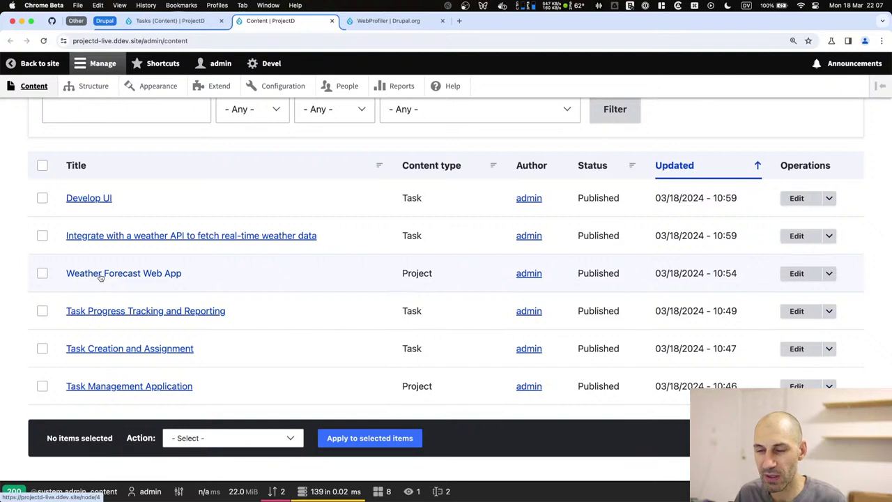
pyautogui.click(104, 274)
pyautogui.scroll(-2, 351, 263)
pyautogui.moveTo(183, 291)
pyautogui.mouseDown()
pyautogui.moveTo(664, 298)
pyautogui.moveTo(180, 291)
pyautogui.mouseUp()
pyautogui.click(613, 298)
pyautogui.scroll(-2, 180, 291)
pyautogui.click(217, 198)
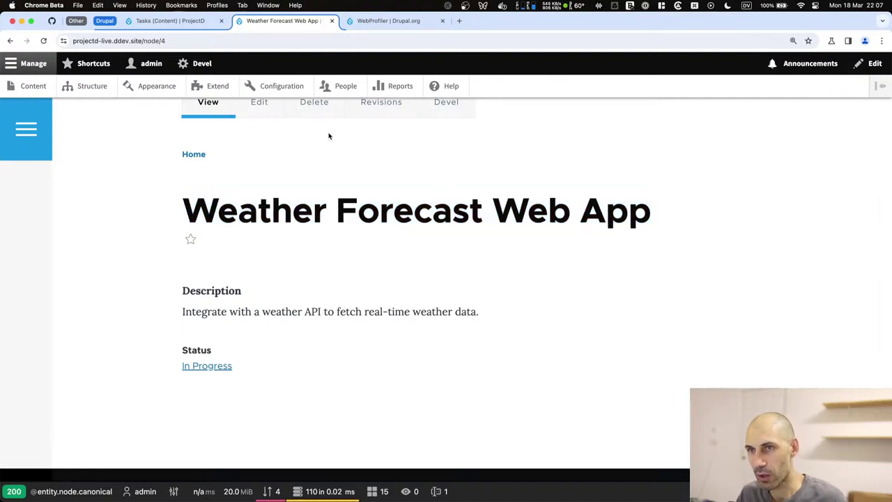
pyautogui.click(176, 21)
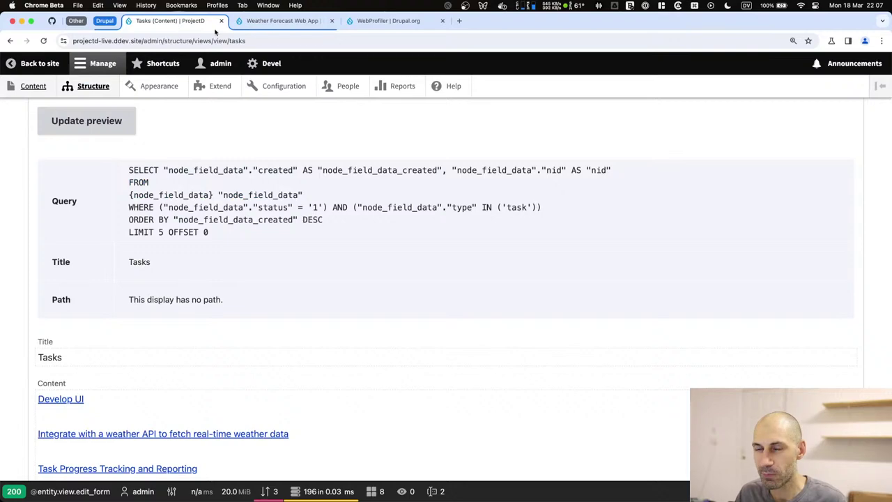
pyautogui.scroll(15, 244, 234)
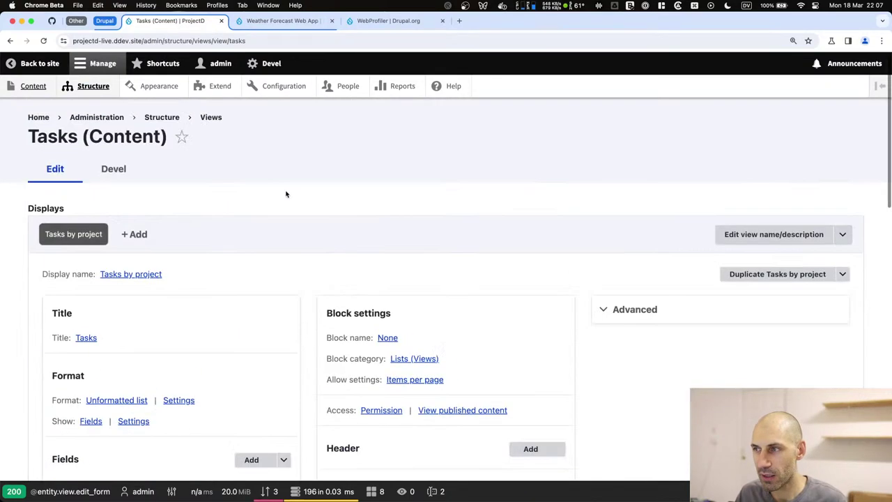
# Add a Project (field_project) contextual filter to the Tasks view.
pyautogui.click(681, 308)
pyautogui.scroll(-2, 680, 304)
pyautogui.scroll(-2, 602, 241)
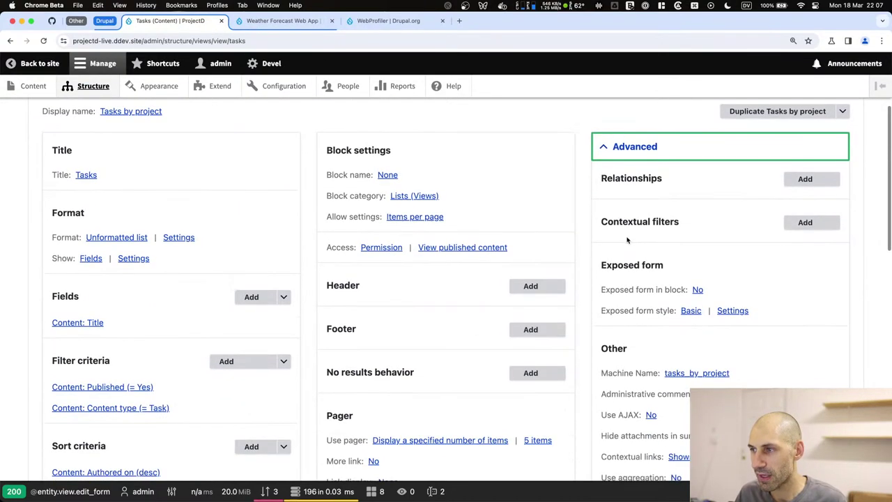
pyautogui.click(807, 222)
pyautogui.scroll(-2, 655, 233)
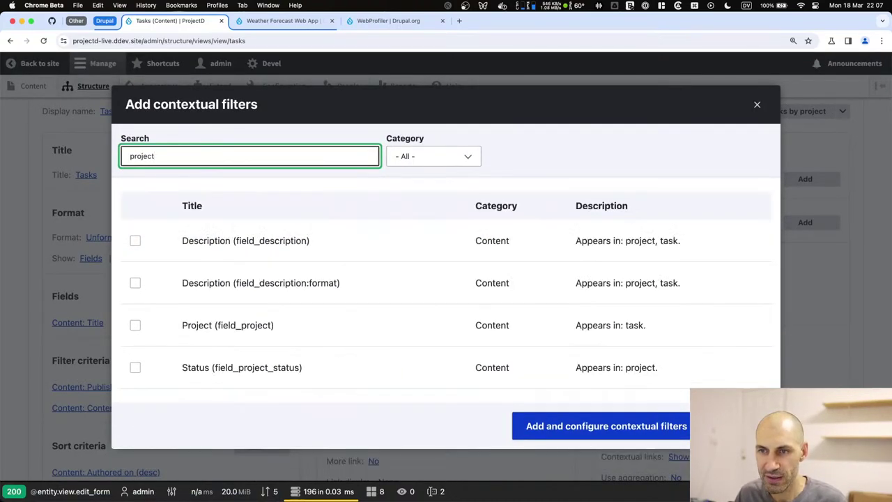
pyautogui.click(203, 323)
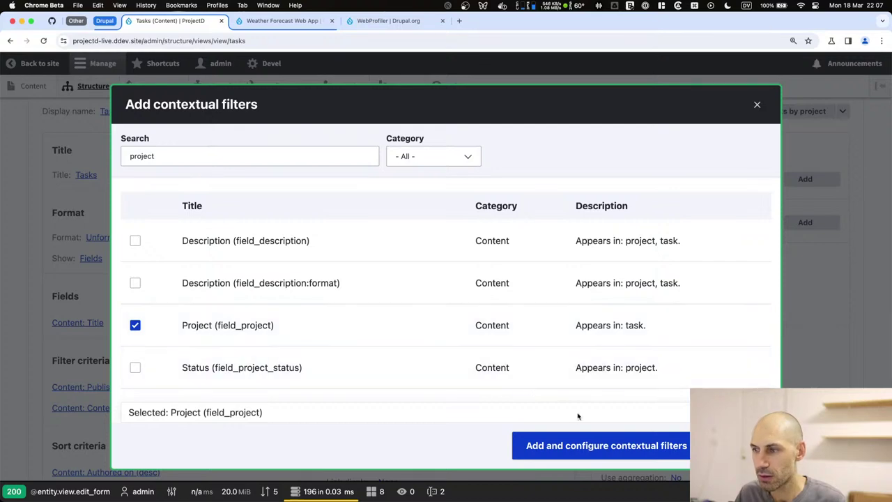
pyautogui.click(575, 444)
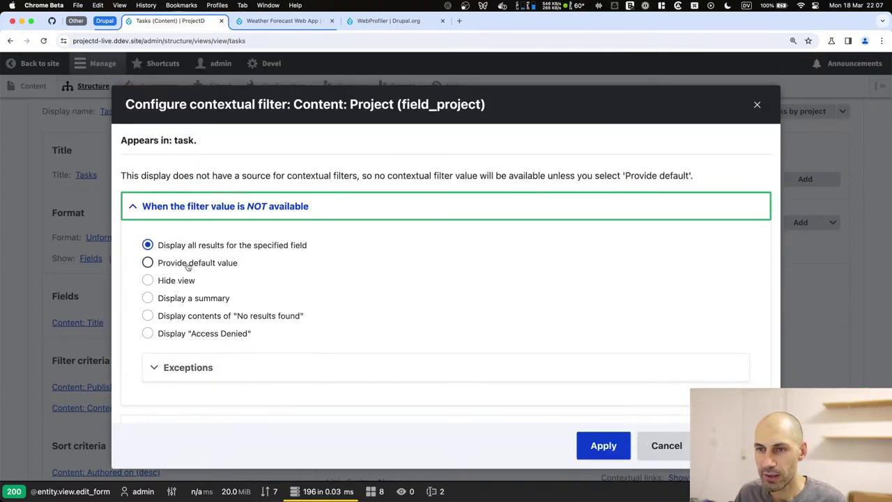
# Give the filter a default value of Content ID from URL.
pyautogui.click(146, 261)
pyautogui.scroll(-3, 188, 267)
pyautogui.scroll(2, 193, 181)
pyautogui.click(199, 215)
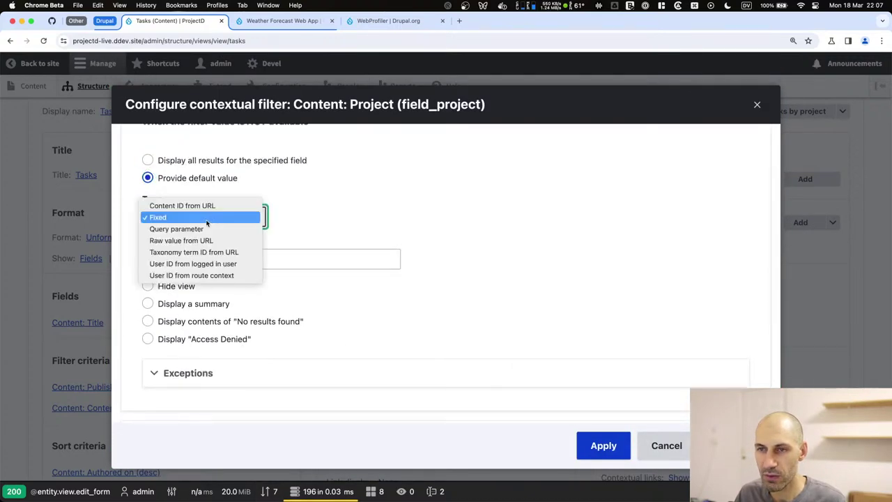
pyautogui.click(200, 204)
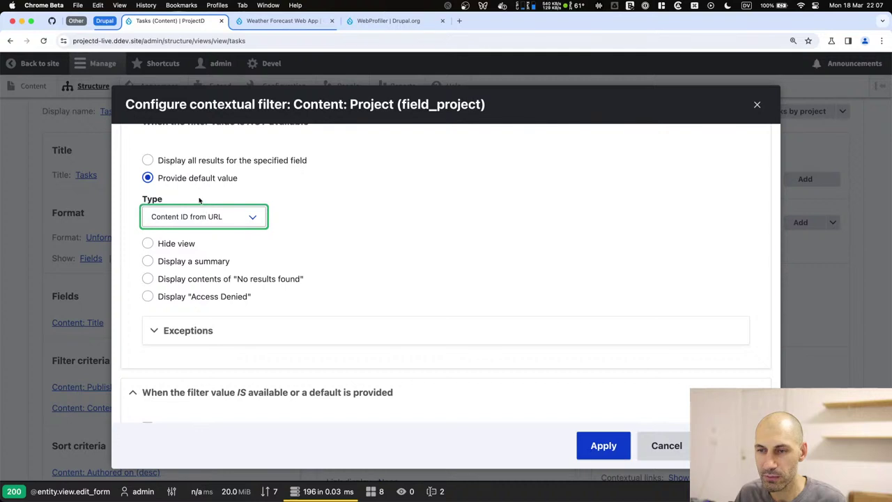
pyautogui.scroll(-2, 242, 245)
pyautogui.click(221, 260)
pyautogui.click(223, 260)
pyautogui.scroll(-2, 223, 260)
# Turn on basic validation that hides the view when invalid, and apply the filter.
pyautogui.click(147, 323)
pyautogui.scroll(-2, 201, 333)
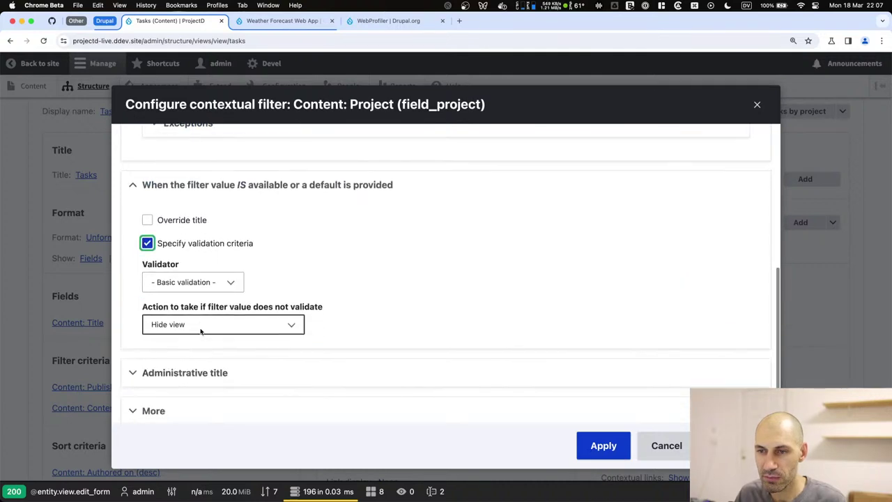
pyautogui.click(208, 282)
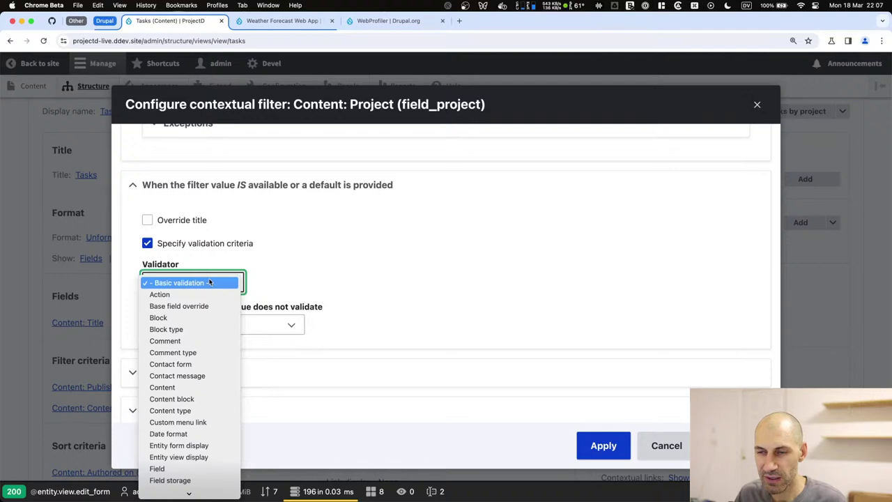
pyautogui.scroll(-3, 209, 282)
pyautogui.click(279, 284)
pyautogui.click(260, 326)
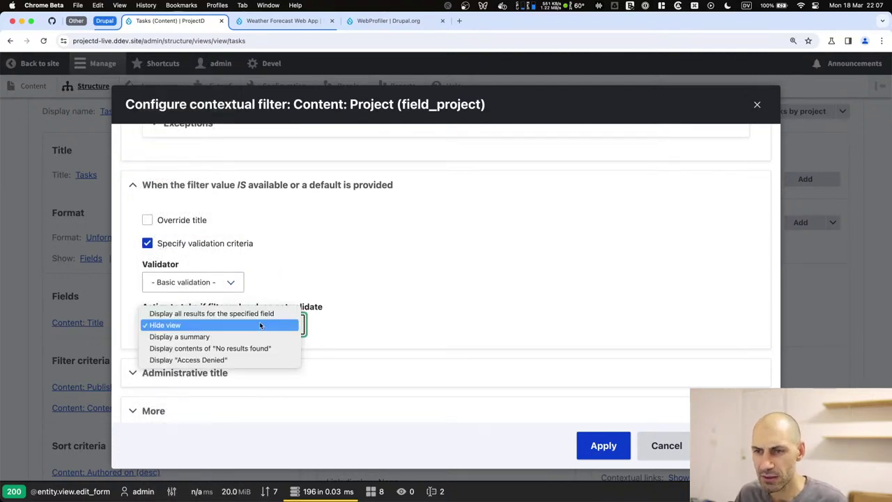
pyautogui.click(156, 309)
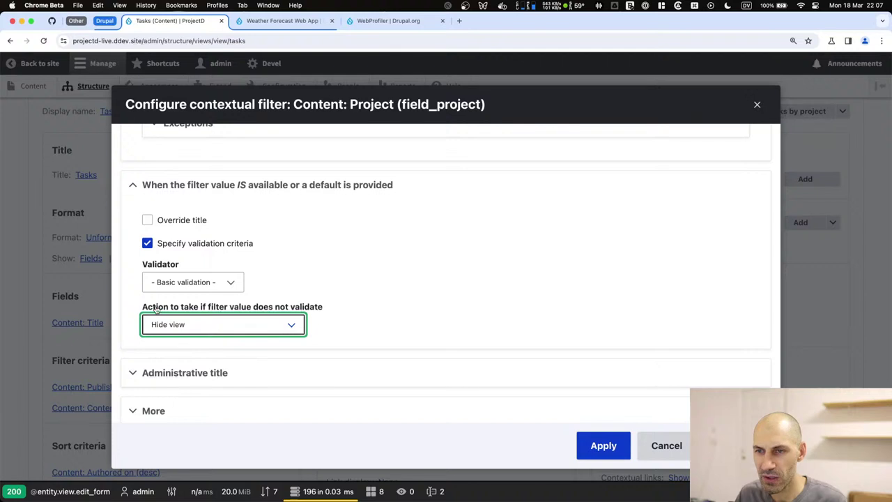
pyautogui.click(232, 325)
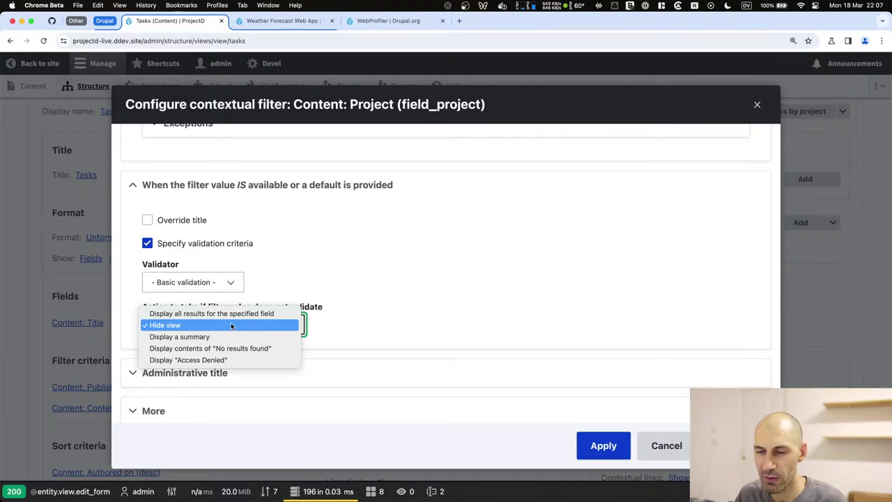
pyautogui.click(353, 319)
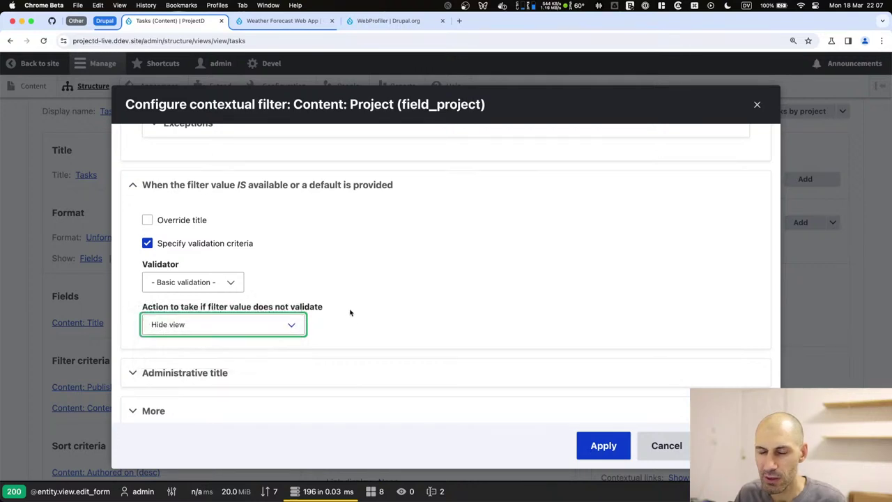
pyautogui.click(611, 451)
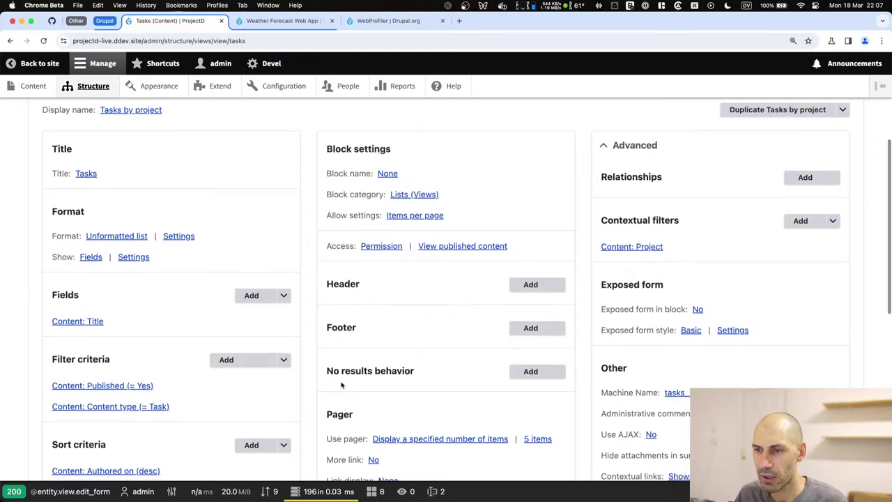
# Preview the Tasks view with project ID 4 as the contextual filter and inspect the generated query.
pyautogui.scroll(-10, 341, 382)
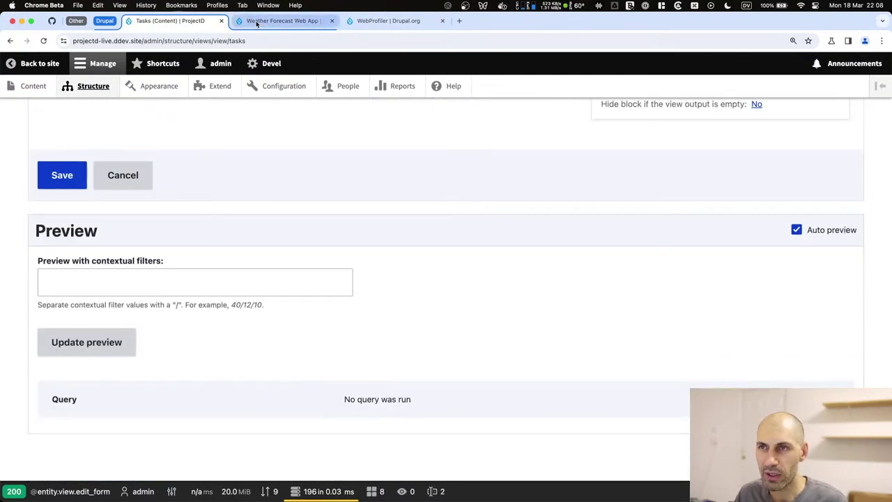
pyautogui.click(244, 21)
pyautogui.moveTo(166, 41); pyautogui.dragTo(157, 40)
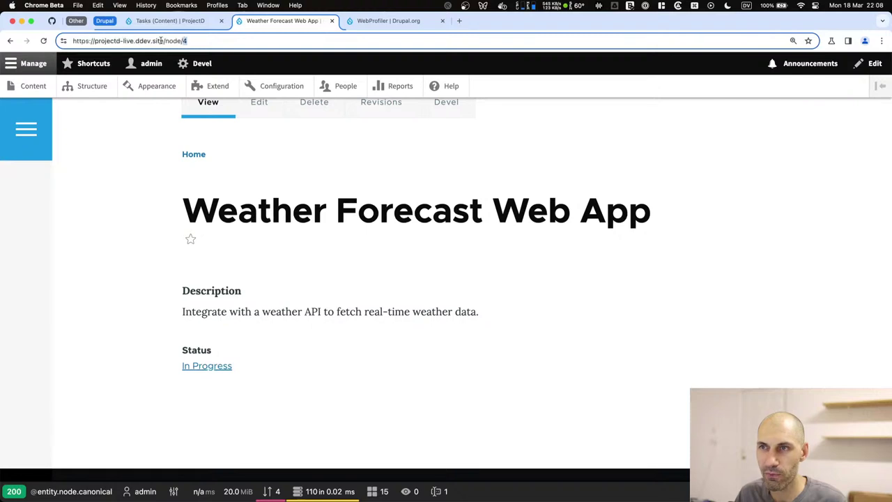
pyautogui.click(170, 21)
pyautogui.click(128, 282)
pyautogui.write('4')
pyautogui.click(106, 341)
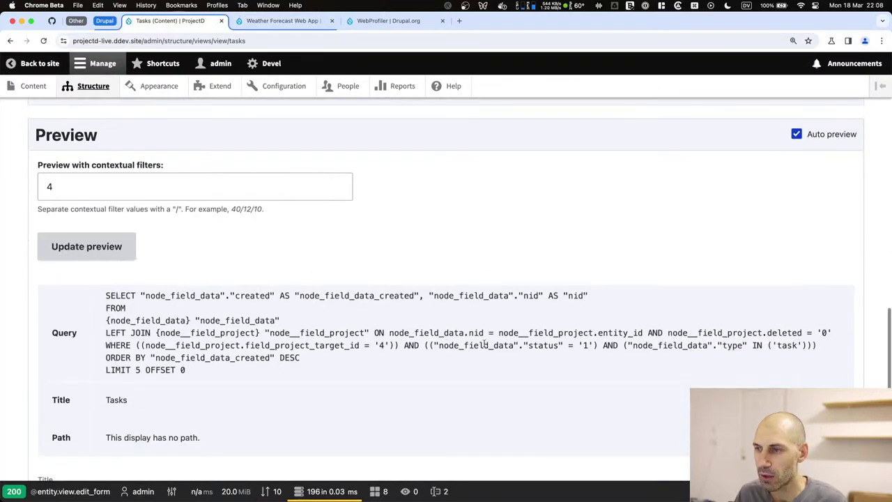
pyautogui.scroll(-3, 763, 354)
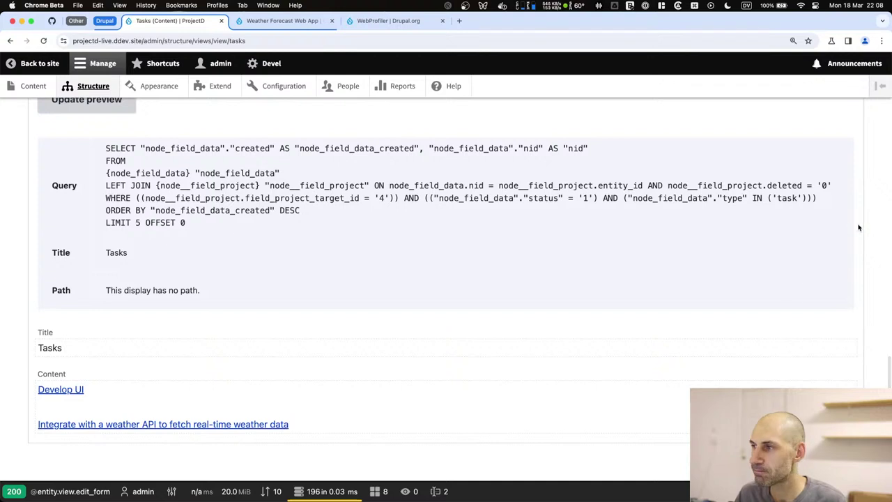
pyautogui.moveTo(825, 199); pyautogui.dragTo(792, 199)
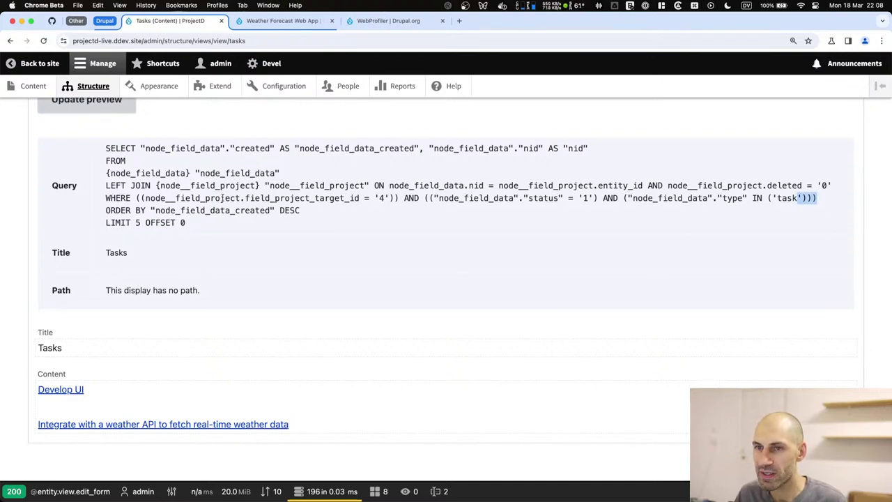
pyautogui.moveTo(107, 184); pyautogui.dragTo(828, 185)
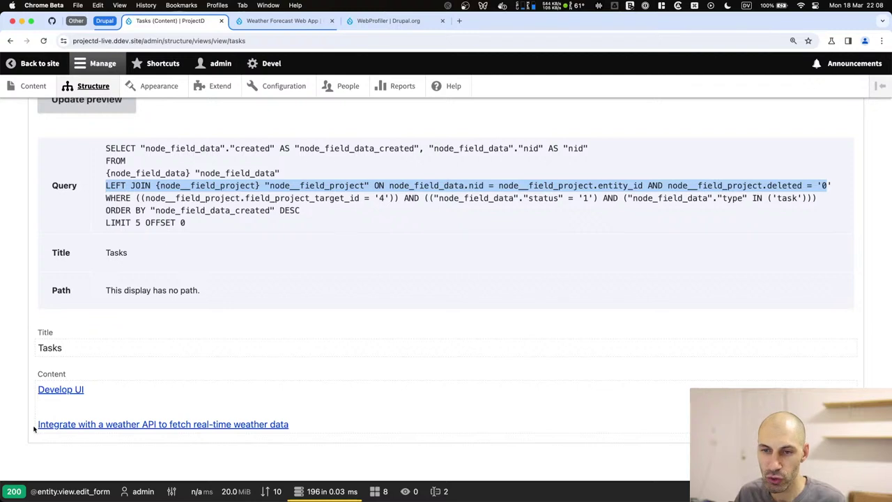
pyautogui.click(61, 412)
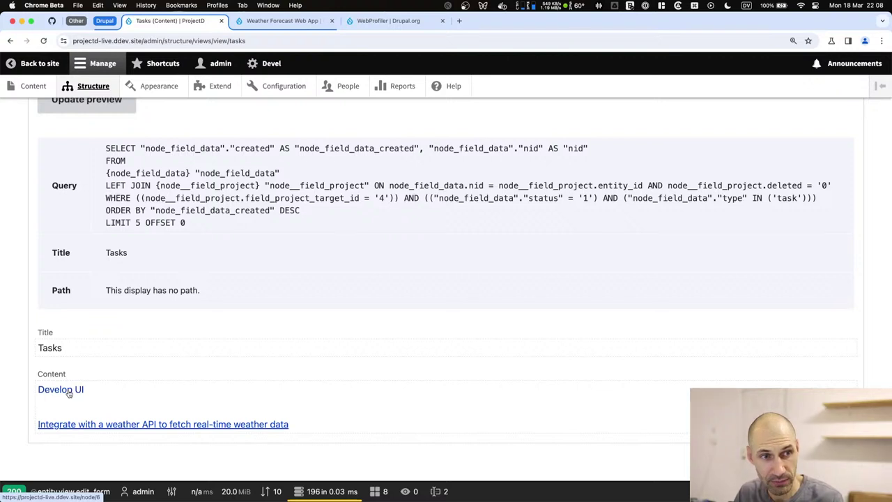
# Open the Develop UI and weather API tasks in new tabs and confirm their project, Weather Forecast Web App.
pyautogui.keyDown('super'); pyautogui.click(69, 393); pyautogui.keyUp('super')
pyautogui.keyDown('super'); pyautogui.click(65, 424); pyautogui.keyUp('super')
pyautogui.hotkey('ctrl', 'Tab')
pyautogui.scroll(-5, 156, 402)
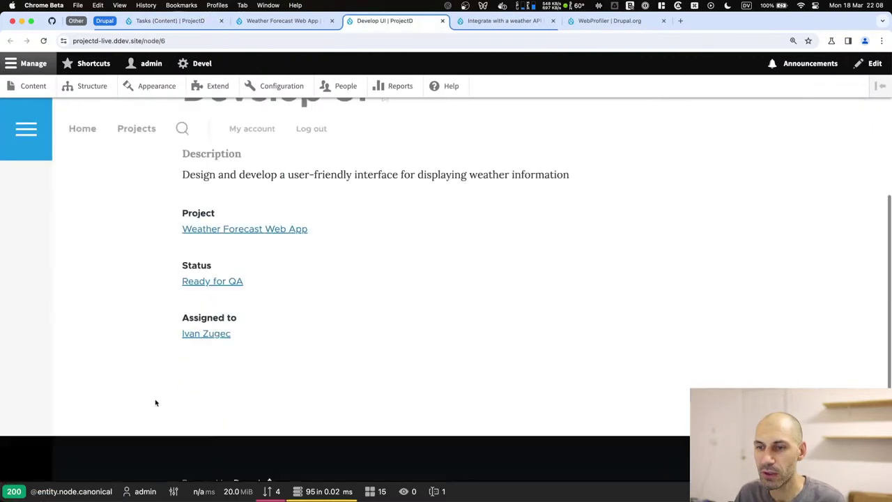
pyautogui.moveTo(311, 213); pyautogui.dragTo(167, 216)
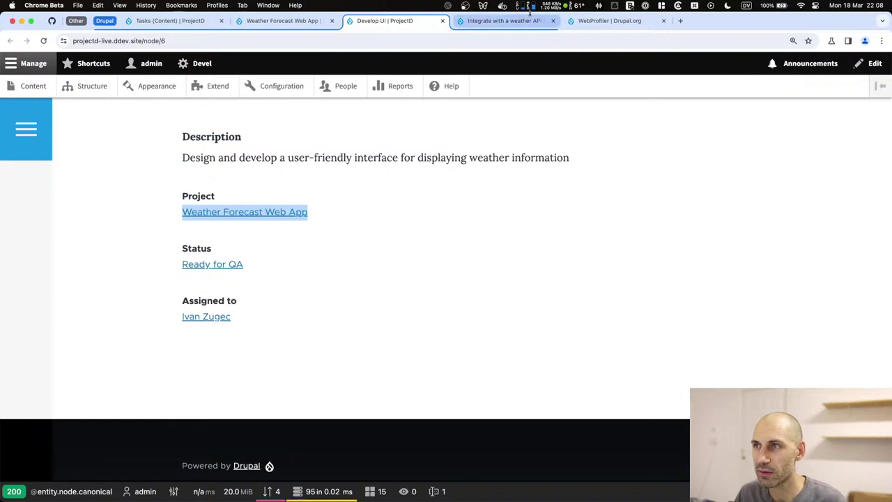
pyautogui.click(527, 20)
pyautogui.scroll(-5, 328, 251)
pyautogui.moveTo(313, 327); pyautogui.dragTo(154, 331)
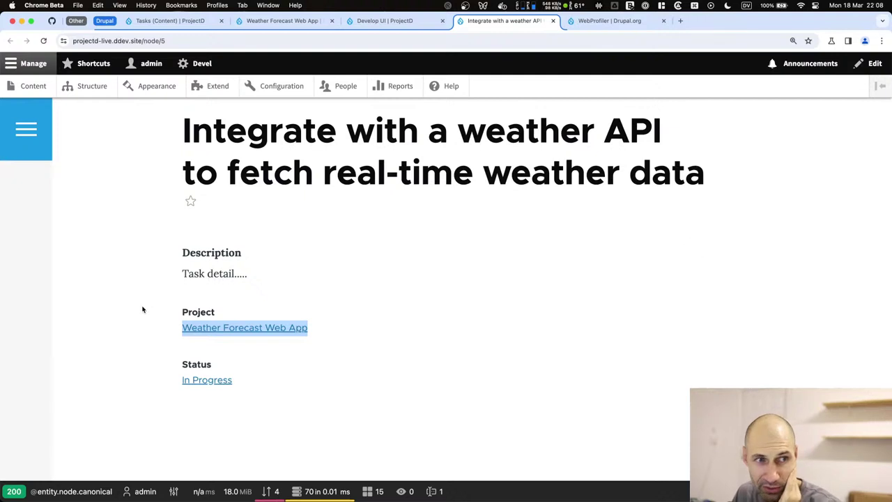
# Close the weather API task and WebProfiler tabs, and check the content list and task pages.
pyautogui.click(552, 20)
pyautogui.click(552, 21)
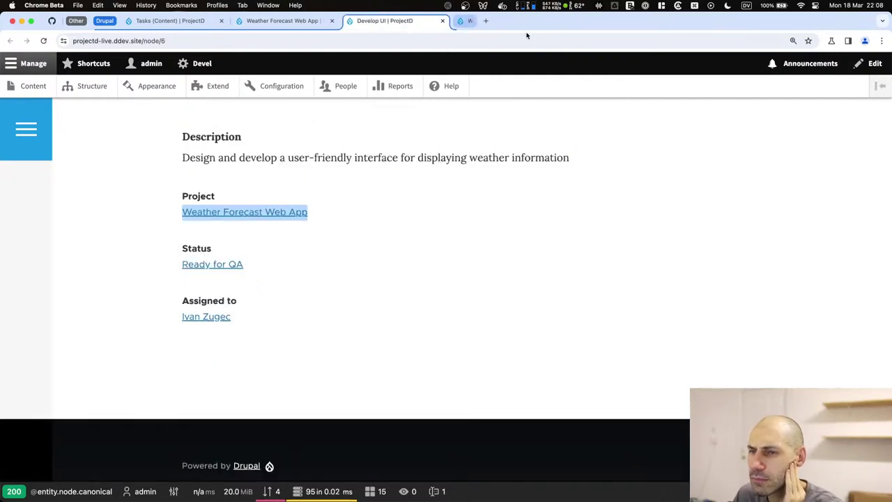
pyautogui.click(273, 24)
pyautogui.click(171, 21)
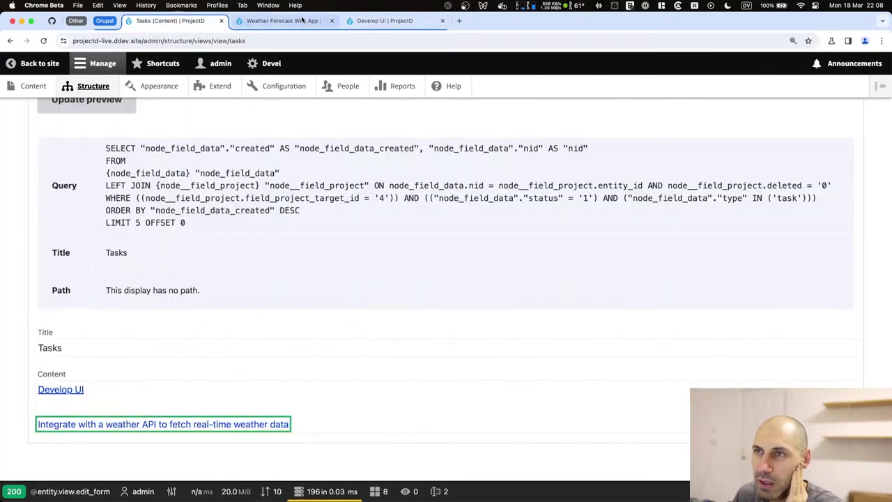
pyautogui.click(371, 22)
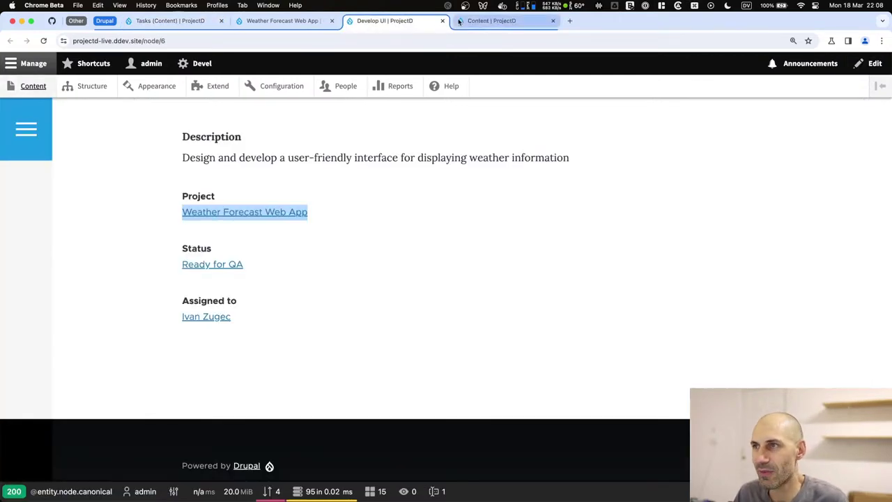
pyautogui.click(499, 20)
pyautogui.scroll(-5, 114, 372)
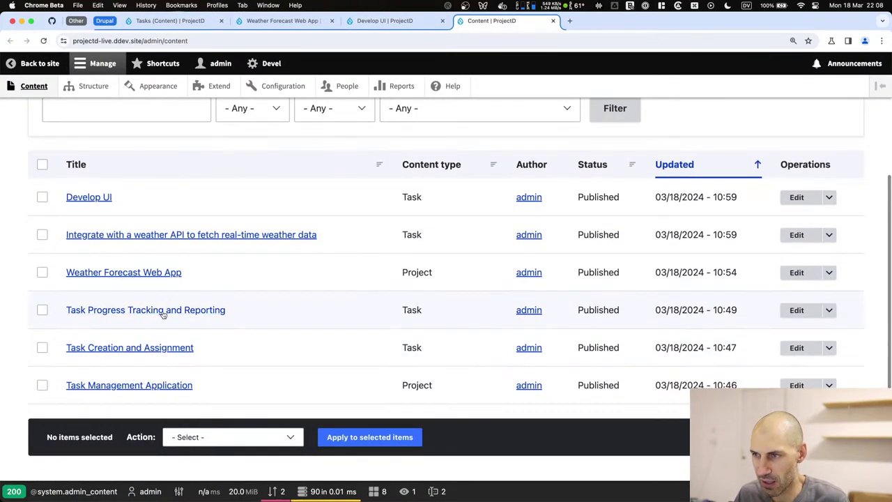
pyautogui.click(283, 21)
pyautogui.click(376, 21)
pyautogui.click(174, 21)
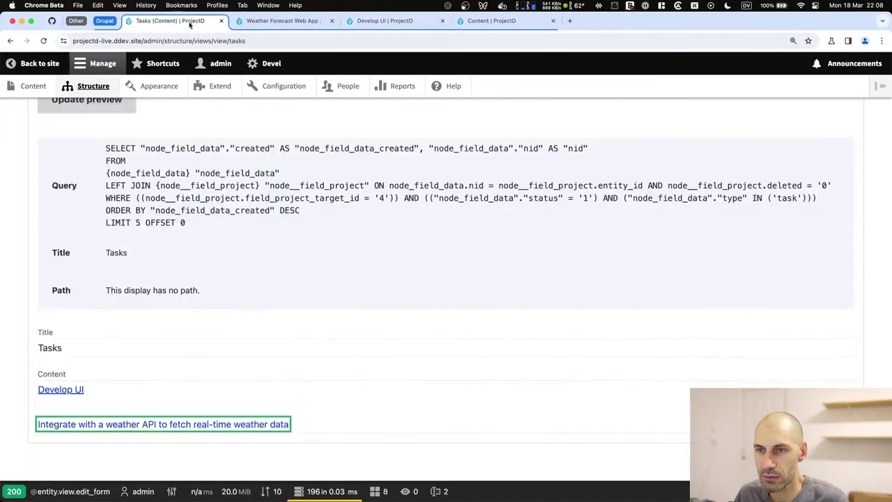
# Switch the preview filter to project 1, showing Task Progress Tracking and Reporting and Task Creation and Assignment.
pyautogui.scroll(3, 100, 350)
pyautogui.click(76, 201)
pyautogui.press('BackSpace')
pyautogui.write('1')
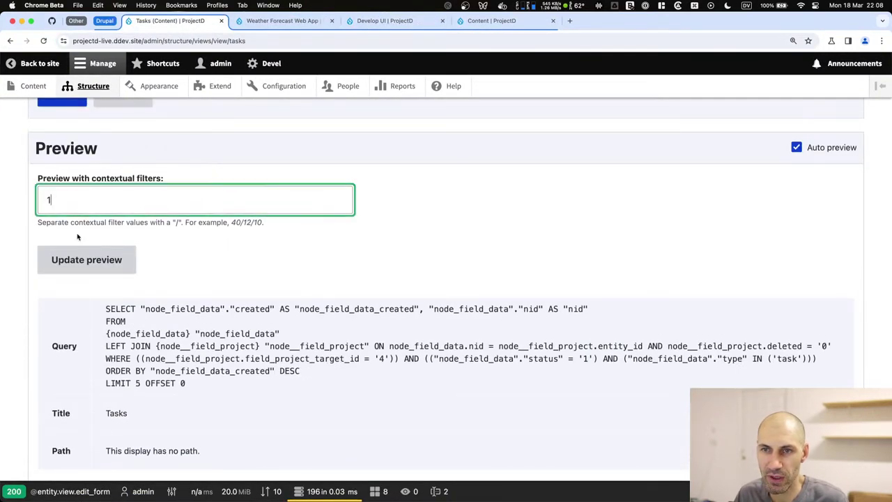
pyautogui.click(81, 257)
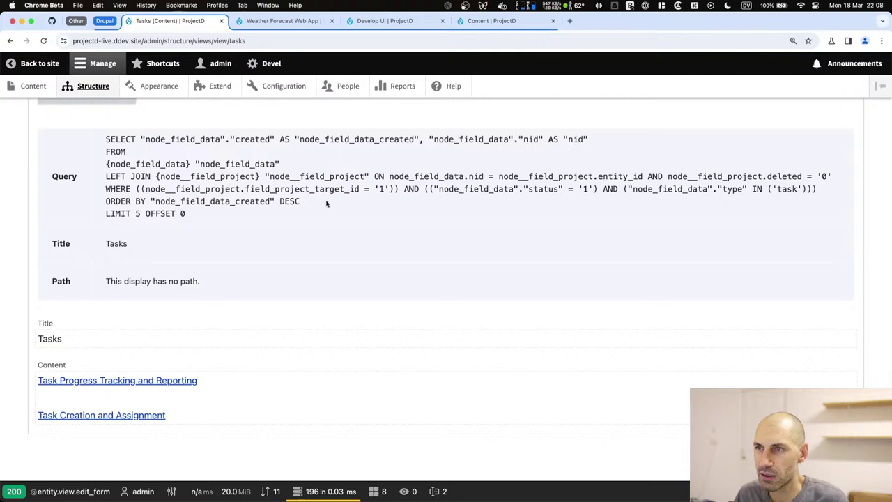
pyautogui.moveTo(193, 420); pyautogui.dragTo(21, 382)
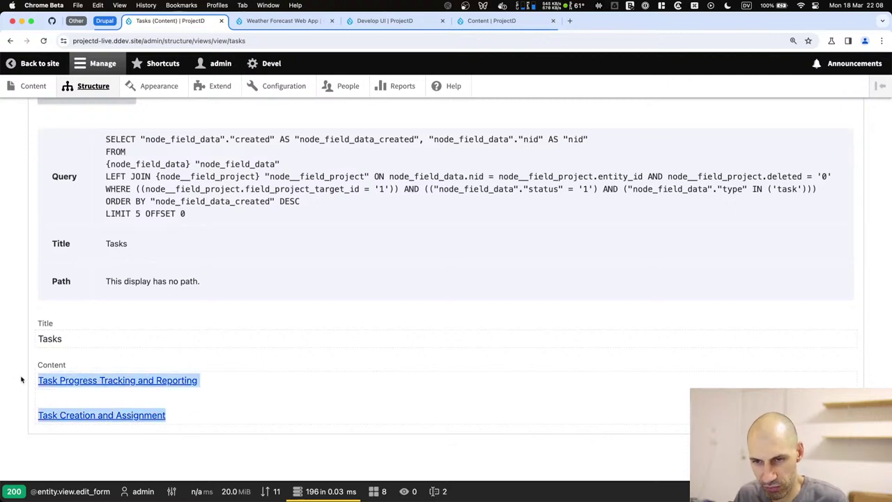
pyautogui.click(244, 416)
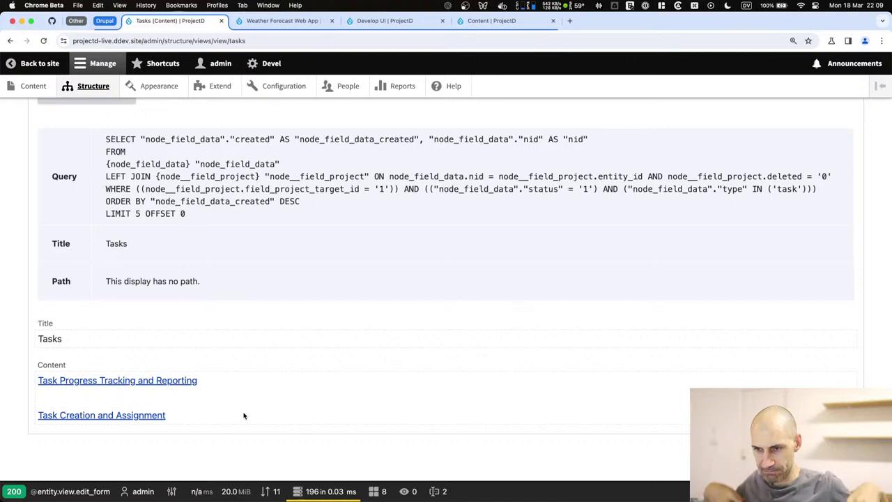
pyautogui.scroll(5, 160, 307)
# Save the Tasks view and switch its format to Table with default table options.
pyautogui.click(61, 225)
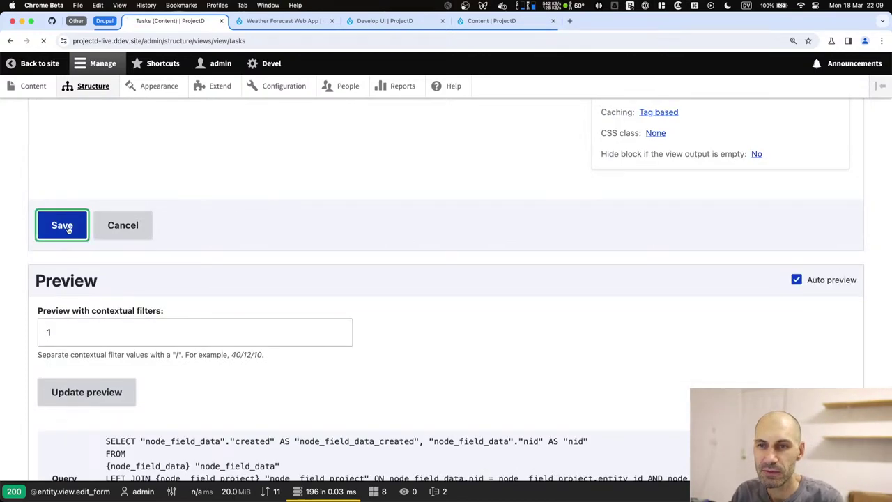
pyautogui.scroll(-4, 348, 295)
pyautogui.scroll(-3, 432, 243)
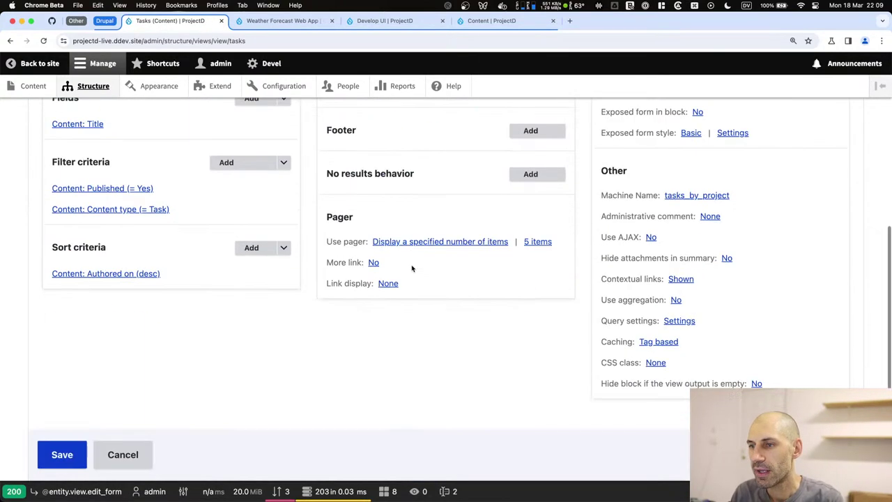
pyautogui.scroll(2, 104, 220)
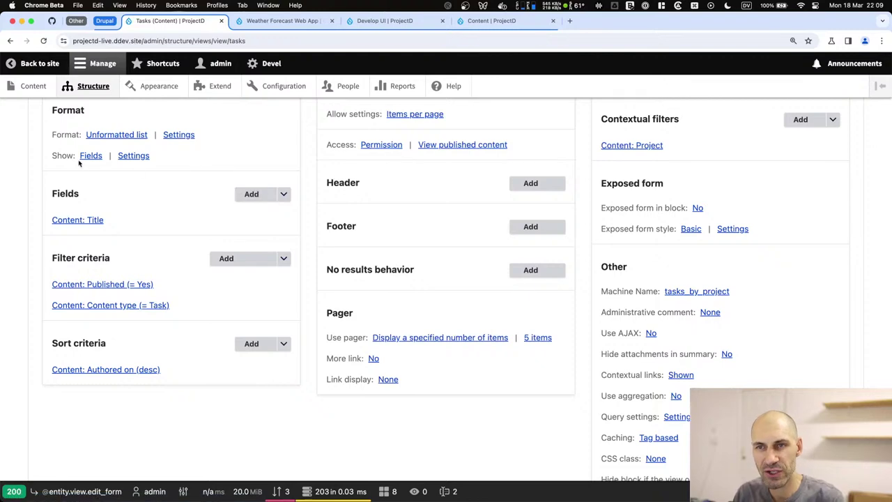
pyautogui.click(87, 157)
pyautogui.press('Escape')
pyautogui.click(95, 135)
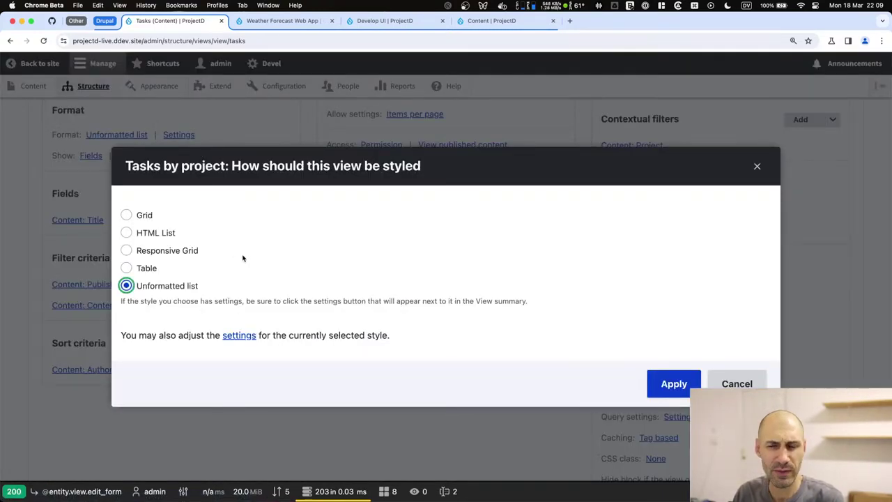
pyautogui.click(142, 271)
pyautogui.click(671, 382)
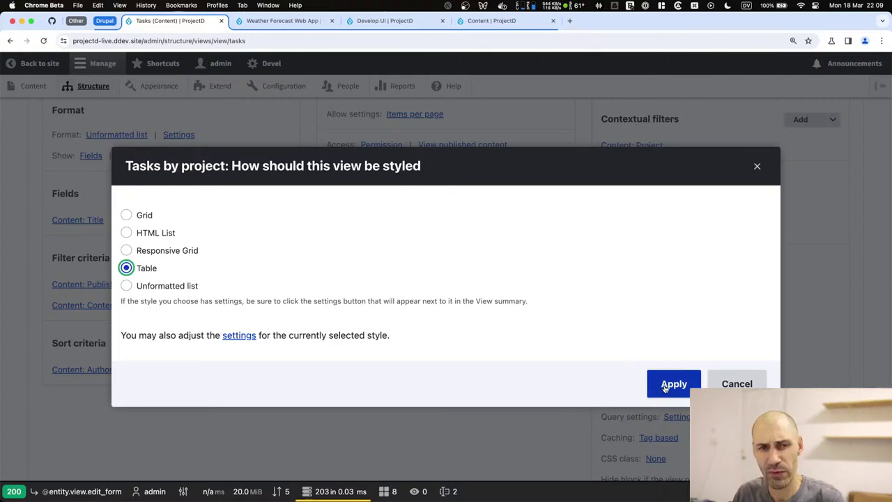
pyautogui.click(662, 445)
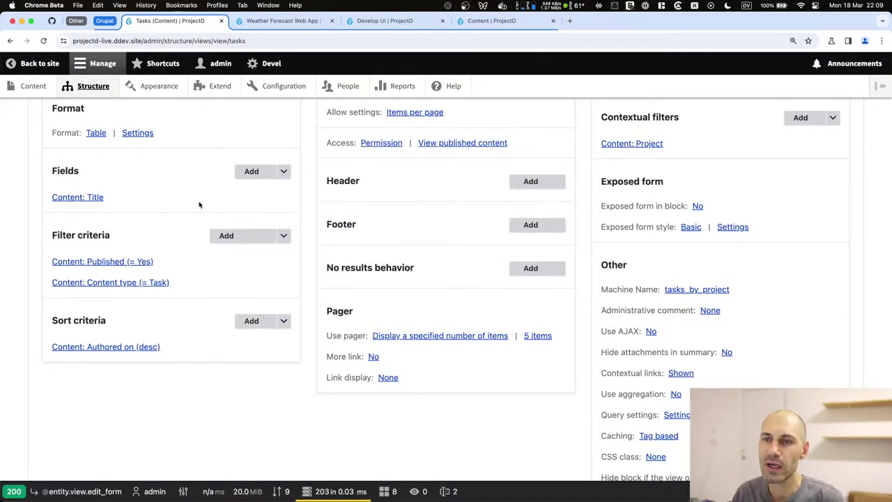
# Select the Status, Changed and Authored on fields to add to the view.
pyautogui.click(248, 171)
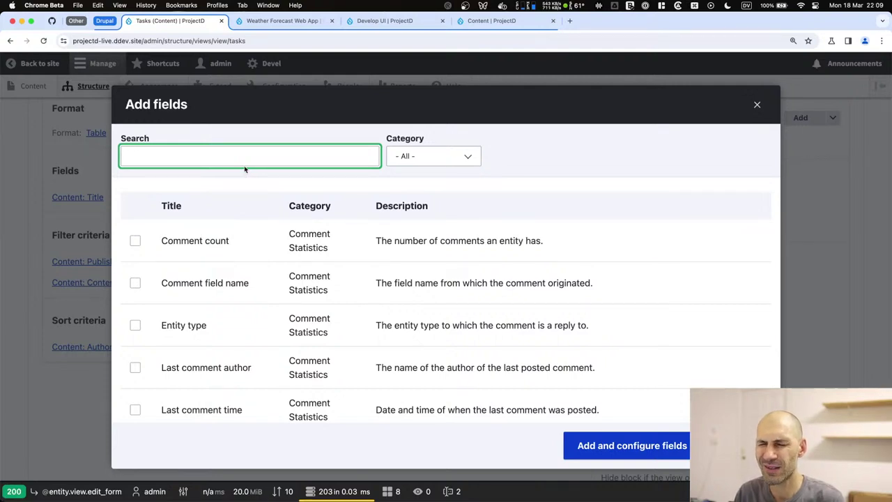
pyautogui.write('status')
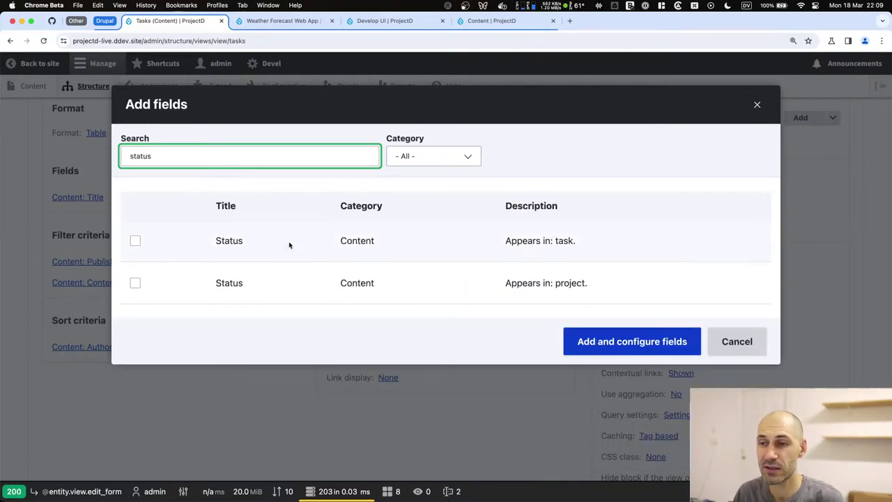
pyautogui.click(137, 241)
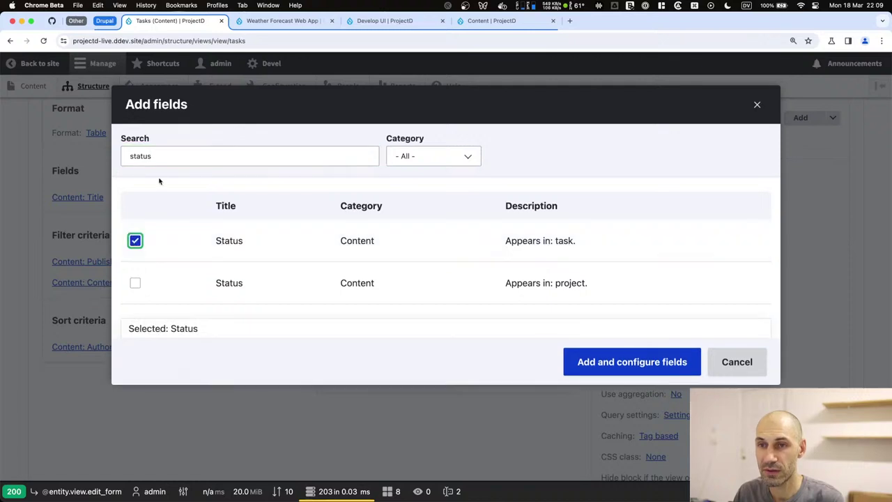
pyautogui.doubleClick(162, 154)
pyautogui.write('change')
pyautogui.click(135, 240)
pyautogui.doubleClick(159, 154)
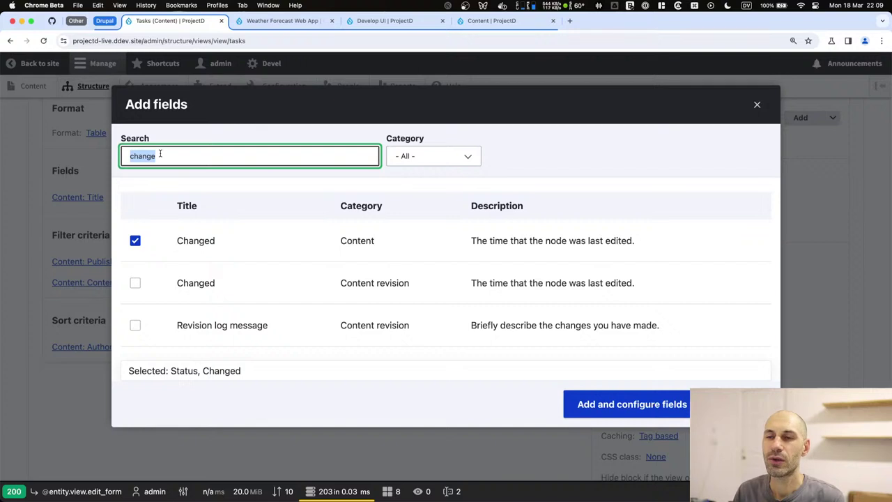
pyautogui.write('author')
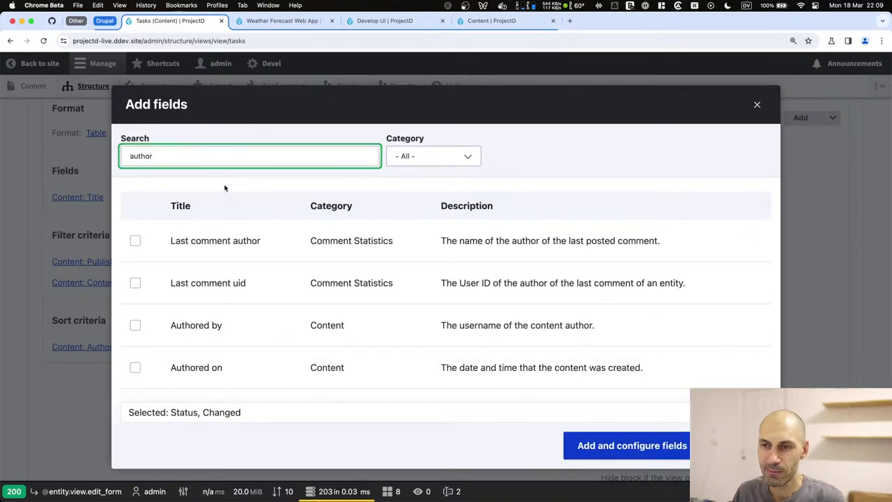
pyautogui.click(135, 367)
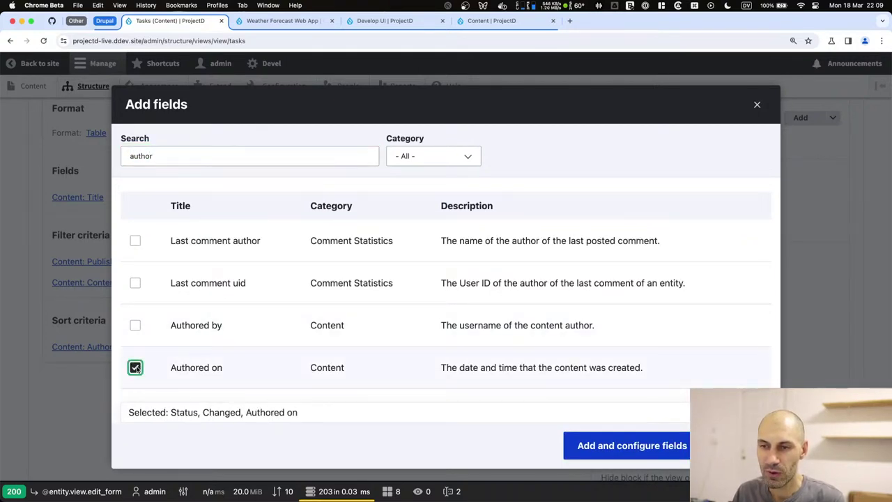
# Also select the Assigned to and Operations links fields, then add all five fields.
pyautogui.doubleClick(167, 157)
pyautogui.write('ass')
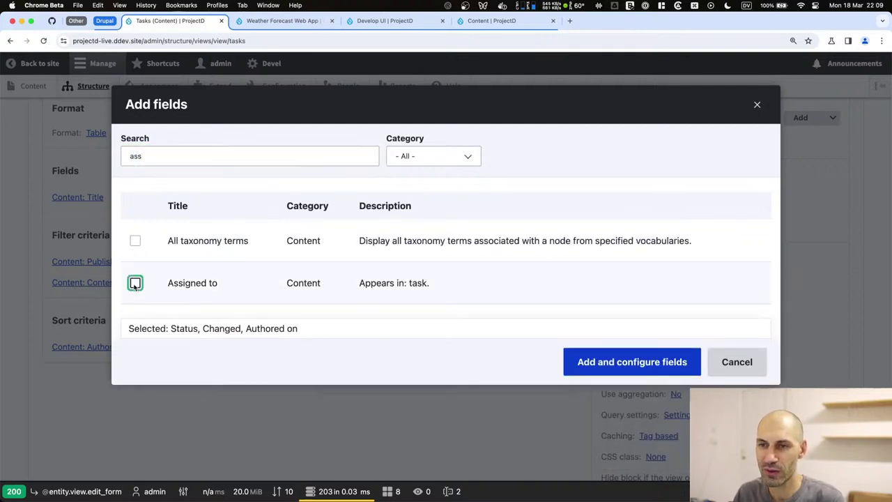
pyautogui.click(135, 283)
pyautogui.doubleClick(165, 155)
pyautogui.write('o')
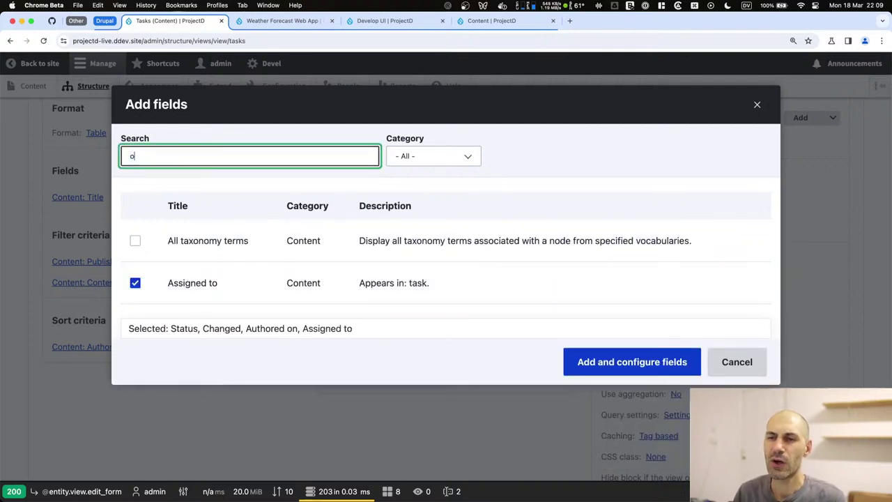
pyautogui.write('p')
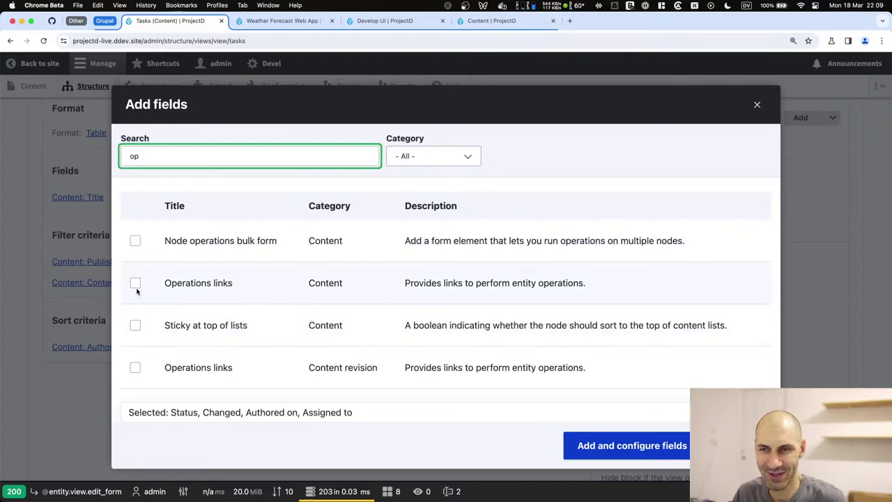
pyautogui.click(135, 282)
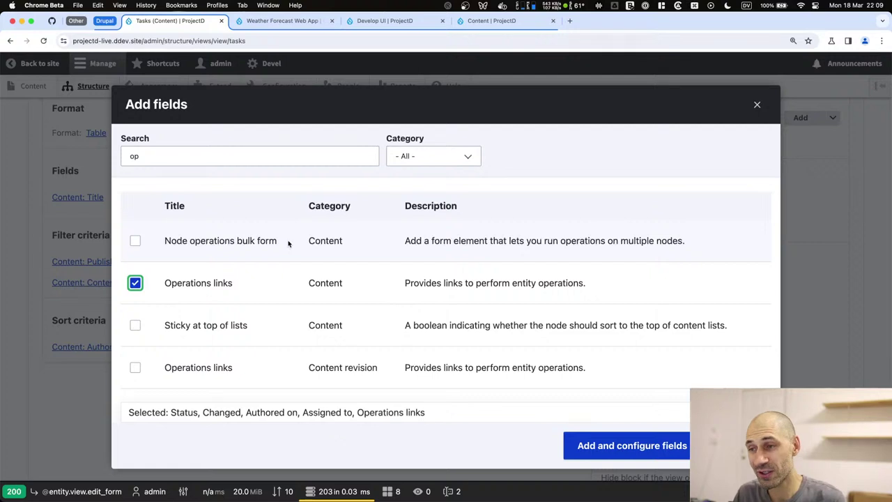
pyautogui.click(603, 447)
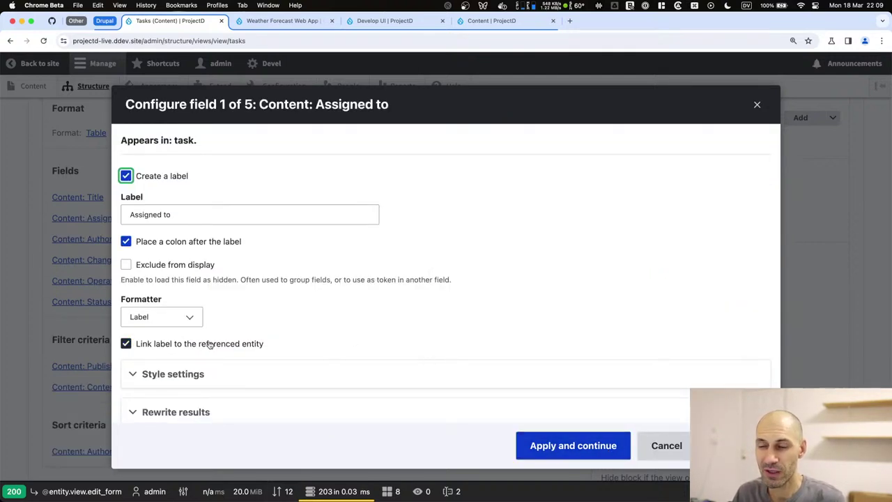
# Keep Assigned to defaults, then relabel Authored on as 'Created' with HTML Date format.
pyautogui.click(538, 443)
pyautogui.tripleClick(159, 214)
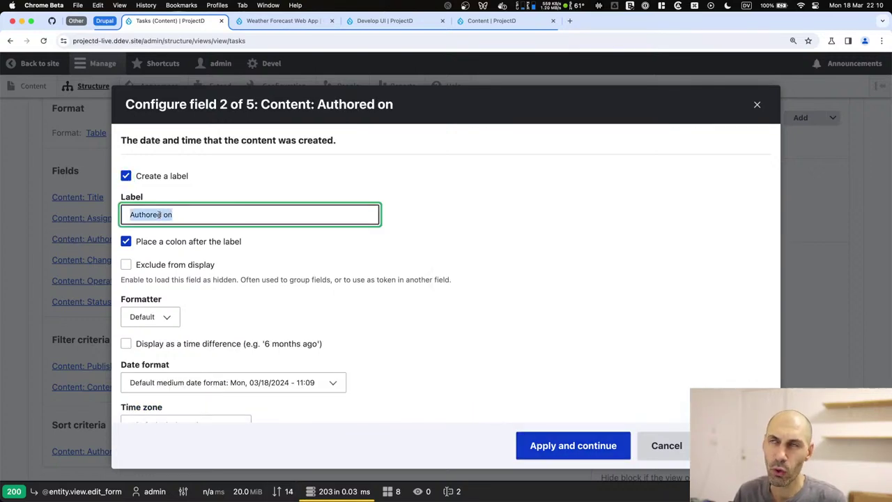
pyautogui.write('Created')
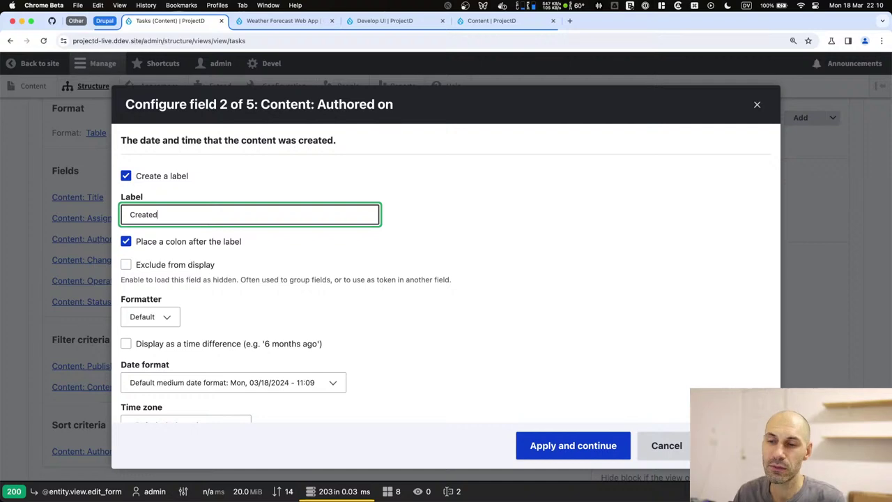
pyautogui.click(172, 385)
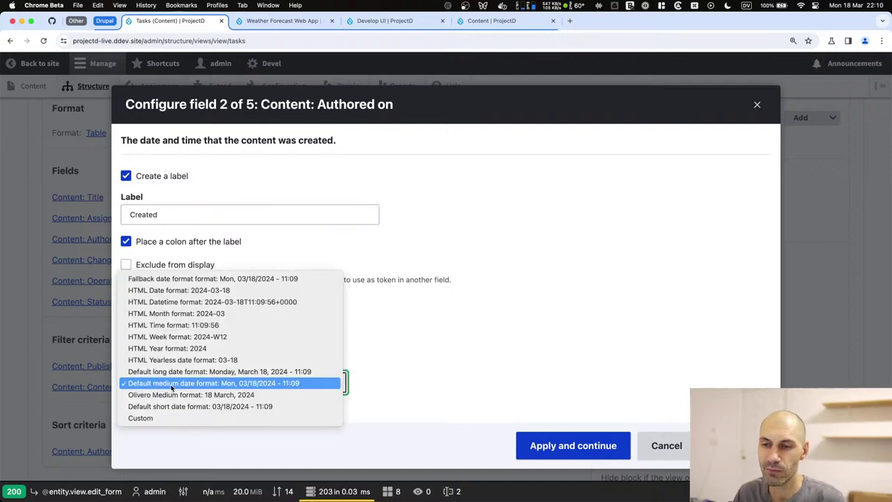
pyautogui.click(203, 291)
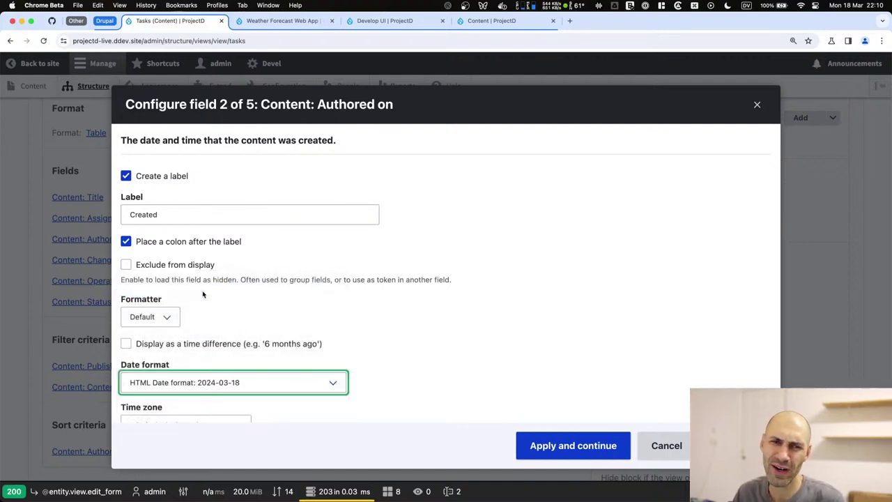
pyautogui.click(578, 444)
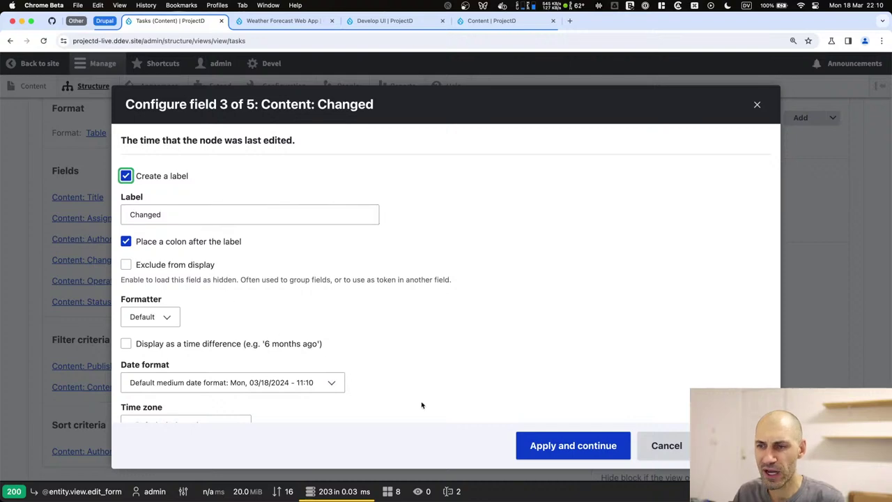
# Give Changed the HTML Date format and accept the Operations links and Status settings.
pyautogui.click(284, 389)
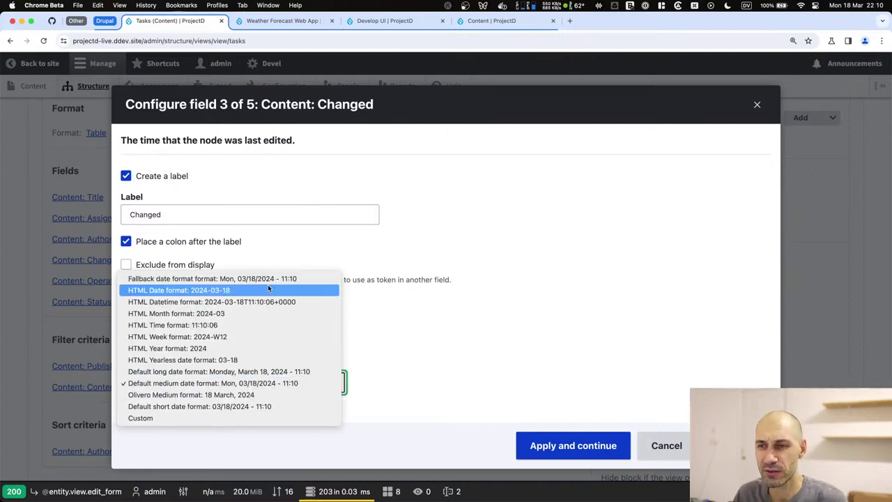
pyautogui.click(267, 290)
pyautogui.click(560, 447)
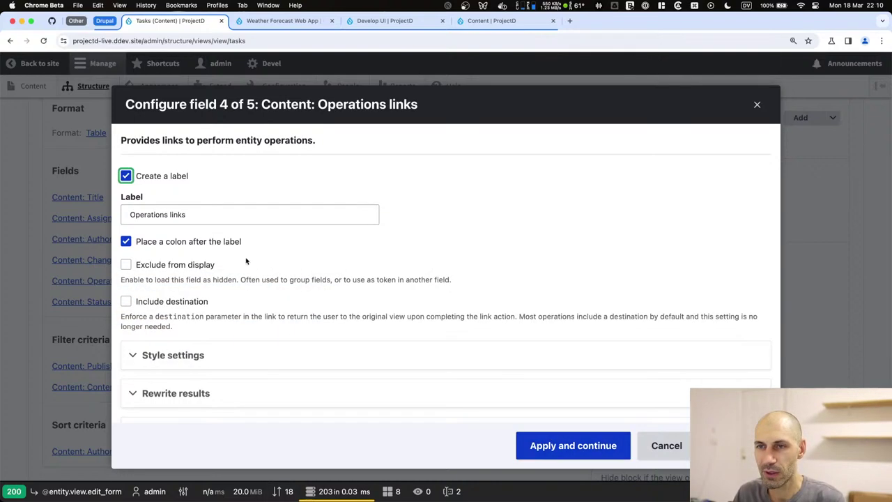
pyautogui.click(228, 216)
pyautogui.press('super+a')
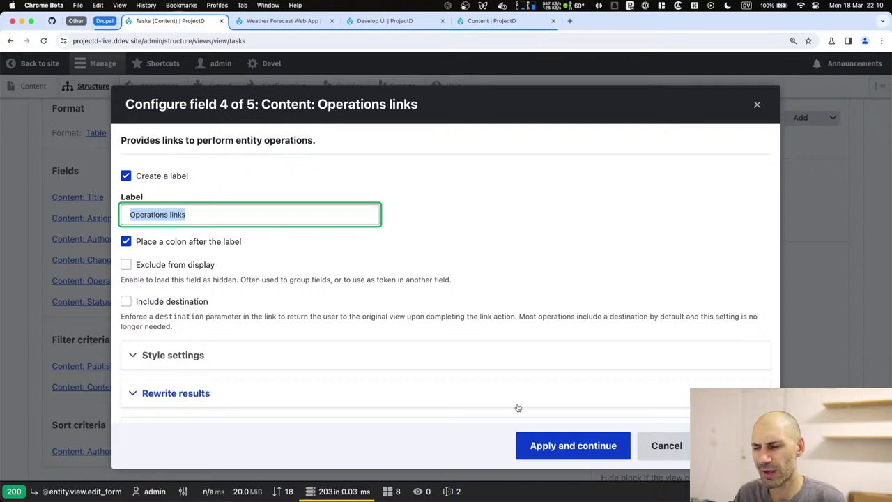
pyautogui.click(537, 446)
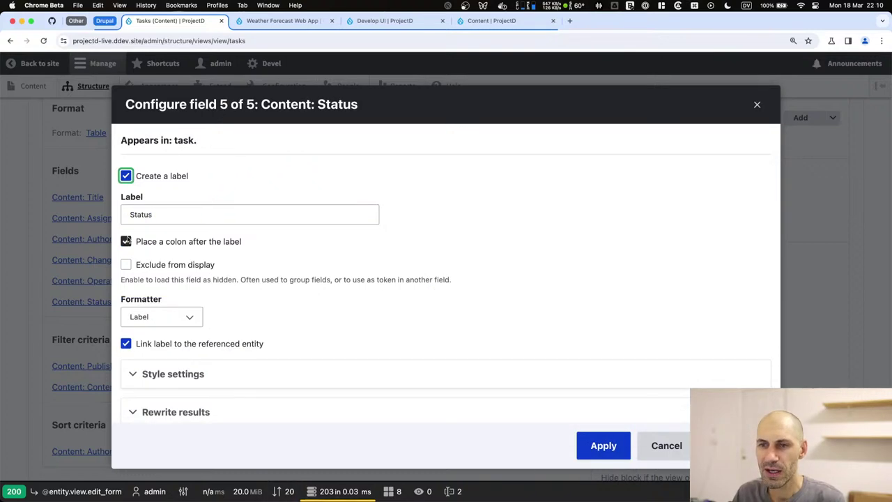
pyautogui.click(593, 454)
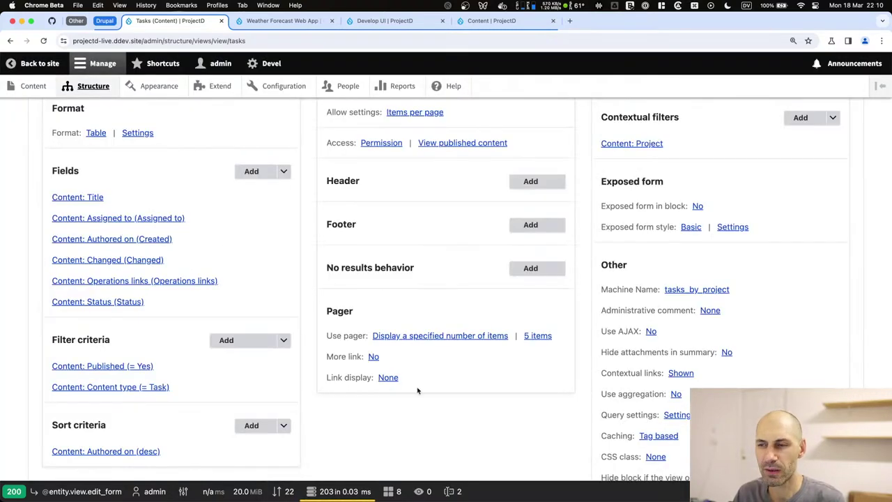
# In Rearrange fields, move Content: Status up directly below Content: Title and apply the order.
pyautogui.click(312, 22)
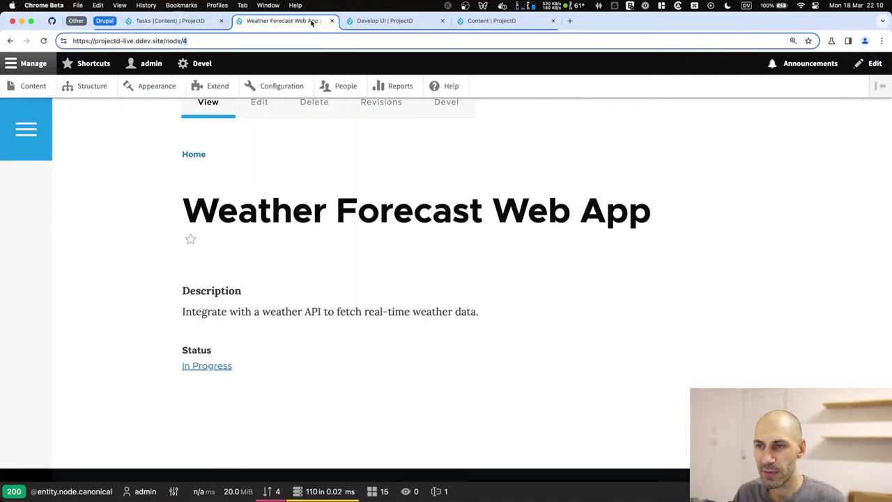
pyautogui.scroll(5, 254, 171)
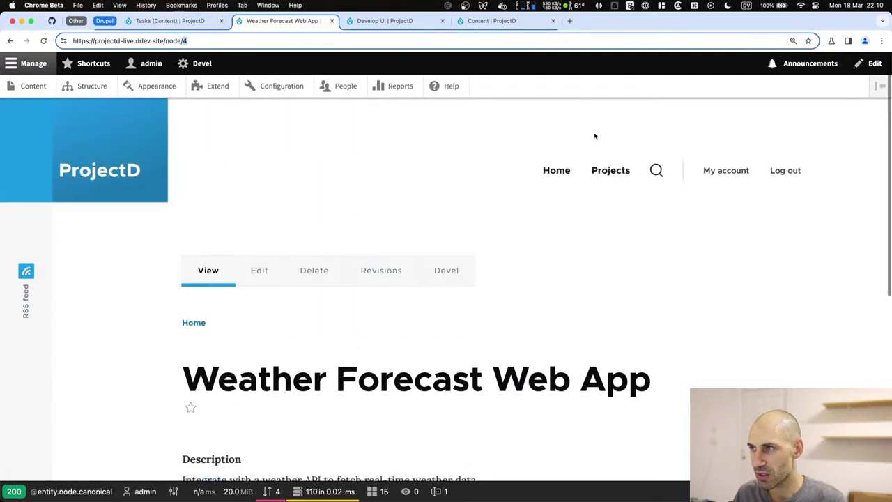
pyautogui.click(614, 178)
pyautogui.scroll(-3, 446, 260)
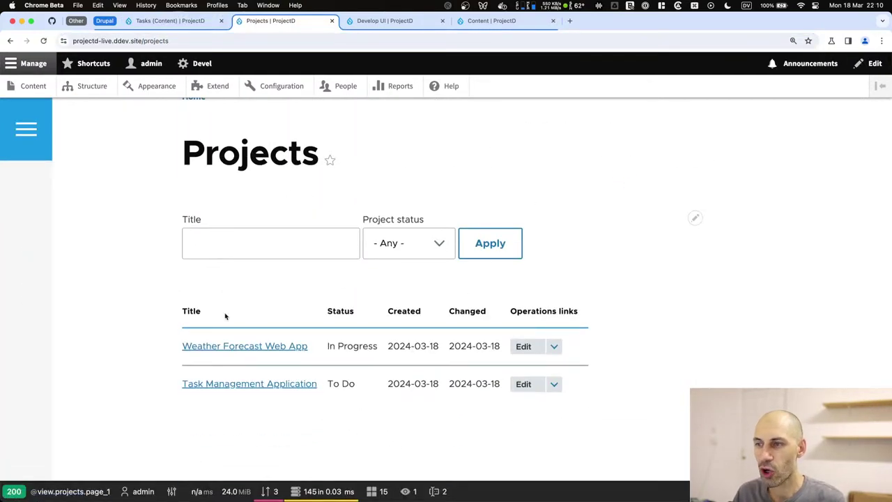
pyautogui.click(189, 21)
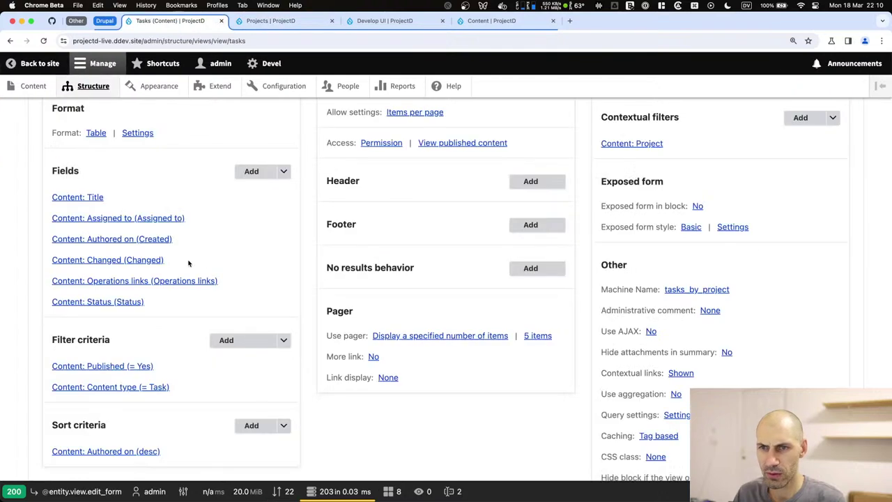
pyautogui.click(283, 173)
pyautogui.click(272, 185)
pyautogui.moveTo(135, 391); pyautogui.dragTo(136, 244)
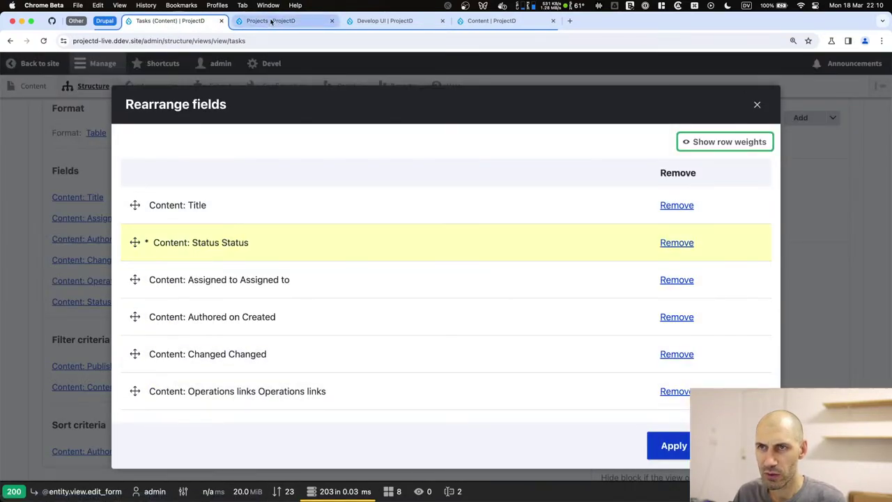
pyautogui.click(272, 21)
pyautogui.click(180, 22)
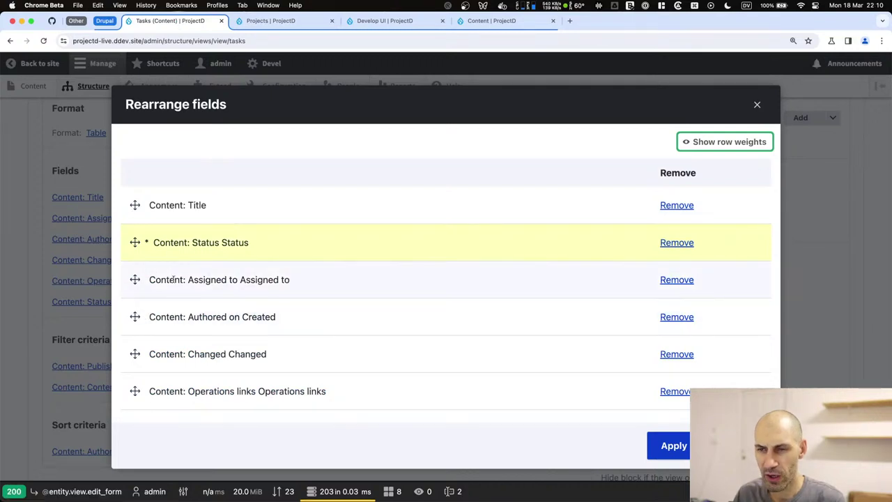
pyautogui.click(673, 446)
# Preview the Tasks view with contextual filter 1, then with 2.
pyautogui.scroll(-5, 102, 209)
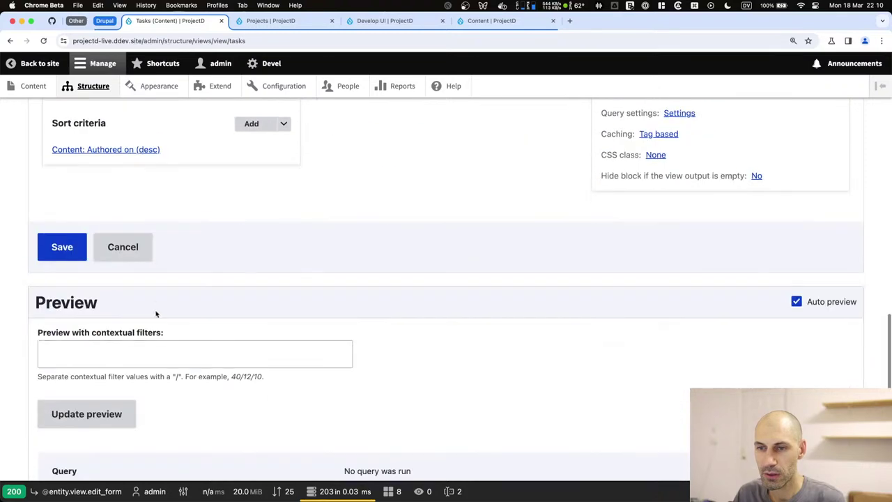
pyautogui.click(144, 356)
pyautogui.write('1')
pyautogui.click(114, 416)
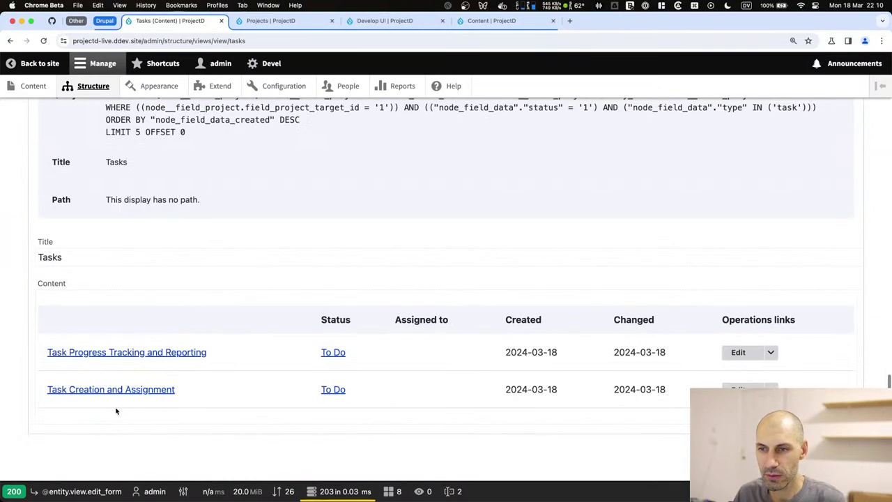
pyautogui.scroll(1, 141, 213)
pyautogui.scroll(3, 141, 213)
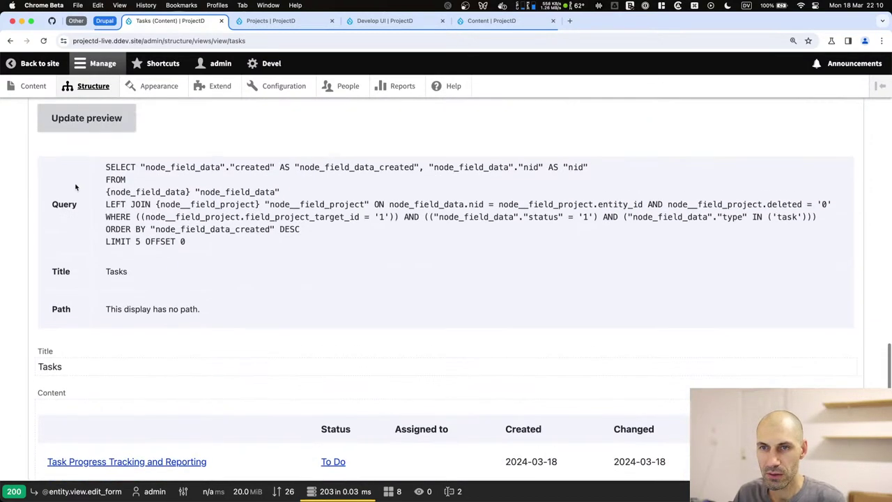
pyautogui.doubleClick(70, 121)
pyautogui.write('2')
pyautogui.press('Return')
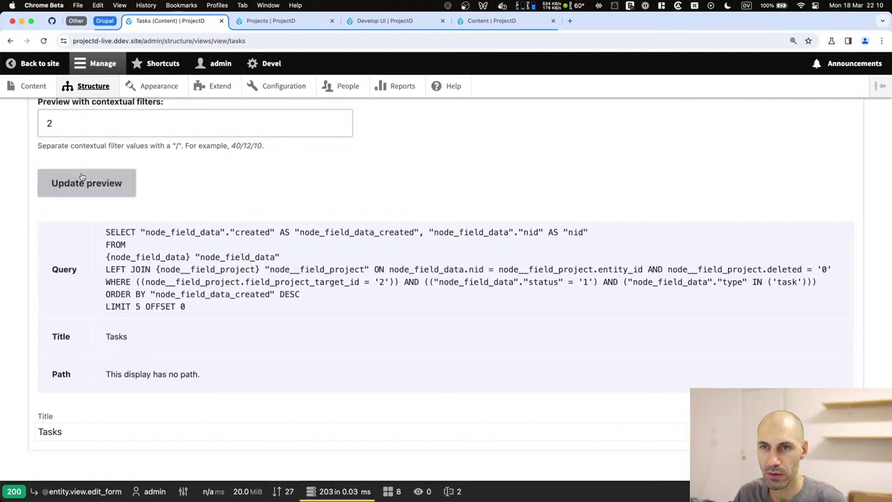
# Open the Add no results behavior dialog for the Tasks view.
pyautogui.scroll(-1, 223, 248)
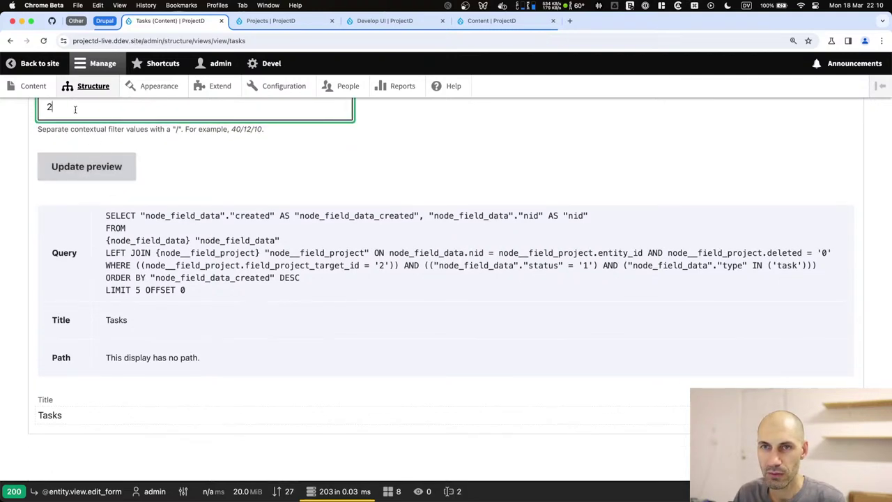
pyautogui.scroll(3, 159, 242)
pyautogui.scroll(3, 159, 241)
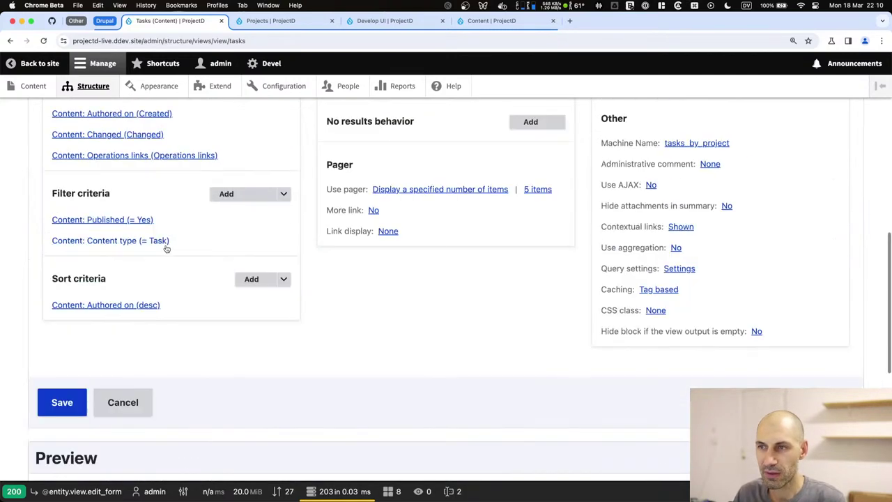
pyautogui.scroll(1, 207, 247)
pyautogui.click(529, 210)
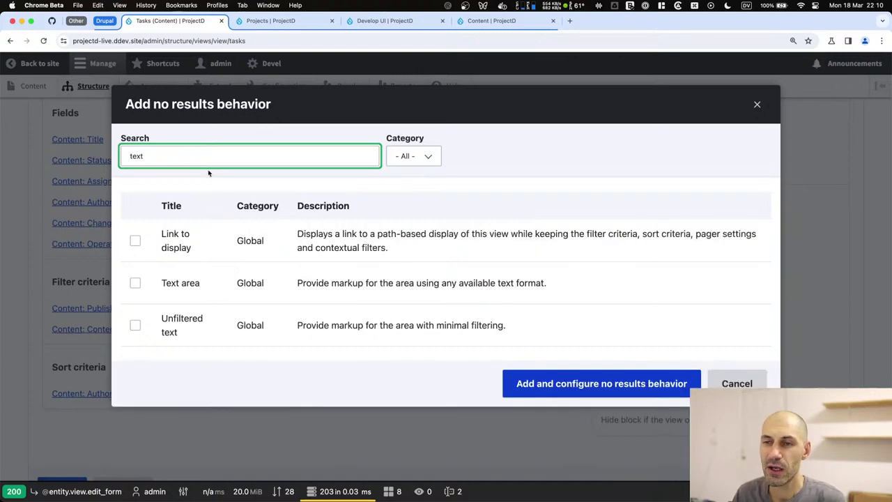
# Add a Global: Text area no-results behavior whose content reads 'No tasks.'.
pyautogui.click(182, 283)
pyautogui.click(534, 410)
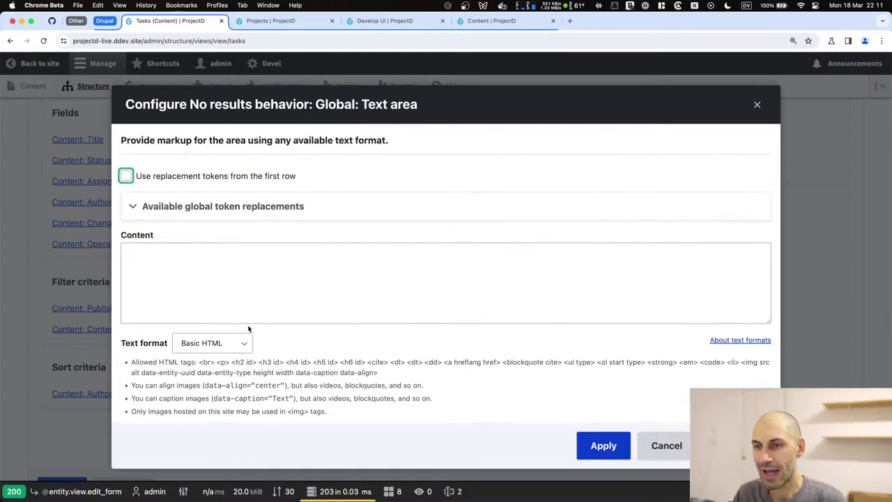
pyautogui.click(234, 285)
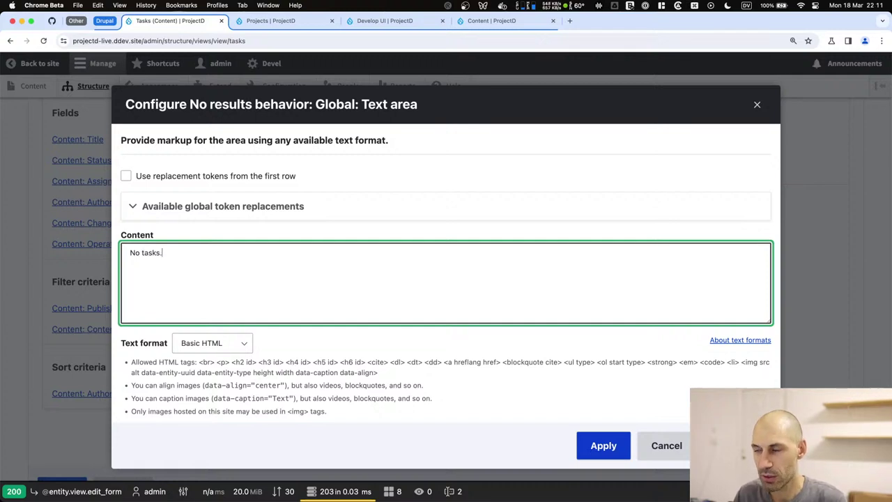
pyautogui.click(605, 445)
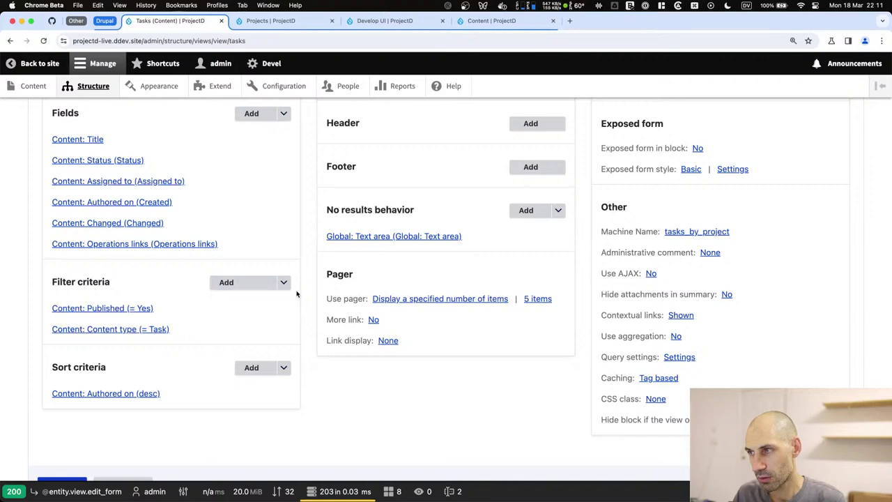
pyautogui.scroll(2, 296, 293)
# Preview the Tasks view for project 4, listing Develop UI and the weather API task.
pyautogui.scroll(4, 295, 295)
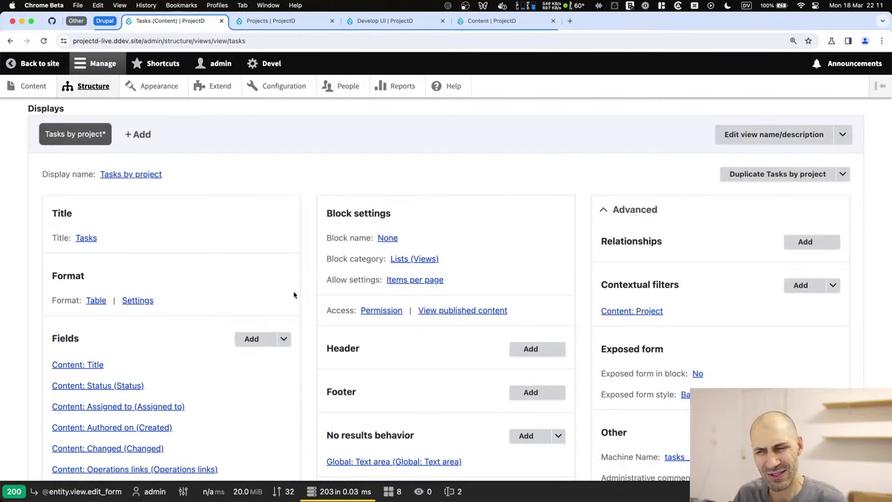
pyautogui.scroll(-15, 295, 298)
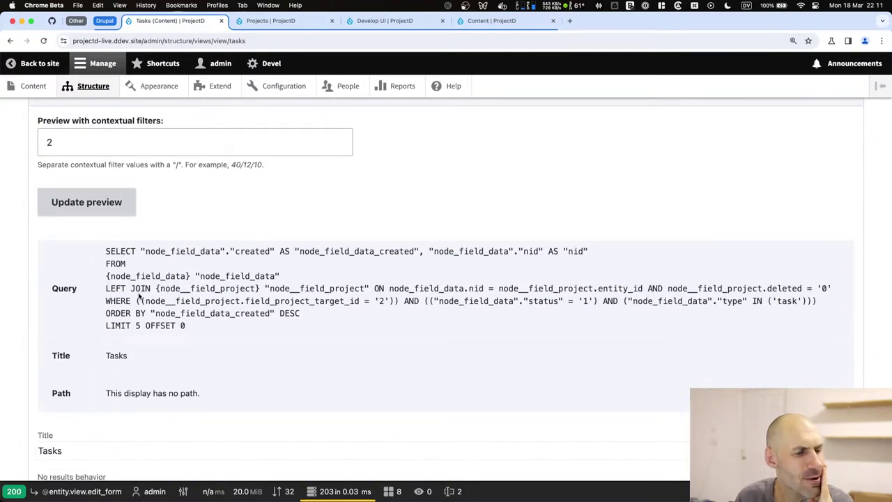
pyautogui.scroll(3, 139, 296)
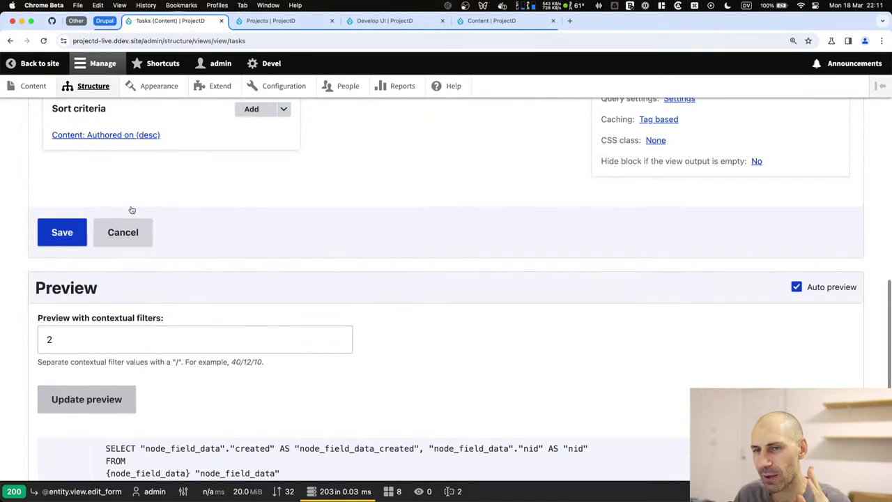
pyautogui.doubleClick(81, 328)
pyautogui.write('4')
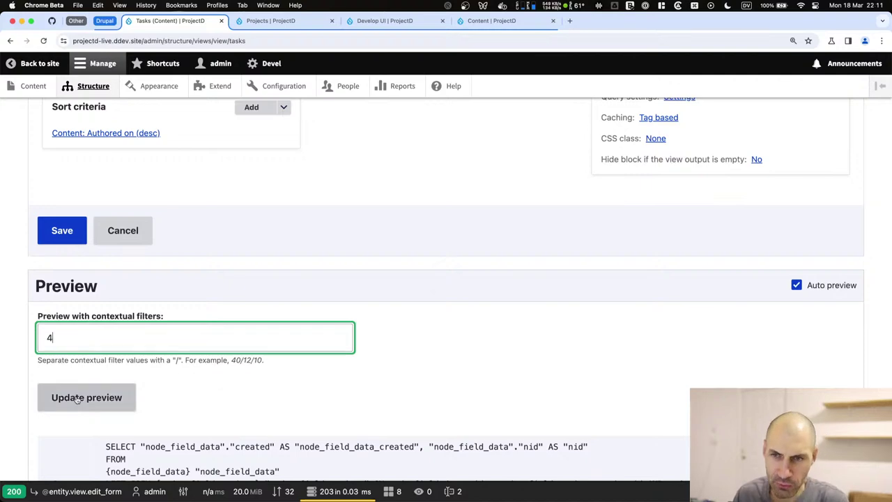
pyautogui.click(78, 399)
pyautogui.scroll(-5, 78, 399)
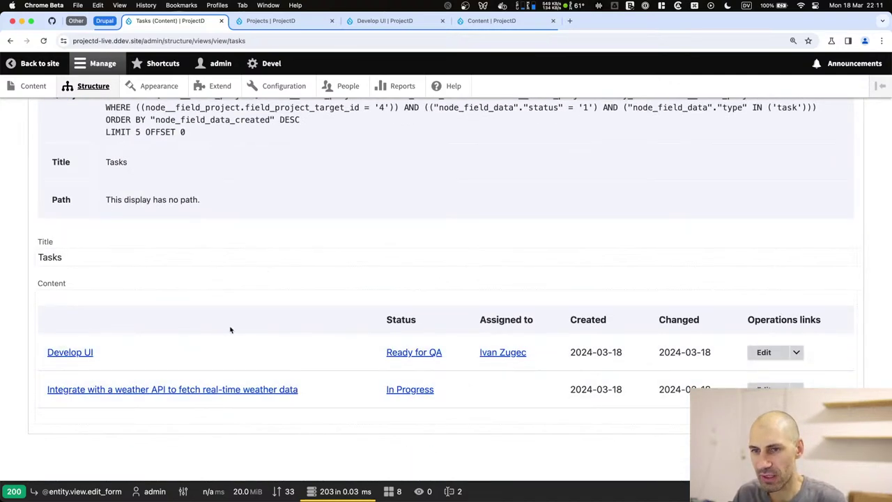
pyautogui.scroll(10, 231, 330)
pyautogui.scroll(3, 193, 292)
# Give the Content: Title field the label 'Task'.
pyautogui.click(89, 205)
pyautogui.click(143, 151)
pyautogui.click(166, 192)
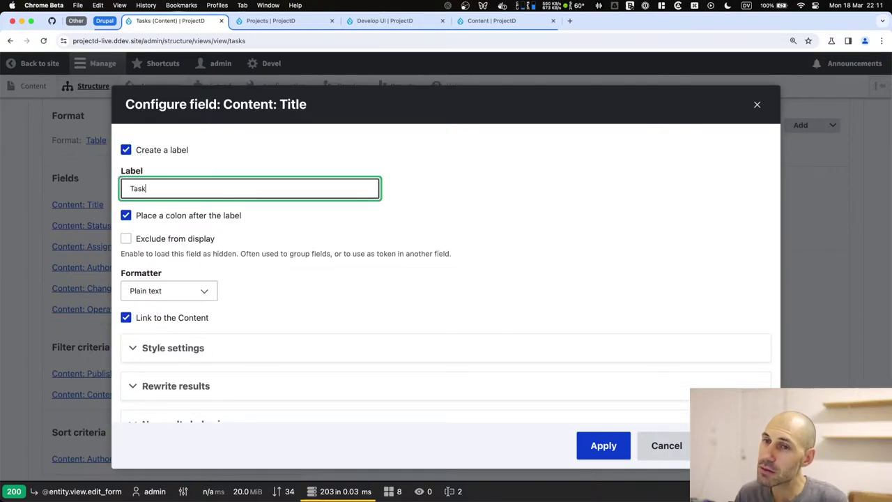
pyautogui.click(602, 444)
pyautogui.scroll(-3, 141, 330)
pyautogui.scroll(7, 139, 328)
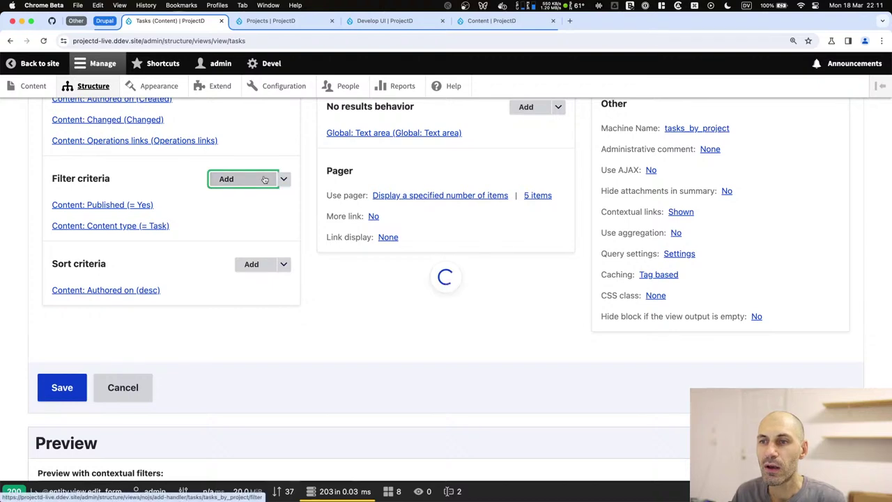
# Add the task Status and Content: Title fields as new filter criteria.
pyautogui.click(265, 180)
pyautogui.write('status')
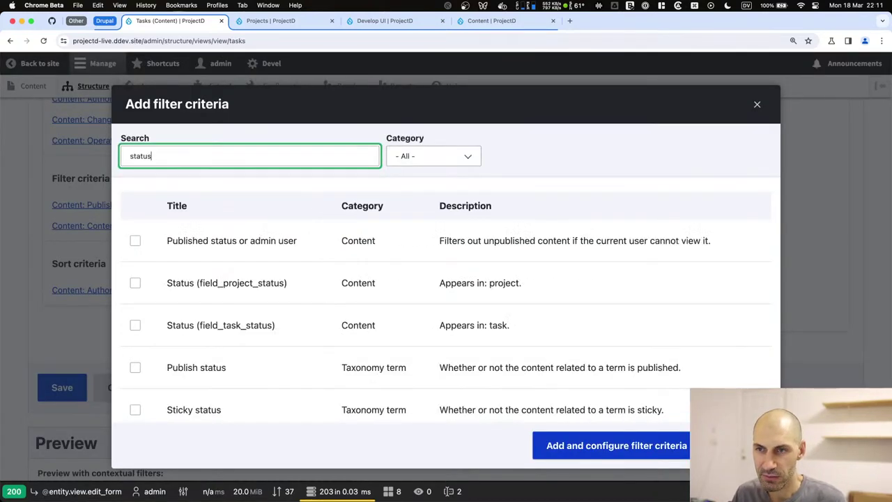
pyautogui.click(217, 330)
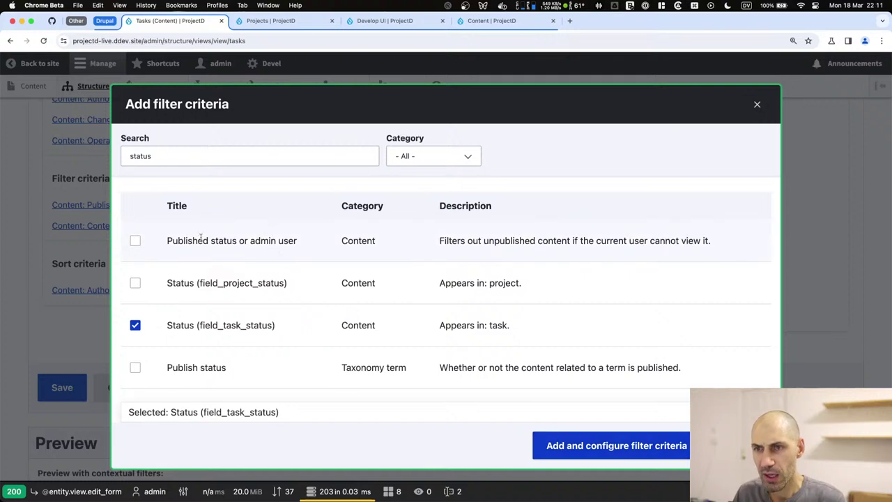
pyautogui.click(175, 151)
pyautogui.press('super+a')
pyautogui.write('title')
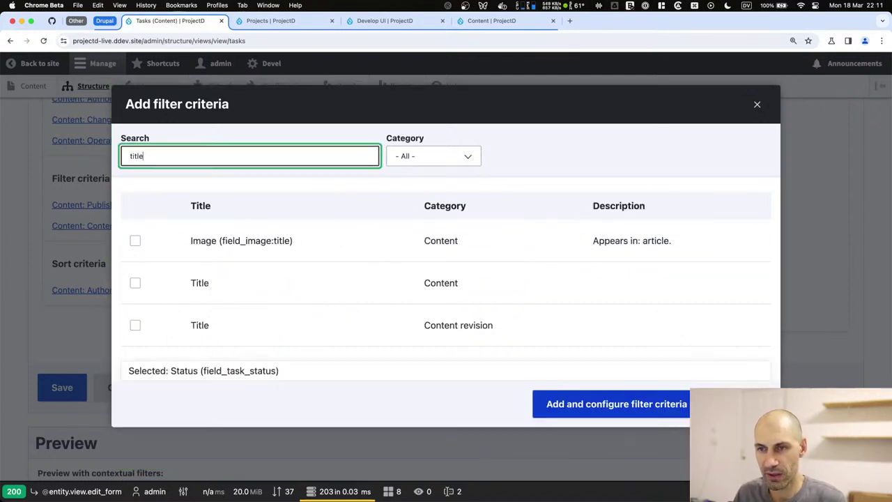
pyautogui.click(213, 286)
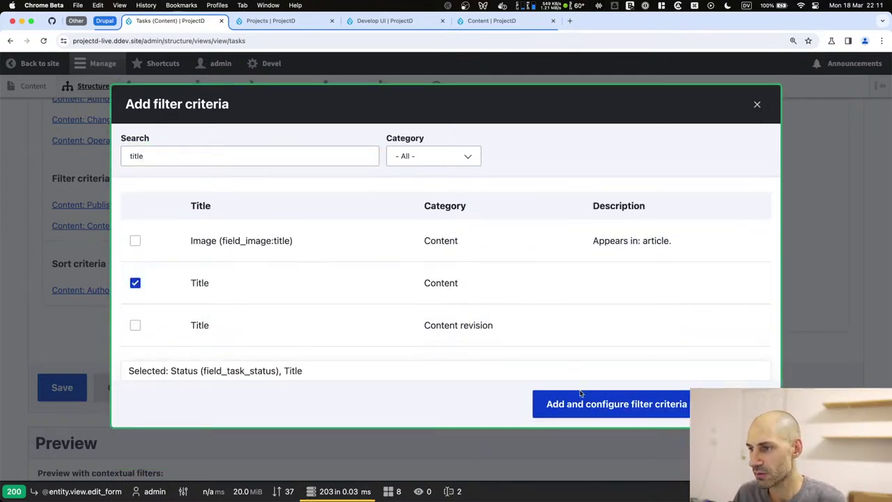
pyautogui.click(579, 392)
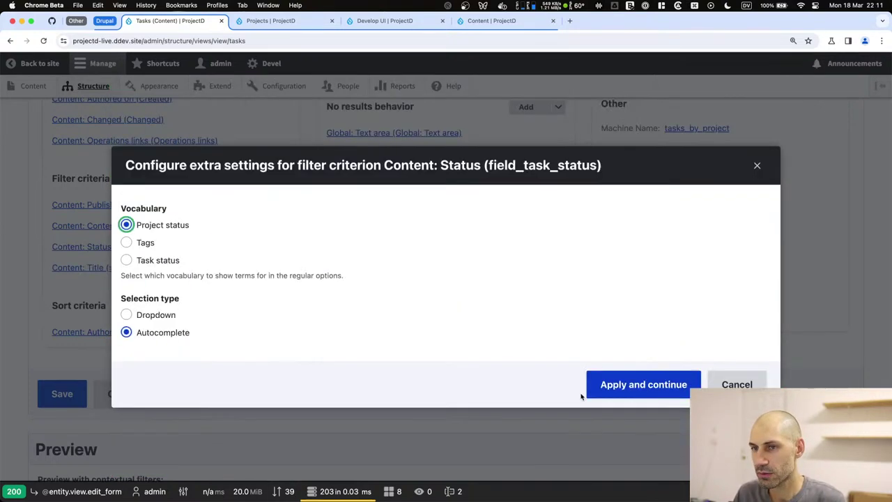
# Expose the Status filter as a Task status dropdown, relabelling it 'S'.
pyautogui.click(150, 260)
pyautogui.click(163, 315)
pyautogui.click(644, 384)
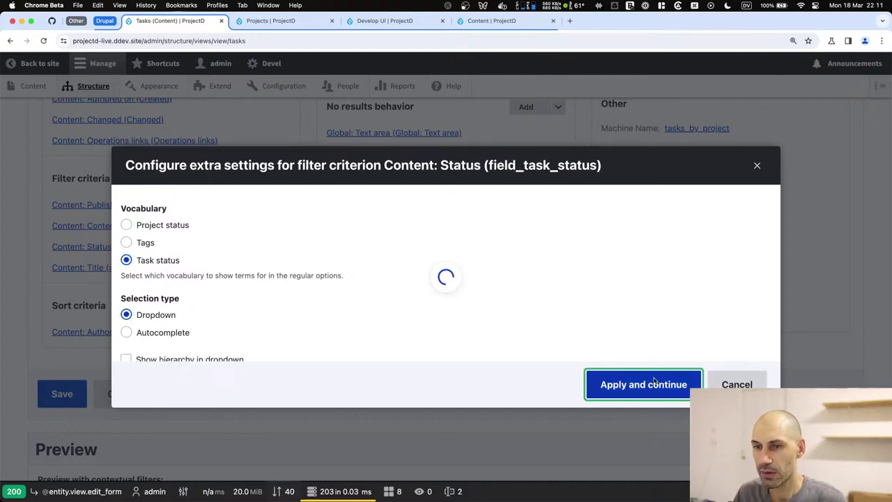
pyautogui.click(173, 179)
pyautogui.click(230, 310)
pyautogui.press('super+a')
pyautogui.write('S')
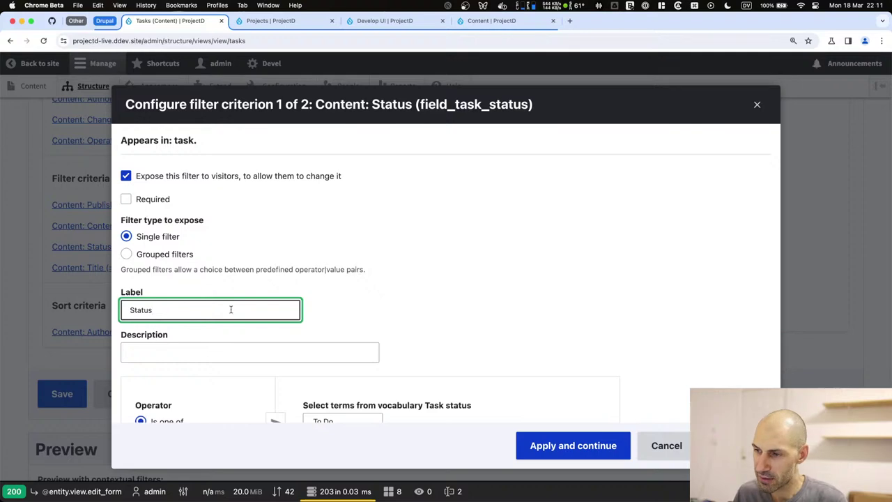
# Expose the Title filter with the Contains operator and apply it.
pyautogui.click(573, 445)
pyautogui.click(126, 203)
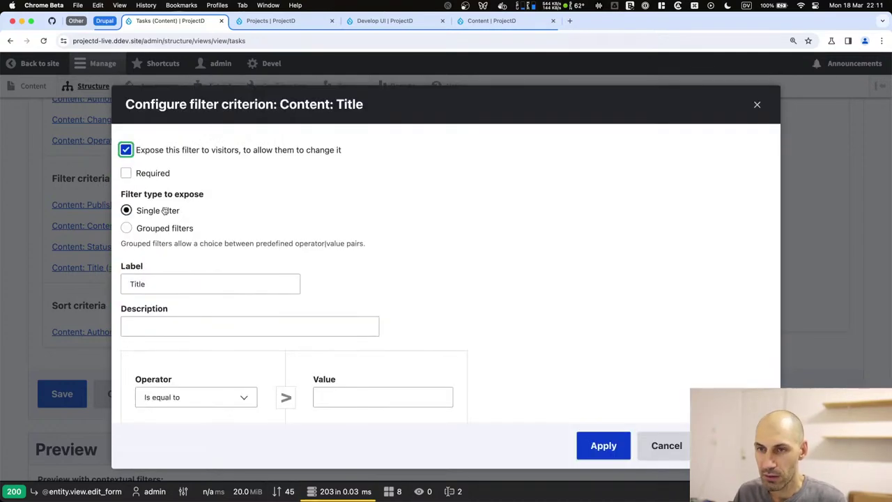
pyautogui.click(213, 396)
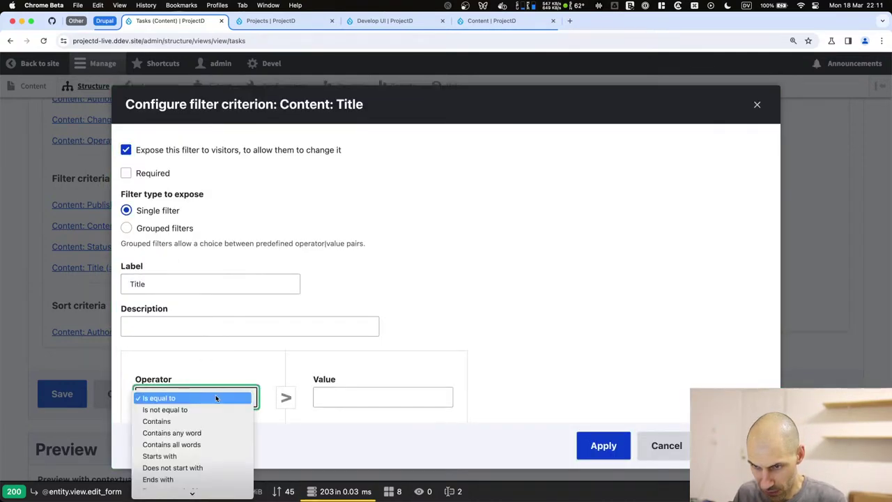
pyautogui.click(209, 422)
pyautogui.scroll(-5, 289, 364)
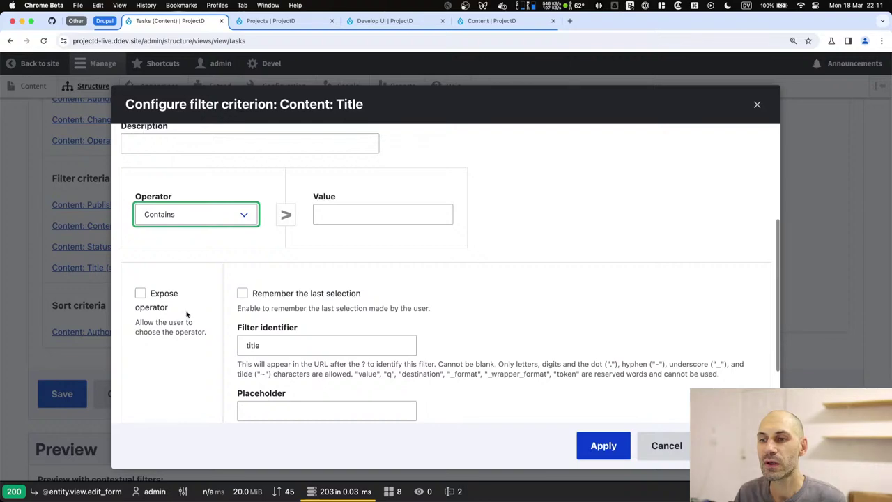
pyautogui.scroll(5, 257, 338)
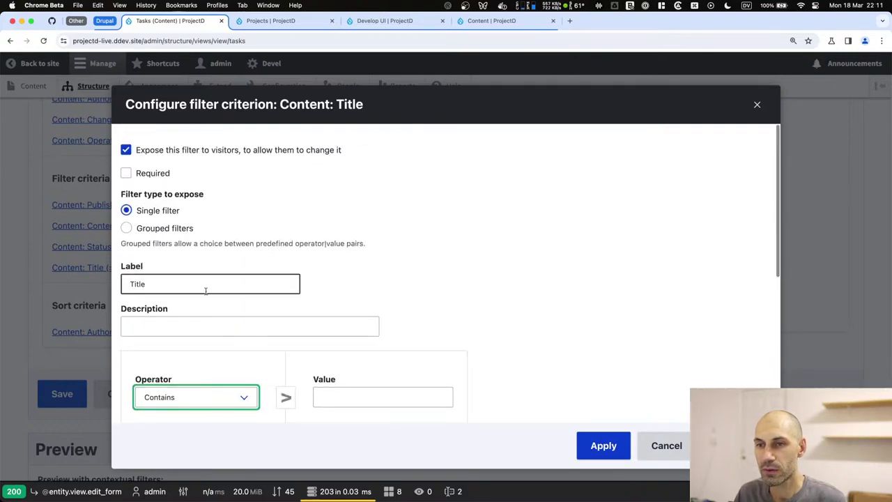
pyautogui.click(586, 448)
pyautogui.scroll(5, 255, 269)
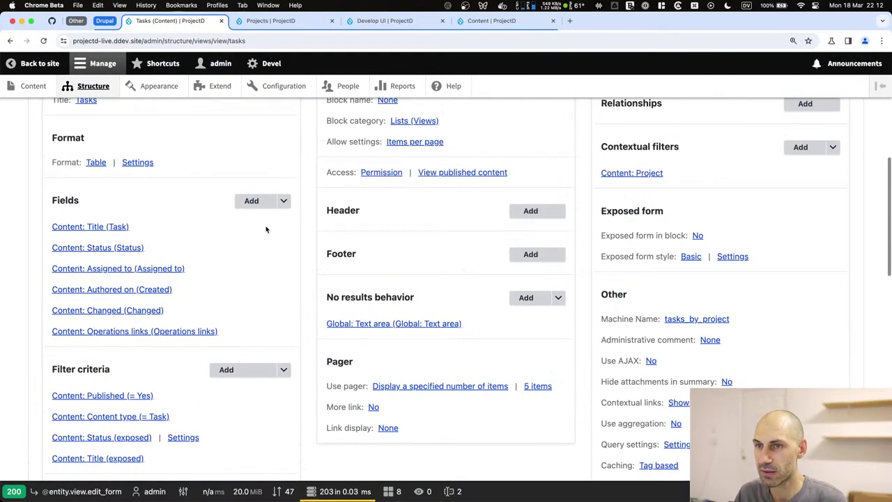
# Rearrange the filter criteria so Title comes before Status.
pyautogui.click(284, 369)
pyautogui.click(250, 386)
pyautogui.moveTo(249, 335); pyautogui.dragTo(251, 297)
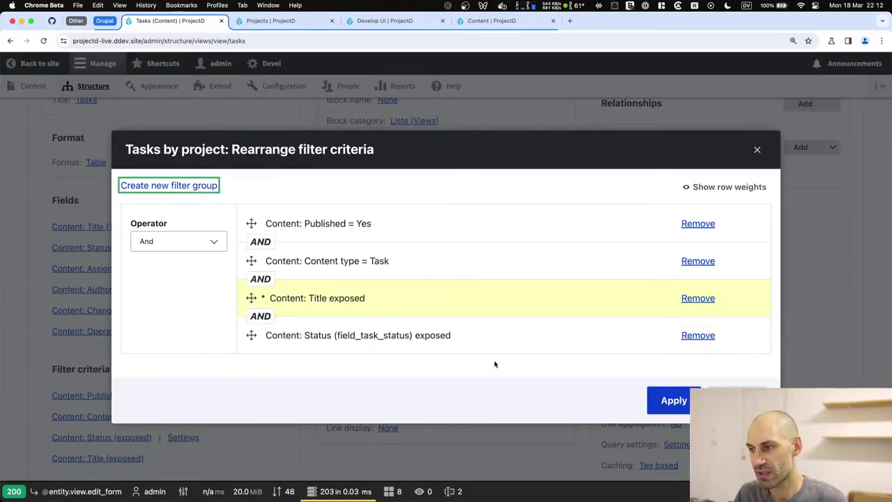
pyautogui.click(674, 400)
pyautogui.scroll(-5, 659, 275)
pyautogui.scroll(5, 658, 276)
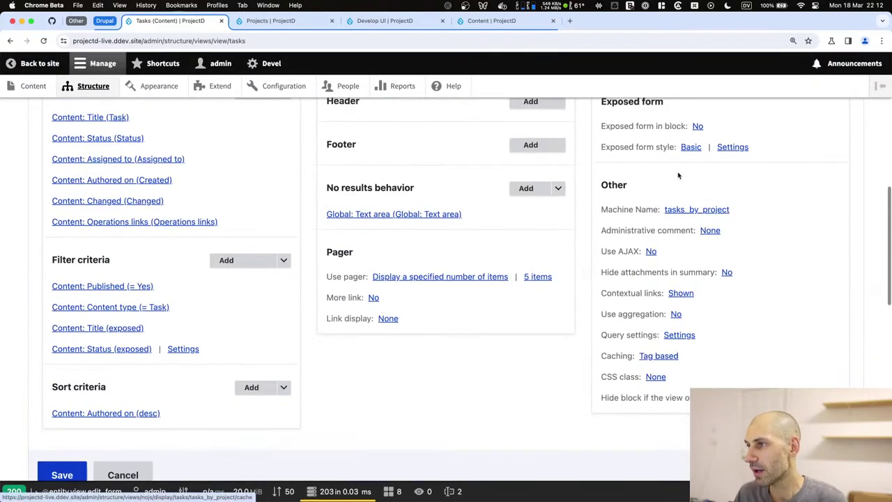
# Include a reset button in the exposed form settings and save the view.
pyautogui.click(733, 146)
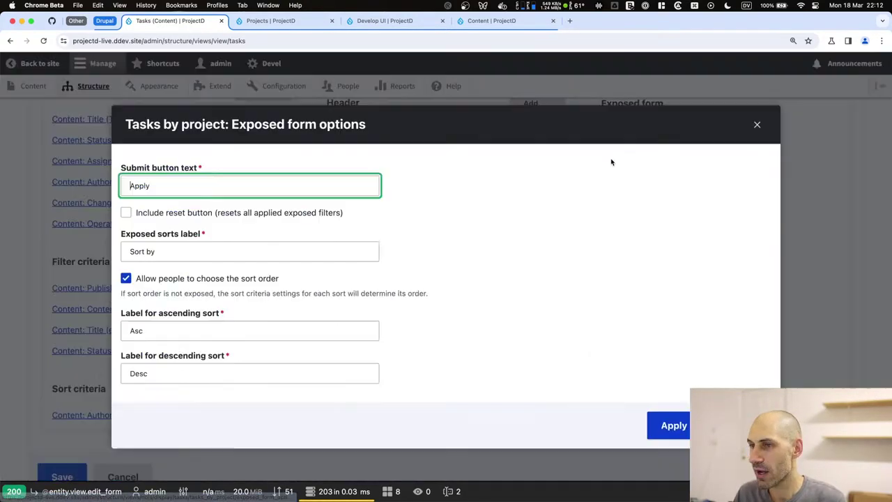
pyautogui.click(149, 216)
pyautogui.click(662, 424)
pyautogui.scroll(-3, 56, 349)
pyautogui.click(62, 345)
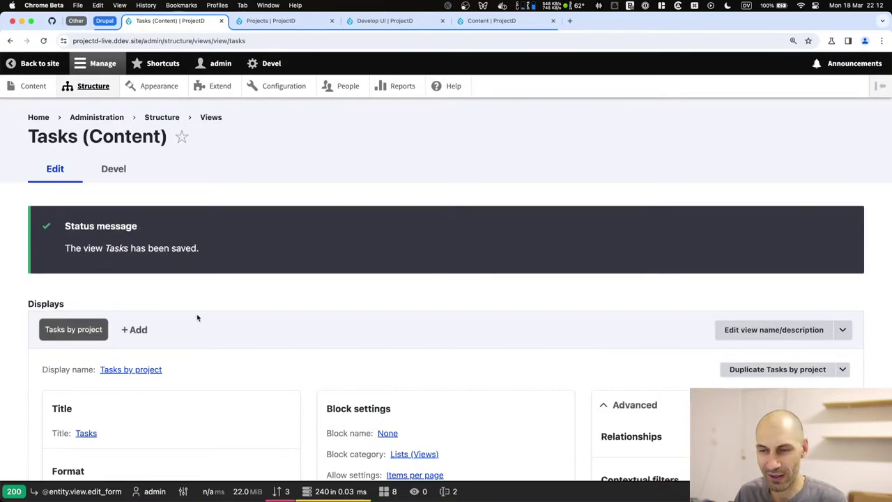
# Preview the view for project 1 filtered to To Do tasks.
pyautogui.scroll(-15, 136, 332)
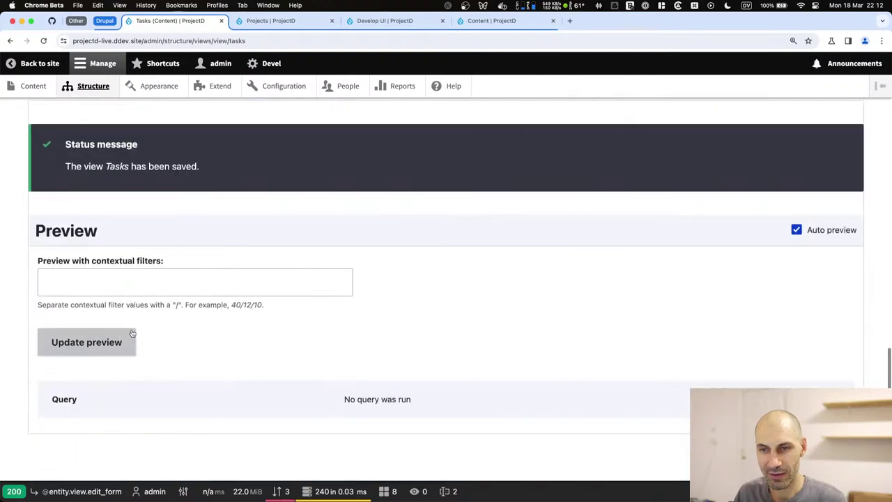
pyautogui.click(111, 282)
pyautogui.write('1')
pyautogui.scroll(-5, 101, 314)
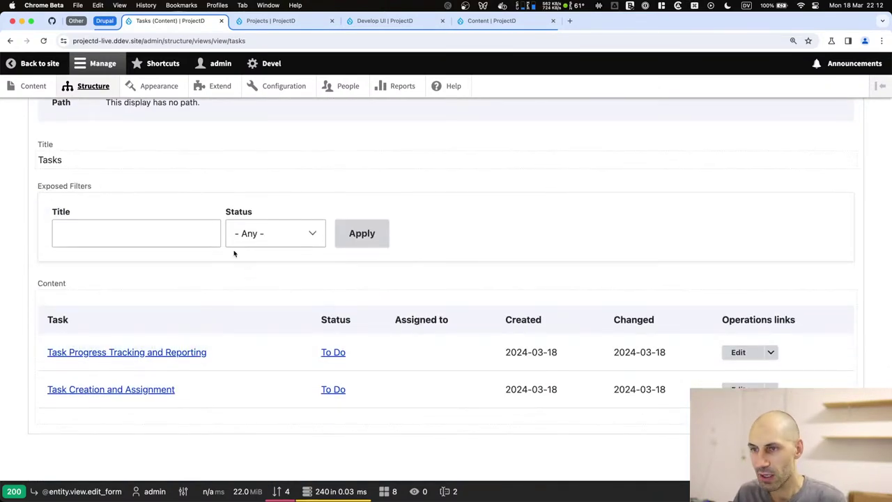
pyautogui.click(263, 233)
pyautogui.click(247, 249)
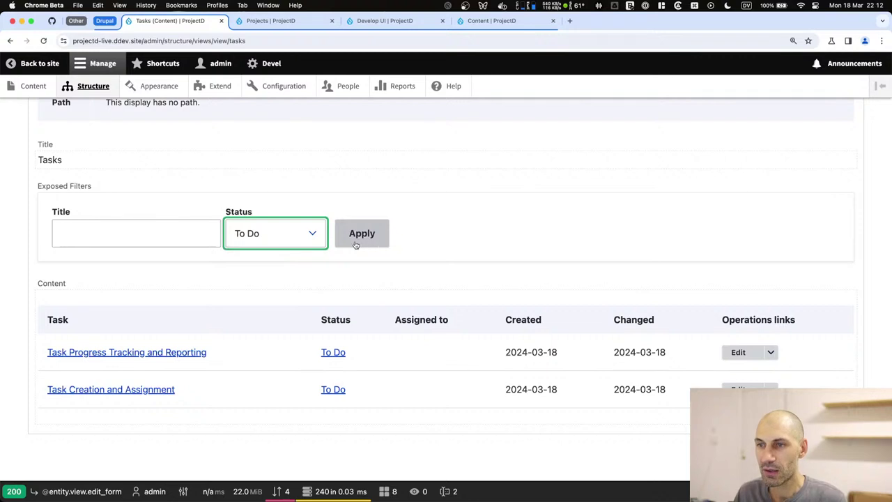
pyautogui.click(357, 242)
# Try the Ready for QA status, reset the preview filters, and save the view.
pyautogui.click(292, 275)
pyautogui.click(296, 301)
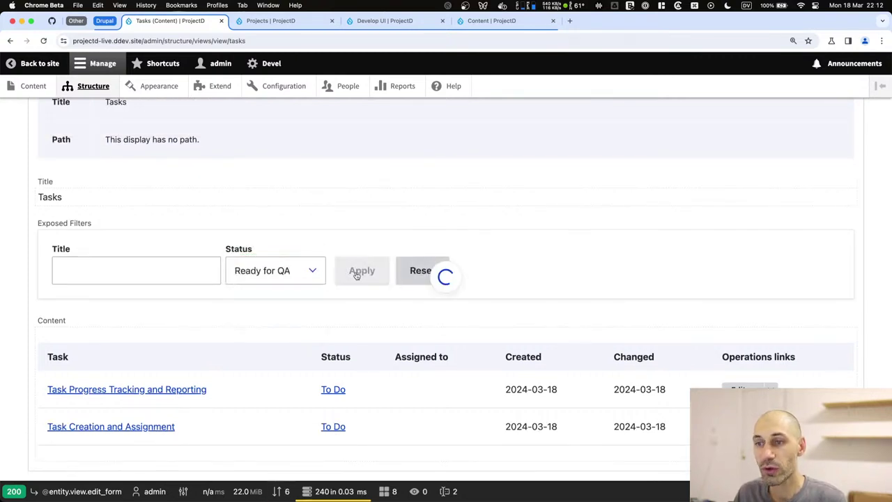
pyautogui.moveTo(81, 417); pyautogui.dragTo(32, 418)
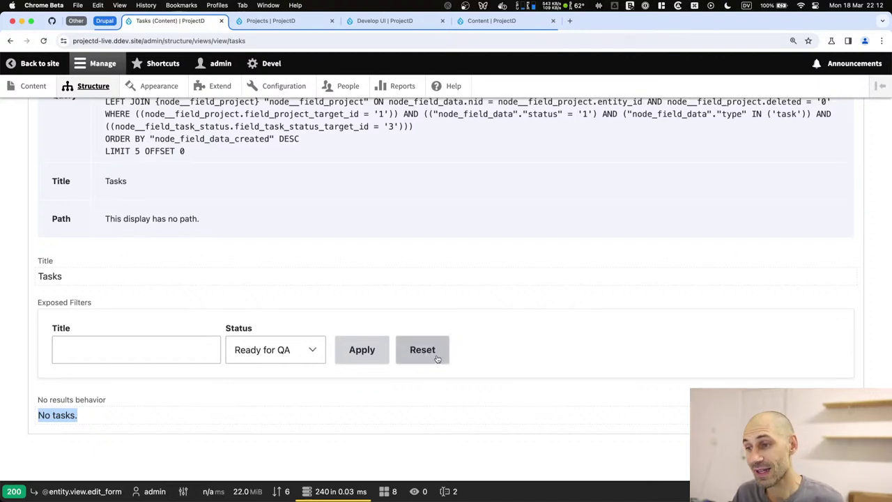
pyautogui.click(423, 350)
pyautogui.press('Tab')
pyautogui.press('Tab')
pyautogui.press('Tab')
pyautogui.press('Tab')
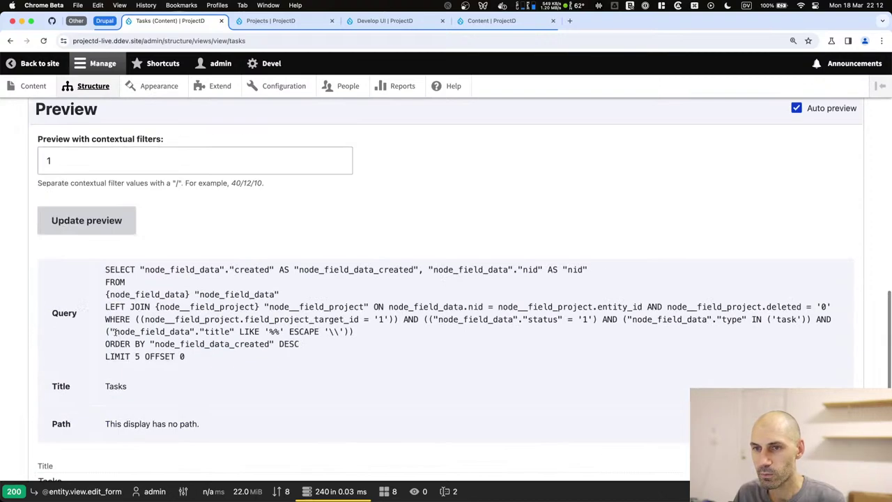
pyautogui.scroll(6, 84, 208)
pyautogui.scroll(-3, 70, 339)
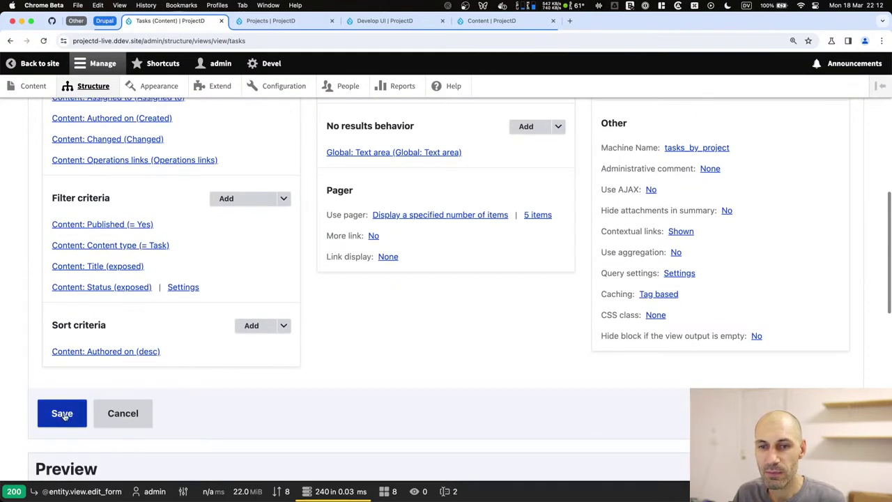
pyautogui.click(62, 411)
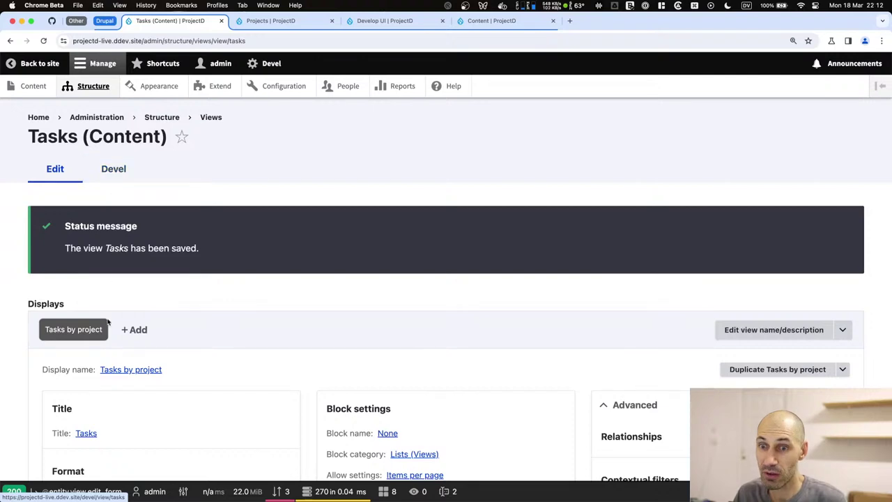
pyautogui.scroll(-3, 114, 279)
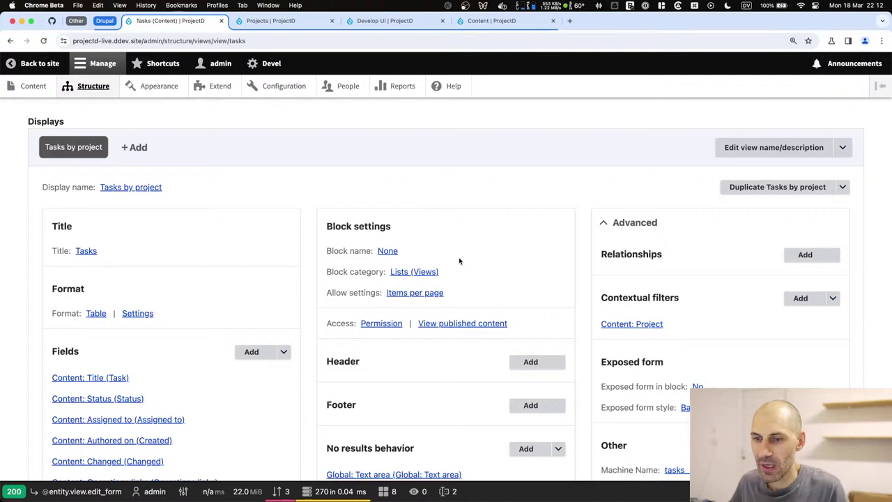
# File a new GitHub issue titled 'Add comments to Tasks'.
pyautogui.click(46, 21)
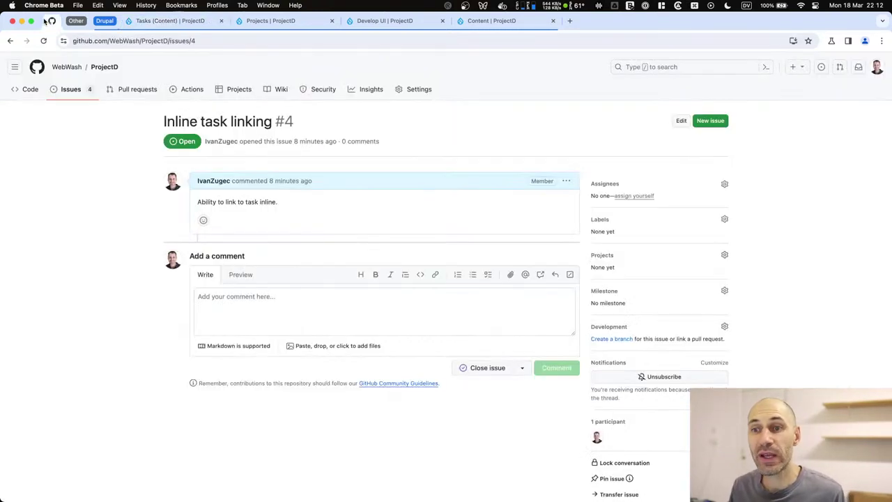
pyautogui.click(710, 122)
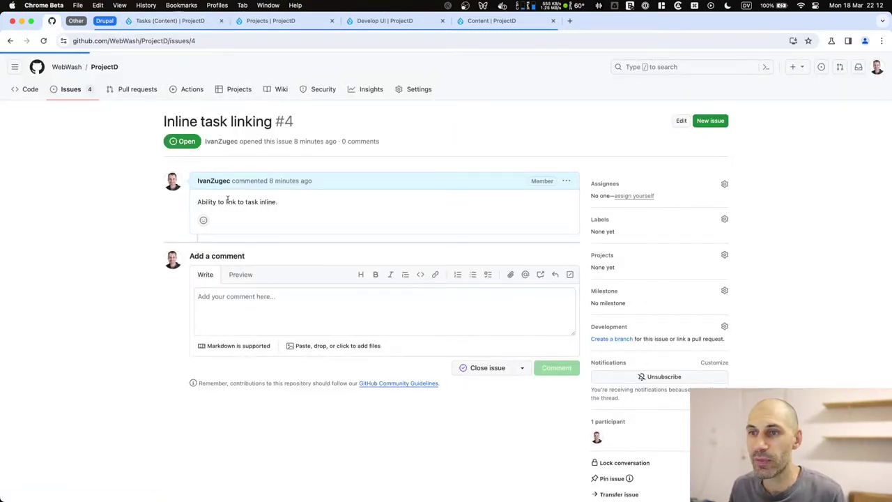
pyautogui.write('Add ')
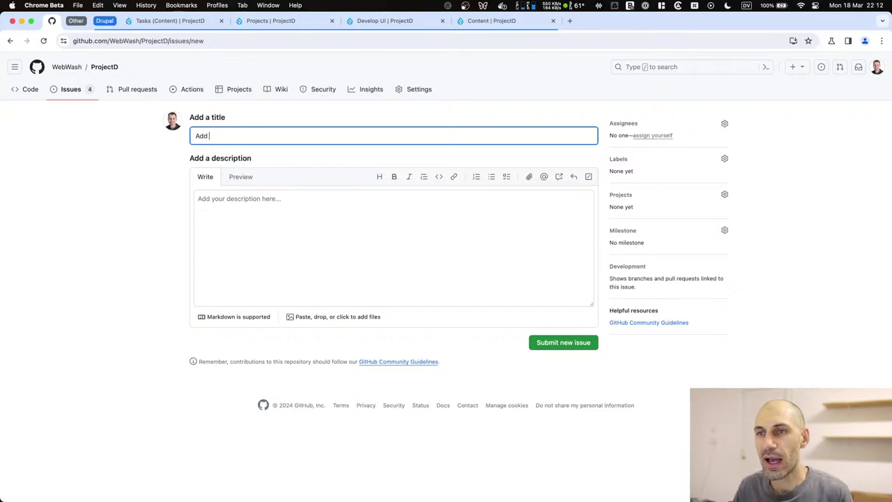
pyautogui.write('comments to Tasks')
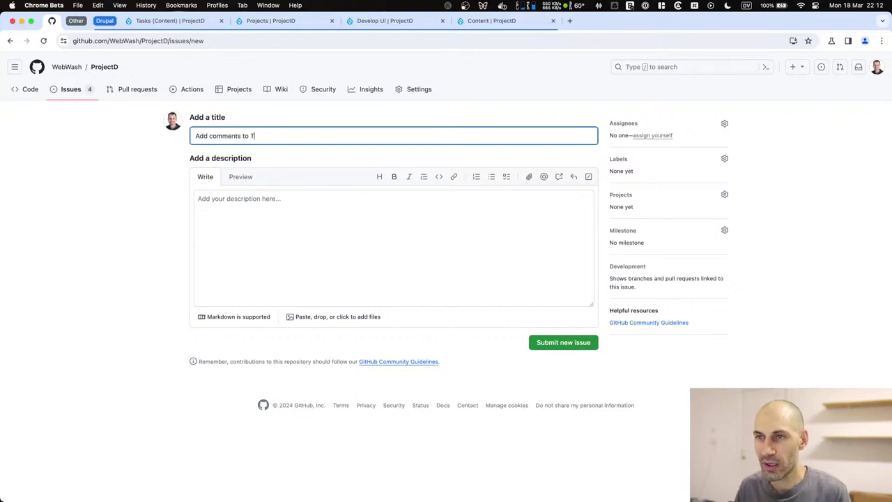
pyautogui.click(558, 347)
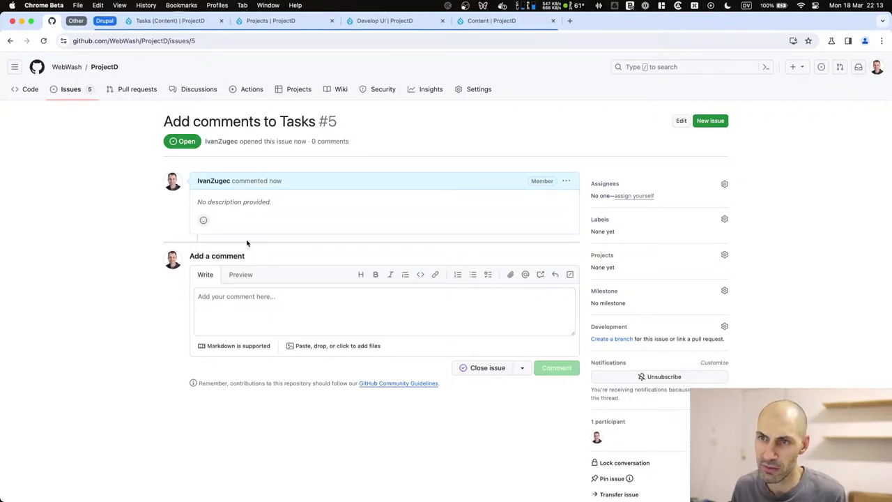
# Browse the ProjectD issues and Projects pages, looking over the project templates.
pyautogui.click(72, 89)
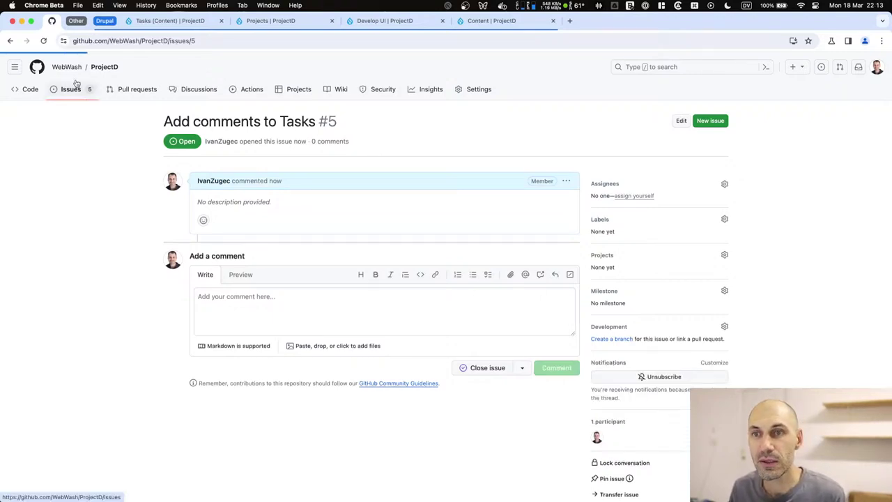
pyautogui.click(301, 91)
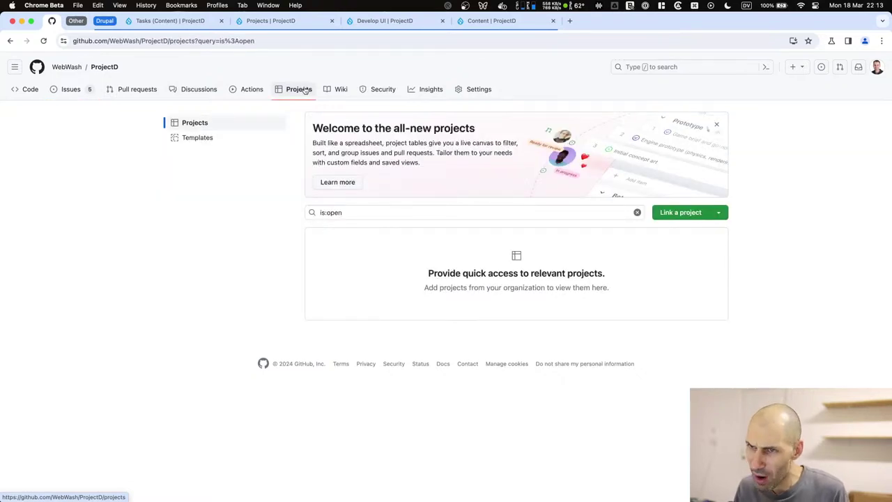
pyautogui.click(233, 143)
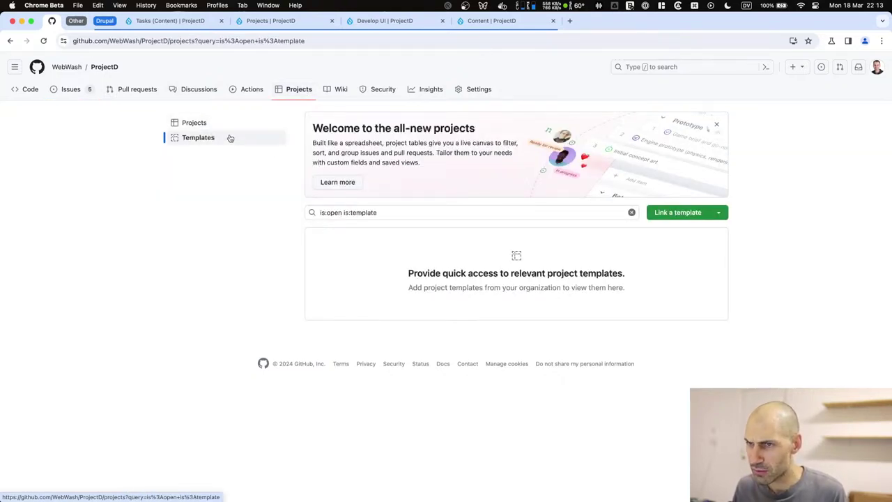
pyautogui.click(718, 212)
pyautogui.press('Escape')
pyautogui.click(211, 127)
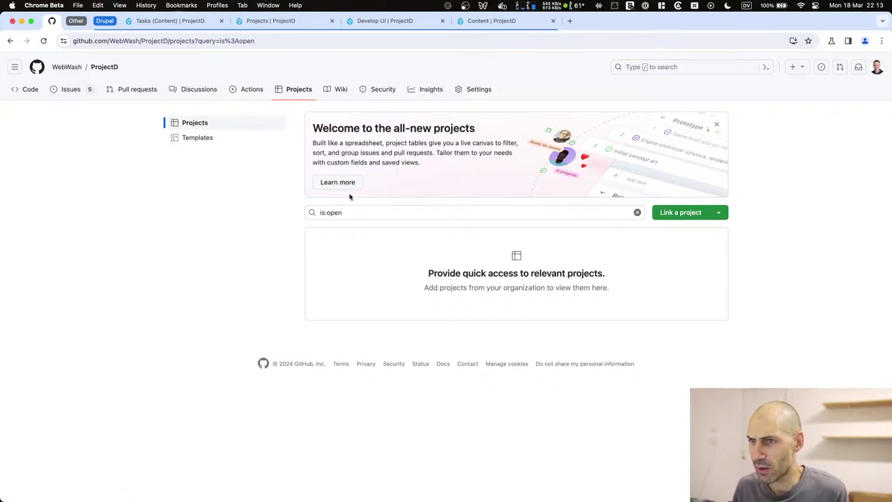
pyautogui.moveTo(313, 143)
pyautogui.mouseDown()
pyautogui.moveTo(503, 143)
pyautogui.moveTo(432, 161)
pyautogui.moveTo(317, 128)
pyautogui.mouseUp()
pyautogui.click(445, 167)
pyautogui.click(345, 131)
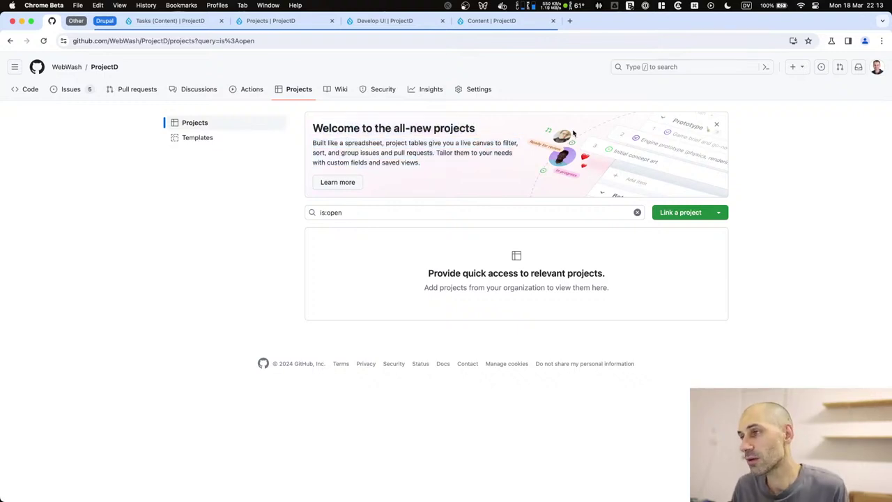
# Check the issue list's project and label filters, then return to the Drupal Tasks view.
pyautogui.click(67, 89)
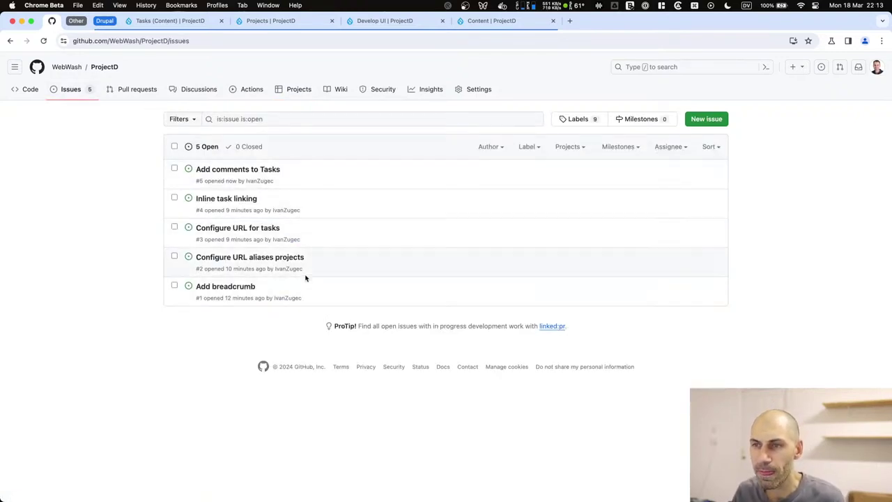
pyautogui.click(568, 146)
pyautogui.click(545, 146)
pyautogui.click(528, 147)
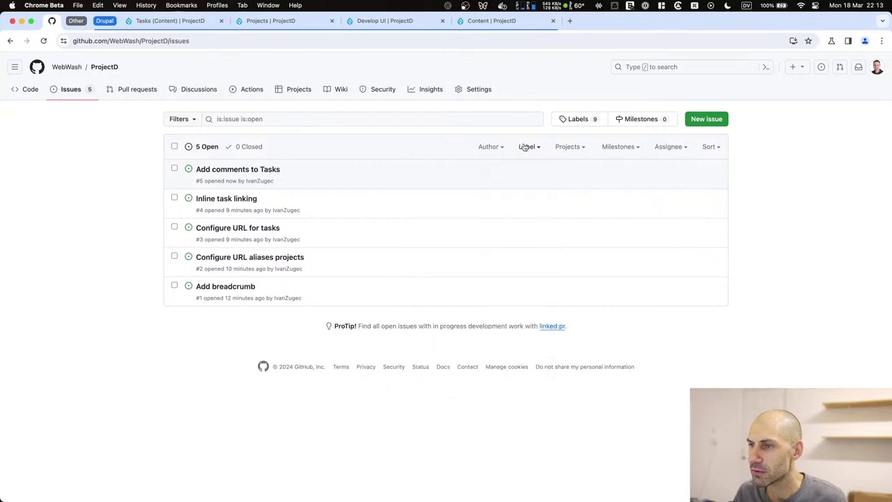
pyautogui.scroll(-1, 477, 298)
pyautogui.scroll(-2, 478, 301)
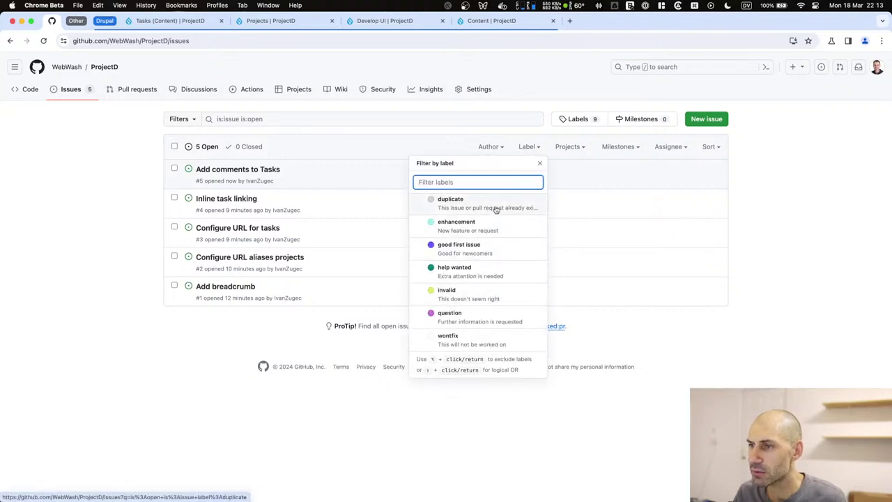
pyautogui.click(799, 225)
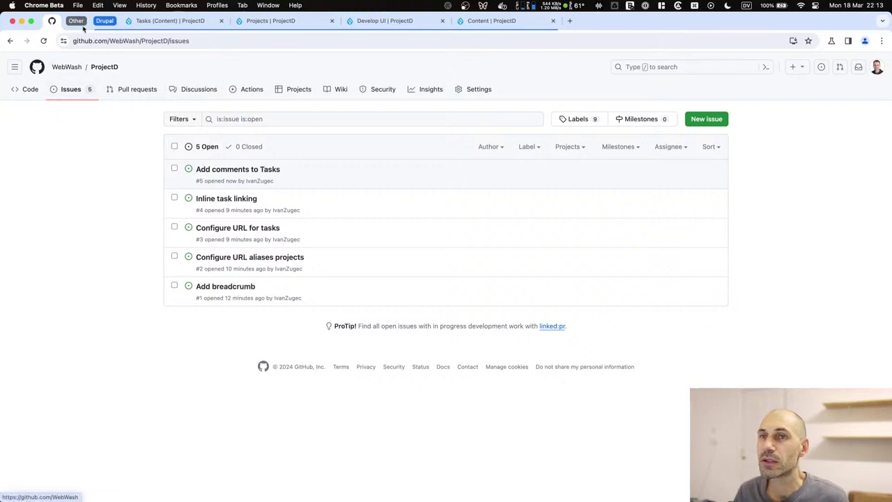
pyautogui.click(132, 23)
pyautogui.scroll(-3, 269, 249)
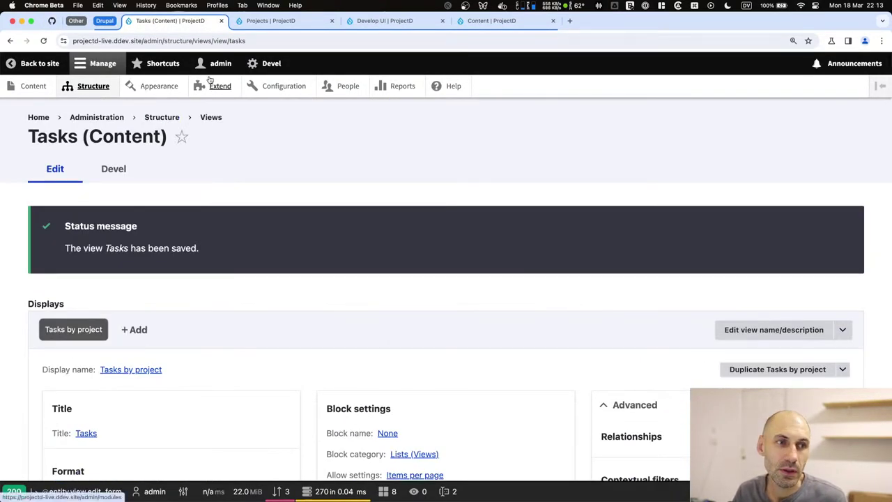
pyautogui.click(332, 21)
pyautogui.click(332, 21)
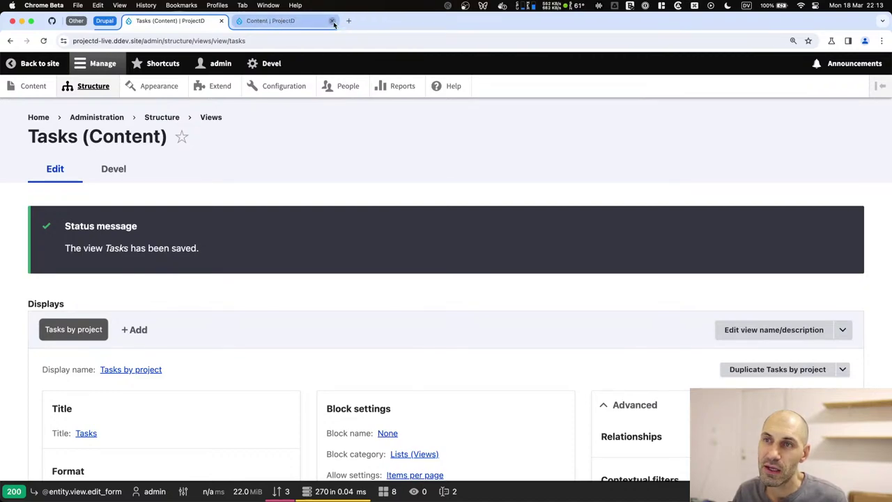
pyautogui.scroll(-3, 210, 276)
pyautogui.scroll(-5, 210, 276)
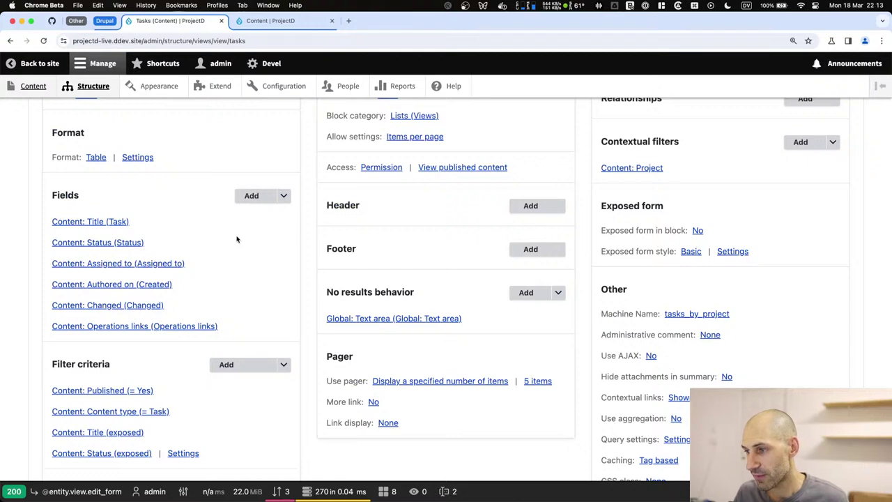
pyautogui.scroll(-2, 237, 239)
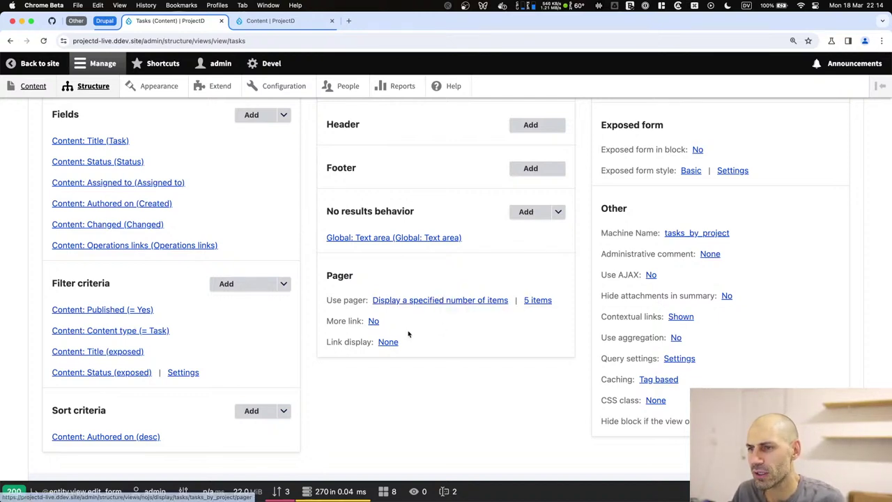
# Set the pager to display 20 items.
pyautogui.click(528, 300)
pyautogui.doubleClick(167, 244)
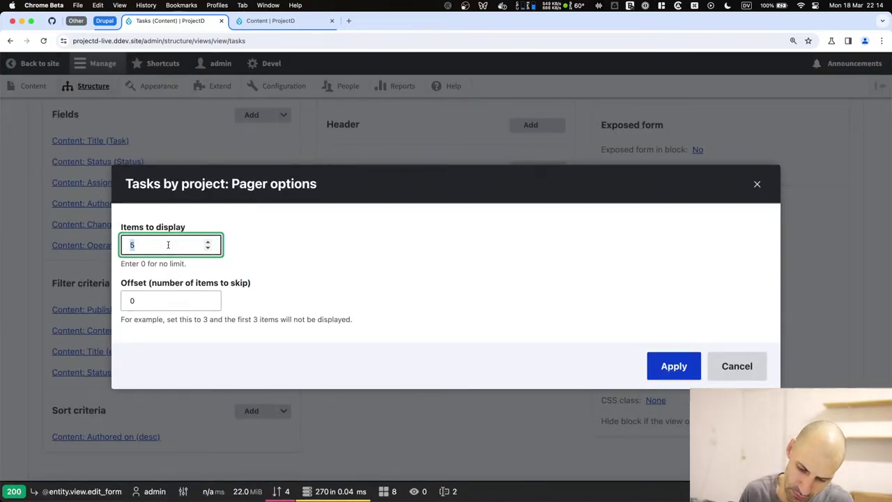
pyautogui.write('20')
pyautogui.click(691, 378)
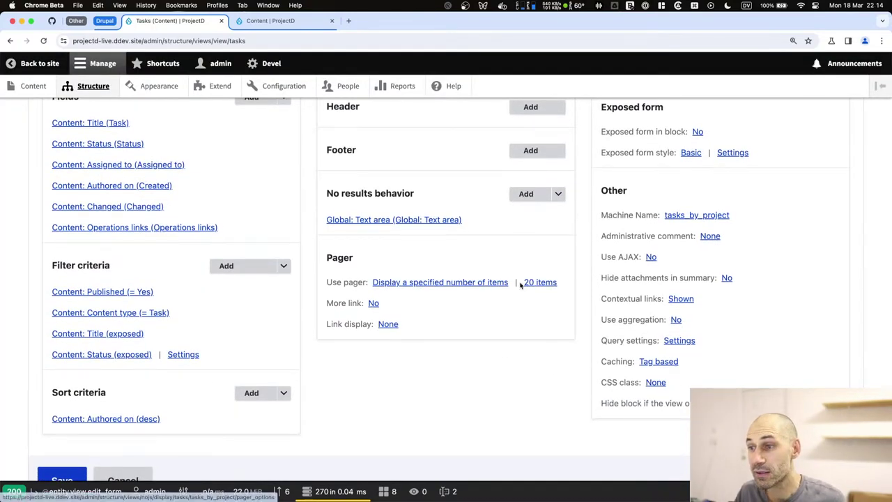
# Switch to a mini pager and allow visitors to display all items.
pyautogui.click(488, 282)
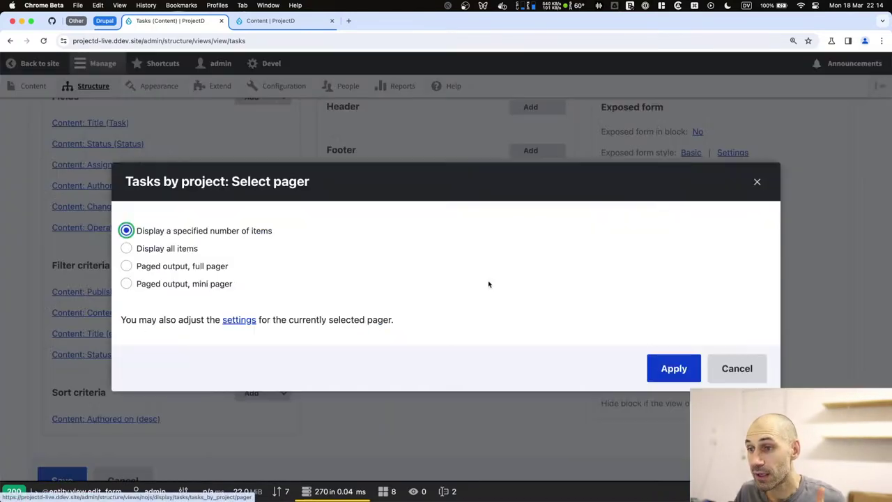
pyautogui.click(184, 267)
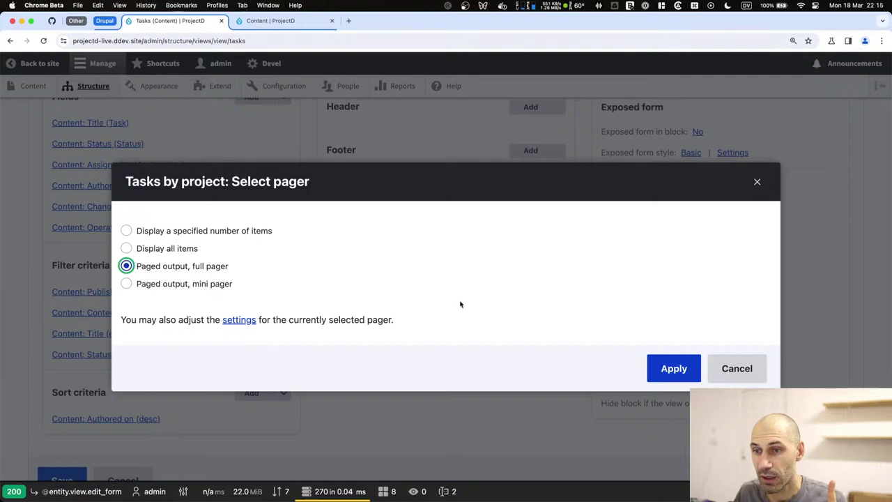
pyautogui.click(221, 285)
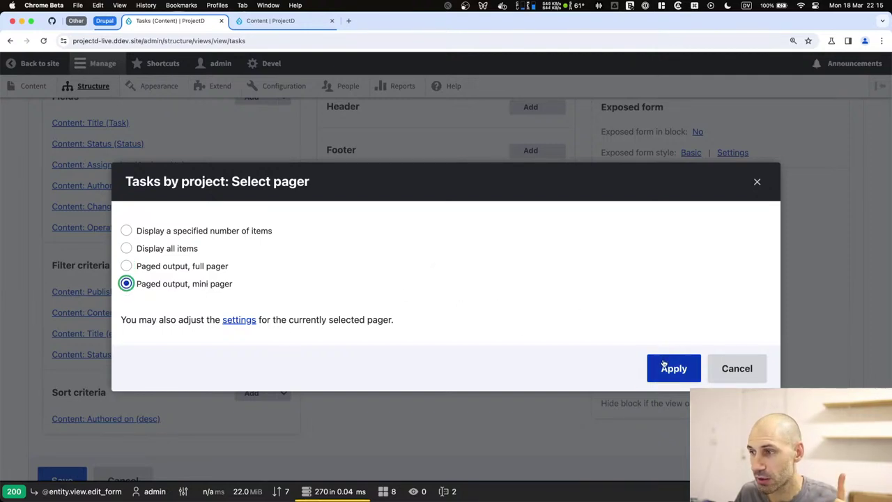
pyautogui.click(665, 365)
pyautogui.scroll(-5, 326, 314)
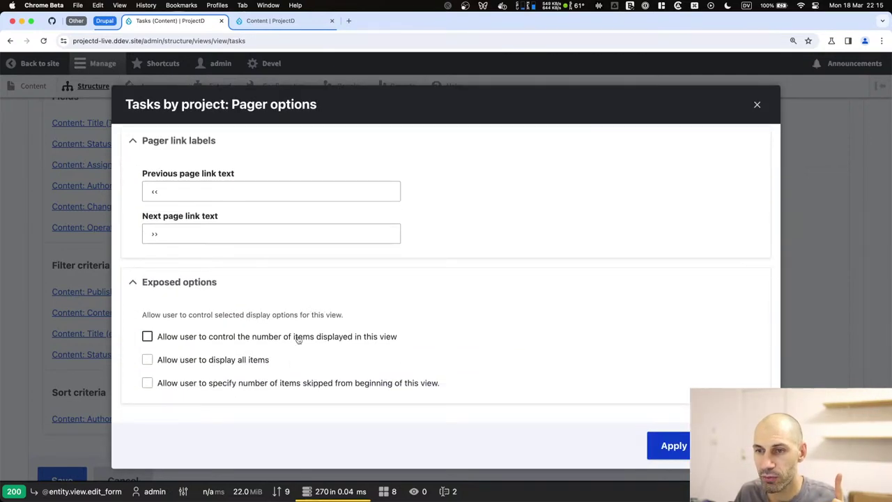
pyautogui.click(241, 361)
pyautogui.scroll(-2, 257, 365)
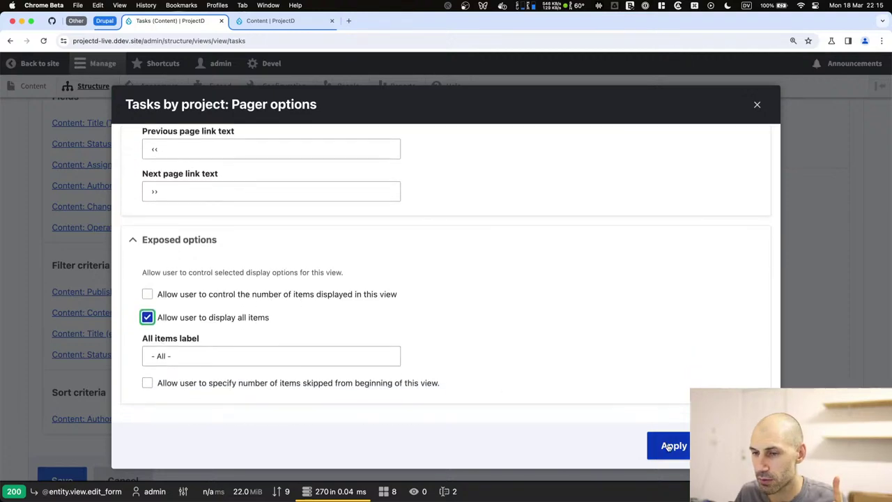
pyautogui.click(671, 446)
# Preview the view for project 1, save it, and go to the content list.
pyautogui.scroll(-5, 209, 404)
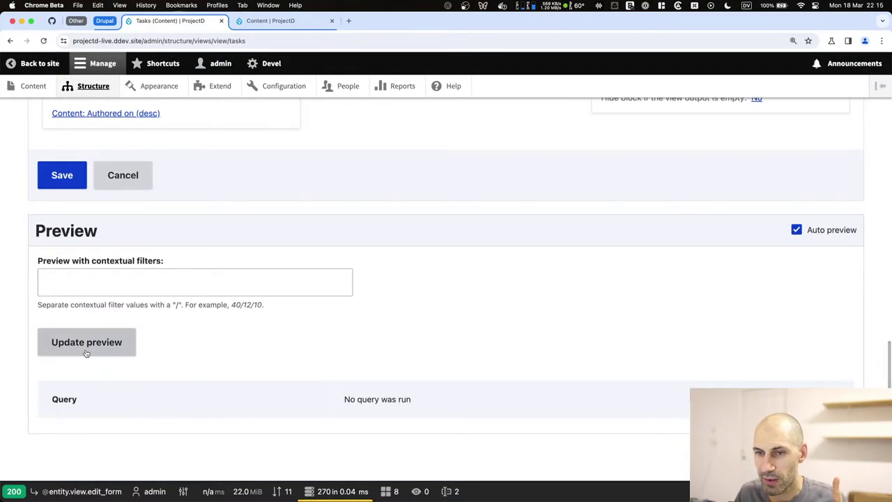
pyautogui.click(80, 281)
pyautogui.write('1')
pyautogui.click(80, 342)
pyautogui.scroll(-10, 186, 370)
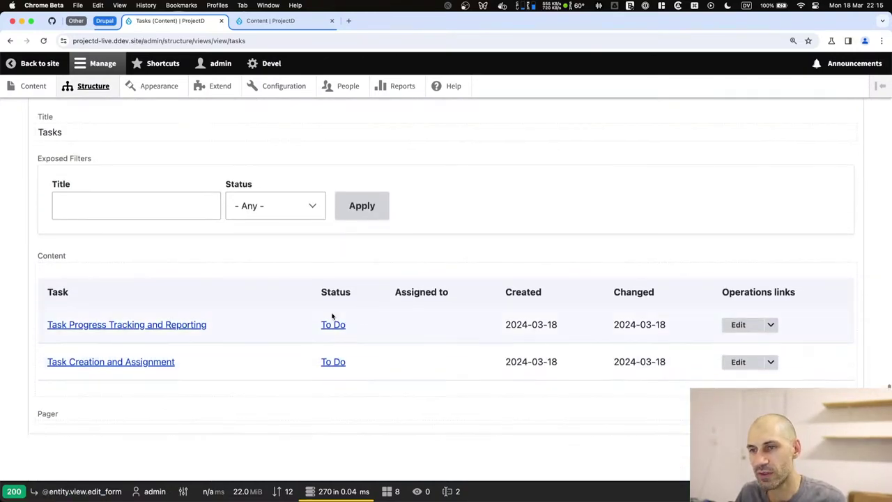
pyautogui.scroll(10, 244, 314)
pyautogui.click(70, 317)
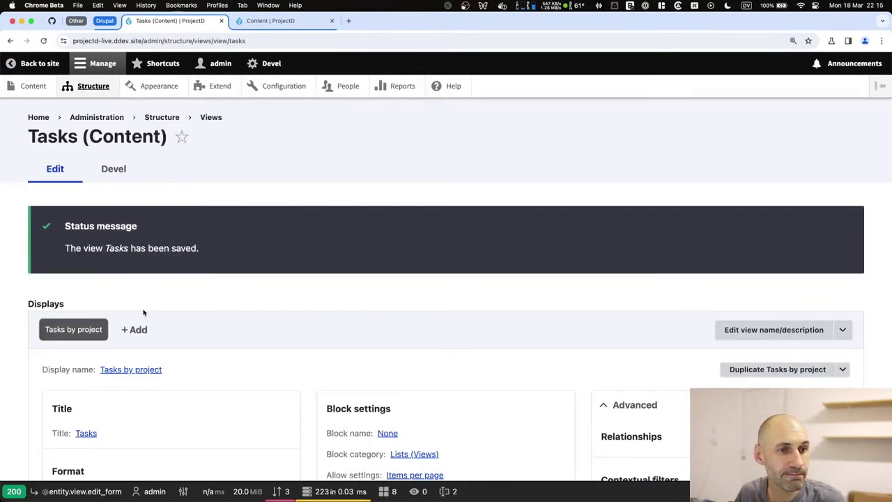
pyautogui.click(290, 23)
pyautogui.scroll(-5, 281, 140)
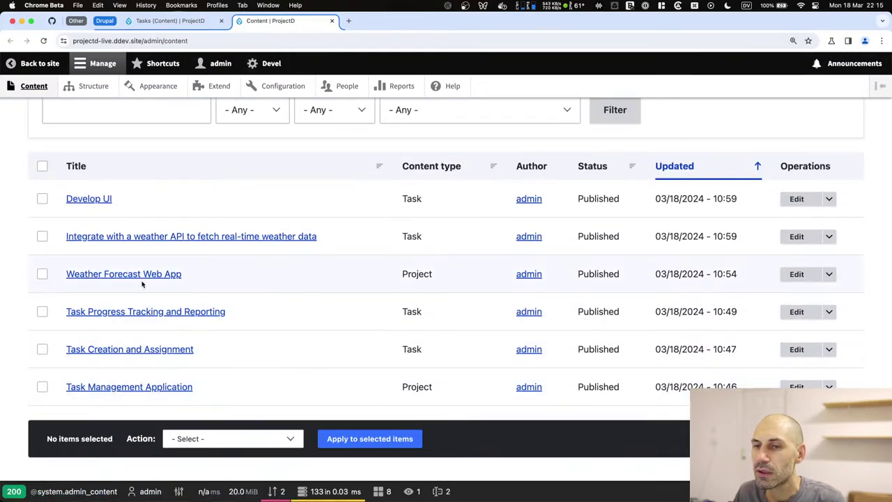
# Open the Weather Forecast Web App project page and review its description and In Progress status.
pyautogui.click(143, 274)
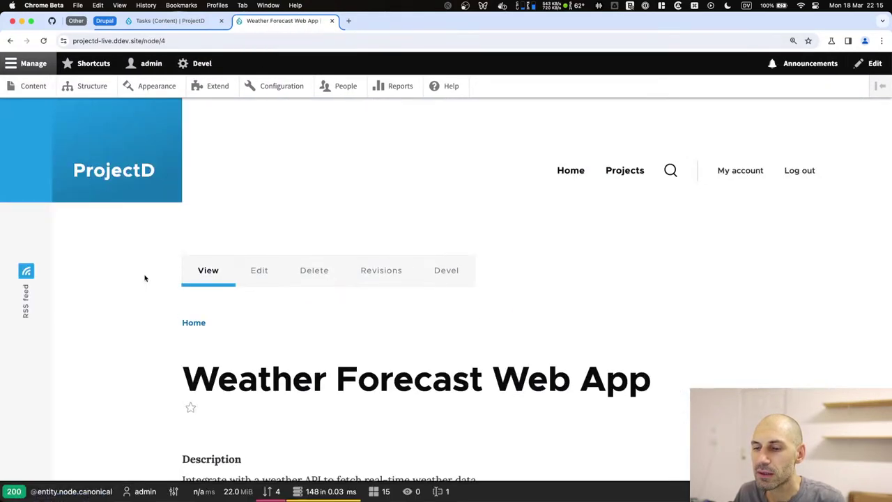
pyautogui.scroll(-5, 209, 276)
pyautogui.scroll(2, 254, 237)
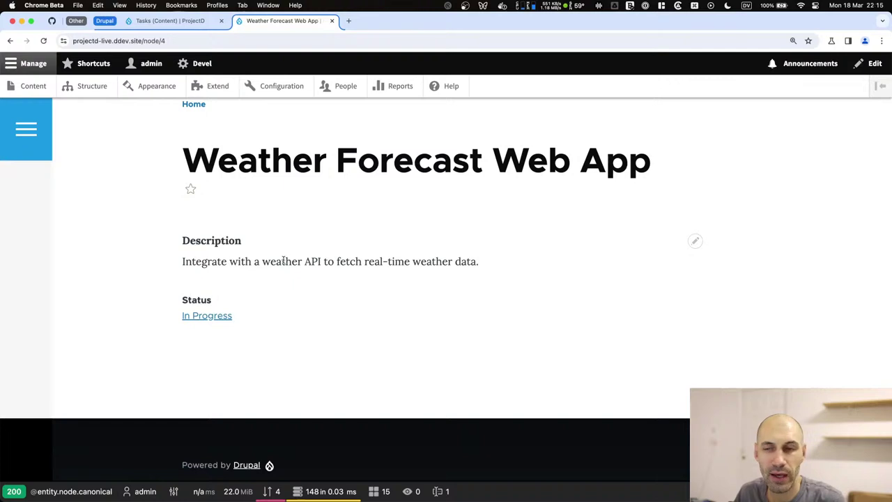
pyautogui.scroll(5, 278, 254)
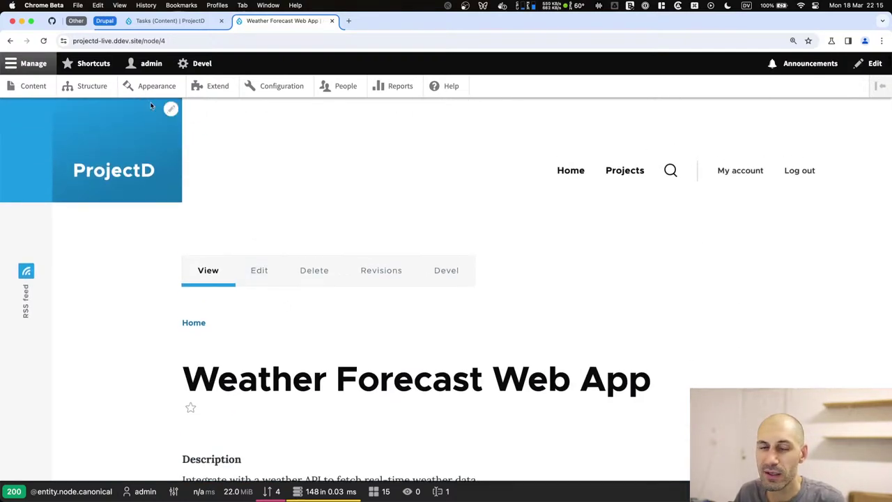
# Filter the Extend list by 'layout' and install Layout Builder together with Layout Discovery.
pyautogui.click(219, 87)
pyautogui.click(114, 421)
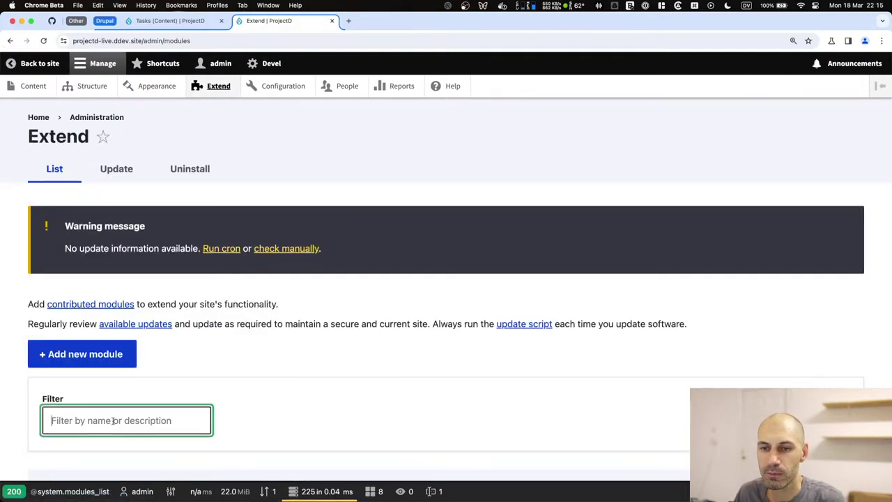
pyautogui.write('layou')
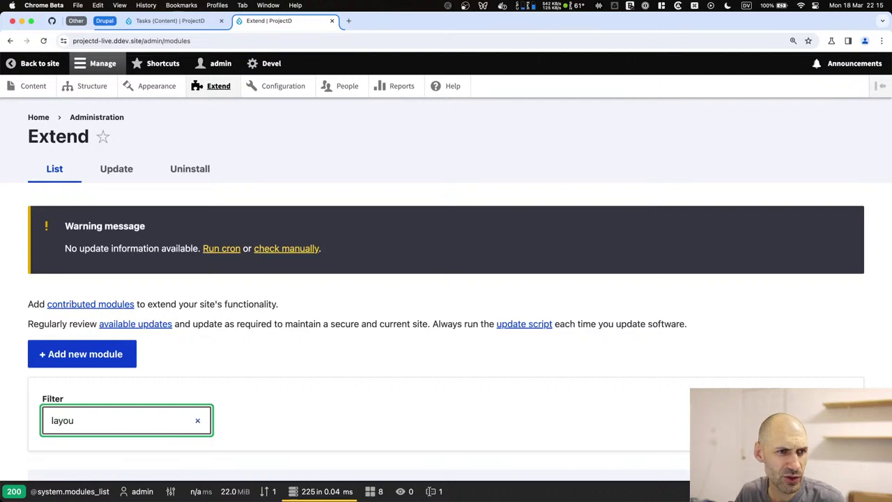
pyautogui.press('BackSpace')
pyautogui.press('BackSpace')
pyautogui.press('BackSpace')
pyautogui.press('BackSpace')
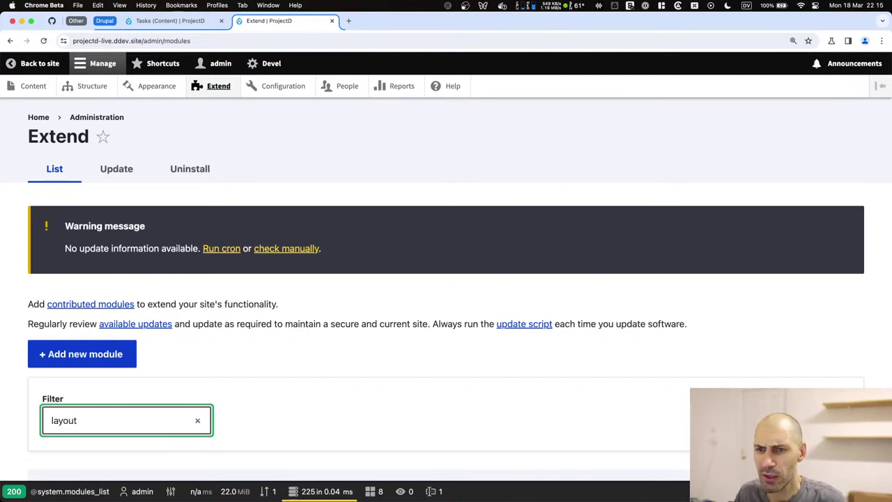
pyautogui.scroll(-5, 133, 358)
pyautogui.click(98, 253)
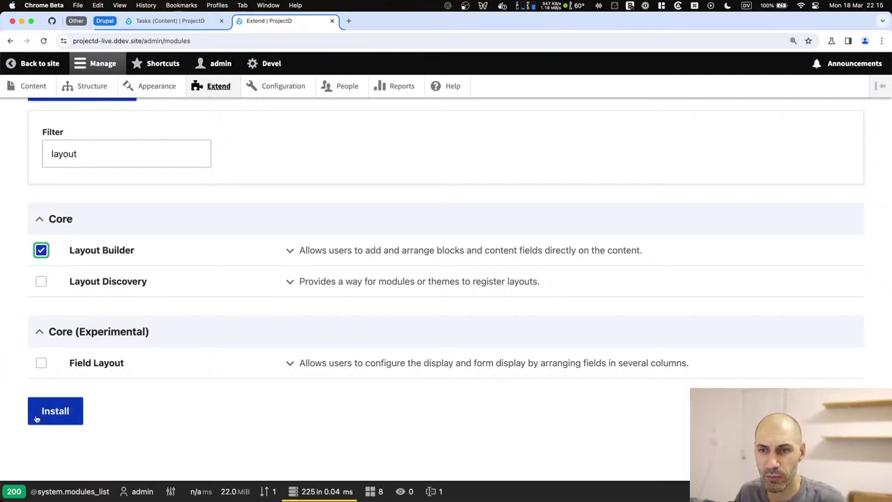
pyautogui.click(39, 412)
pyautogui.click(89, 238)
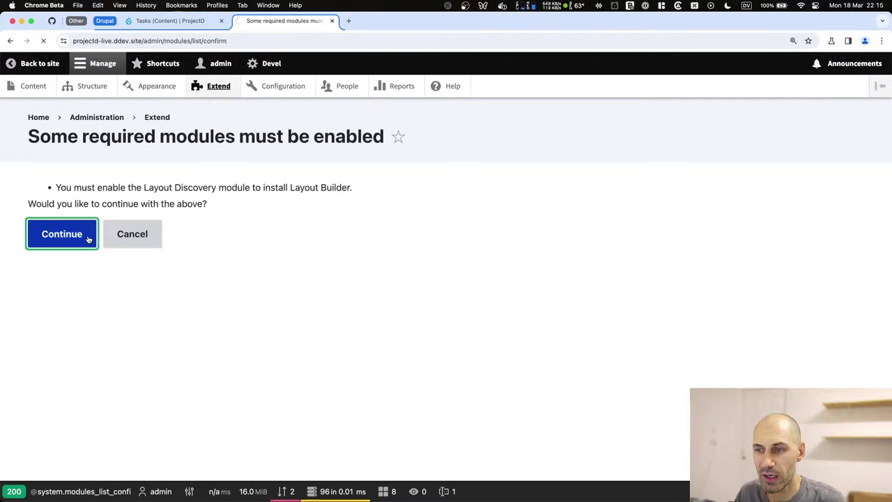
pyautogui.scroll(-3, 130, 276)
pyautogui.scroll(3, 134, 230)
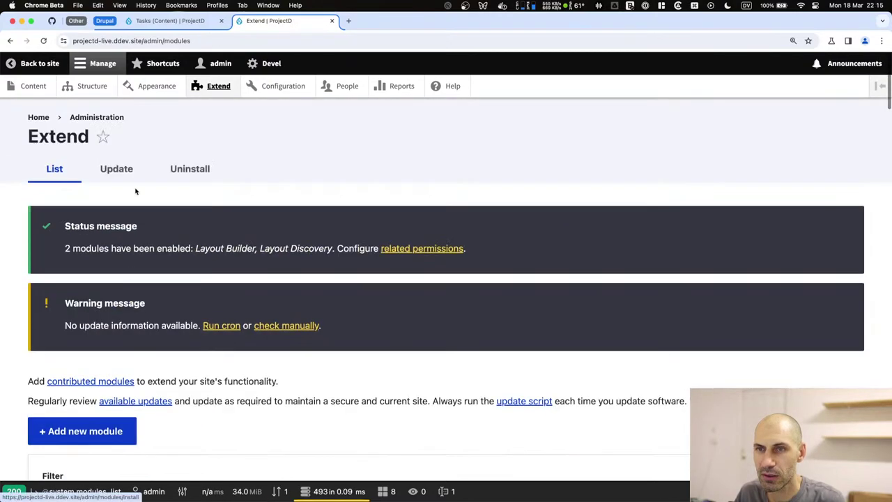
# Navigate to the Project content type's Manage display settings, briefly inspecting it in Devel.
pyautogui.click(89, 86)
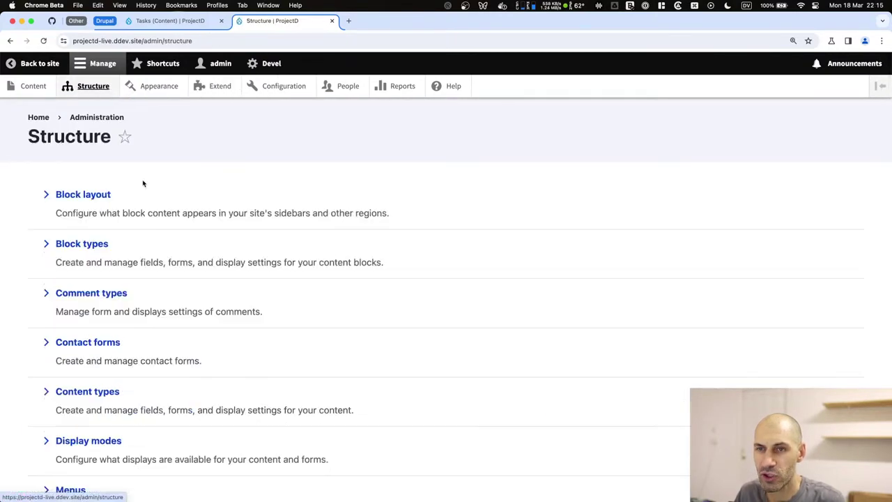
pyautogui.scroll(-5, 123, 362)
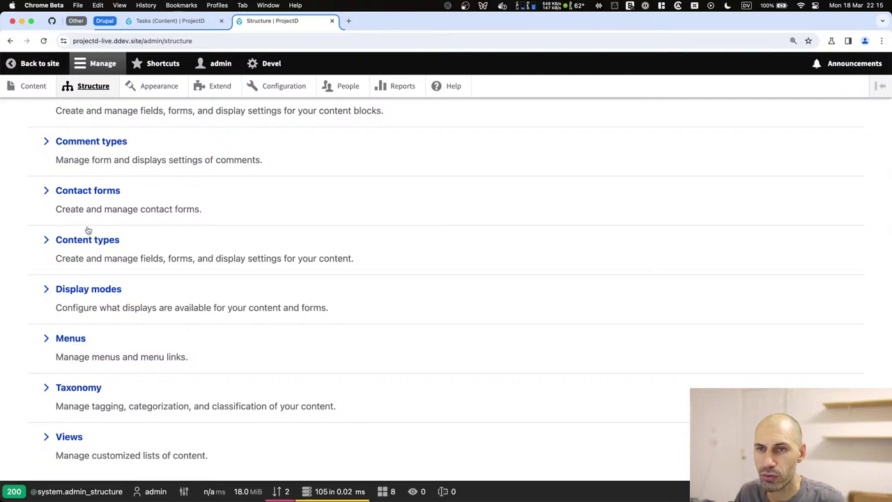
pyautogui.scroll(5, 93, 181)
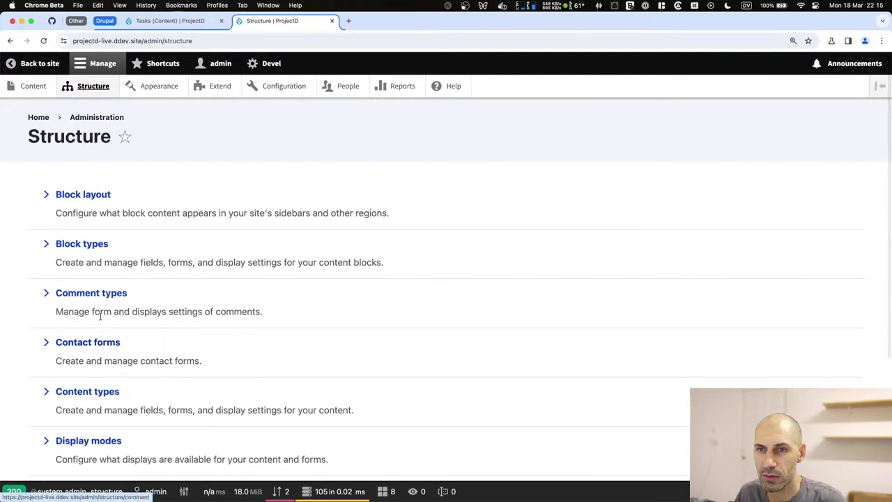
pyautogui.click(87, 392)
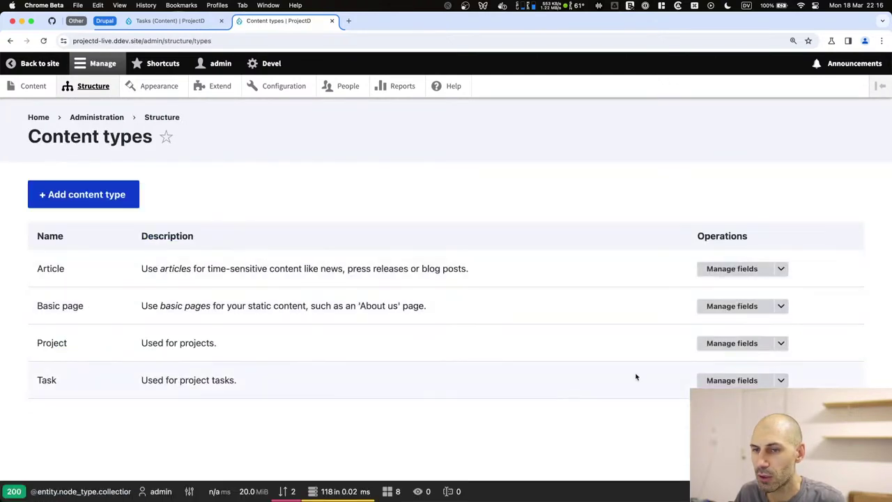
pyautogui.click(737, 341)
pyautogui.click(392, 175)
pyautogui.click(575, 165)
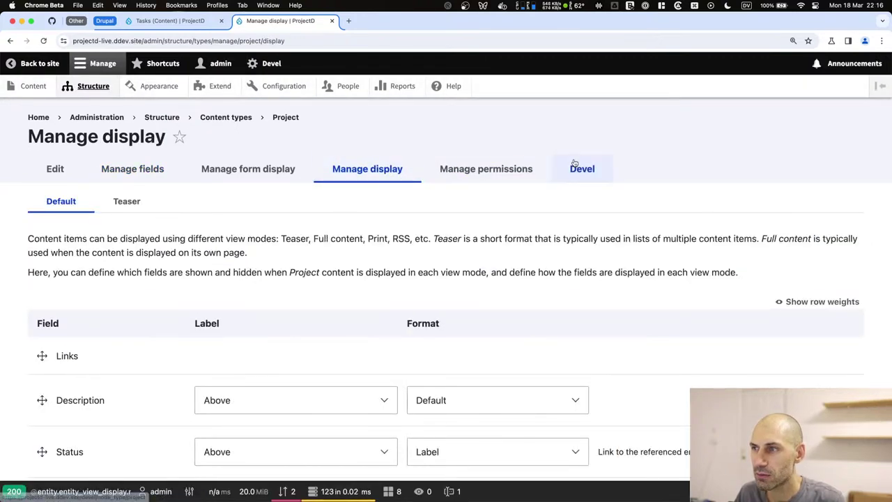
pyautogui.scroll(-1, 108, 287)
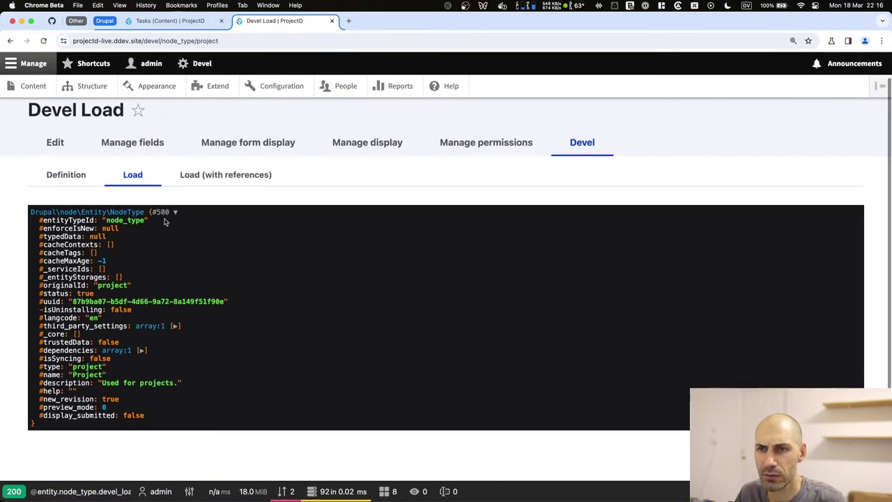
pyautogui.click(388, 144)
pyautogui.scroll(-5, 67, 334)
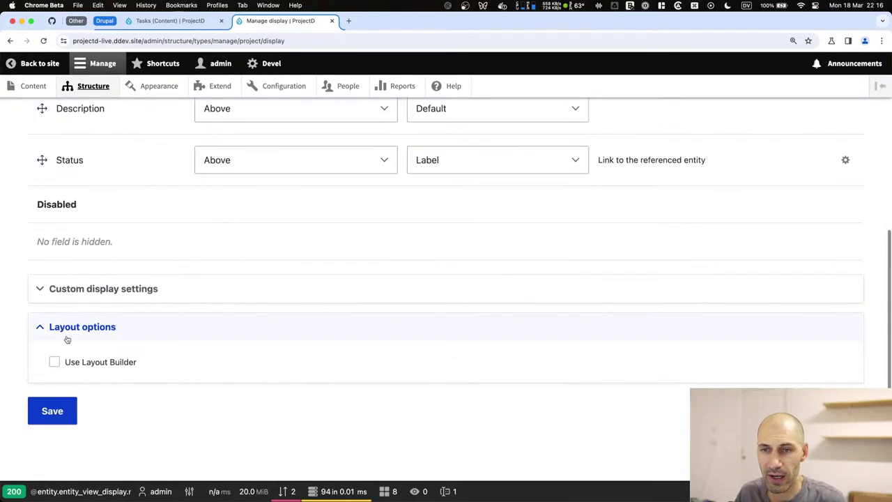
# Give Full content its own custom display settings and save.
pyautogui.click(93, 289)
pyautogui.click(91, 181)
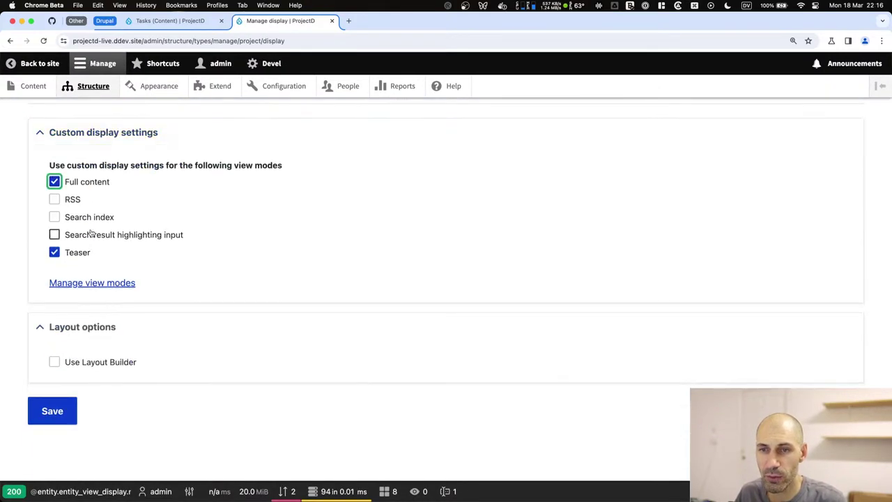
pyautogui.click(53, 411)
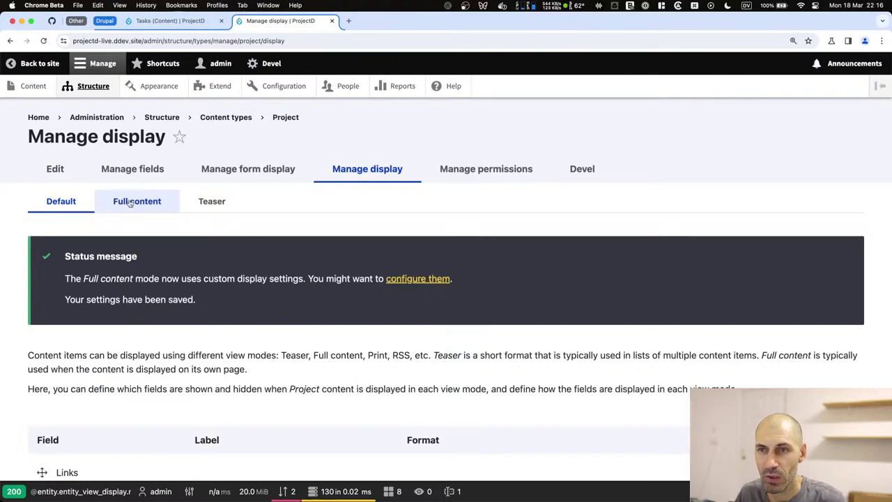
pyautogui.click(129, 202)
# After viewing the Develop UI project, enable Use Layout Builder on Full content and save.
pyautogui.keyDown('shift'); pyautogui.keyDown('super'); pyautogui.click(34, 86); pyautogui.keyUp('super'); pyautogui.keyUp('shift')
pyautogui.click(101, 373)
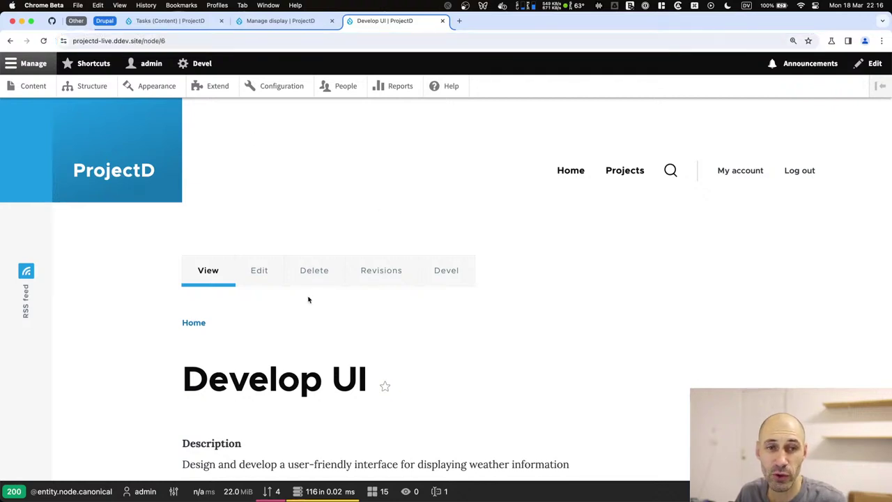
pyautogui.click(282, 21)
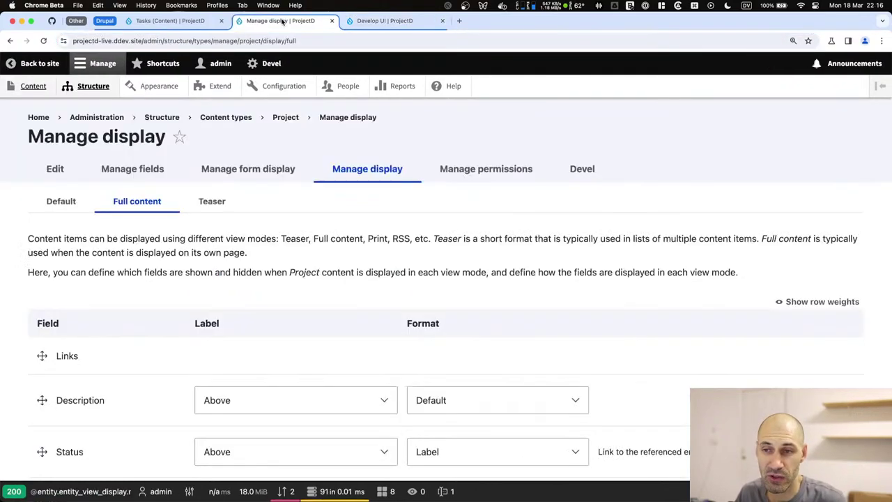
pyautogui.scroll(-1, 189, 307)
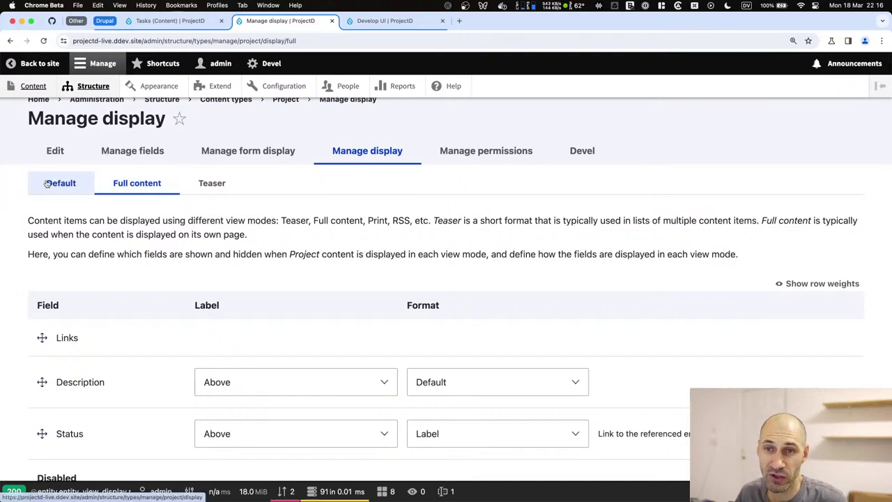
pyautogui.scroll(-5, 109, 260)
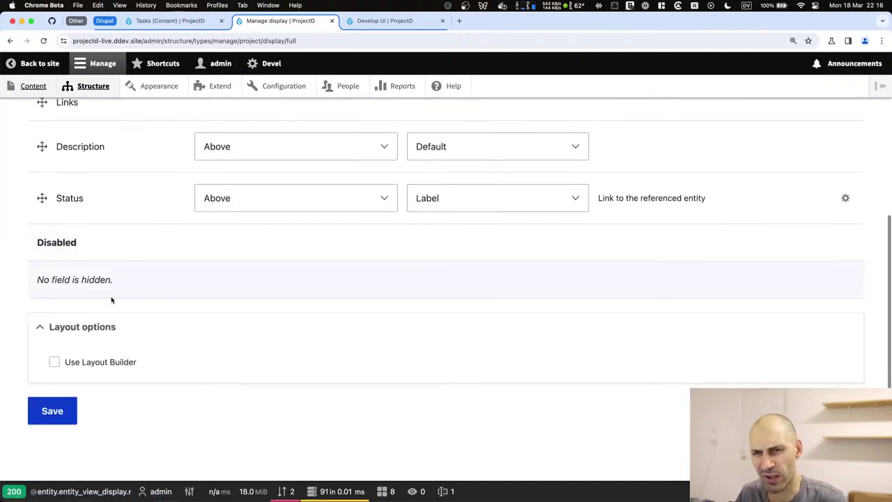
pyautogui.click(108, 361)
pyautogui.click(55, 439)
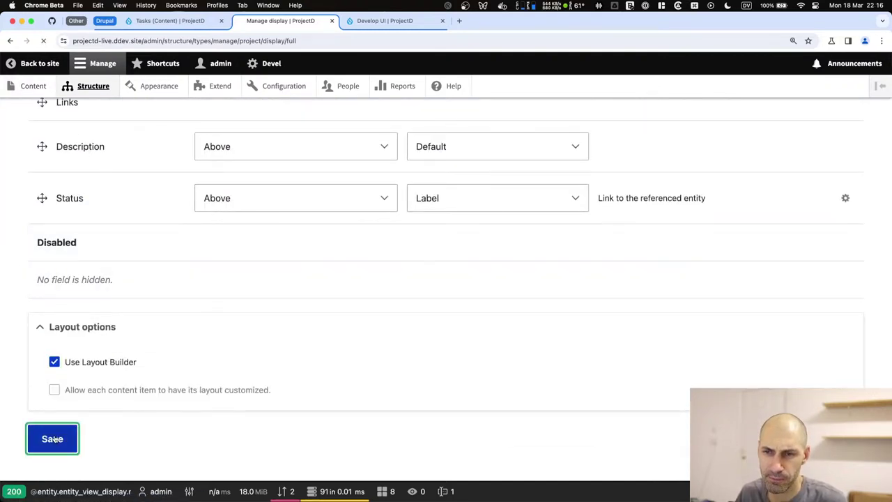
pyautogui.scroll(-3, 77, 262)
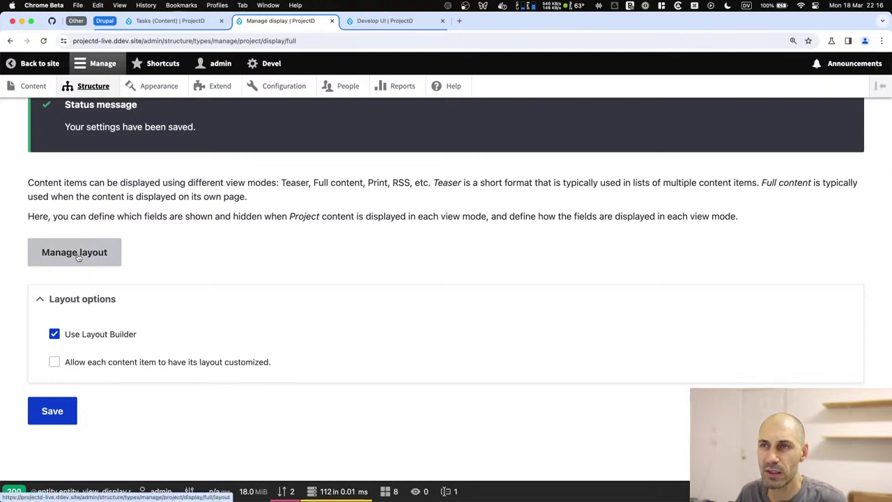
# In the Project layout editor, turn off Show content preview and add a section below Section 1.
pyautogui.click(77, 259)
pyautogui.scroll(-8, 256, 314)
pyautogui.scroll(-4, 255, 322)
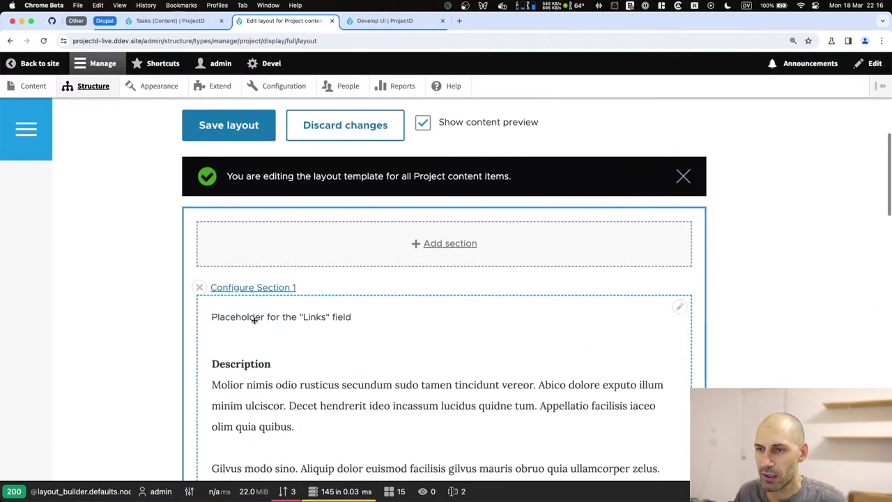
pyautogui.scroll(-10, 218, 274)
pyautogui.scroll(15, 218, 273)
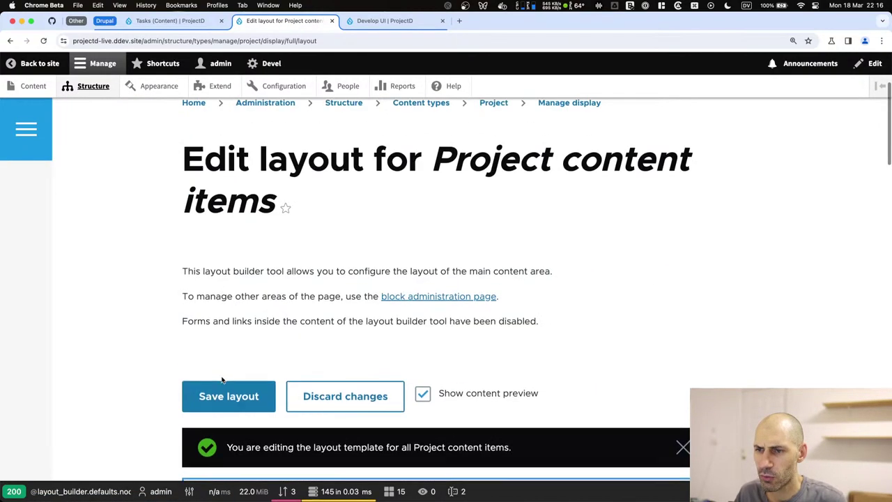
pyautogui.scroll(-5, 222, 376)
pyautogui.click(425, 207)
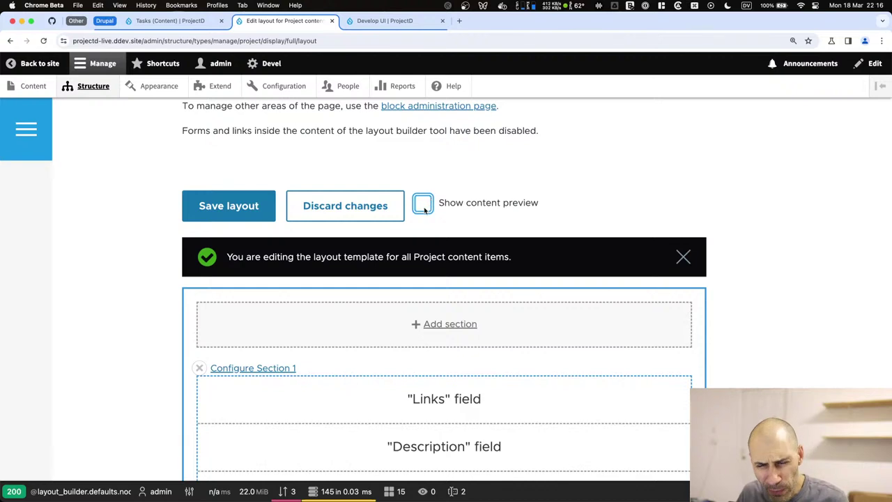
pyautogui.scroll(-5, 258, 328)
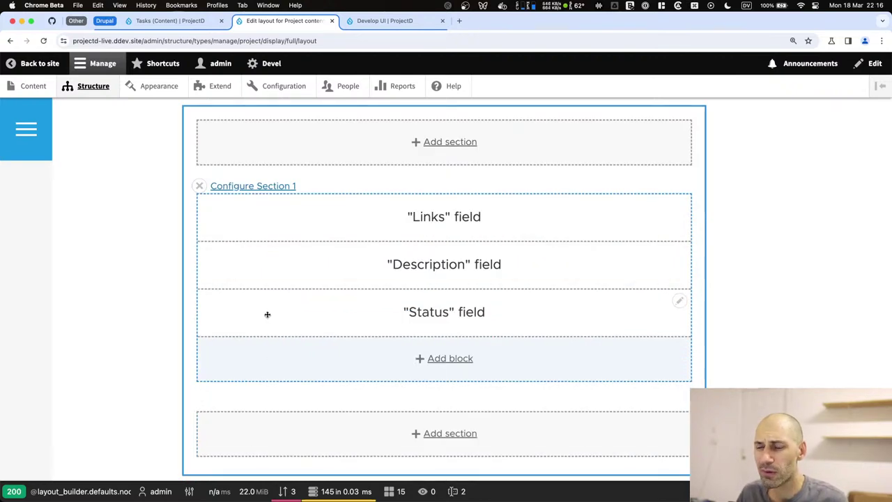
pyautogui.scroll(-1, 334, 348)
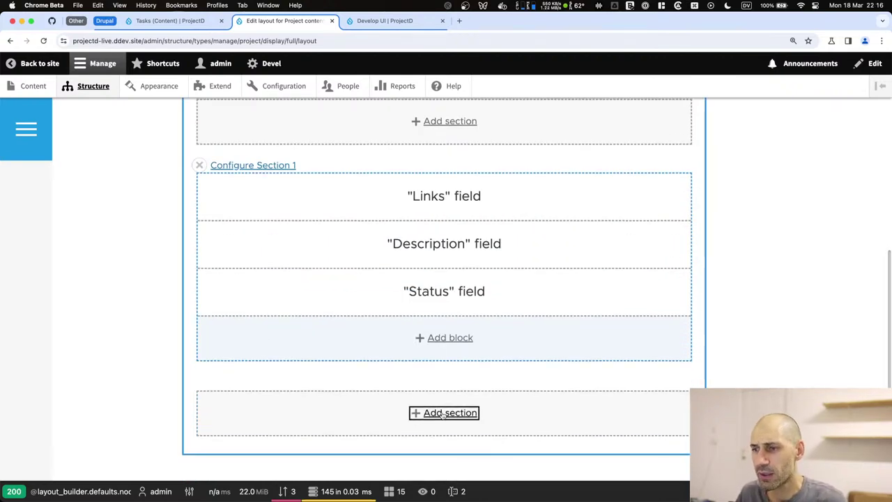
pyautogui.click(439, 413)
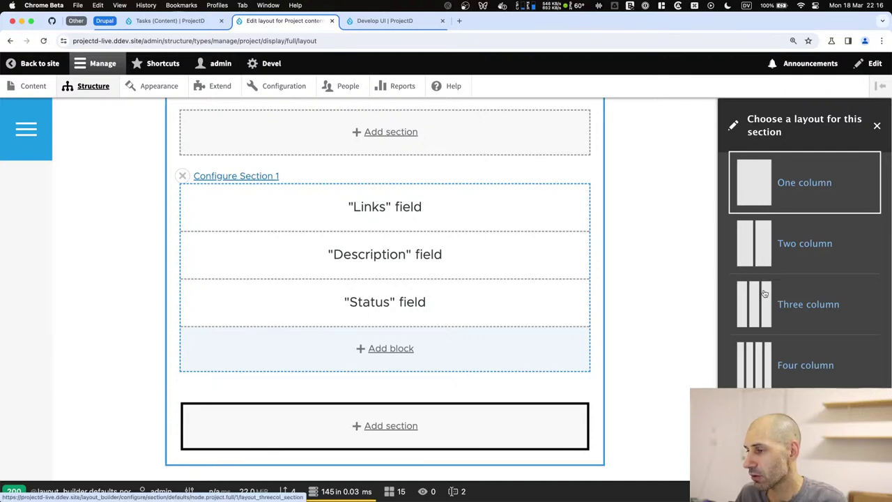
# Try a two-column layout for the new section, browse its width ratios, then cancel.
pyautogui.scroll(-2, 748, 298)
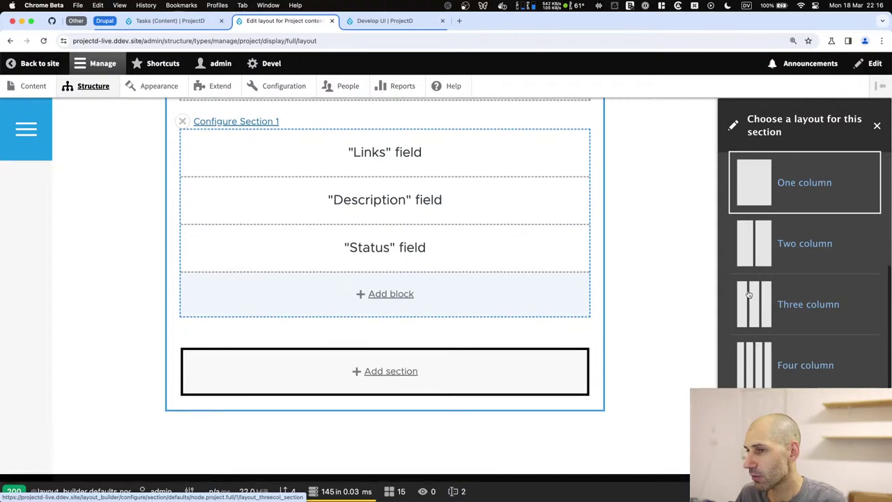
pyautogui.click(762, 249)
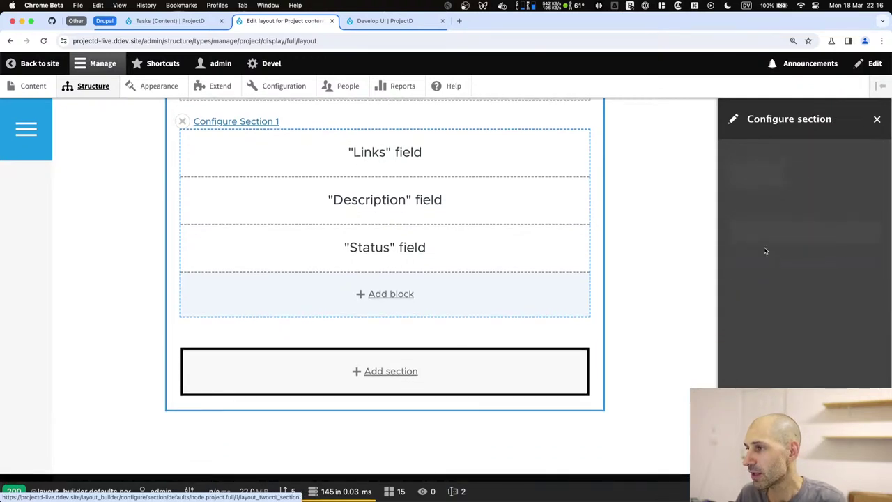
pyautogui.click(743, 175)
pyautogui.click(743, 174)
pyautogui.click(744, 175)
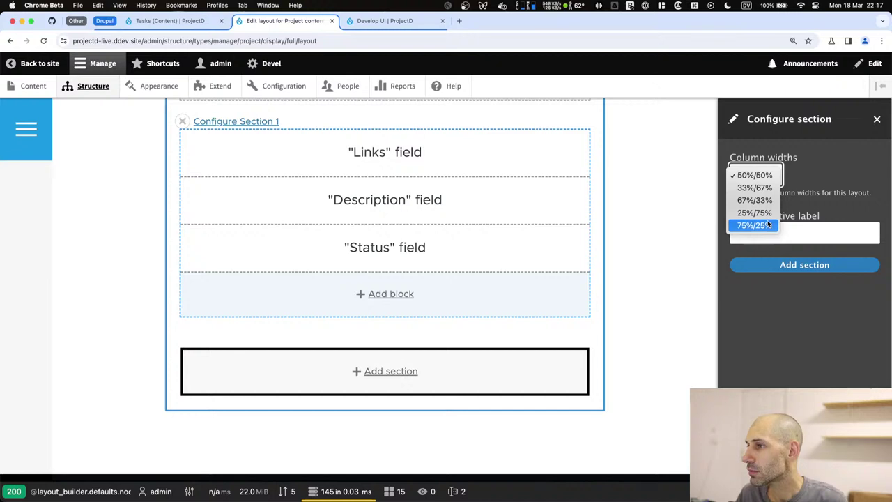
pyautogui.click(746, 175)
pyautogui.click(752, 175)
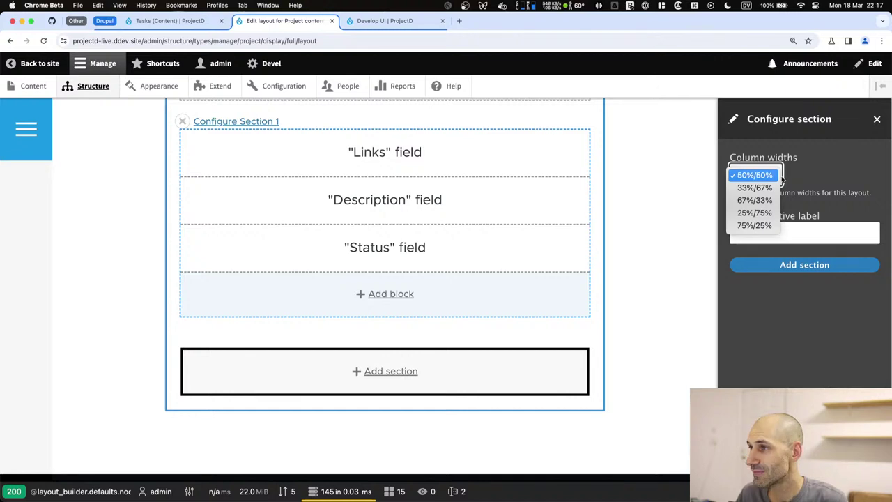
pyautogui.click(755, 175)
pyautogui.click(877, 119)
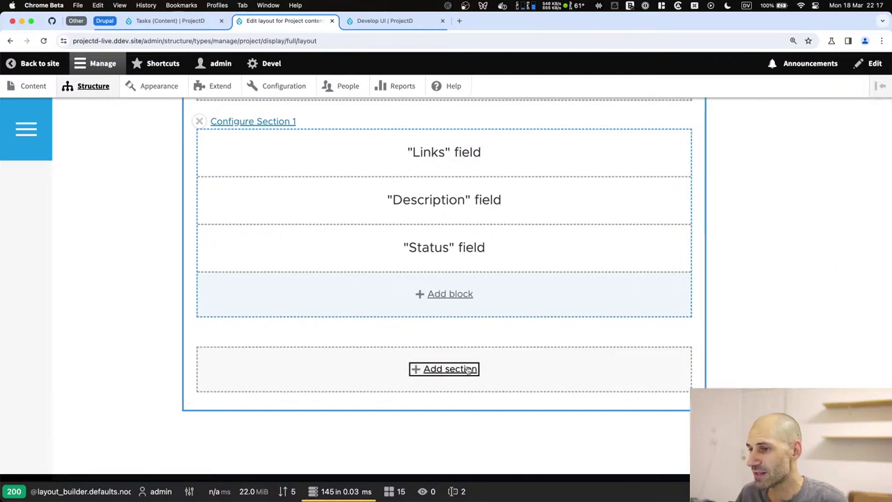
# Add a two-column section with 75%/25% column widths to the Project layout.
pyautogui.click(468, 369)
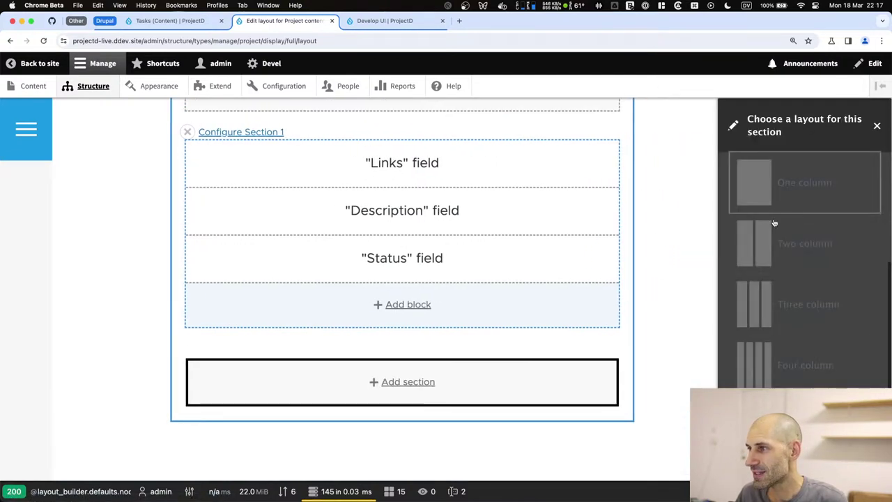
pyautogui.click(819, 257)
pyautogui.click(755, 176)
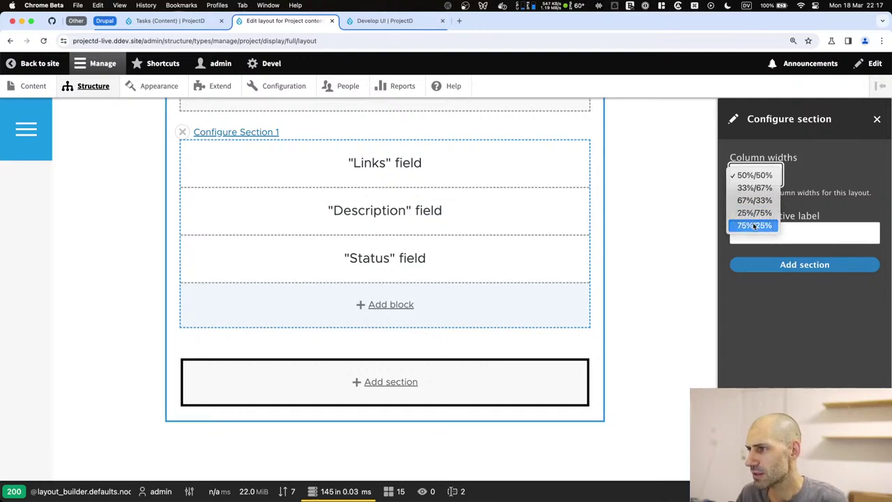
pyautogui.click(754, 226)
pyautogui.click(804, 264)
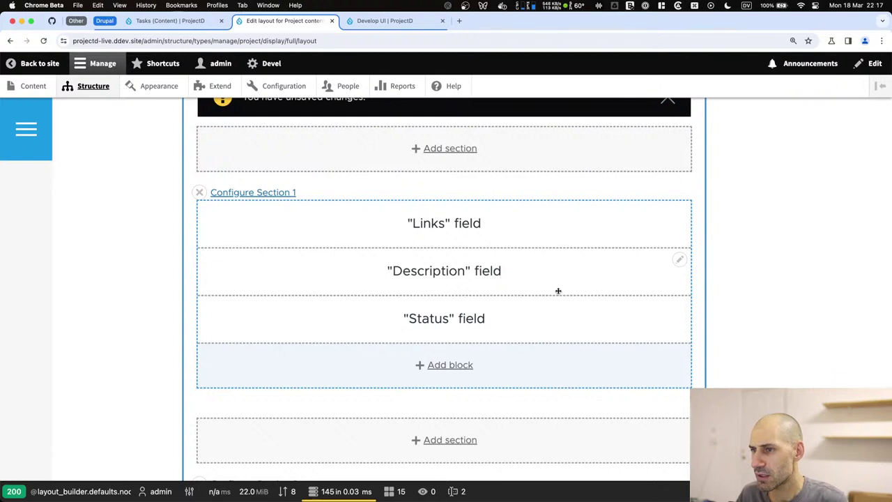
# Change Section 2's column widths to 67%/33% and apply the update.
pyautogui.scroll(-3, 501, 359)
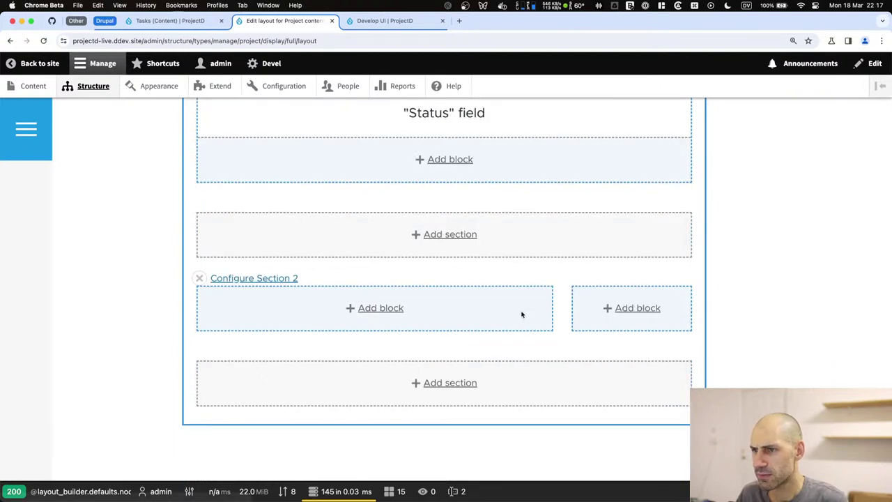
pyautogui.click(287, 279)
pyautogui.click(766, 176)
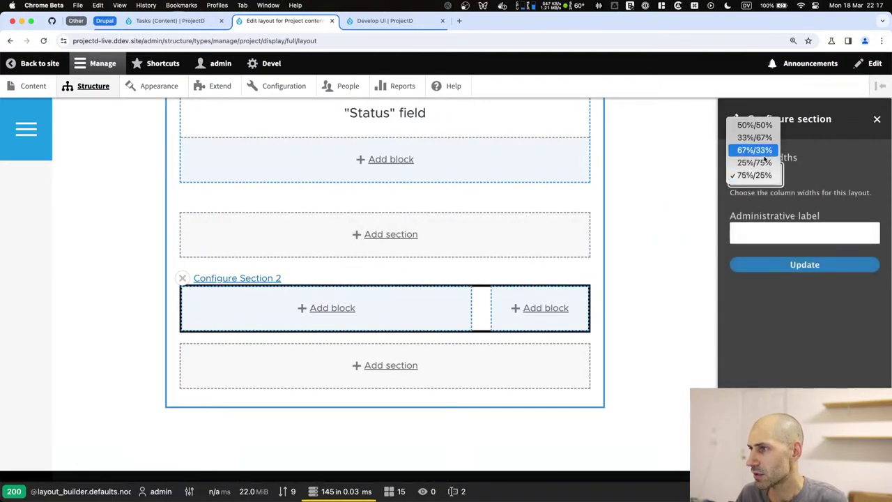
pyautogui.click(758, 150)
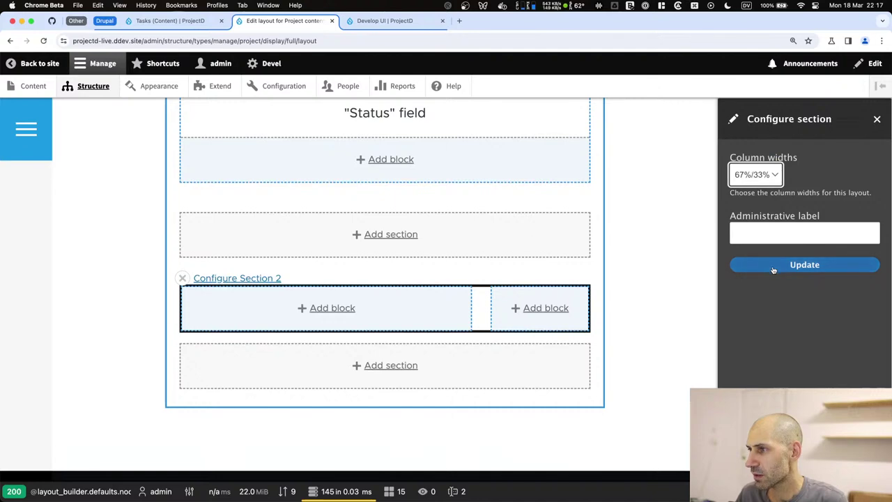
pyautogui.click(774, 265)
# Drag the Status field into Section 2's right column.
pyautogui.scroll(2, 447, 209)
pyautogui.moveTo(447, 209); pyautogui.dragTo(558, 370)
pyautogui.scroll(3, 469, 265)
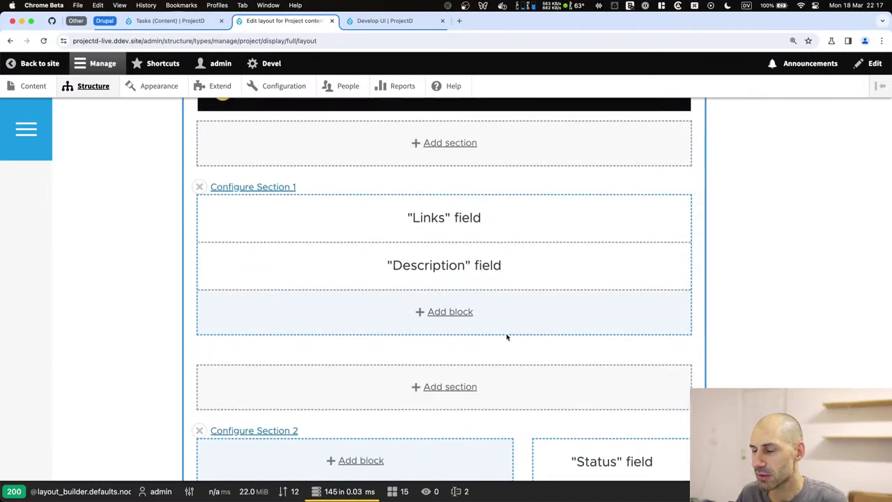
pyautogui.scroll(-5, 506, 332)
# Drag the Description field into Section 2's left column.
pyautogui.scroll(5, 469, 205)
pyautogui.moveTo(456, 245); pyautogui.dragTo(406, 363)
pyautogui.scroll(-2, 395, 305)
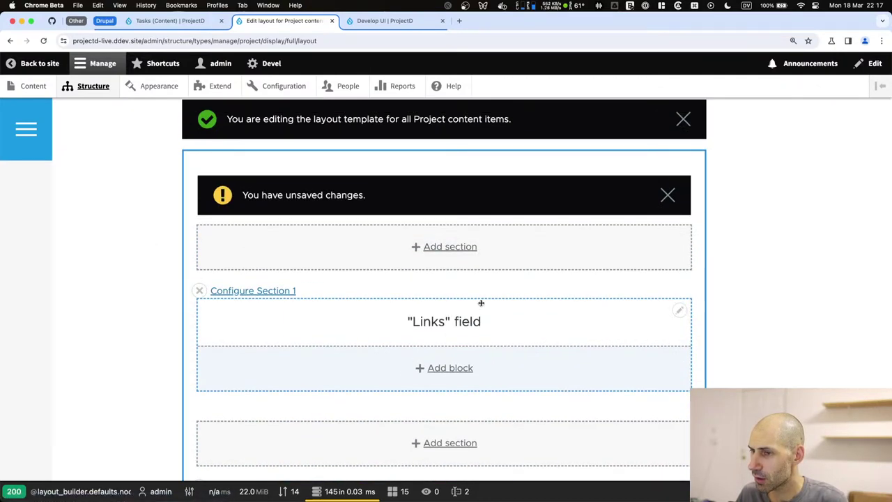
# Open Section 1's remove and configure panels, cancelling both without changes.
pyautogui.click(199, 290)
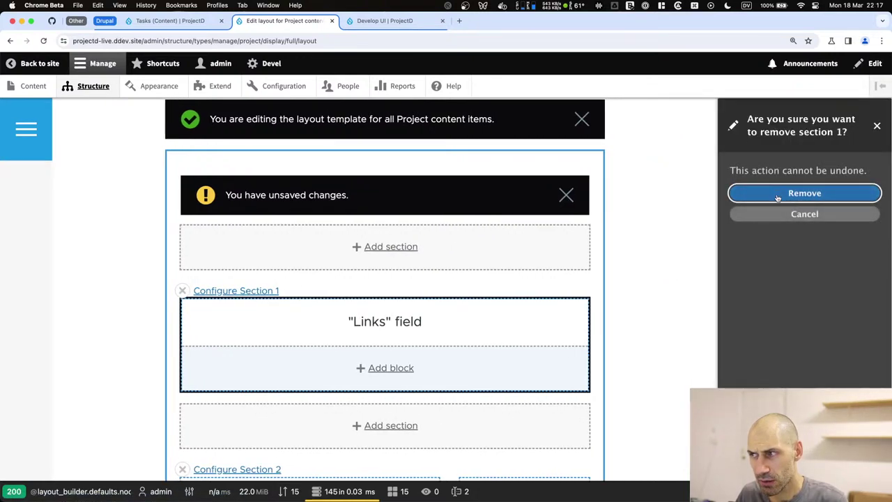
pyautogui.click(804, 213)
pyautogui.moveTo(249, 227); pyautogui.dragTo(274, 308)
pyautogui.scroll(-5, 273, 265)
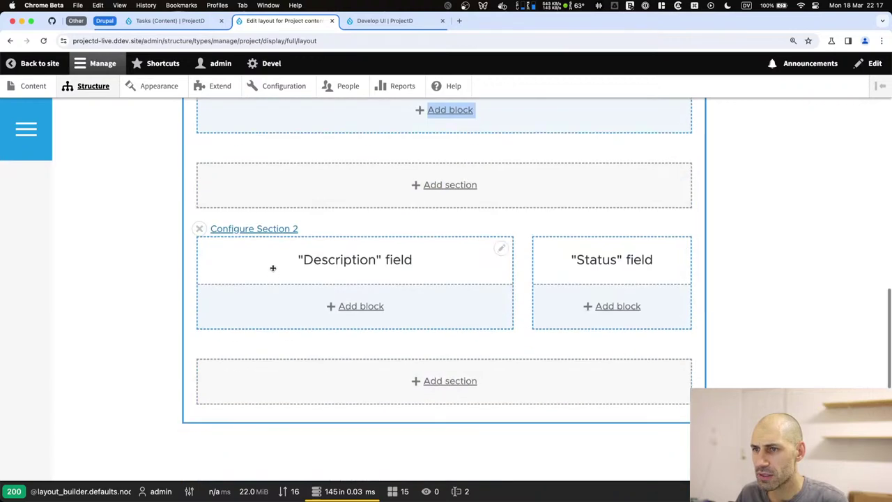
pyautogui.scroll(5, 277, 247)
pyautogui.click(263, 217)
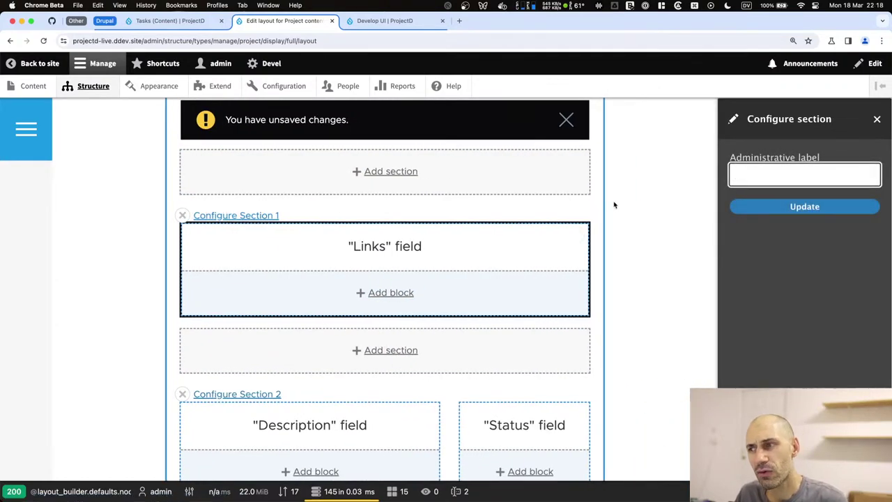
pyautogui.click(877, 120)
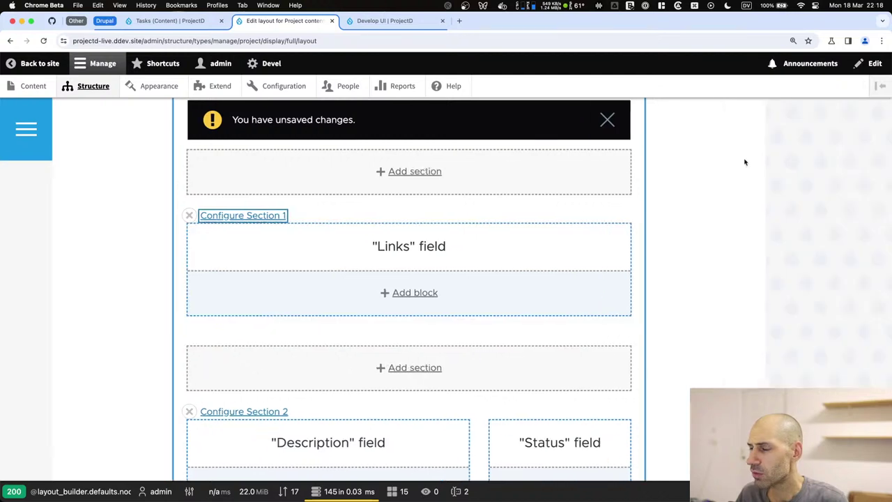
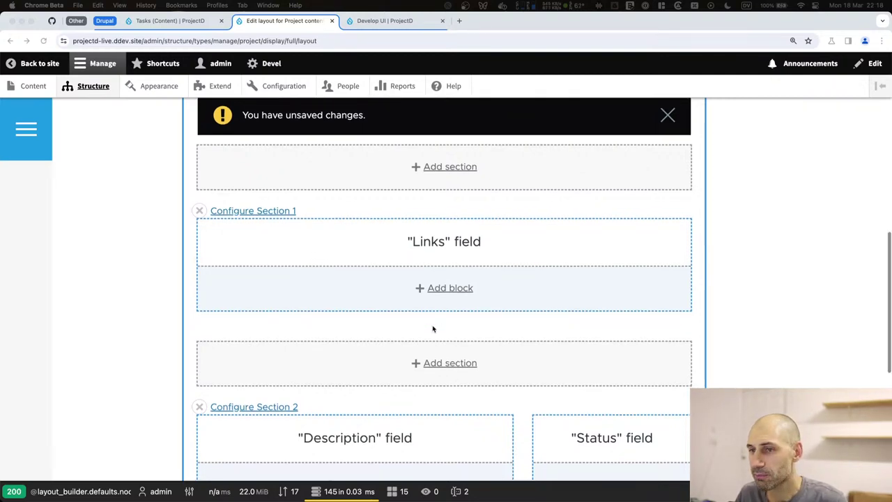
# Remove the Links field section (Section 1) from the Project layout and save the layout.
pyautogui.scroll(-3, 307, 230)
pyautogui.scroll(3, 201, 241)
pyautogui.click(200, 239)
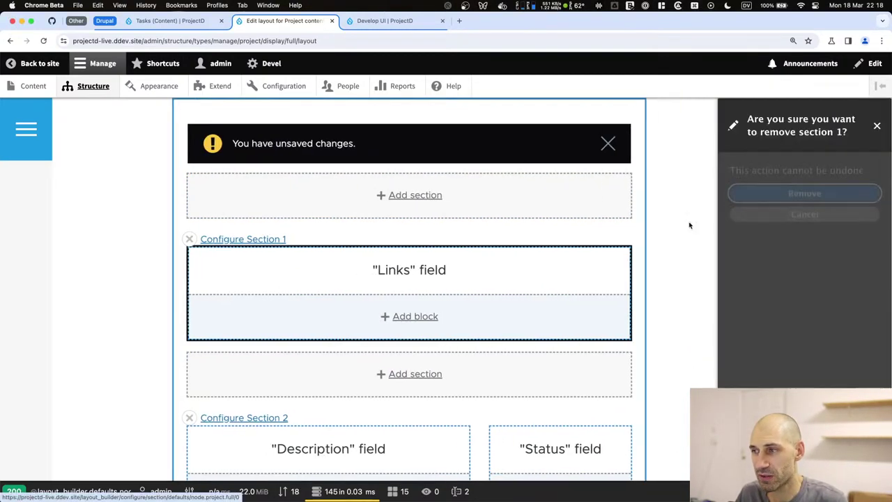
pyautogui.click(776, 193)
pyautogui.scroll(-2, 425, 237)
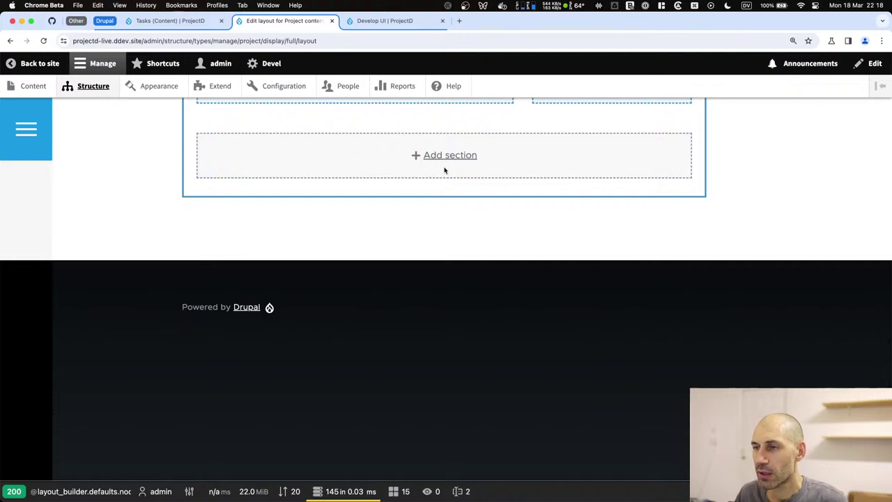
pyautogui.scroll(10, 445, 165)
pyautogui.click(239, 315)
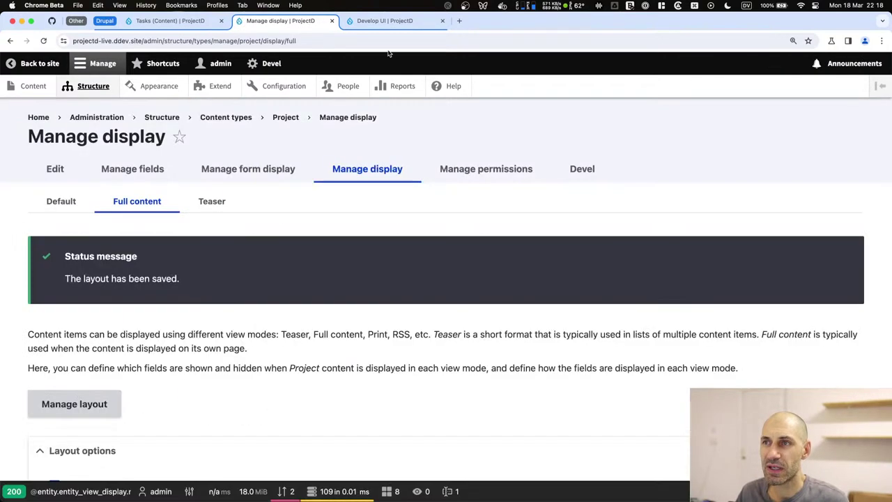
# Go from the Develop UI page to the Weather Forecast Web App project page.
pyautogui.click(385, 20)
pyautogui.click(352, 38)
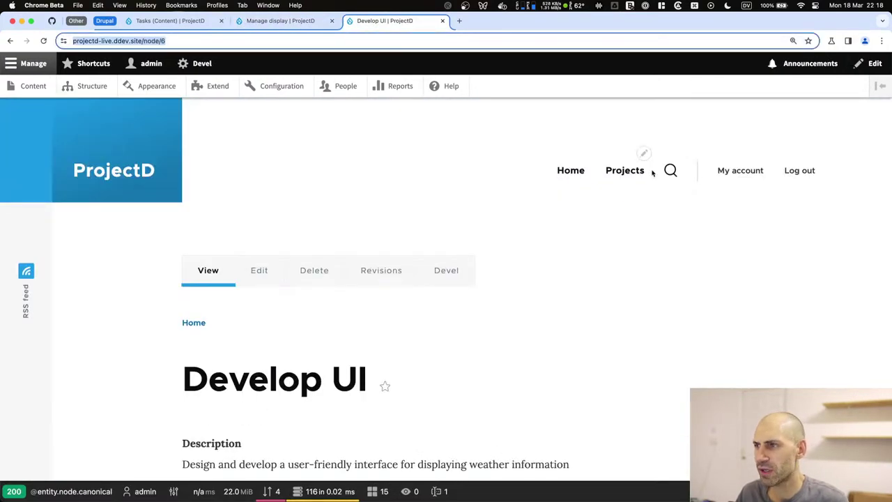
pyautogui.click(627, 171)
pyautogui.scroll(-5, 416, 261)
pyautogui.click(253, 223)
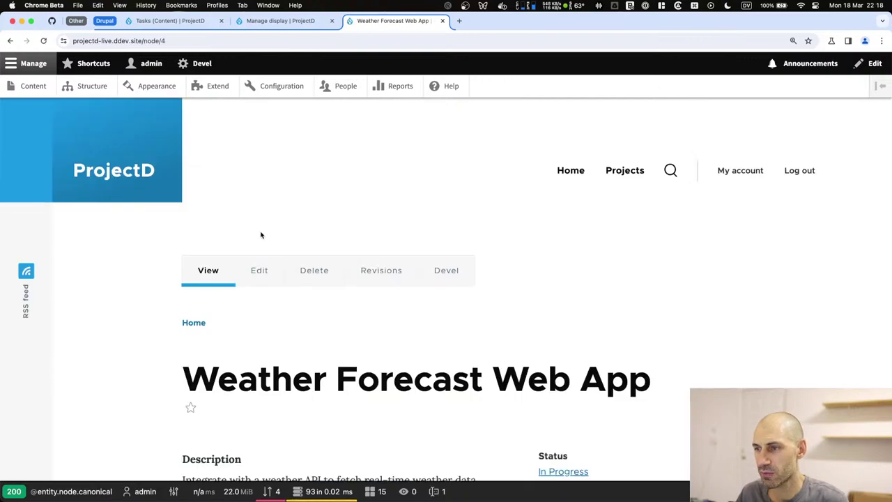
# Check the project's Description and 'In Progress' Status text, then reload the page.
pyautogui.scroll(-3, 254, 230)
pyautogui.moveTo(612, 296); pyautogui.dragTo(186, 171)
pyautogui.click(547, 273)
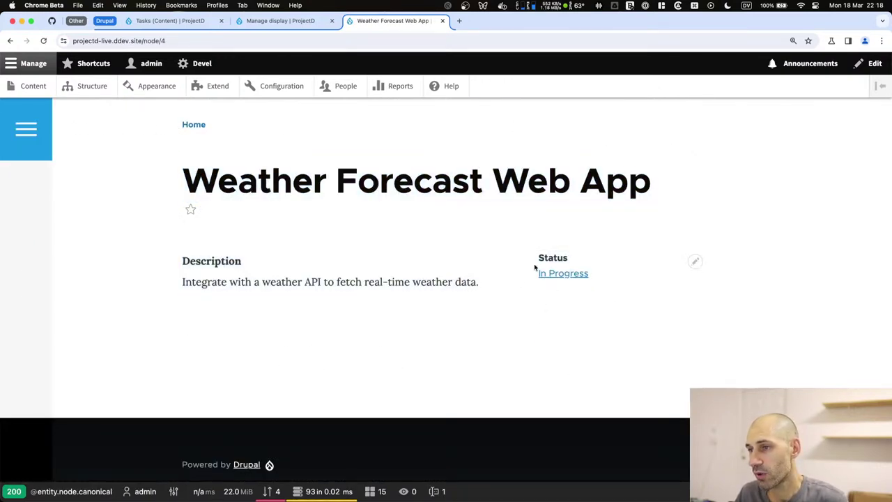
pyautogui.moveTo(494, 280); pyautogui.dragTo(184, 257)
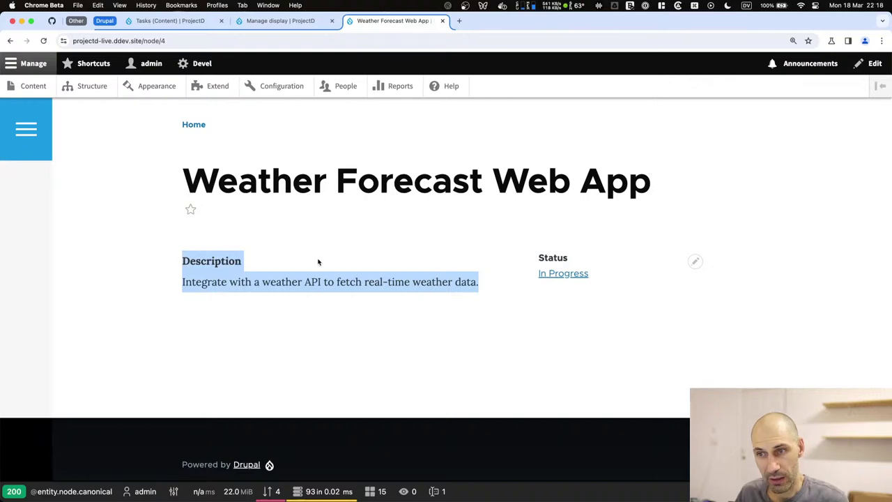
pyautogui.click(331, 305)
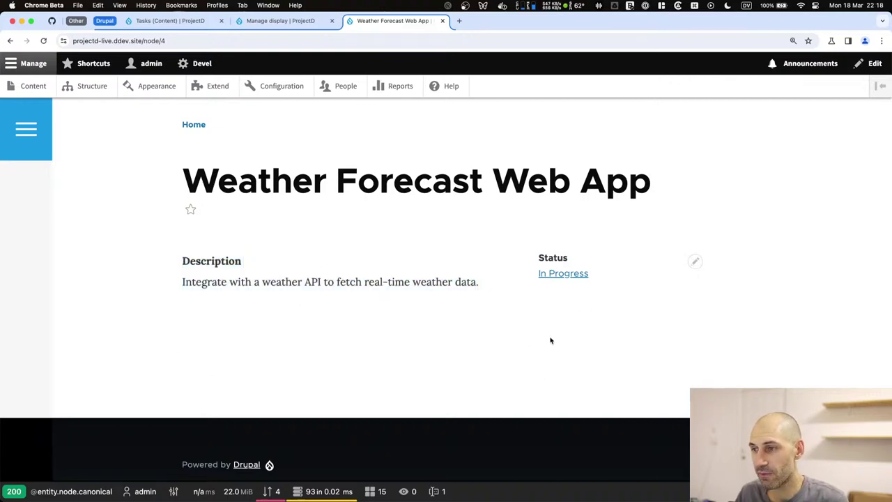
pyautogui.press('super+r')
# Open the Project full-content layout editor and add a one-column section at the bottom.
pyautogui.click(279, 21)
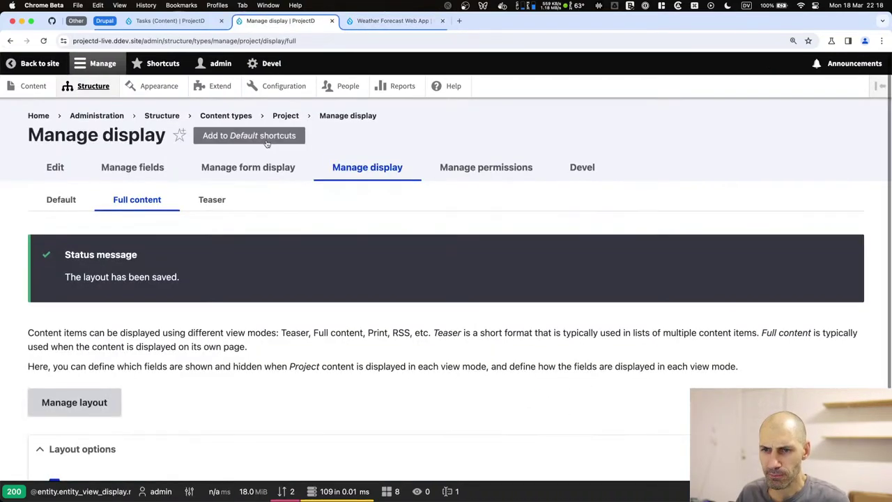
pyautogui.scroll(-3, 209, 181)
pyautogui.click(80, 317)
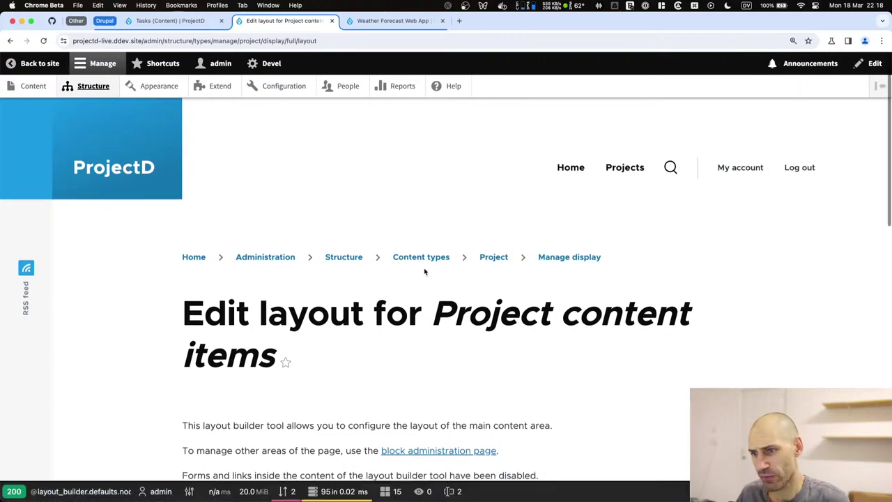
pyautogui.scroll(-10, 423, 272)
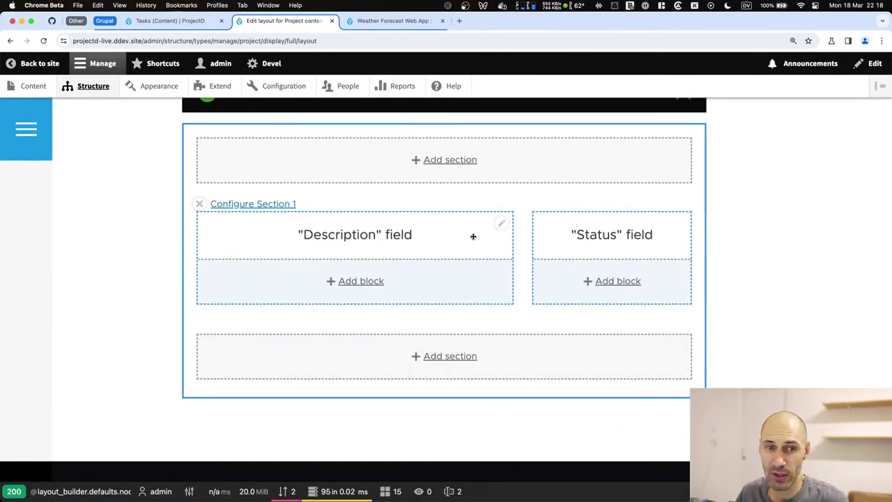
pyautogui.scroll(-5, 473, 237)
pyautogui.click(441, 176)
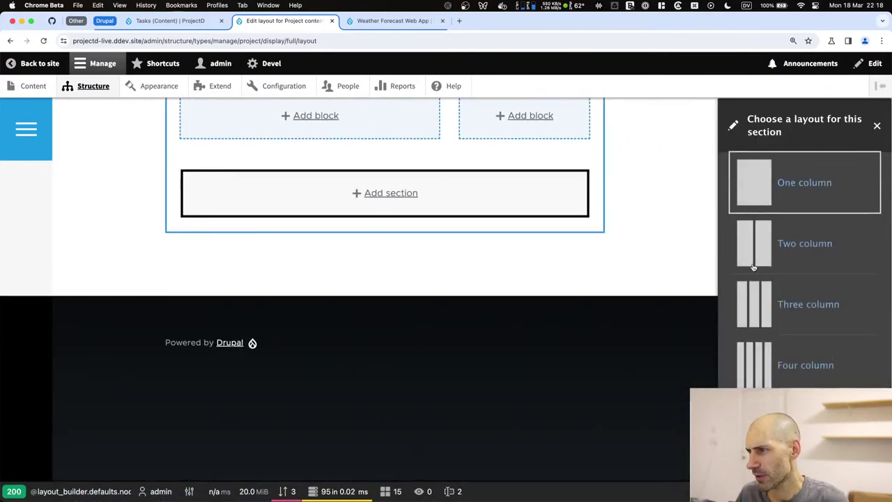
pyautogui.click(754, 177)
pyautogui.click(757, 206)
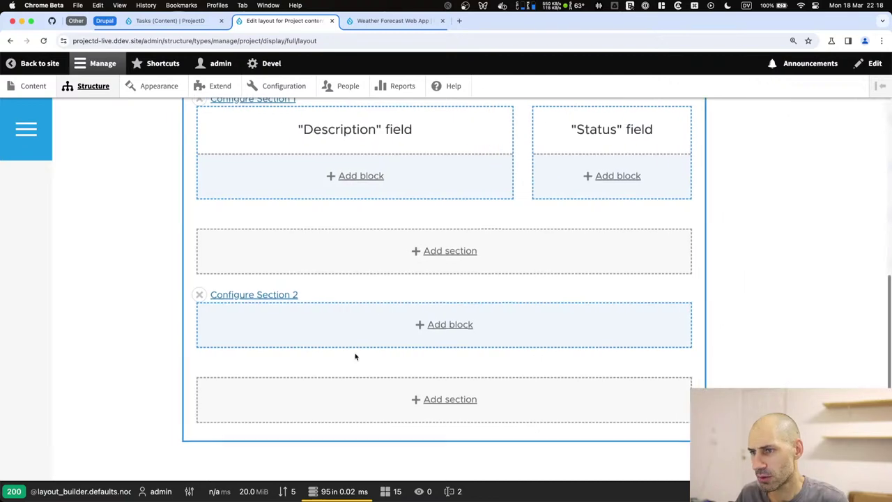
# Place the 'Tasks: Tasks by project' block in Section 2 with its default title and save.
pyautogui.click(439, 324)
pyautogui.click(752, 197)
pyautogui.write('task')
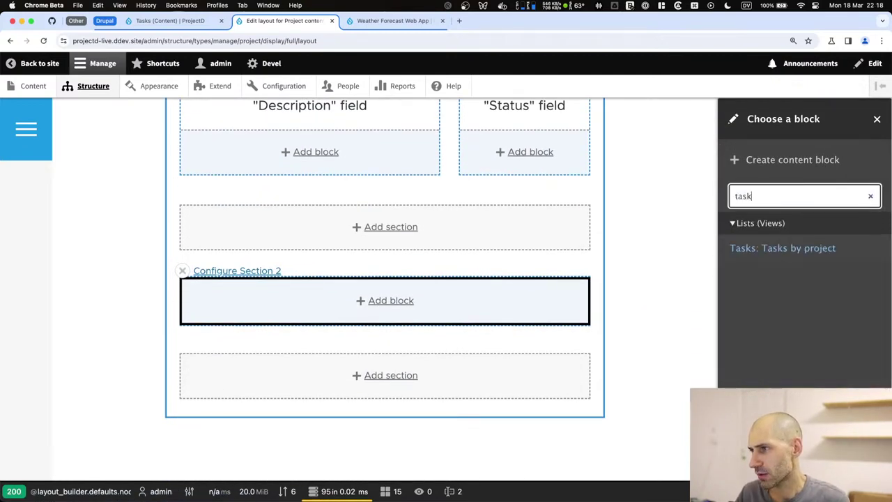
pyautogui.click(767, 248)
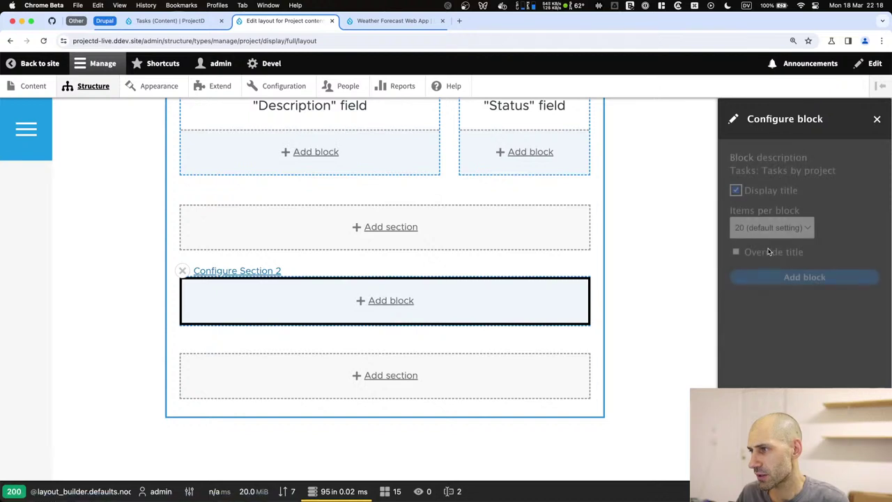
pyautogui.click(756, 252)
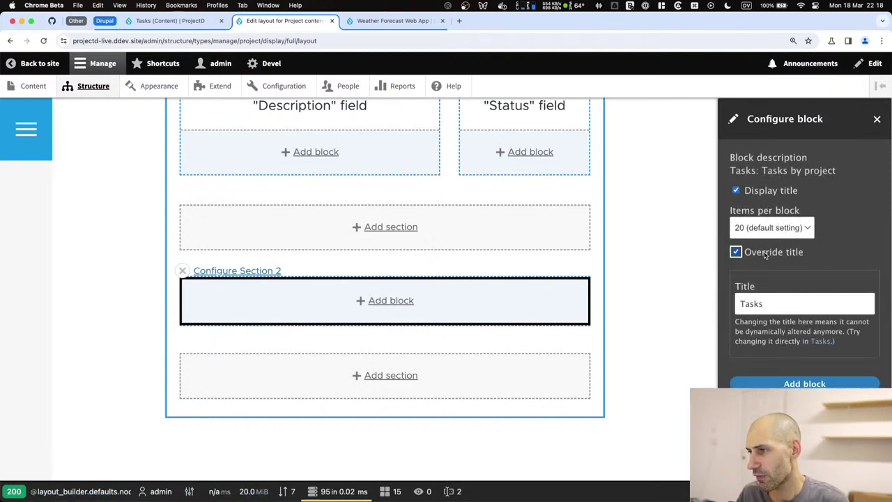
pyautogui.click(765, 253)
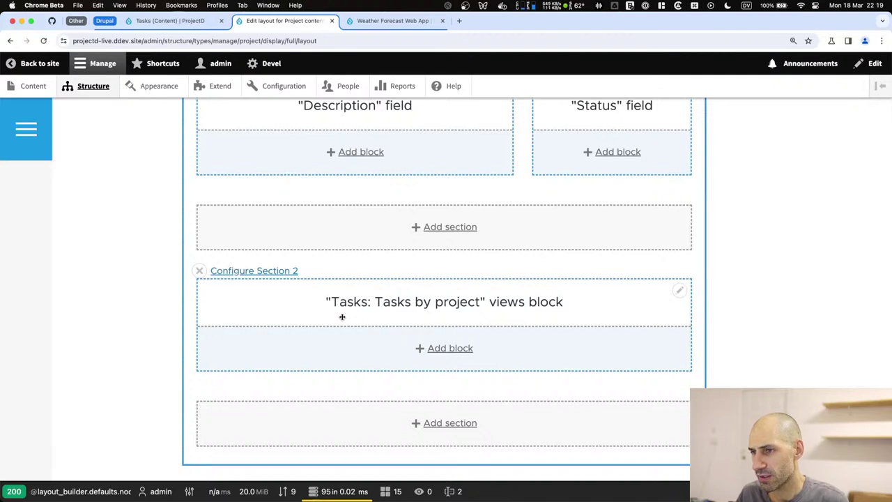
pyautogui.scroll(-5, 342, 317)
pyautogui.scroll(10, 343, 322)
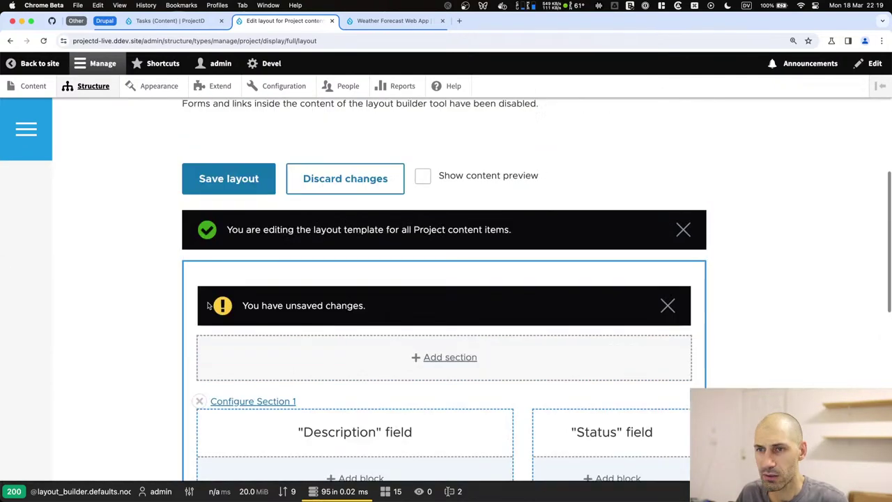
pyautogui.click(242, 190)
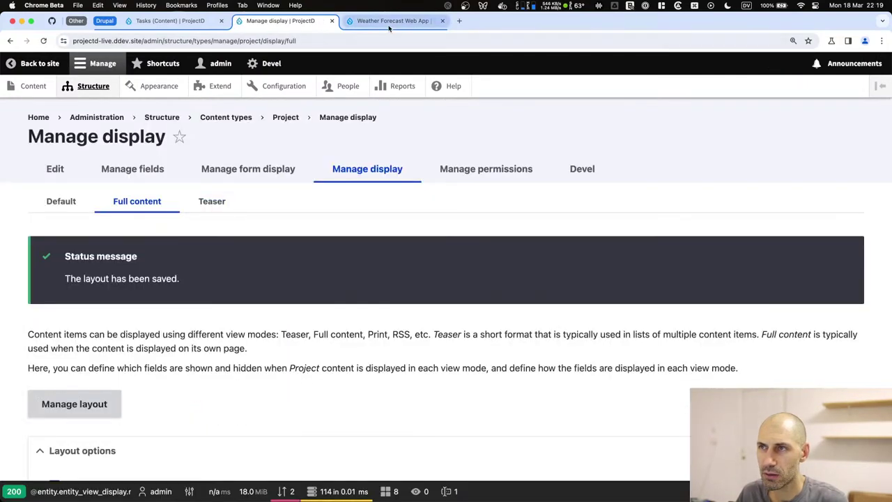
pyautogui.click(390, 21)
# Reload the Weather Forecast Web App page and review its new task list.
pyautogui.press('Return')
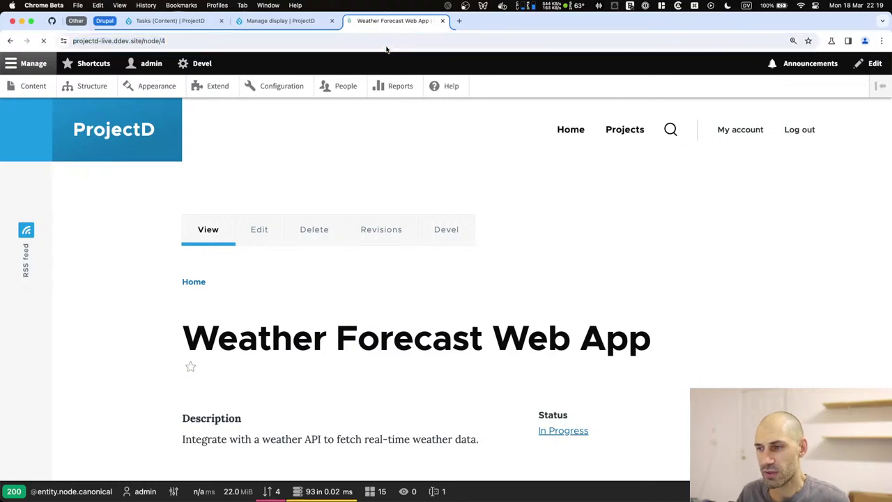
pyautogui.scroll(-5, 275, 243)
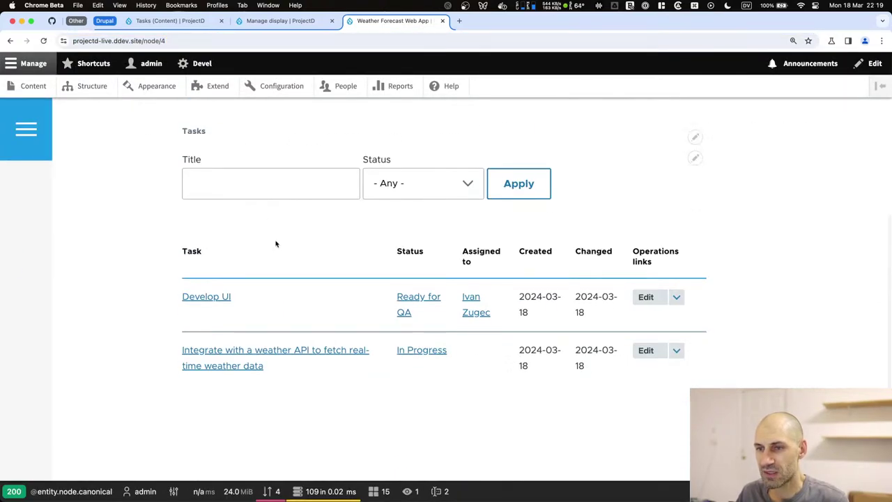
pyautogui.scroll(3, 275, 240)
pyautogui.scroll(-3, 276, 244)
pyautogui.scroll(-1, 276, 243)
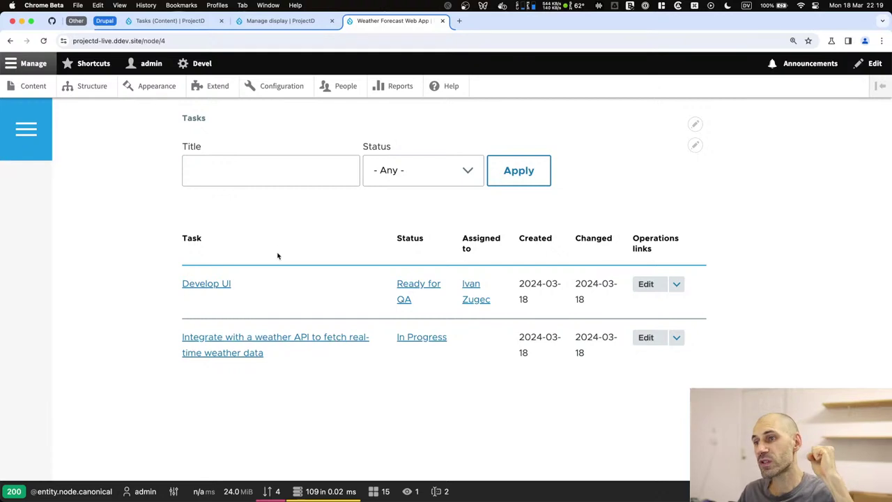
pyautogui.scroll(3, 604, 202)
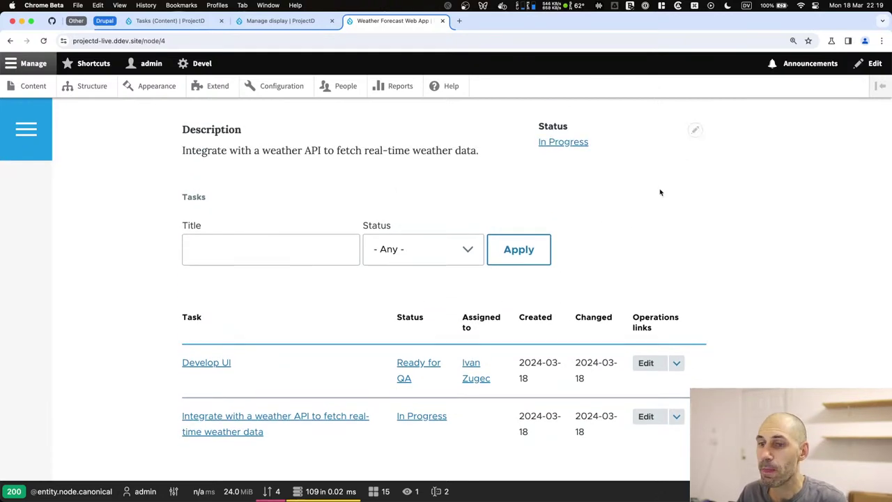
pyautogui.scroll(-1, 314, 342)
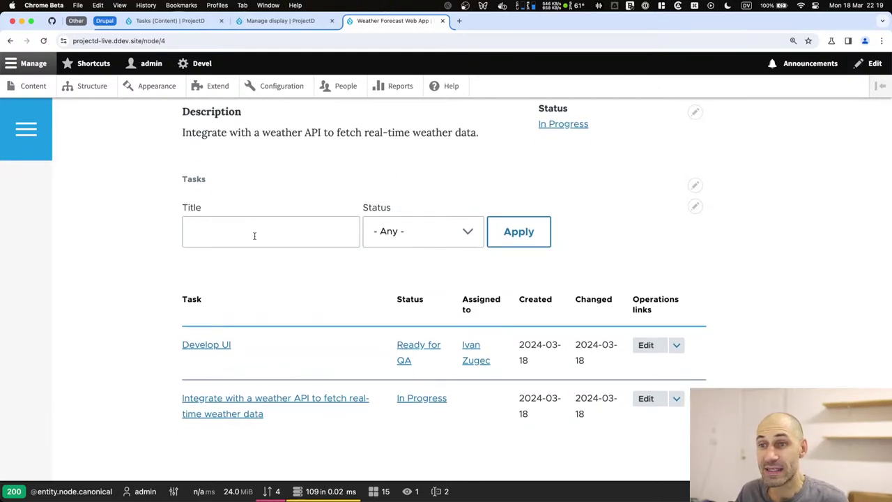
pyautogui.scroll(2, 258, 254)
pyautogui.scroll(-1, 255, 260)
# Filter tasks by title 'devel', leaving only Develop UI, then open the Tasks view editor.
pyautogui.click(264, 258)
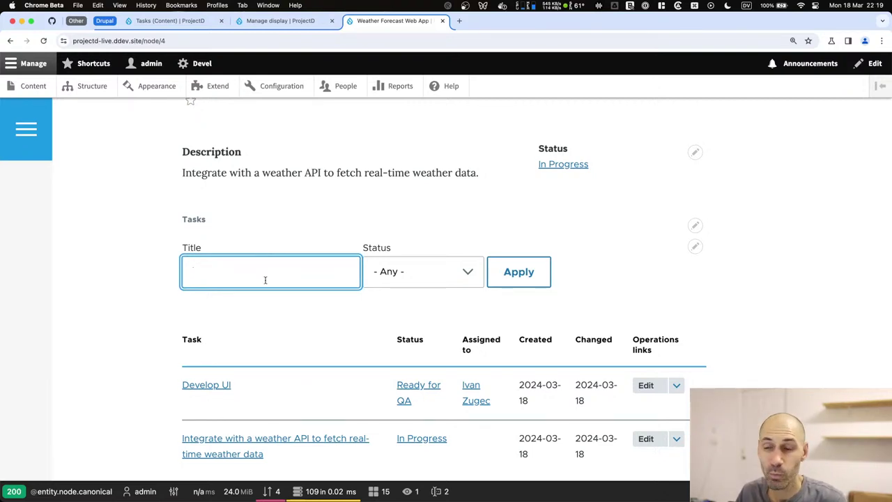
pyautogui.scroll(-3, 272, 279)
pyautogui.write('devel')
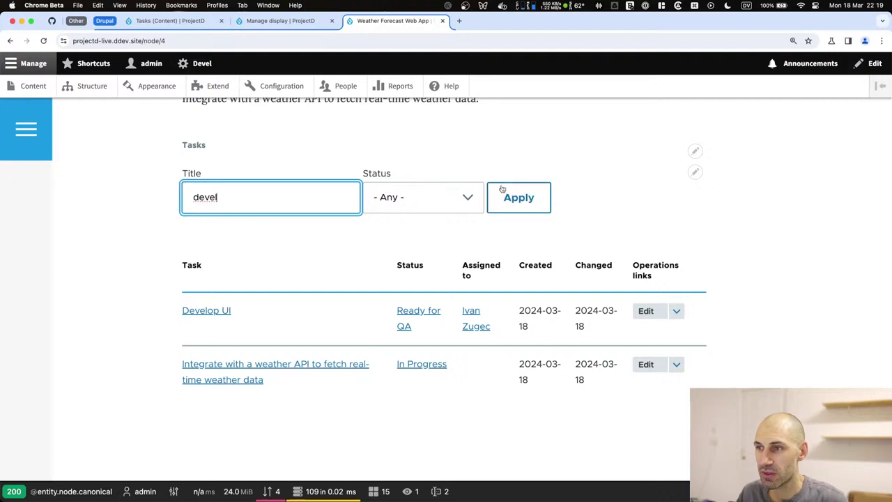
pyautogui.click(490, 189)
pyautogui.scroll(-10, 335, 252)
pyautogui.doubleClick(299, 262)
pyautogui.click(696, 234)
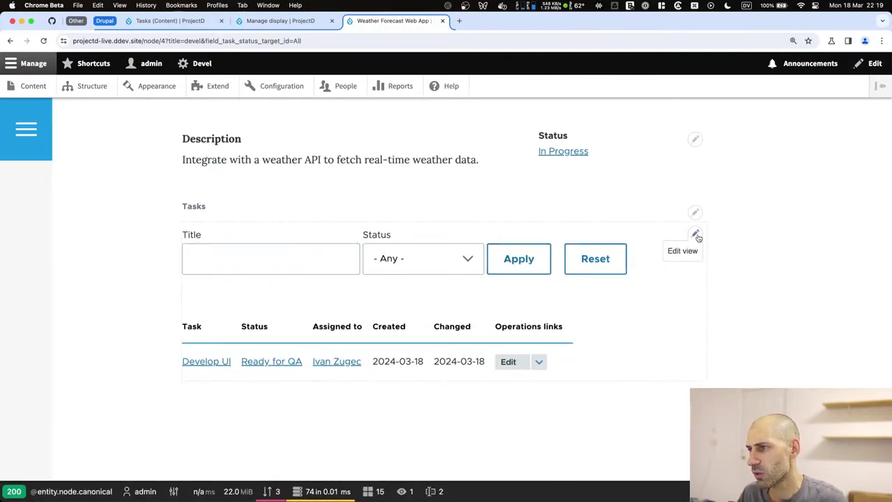
pyautogui.click(690, 252)
# Enable Use AJAX in the Tasks view's settings and save the view.
pyautogui.scroll(-5, 594, 283)
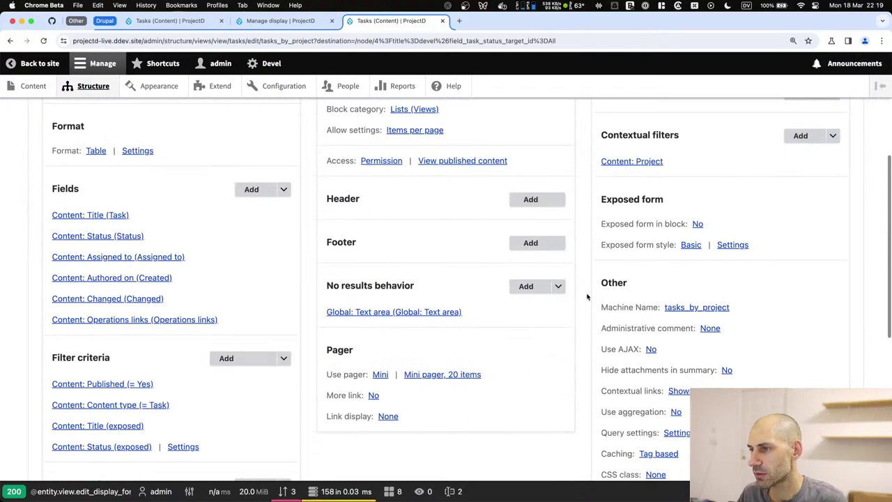
pyautogui.click(649, 350)
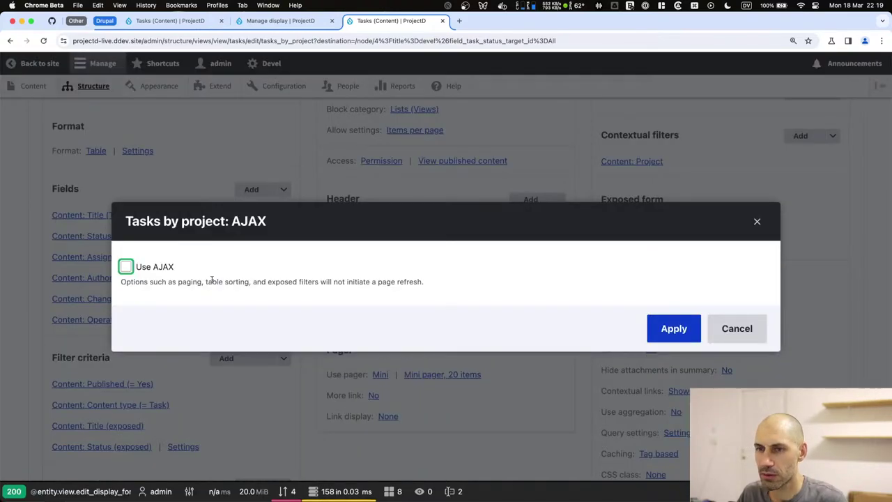
pyautogui.click(671, 333)
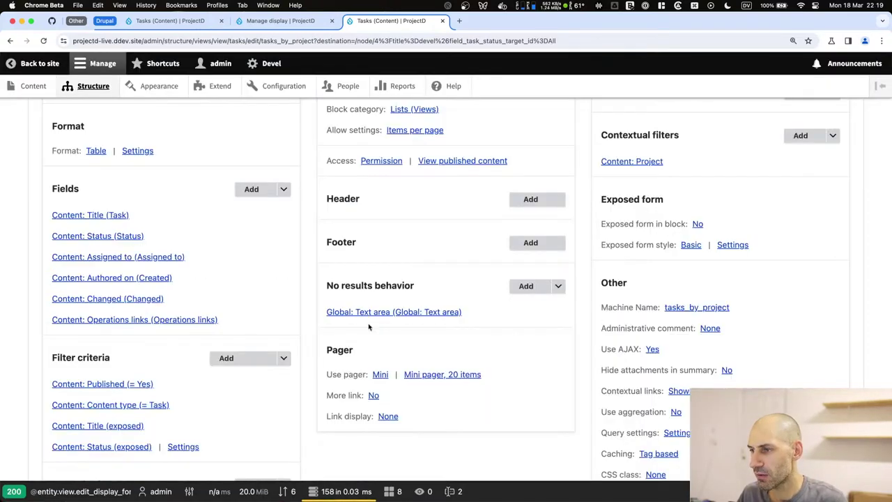
pyautogui.scroll(-5, 285, 333)
pyautogui.click(69, 396)
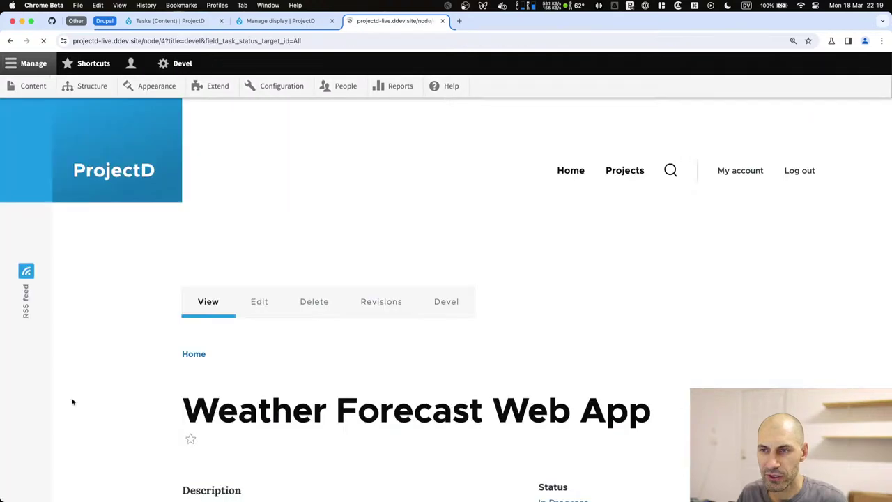
# Reset the task filters and reload the project page.
pyautogui.scroll(-10, 151, 358)
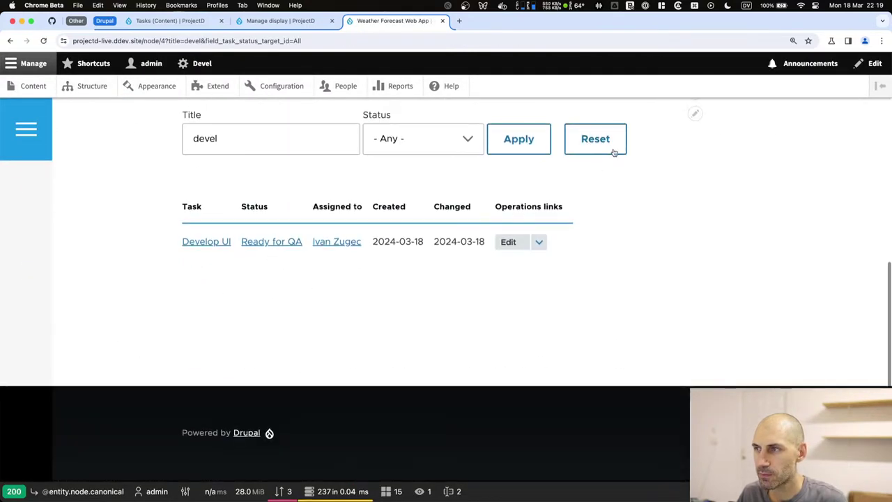
pyautogui.click(595, 138)
pyautogui.click(280, 43)
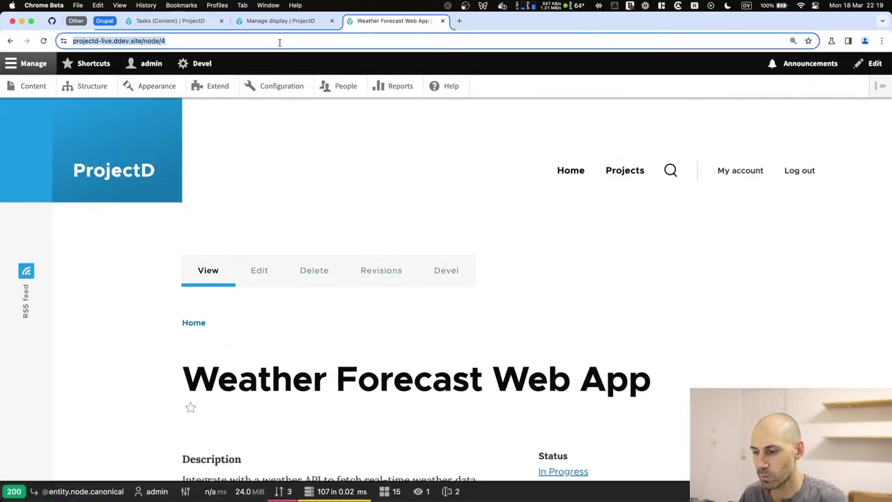
pyautogui.press('Return')
# Test the Status filter with To Do and In Progress, then return it to Any.
pyautogui.scroll(-2, 253, 263)
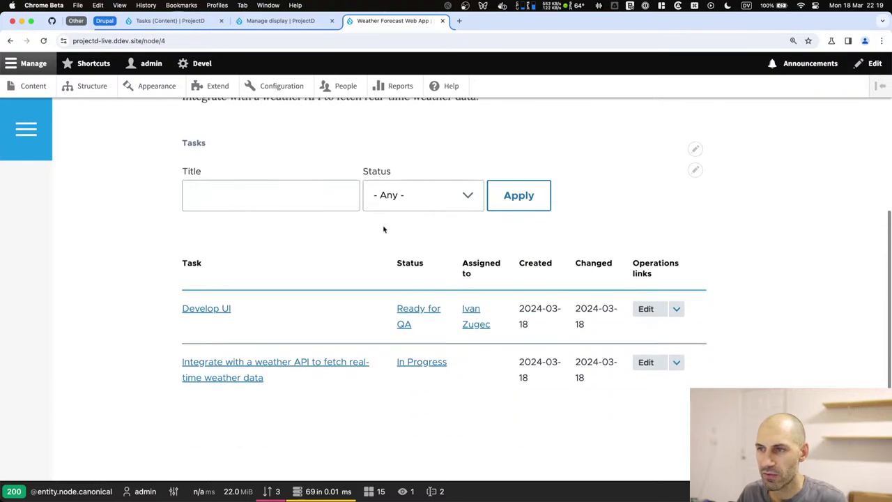
pyautogui.click(428, 198)
pyautogui.click(432, 211)
pyautogui.click(518, 197)
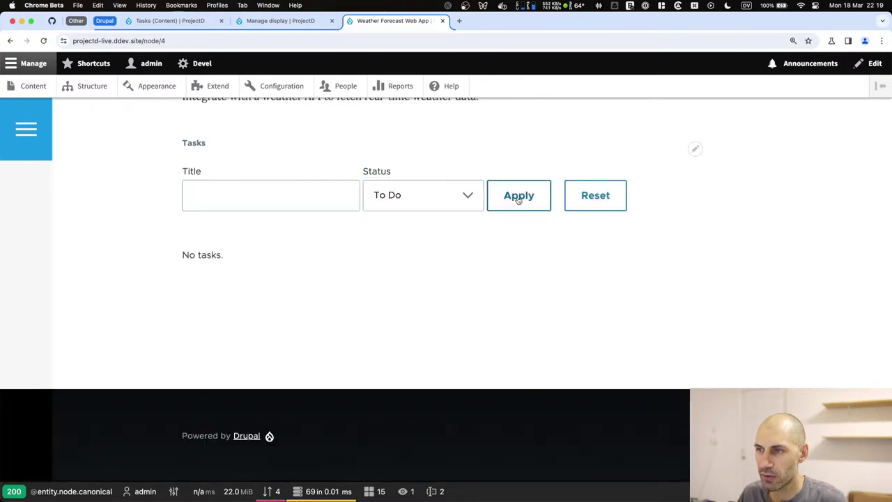
pyautogui.click(593, 196)
pyautogui.scroll(-5, 406, 303)
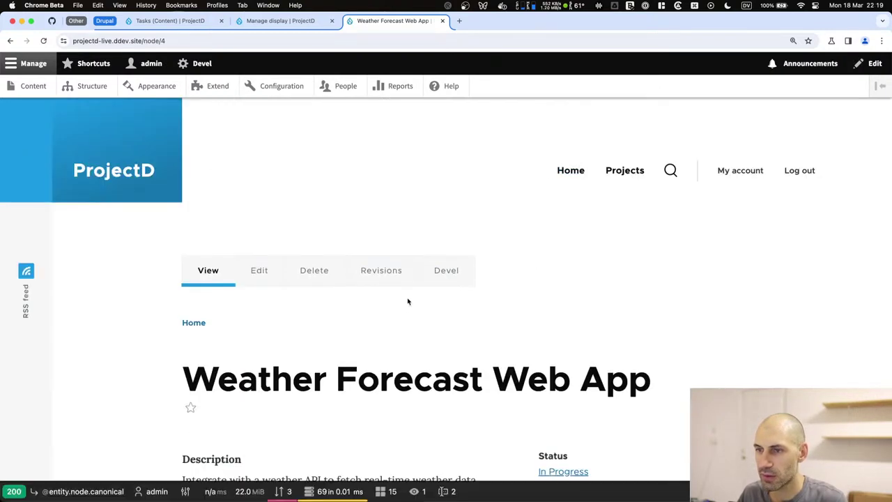
pyautogui.scroll(-2, 404, 307)
pyautogui.click(406, 207)
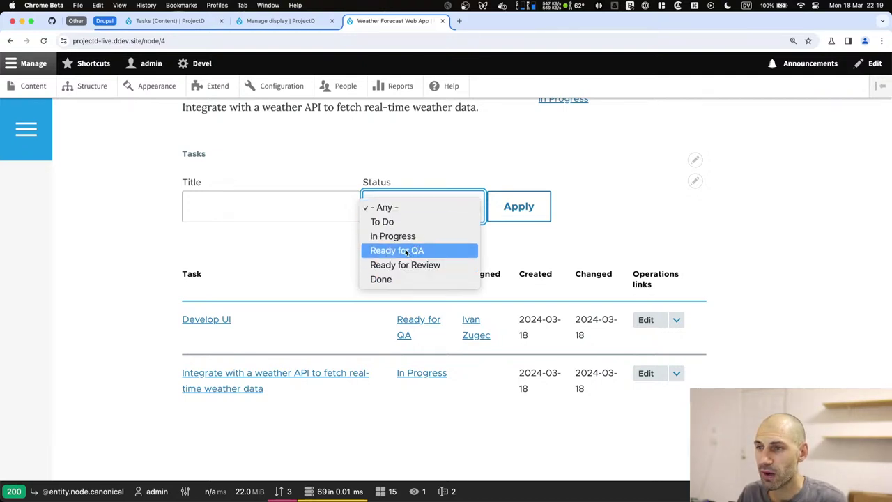
pyautogui.click(390, 237)
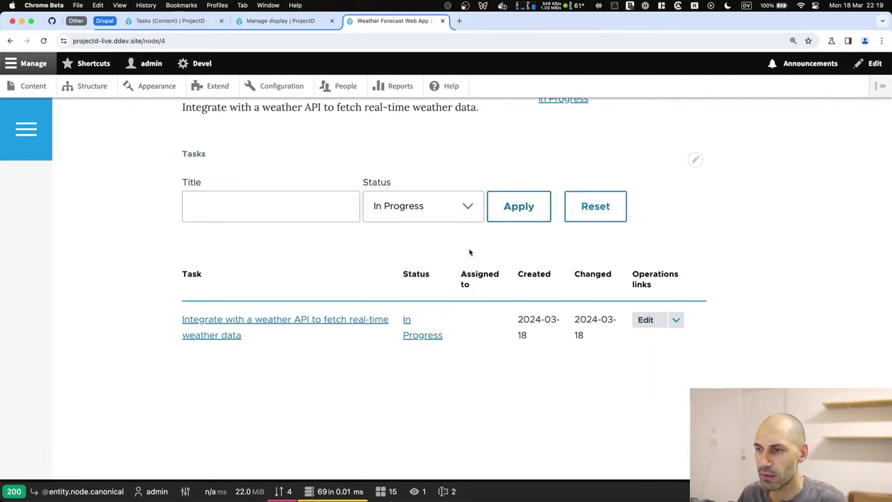
pyautogui.click(463, 210)
pyautogui.click(442, 180)
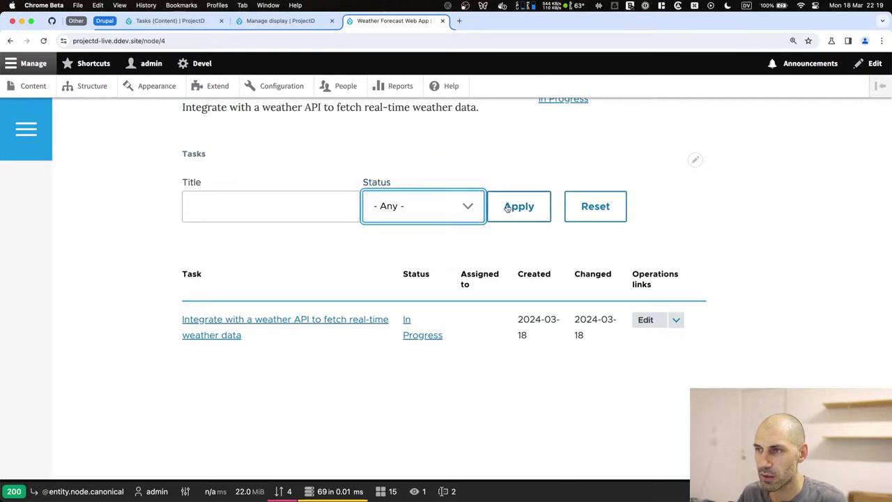
# Filter tasks by title 'deve', then clear the title filter and refresh the list.
pyautogui.click(288, 212)
pyautogui.write('dev')
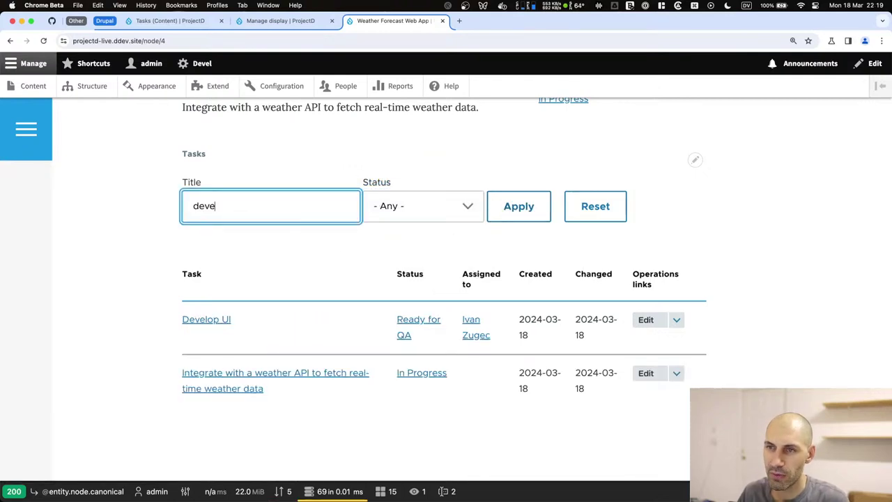
pyautogui.write('e')
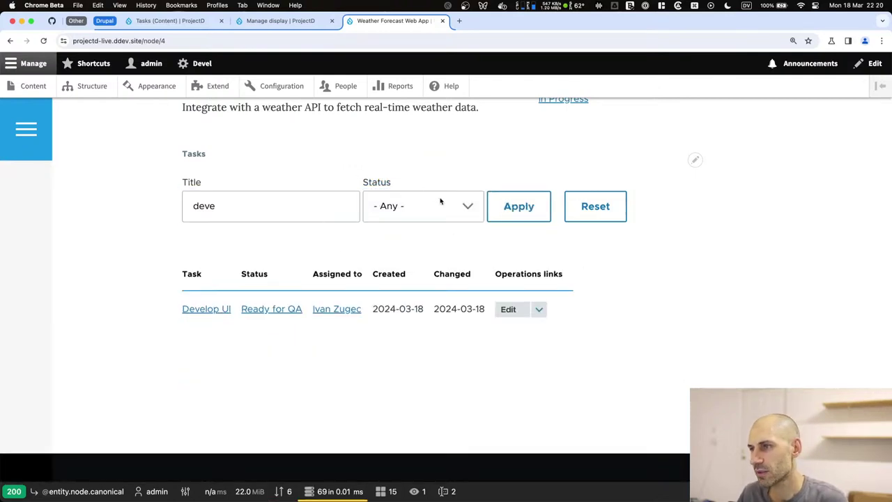
pyautogui.doubleClick(343, 208)
pyautogui.press('BackSpace')
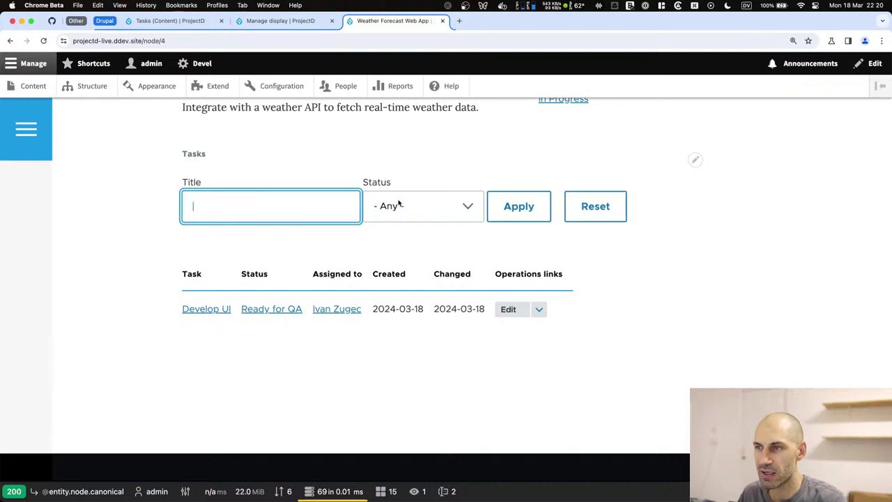
pyautogui.click(506, 205)
# Open the Develop UI task's edit form, then return to and reload the project page.
pyautogui.scroll(-1, 381, 291)
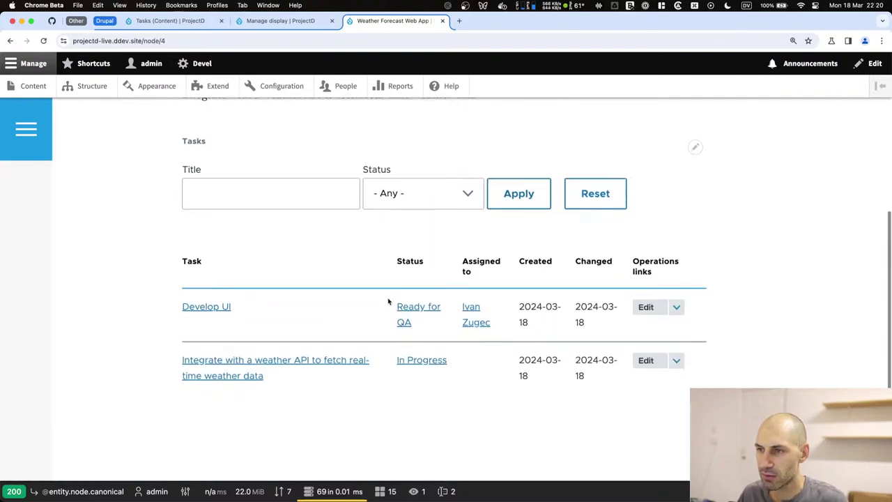
pyautogui.click(677, 309)
pyautogui.click(646, 307)
pyautogui.scroll(-10, 312, 308)
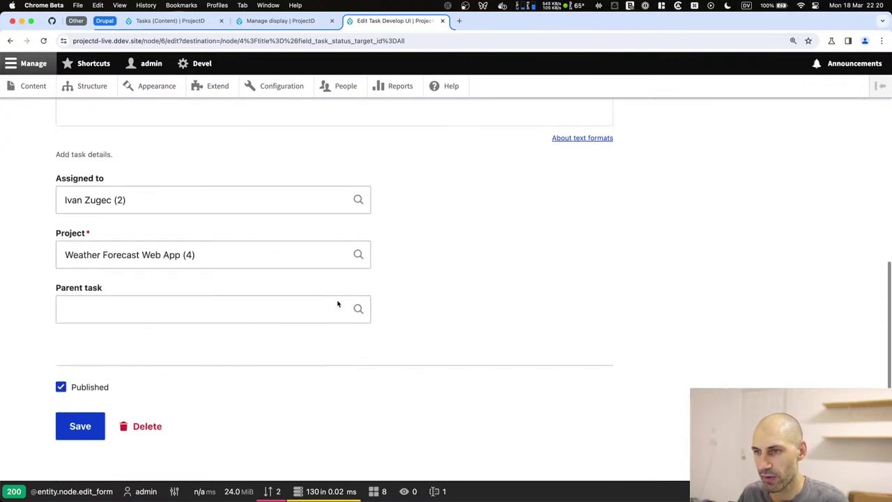
pyautogui.press('super+bracketleft')
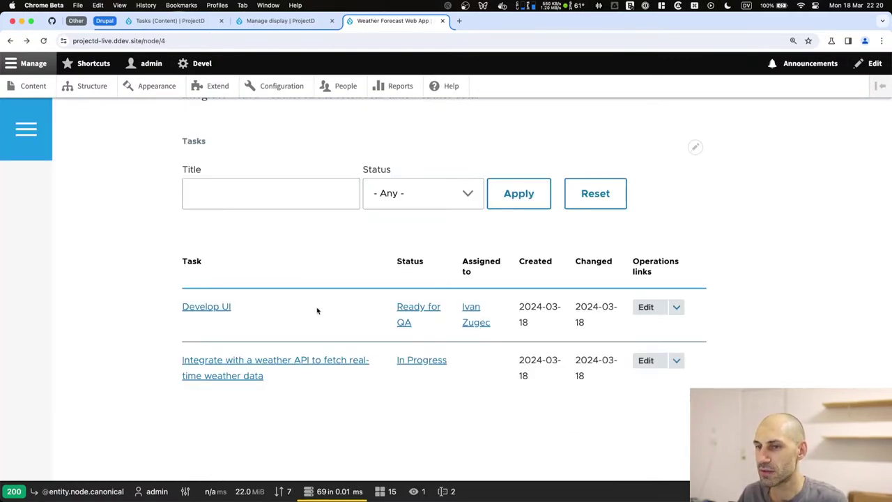
pyautogui.press('super+r')
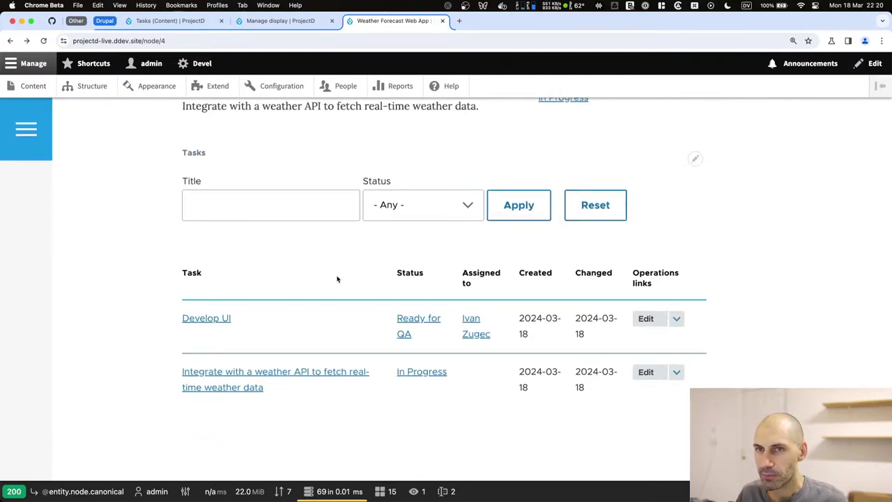
pyautogui.scroll(2, 337, 279)
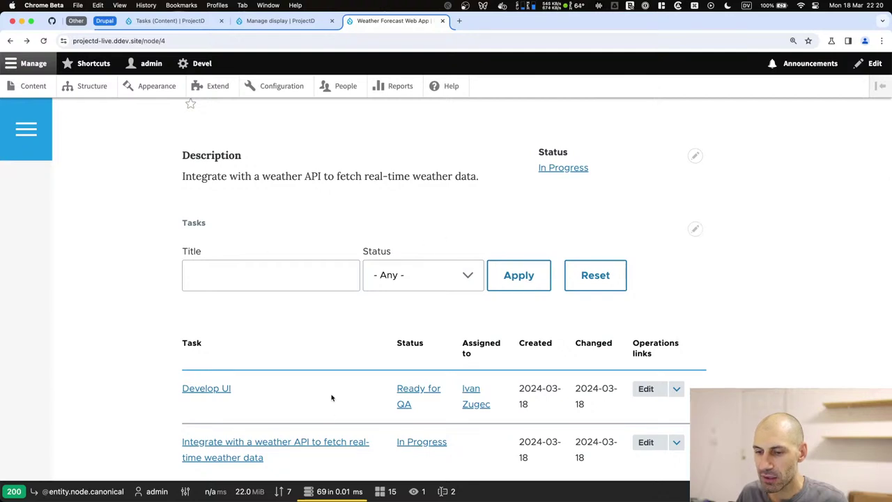
pyautogui.scroll(5, 335, 392)
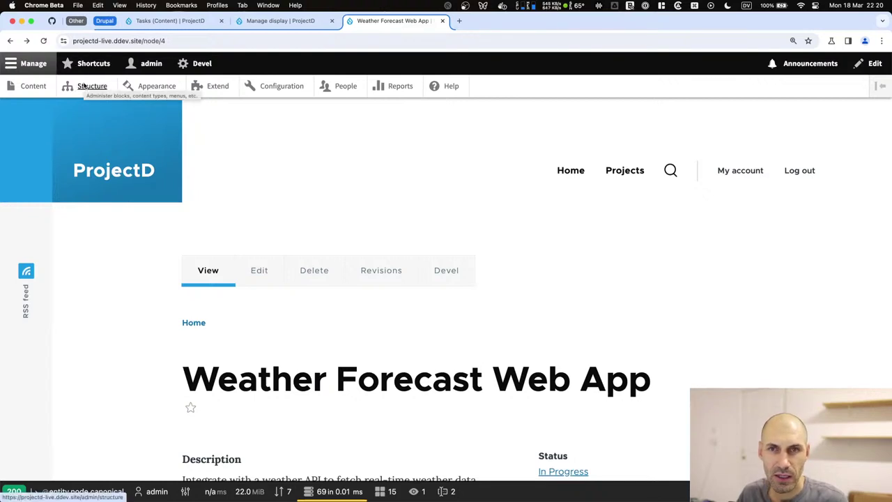
pyautogui.click(283, 20)
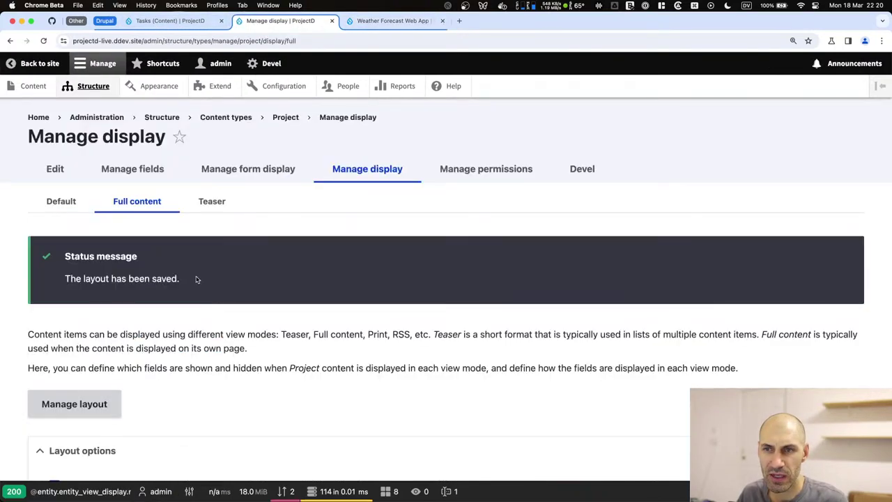
# Edit the address to load the Task content type's Manage display page.
pyautogui.doubleClick(244, 42)
pyautogui.write('task')
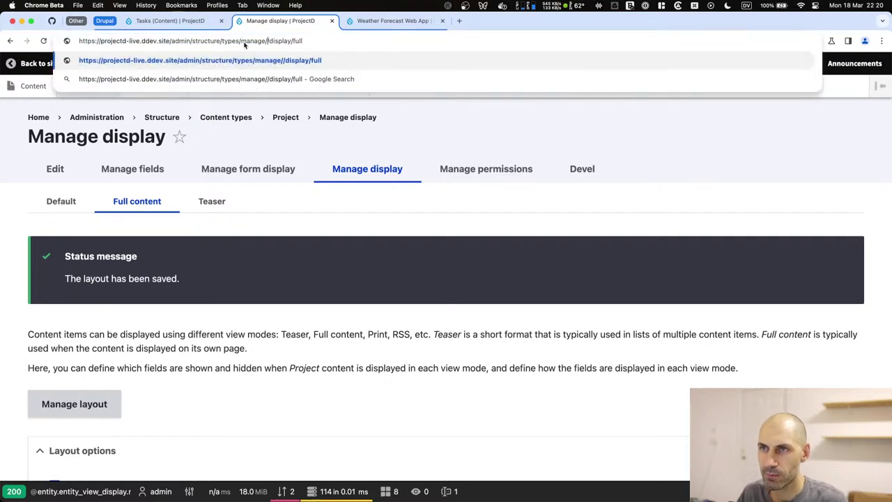
pyautogui.press('Return')
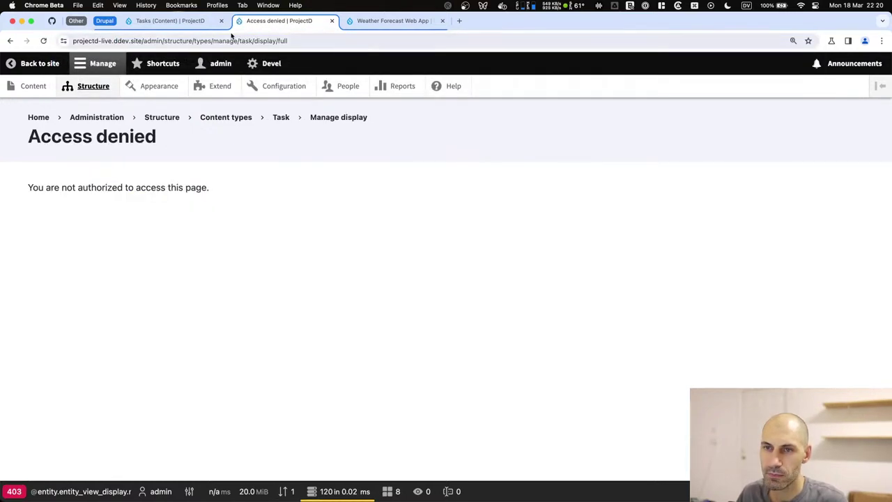
pyautogui.doubleClick(243, 40)
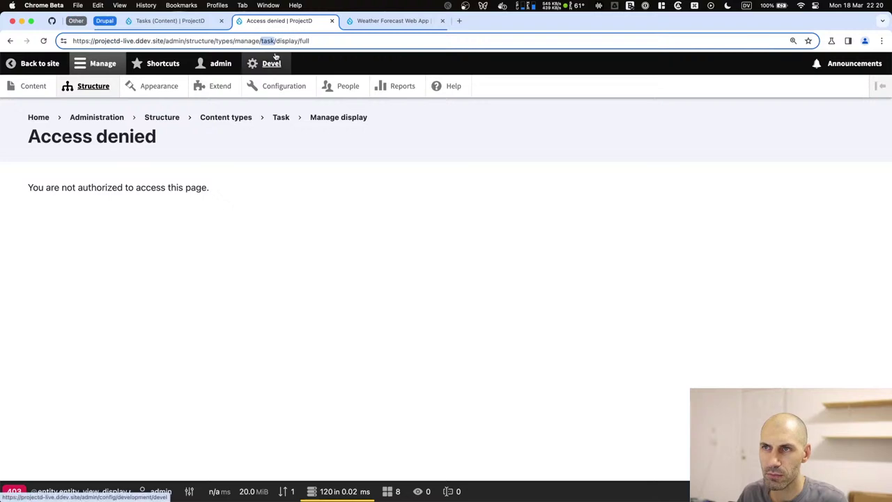
pyautogui.doubleClick(315, 40)
pyautogui.press('BackSpace')
pyautogui.press('BackSpace')
pyautogui.press('Return')
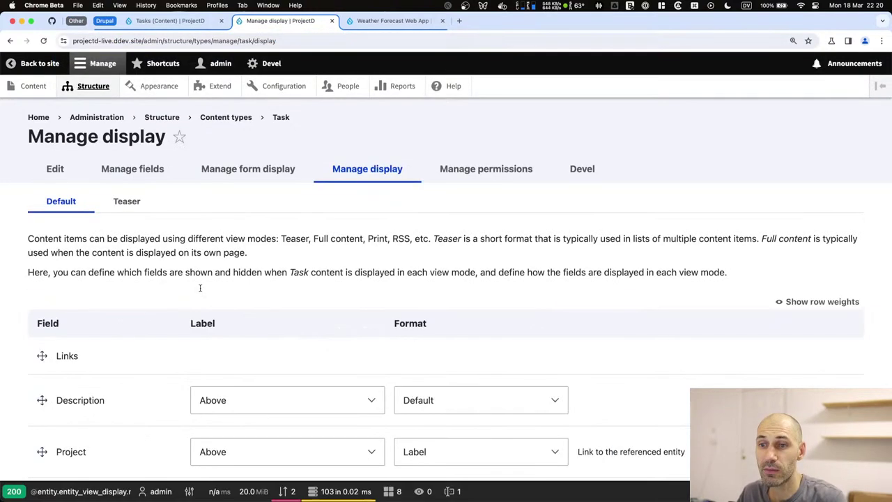
# Enable Layout Builder on Task's default display and save, then disable it again.
pyautogui.scroll(-10, 144, 323)
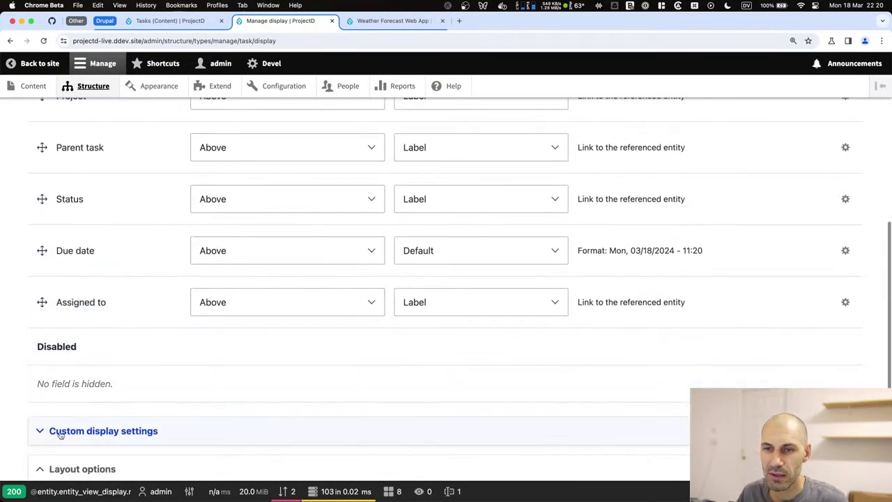
pyautogui.click(70, 364)
pyautogui.click(56, 444)
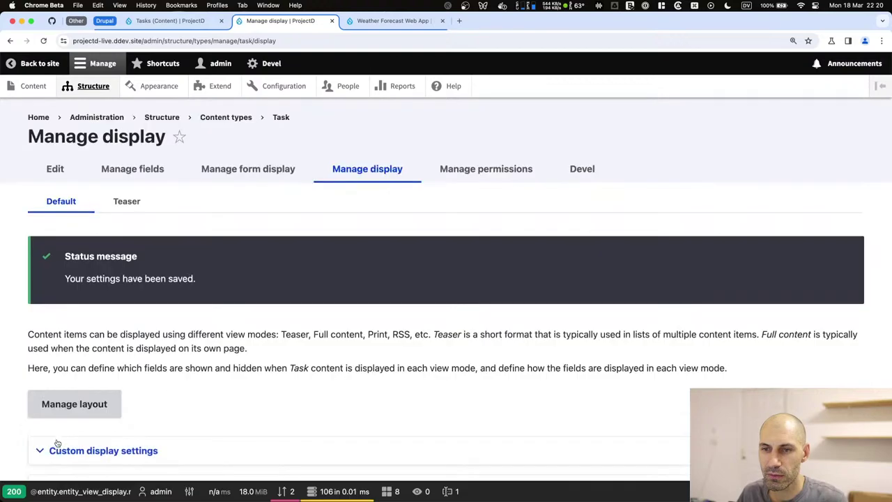
pyautogui.scroll(-5, 85, 424)
pyautogui.click(54, 335)
pyautogui.click(52, 411)
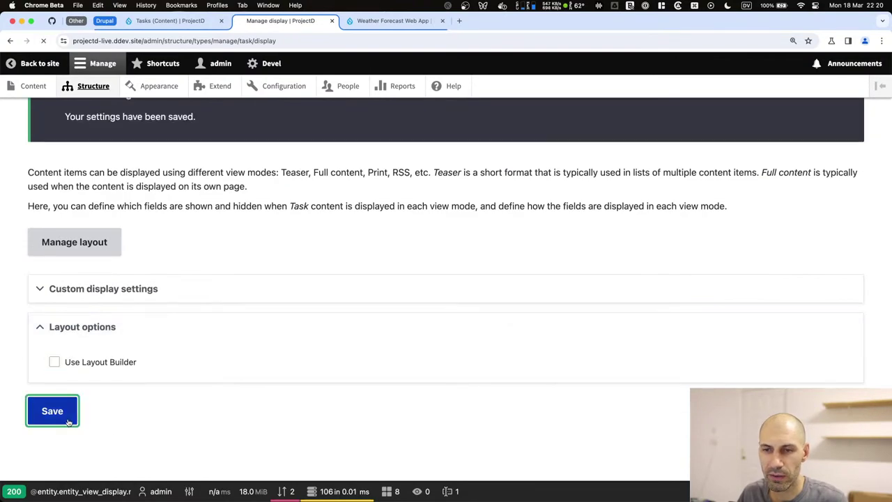
pyautogui.click(60, 313)
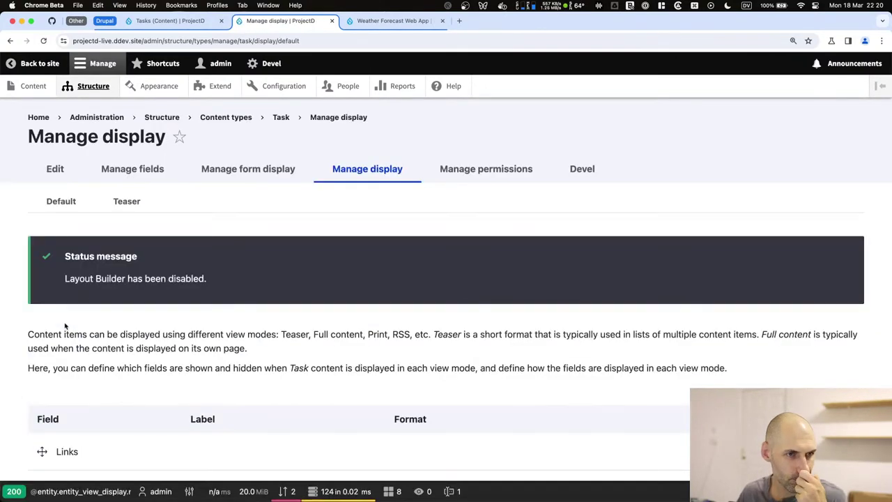
# Turn on custom display settings for the Full content view mode and save.
pyautogui.scroll(-5, 152, 370)
pyautogui.scroll(5, 146, 366)
pyautogui.scroll(-10, 123, 281)
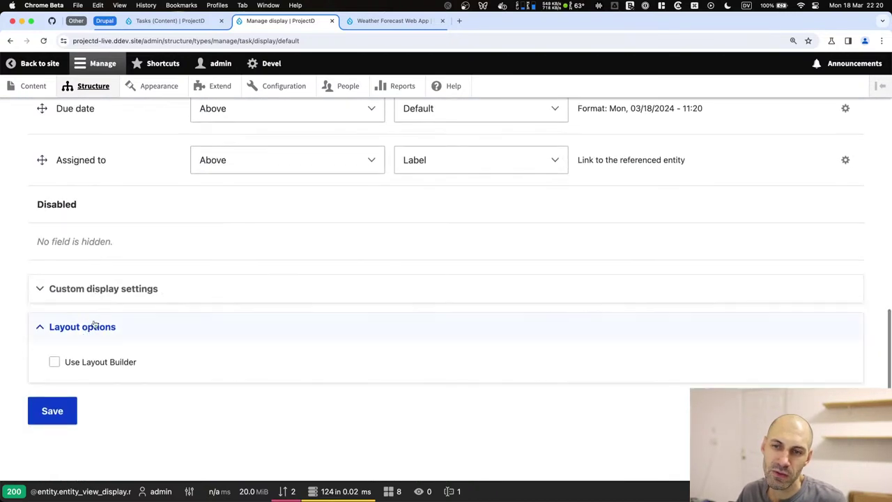
pyautogui.click(103, 289)
pyautogui.click(93, 341)
pyautogui.scroll(-3, 88, 397)
pyautogui.click(52, 410)
# Tick Use Layout Builder on Task's Full content display, save, and open Manage layout.
pyautogui.scroll(-5, 65, 407)
pyautogui.scroll(5, 65, 406)
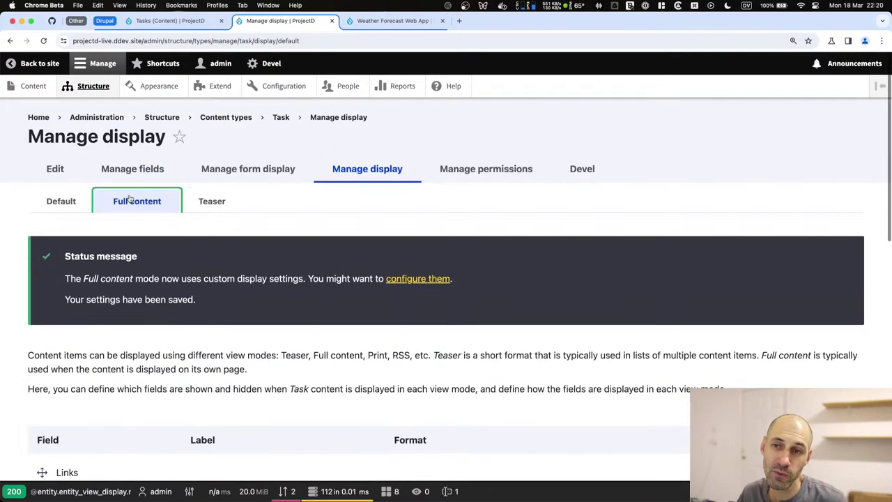
pyautogui.click(129, 201)
pyautogui.scroll(-10, 128, 201)
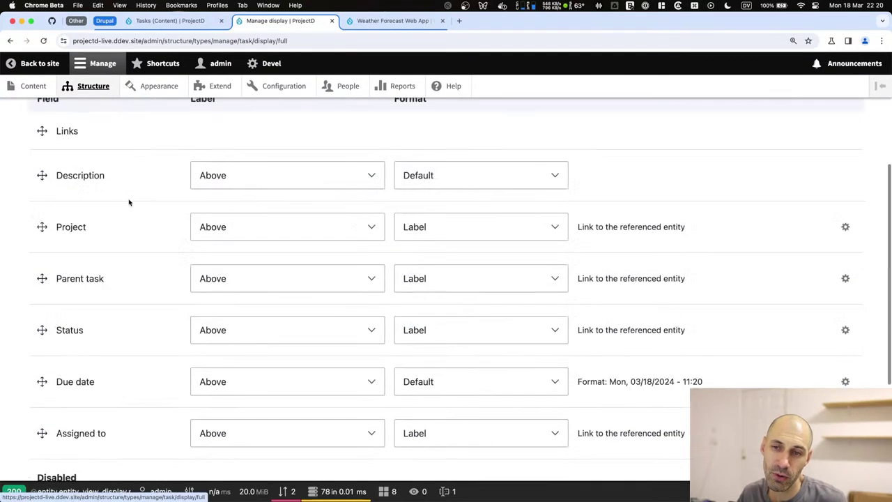
pyautogui.click(87, 365)
pyautogui.click(69, 432)
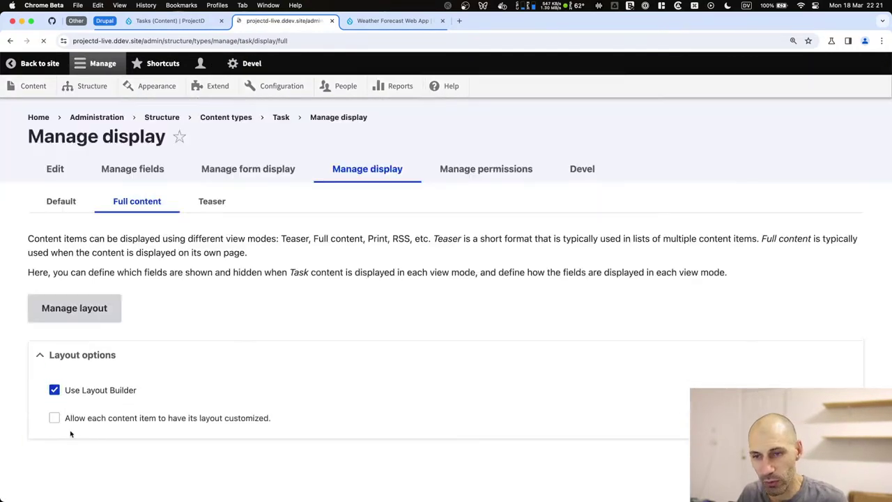
pyautogui.click(88, 404)
pyautogui.scroll(-10, 198, 391)
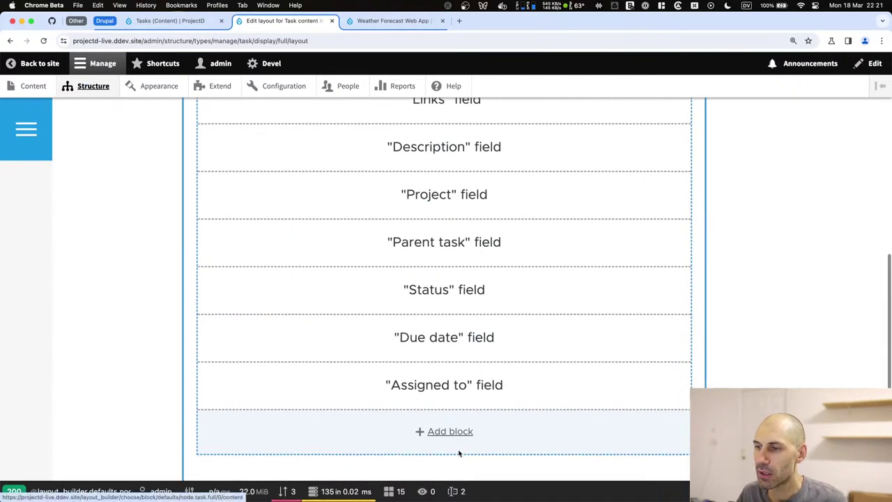
# Add a new two-column section at the top with 67%/33% column widths.
pyautogui.scroll(-2, 456, 446)
pyautogui.scroll(15, 441, 400)
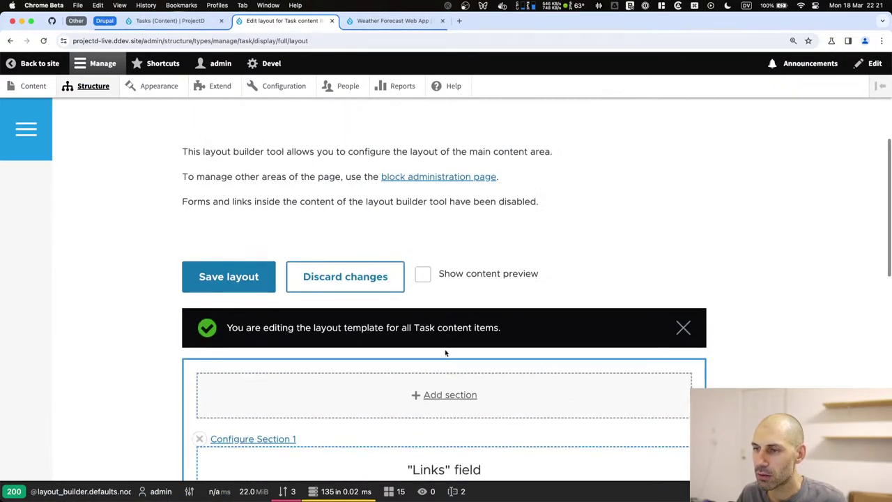
pyautogui.click(446, 395)
pyautogui.click(744, 239)
pyautogui.click(755, 175)
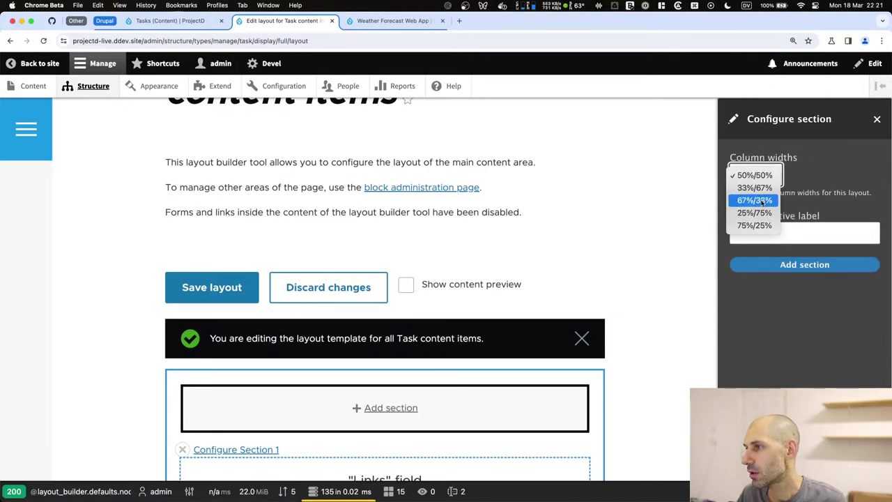
pyautogui.click(755, 200)
pyautogui.click(772, 264)
# Drag Description into the left column and Status, Assigned to, Due date, Project into the right.
pyautogui.scroll(-5, 488, 279)
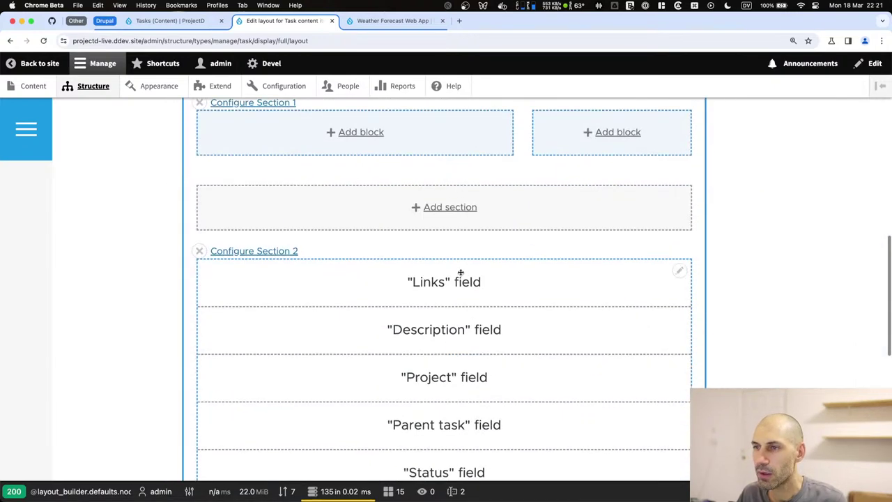
pyautogui.moveTo(462, 330); pyautogui.dragTo(379, 217)
pyautogui.scroll(-3, 454, 303)
pyautogui.moveTo(460, 398); pyautogui.dragTo(600, 210)
pyautogui.scroll(-3, 492, 267)
pyautogui.moveTo(465, 272); pyautogui.dragTo(653, 156)
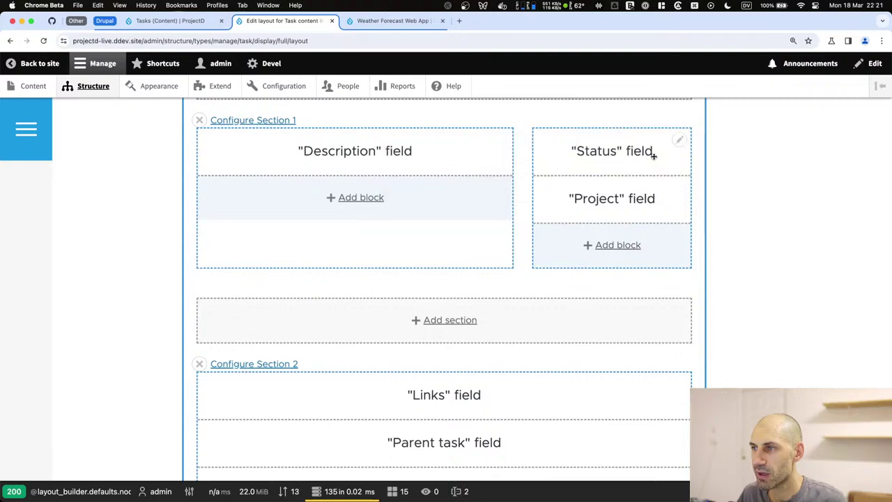
pyautogui.scroll(-3, 531, 261)
pyautogui.moveTo(407, 325); pyautogui.dragTo(634, 215)
pyautogui.scroll(-5, 504, 279)
pyautogui.moveTo(471, 251); pyautogui.dragTo(645, 197)
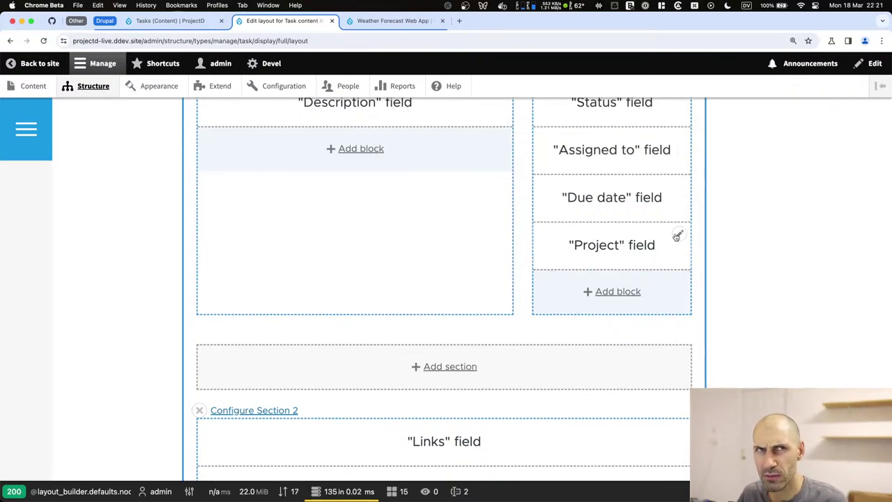
pyautogui.scroll(-5, 392, 247)
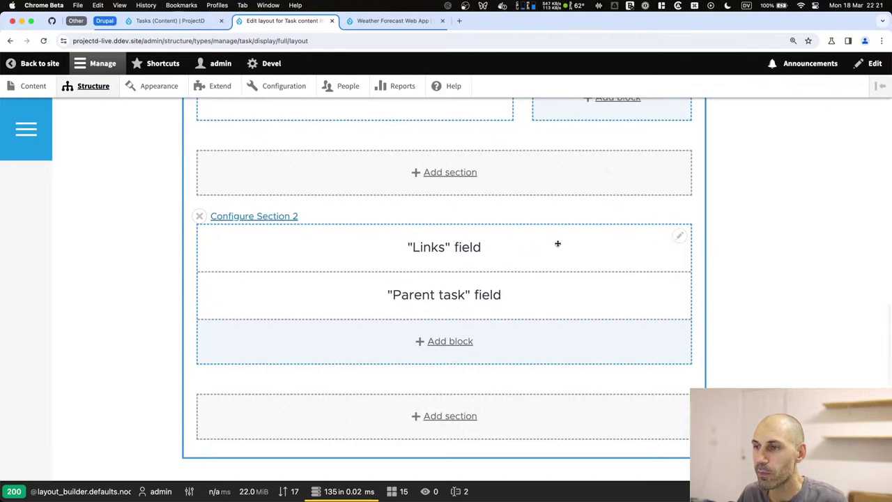
# Remove the Links and Parent task blocks, then save the Task layout.
pyautogui.click(681, 237)
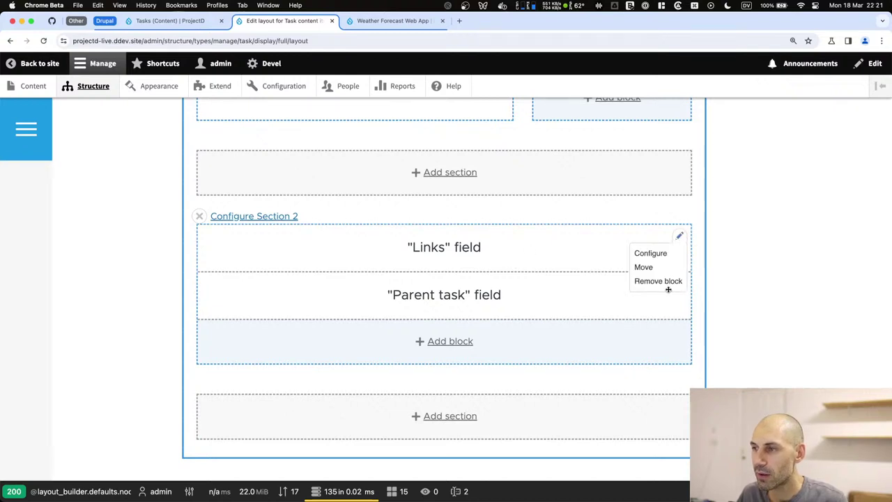
pyautogui.click(657, 281)
pyautogui.click(767, 203)
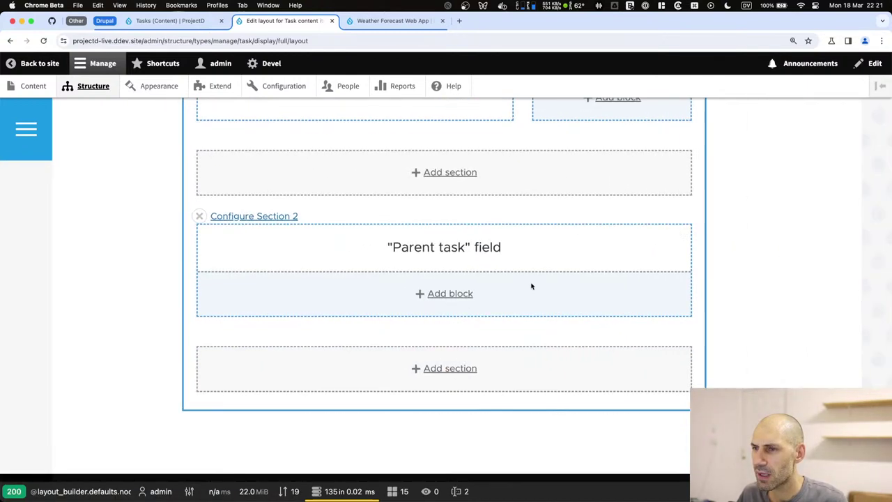
pyautogui.click(679, 237)
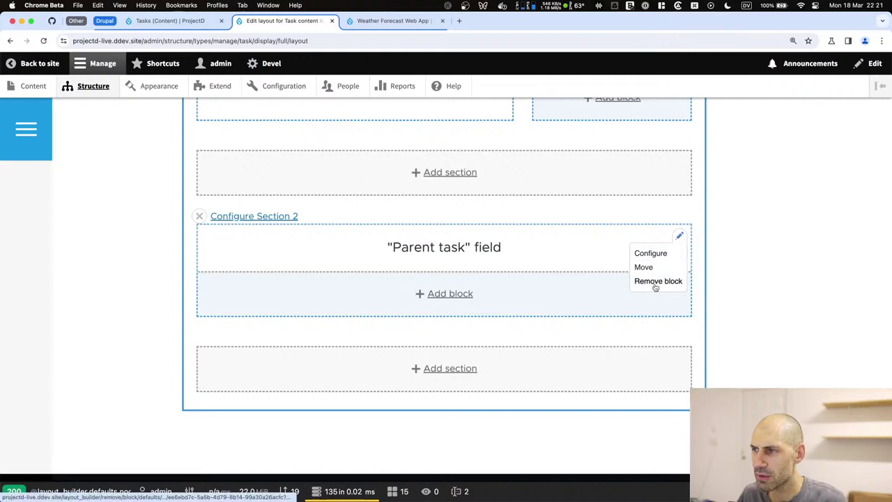
pyautogui.click(653, 281)
pyautogui.click(794, 206)
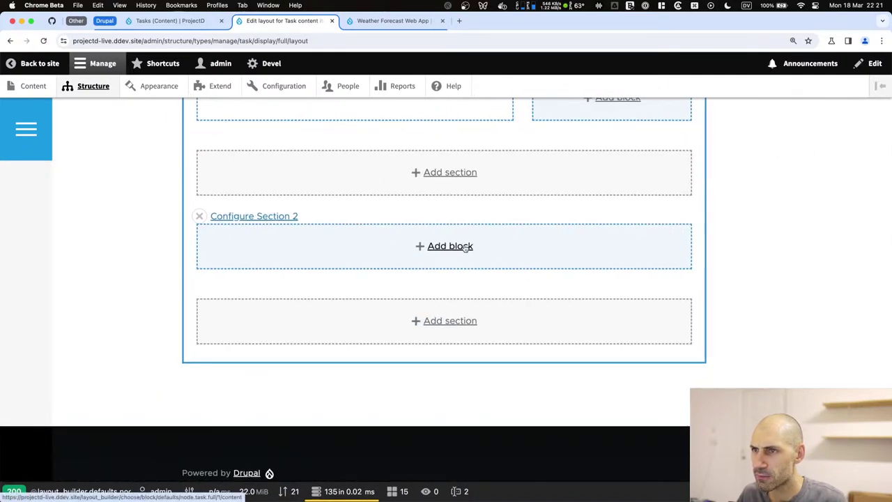
pyautogui.scroll(10, 465, 249)
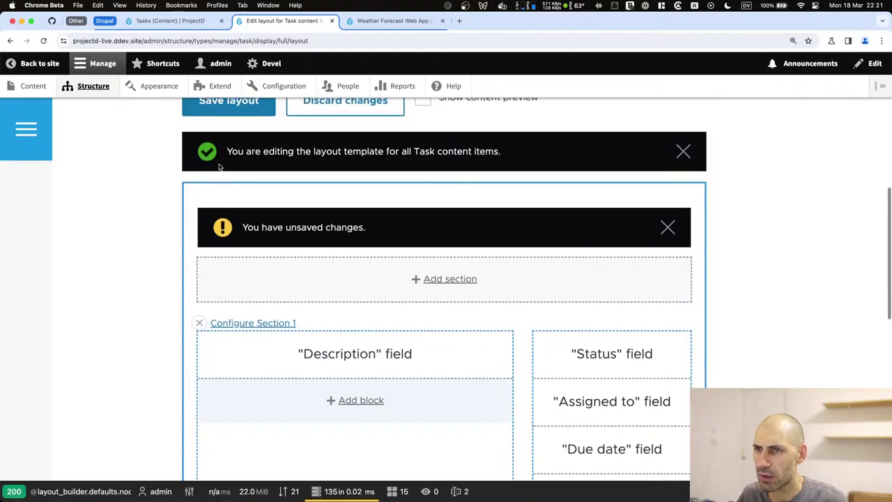
pyautogui.click(230, 121)
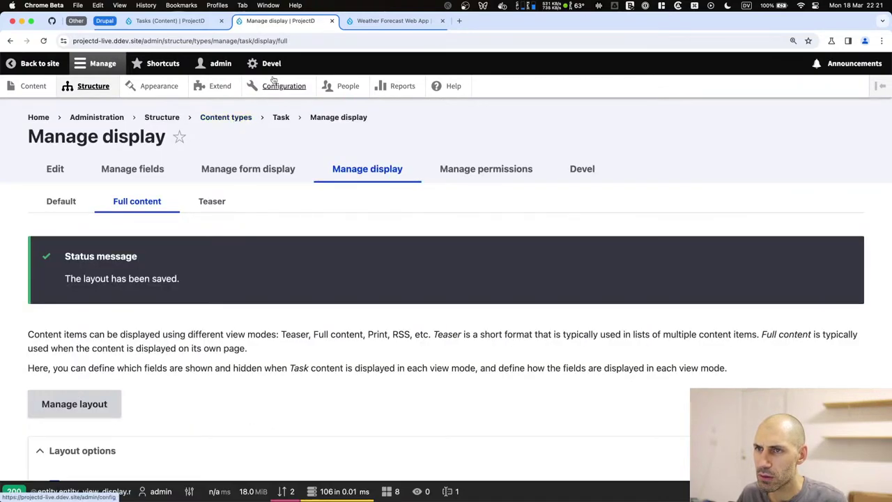
# Open the Develop UI task page from Weather Forecast Web App and inspect its new layout.
pyautogui.click(394, 20)
pyautogui.scroll(-3, 432, 198)
pyautogui.scroll(-5, 315, 350)
pyautogui.click(222, 218)
pyautogui.scroll(-4, 285, 253)
pyautogui.scroll(3, 285, 253)
pyautogui.moveTo(687, 351); pyautogui.dragTo(182, 209)
pyautogui.doubleClick(228, 207)
pyautogui.tripleClick(227, 207)
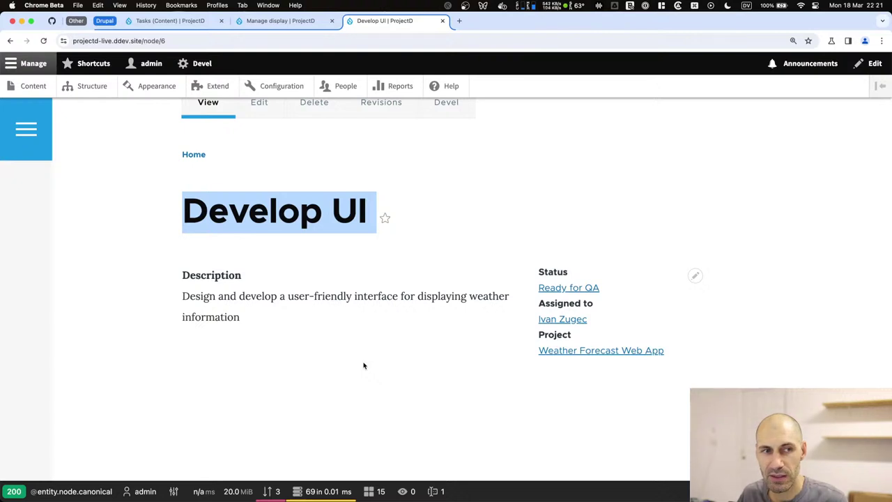
pyautogui.scroll(3, 362, 364)
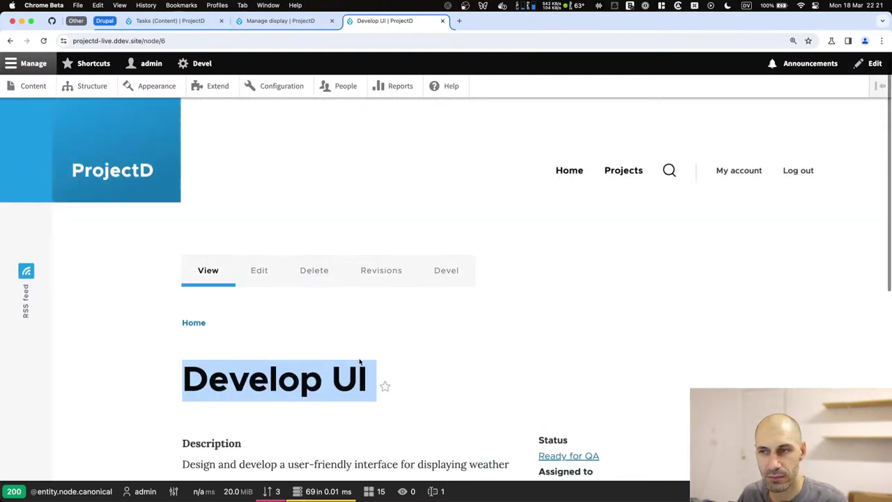
# Back in the Tasks view editor, review the Content: Project contextual filter.
pyautogui.click(188, 19)
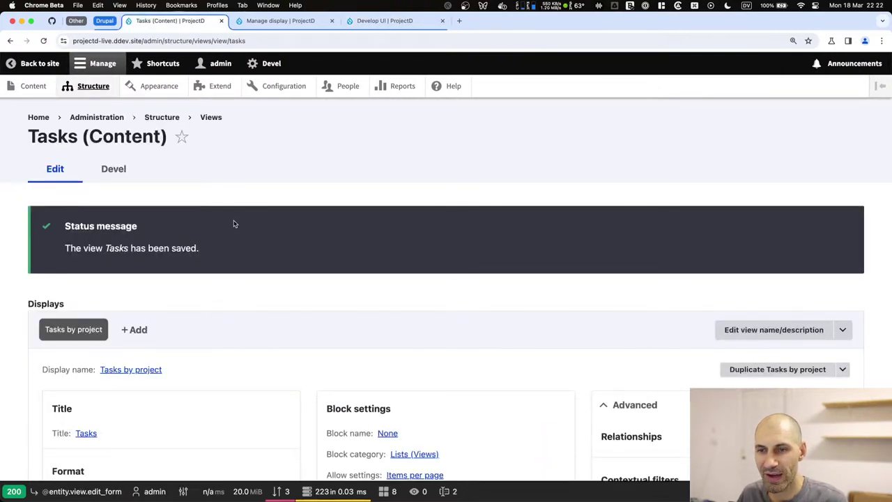
pyautogui.scroll(-5, 149, 269)
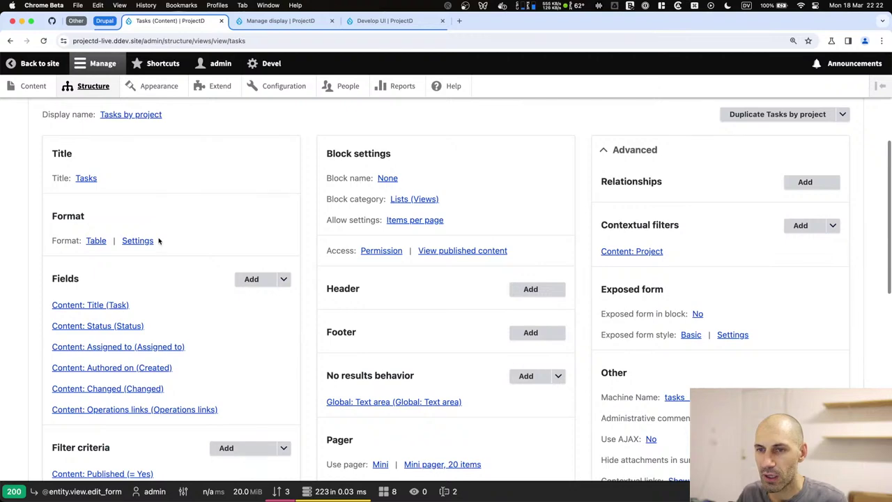
pyautogui.scroll(2, 641, 229)
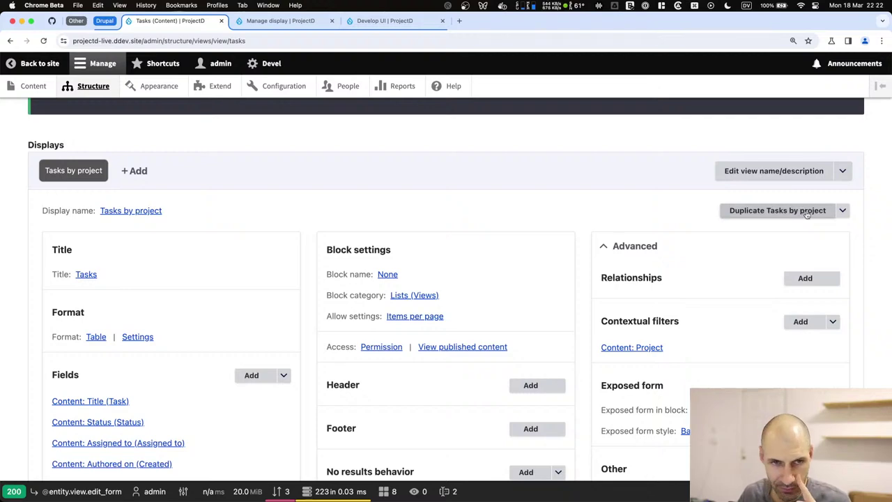
pyautogui.scroll(-4, 627, 262)
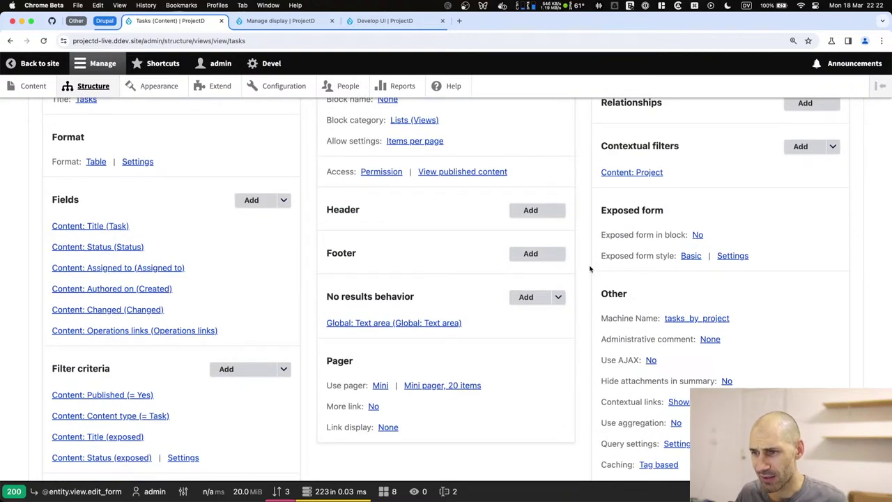
pyautogui.scroll(-2, 592, 251)
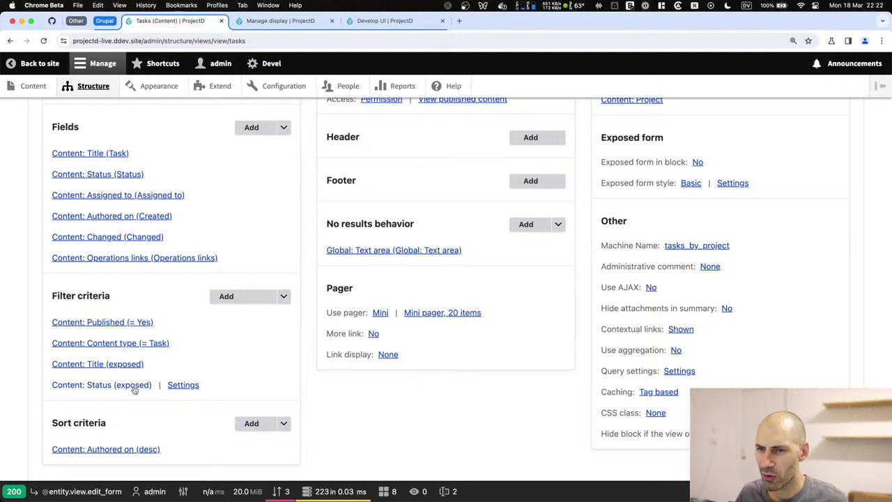
pyautogui.scroll(4, 355, 378)
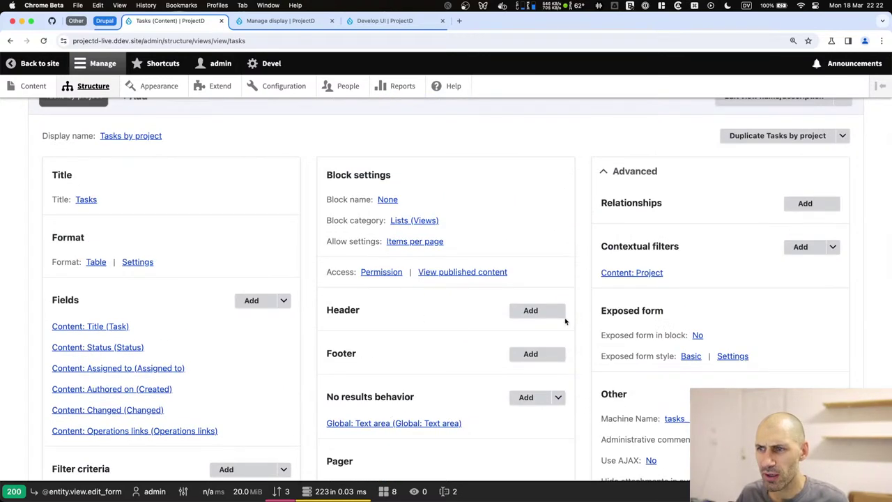
pyautogui.moveTo(670, 274); pyautogui.dragTo(602, 273)
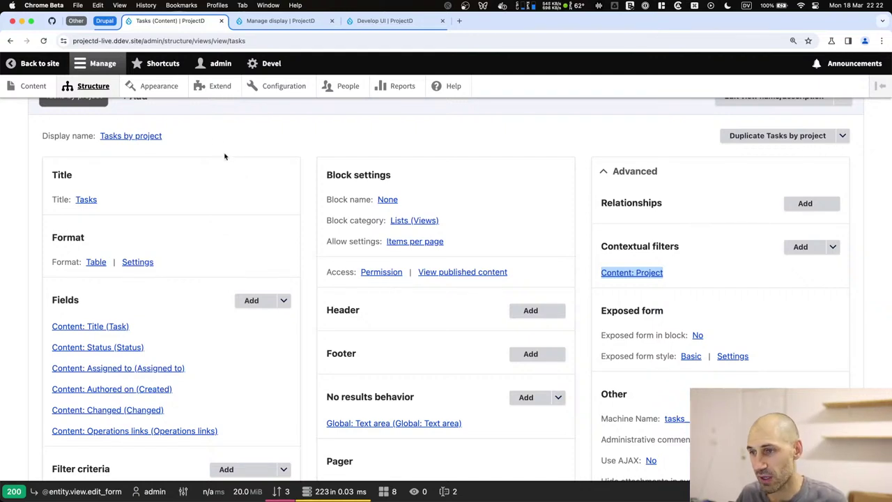
# Glance at the GitHub issues tab and other tab group, then return to the Tasks view editor.
pyautogui.click(101, 23)
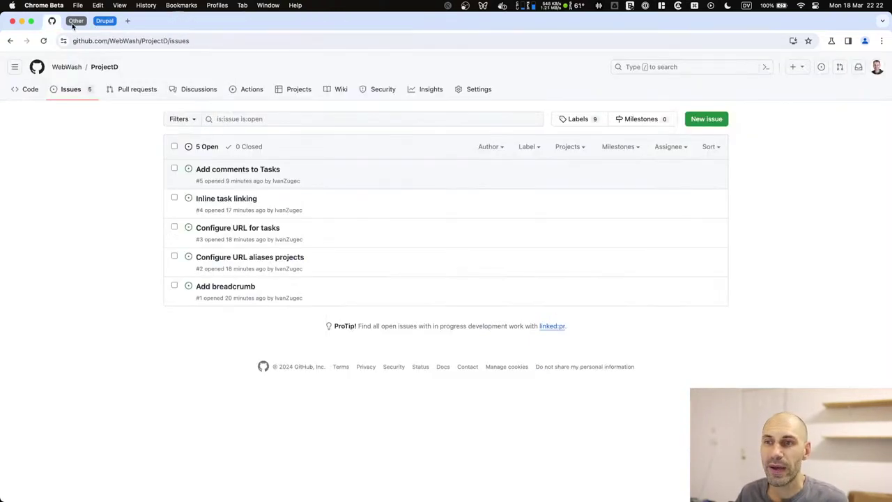
pyautogui.click(74, 22)
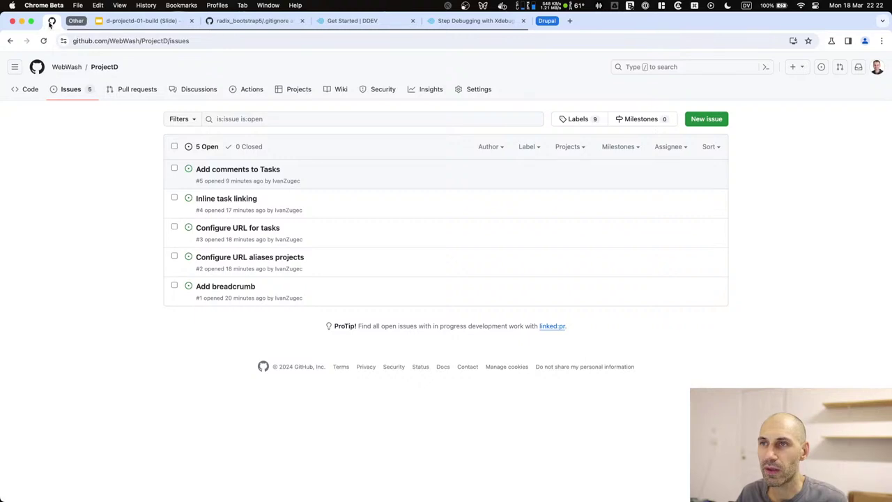
pyautogui.click(75, 21)
pyautogui.click(104, 21)
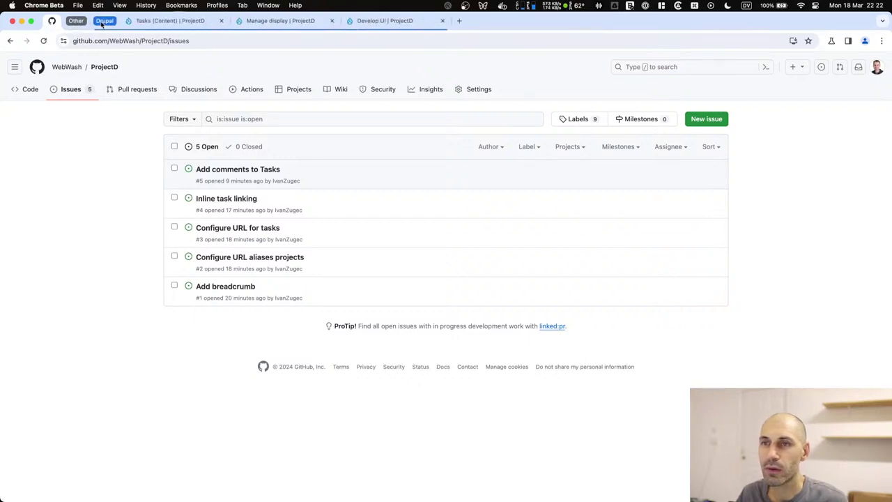
pyautogui.click(161, 22)
# From the Content list, prefix the weather API task's title with '1 - ', copy it, and save.
pyautogui.click(264, 20)
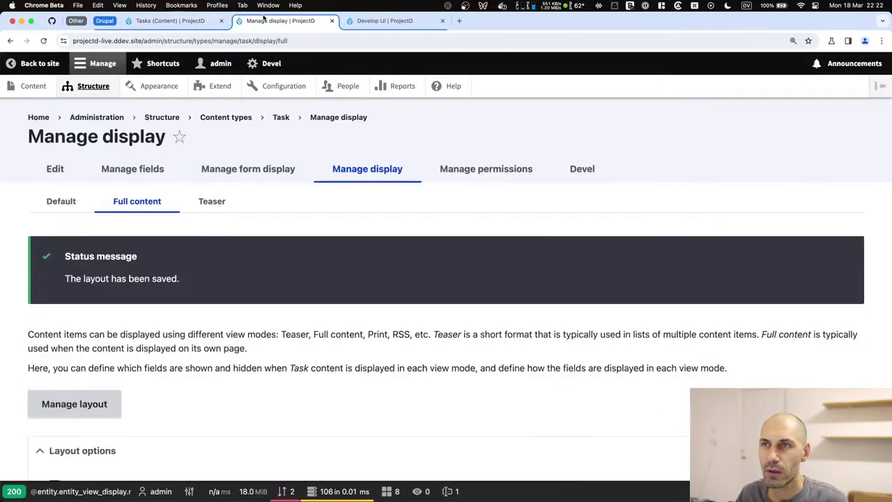
pyautogui.click(28, 86)
pyautogui.scroll(-3, 233, 297)
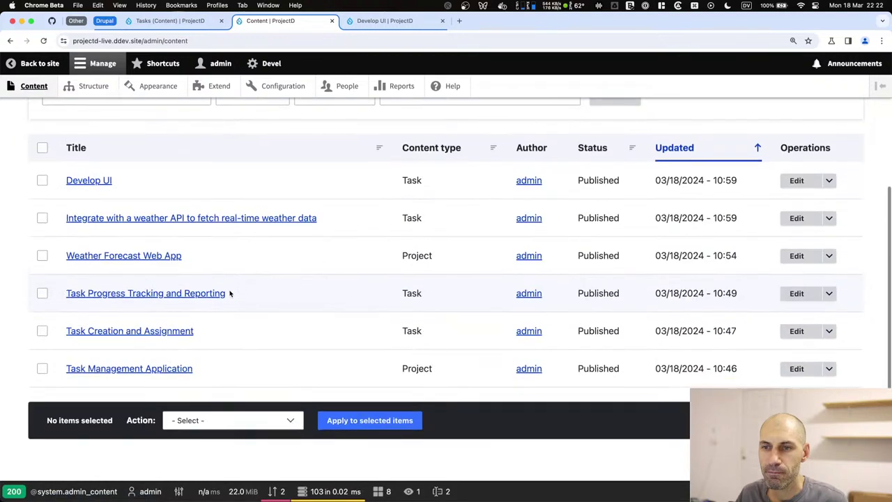
pyautogui.moveTo(313, 221); pyautogui.dragTo(66, 218)
pyautogui.click(501, 221)
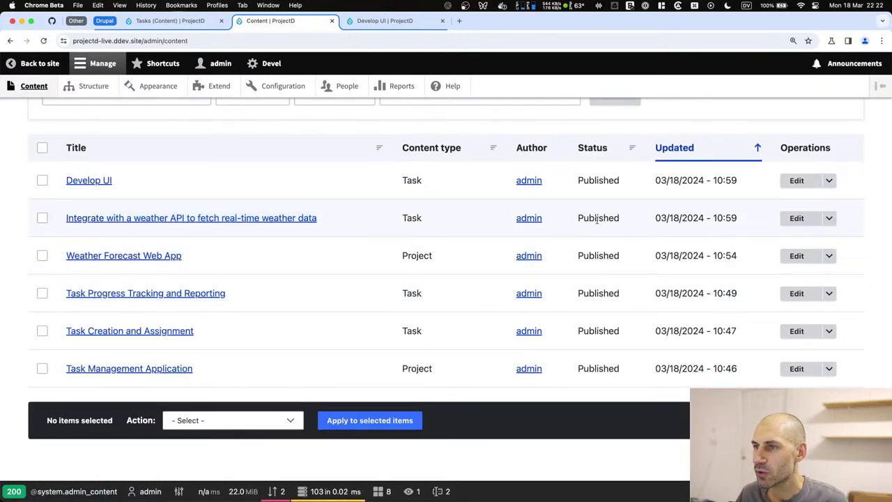
pyautogui.click(796, 218)
pyautogui.click(202, 242)
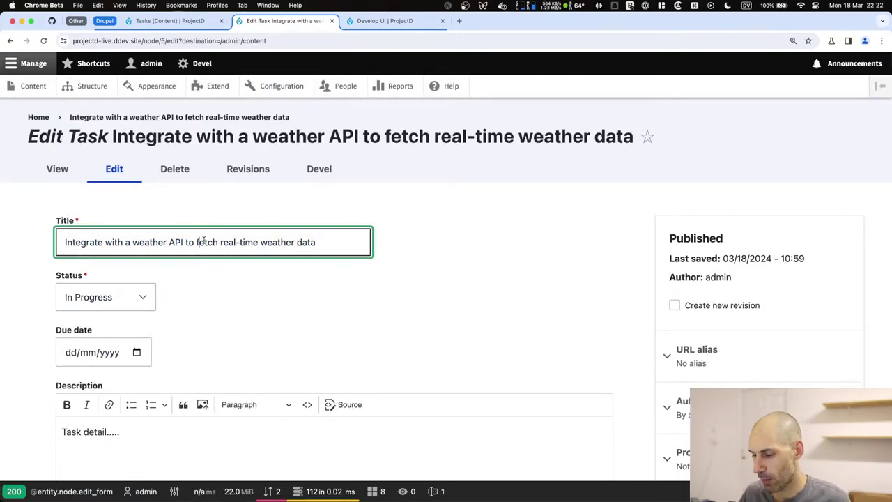
pyautogui.write('1 ')
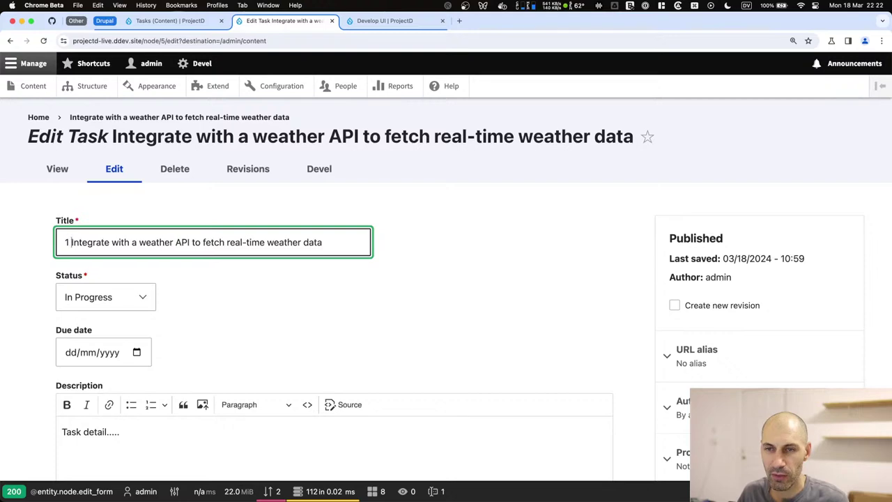
pyautogui.write('-')
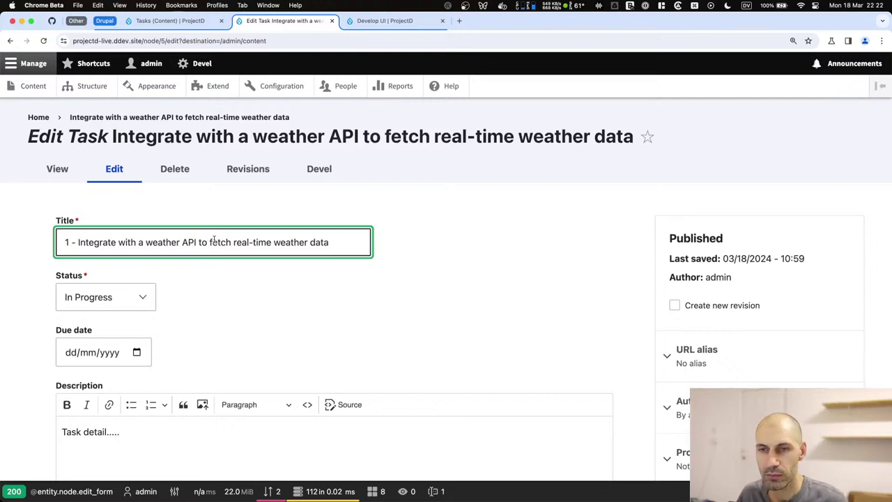
pyautogui.press('super+a')
pyautogui.press('super+c')
pyautogui.scroll(-10, 158, 316)
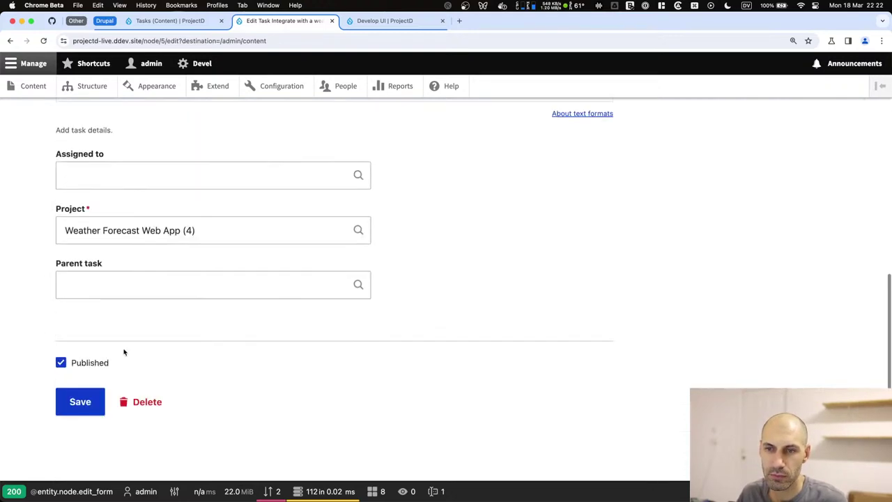
pyautogui.click(72, 403)
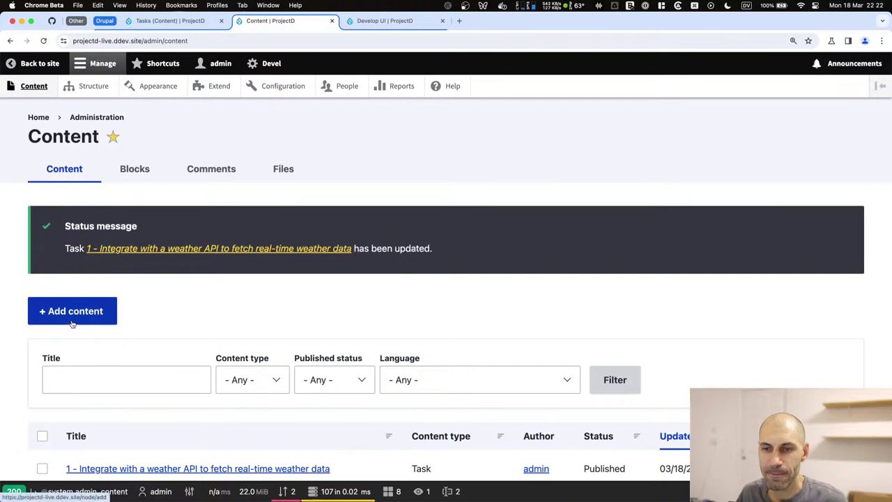
# Create a new Task titled with the pasted title plus '.2' and description 'Details to here'.
pyautogui.click(71, 319)
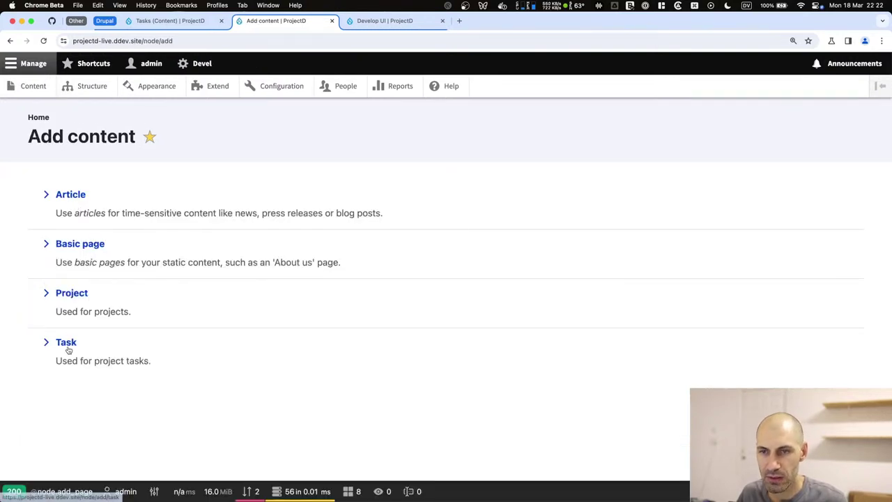
pyautogui.click(67, 343)
pyautogui.click(100, 221)
pyautogui.press('super+v')
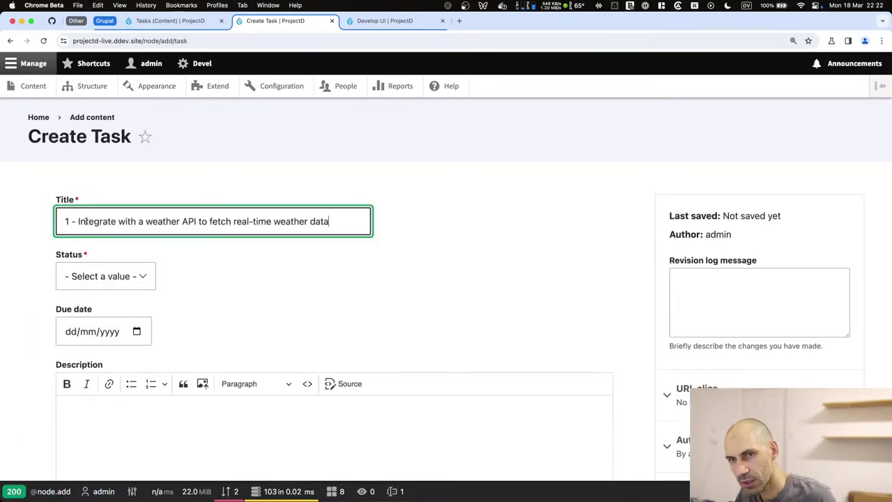
pyautogui.write('.2')
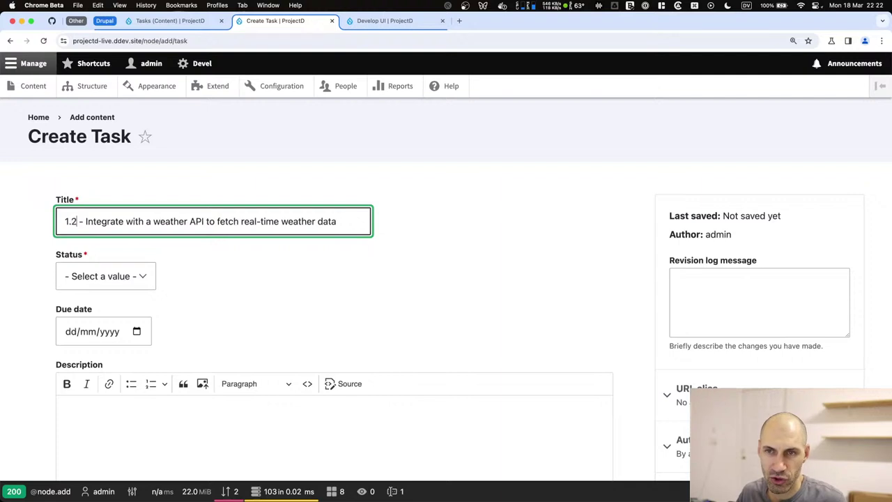
pyautogui.click(97, 454)
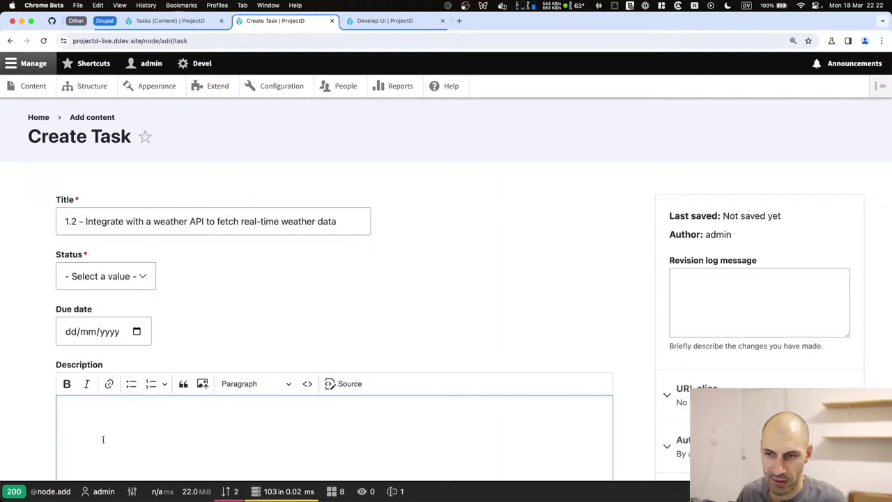
pyautogui.write('Details to here')
# Set status In Progress, due date 14 March 2024, and assign it to the suggested user.
pyautogui.click(142, 277)
pyautogui.click(118, 307)
pyautogui.click(137, 332)
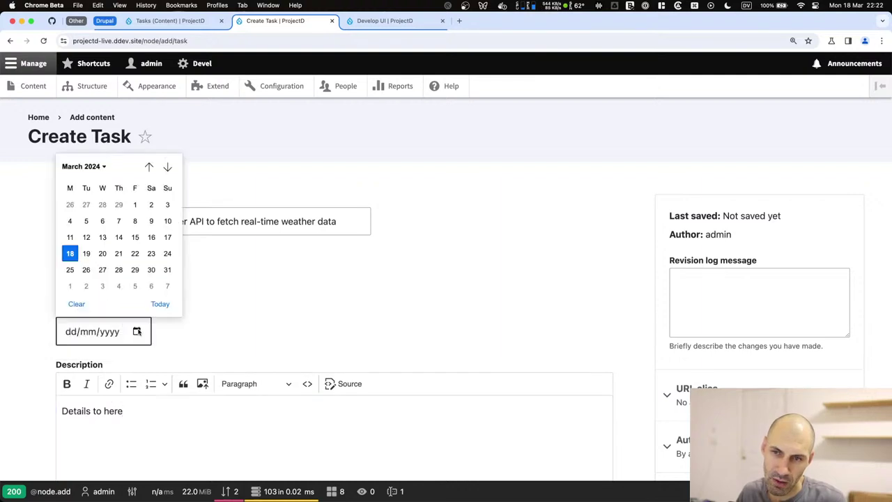
pyautogui.click(118, 237)
pyautogui.scroll(-5, 216, 349)
pyautogui.click(209, 319)
pyautogui.scroll(5, 215, 330)
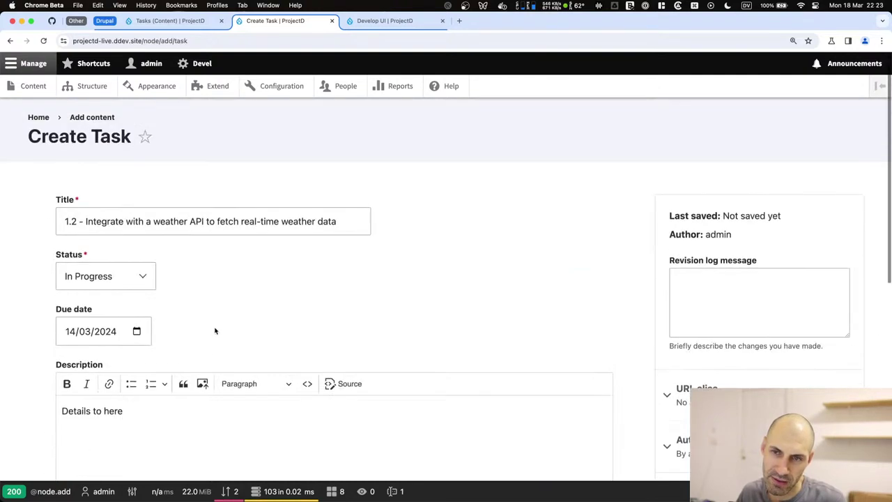
pyautogui.scroll(-5, 209, 327)
pyautogui.scroll(3, 166, 235)
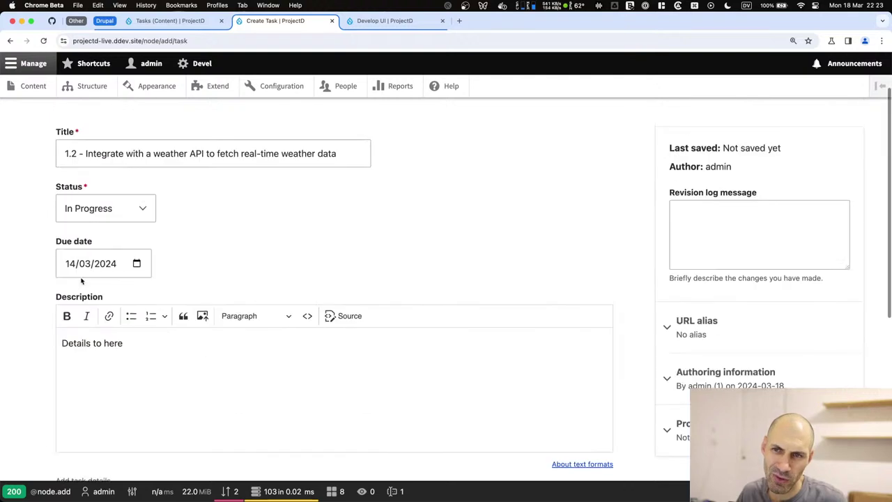
pyautogui.scroll(-4, 135, 360)
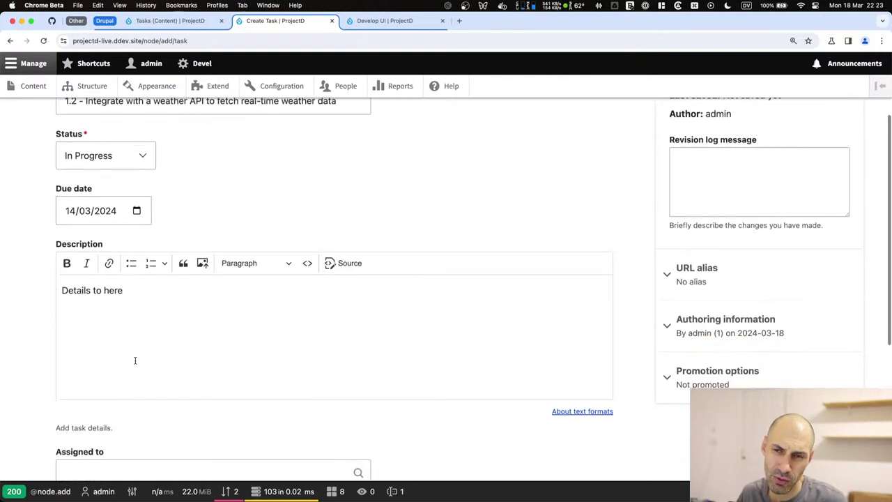
pyautogui.click(94, 300)
pyautogui.write('Ivan')
pyautogui.click(98, 331)
# Choose Weather Forecast Web App as project, the renamed weather API task as parent, and save.
pyautogui.click(103, 355)
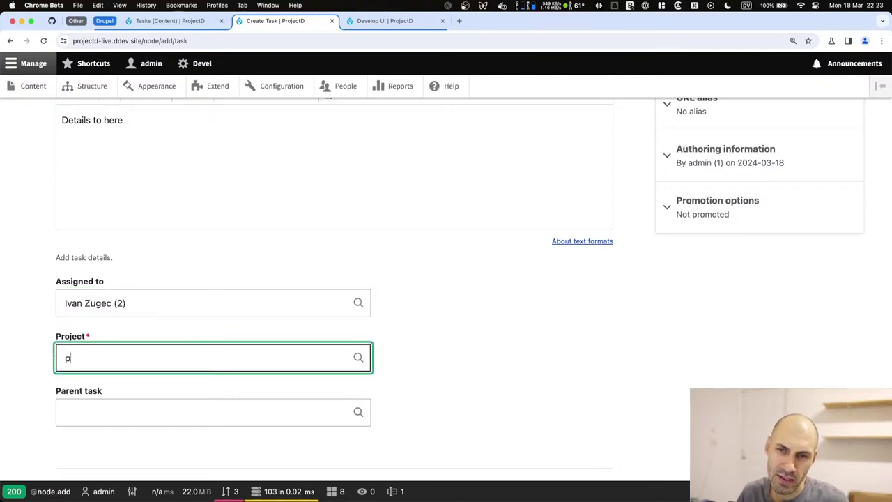
pyautogui.write('p')
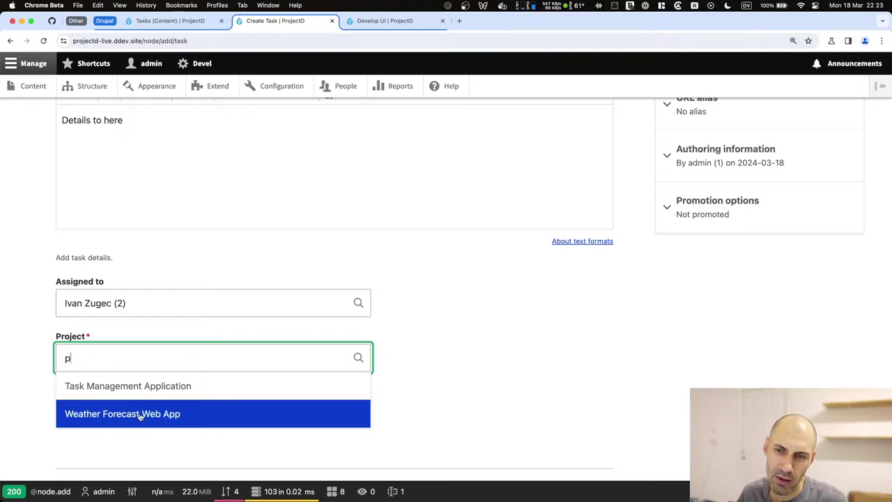
pyautogui.click(140, 414)
pyautogui.click(132, 408)
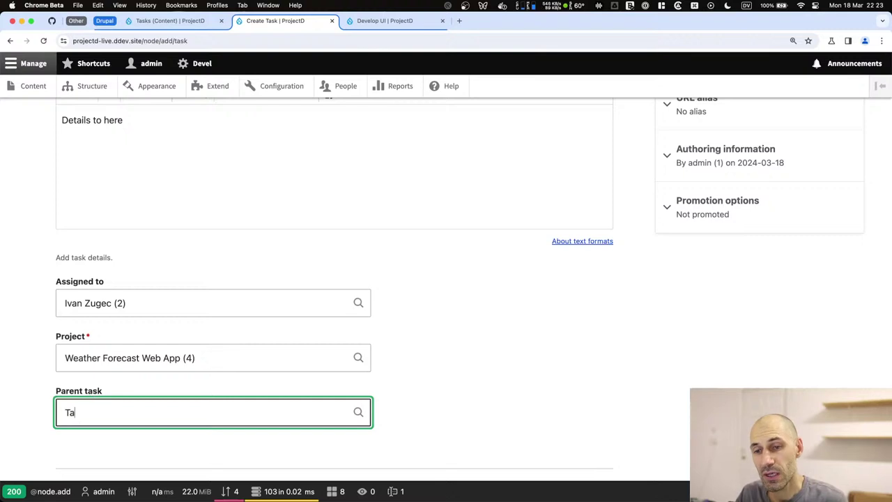
pyautogui.scroll(-3, 91, 396)
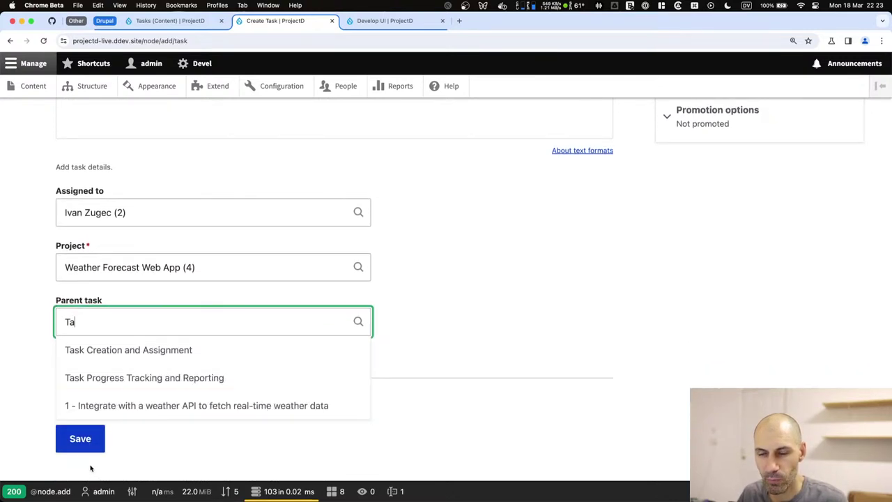
pyautogui.click(110, 407)
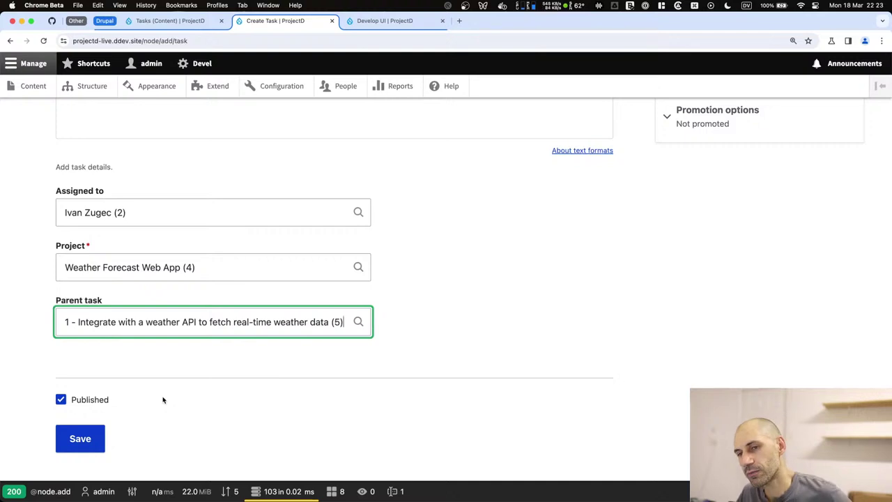
pyautogui.moveTo(215, 259); pyautogui.dragTo(24, 255)
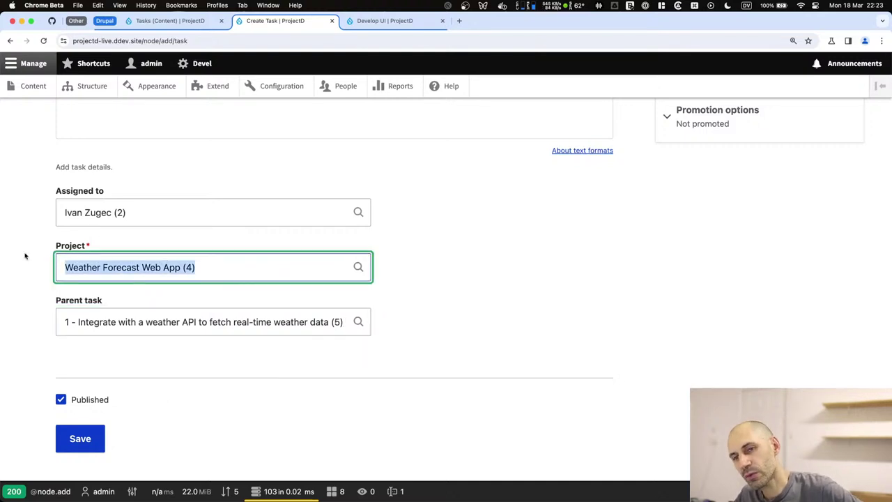
pyautogui.click(144, 449)
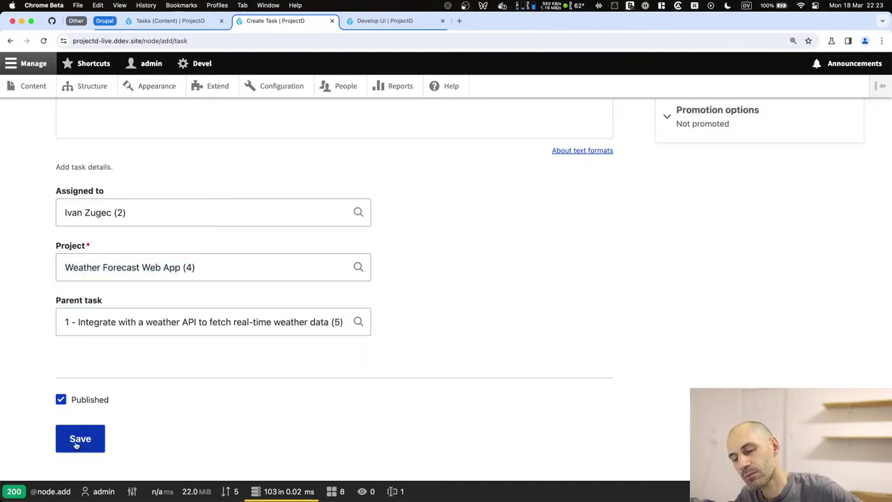
pyautogui.click(79, 439)
pyautogui.scroll(-5, 75, 444)
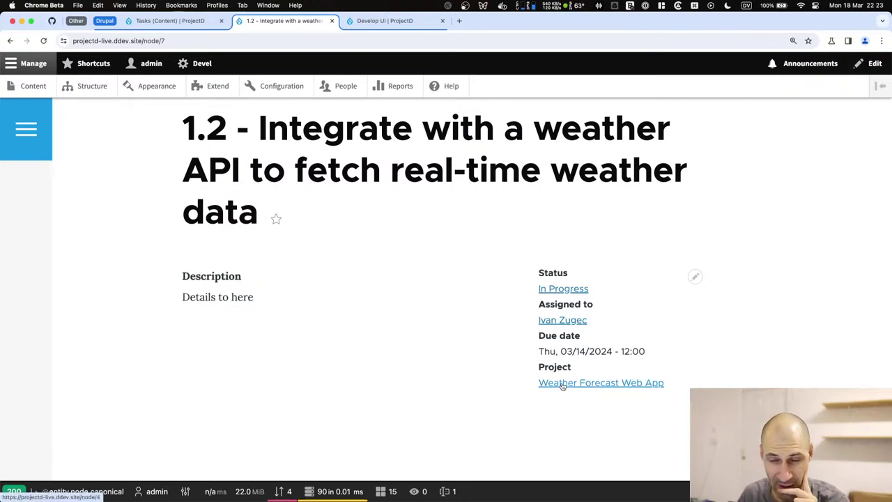
# Open the Weather Forecast Web App project page and view the new 1.2 task.
pyautogui.click(562, 384)
pyautogui.scroll(-5, 414, 355)
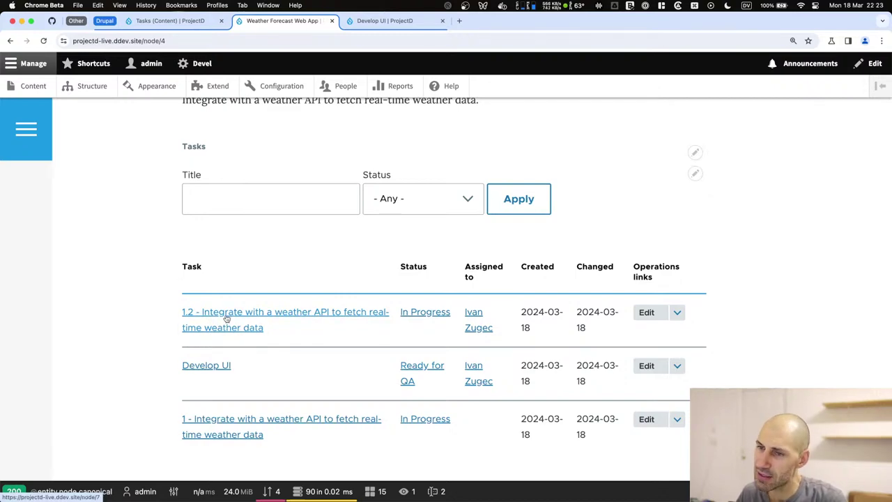
pyautogui.click(225, 318)
pyautogui.scroll(-5, 227, 334)
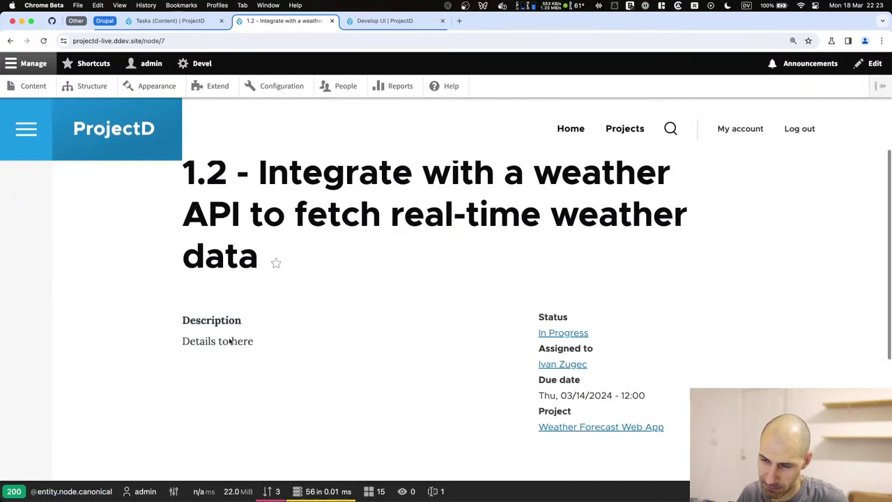
pyautogui.scroll(5, 228, 340)
# Back on the project page, highlight the 1.2 row in the Tasks table and open the Tasks view's edit options.
pyautogui.press('super+bracketleft')
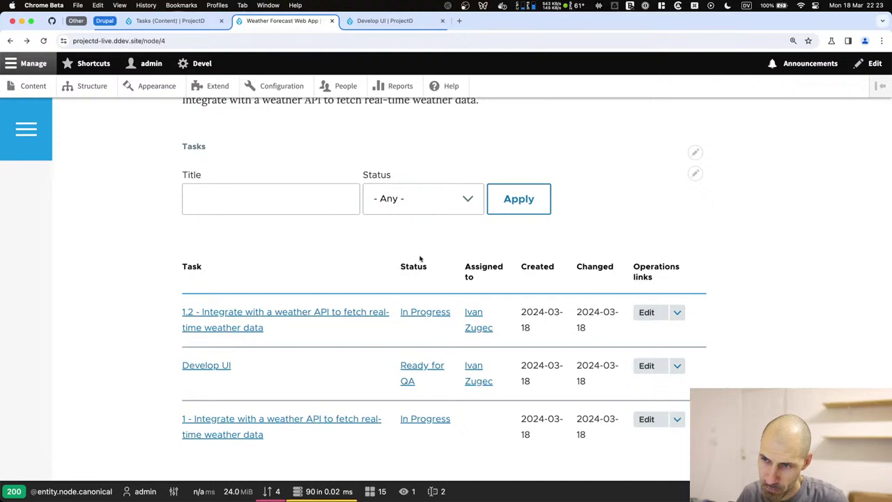
pyautogui.moveTo(154, 299); pyautogui.dragTo(321, 334)
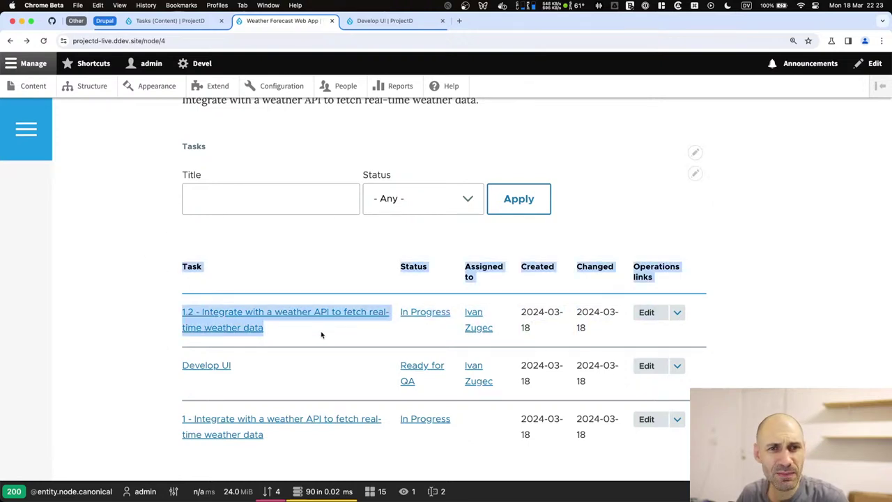
pyautogui.click(789, 334)
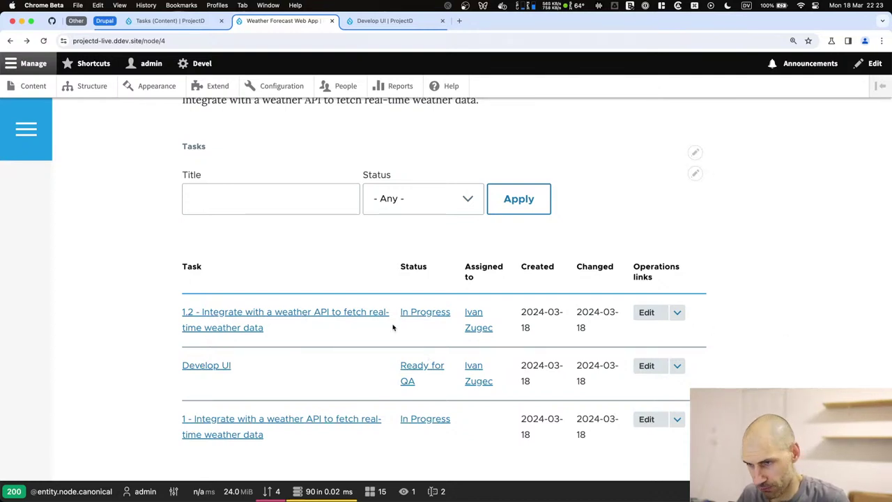
pyautogui.click(699, 177)
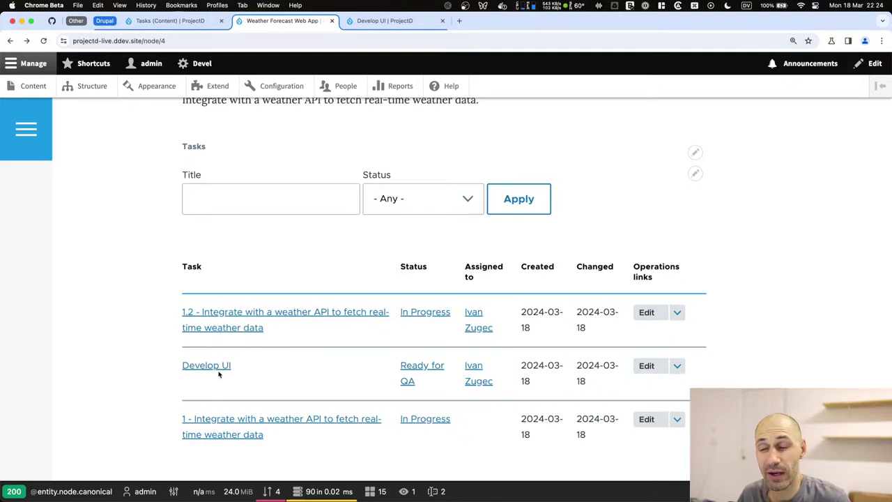
# Duplicate the Tasks by project block and rename the copy to 'Tasks by parent task'.
pyautogui.click(177, 25)
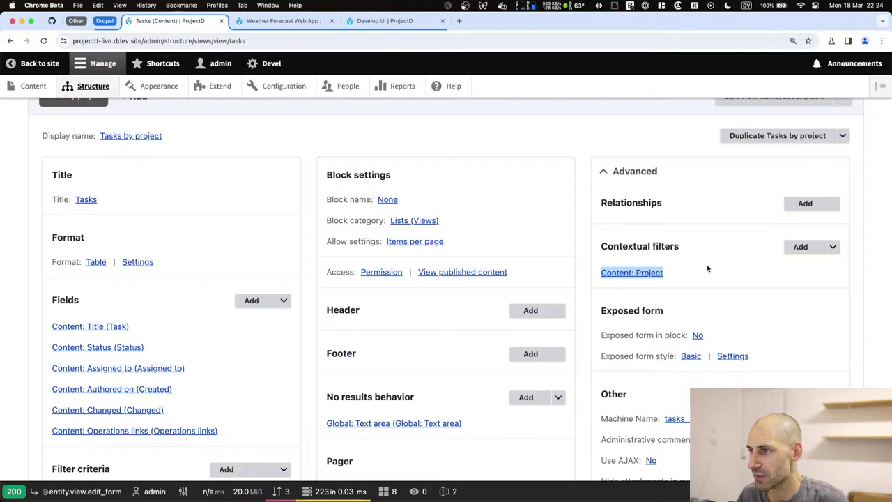
pyautogui.click(802, 136)
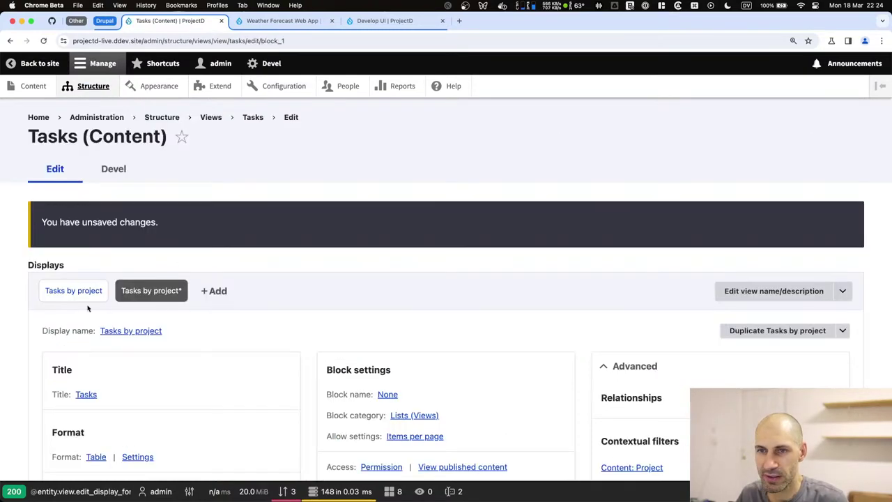
pyautogui.click(130, 330)
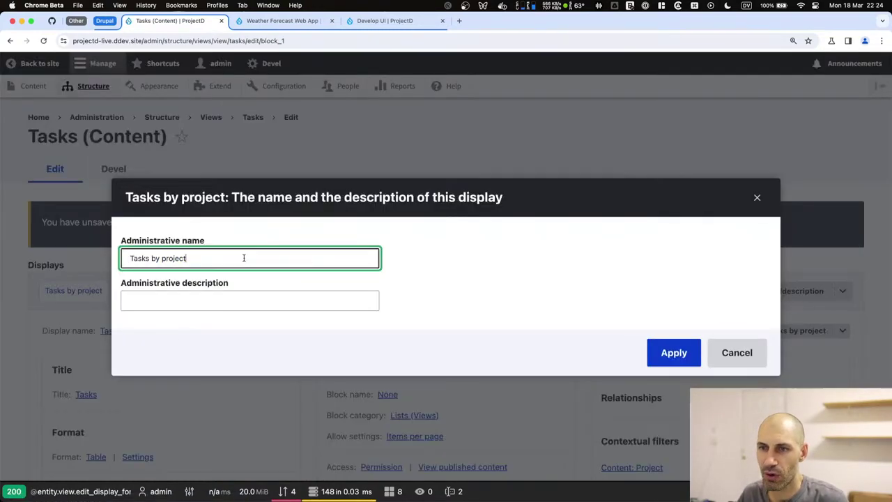
pyautogui.doubleClick(244, 258)
pyautogui.write('parent task')
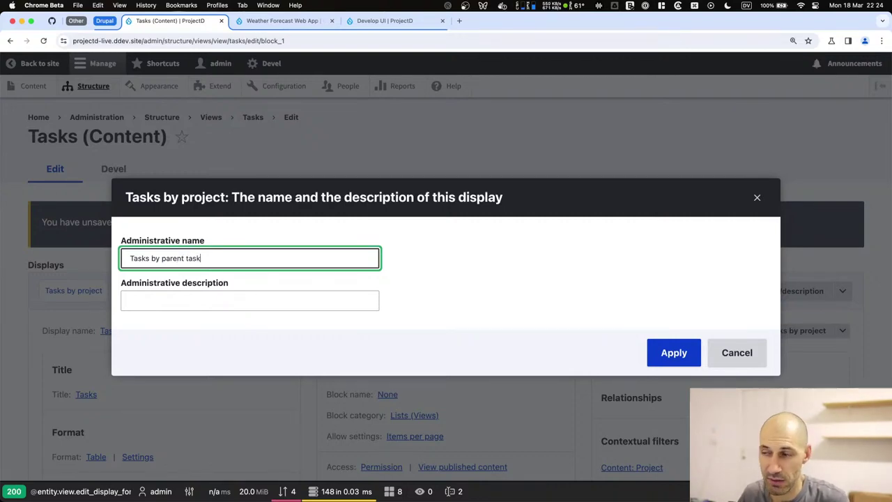
pyautogui.click(662, 348)
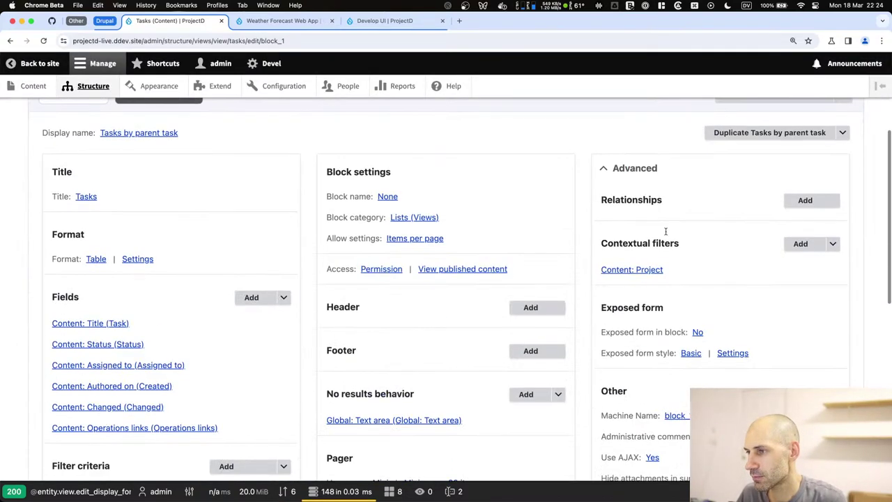
# Override the Content: Project contextual filter for this block only, then remove it.
pyautogui.click(644, 273)
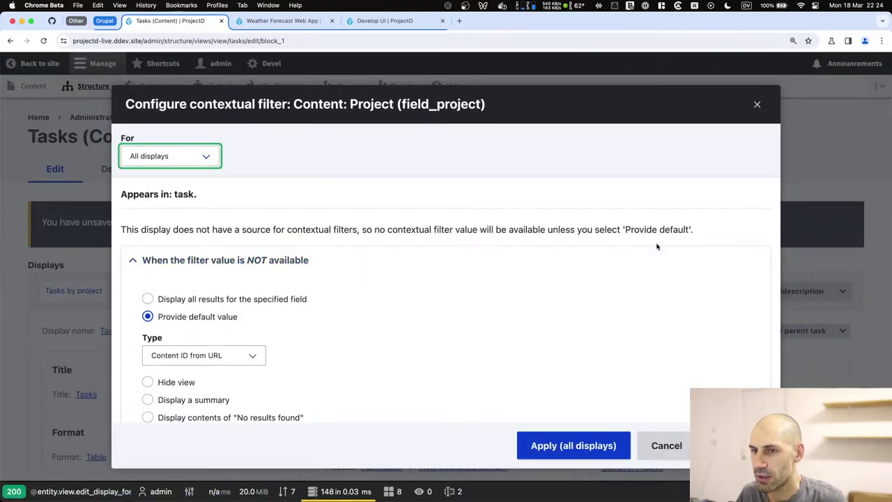
pyautogui.press('Escape')
pyautogui.scroll(-3, 756, 324)
pyautogui.click(642, 290)
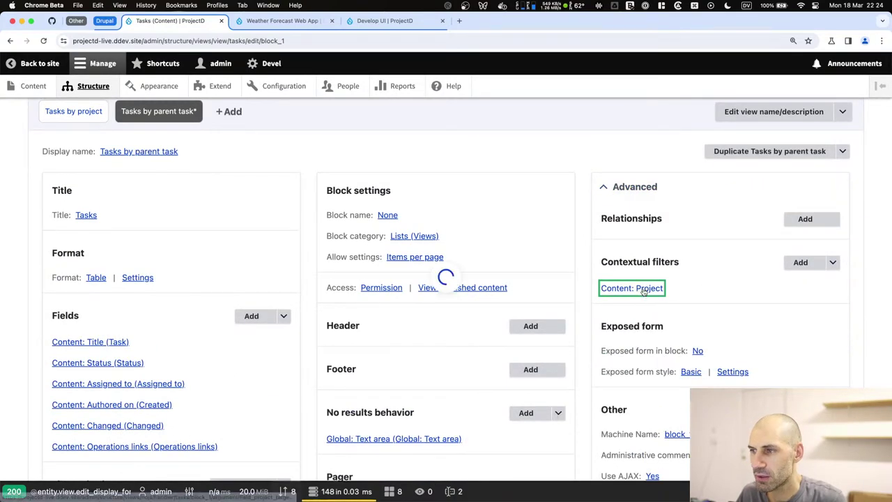
pyautogui.click(183, 157)
pyautogui.click(165, 168)
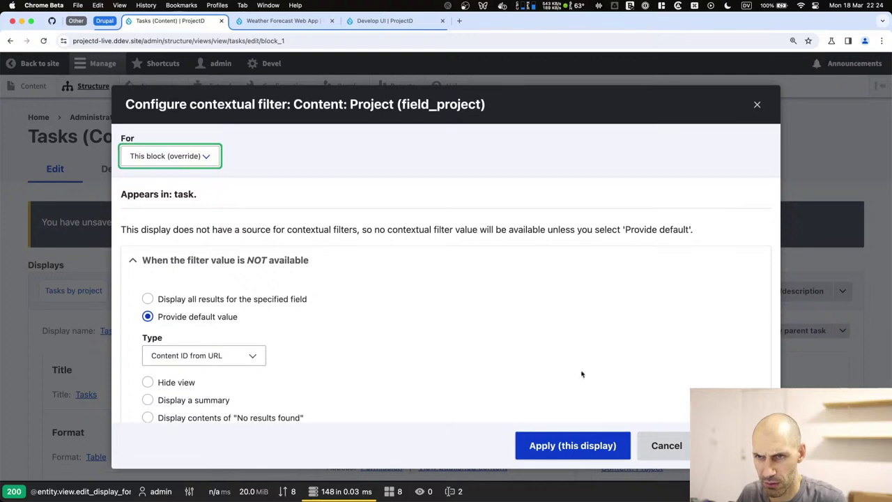
pyautogui.click(573, 446)
pyautogui.scroll(-3, 563, 376)
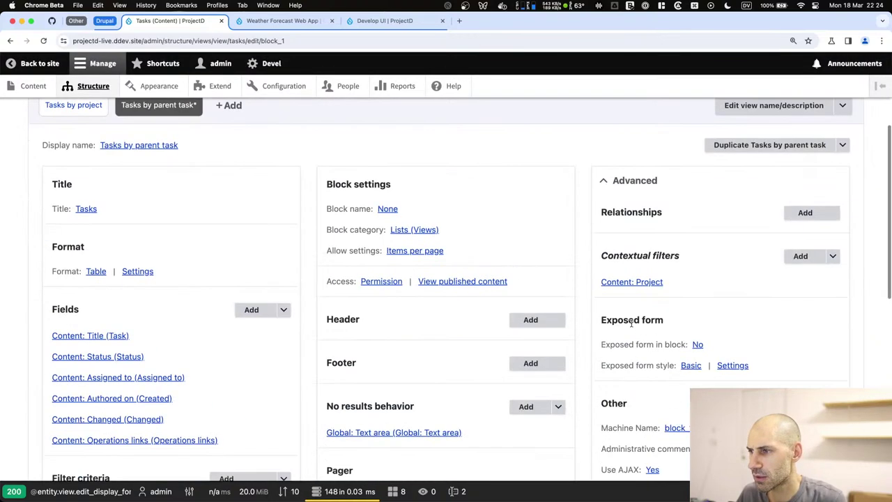
pyautogui.click(632, 282)
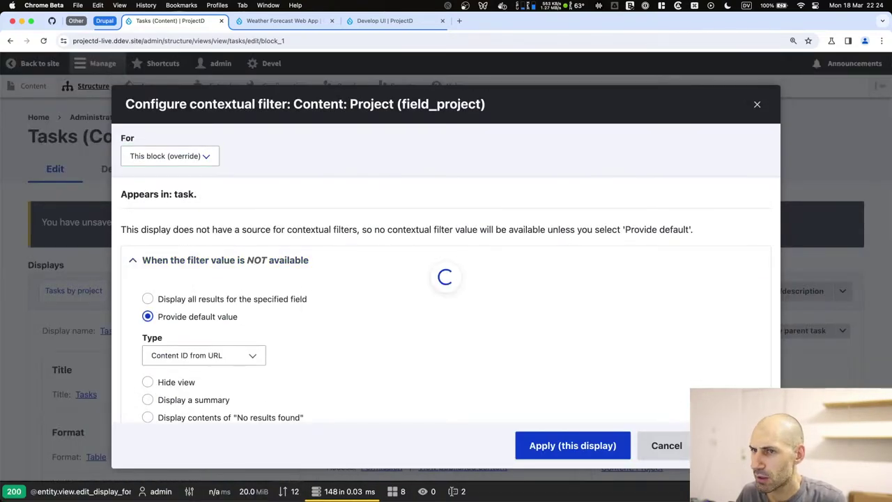
pyautogui.click(665, 444)
# Expand the Advanced settings and start adding a new contextual filter.
pyautogui.scroll(-2, 690, 349)
pyautogui.click(631, 269)
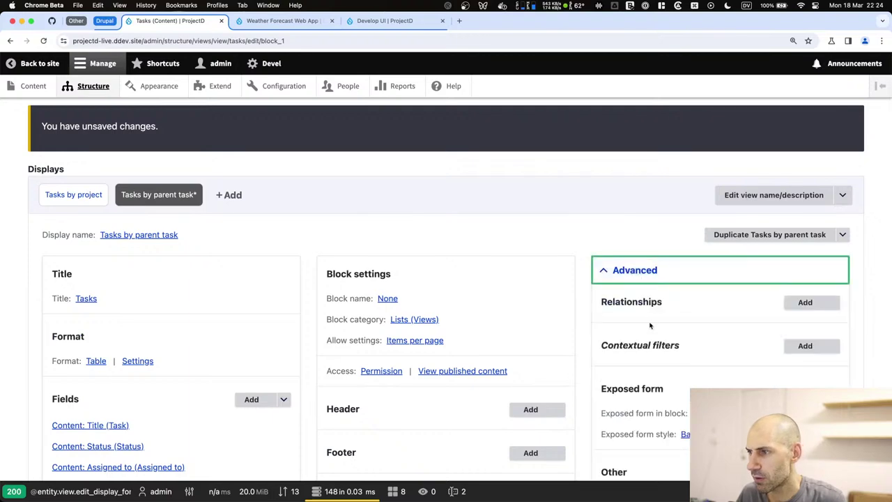
pyautogui.scroll(-3, 767, 223)
pyautogui.click(805, 170)
# Add a Parent task contextual filter defaulting to the Content ID from the URL.
pyautogui.click(317, 157)
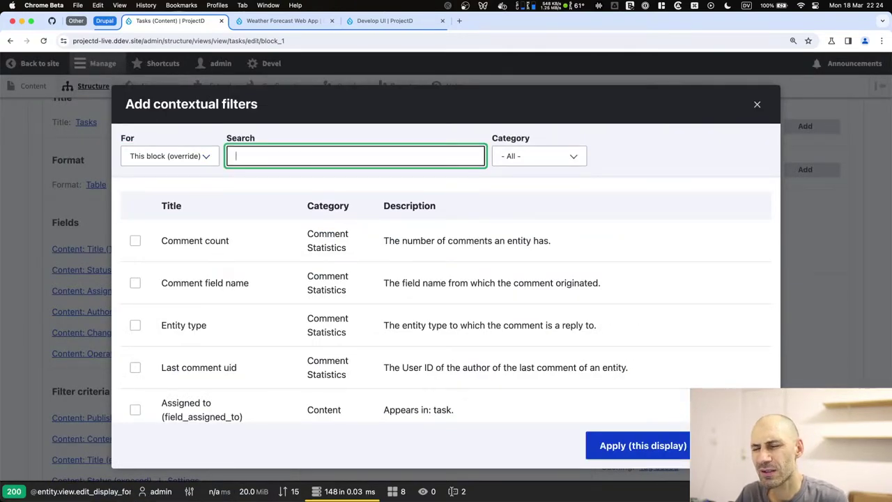
pyautogui.write('parent')
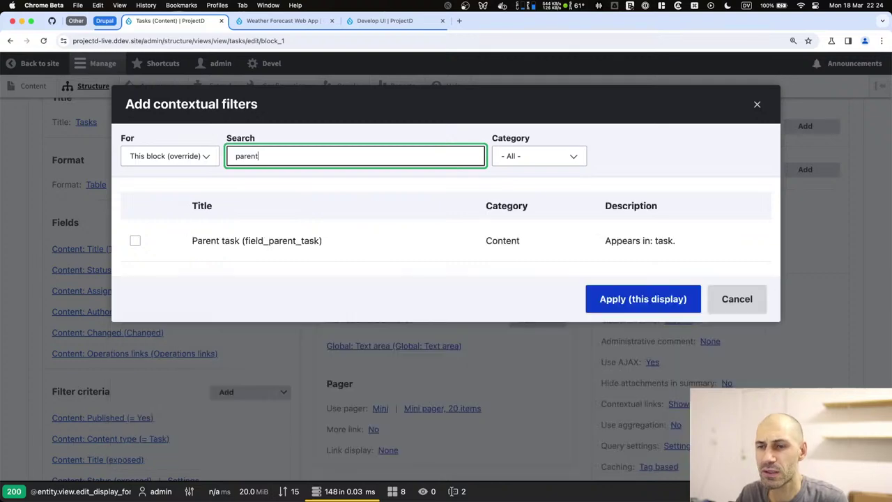
pyautogui.click(136, 240)
pyautogui.click(642, 318)
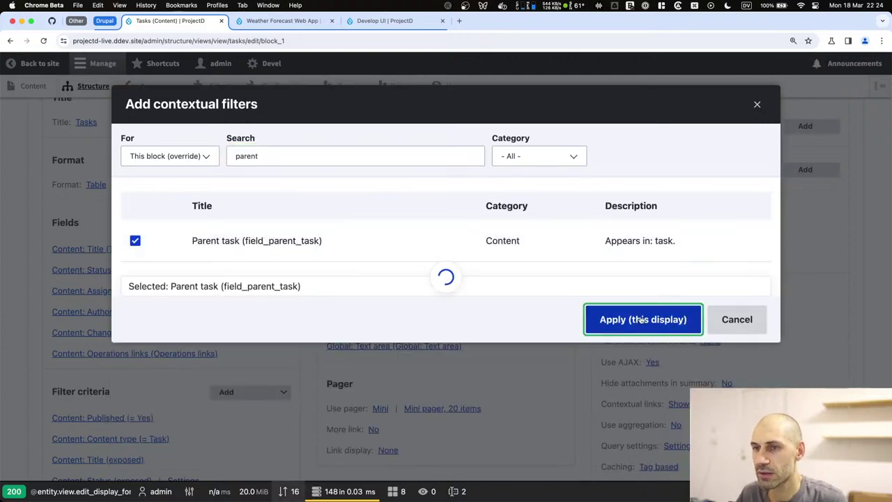
pyautogui.click(198, 317)
pyautogui.click(210, 354)
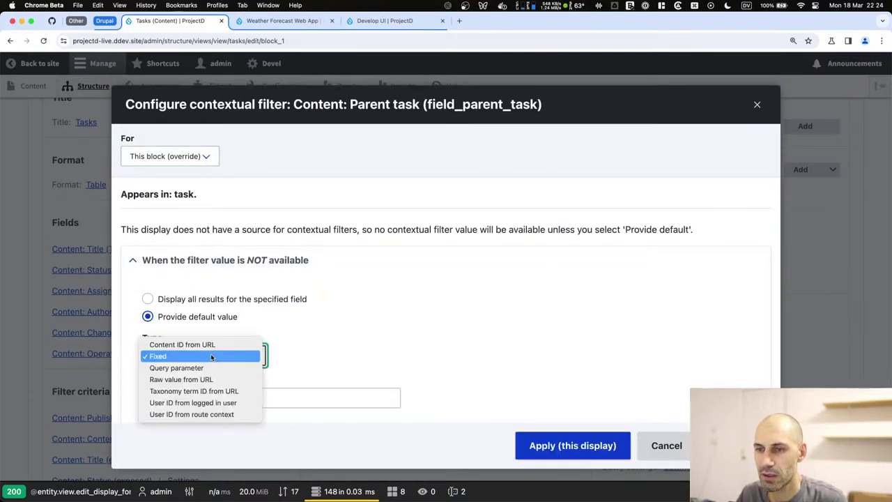
pyautogui.click(212, 345)
pyautogui.scroll(-5, 209, 328)
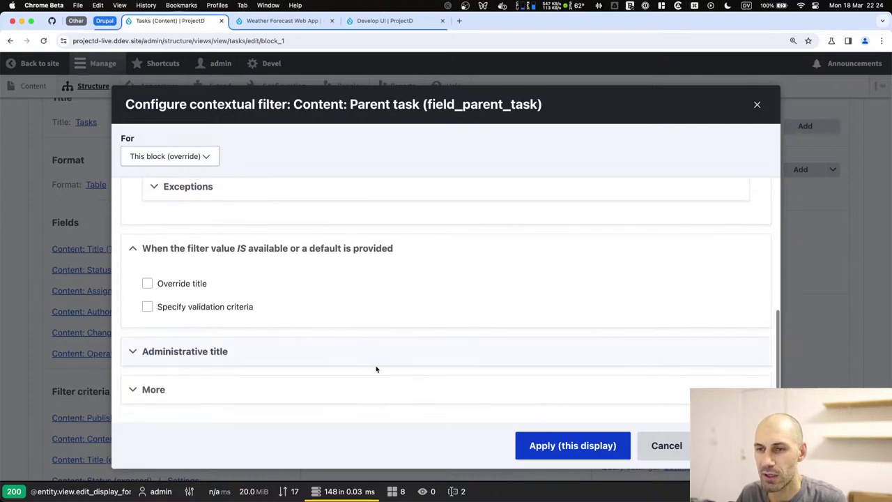
pyautogui.click(604, 446)
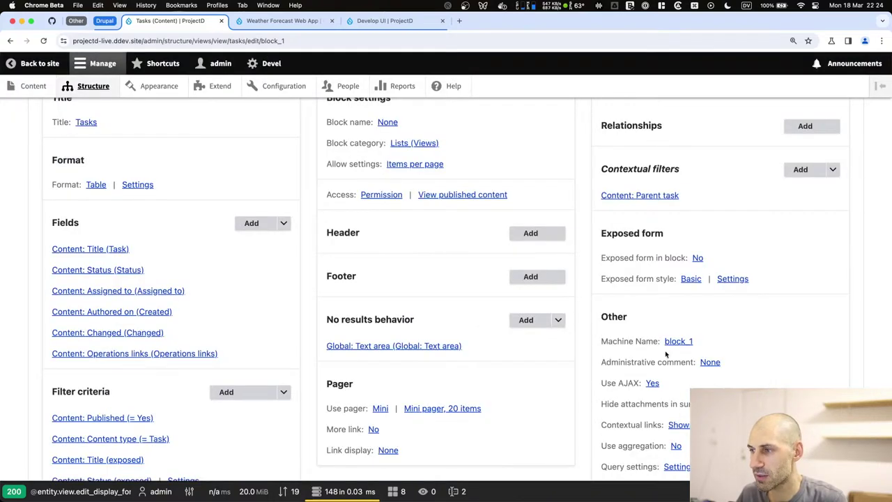
# Check the Tasks by project display's machine name for reference.
pyautogui.click(73, 224)
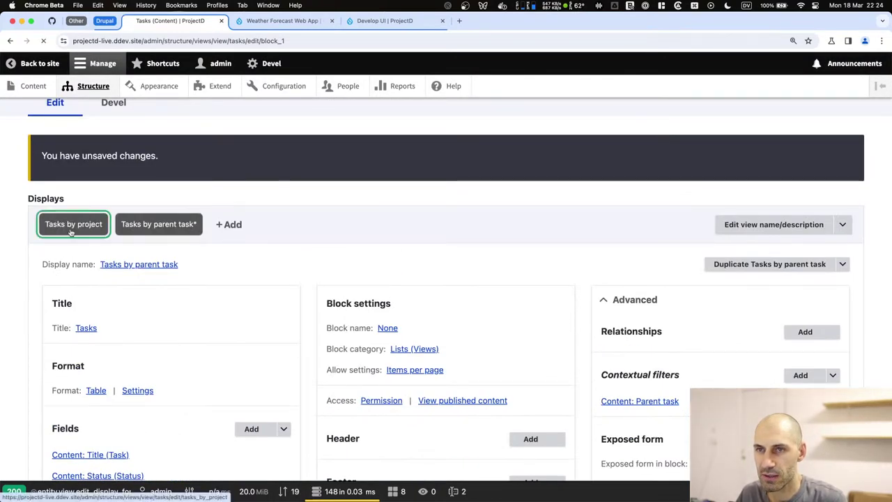
pyautogui.scroll(-5, 292, 273)
pyautogui.rightClick(689, 322)
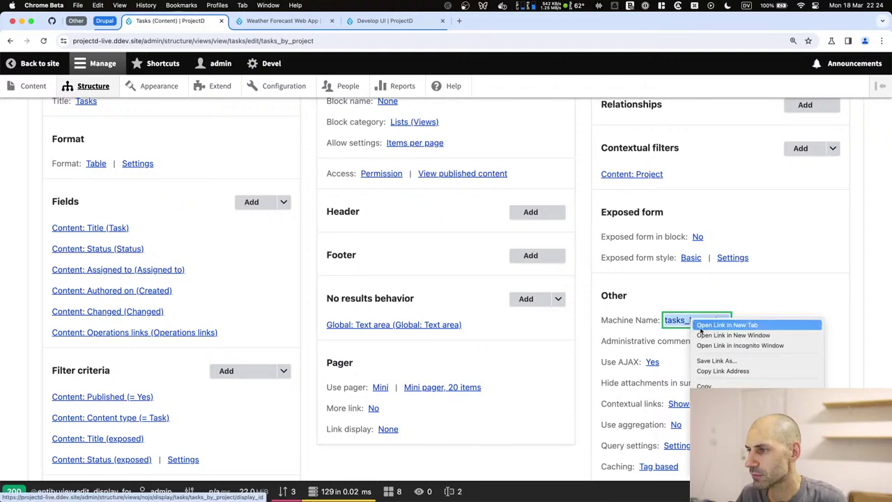
pyautogui.click(718, 382)
pyautogui.scroll(5, 214, 269)
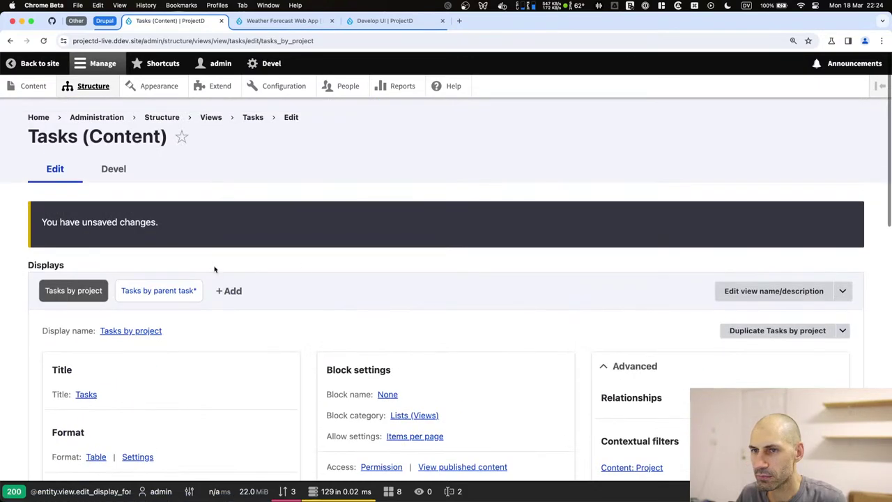
# Change the Tasks by parent task display's machine name to tasks_by_parent_task and save the view.
pyautogui.click(159, 290)
pyautogui.scroll(-5, 693, 299)
pyautogui.click(678, 298)
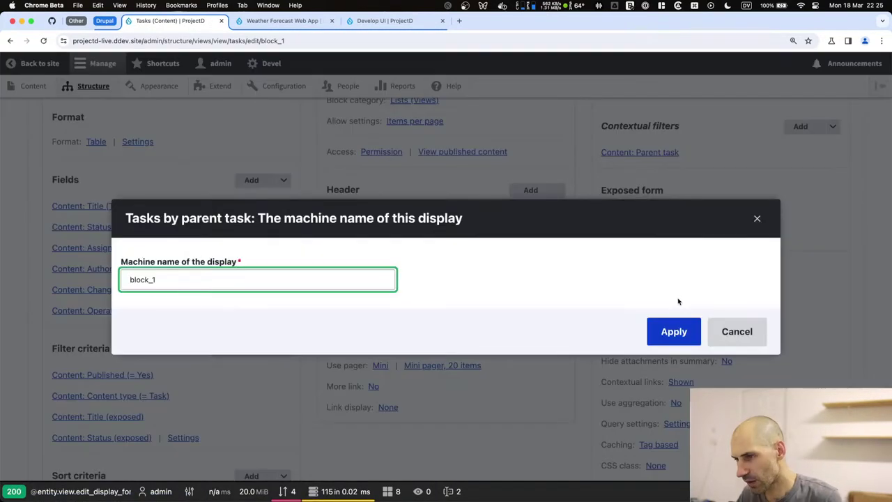
pyautogui.doubleClick(246, 279)
pyautogui.write('tasks_by_project')
pyautogui.click(679, 332)
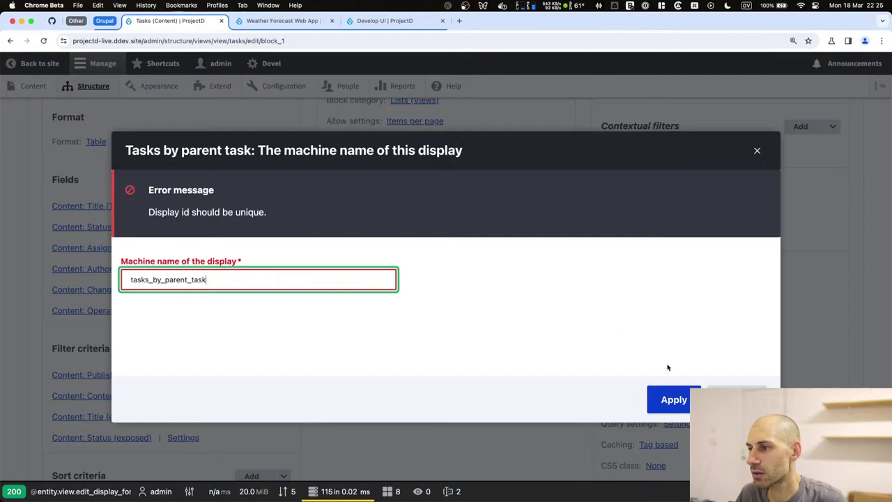
pyautogui.click(669, 398)
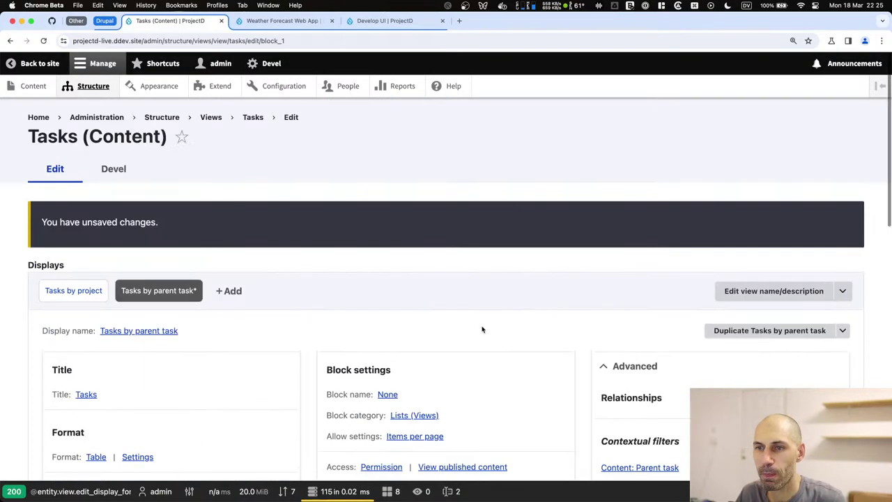
pyautogui.scroll(-15, 481, 329)
pyautogui.click(62, 284)
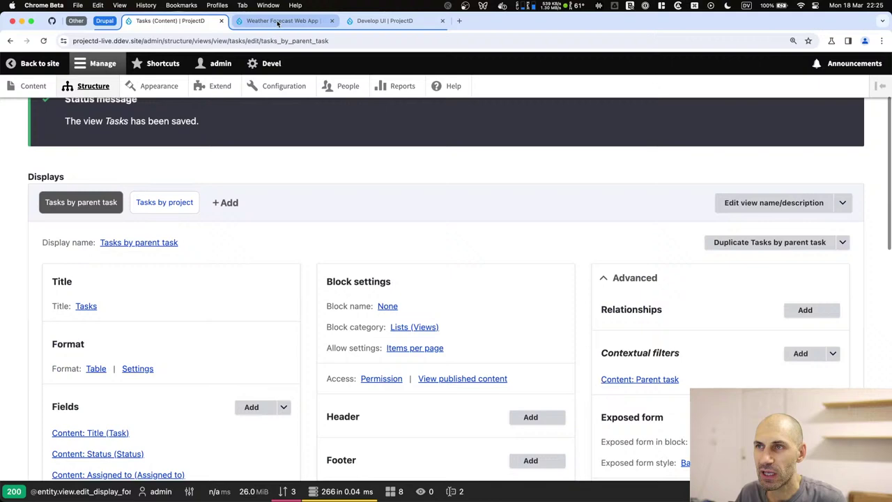
# Look up the 1.2 weather API subtask page and its edit form.
pyautogui.click(278, 21)
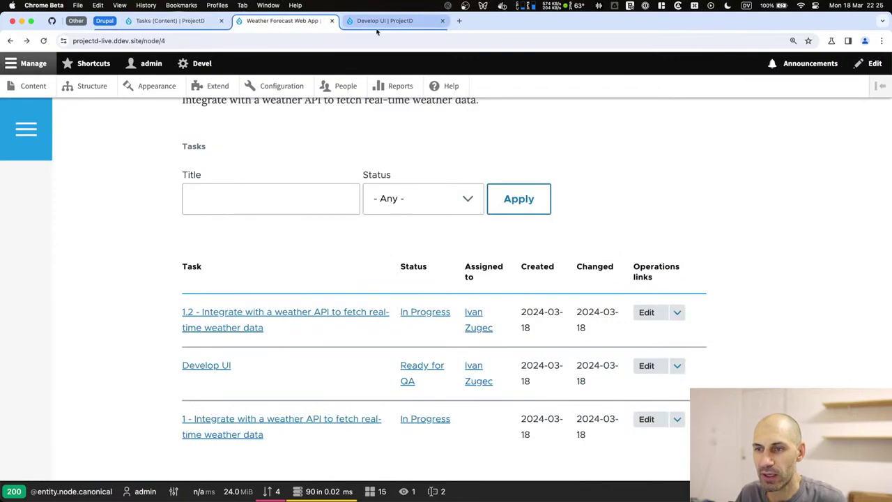
pyautogui.click(240, 319)
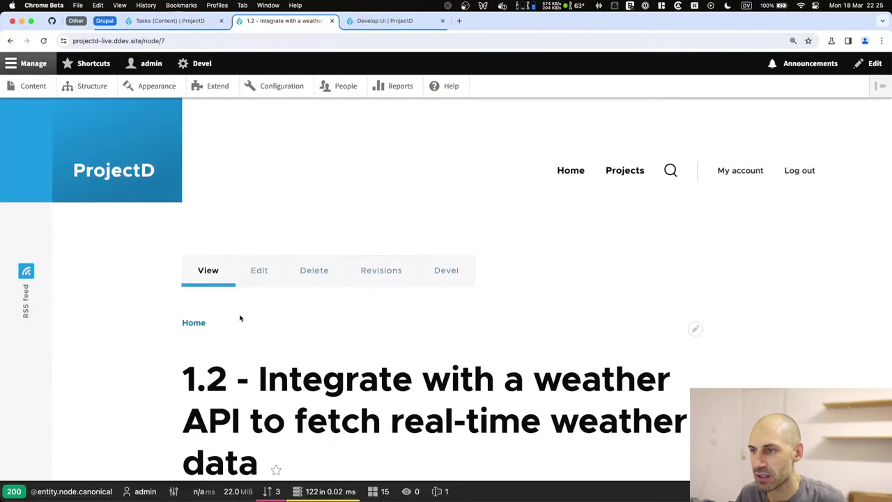
pyautogui.scroll(-10, 239, 319)
pyautogui.scroll(3, 237, 304)
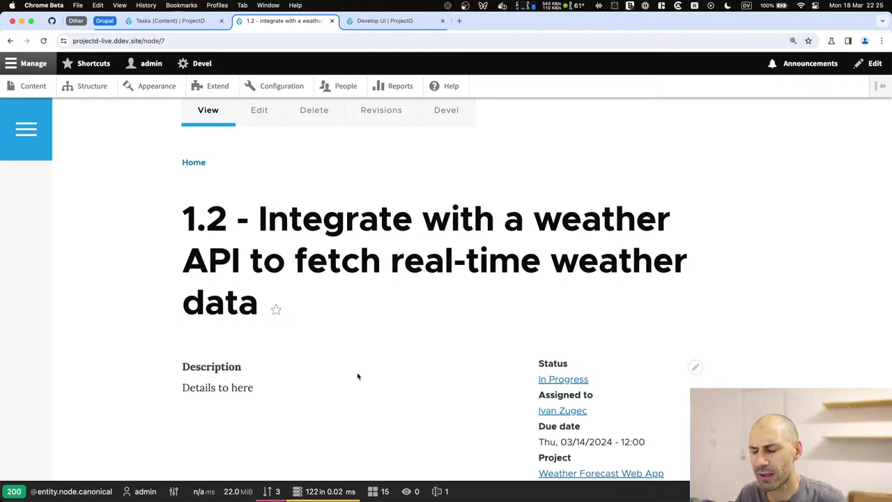
pyautogui.scroll(-3, 358, 376)
pyautogui.scroll(4, 305, 332)
pyautogui.click(276, 157)
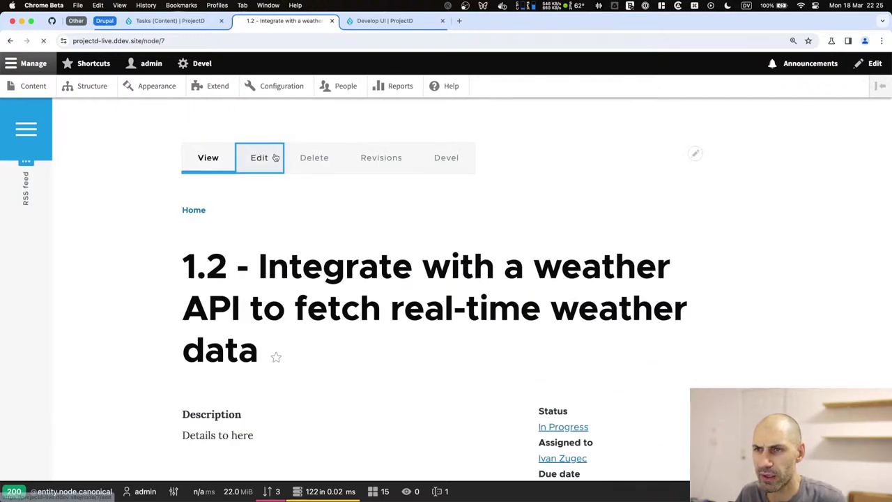
pyautogui.scroll(-10, 156, 370)
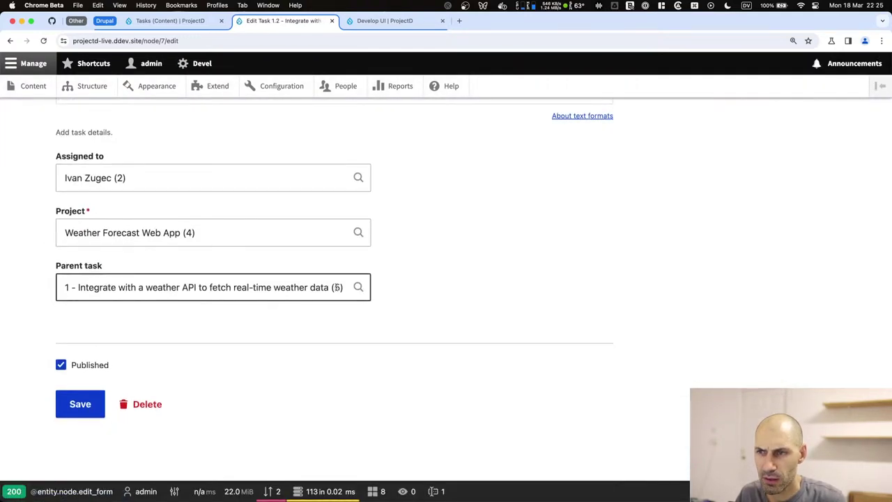
# Enter 5 as the contextual filter preview value for the Tasks by project display.
pyautogui.click(170, 20)
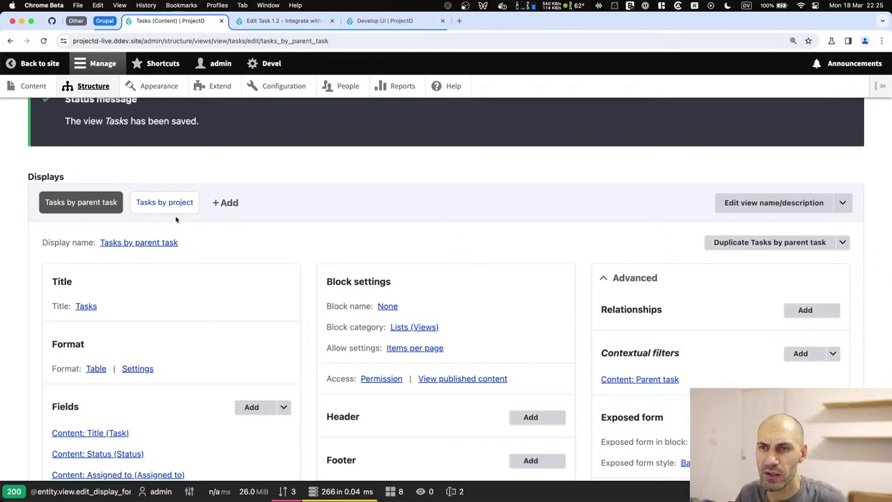
pyautogui.click(171, 206)
pyautogui.scroll(-15, 144, 351)
pyautogui.click(128, 283)
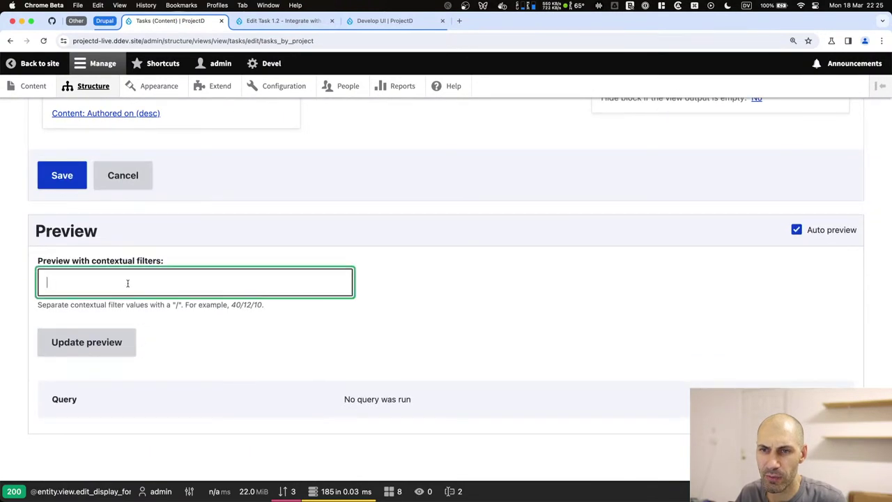
pyautogui.write('5')
pyautogui.scroll(-5, 103, 350)
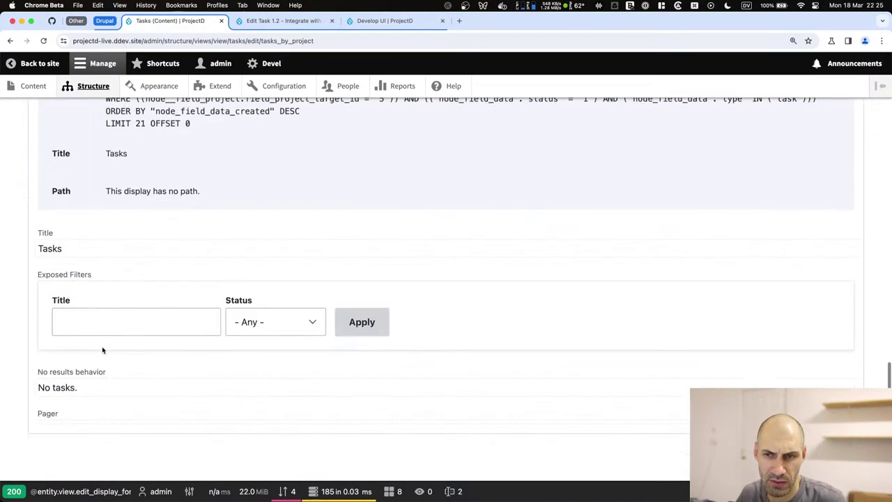
pyautogui.scroll(2, 102, 350)
pyautogui.scroll(10, 102, 350)
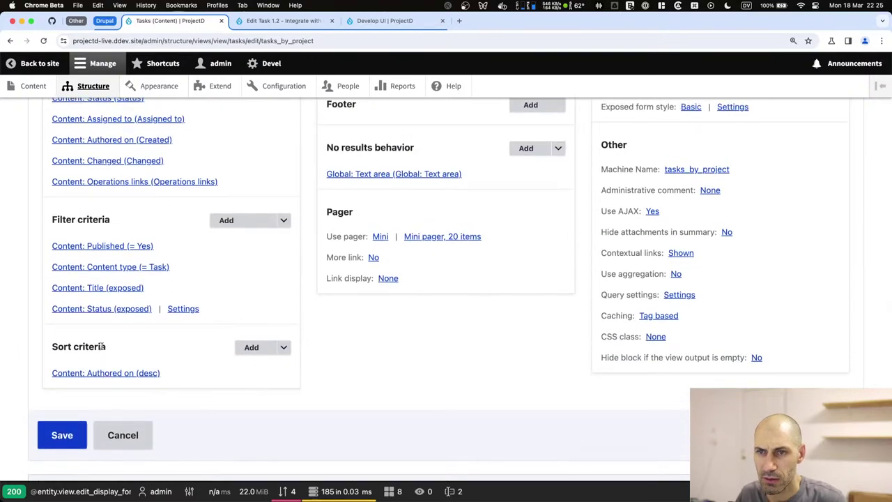
pyautogui.scroll(1, 103, 346)
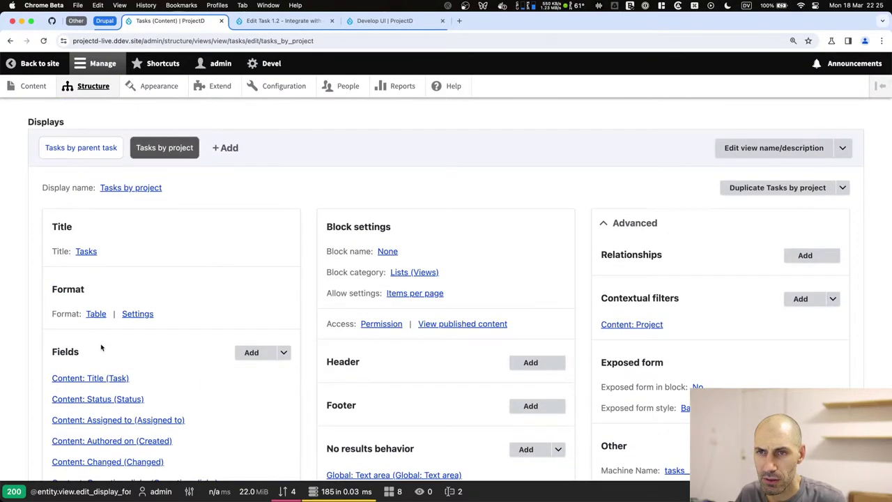
pyautogui.scroll(-10, 102, 348)
pyautogui.scroll(-10, 101, 348)
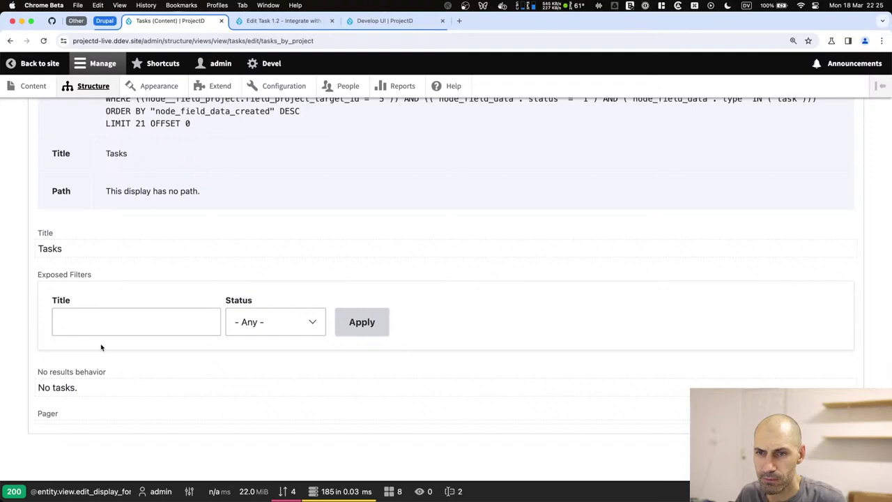
pyautogui.scroll(5, 101, 347)
pyautogui.scroll(10, 101, 347)
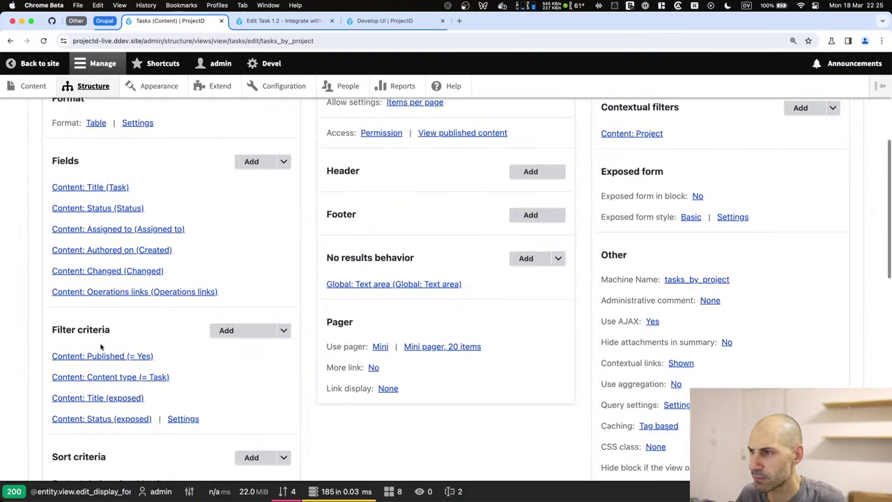
pyautogui.scroll(1, 632, 117)
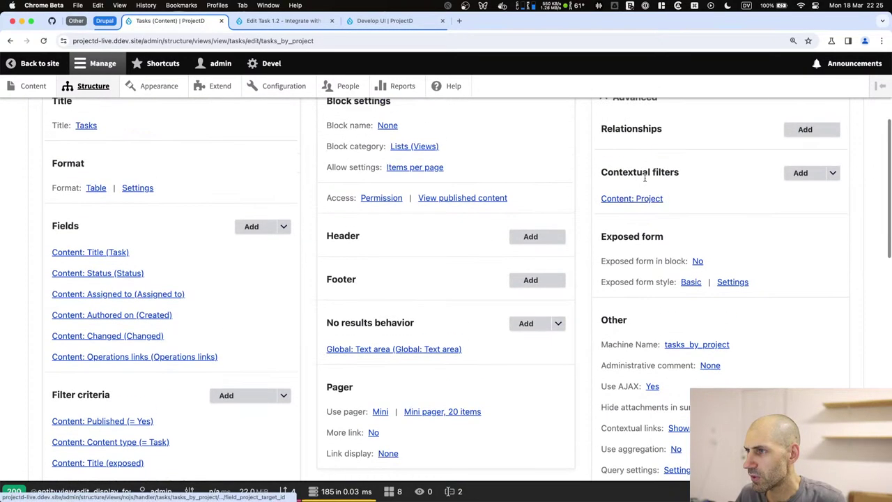
pyautogui.scroll(4, 376, 221)
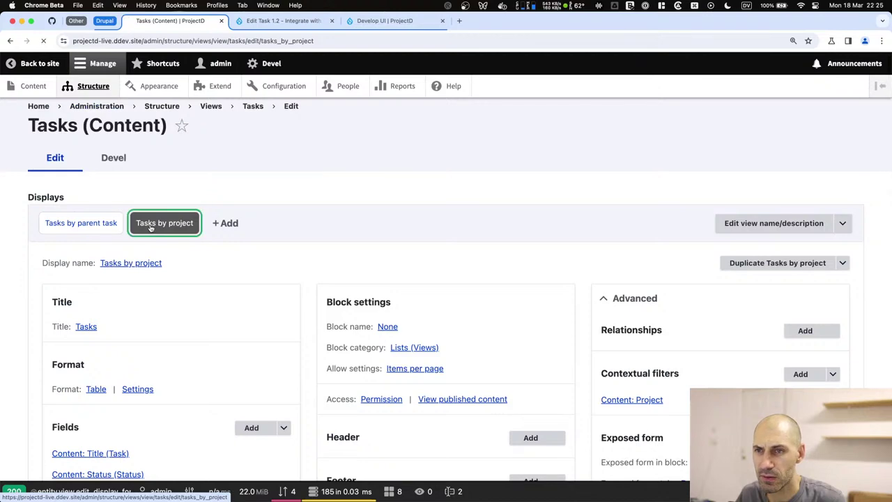
pyautogui.scroll(1, 98, 225)
# Preview the Tasks by parent task display with value 5 and check it lists subtask 1.2.
pyautogui.click(119, 235)
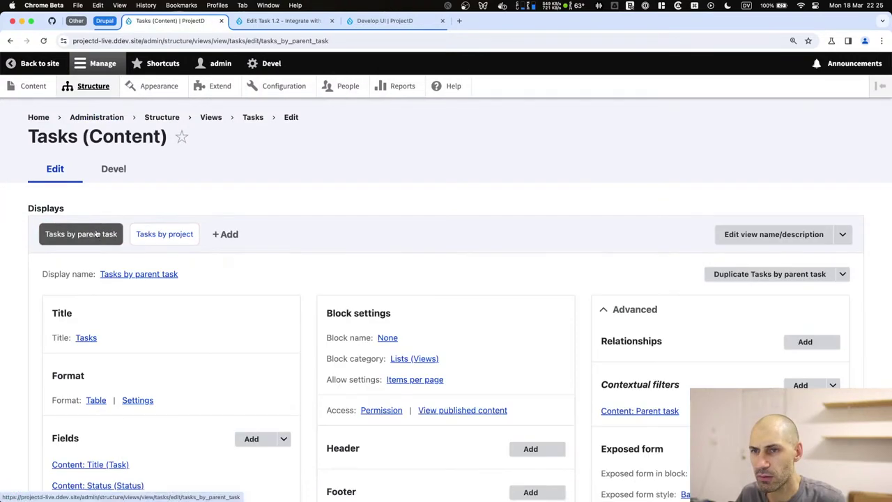
pyautogui.scroll(-10, 96, 235)
pyautogui.scroll(-3, 85, 377)
pyautogui.click(90, 306)
pyautogui.write('5')
pyautogui.click(80, 372)
pyautogui.scroll(-5, 79, 370)
pyautogui.scroll(-3, 78, 368)
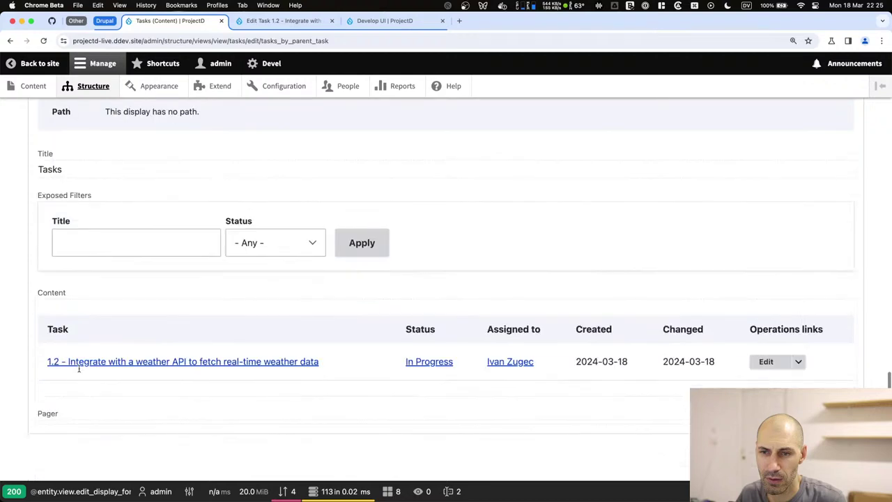
pyautogui.scroll(6, 324, 364)
pyautogui.scroll(-3, 285, 338)
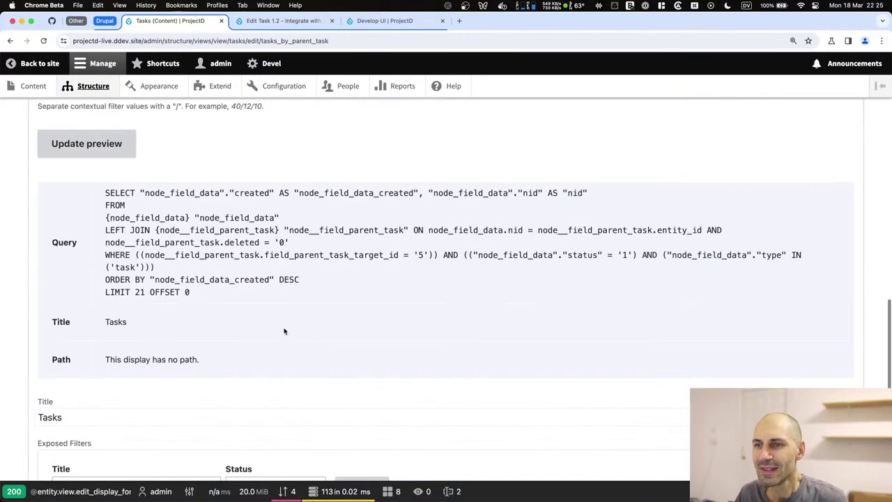
pyautogui.scroll(10, 285, 335)
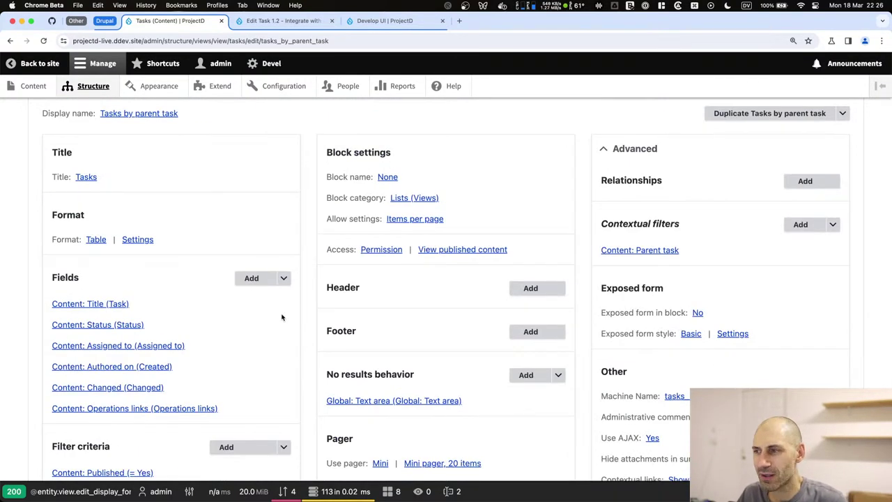
pyautogui.scroll(-1, 282, 316)
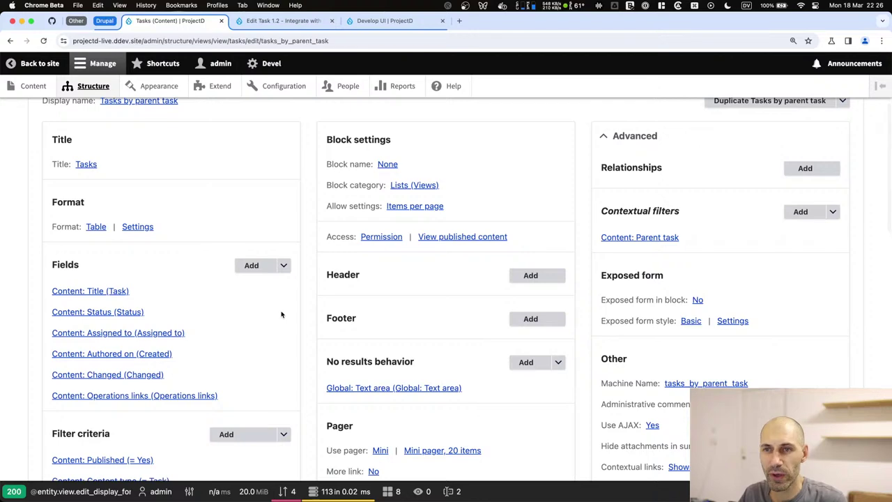
pyautogui.scroll(-9, 282, 316)
pyautogui.scroll(-5, 283, 314)
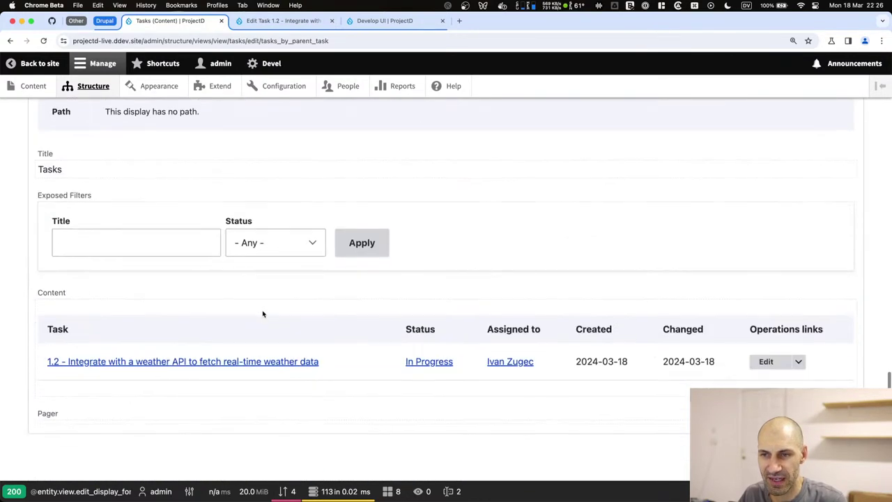
pyautogui.moveTo(319, 362); pyautogui.dragTo(63, 364)
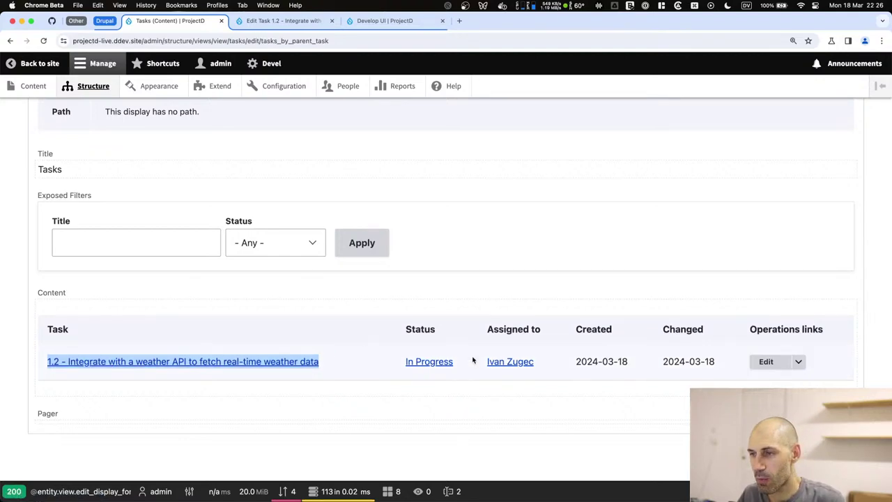
pyautogui.scroll(15, 421, 352)
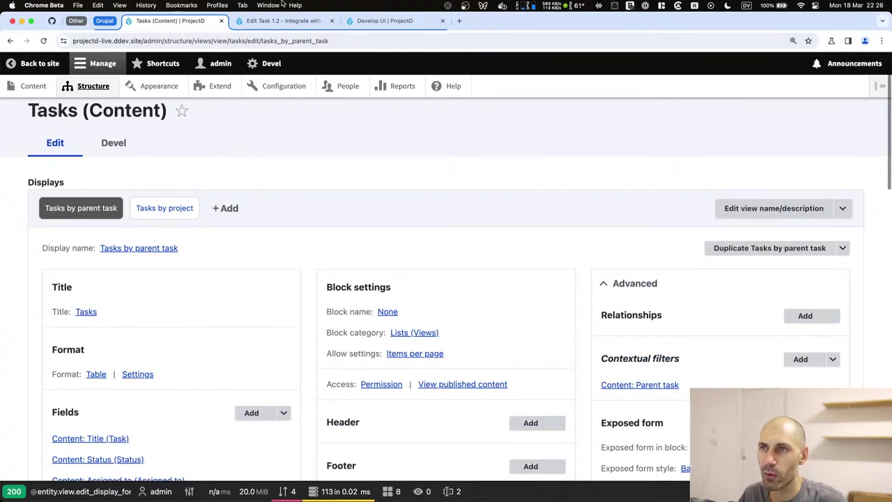
# Open the Develop UI task page and the site Structure admin in a new tab.
pyautogui.click(364, 21)
pyautogui.click(504, 311)
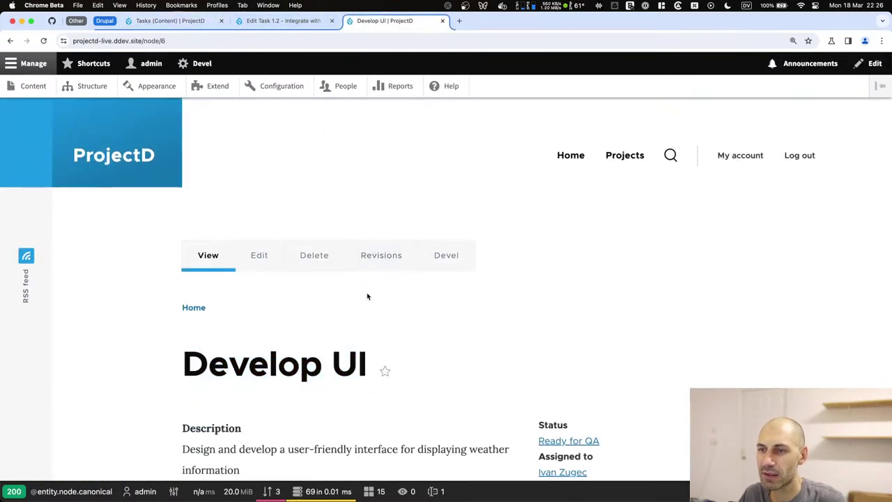
pyautogui.keyDown('super'); pyautogui.click(103, 87); pyautogui.keyUp('super')
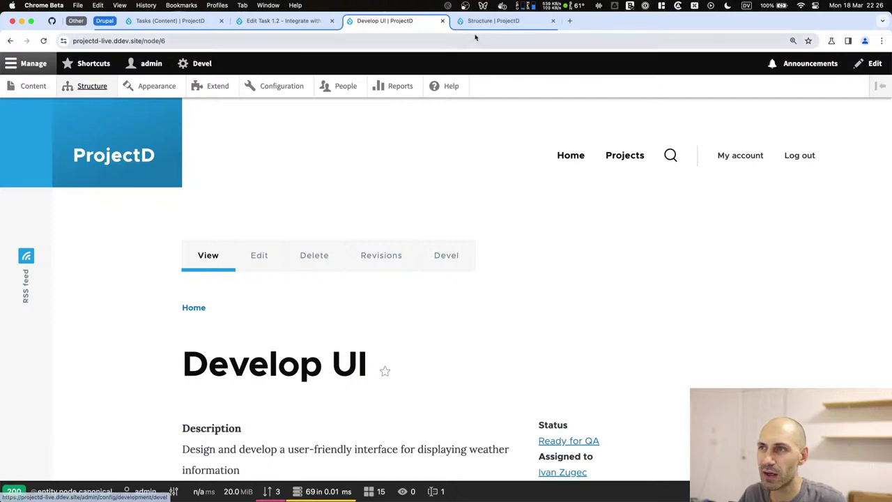
pyautogui.hotkey('ctrl', 'Tab')
pyautogui.scroll(-3, 98, 306)
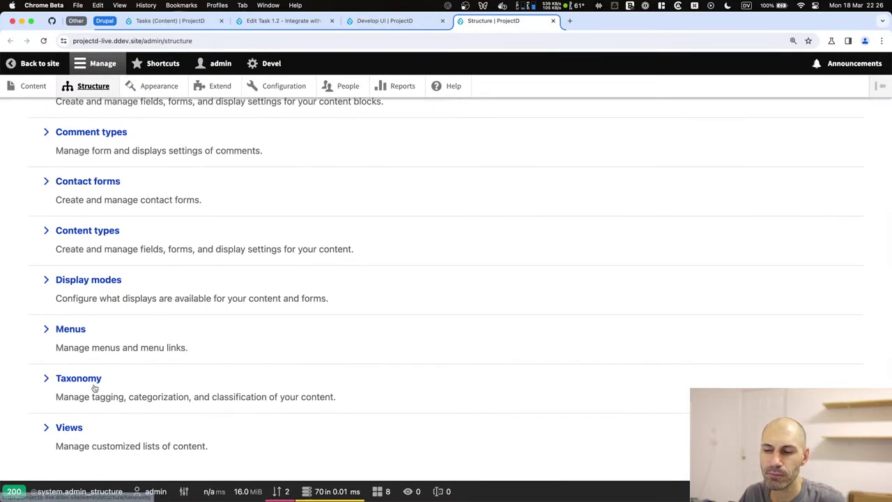
pyautogui.scroll(3, 97, 164)
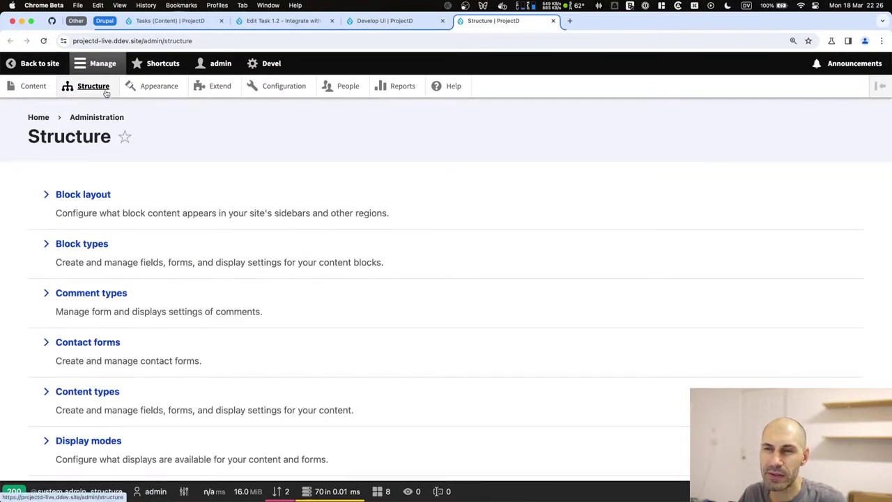
# Open the layout editor for the Task content type's Full content display.
pyautogui.click(92, 393)
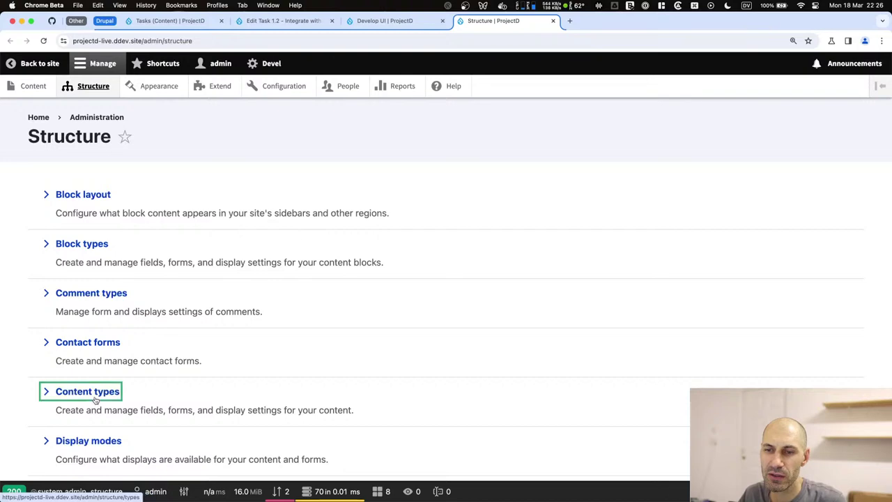
pyautogui.click(758, 379)
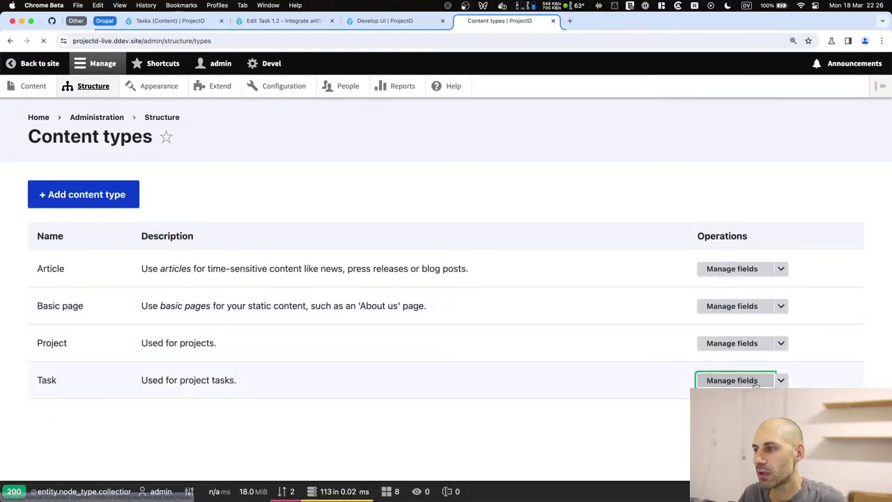
pyautogui.click(394, 169)
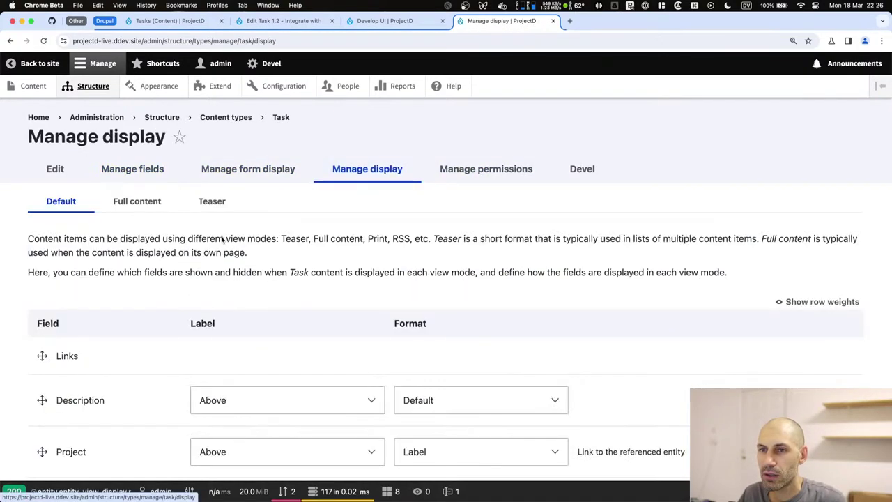
pyautogui.scroll(-3, 167, 302)
pyautogui.scroll(3, 167, 302)
pyautogui.click(136, 202)
pyautogui.scroll(-2, 135, 335)
pyautogui.click(74, 251)
# Add the Tasks by parent task view block to Section 2 and save the layout.
pyautogui.scroll(-10, 312, 369)
pyautogui.scroll(-3, 363, 334)
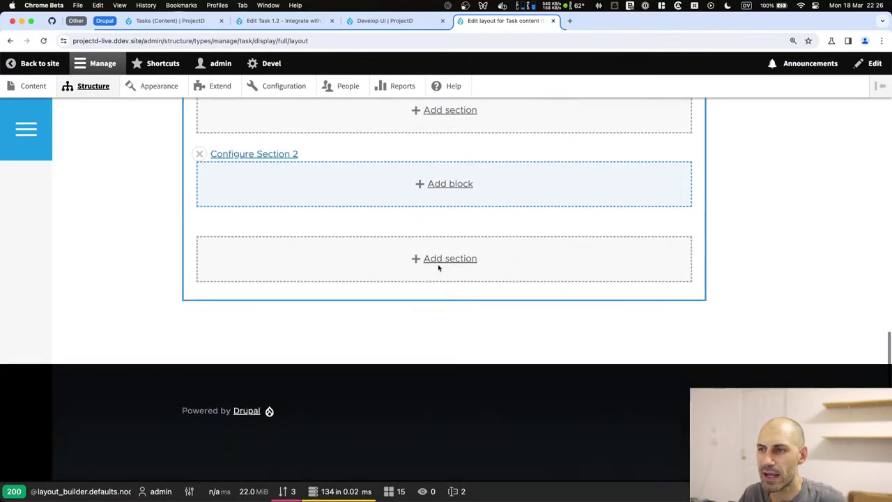
pyautogui.click(445, 186)
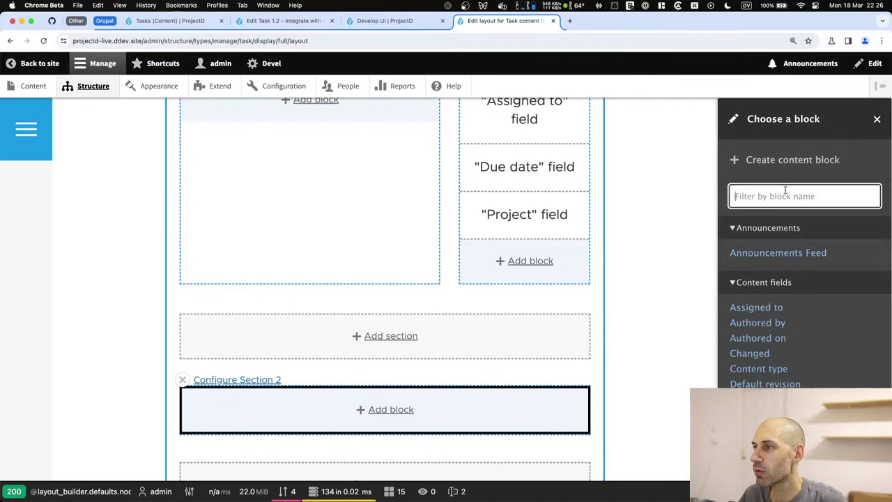
pyautogui.write('task')
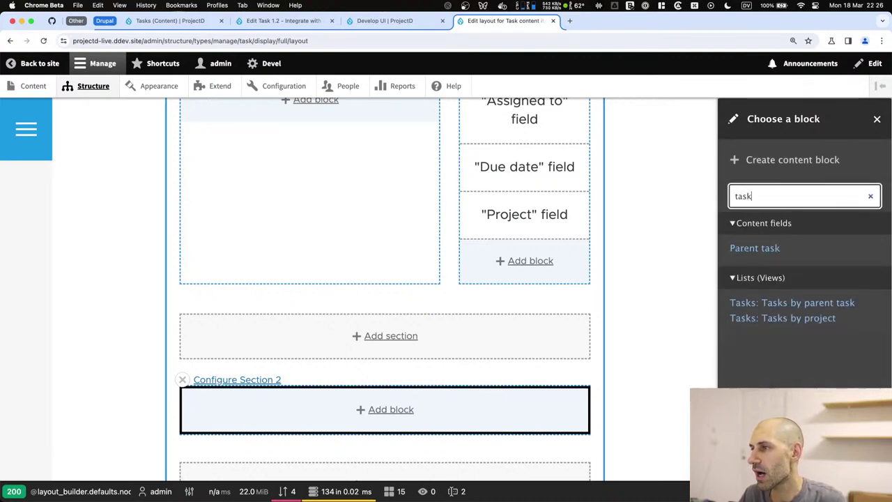
pyautogui.click(794, 304)
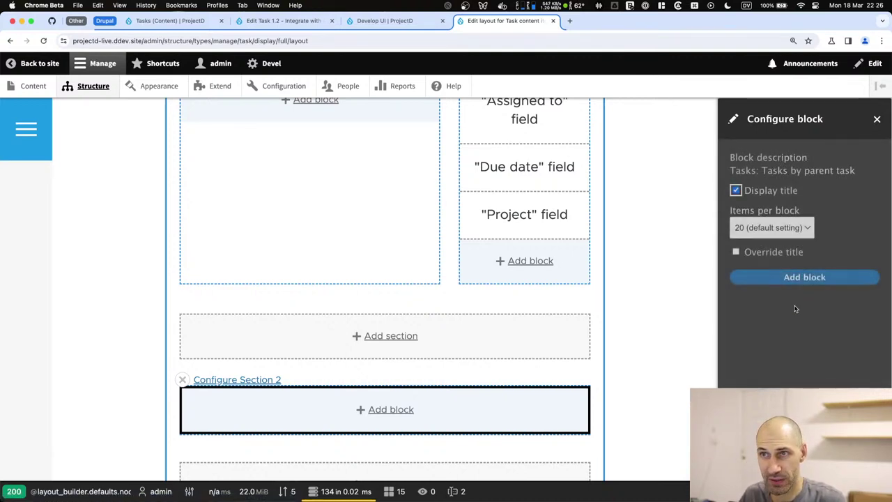
pyautogui.click(804, 277)
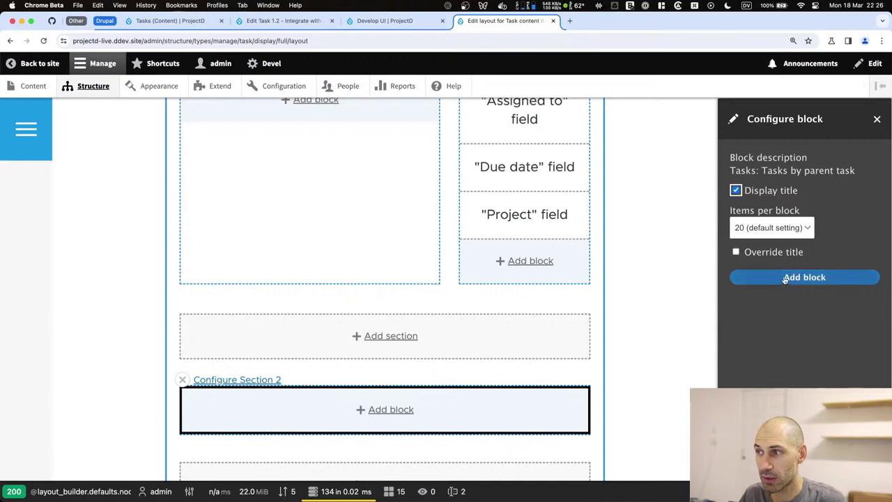
pyautogui.scroll(-5, 534, 342)
pyautogui.scroll(10, 535, 340)
pyautogui.click(250, 245)
# Reload Develop UI and go through the Weather Forecast Web App project to the parent weather API task.
pyautogui.click(389, 21)
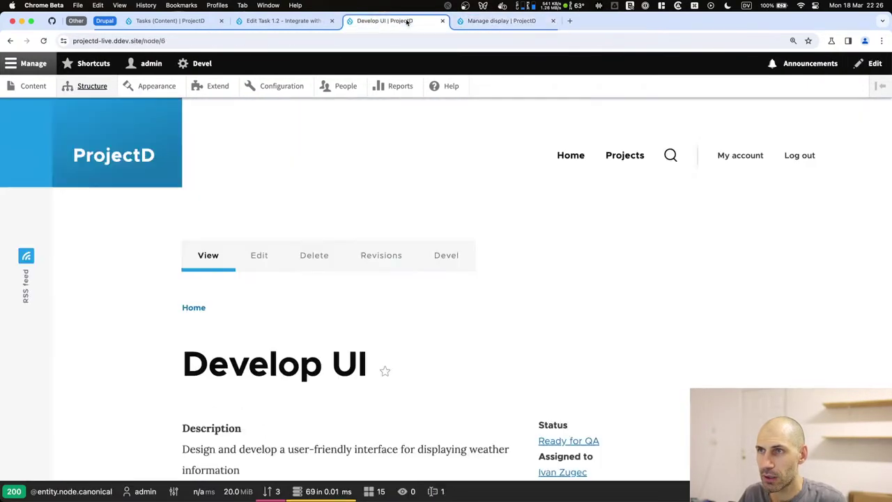
pyautogui.press('super+r')
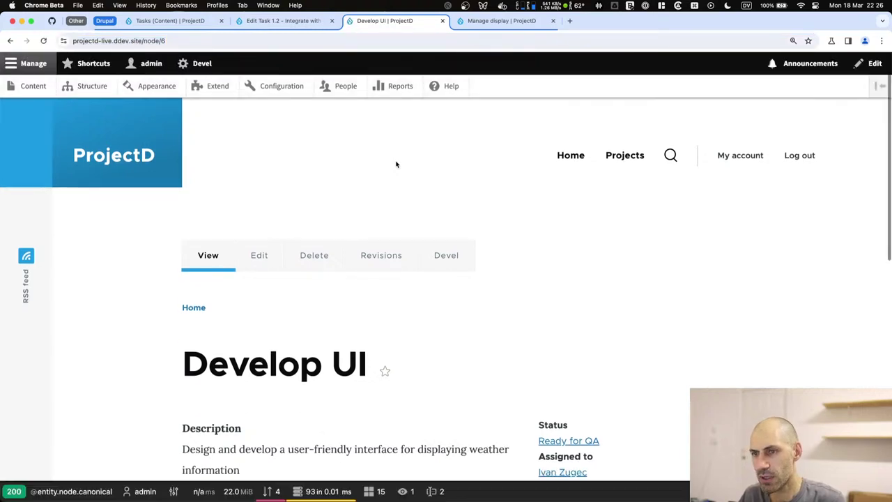
pyautogui.scroll(-5, 402, 186)
pyautogui.scroll(5, 279, 323)
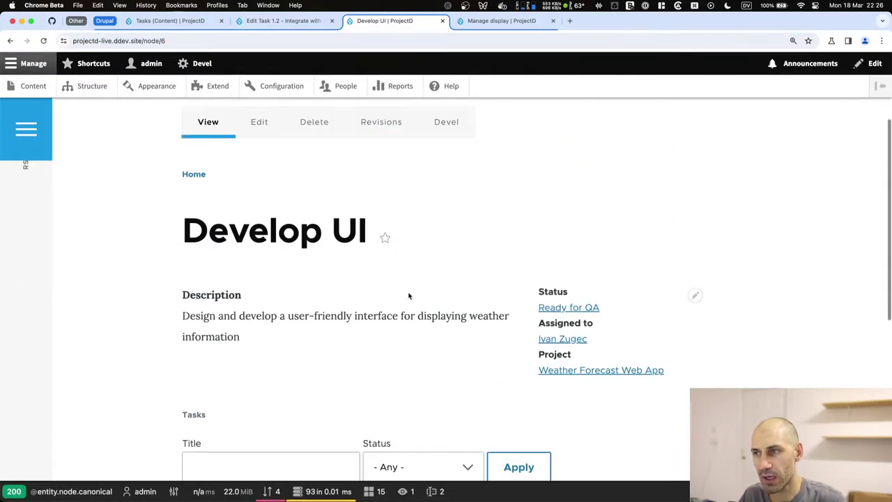
pyautogui.scroll(-5, 261, 303)
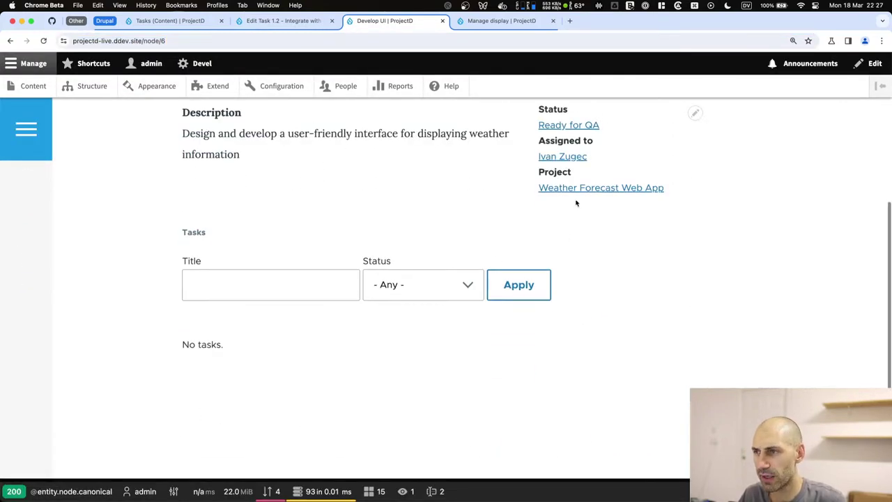
pyautogui.scroll(1, 575, 203)
pyautogui.click(563, 253)
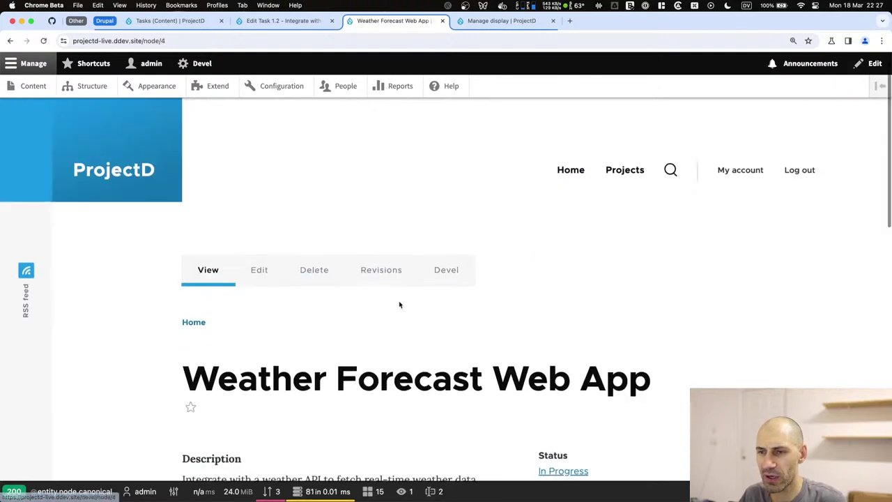
pyautogui.scroll(-10, 404, 301)
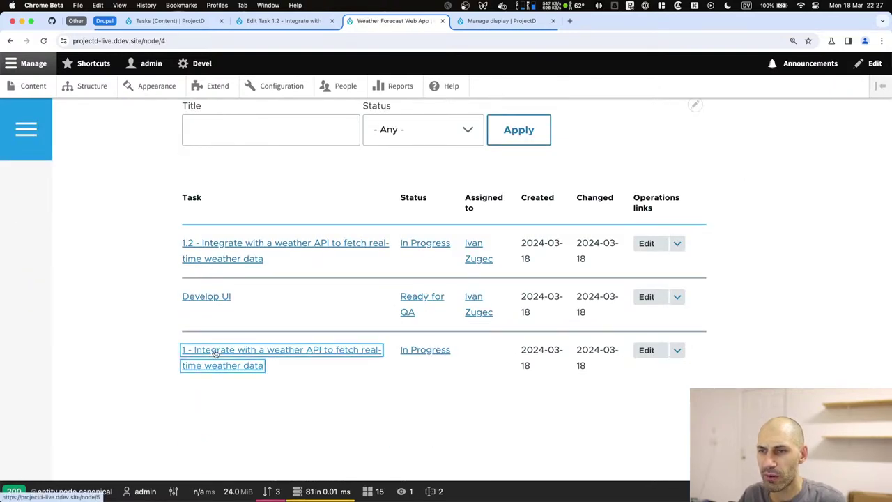
pyautogui.click(215, 354)
pyautogui.scroll(-10, 213, 355)
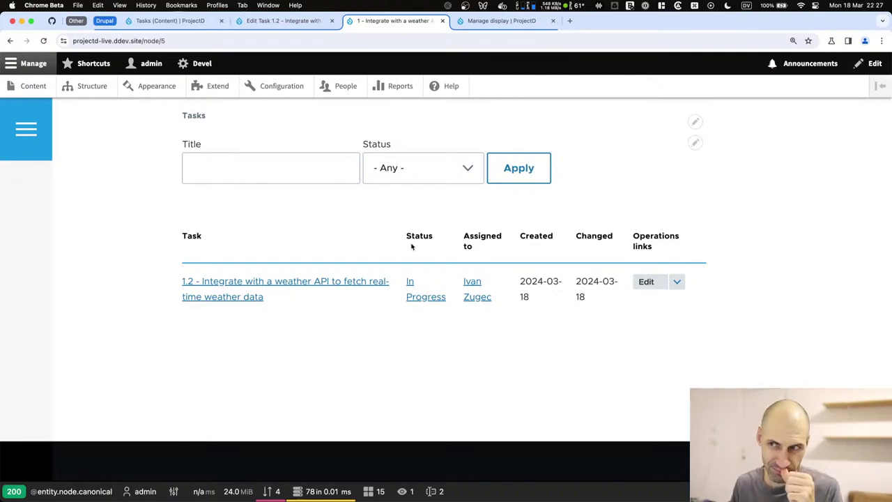
pyautogui.scroll(3, 409, 251)
# Inspect the filter's submit element in DevTools, then close it and reveal the Tasks block's edit options.
pyautogui.rightClick(521, 264)
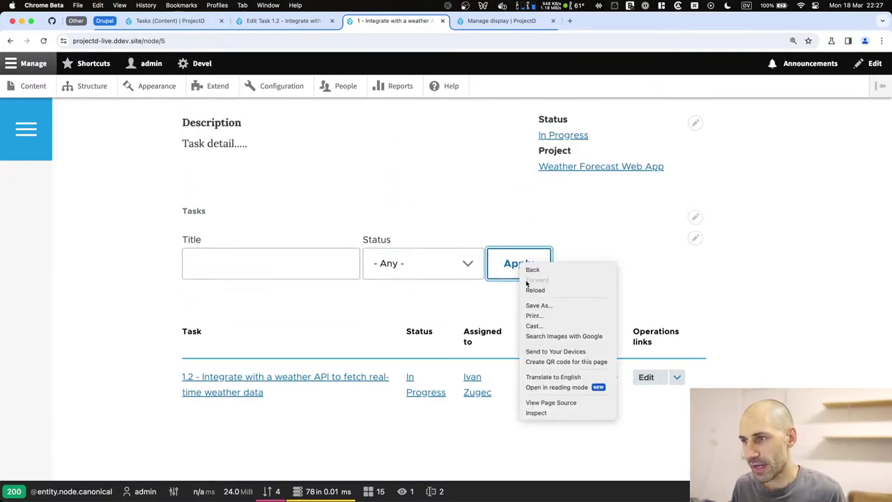
pyautogui.click(555, 415)
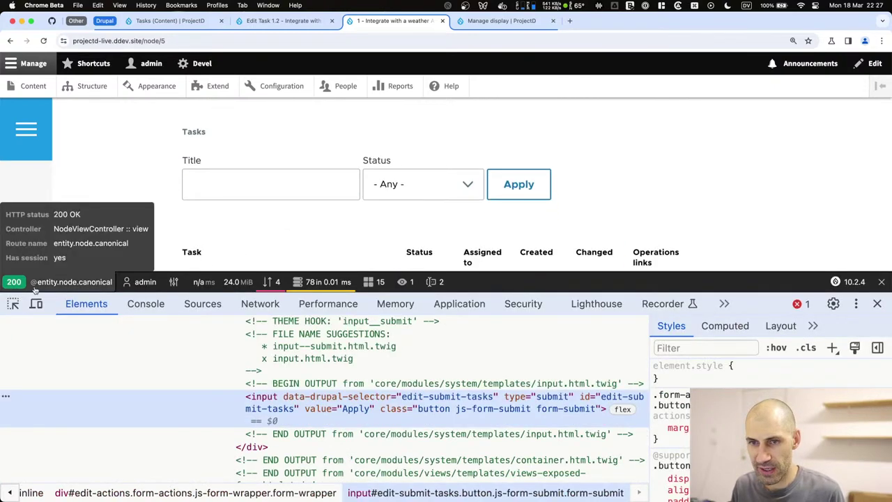
pyautogui.scroll(3, 391, 390)
pyautogui.scroll(-3, 390, 390)
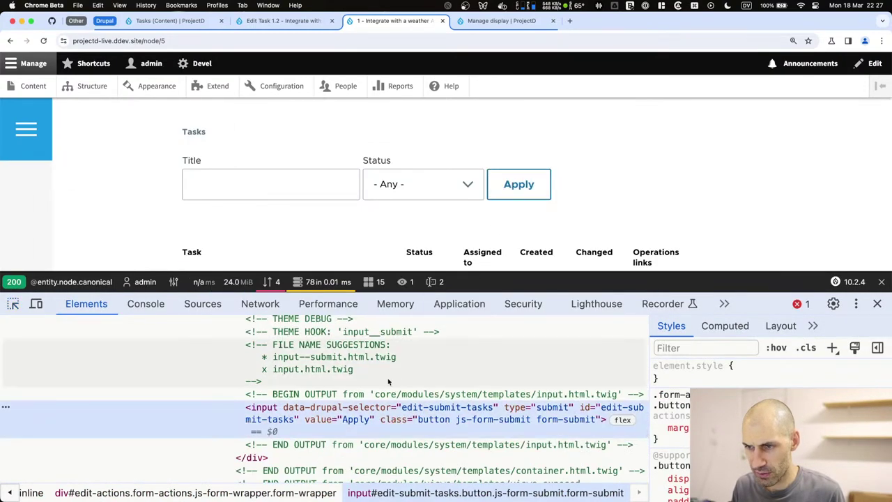
pyautogui.scroll(1, 474, 417)
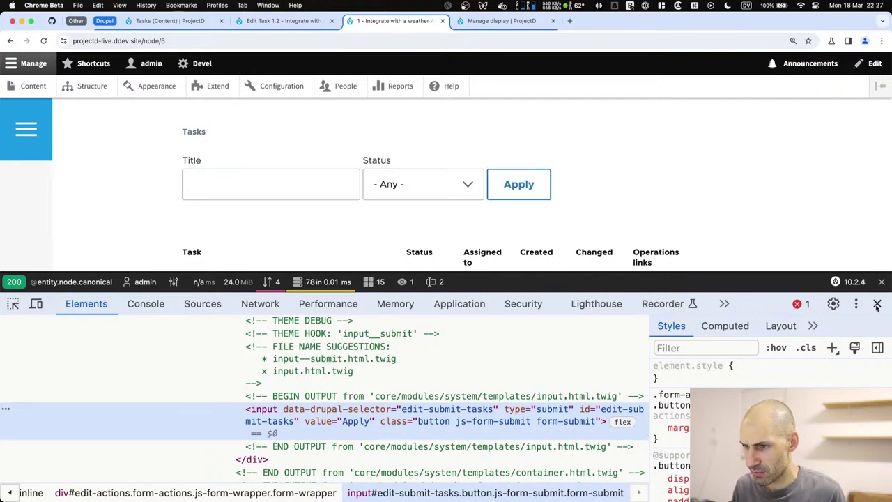
pyautogui.scroll(3, 360, 435)
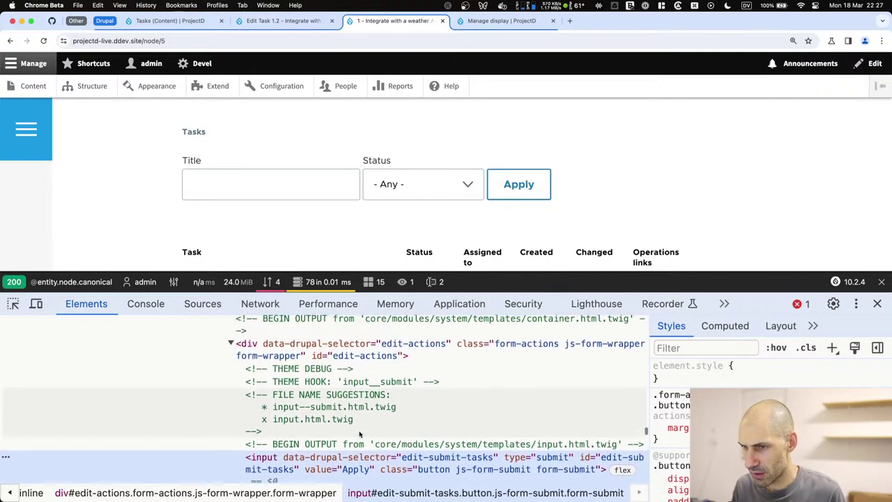
pyautogui.scroll(2, 360, 434)
pyautogui.scroll(-9, 390, 391)
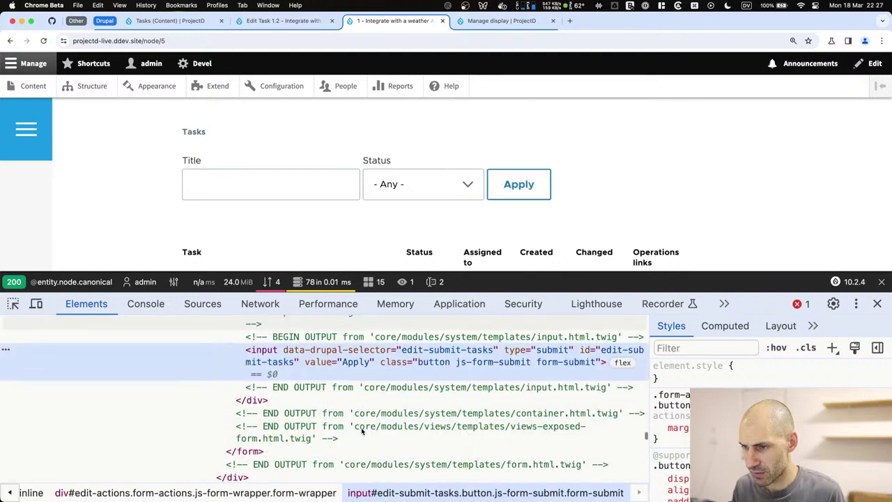
pyautogui.scroll(1, 396, 362)
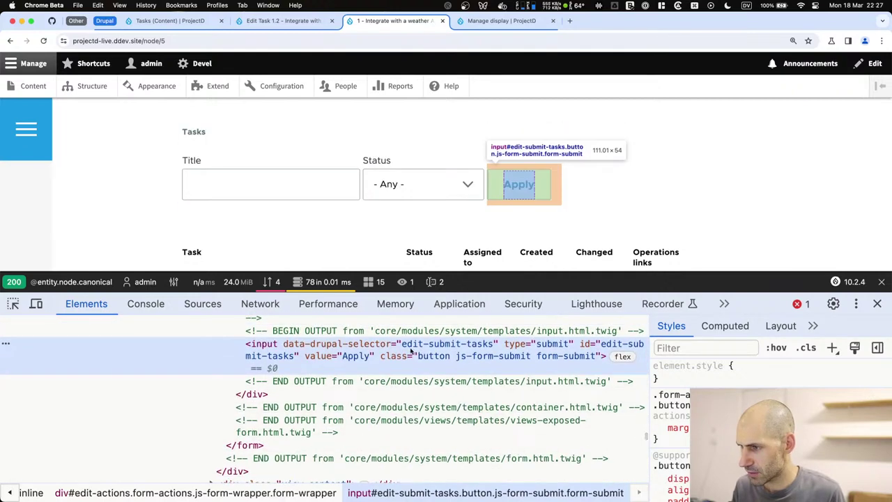
pyautogui.click(877, 304)
pyautogui.click(696, 160)
# Open the Tasks view and add a header limited to this block (override).
pyautogui.click(679, 179)
pyautogui.scroll(-5, 663, 193)
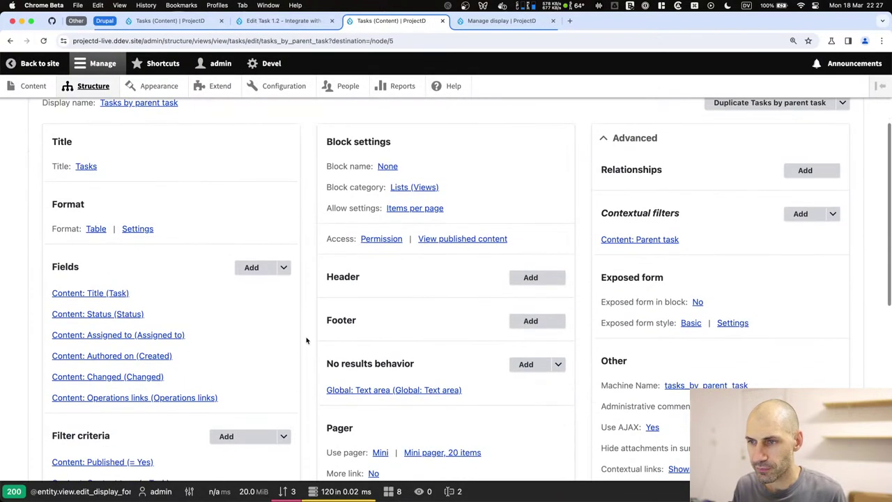
pyautogui.click(530, 278)
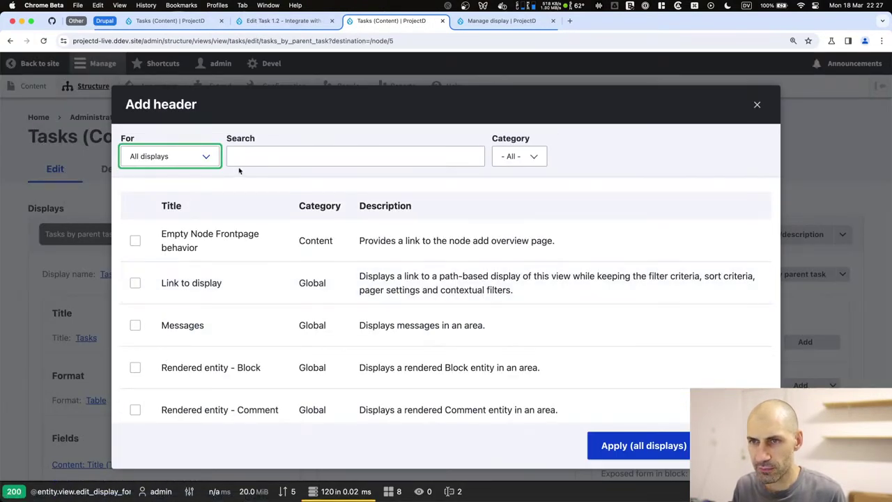
pyautogui.click(199, 156)
pyautogui.click(199, 168)
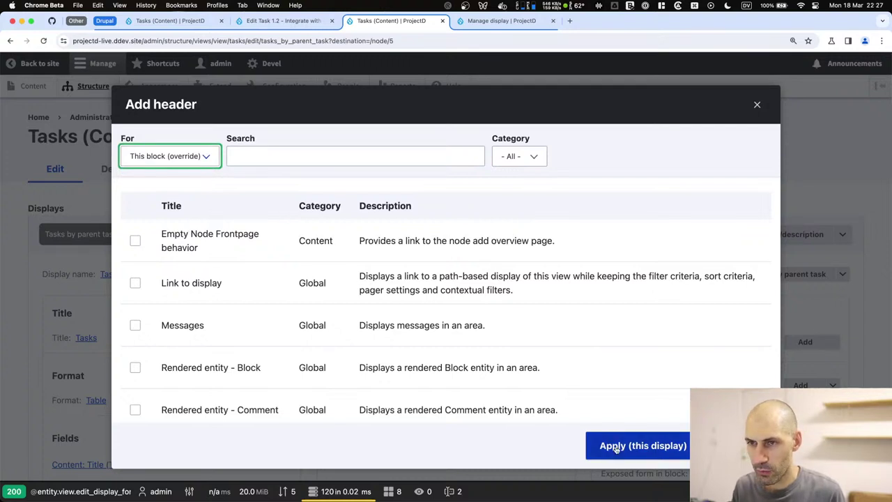
# Search header types for 'button', try the Link to display header, then dismiss it.
pyautogui.click(237, 154)
pyautogui.write('bu')
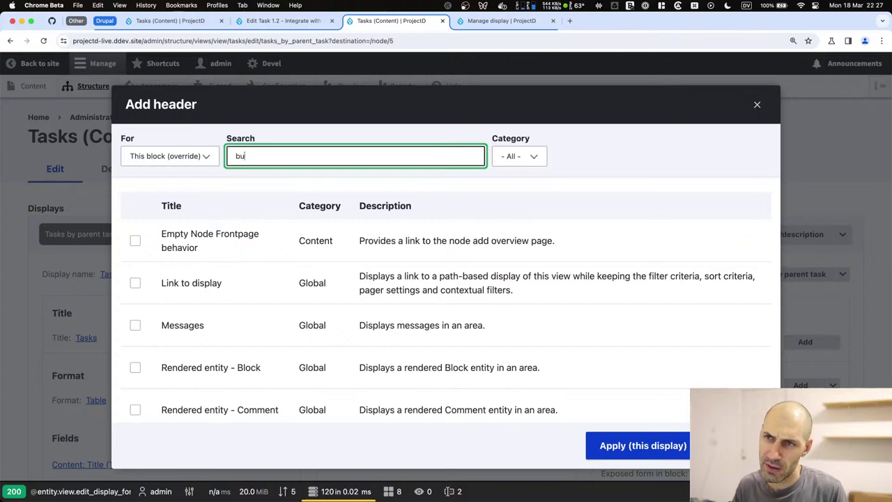
pyautogui.write('tton')
pyautogui.press('super+a')
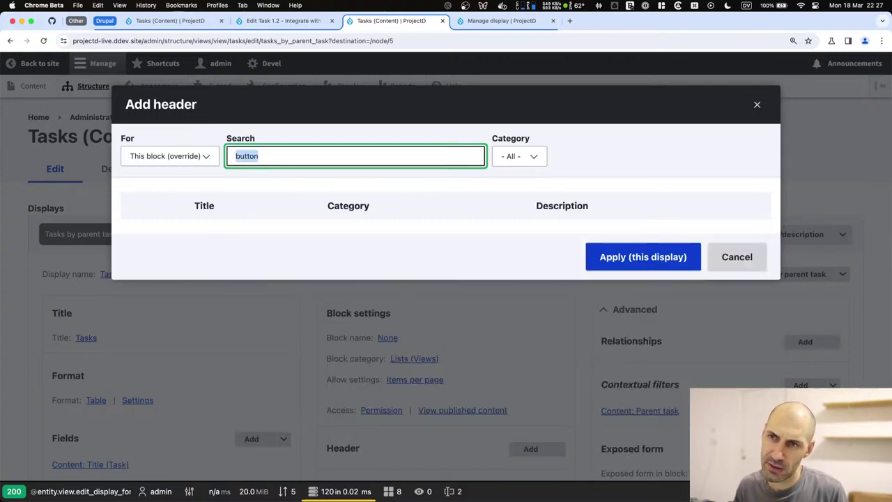
pyautogui.press('BackSpace')
pyautogui.scroll(-10, 272, 341)
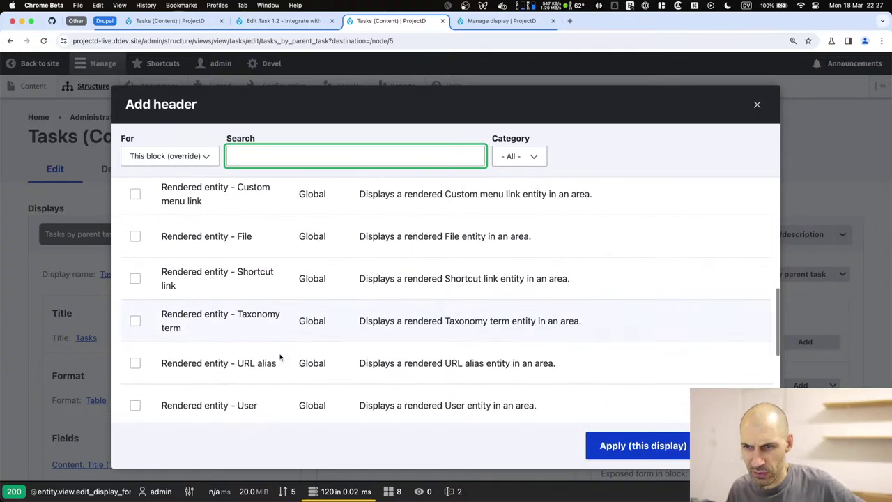
pyautogui.scroll(-1, 280, 358)
pyautogui.scroll(10, 280, 358)
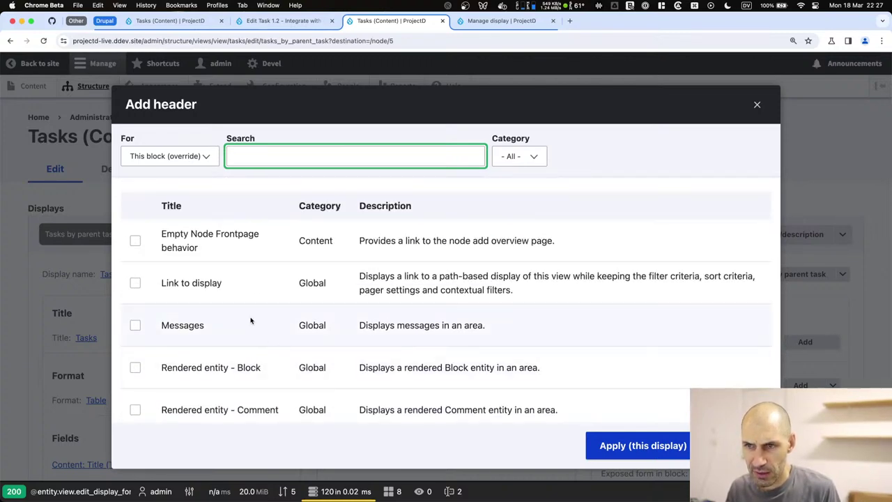
pyautogui.click(202, 283)
pyautogui.click(636, 446)
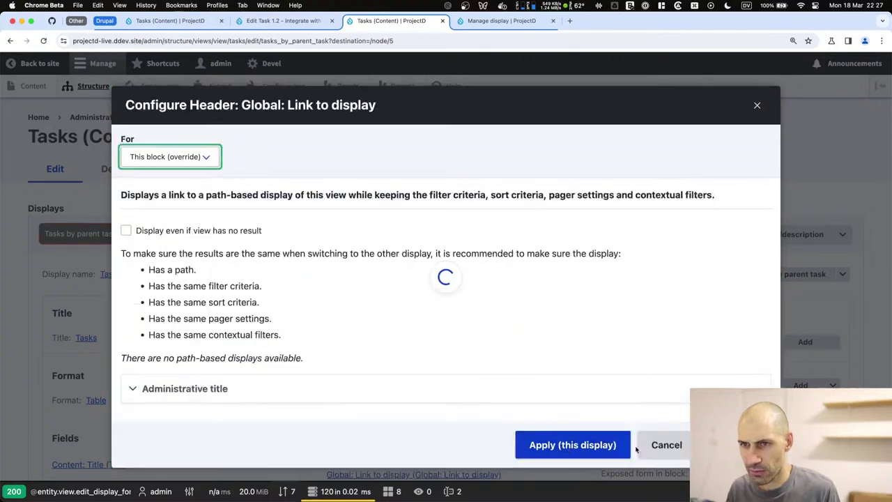
pyautogui.click(226, 394)
pyautogui.scroll(-2, 227, 394)
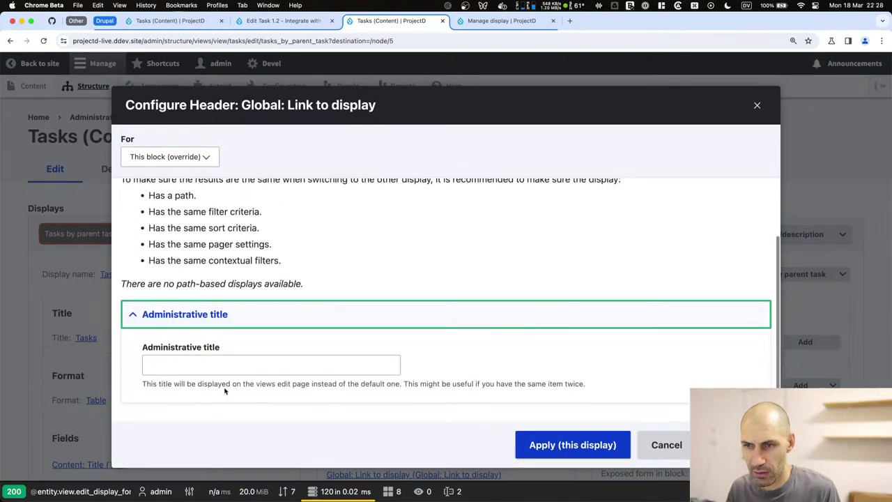
pyautogui.click(217, 321)
pyautogui.click(679, 446)
# Start a new header and pick the Text area type.
pyautogui.scroll(-5, 329, 319)
pyautogui.click(530, 290)
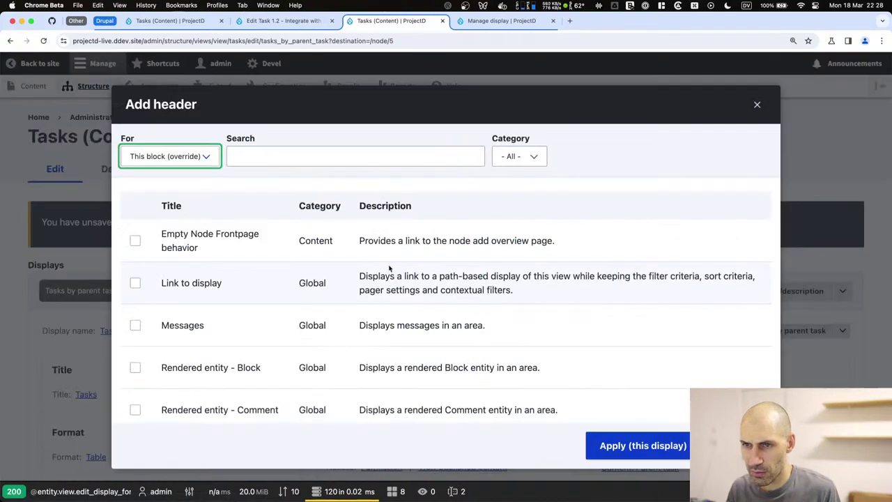
pyautogui.scroll(-6, 239, 279)
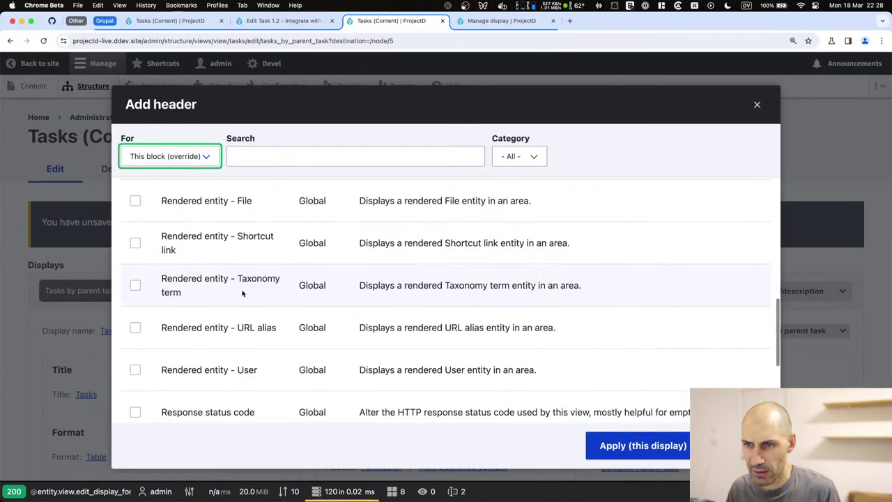
pyautogui.scroll(-4, 242, 294)
pyautogui.scroll(4, 243, 293)
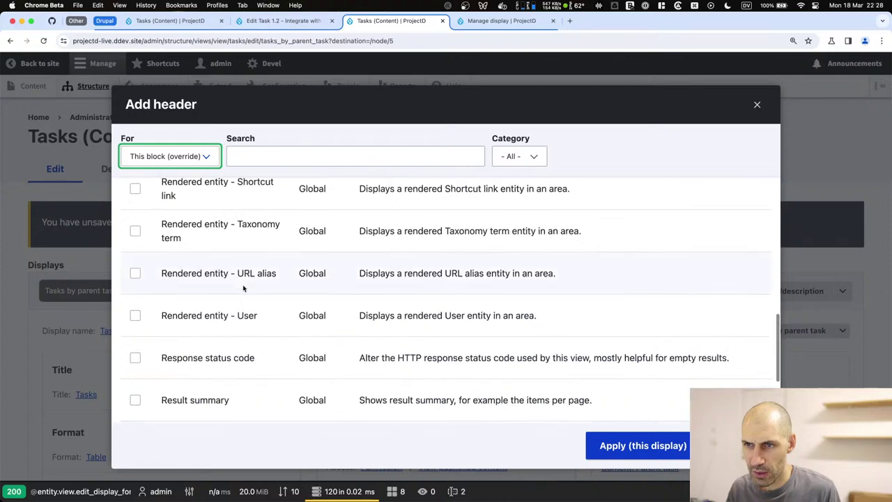
pyautogui.scroll(-3, 244, 279)
pyautogui.scroll(-2, 244, 281)
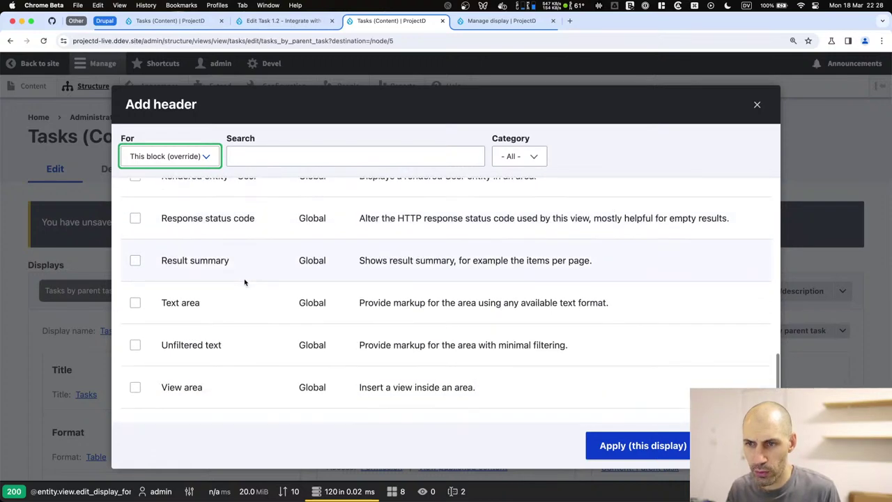
pyautogui.click(185, 302)
# Add the Text area header and inspect its allowed HTML tags list, including hreflang.
pyautogui.press('Return')
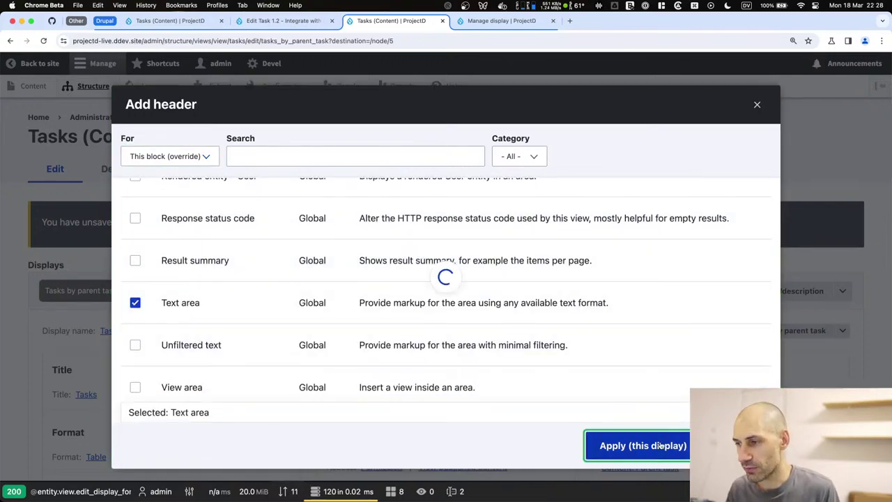
pyautogui.scroll(-3, 301, 317)
pyautogui.moveTo(263, 311); pyautogui.dragTo(553, 306)
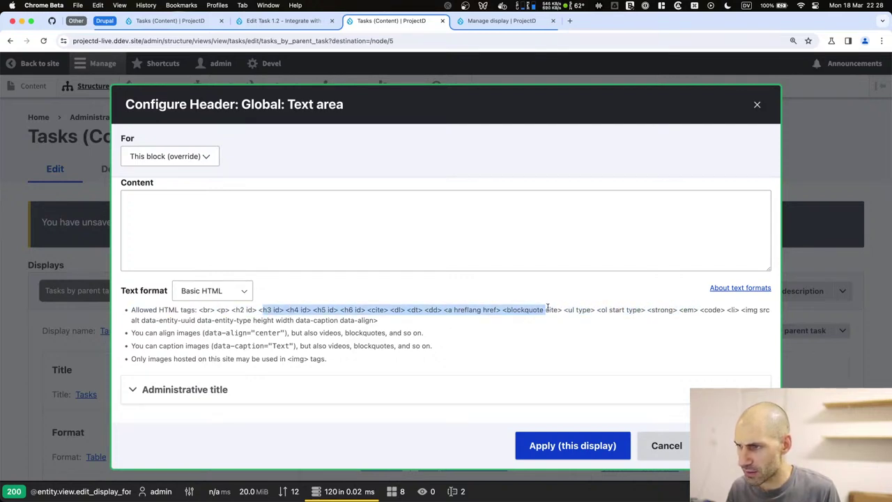
pyautogui.click(572, 309)
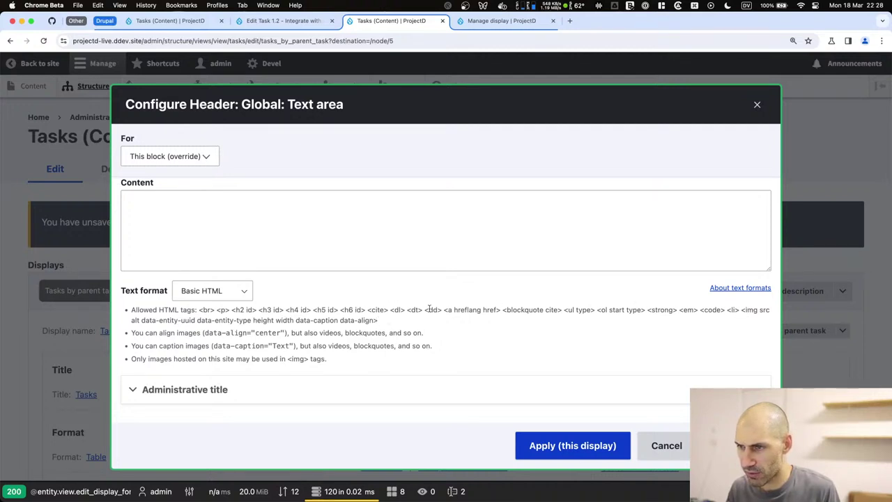
pyautogui.moveTo(477, 309); pyautogui.dragTo(502, 310)
pyautogui.click(469, 310)
pyautogui.tripleClick(470, 309)
pyautogui.click(467, 310)
pyautogui.doubleClick(467, 309)
# Set the header to Full HTML with a 'Create task' button link to /node/add/task, applied to this display.
pyautogui.click(212, 291)
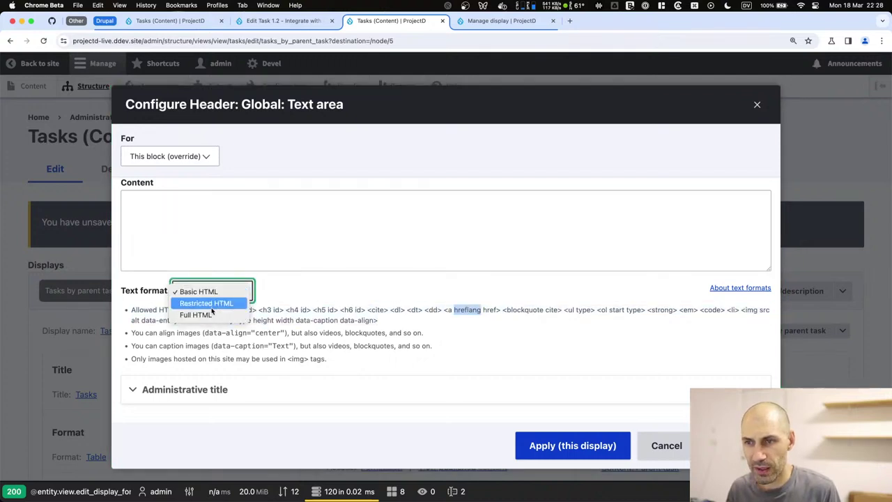
pyautogui.click(198, 314)
pyautogui.click(218, 273)
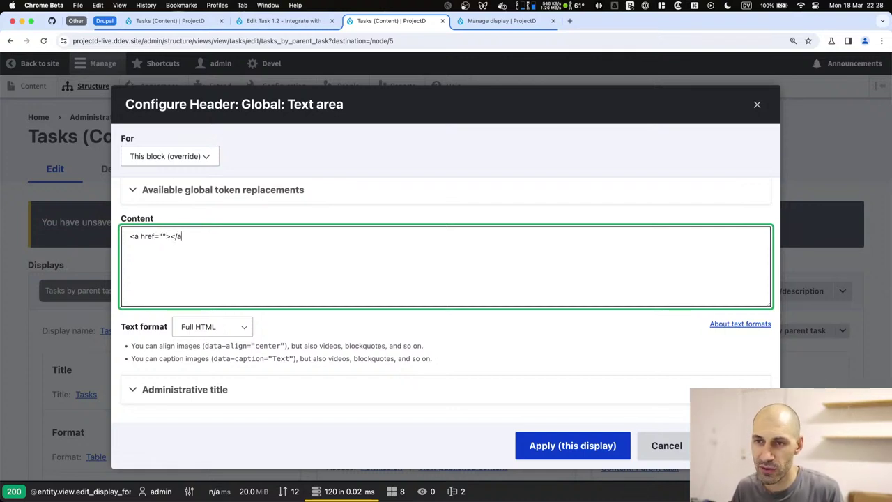
pyautogui.write('class="button')
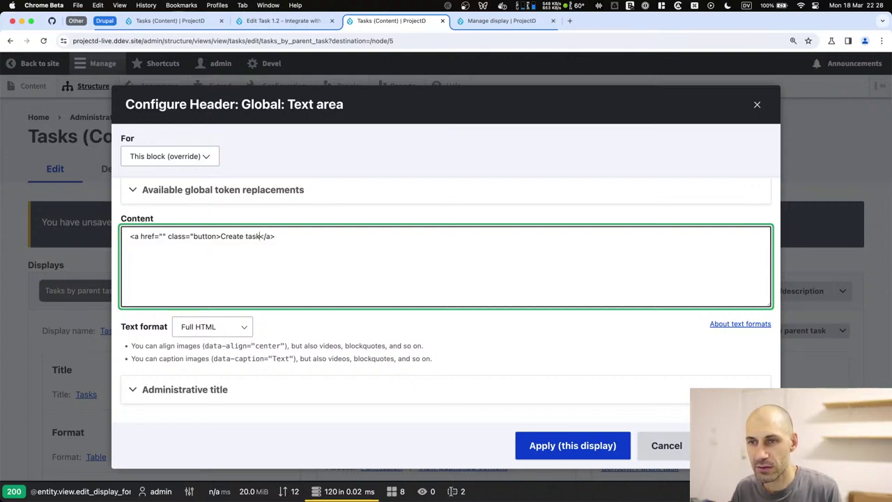
pyautogui.write('/node/add/task')
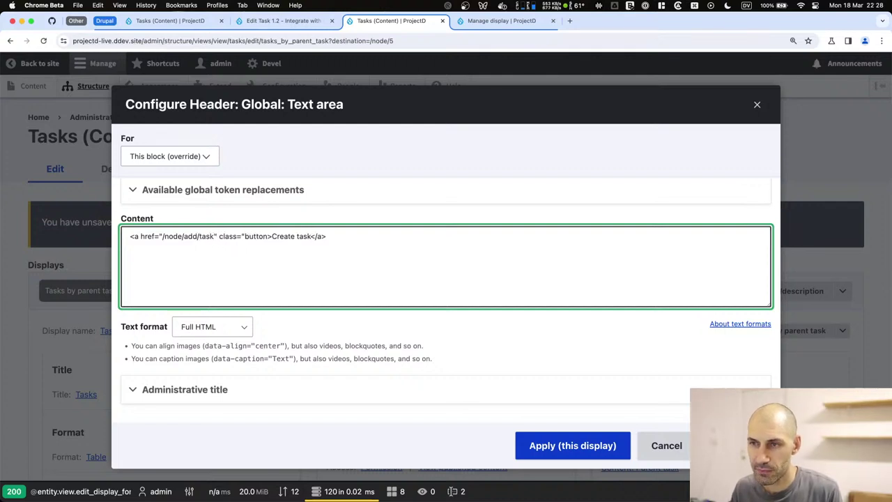
pyautogui.press('super+a')
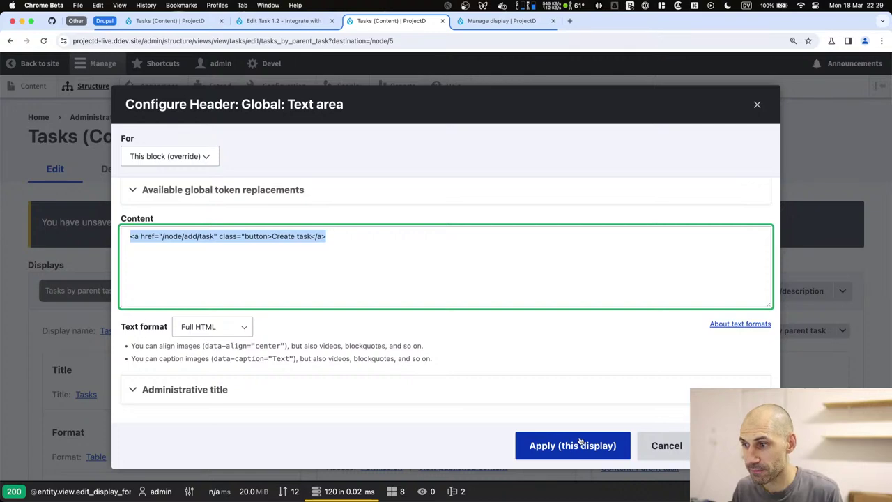
pyautogui.click(579, 442)
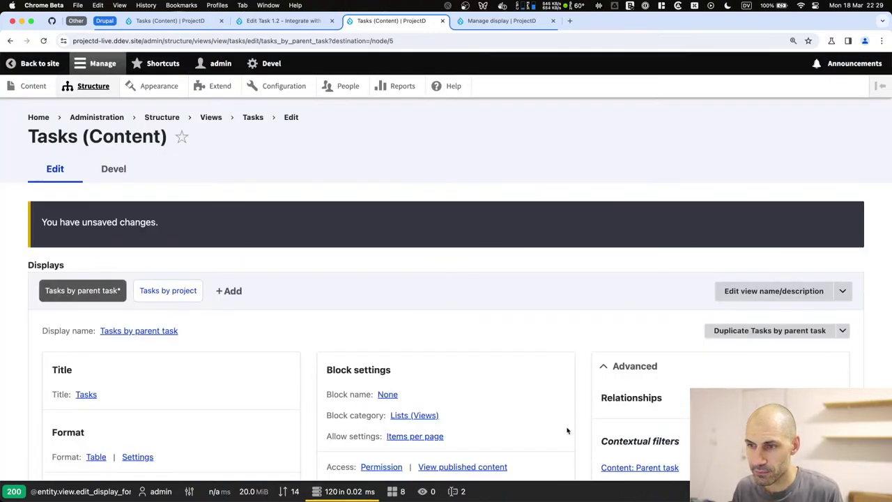
# Preview the Tasks view with contextual filter value 5 and review the results.
pyautogui.scroll(-10, 237, 286)
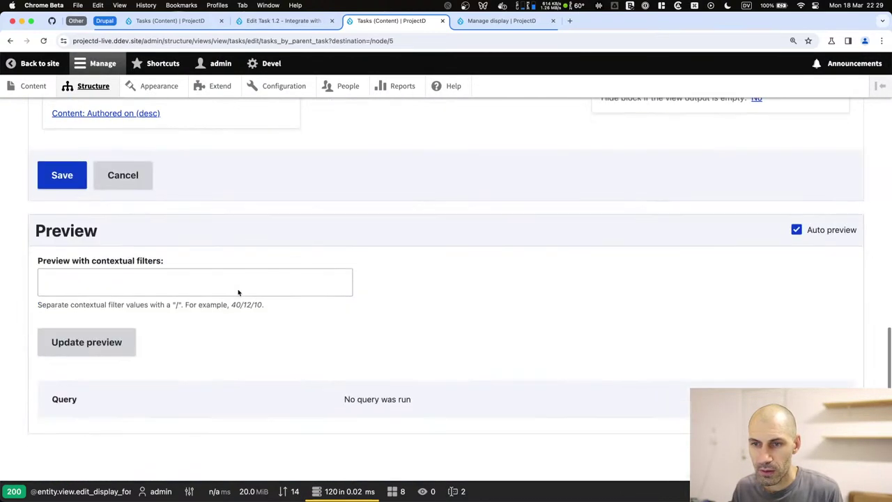
pyautogui.click(125, 283)
pyautogui.write('5')
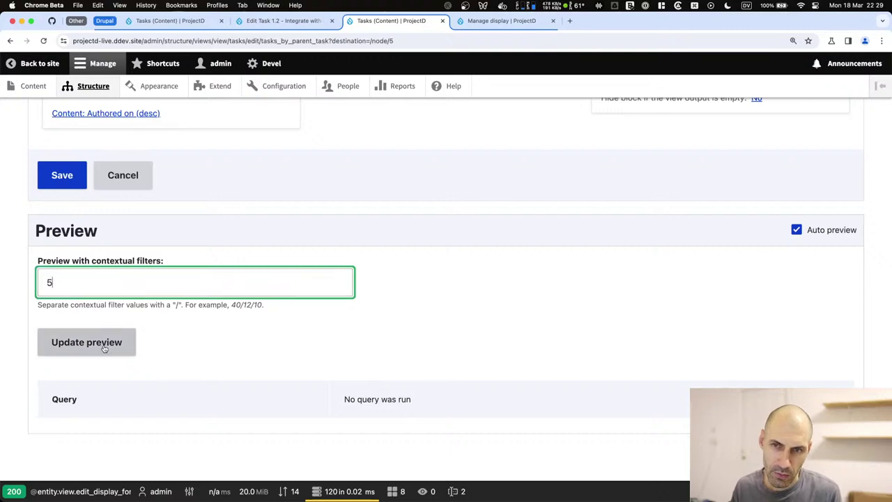
pyautogui.click(103, 348)
pyautogui.scroll(-6, 104, 348)
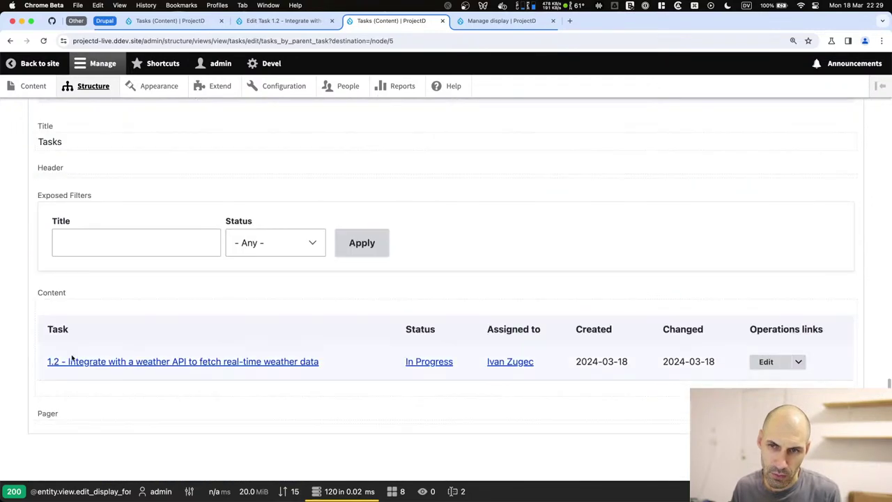
pyautogui.scroll(10, 140, 293)
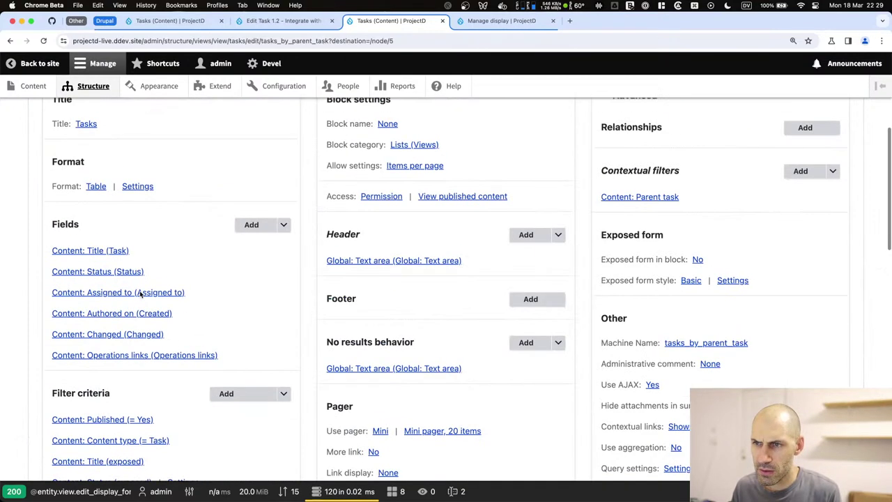
pyautogui.scroll(-4, 140, 294)
pyautogui.scroll(3, 140, 293)
pyautogui.scroll(-10, 335, 306)
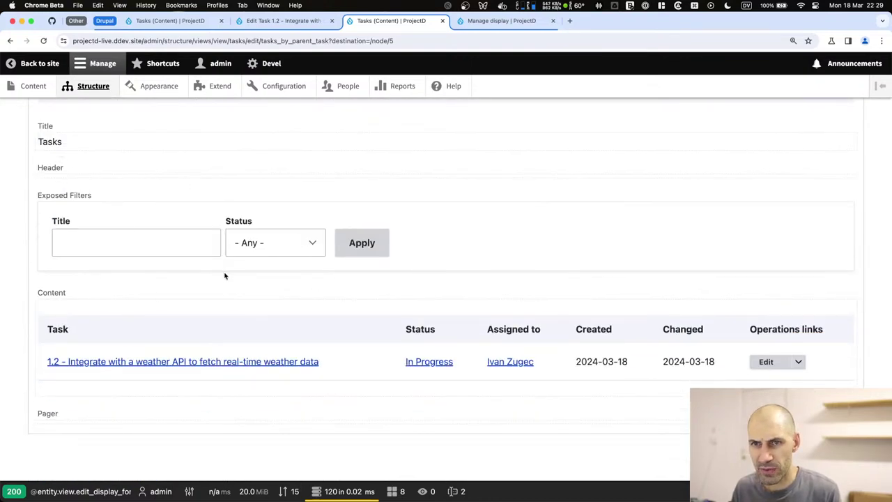
pyautogui.scroll(10, 177, 213)
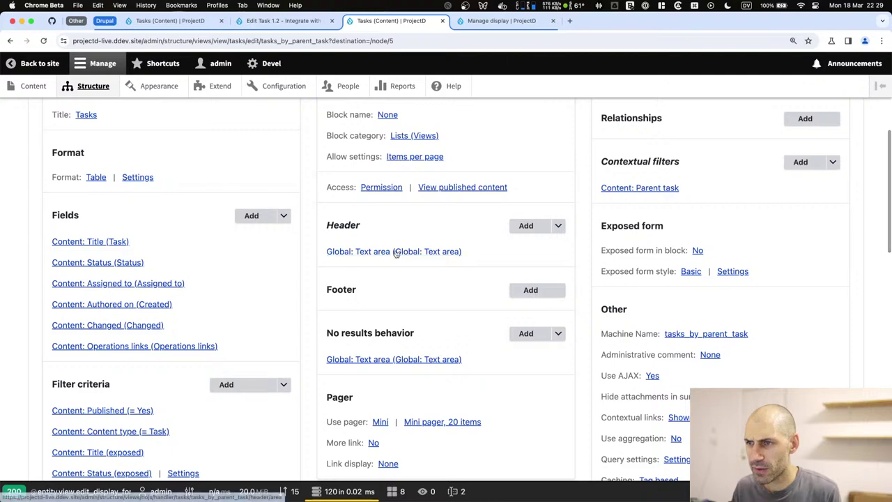
# Reopen the header text area, keep Full HTML, and apply it to this display.
pyautogui.click(395, 254)
pyautogui.click(342, 330)
pyautogui.scroll(-2, 341, 333)
pyautogui.click(242, 327)
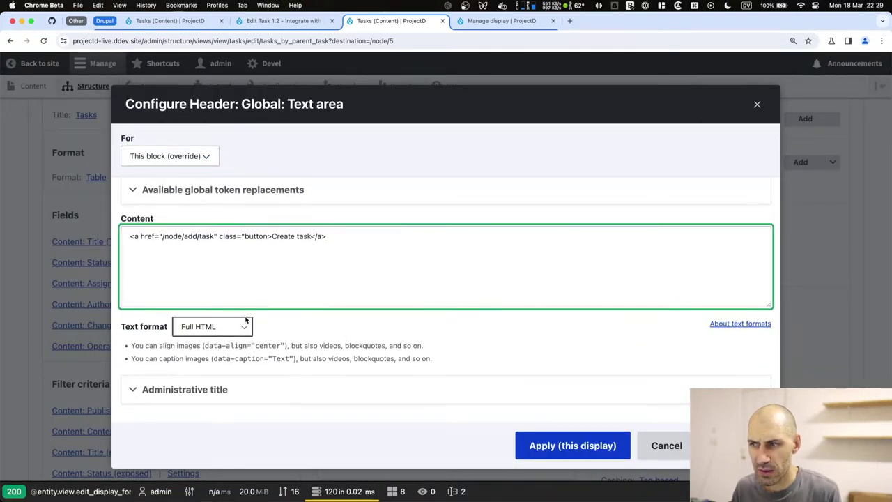
pyautogui.click(241, 328)
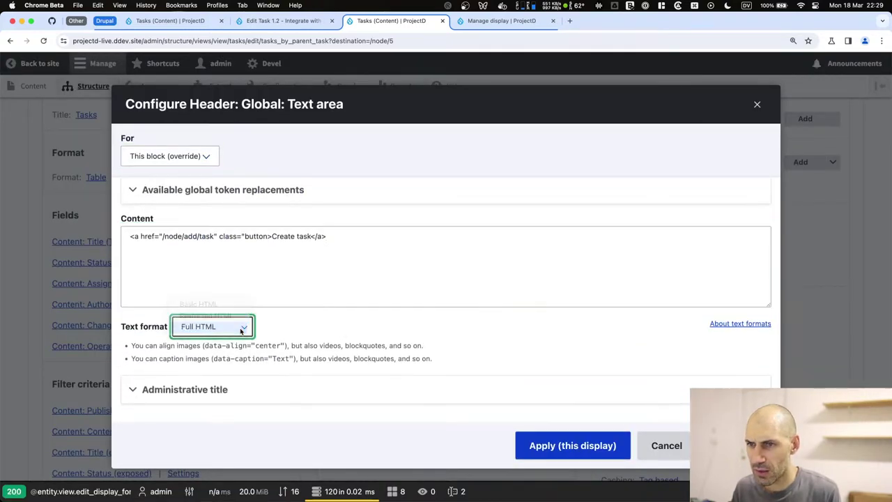
pyautogui.click(360, 231)
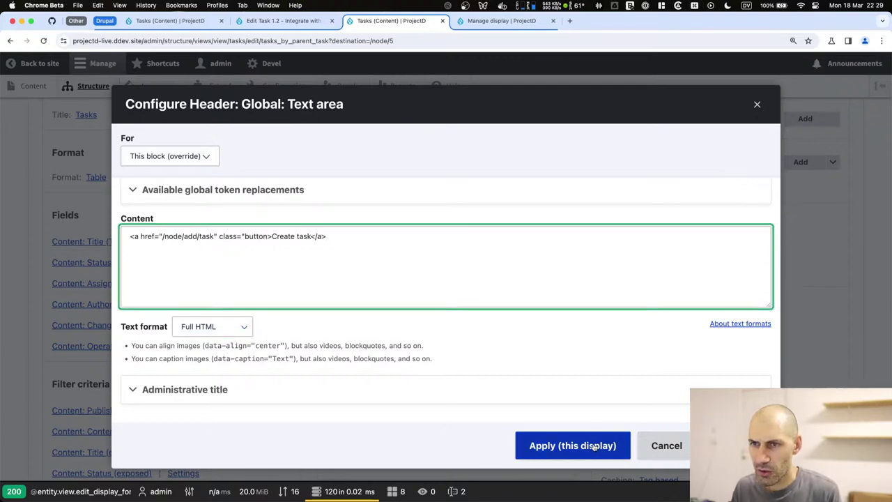
pyautogui.click(594, 446)
pyautogui.scroll(-10, 520, 424)
# Save the Tasks view with the new Create task header.
pyautogui.click(64, 191)
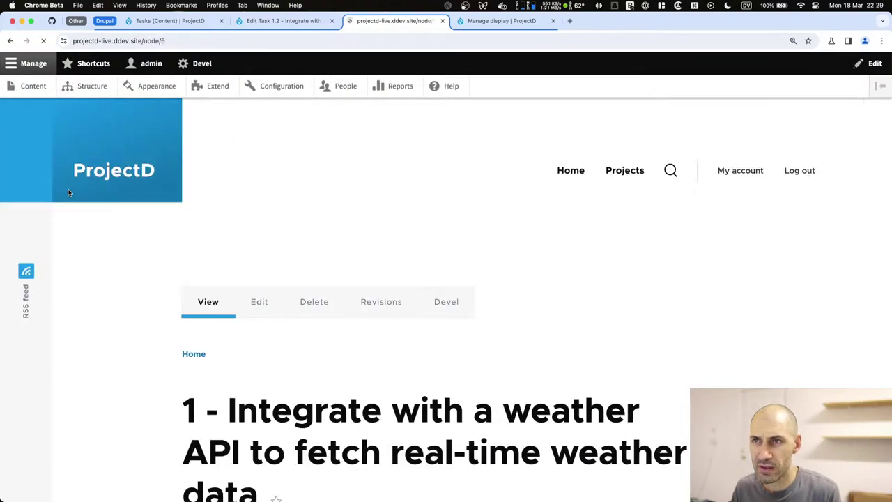
pyautogui.scroll(-6, 271, 309)
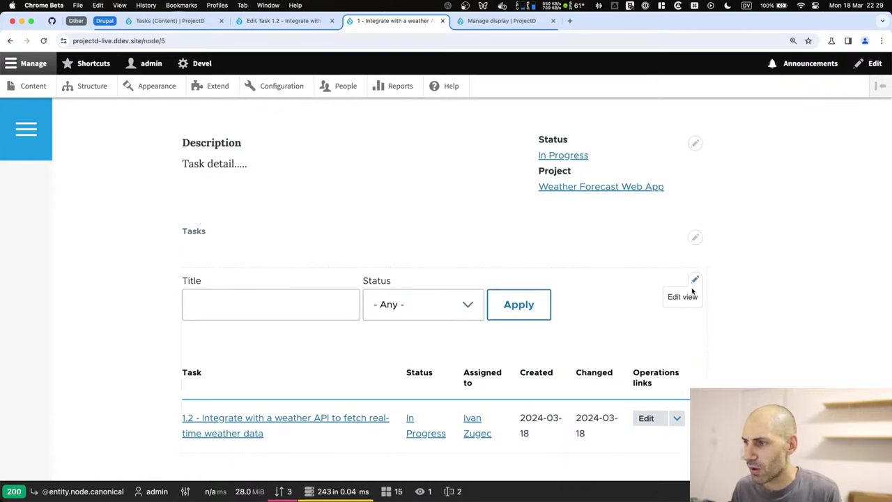
pyautogui.scroll(-3, 349, 365)
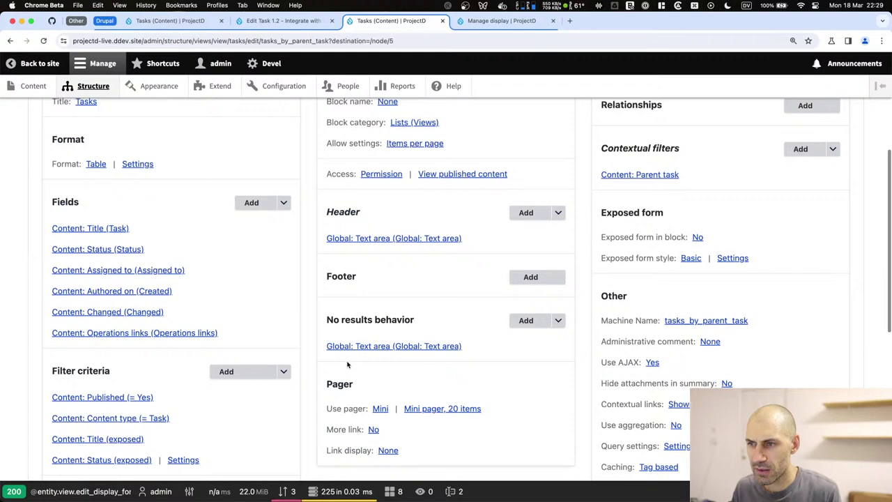
# Add a TEST line after the Create task link, apply it, save, and review the task page.
pyautogui.click(357, 239)
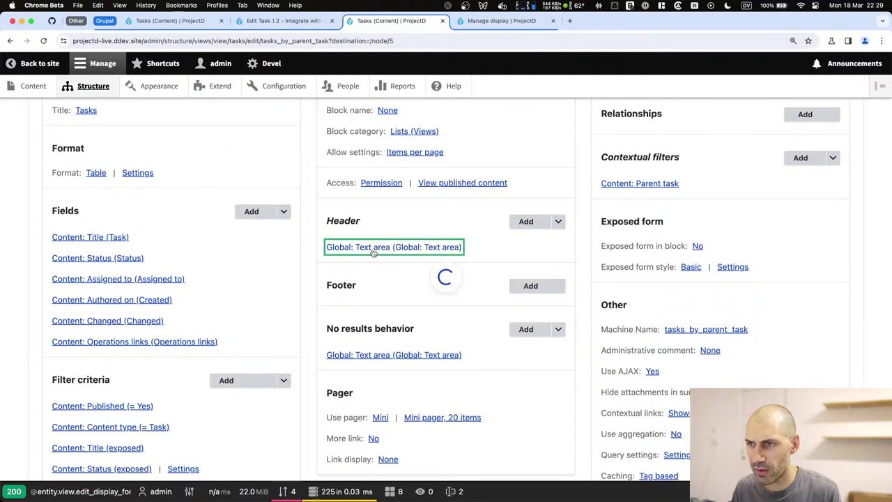
pyautogui.click(350, 328)
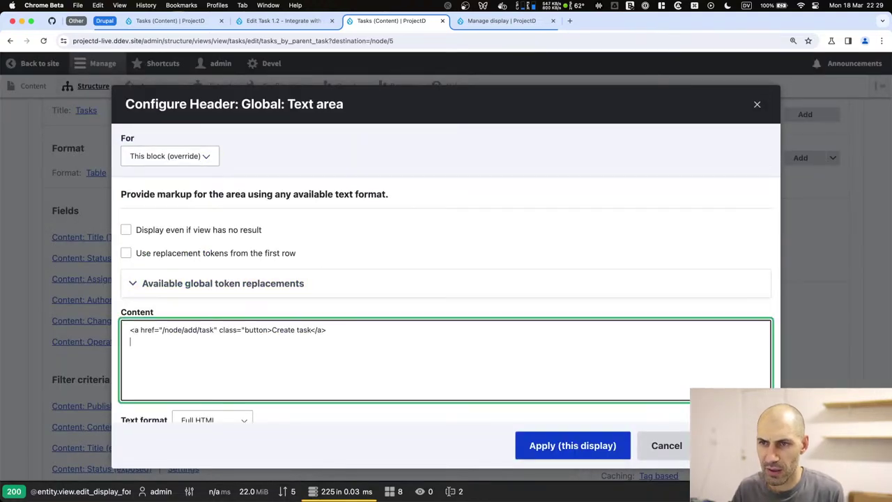
pyautogui.click(568, 446)
pyautogui.scroll(-10, 377, 401)
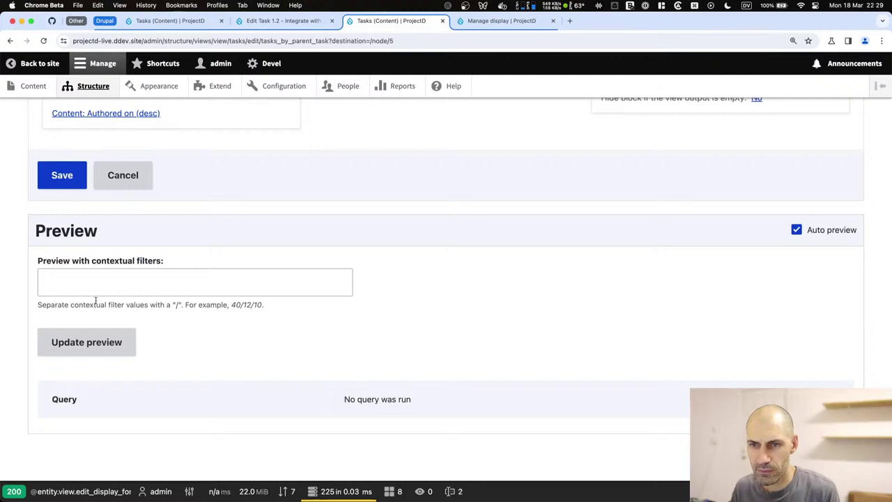
pyautogui.click(62, 175)
pyautogui.scroll(-5, 309, 376)
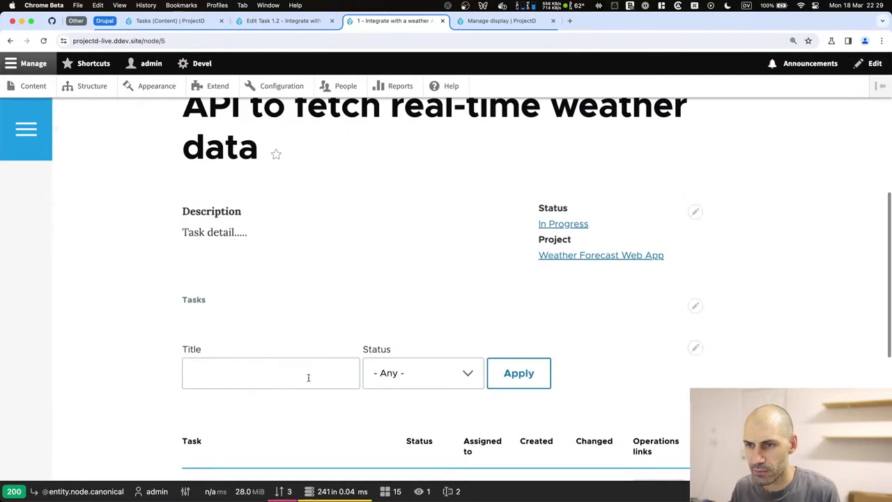
pyautogui.scroll(-1, 310, 382)
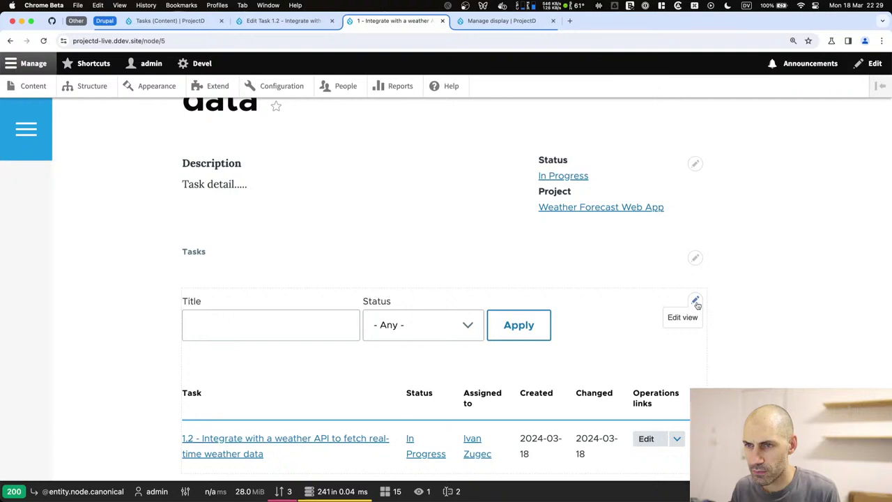
pyautogui.scroll(-5, 285, 384)
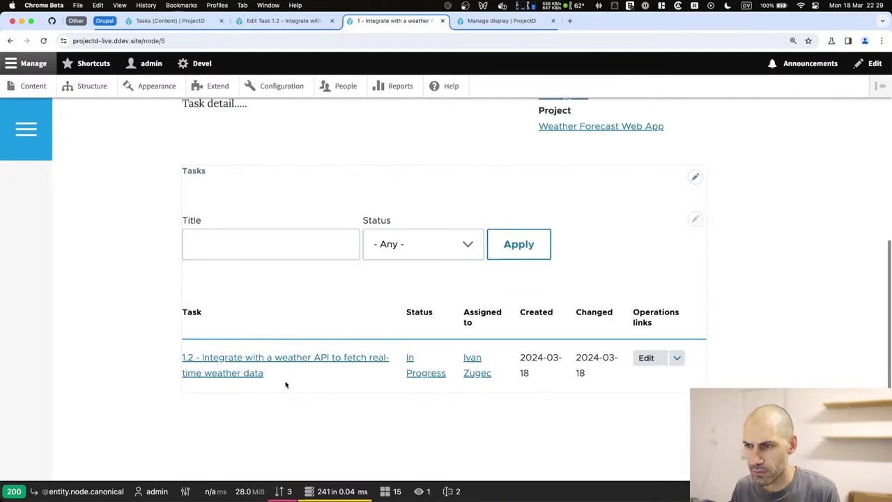
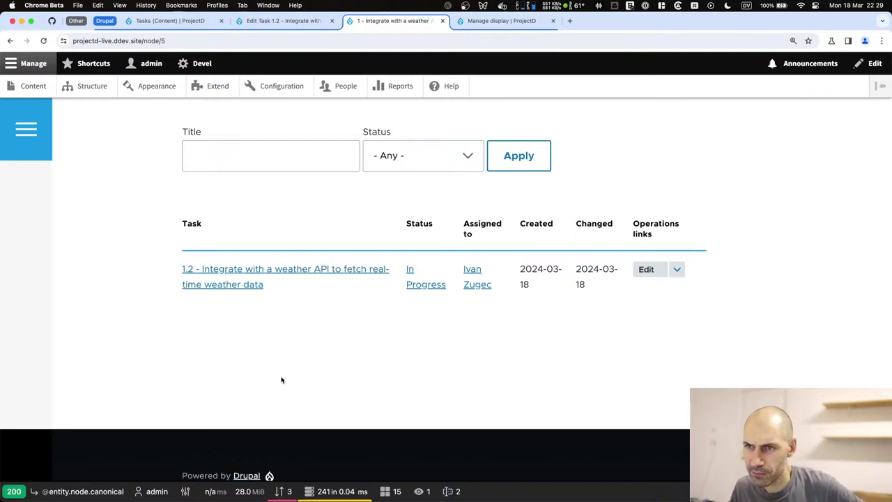
# Reload the Tasks view edit page and save the pending view changes.
pyautogui.press('super+bracketleft')
pyautogui.scroll(15, 280, 380)
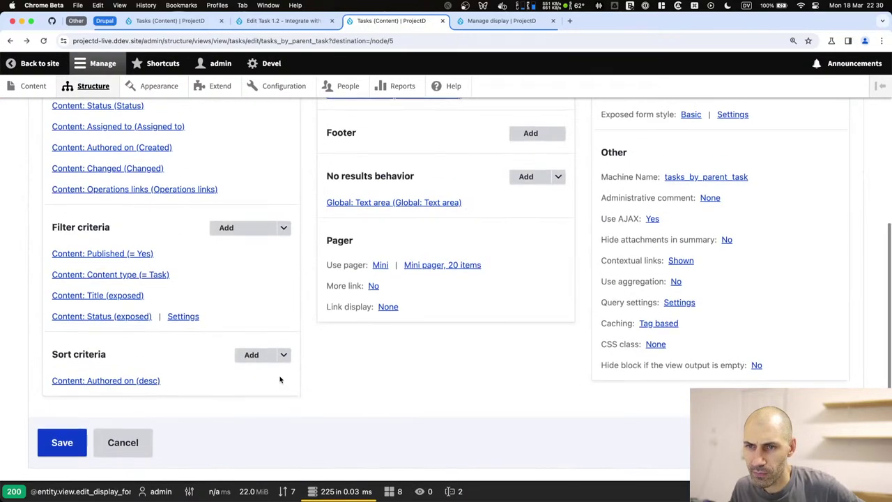
pyautogui.scroll(-15, 280, 379)
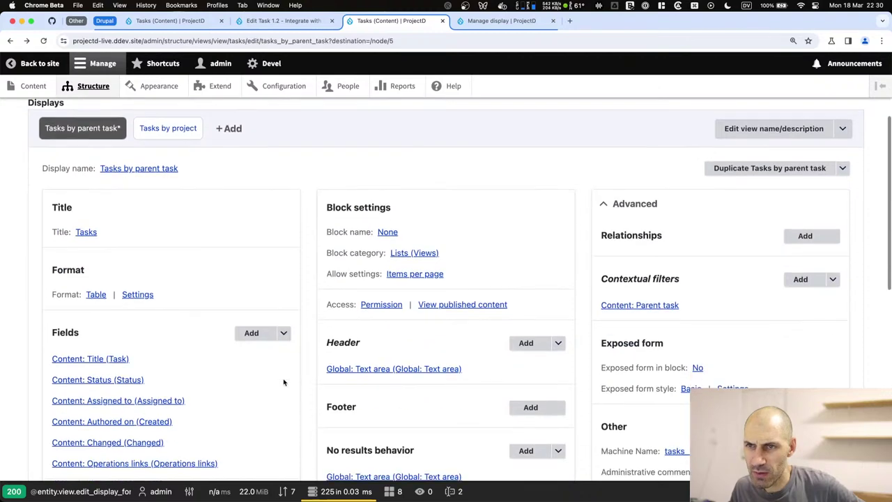
pyautogui.click(61, 284)
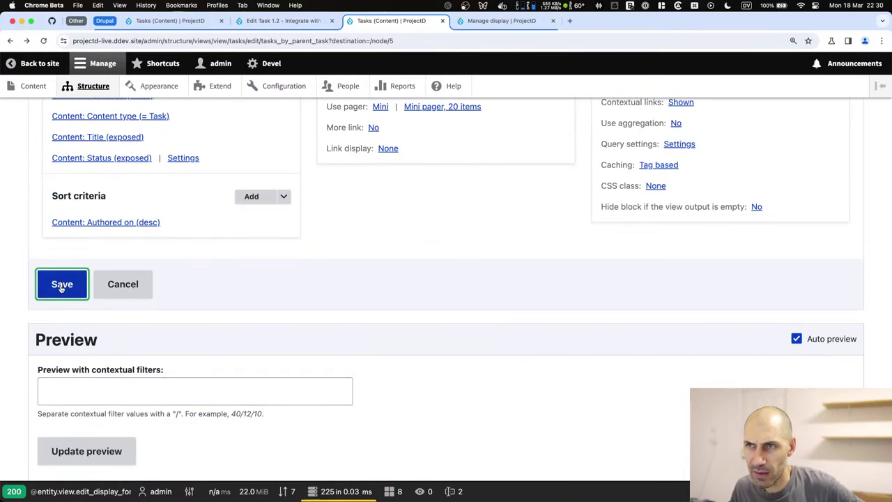
pyautogui.click(370, 39)
pyautogui.press('Return')
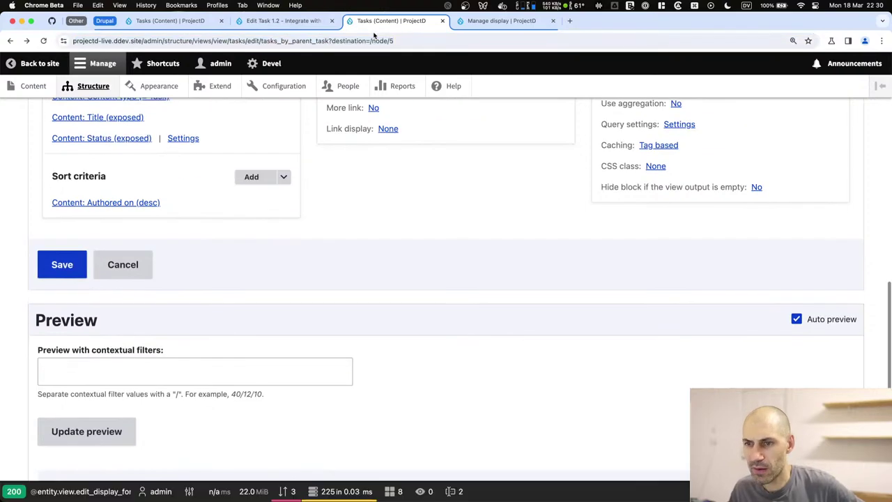
pyautogui.scroll(-10, 267, 281)
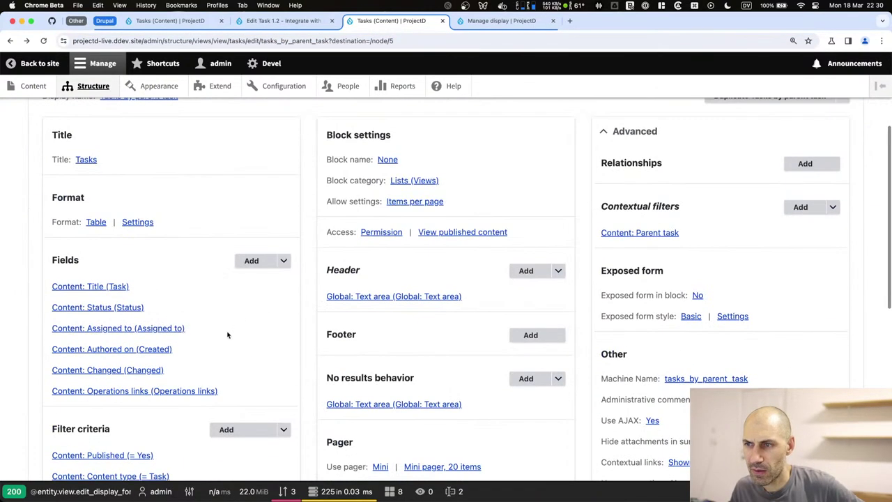
pyautogui.click(71, 359)
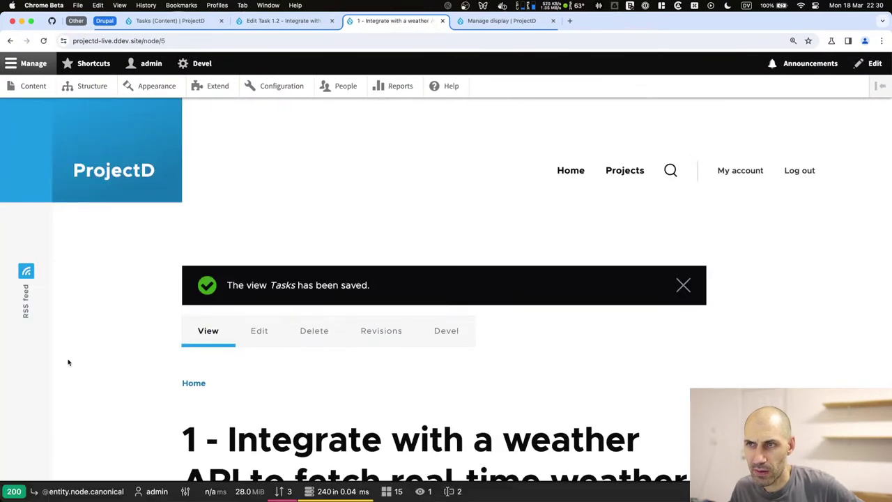
# Inspect the Tasks block markup on the parent task page in Chrome DevTools.
pyautogui.scroll(-7, 414, 347)
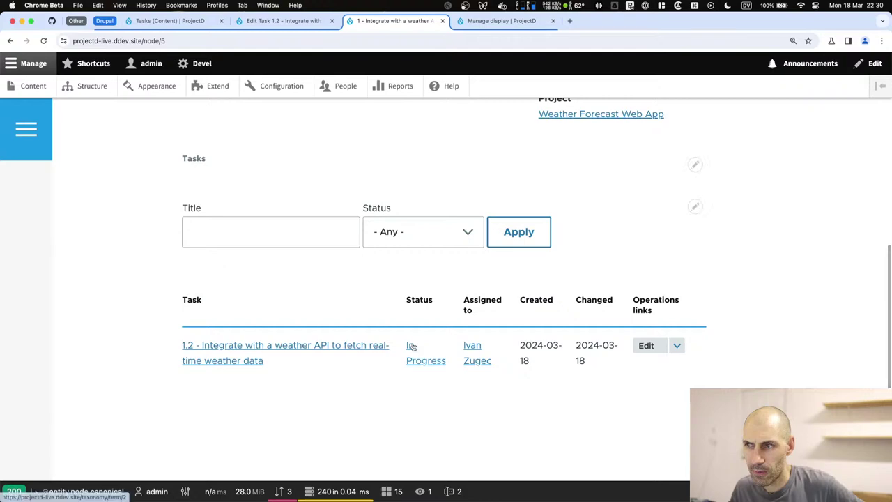
pyautogui.scroll(3, 409, 336)
pyautogui.rightClick(310, 341)
pyautogui.click(327, 490)
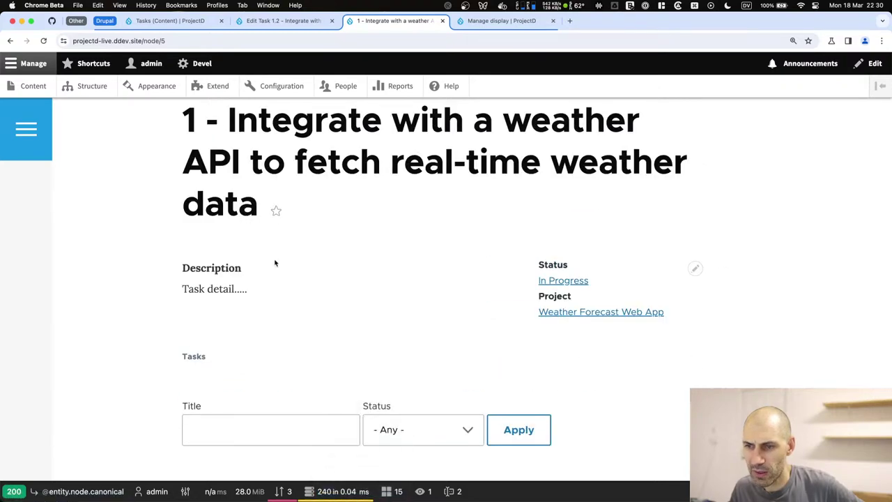
pyautogui.scroll(-3, 48, 261)
# Pick the filter label, then the whole Tasks block, with the element picker.
pyautogui.click(13, 304)
pyautogui.scroll(-4, 264, 223)
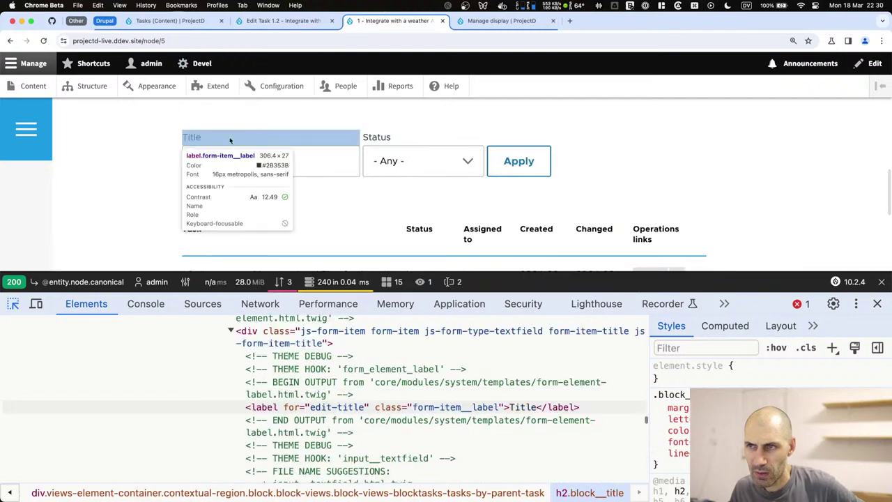
pyautogui.click(410, 141)
pyautogui.scroll(3, 378, 362)
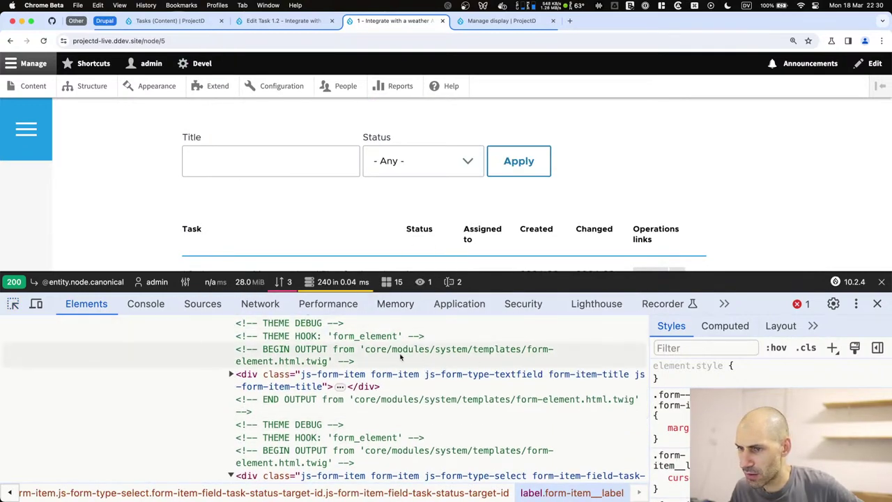
pyautogui.scroll(1, 280, 143)
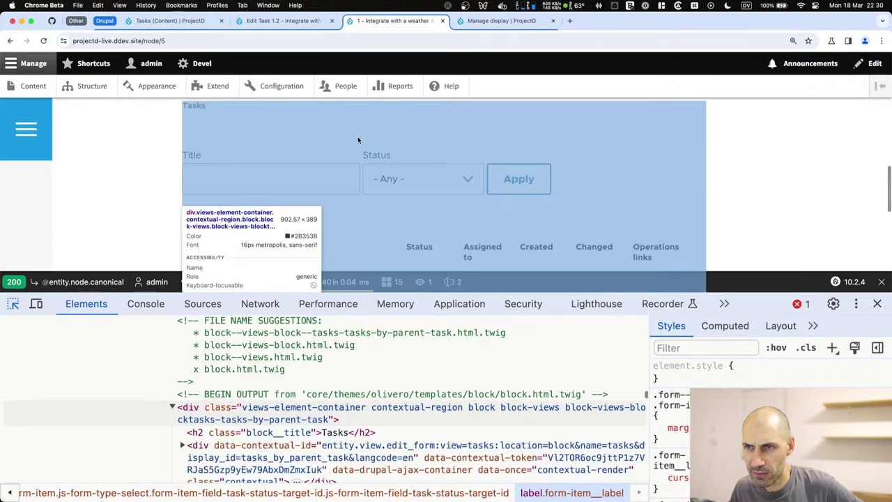
pyautogui.click(358, 140)
pyautogui.scroll(5, 275, 402)
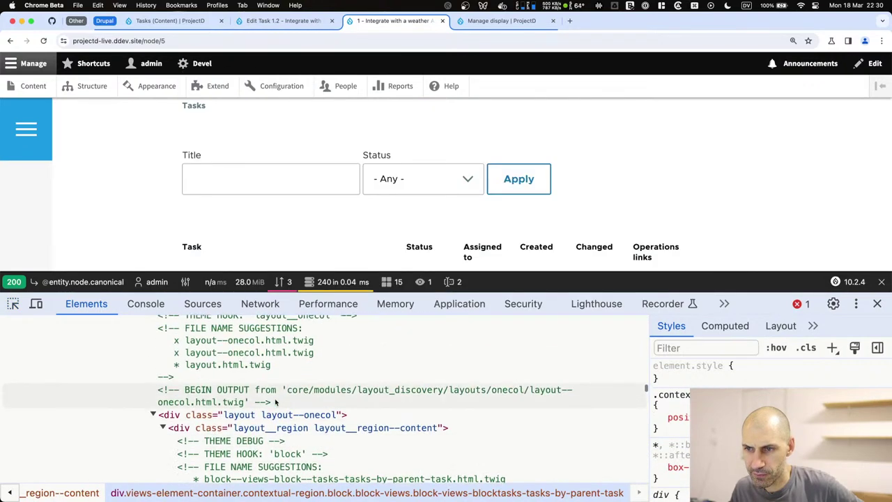
pyautogui.scroll(-5, 275, 402)
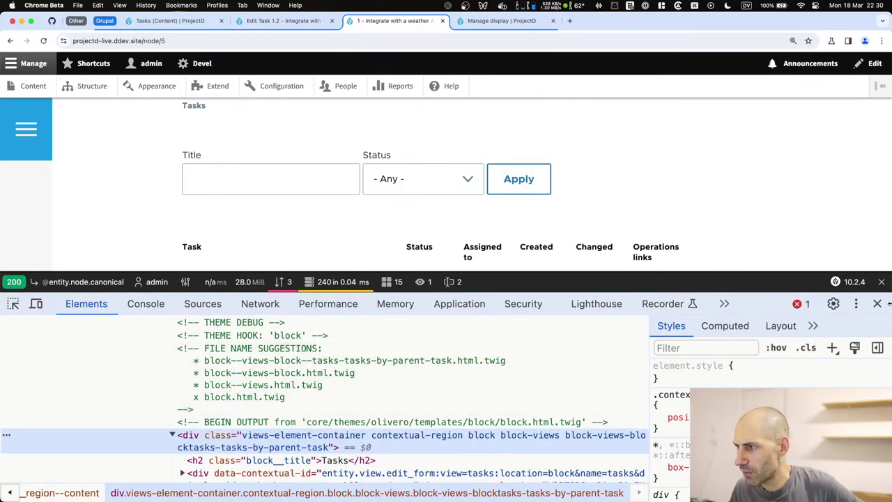
# Check the failed resource error in the console, close the profiler toolbar, and close DevTools.
pyautogui.click(878, 304)
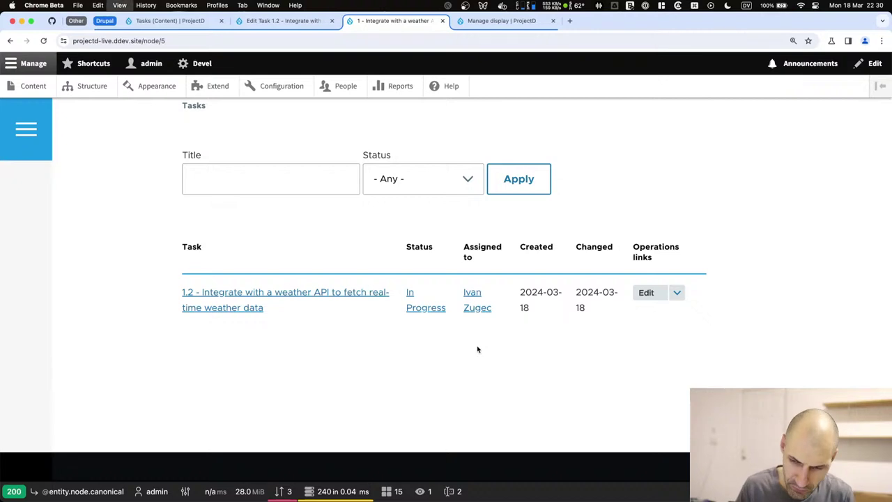
pyautogui.press('super+alt+i')
pyautogui.click(797, 305)
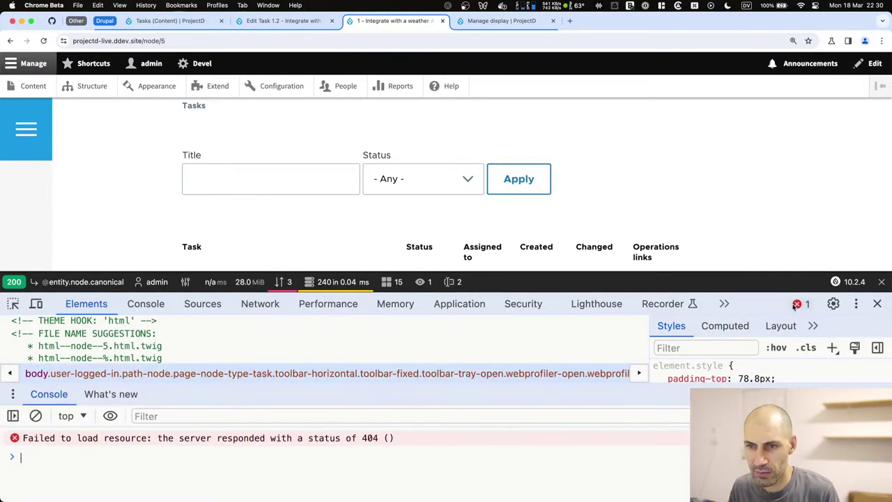
pyautogui.click(882, 282)
pyautogui.click(878, 305)
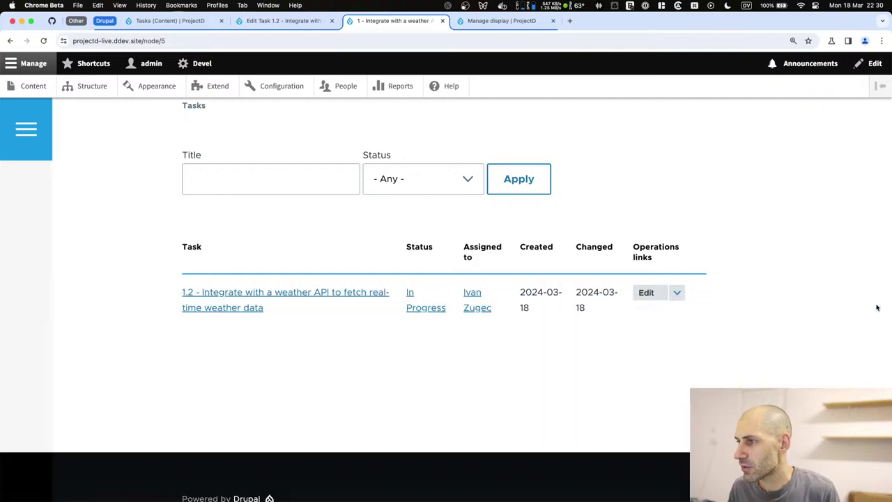
# Set Use AJAX to No for the Tasks by parent task display.
pyautogui.click(695, 156)
pyautogui.click(686, 173)
pyautogui.scroll(-5, 224, 348)
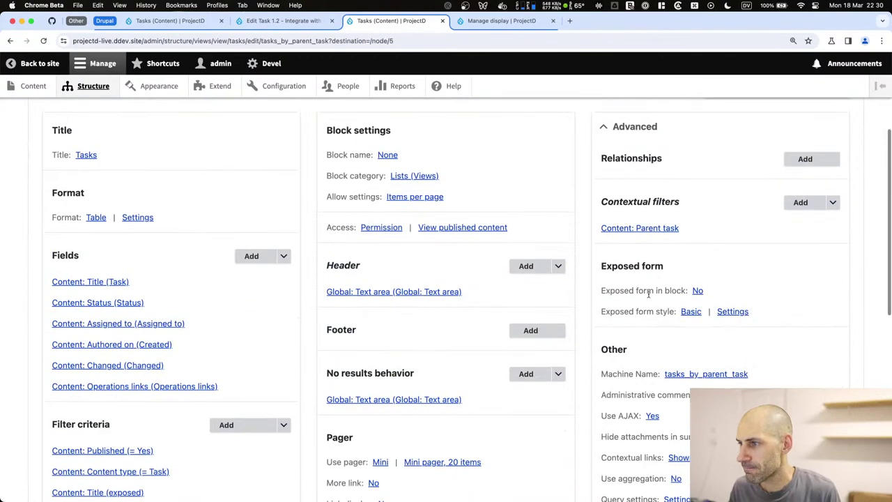
pyautogui.click(652, 416)
pyautogui.click(154, 294)
pyautogui.click(611, 363)
# Preview the view with contextual filter 4, which returns 'No tasks.'.
pyautogui.scroll(-10, 277, 364)
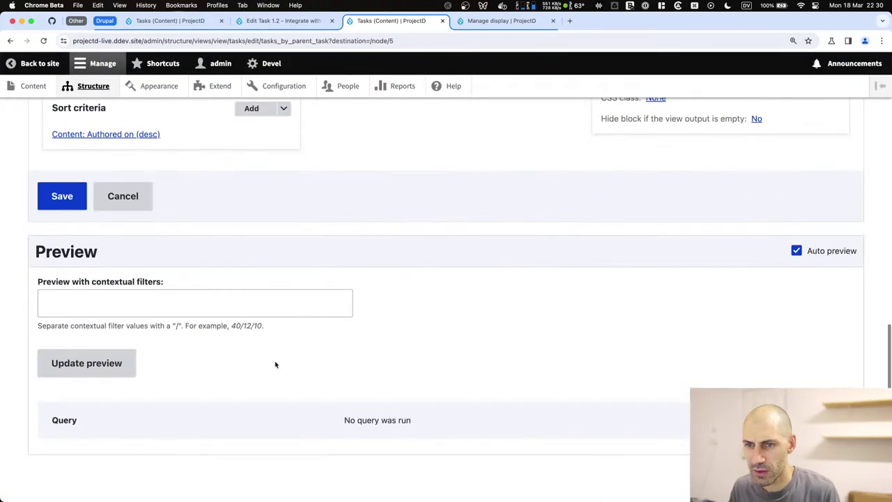
pyautogui.click(88, 305)
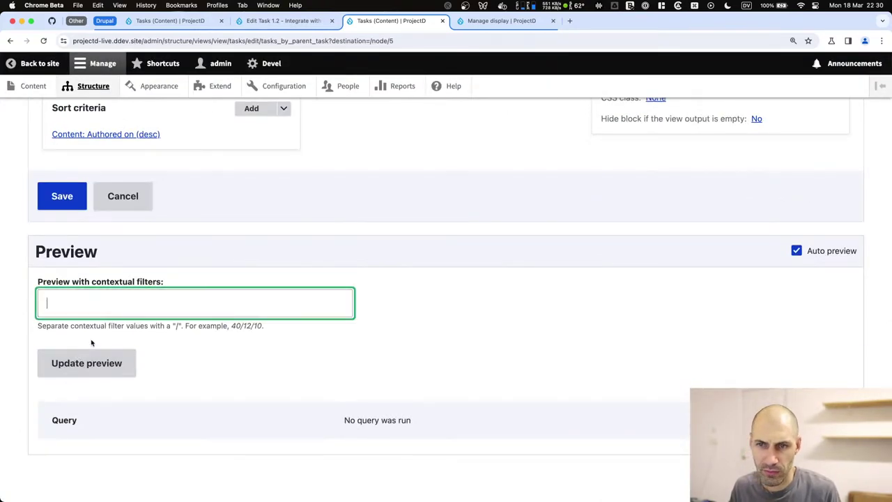
pyautogui.scroll(15, 121, 223)
pyautogui.scroll(-15, 143, 322)
pyautogui.write('4')
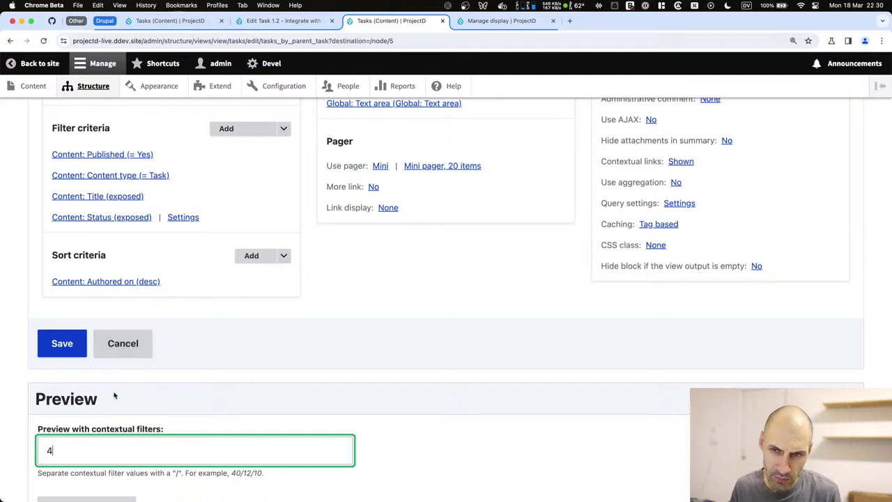
pyautogui.scroll(-4, 116, 390)
pyautogui.click(86, 362)
pyautogui.scroll(-5, 85, 362)
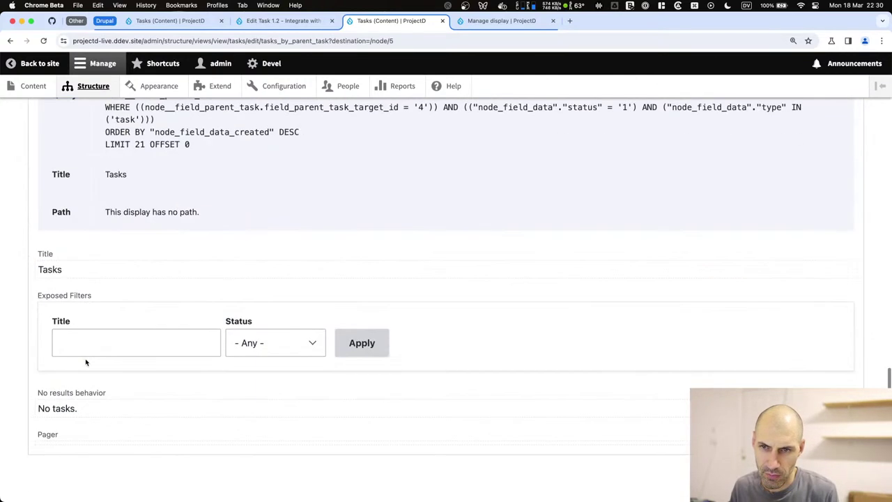
pyautogui.scroll(8, 86, 360)
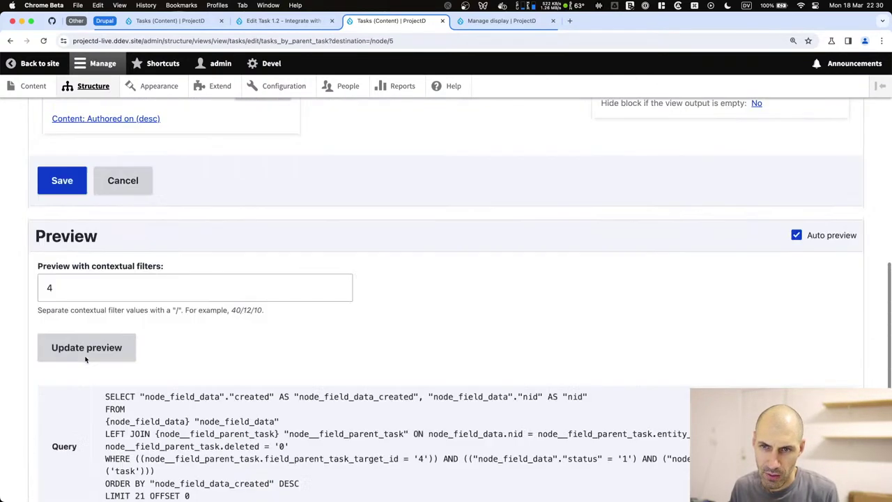
# Change the preview contextual filter value to 5.
pyautogui.doubleClick(81, 345)
pyautogui.write('5')
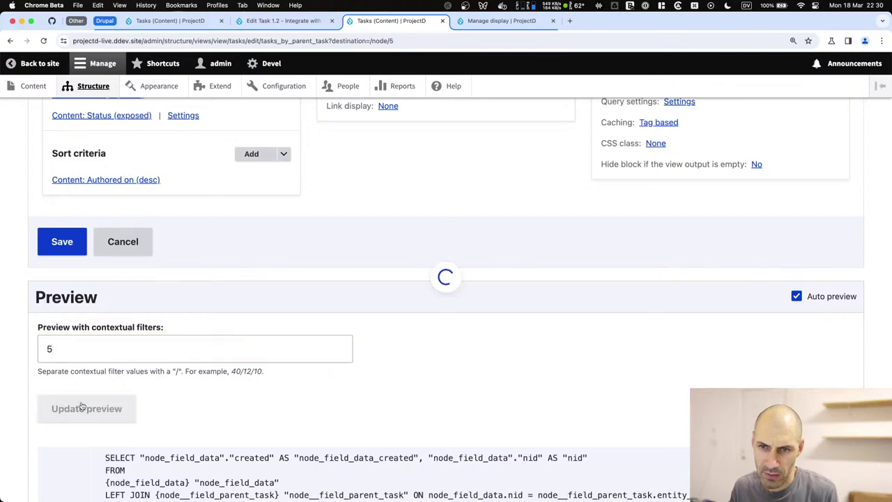
pyautogui.scroll(-10, 81, 377)
pyautogui.scroll(12, 81, 405)
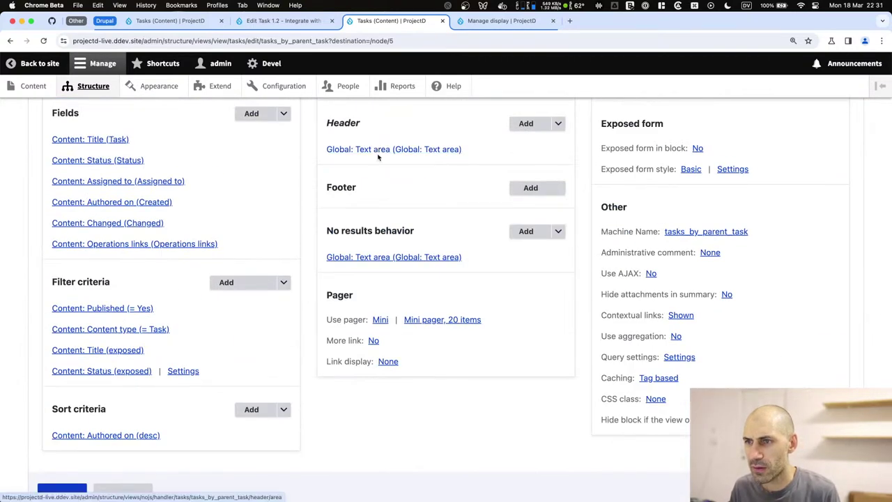
pyautogui.scroll(2, 376, 149)
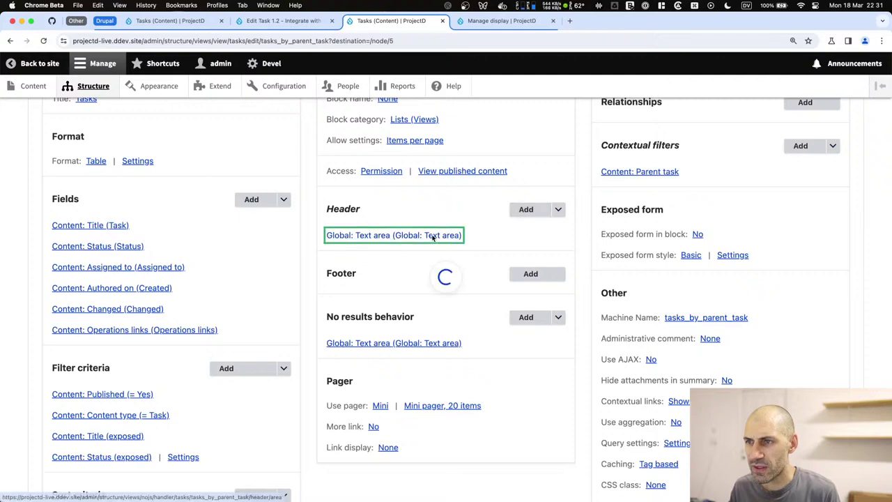
# Review the existing text area header content and close it unchanged.
pyautogui.click(433, 237)
pyautogui.tripleClick(368, 341)
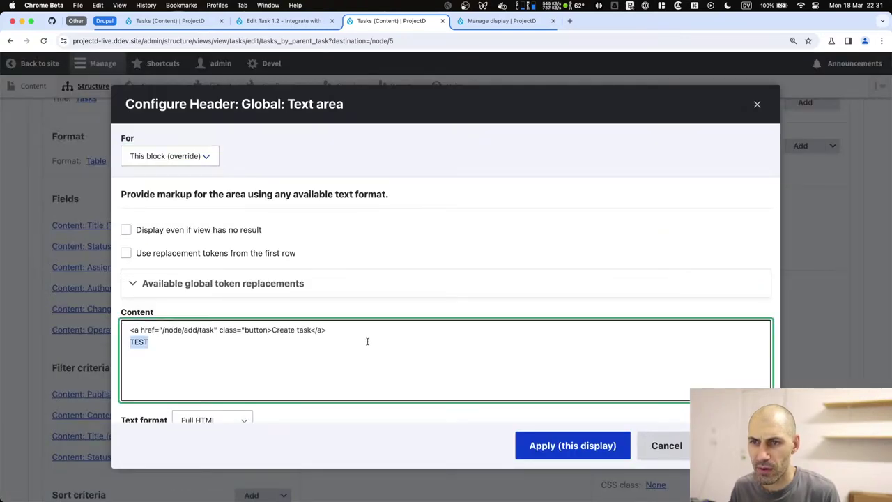
pyautogui.press('super+a')
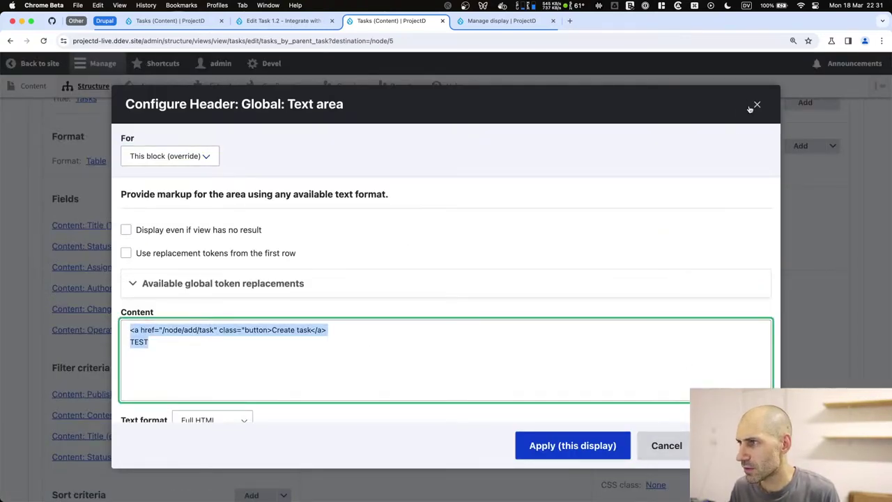
pyautogui.click(756, 105)
# Add a Global: Unfiltered text header with placeholder text 'testtesttest'.
pyautogui.click(530, 208)
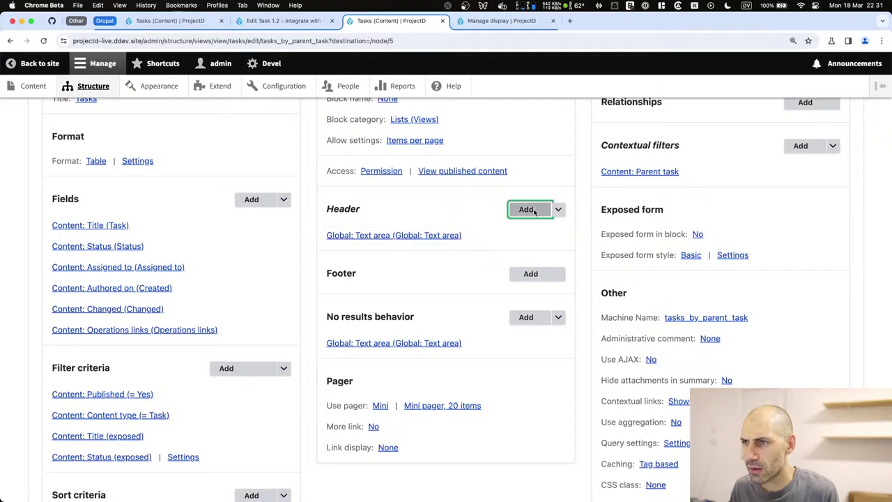
pyautogui.scroll(-10, 335, 354)
pyautogui.scroll(-4, 335, 355)
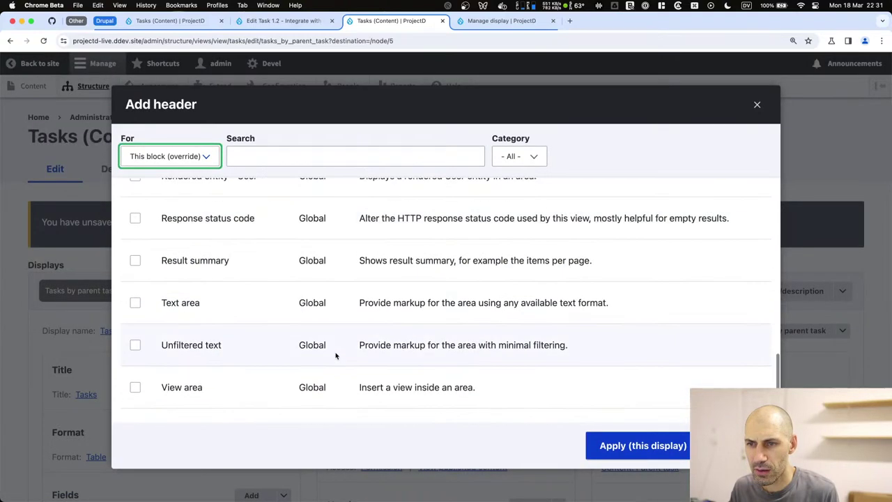
pyautogui.click(197, 346)
pyautogui.click(637, 444)
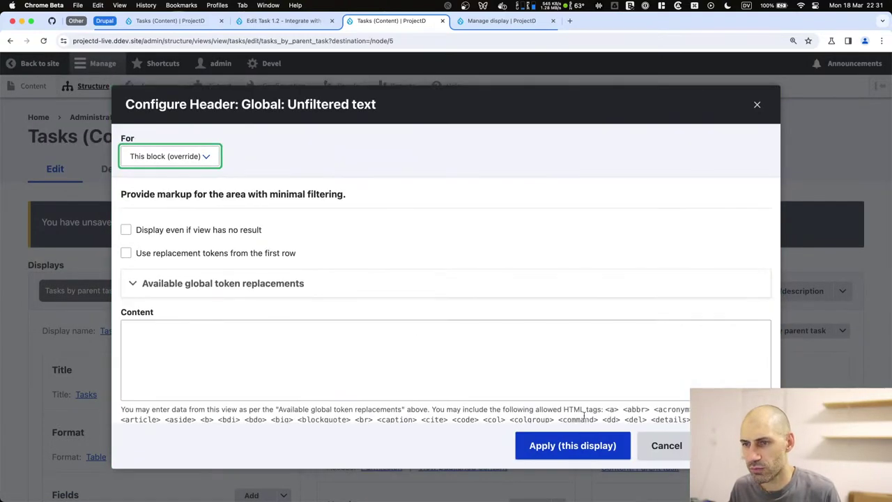
pyautogui.click(330, 341)
pyautogui.write('testtesttest')
pyautogui.click(573, 445)
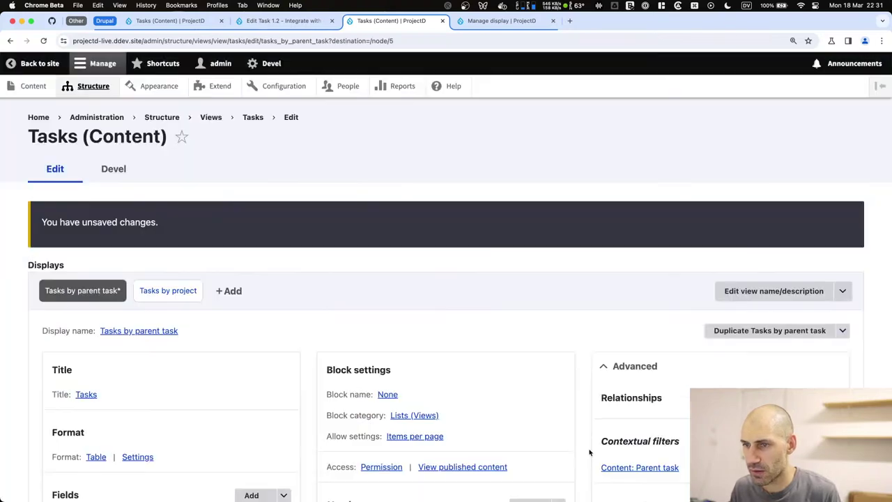
pyautogui.scroll(-15, 80, 265)
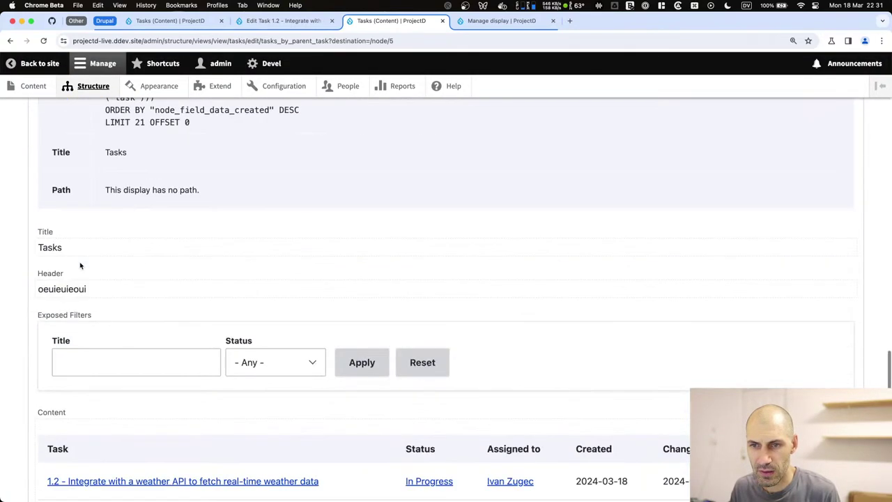
pyautogui.scroll(-2, 81, 266)
pyautogui.moveTo(72, 202); pyautogui.dragTo(28, 205)
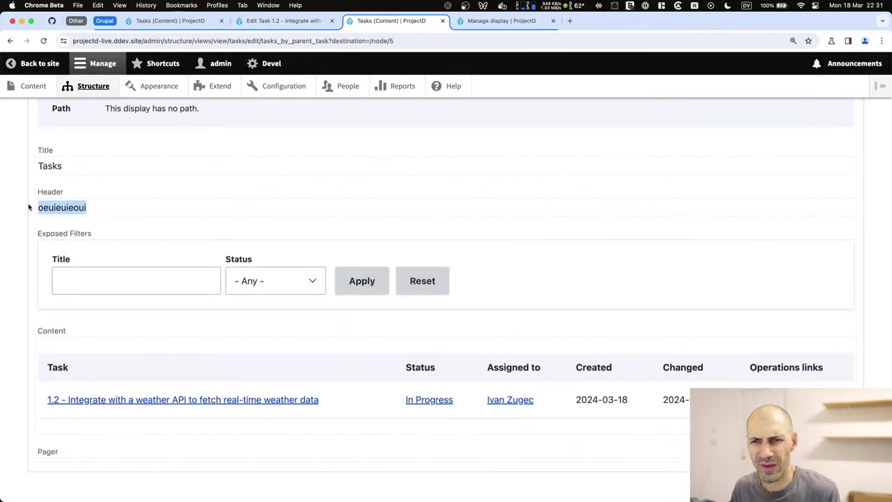
pyautogui.scroll(15, 108, 213)
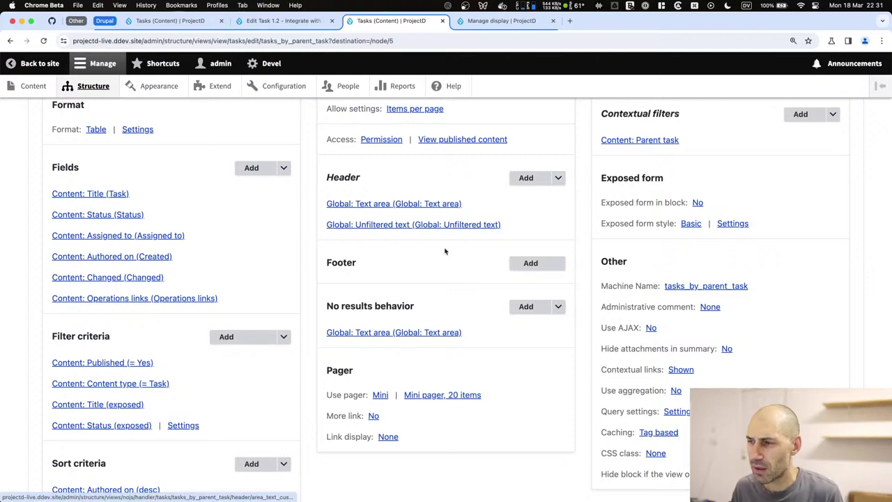
# Set Use AJAX to Yes for all displays of the view.
pyautogui.click(651, 328)
pyautogui.click(151, 292)
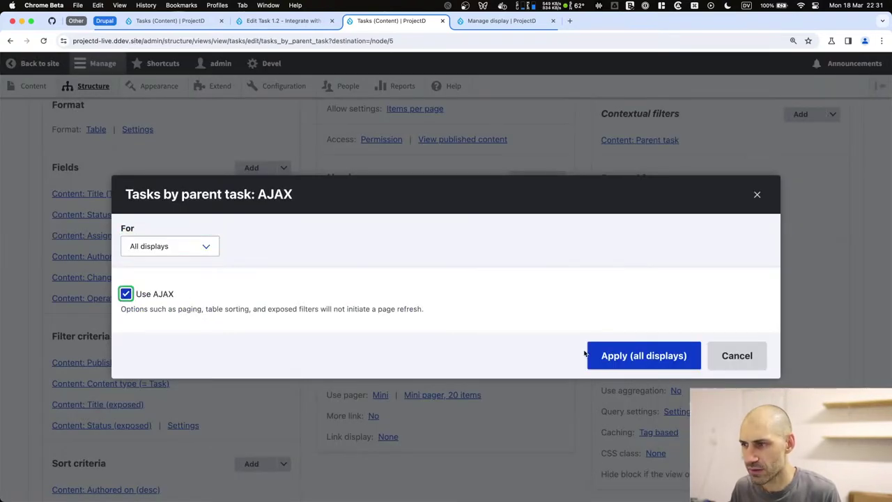
pyautogui.click(595, 355)
pyautogui.scroll(-10, 370, 352)
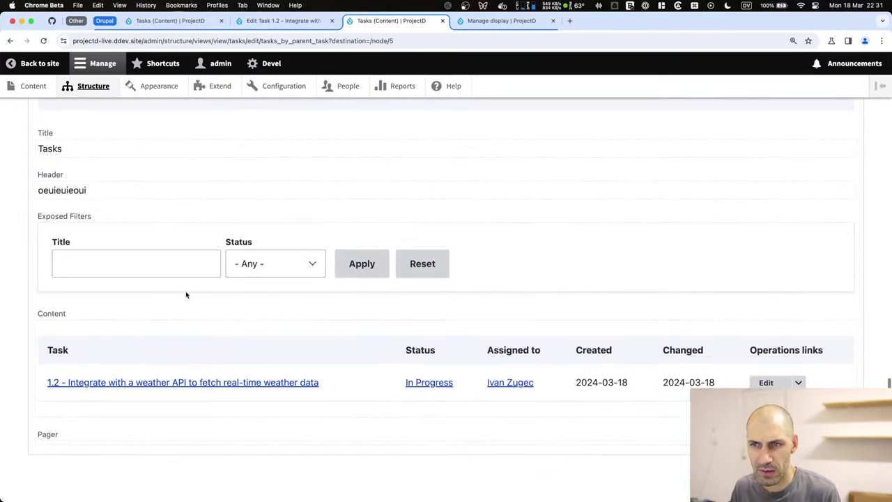
pyautogui.scroll(8, 335, 243)
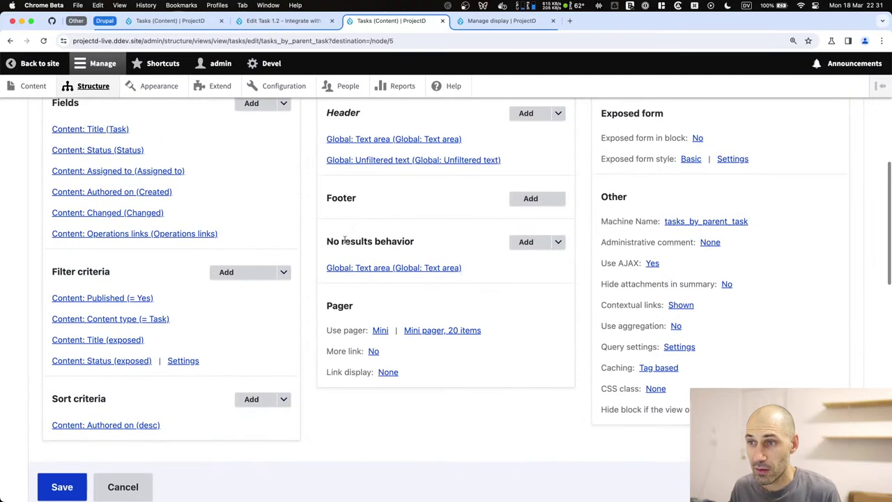
# Cut the Create task link markup out of the text area header.
pyautogui.click(390, 139)
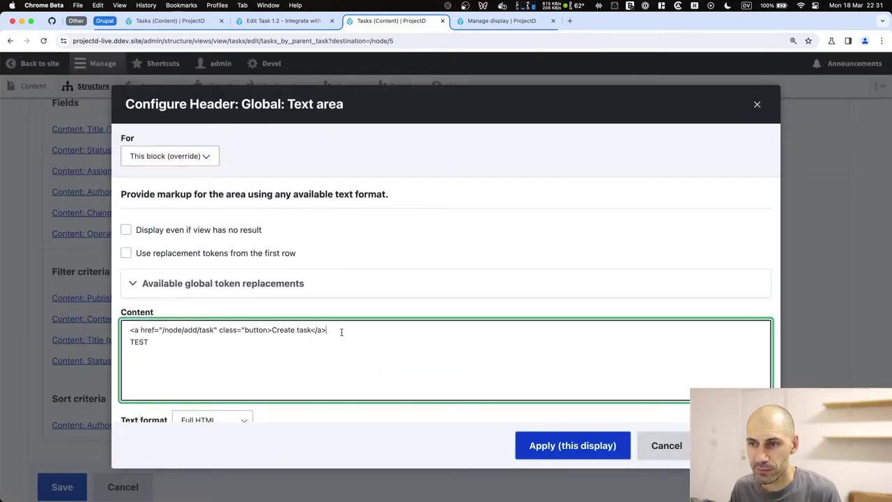
pyautogui.moveTo(341, 332); pyautogui.dragTo(133, 328)
pyautogui.hotkey('ctrl', 'x')
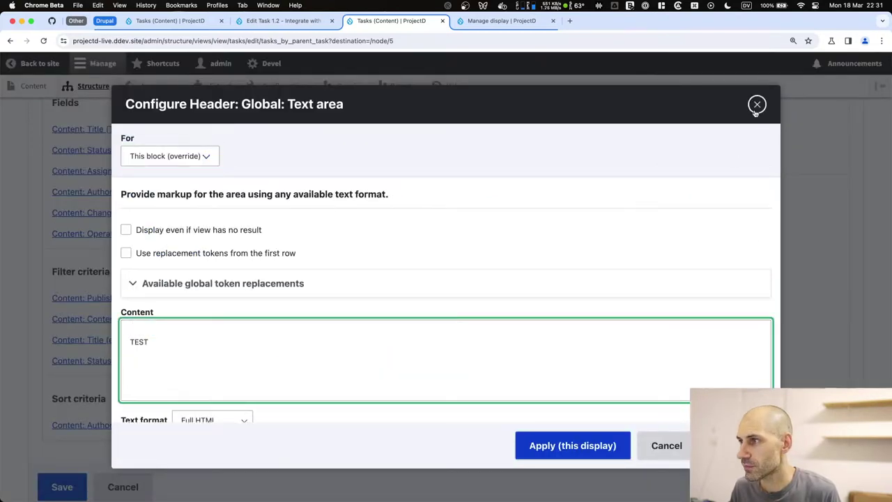
pyautogui.press('Escape')
# Try pasting the link into the no-results message, then undo to keep 'No tasks.'.
pyautogui.click(397, 248)
pyautogui.click(285, 322)
pyautogui.hotkey('ctrl', 'a')
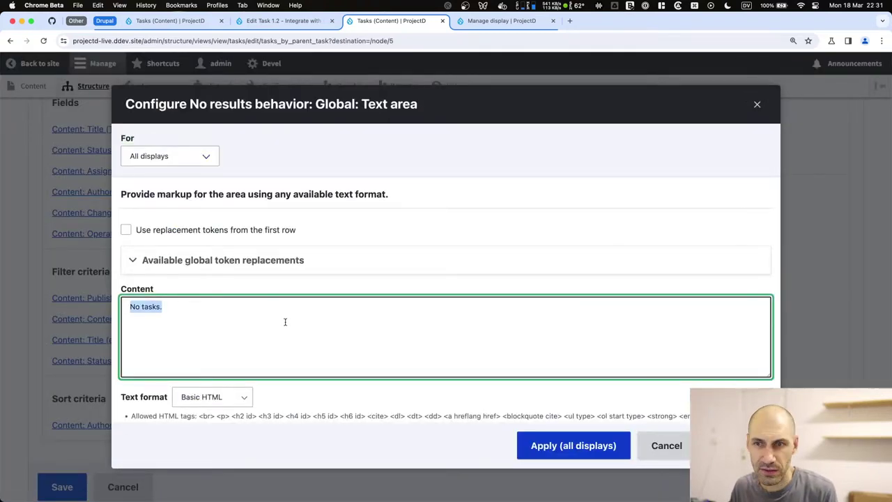
pyautogui.hotkey('ctrl', 'v')
pyautogui.hotkey('ctrl', 'z')
pyautogui.press('Escape')
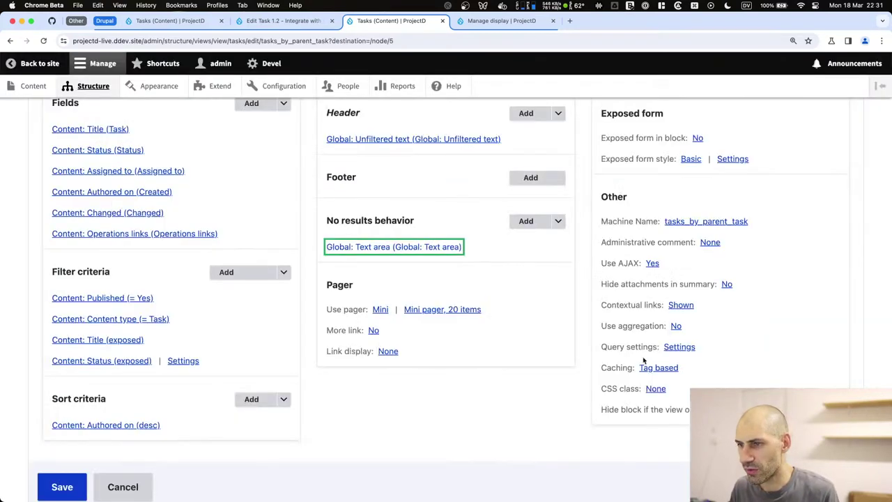
# Replace the unfiltered header placeholder with the Create task link markup and save the view.
pyautogui.click(379, 139)
pyautogui.click(231, 355)
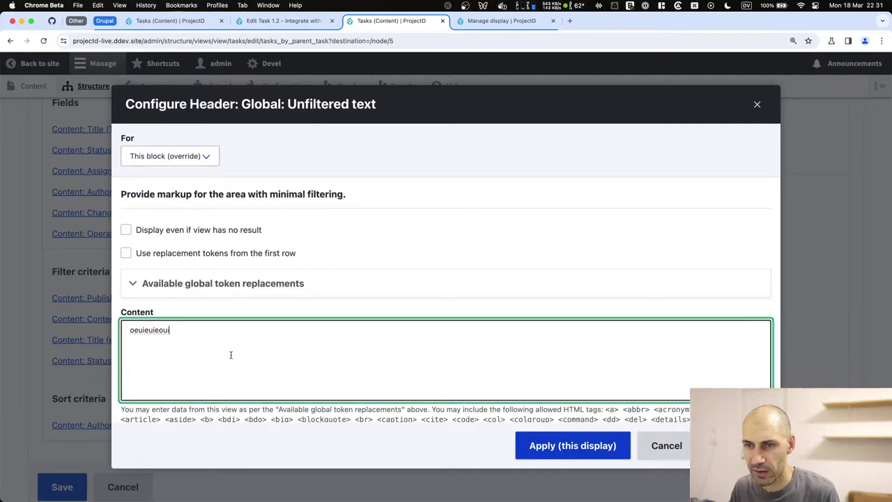
pyautogui.press('super+v')
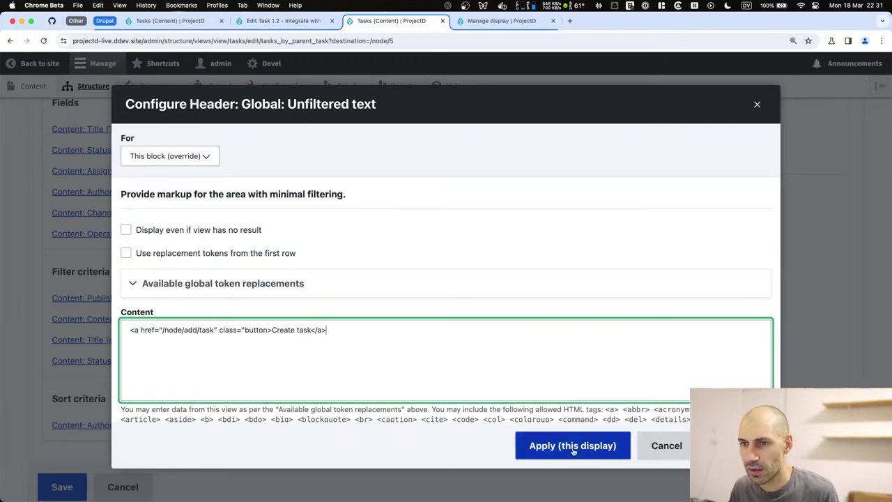
pyautogui.click(572, 446)
pyautogui.scroll(-10, 303, 412)
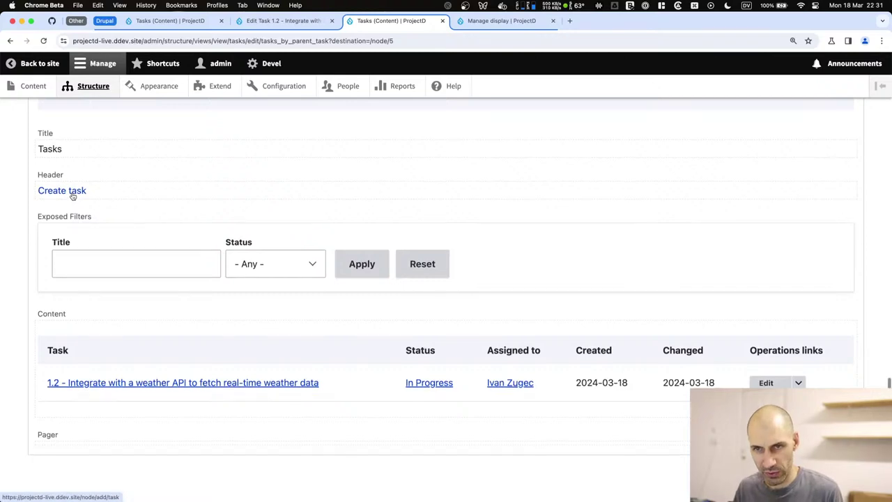
pyautogui.scroll(5, 73, 197)
pyautogui.click(79, 159)
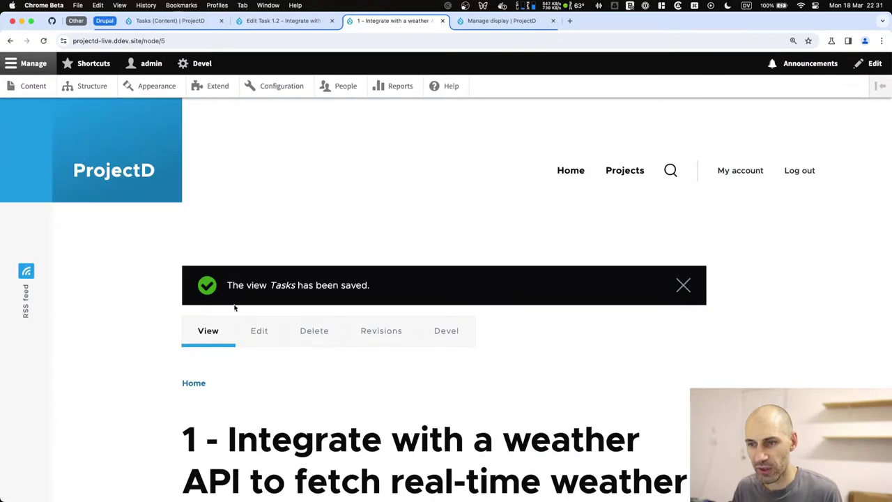
pyautogui.scroll(-10, 234, 304)
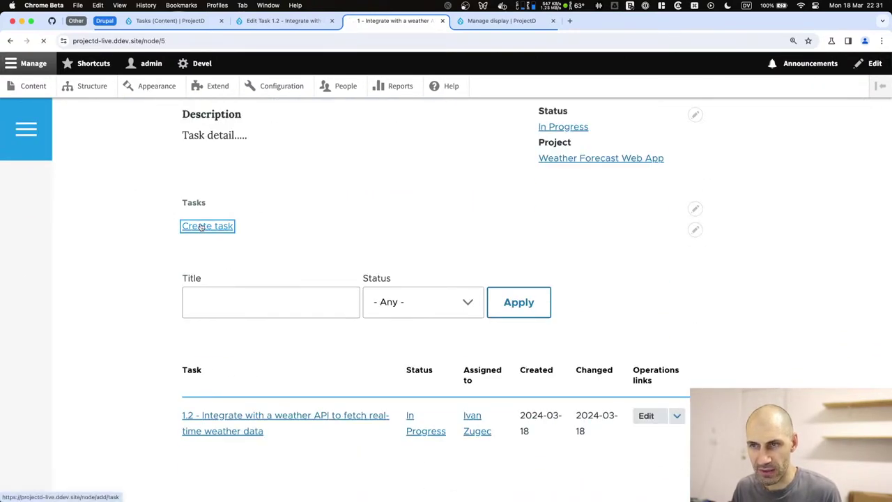
pyautogui.click(201, 227)
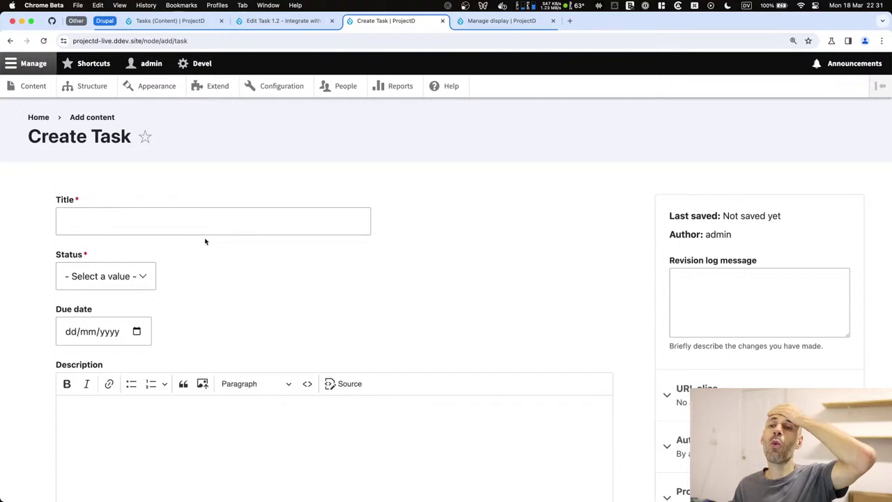
pyautogui.scroll(-10, 207, 244)
pyautogui.click(158, 245)
pyautogui.moveTo(87, 230); pyautogui.dragTo(44, 225)
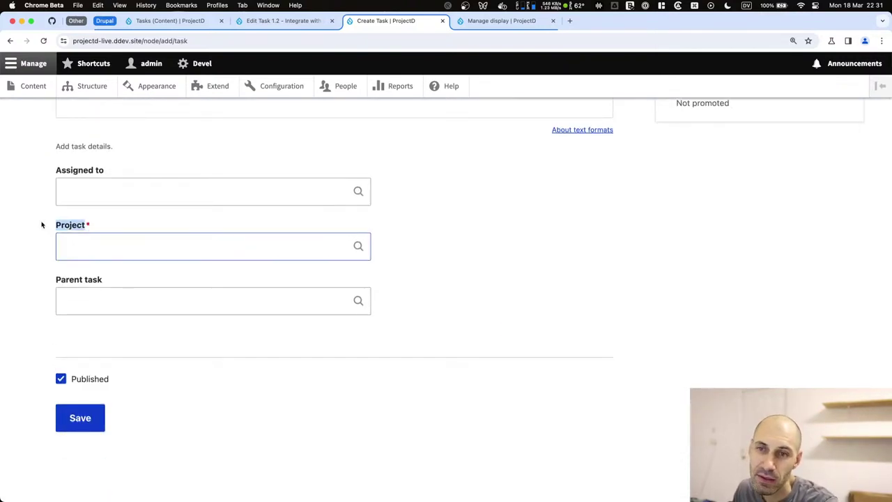
pyautogui.click(104, 305)
pyautogui.click(94, 226)
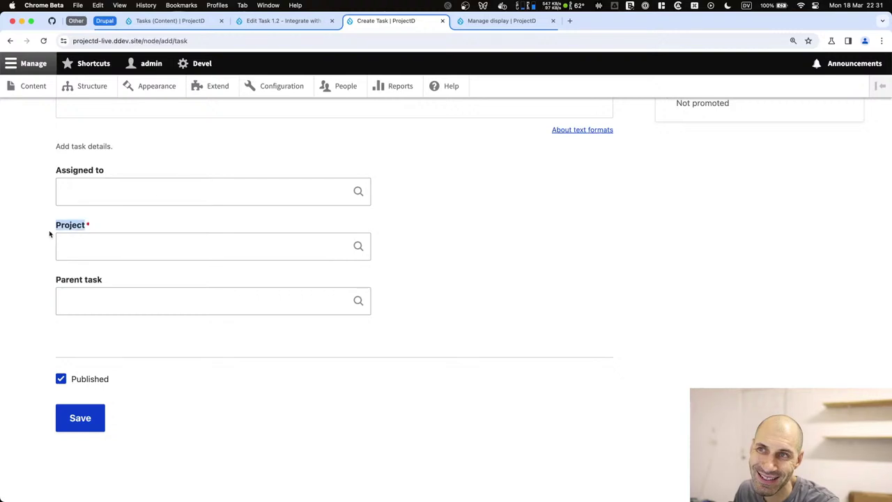
pyautogui.scroll(5, 93, 274)
pyautogui.click(92, 270)
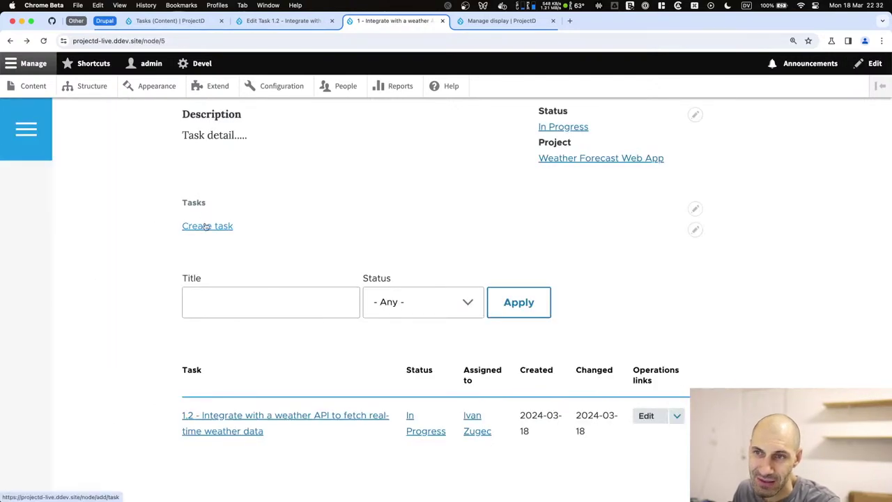
pyautogui.scroll(3, 206, 223)
pyautogui.scroll(-5, 209, 237)
pyautogui.scroll(3, 221, 202)
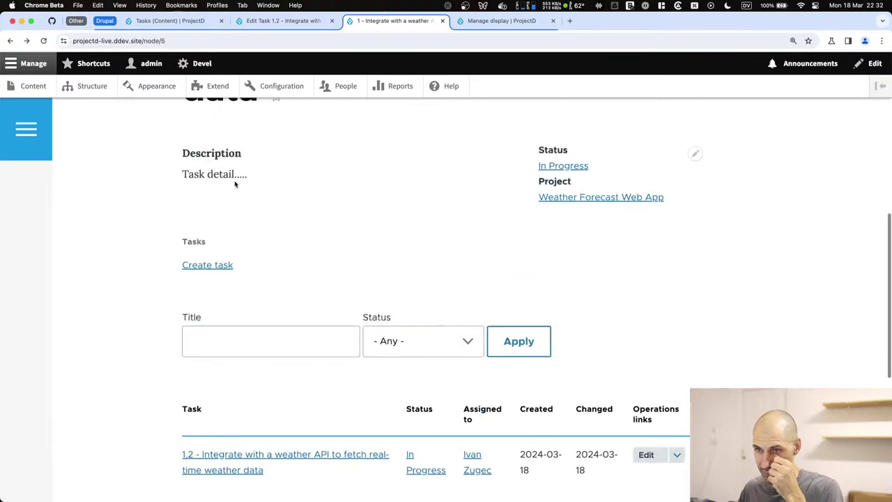
pyautogui.click(210, 265)
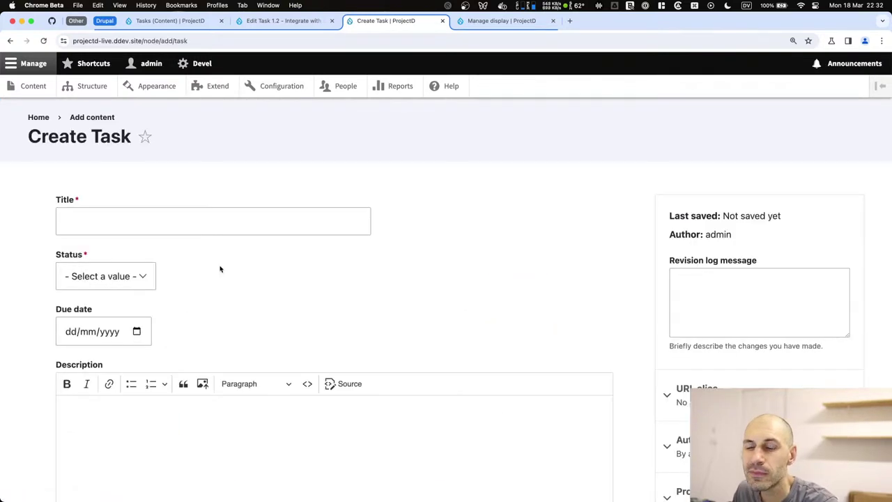
pyautogui.scroll(-5, 219, 268)
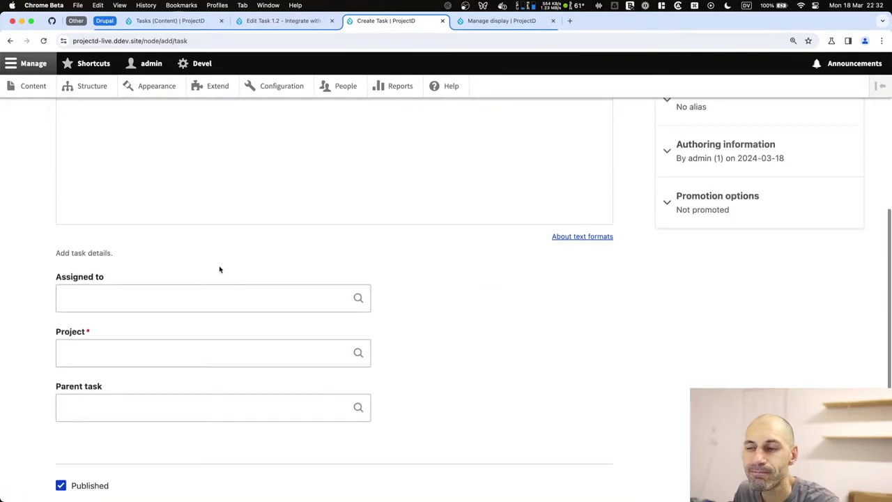
pyautogui.scroll(5, 219, 269)
pyautogui.hscroll(-5, 218, 267)
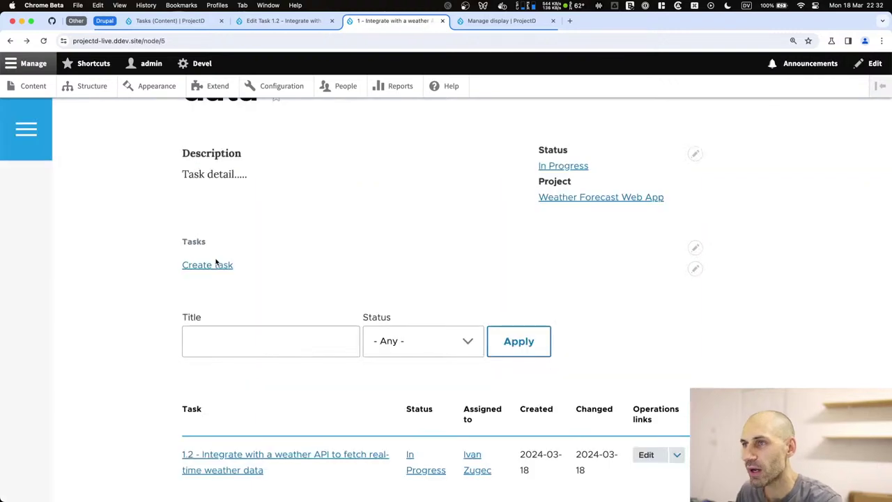
# Search Google for 'drupal prepopulate entity reference' in a new tab.
pyautogui.press('super+t')
pyautogui.write('drupal ')
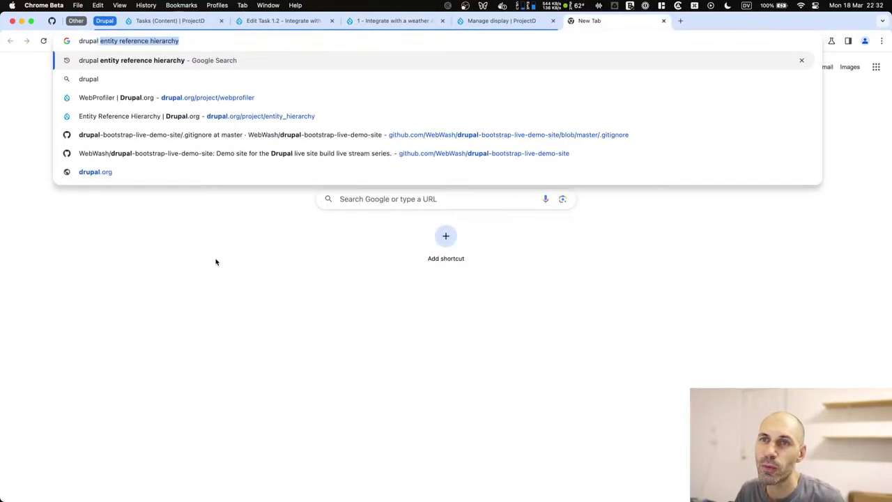
pyautogui.write('prep')
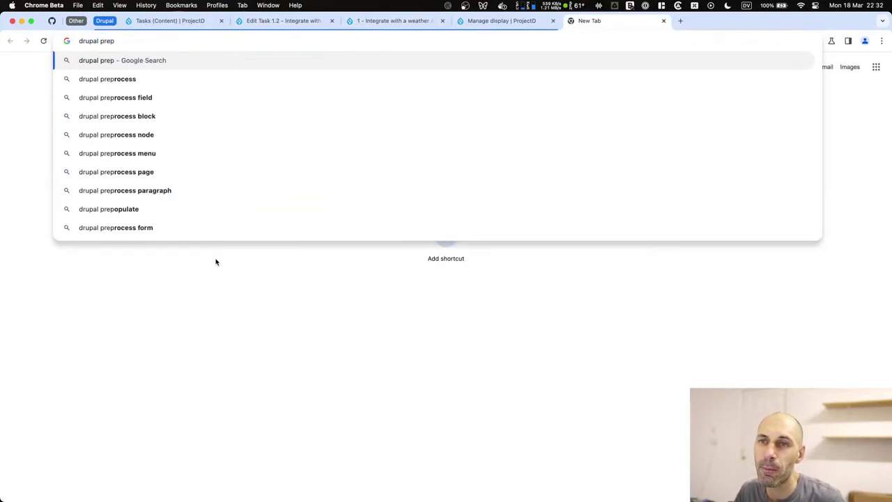
pyautogui.write('o')
pyautogui.press('Down')
pyautogui.press('Down')
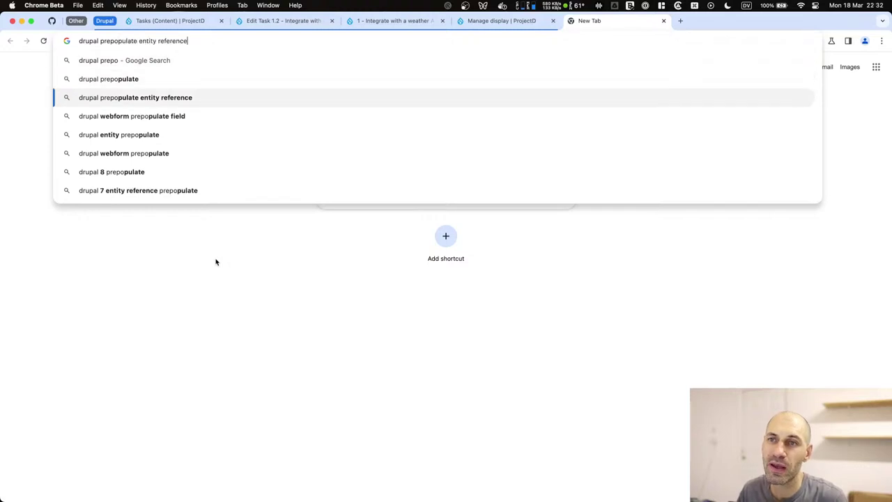
pyautogui.press('Return')
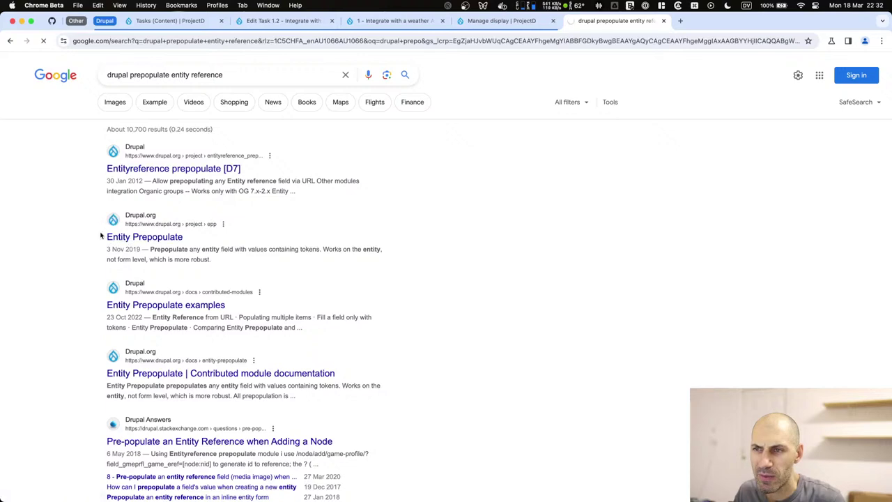
pyautogui.scroll(-5, 117, 229)
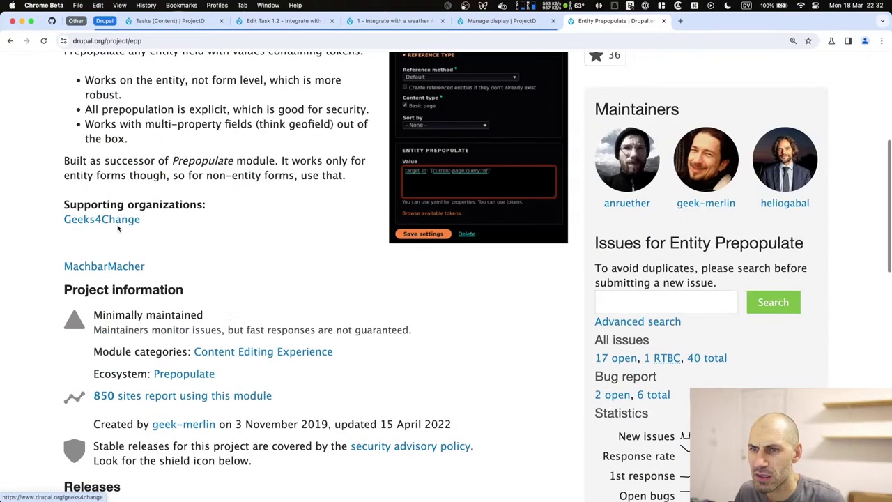
pyautogui.press('super+bracketleft')
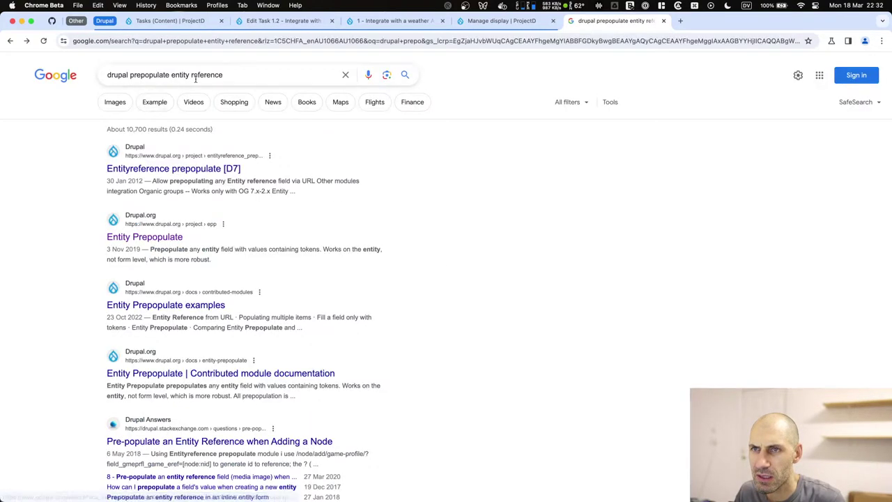
# Remove 'entity reference' from the query and search 'drupal prepopulate'.
pyautogui.doubleClick(179, 74)
pyautogui.click(496, 356)
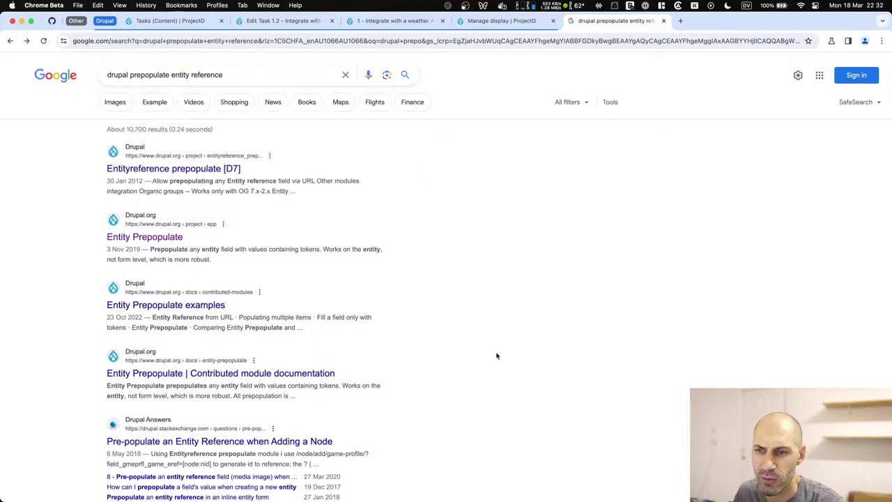
pyautogui.scroll(-4, 493, 342)
pyautogui.scroll(5, 331, 230)
pyautogui.moveTo(167, 74); pyautogui.dragTo(235, 74)
pyautogui.press('BackSpace')
pyautogui.press('Return')
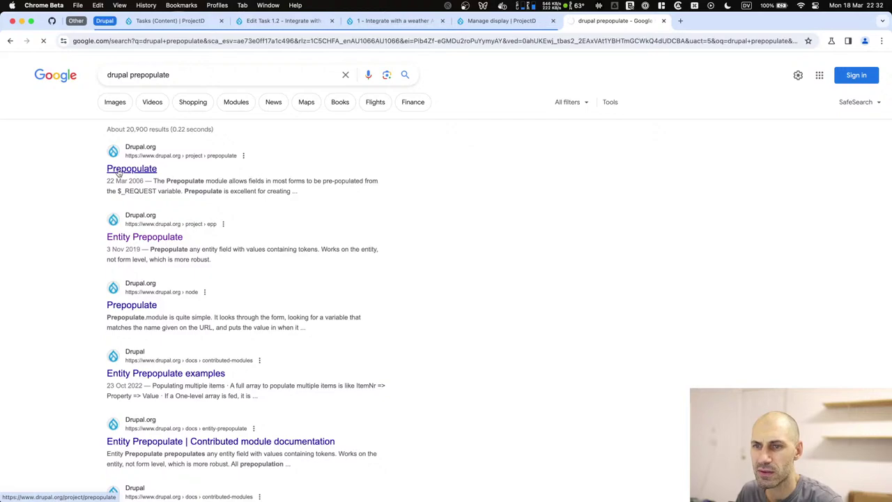
pyautogui.click(118, 173)
pyautogui.scroll(-8, 168, 333)
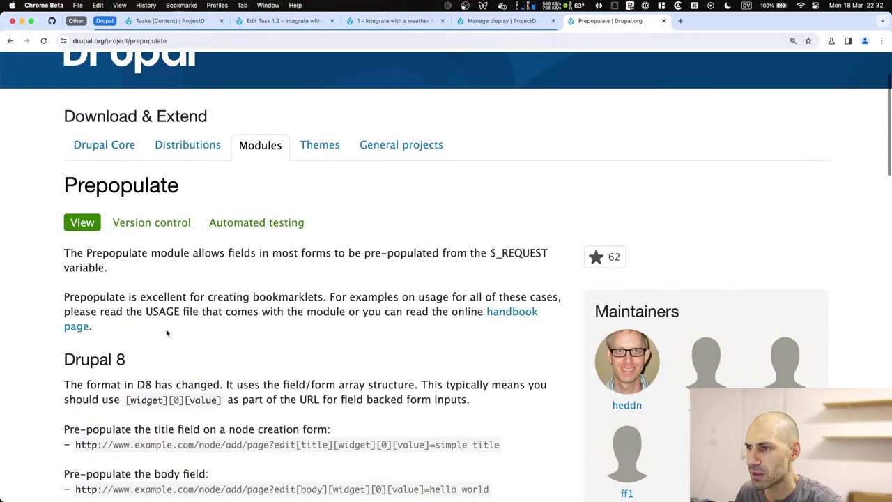
pyautogui.scroll(5, 309, 333)
pyautogui.scroll(-3, 388, 283)
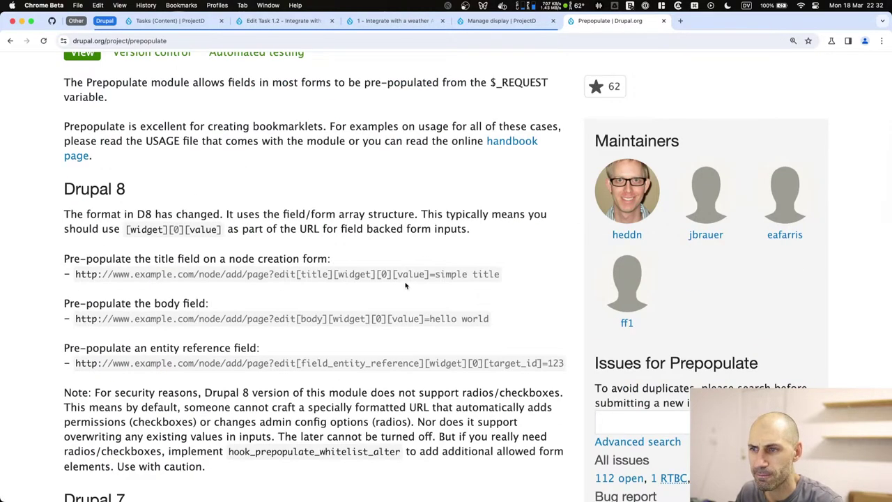
pyautogui.moveTo(501, 274); pyautogui.dragTo(238, 275)
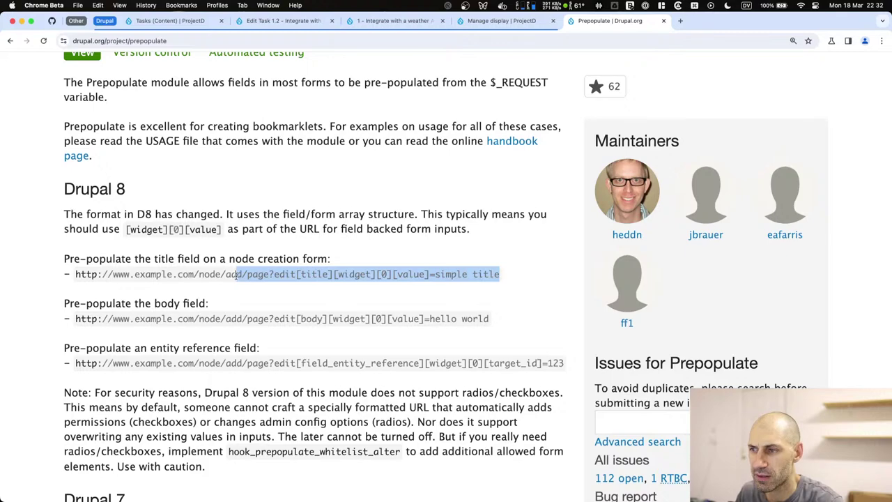
pyautogui.scroll(-3, 230, 272)
pyautogui.scroll(-6, 230, 272)
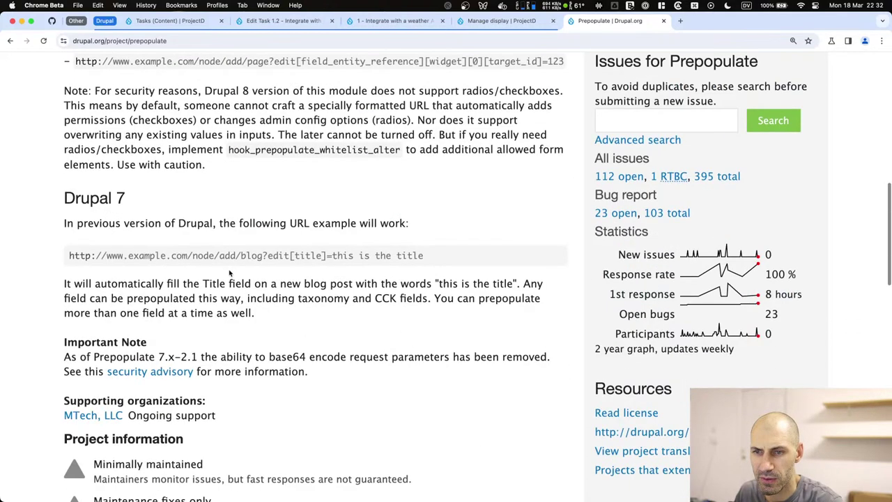
pyautogui.scroll(-8, 230, 272)
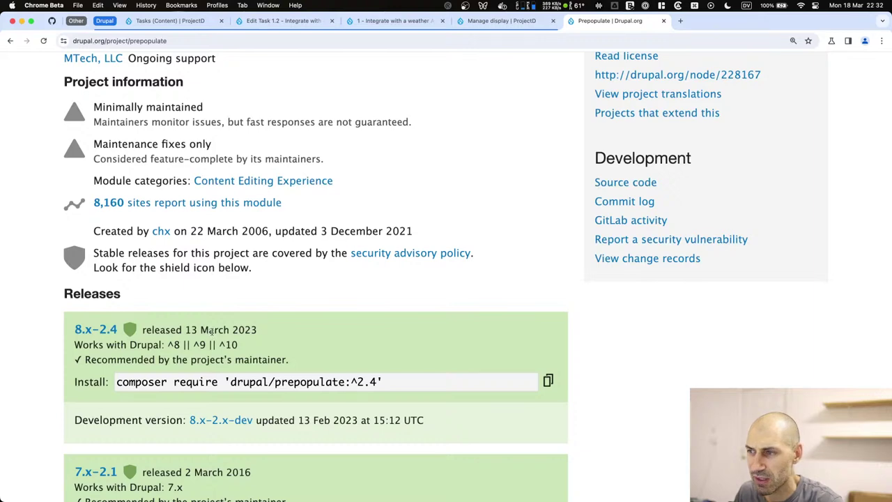
pyautogui.scroll(15, 209, 329)
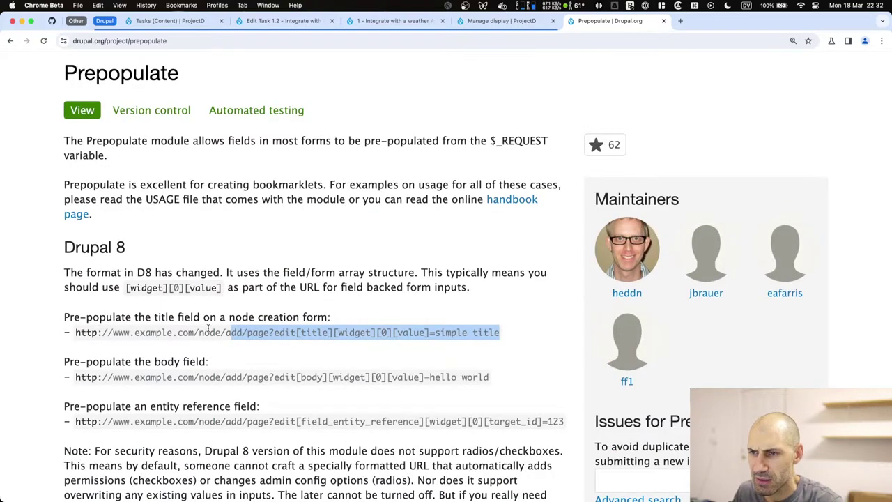
pyautogui.click(85, 216)
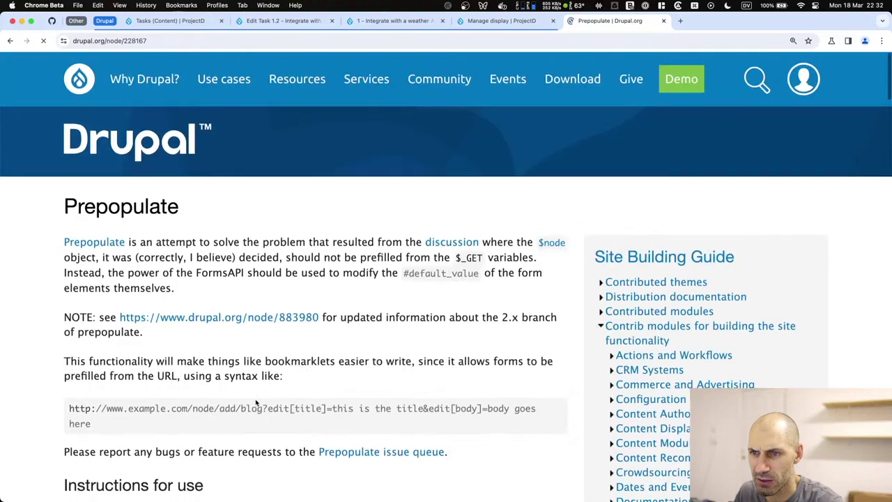
pyautogui.scroll(-3, 258, 398)
pyautogui.scroll(-2, 256, 401)
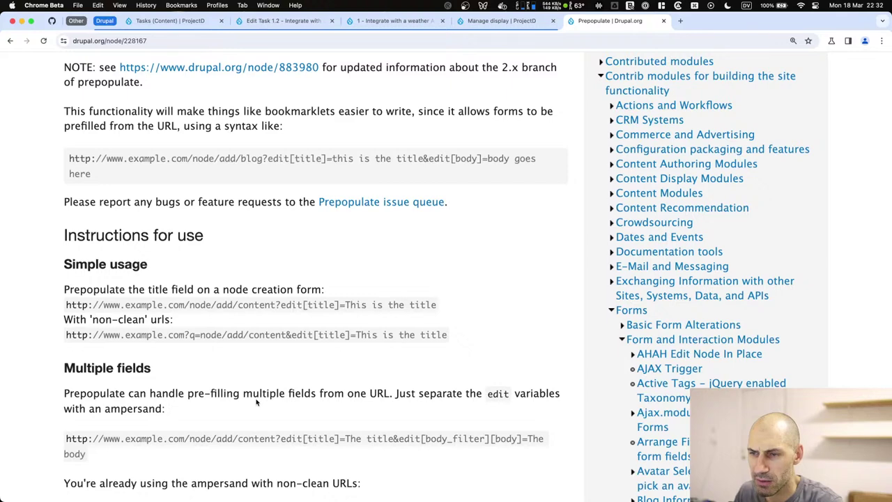
pyautogui.scroll(-7, 256, 402)
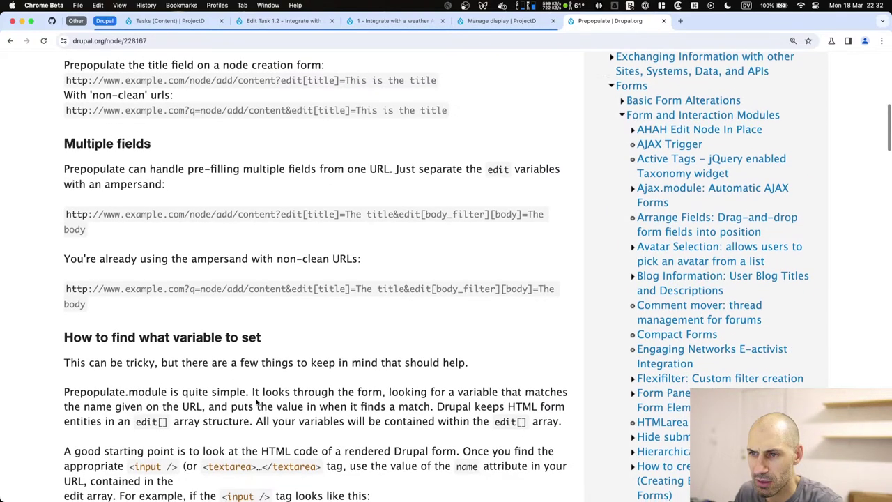
pyautogui.scroll(-5, 255, 402)
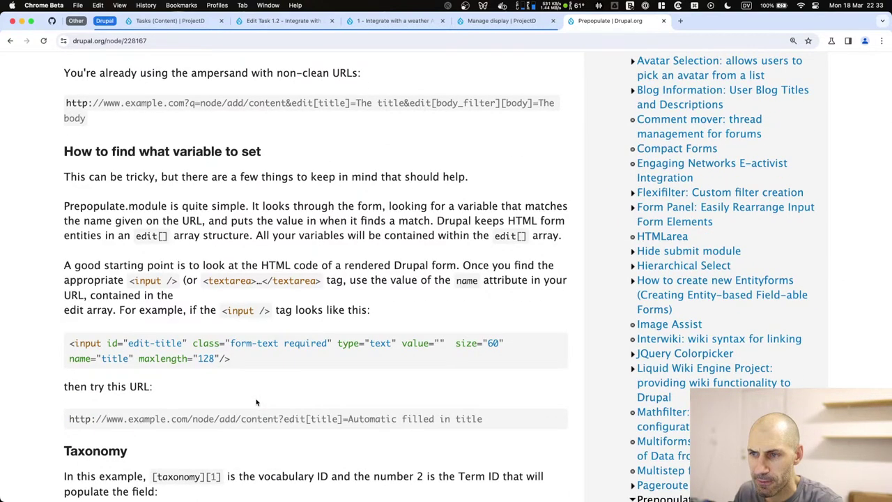
pyautogui.scroll(-5, 256, 402)
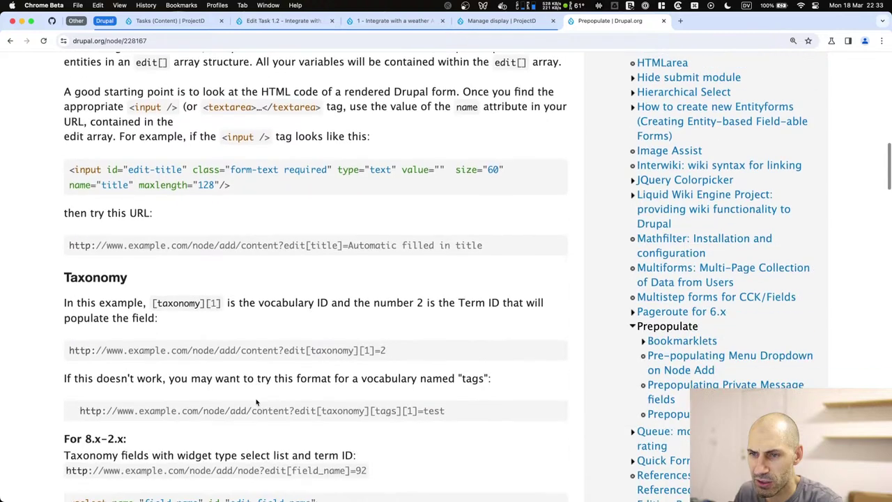
pyautogui.scroll(-4, 255, 402)
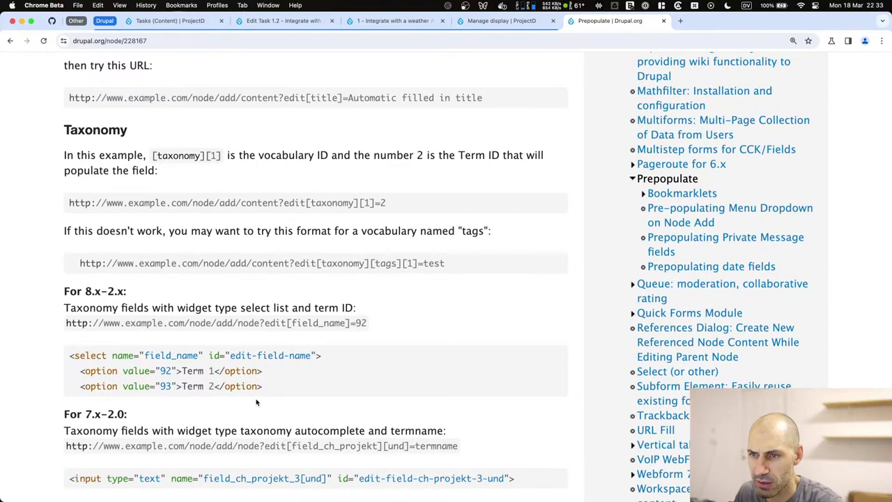
pyautogui.scroll(-4, 255, 402)
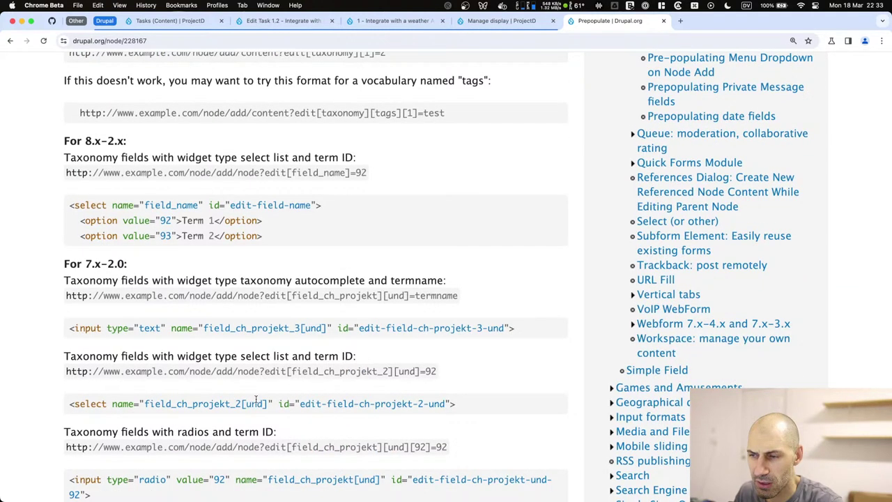
pyautogui.scroll(-2, 255, 402)
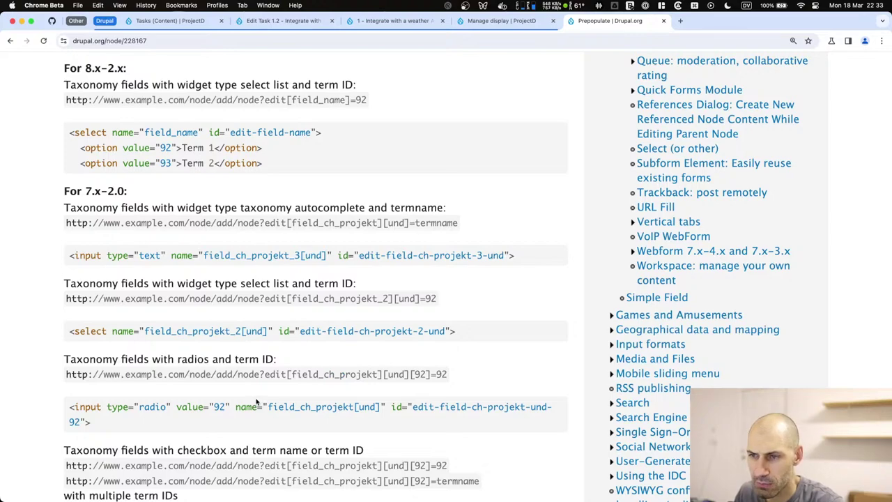
pyautogui.scroll(-7, 256, 402)
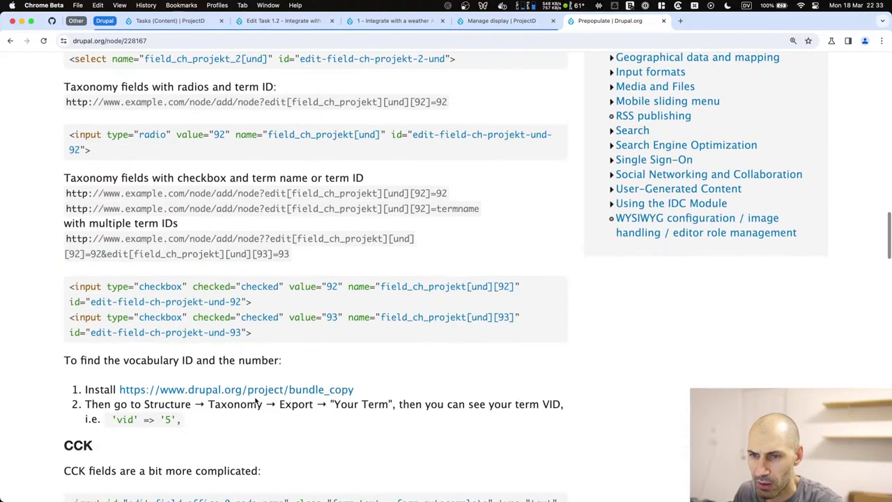
pyautogui.scroll(20, 255, 397)
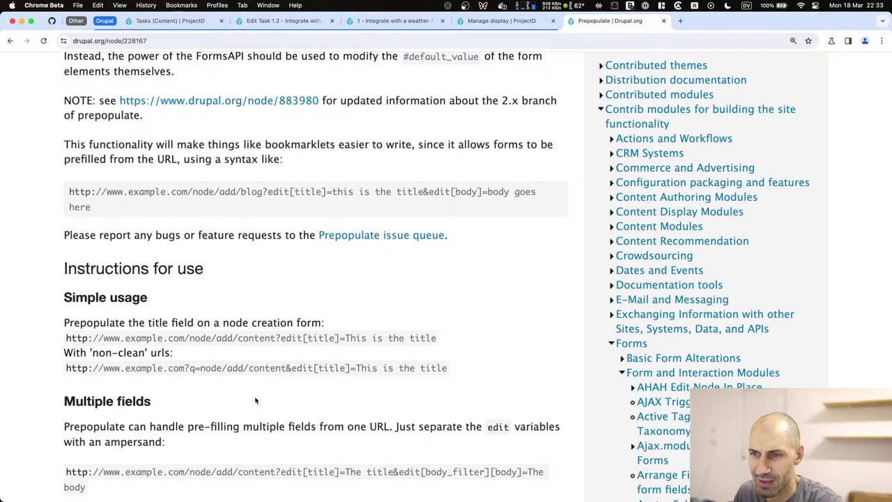
pyautogui.scroll(2, 256, 400)
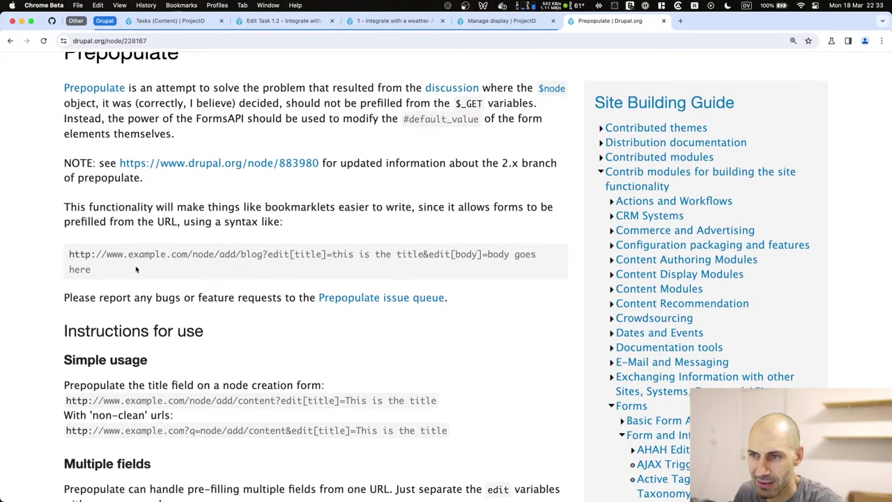
pyautogui.moveTo(137, 270); pyautogui.dragTo(47, 143)
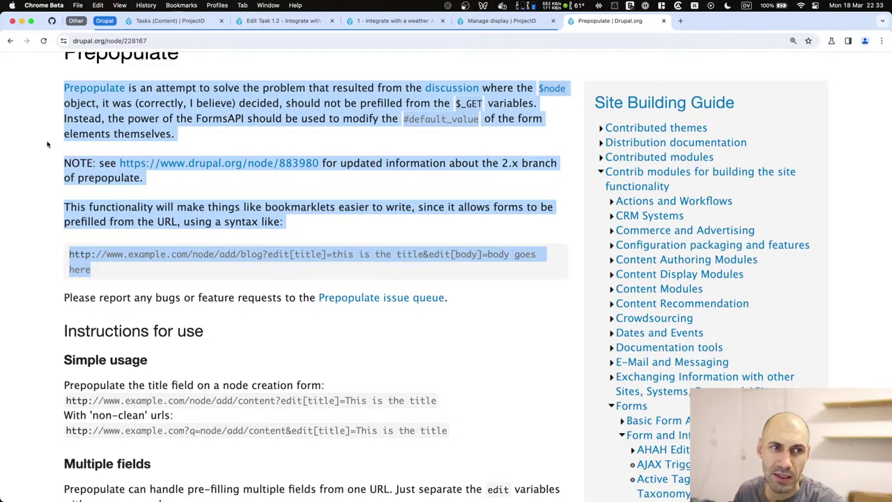
pyautogui.tripleClick(101, 116)
pyautogui.click(257, 114)
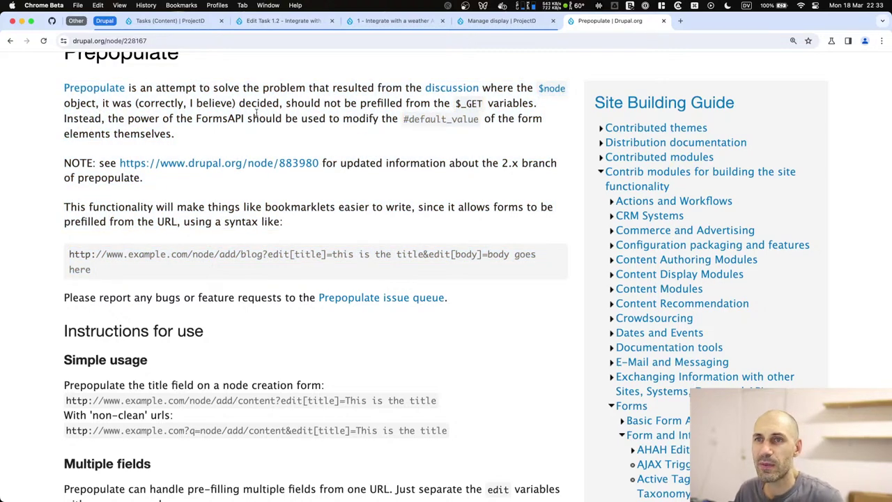
pyautogui.scroll(5, 255, 116)
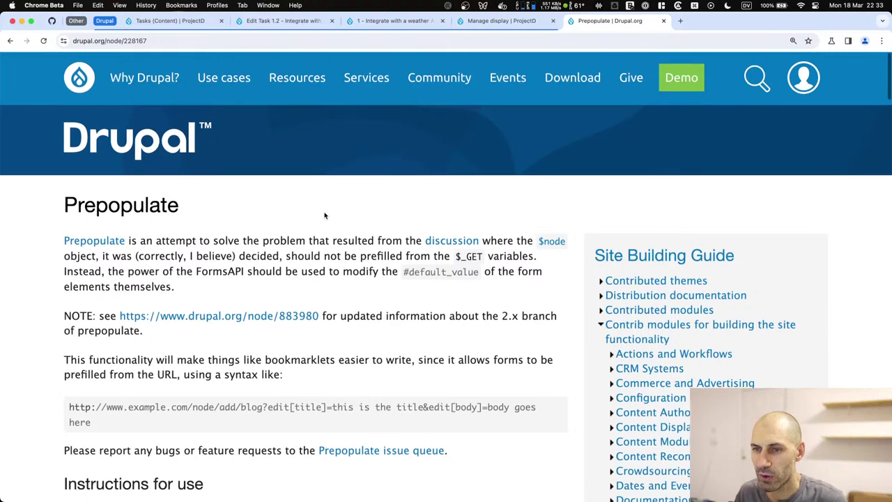
pyautogui.press('super+r')
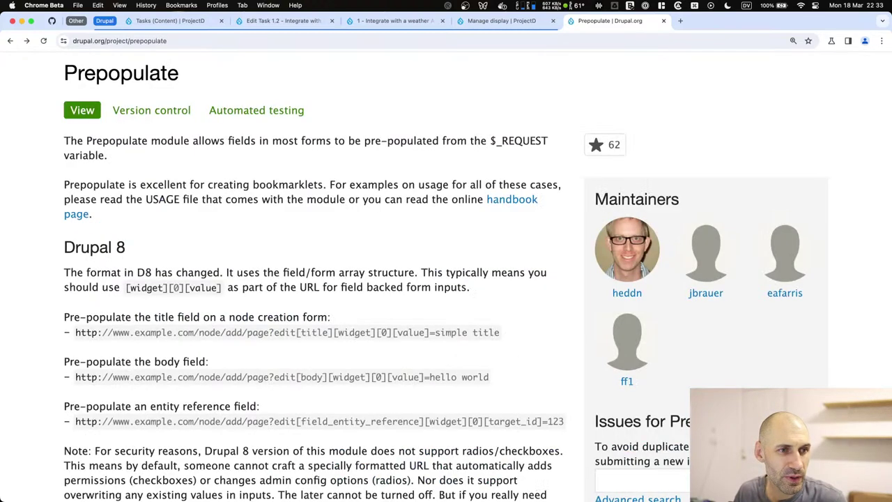
# Go from Task 1.2 to the Weather Forecast Web App project page.
pyautogui.press('super+Left')
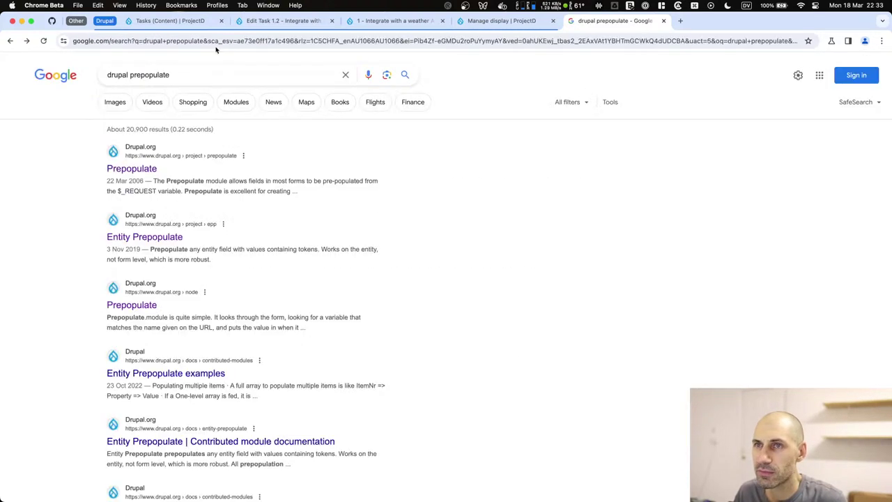
pyautogui.click(188, 23)
pyautogui.click(282, 23)
pyautogui.click(207, 323)
pyautogui.scroll(10, 193, 313)
pyautogui.click(79, 176)
pyautogui.scroll(-10, 316, 284)
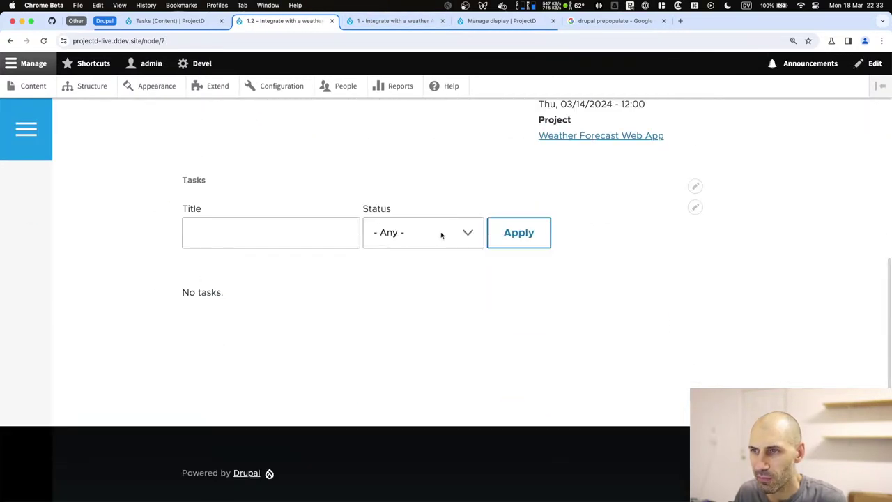
pyautogui.scroll(5, 374, 215)
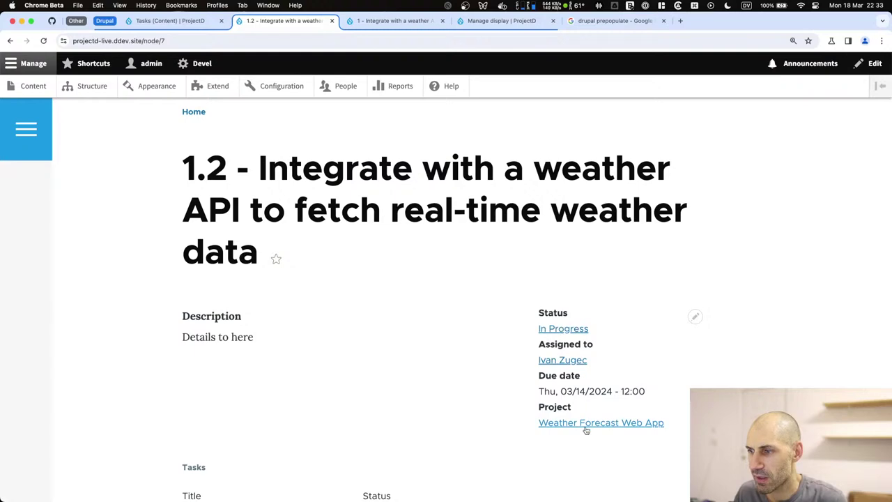
pyautogui.click(583, 423)
pyautogui.scroll(-10, 305, 319)
pyautogui.scroll(5, 246, 184)
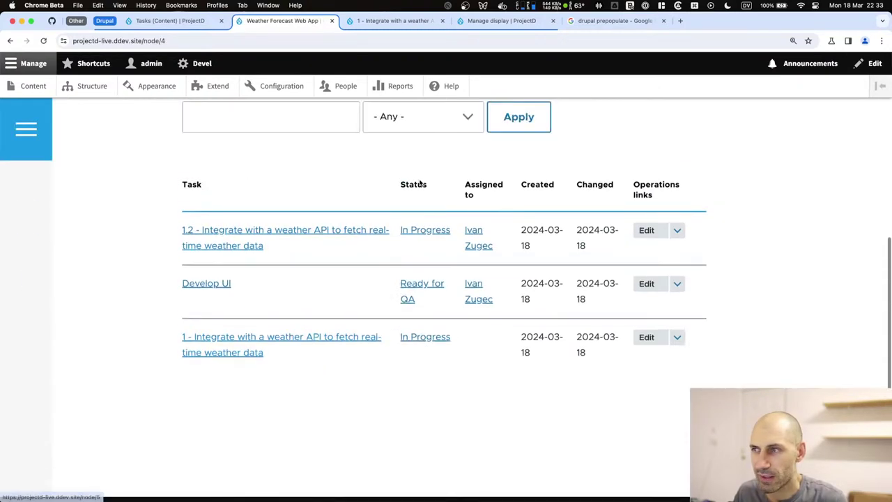
# Open the Tasks (Content) view editor and start an unfiltered text header, then back out.
pyautogui.click(694, 171)
pyautogui.click(683, 188)
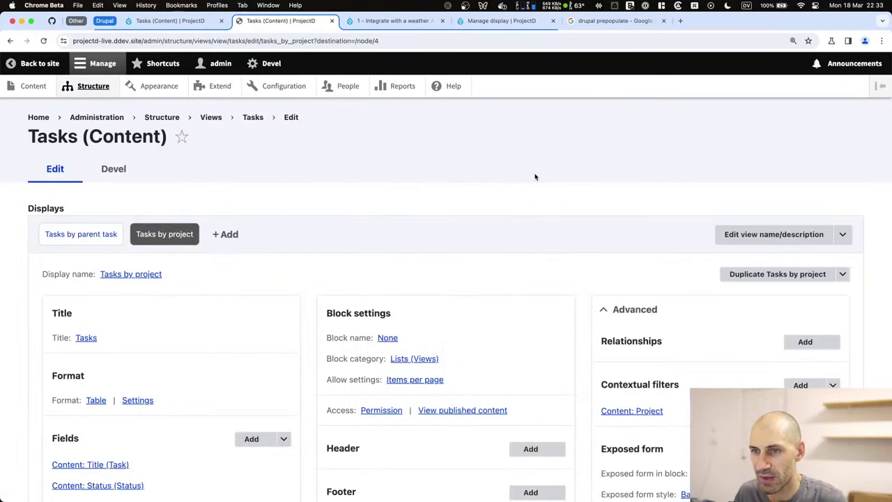
pyautogui.scroll(-3, 190, 314)
pyautogui.click(533, 272)
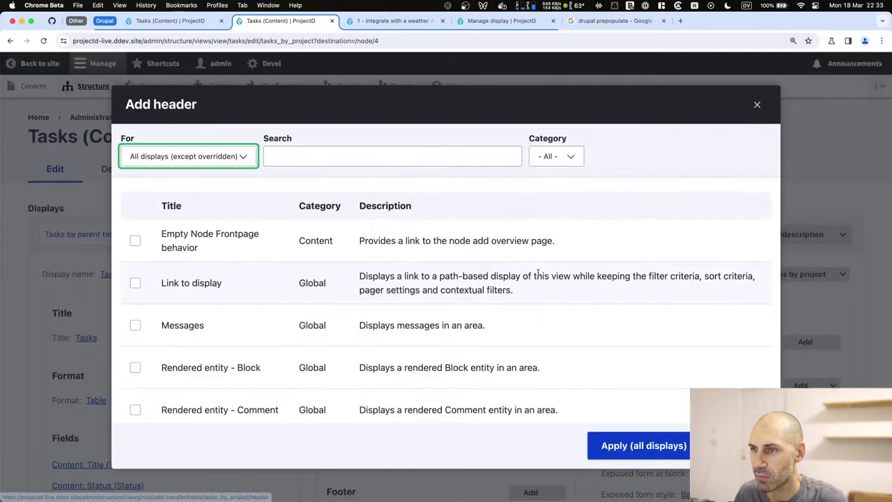
pyautogui.scroll(-5, 224, 317)
pyautogui.click(209, 344)
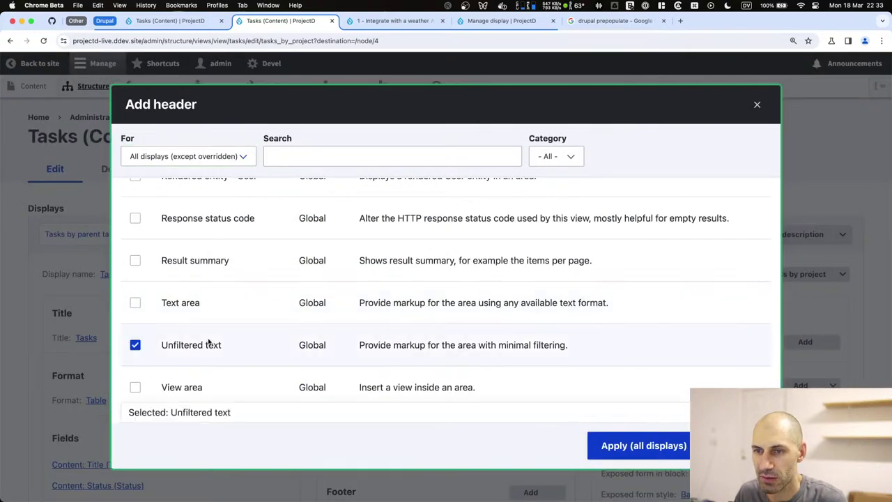
pyautogui.click(606, 450)
pyautogui.click(607, 450)
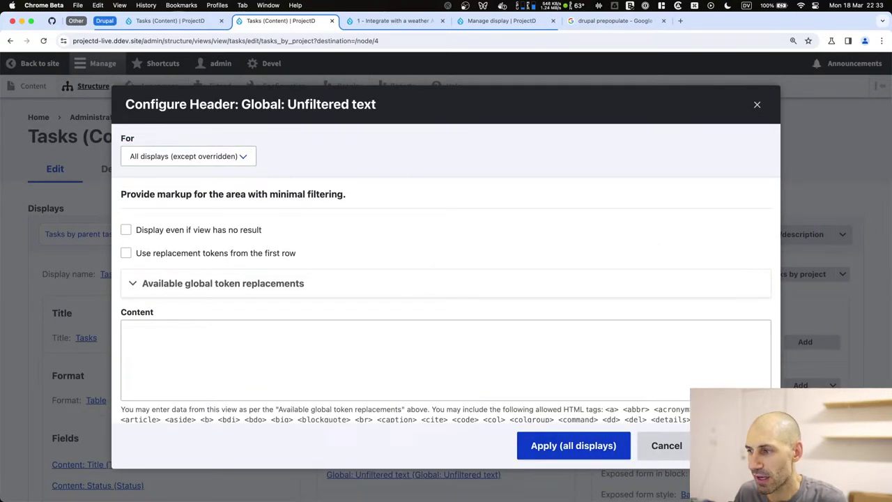
pyautogui.scroll(-5, 433, 303)
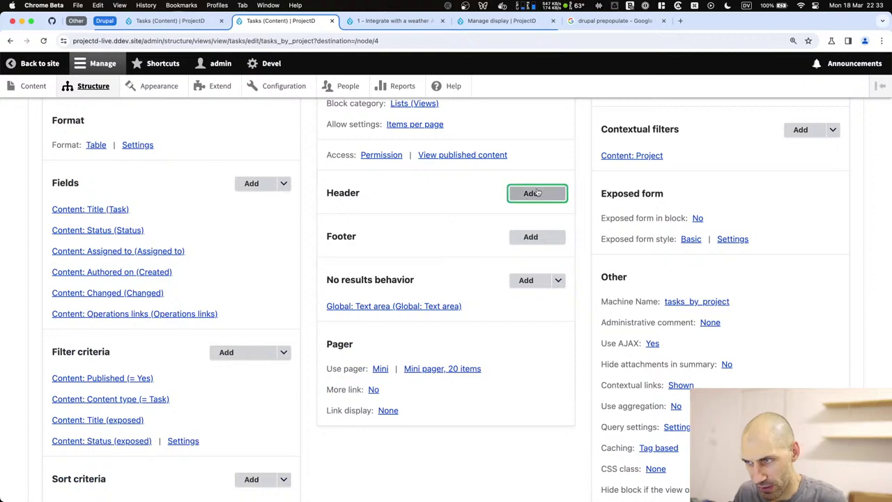
# Set the Add header dialog to apply to This block (override).
pyautogui.click(531, 193)
pyautogui.click(178, 157)
pyautogui.click(174, 169)
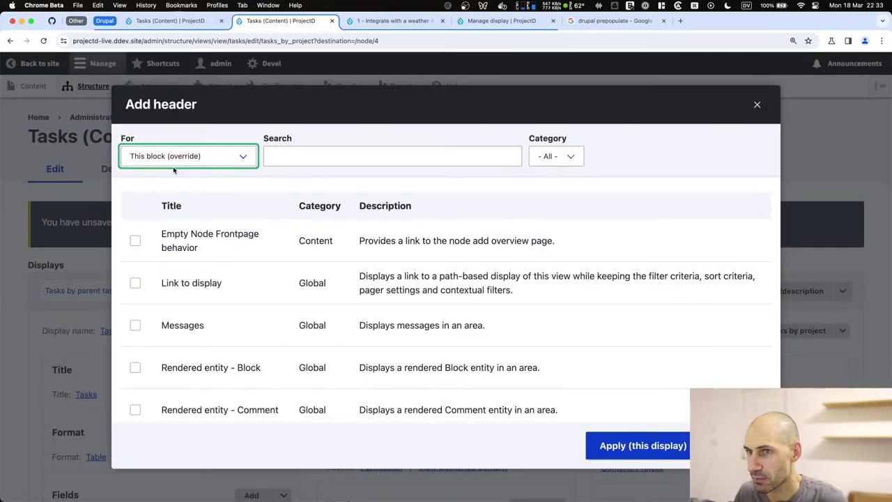
pyautogui.click(633, 444)
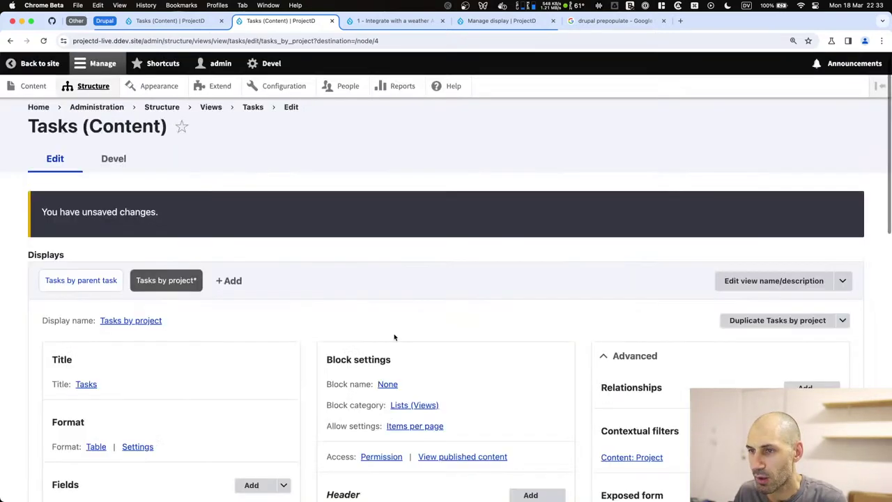
pyautogui.scroll(-5, 466, 374)
# Add a Global: Unfiltered text header with the Create task link markup for this block only.
pyautogui.click(533, 196)
pyautogui.scroll(-10, 325, 312)
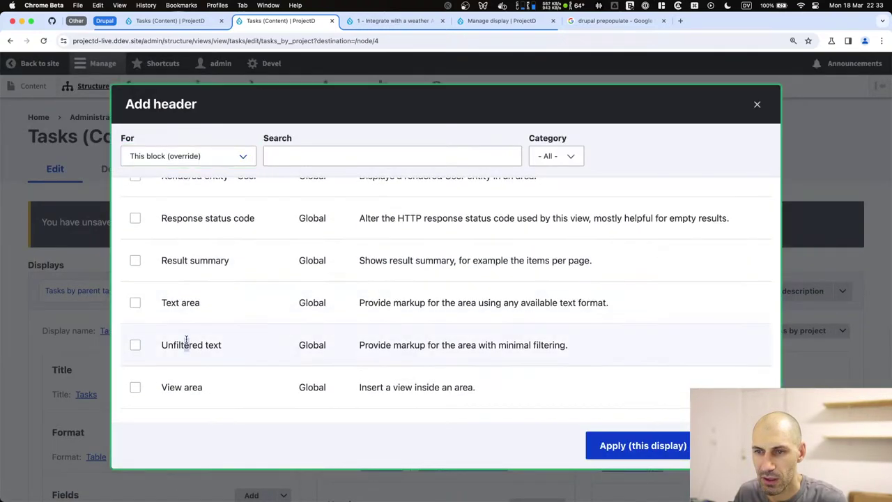
pyautogui.click(190, 344)
pyautogui.click(598, 445)
pyautogui.click(265, 333)
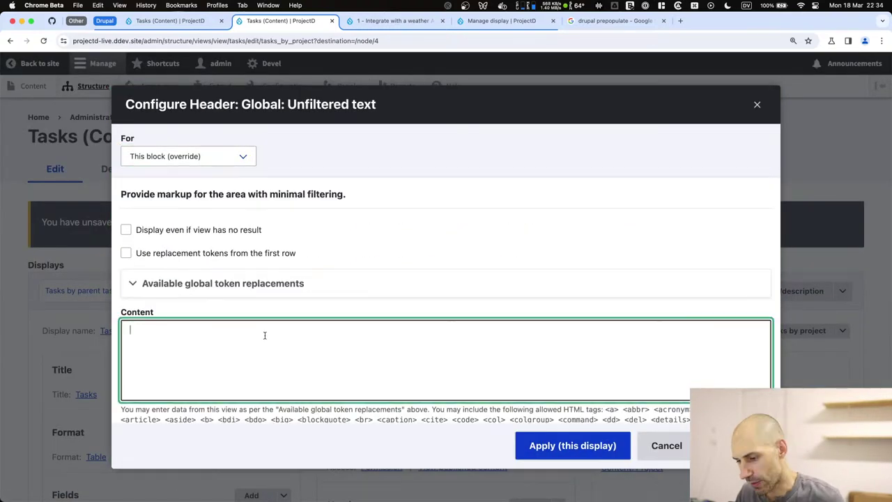
pyautogui.write('<a href="/node/add/task" class="button">Create task</a>')
pyautogui.click(585, 446)
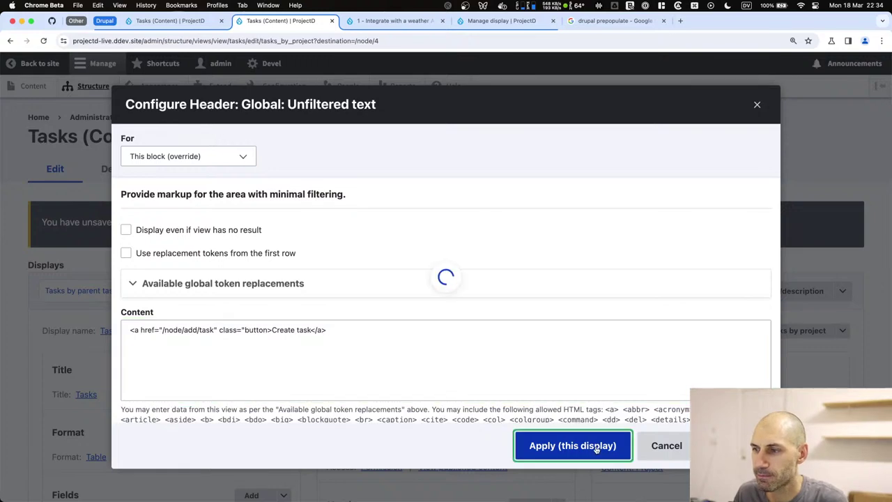
pyautogui.scroll(-10, 91, 295)
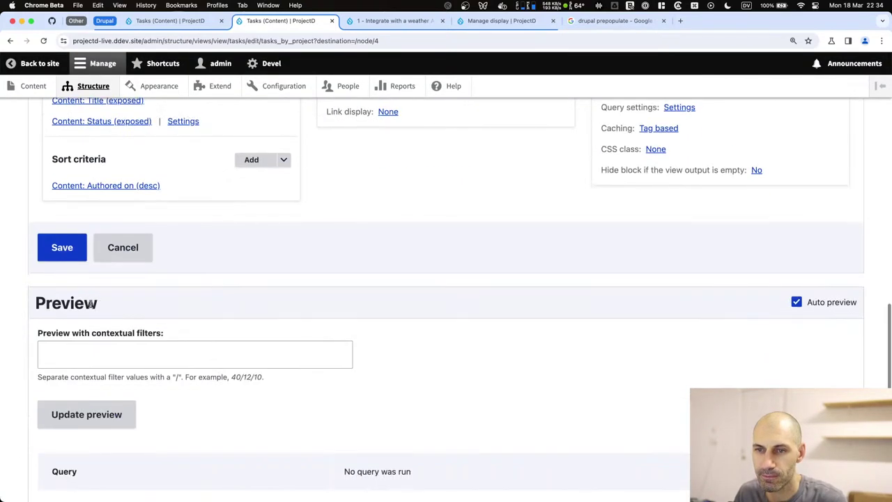
# Save the Tasks view.
pyautogui.click(62, 248)
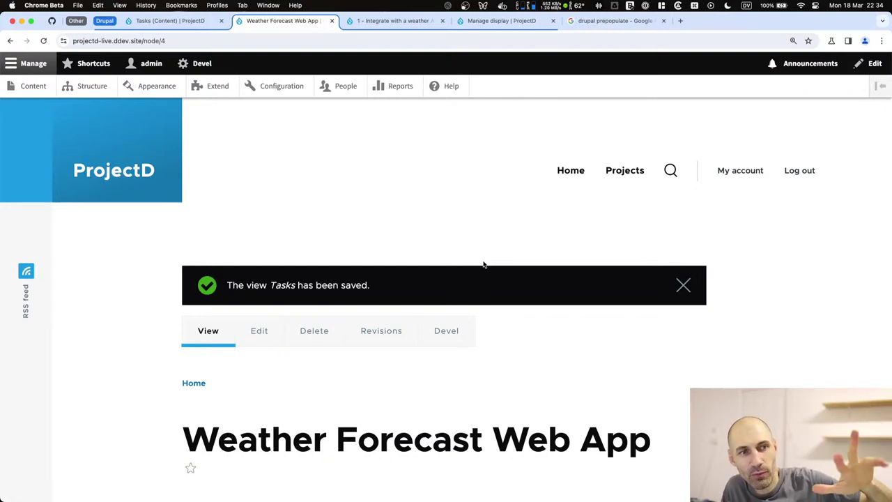
pyautogui.scroll(-10, 482, 251)
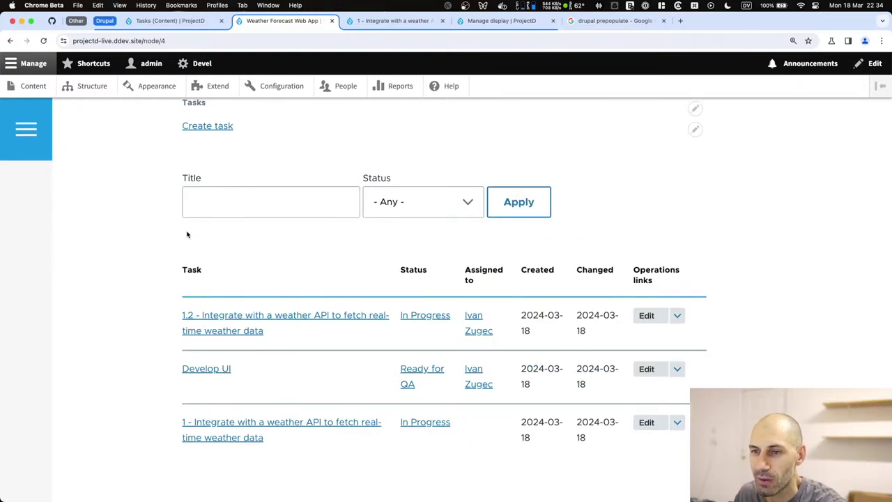
pyautogui.scroll(5, 187, 232)
pyautogui.scroll(-5, 292, 278)
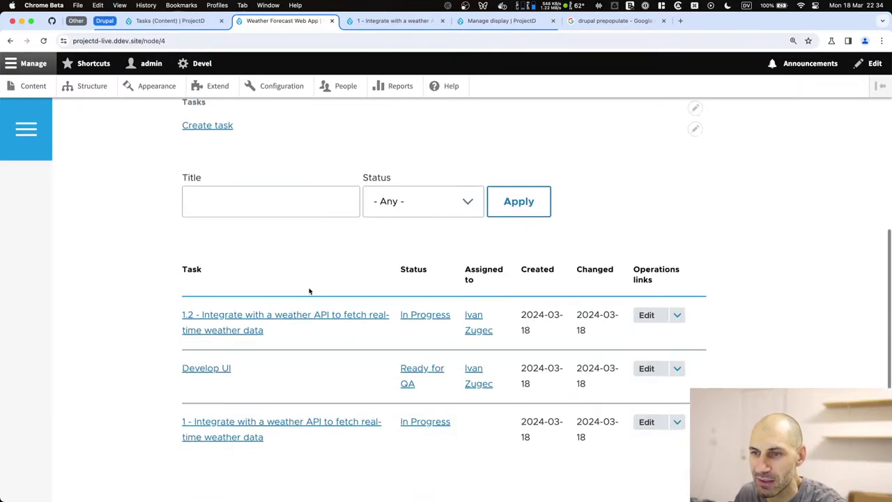
pyautogui.scroll(3, 305, 267)
# Start a new task with status To Do and description 'asd'.
pyautogui.click(233, 212)
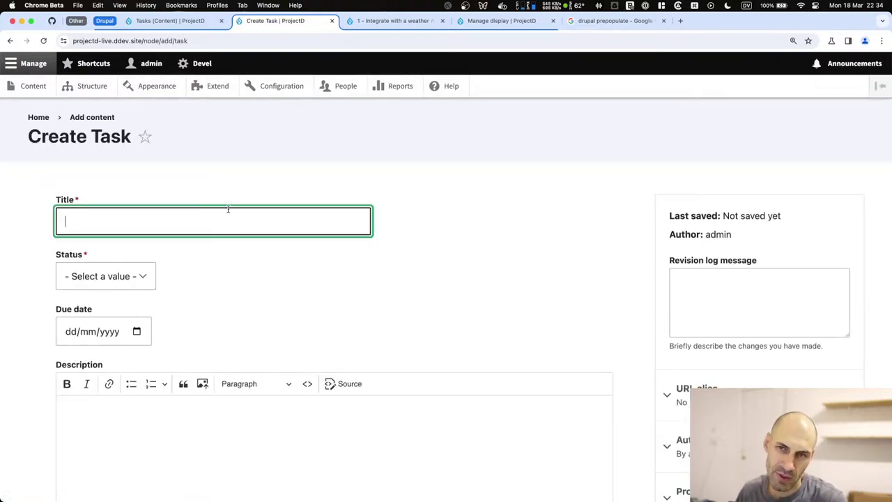
pyautogui.click(119, 274)
pyautogui.click(115, 290)
pyautogui.scroll(-1, 112, 377)
pyautogui.click(104, 412)
pyautogui.write('asd')
pyautogui.scroll(-5, 104, 348)
# Assign the Test this task to the Weather Forecast Web App project and save it.
pyautogui.click(76, 240)
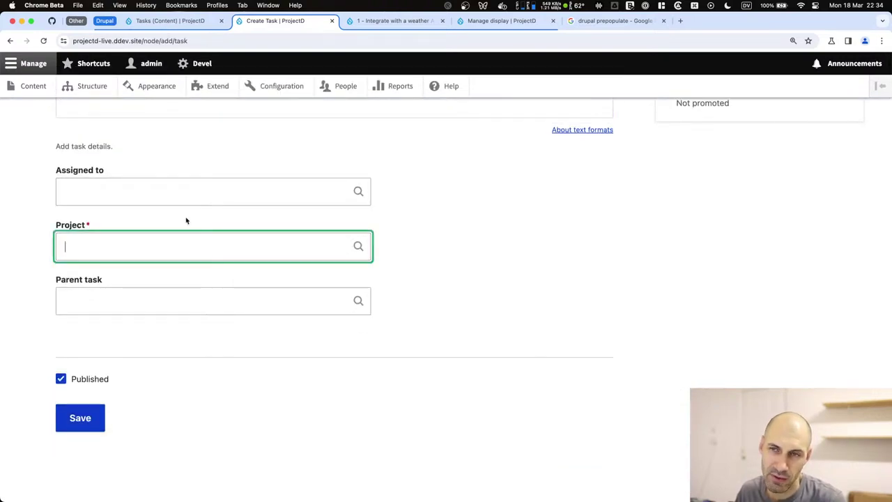
pyautogui.press('super+bracketleft')
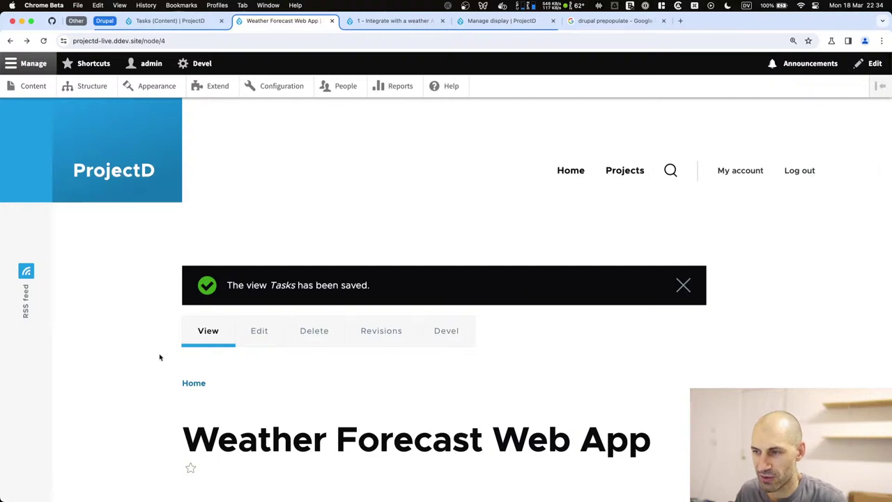
pyautogui.press('super+bracketright')
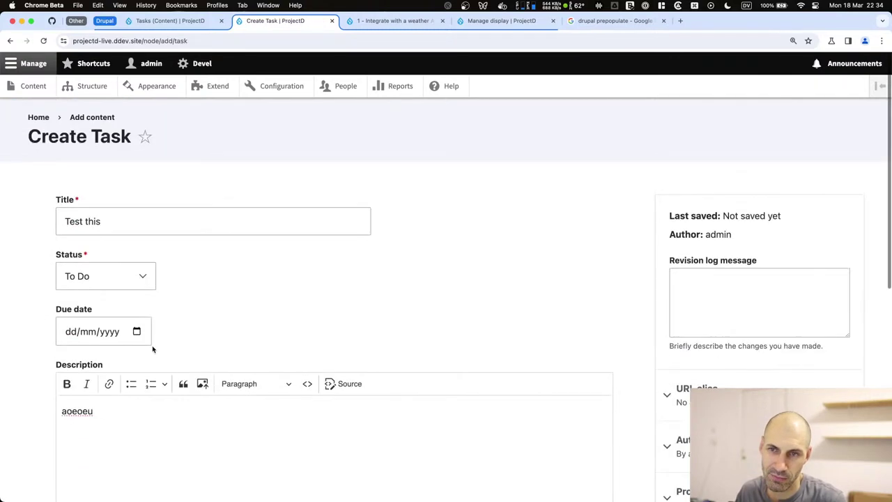
pyautogui.click(117, 343)
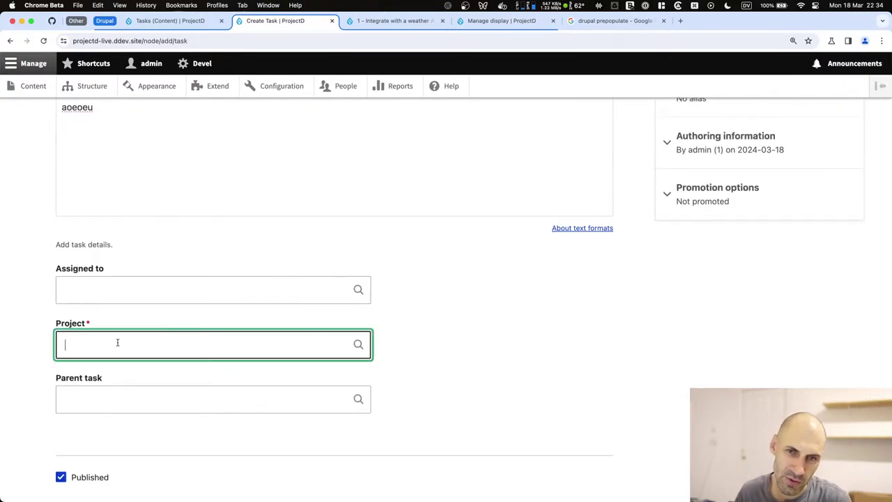
pyautogui.click(122, 373)
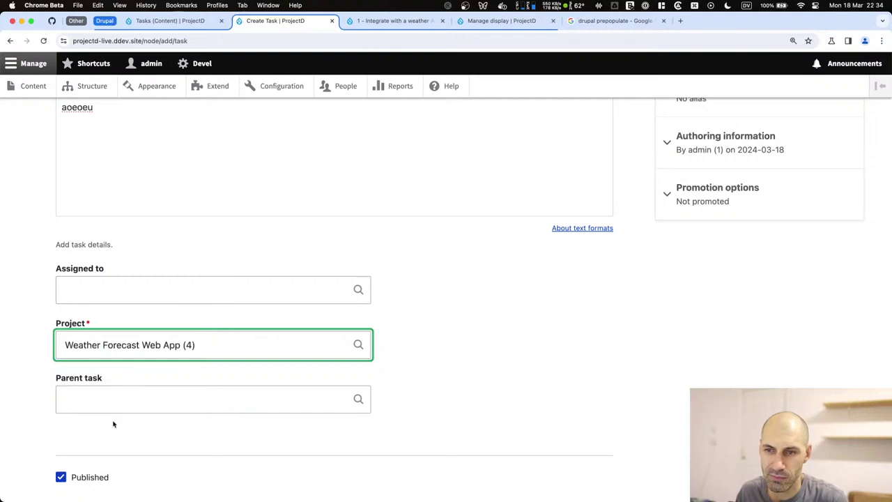
pyautogui.scroll(-1, 97, 457)
pyautogui.click(81, 420)
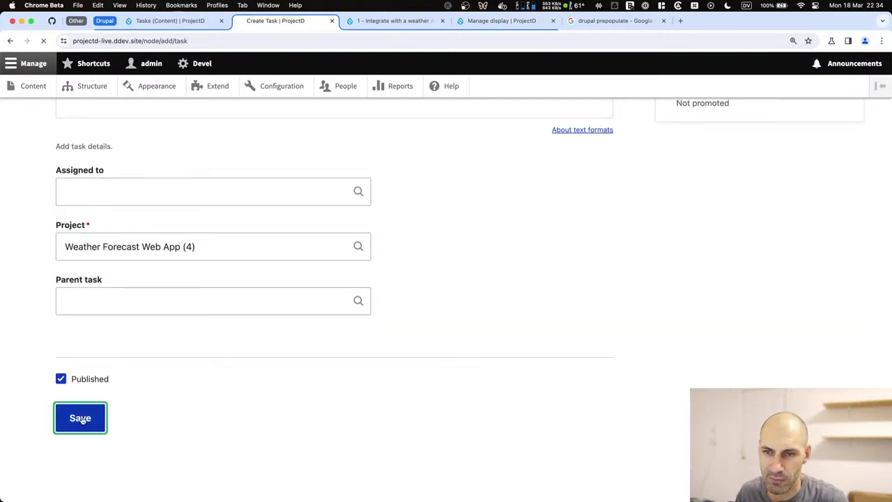
pyautogui.scroll(-5, 151, 432)
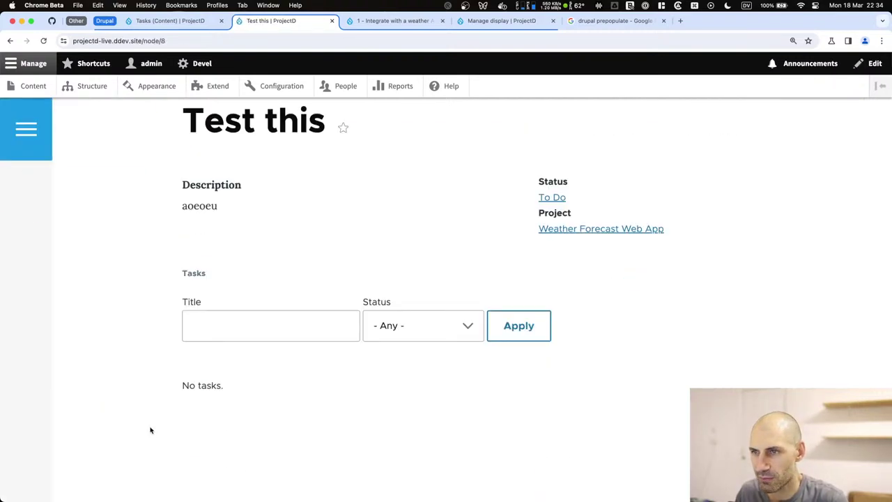
# From the Weather Forecast Web App project, try setting Test this to Done, then leave unsaved.
pyautogui.click(551, 228)
pyautogui.scroll(-10, 197, 409)
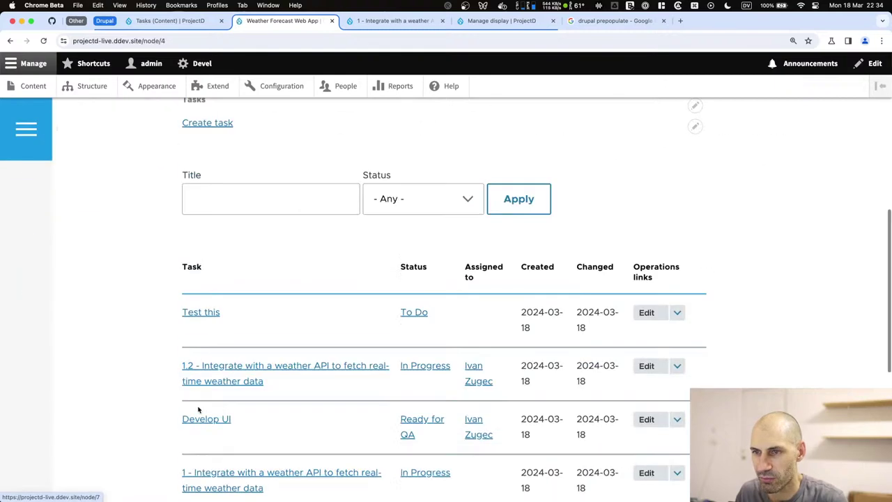
pyautogui.scroll(2, 603, 243)
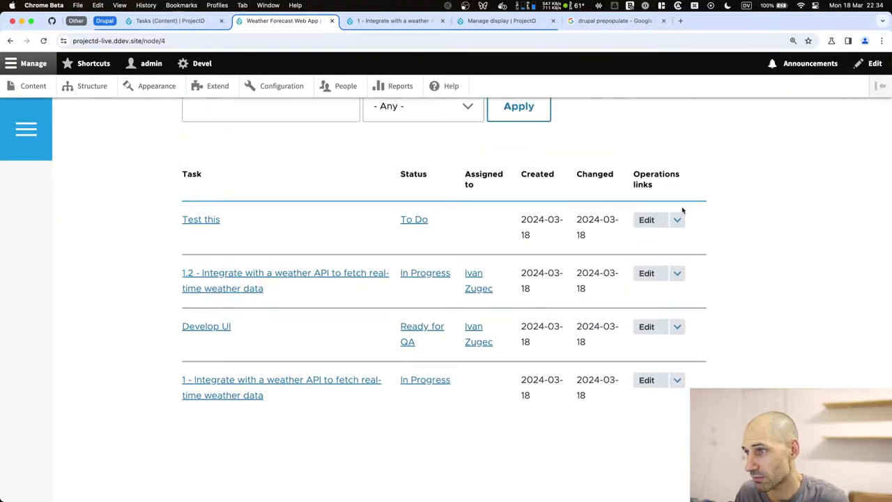
pyautogui.click(639, 220)
pyautogui.scroll(-5, 138, 239)
pyautogui.scroll(5, 104, 313)
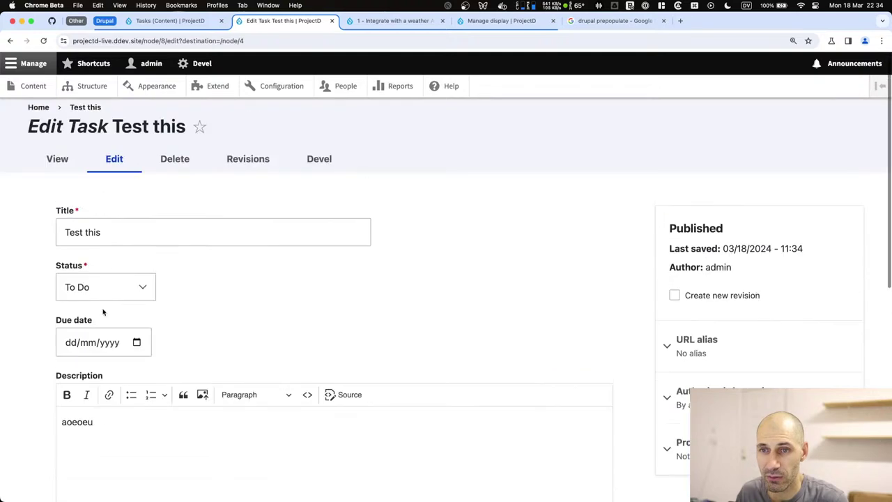
pyautogui.click(104, 296)
pyautogui.click(104, 344)
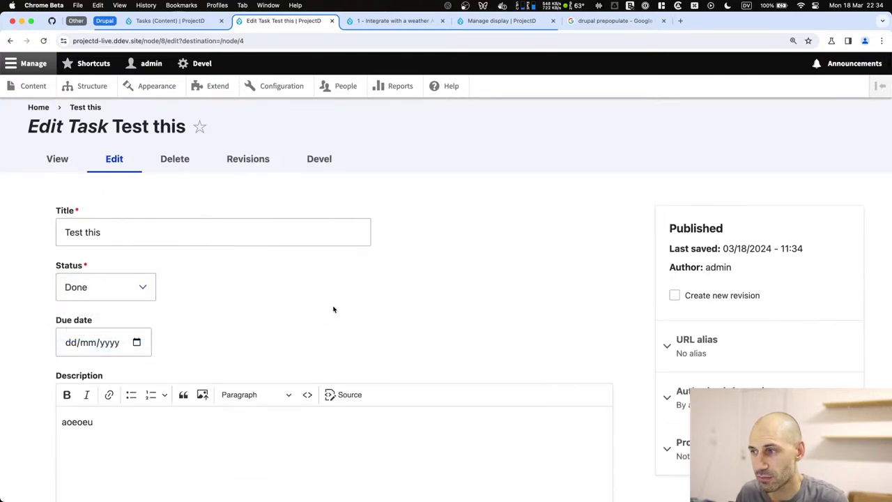
pyautogui.press('super+bracketleft')
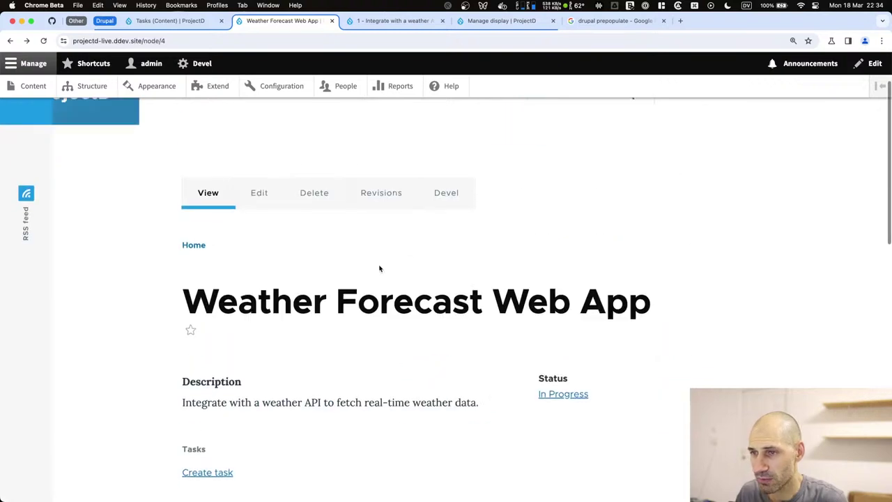
# Review the Test this task page and its quick edit options, then go to the GitHub ProjectD issues.
pyautogui.scroll(-3, 386, 263)
pyautogui.click(188, 476)
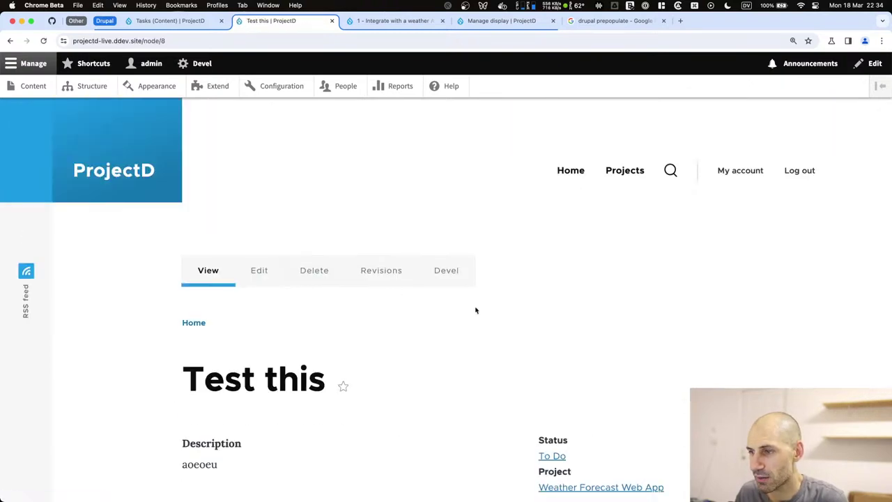
pyautogui.scroll(-3, 463, 304)
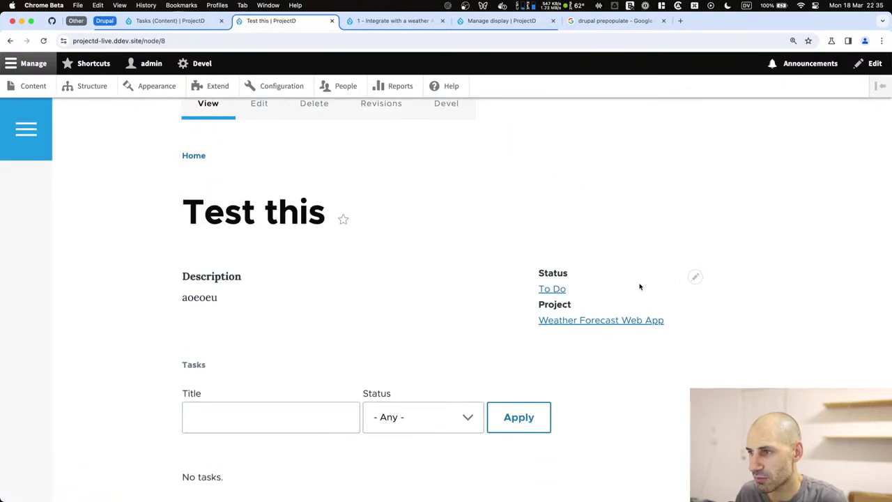
pyautogui.click(694, 277)
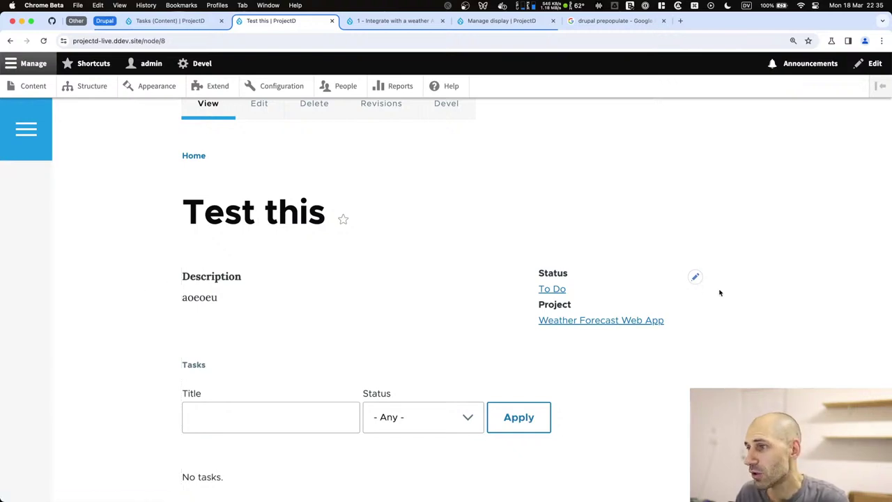
pyautogui.click(692, 284)
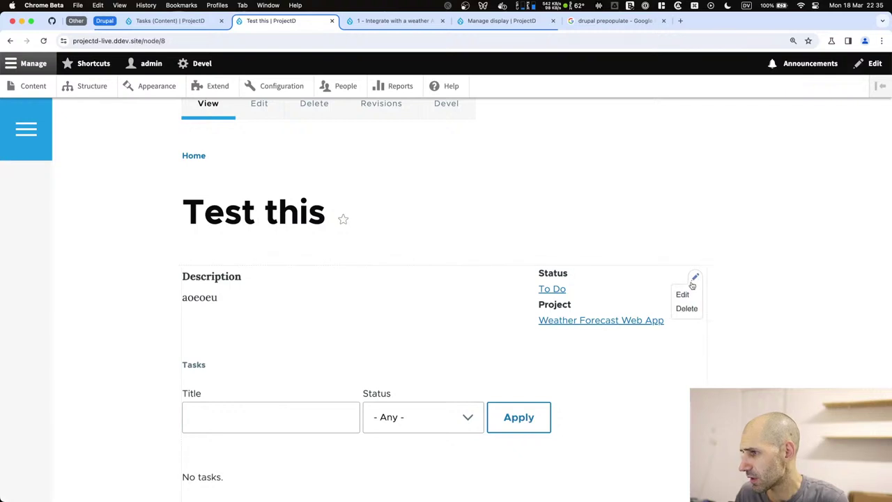
pyautogui.click(692, 283)
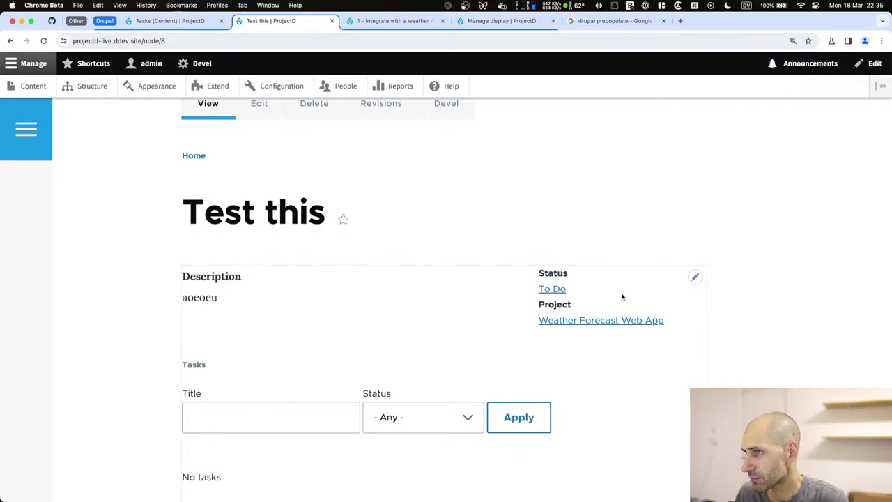
pyautogui.scroll(-5, 275, 279)
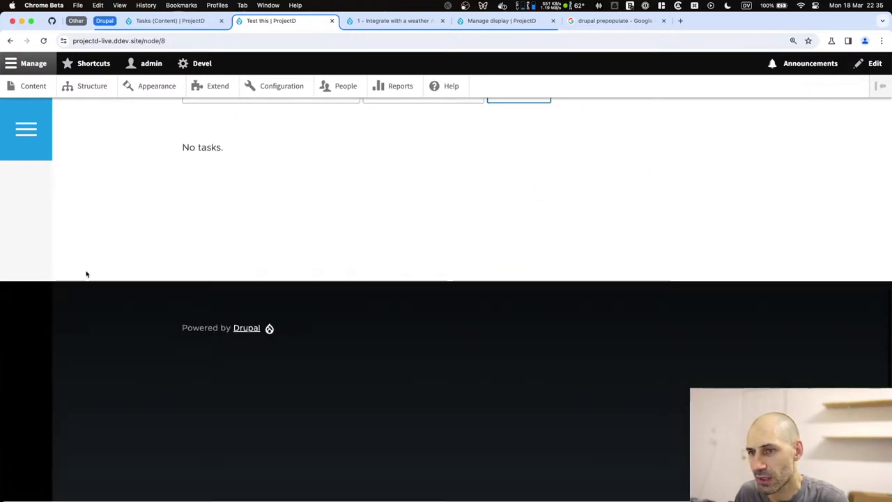
pyautogui.scroll(5, 129, 259)
pyautogui.scroll(1, 129, 259)
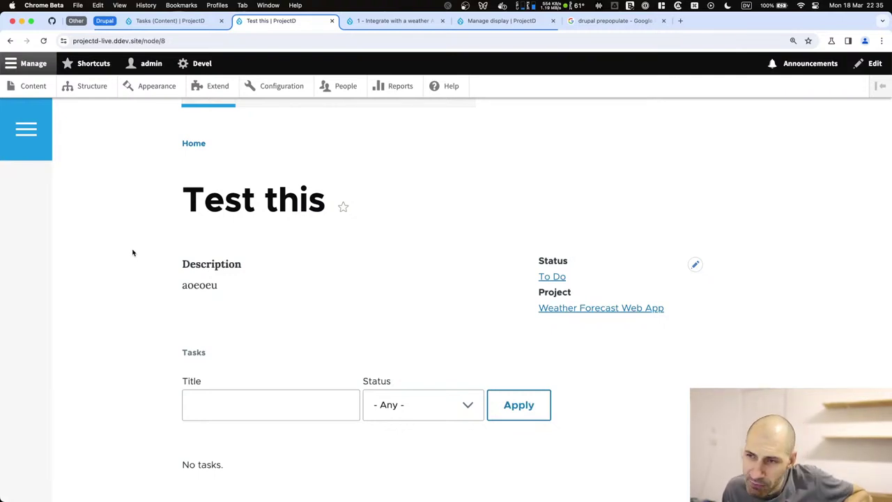
pyautogui.click(52, 20)
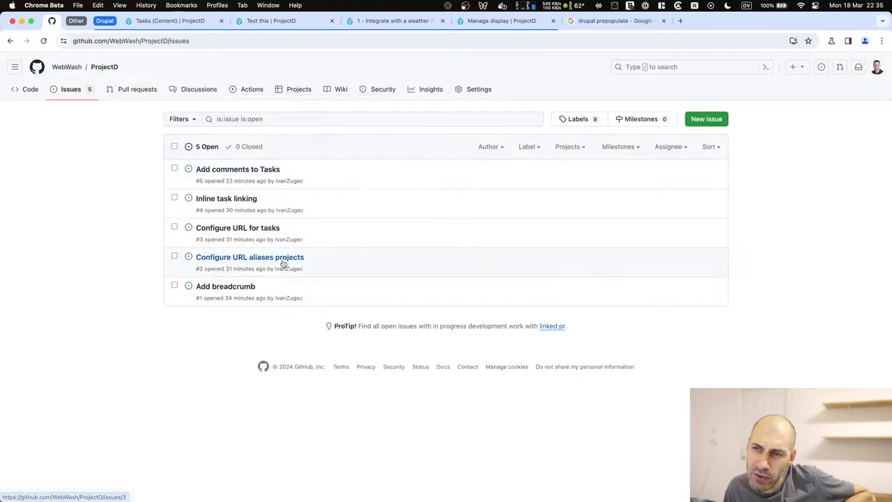
# Start a new ProjectD issue and copy the Prepopulate module's Drupal.org page URL.
pyautogui.click(721, 122)
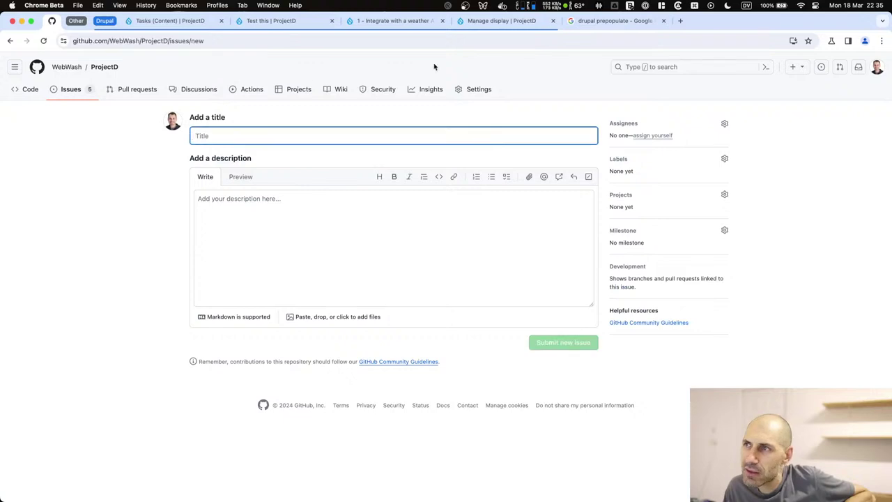
pyautogui.click(579, 26)
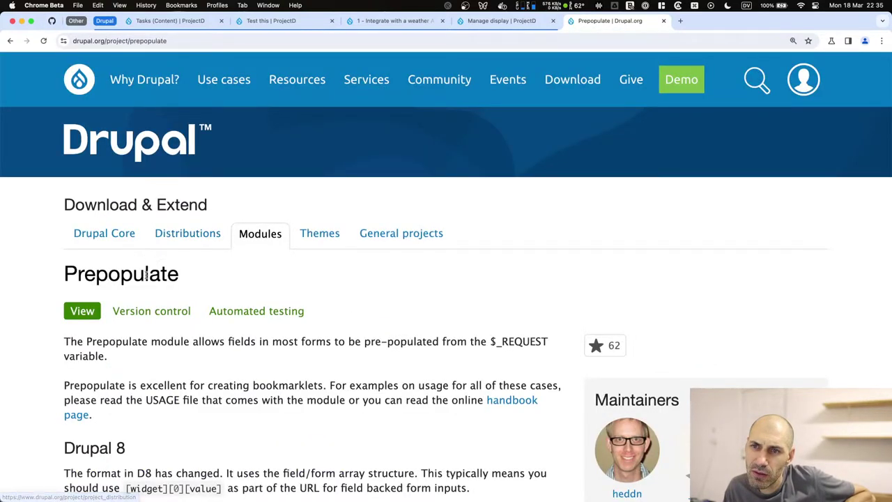
pyautogui.rightClick(154, 40)
pyautogui.click(174, 103)
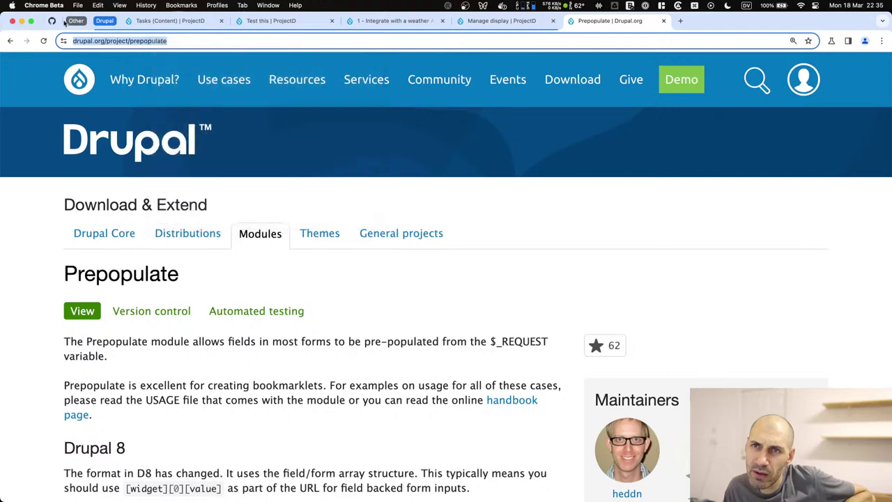
pyautogui.click(52, 21)
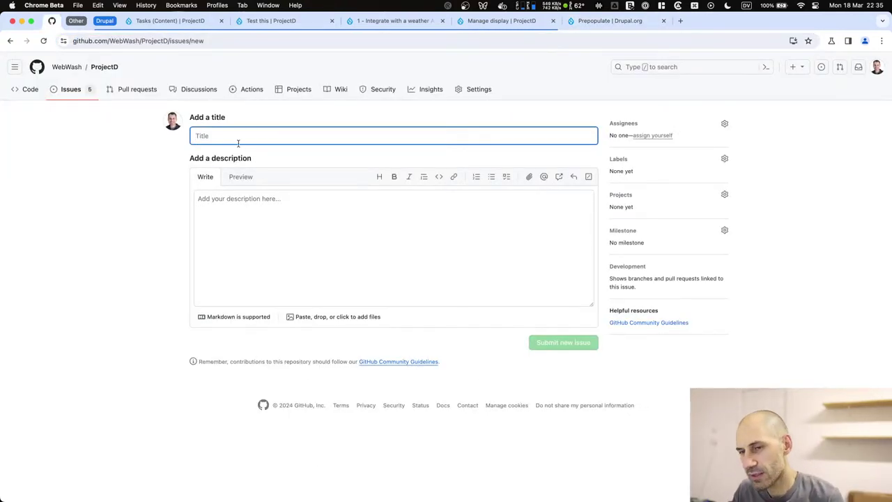
# Submit issue 'Build create task button' suggesting Prepopulate to populate the project/parent task.
pyautogui.write('Build create task')
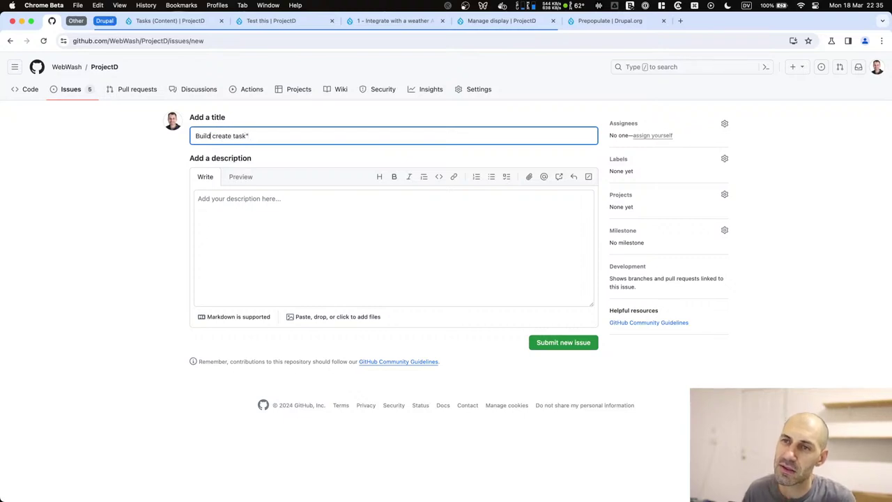
pyautogui.write('utton')
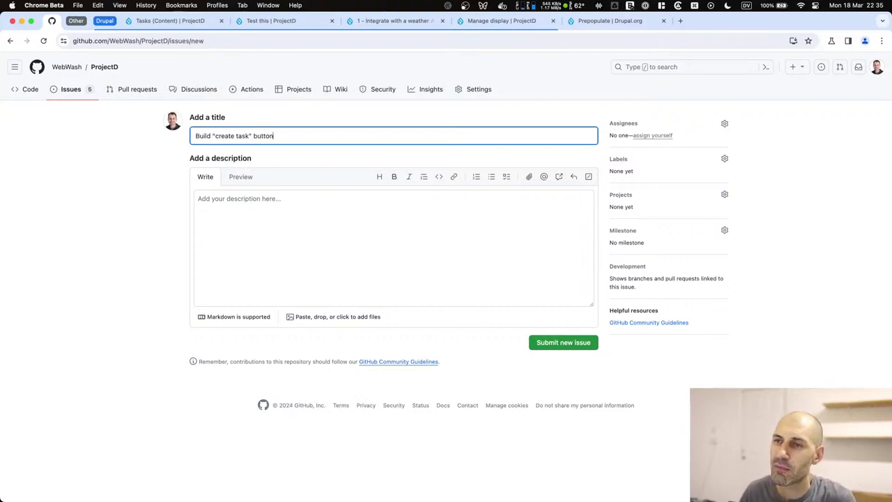
pyautogui.click(264, 254)
pyautogui.write('Look at using')
pyautogui.press('super+v')
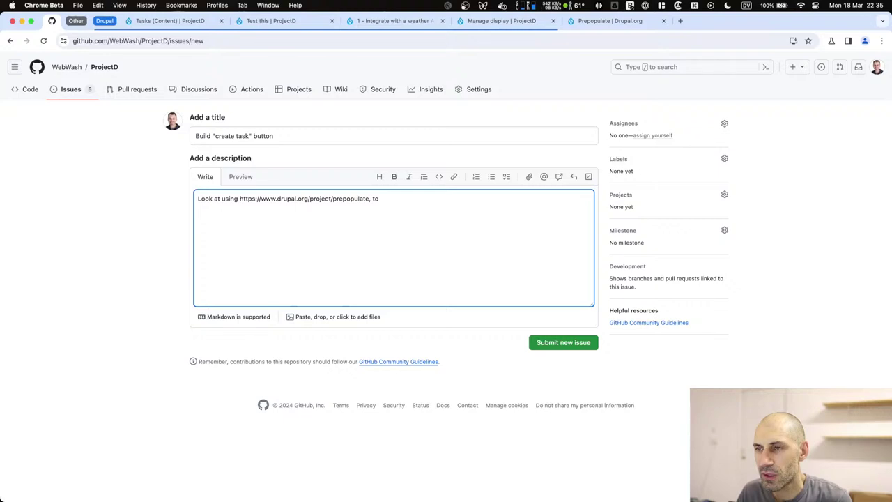
pyautogui.write(', to populate the ')
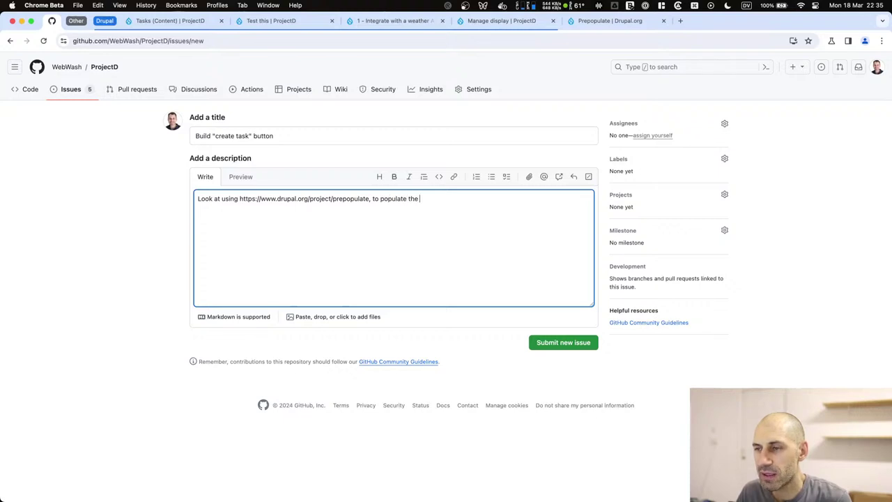
pyautogui.write('project')
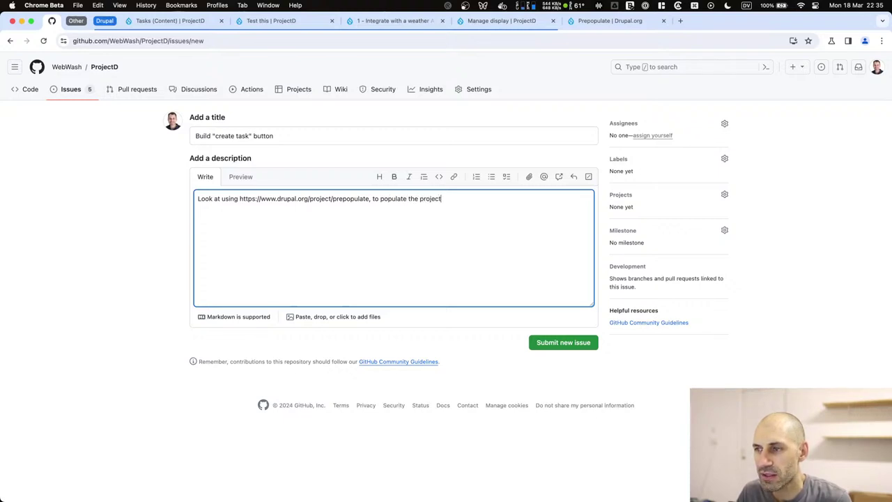
pyautogui.write('/parent task')
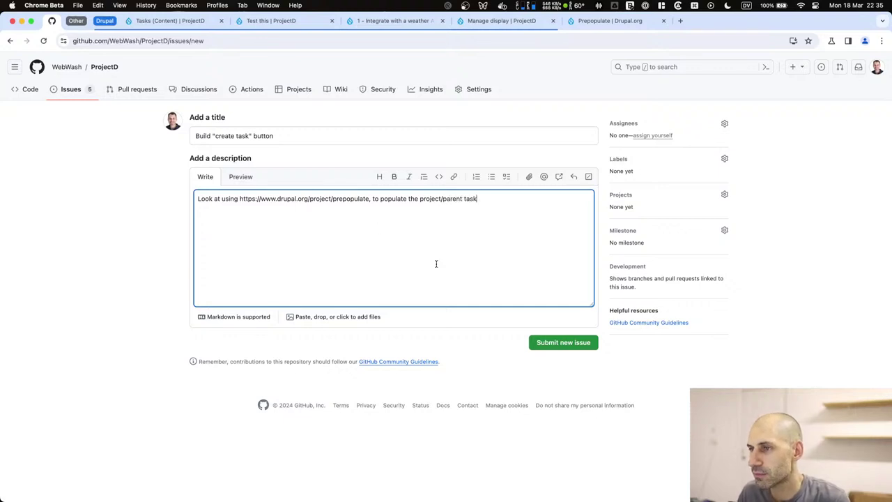
pyautogui.click(576, 343)
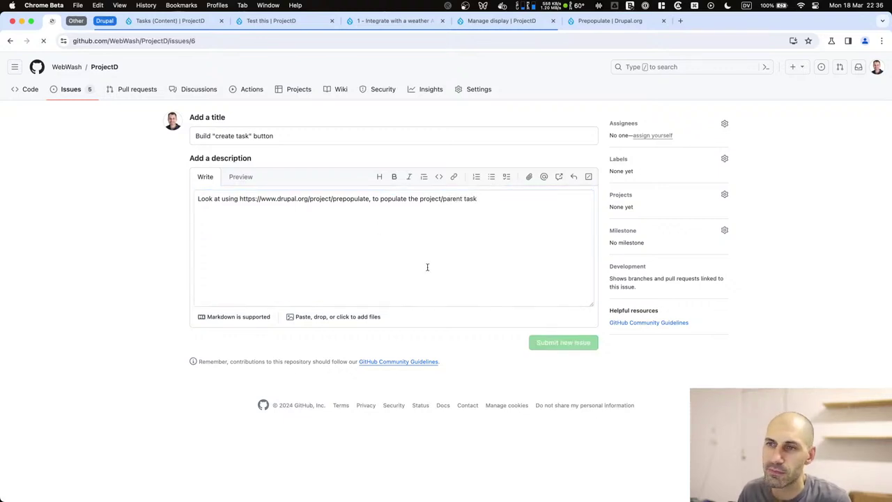
pyautogui.press('super+Tab')
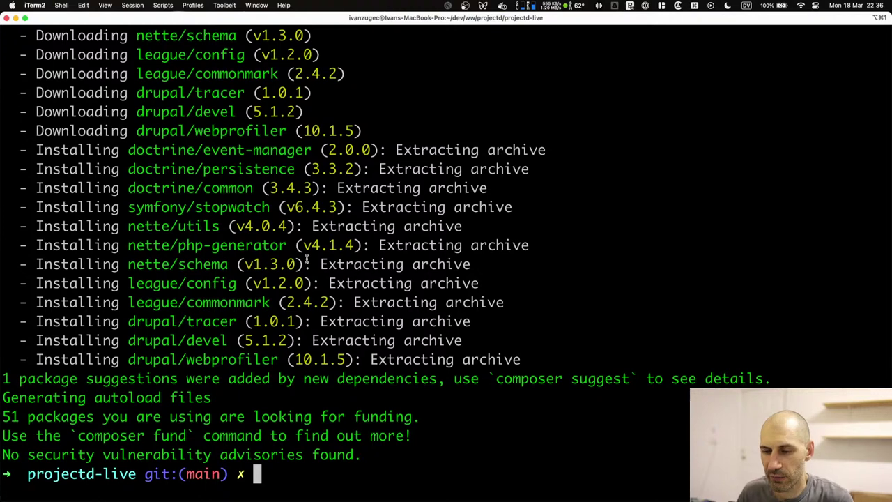
# Export the site configuration with ddev drush cex, confirming with yes.
pyautogui.write('clear')
pyautogui.press('Return')
pyautogui.hotkey('ctrl', 'r')
pyautogui.write('cex')
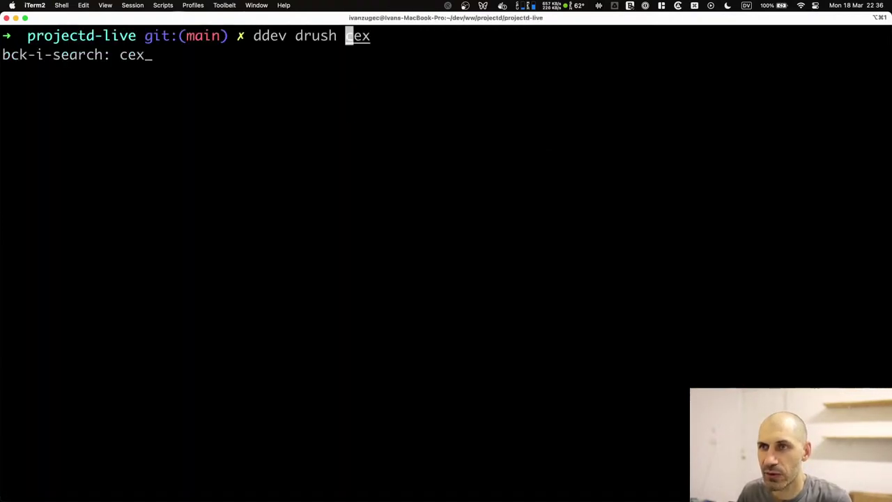
pyautogui.press('Return')
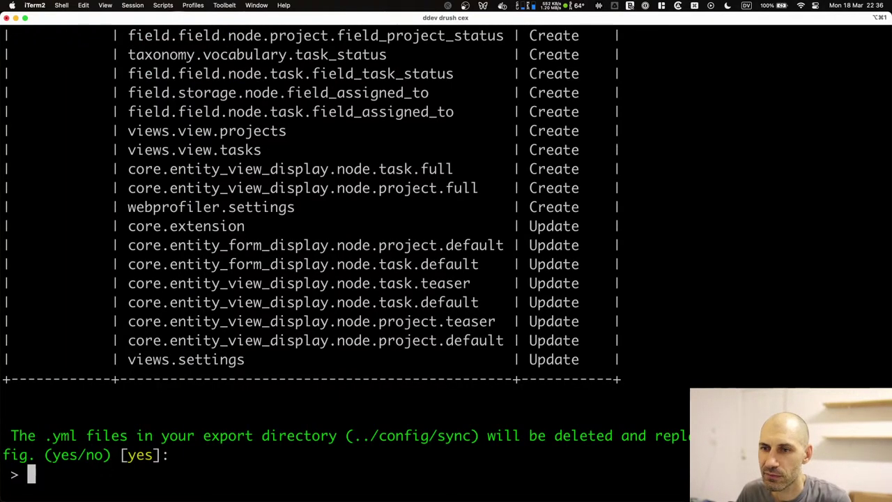
pyautogui.write('yes')
pyautogui.press('Return')
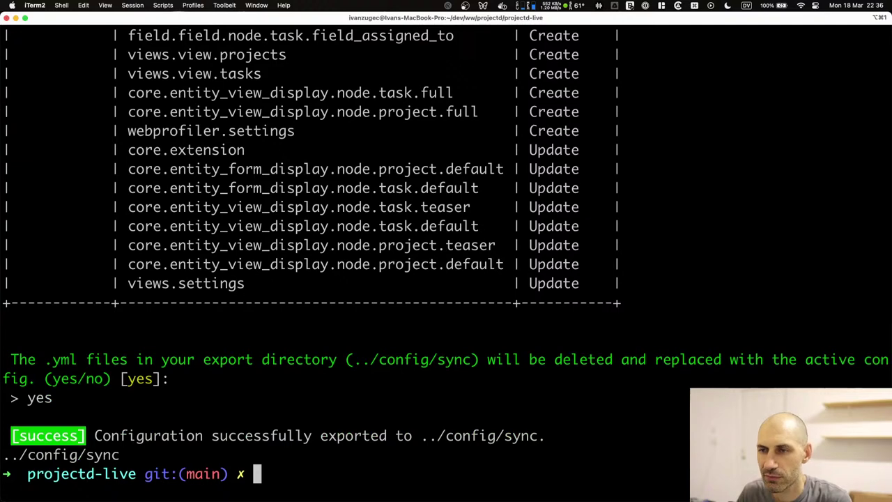
pyautogui.scroll(10, 339, 223)
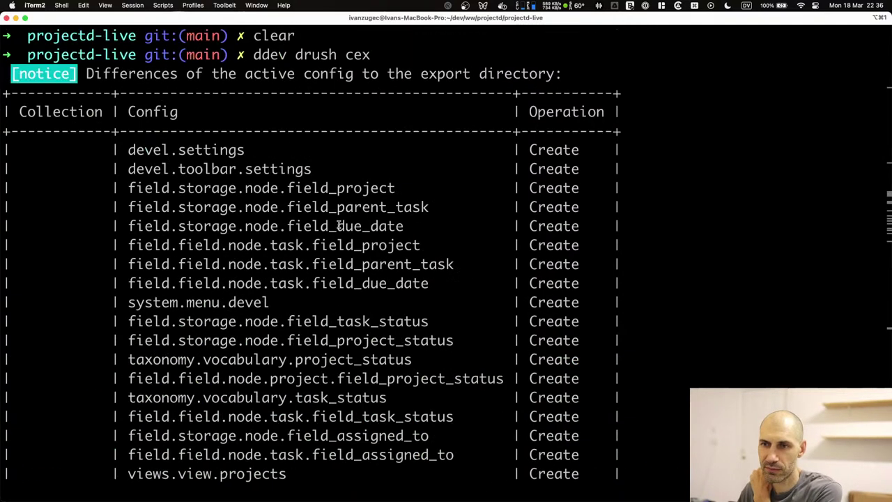
pyautogui.scroll(-10, 338, 224)
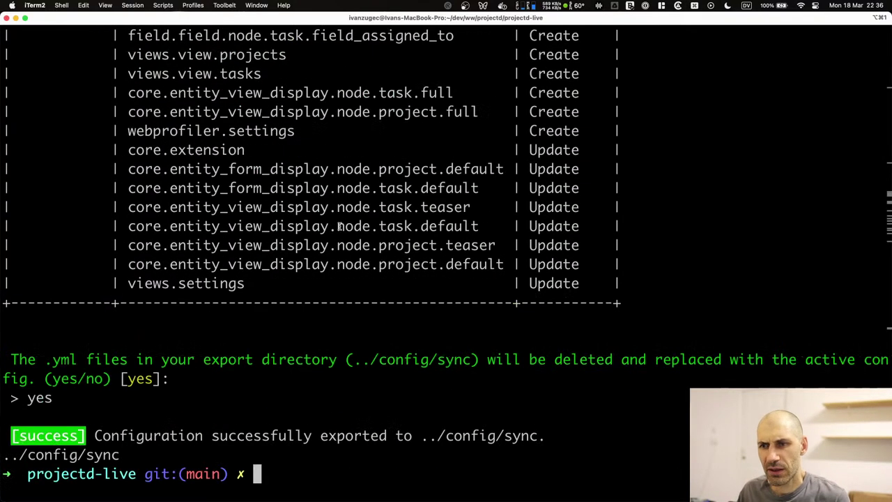
# Commit config/ as 'Worked on content types.' and push it to GitHub with ggp.
pyautogui.write('git add config/')
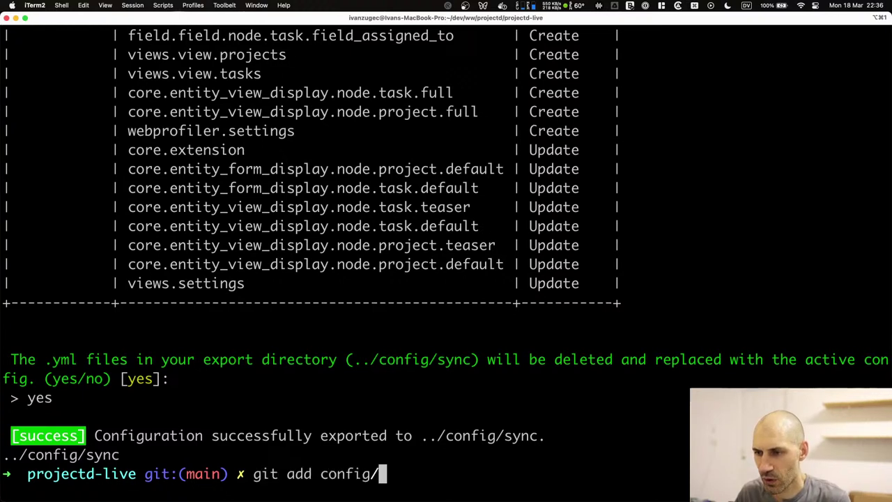
pyautogui.press('Return')
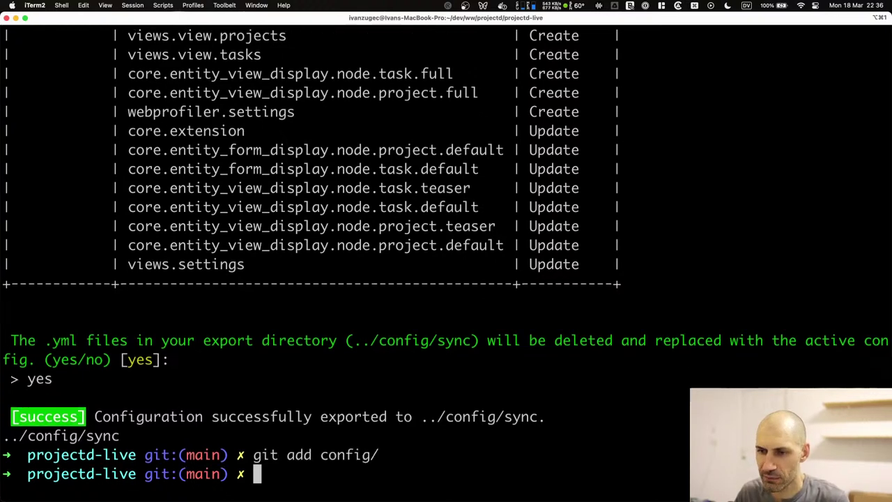
pyautogui.write('git commit -m "')
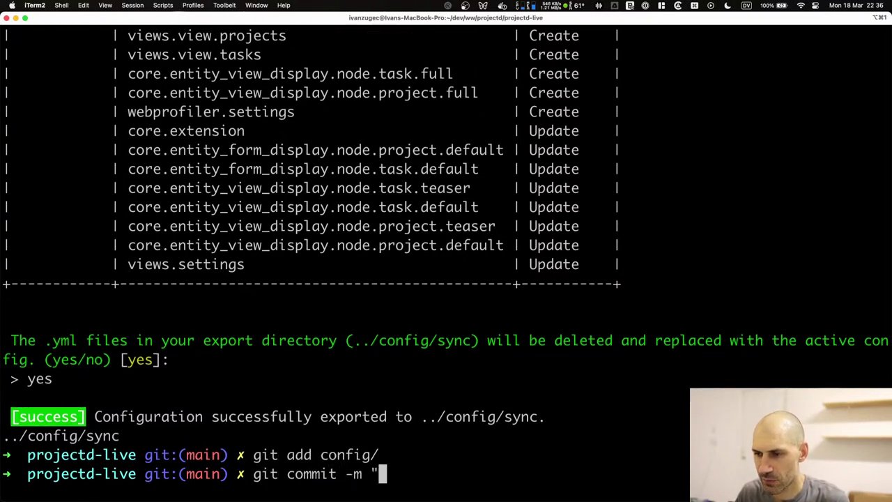
pyautogui.write('Worked on content ')
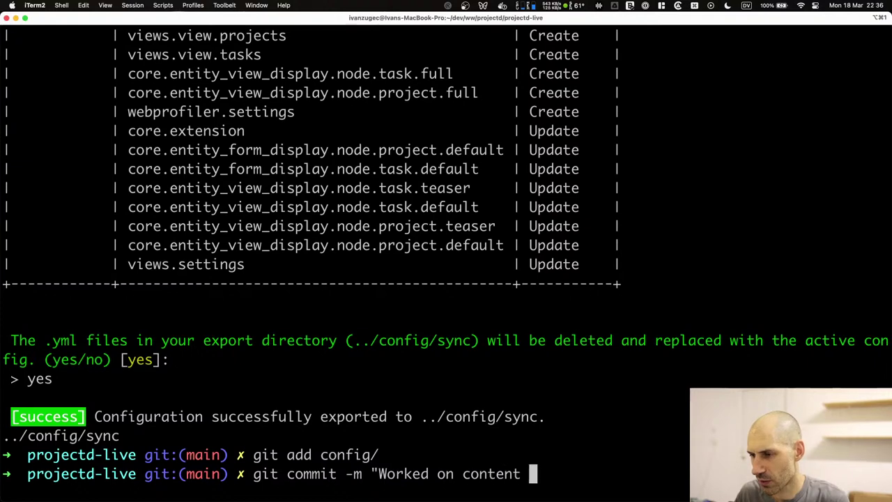
pyautogui.write('types."')
pyautogui.press('Return')
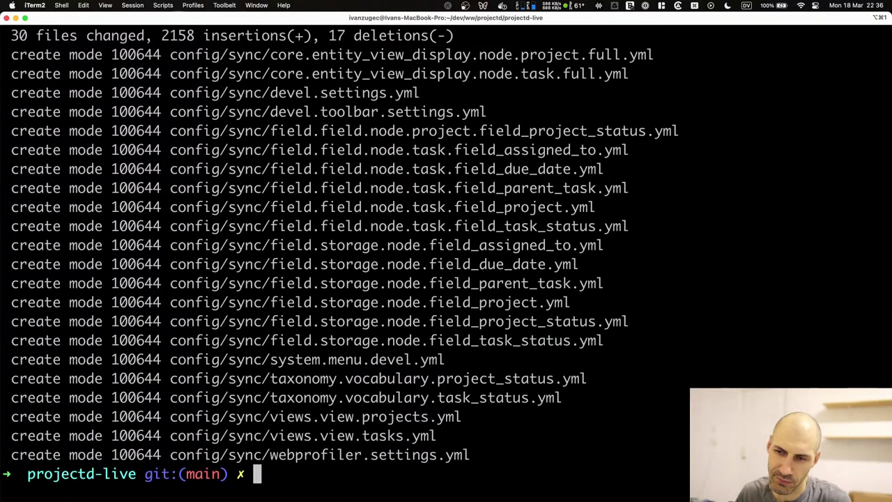
pyautogui.write('ggp')
pyautogui.press('Return')
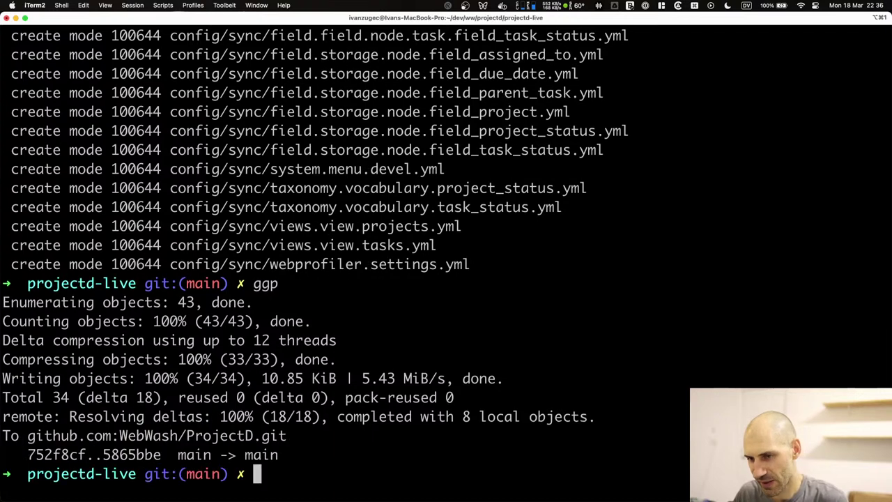
pyautogui.press('super+Tab')
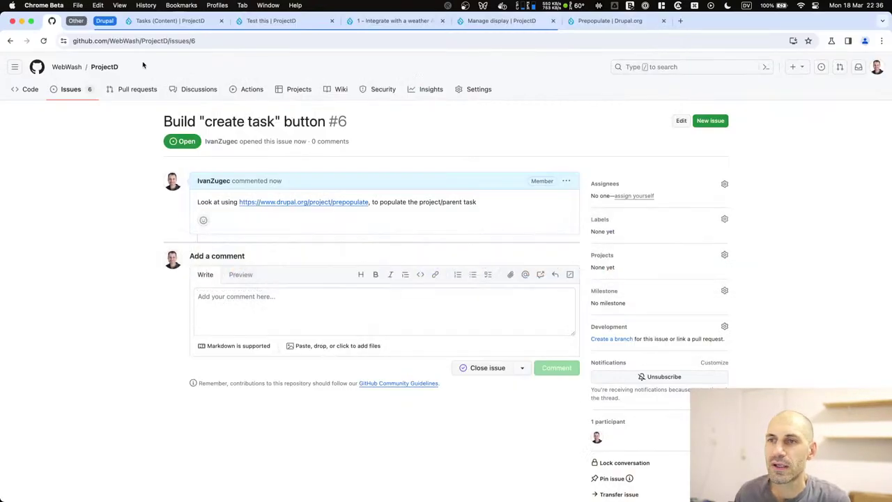
# Review the diff of the latest 'Worked on content types.' commit from the commits list.
pyautogui.click(30, 89)
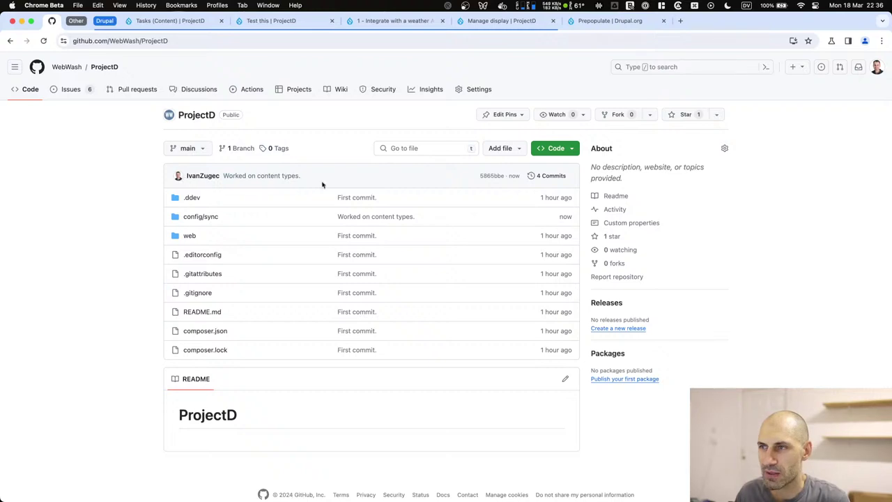
pyautogui.click(492, 176)
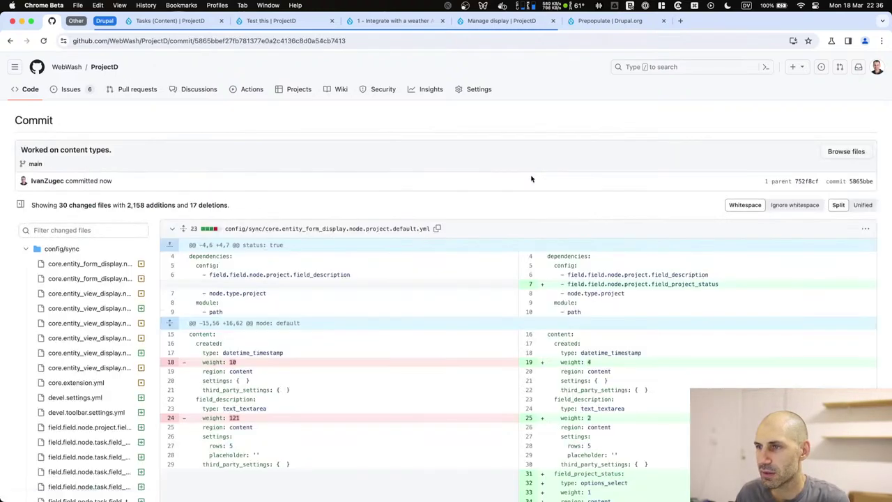
pyautogui.press('super+bracketleft')
pyautogui.click(547, 176)
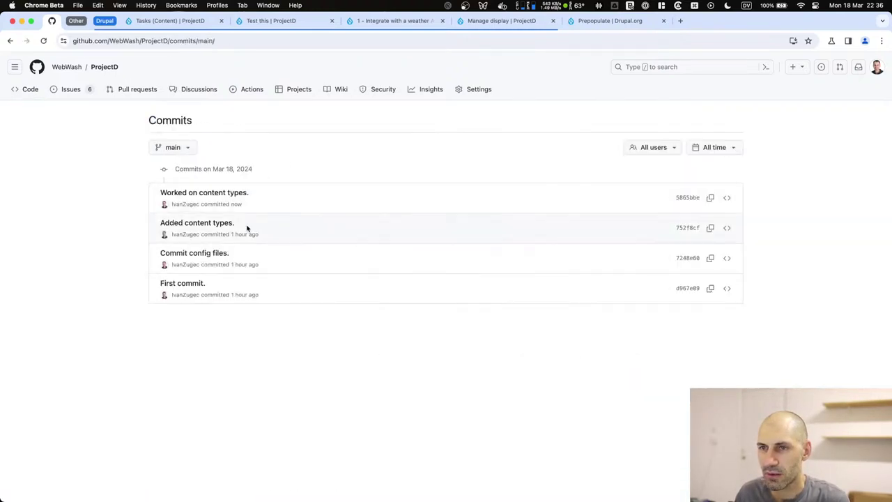
pyautogui.click(215, 194)
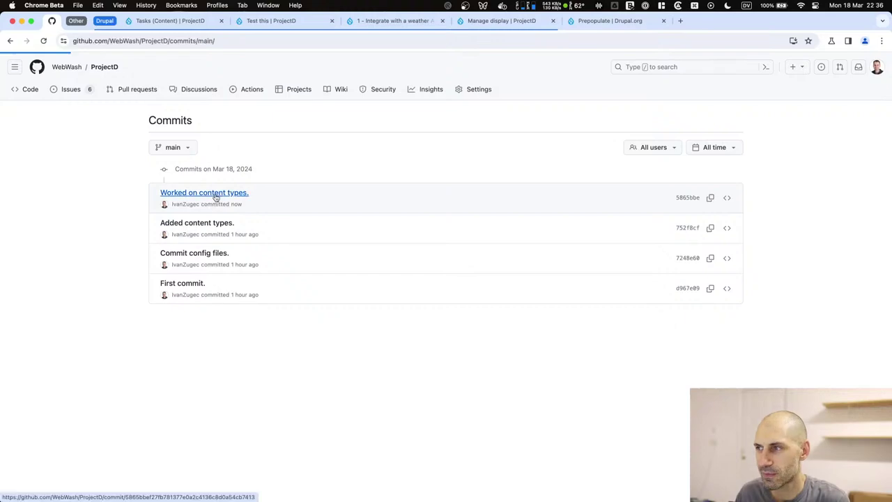
pyautogui.scroll(-15, 180, 274)
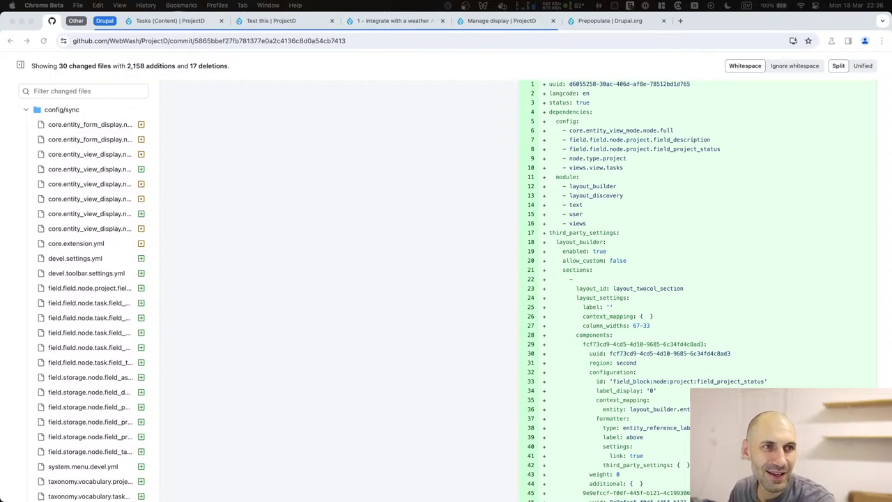
pyautogui.scroll(-9, 478, 200)
pyautogui.scroll(12, 470, 213)
pyautogui.scroll(15, 468, 214)
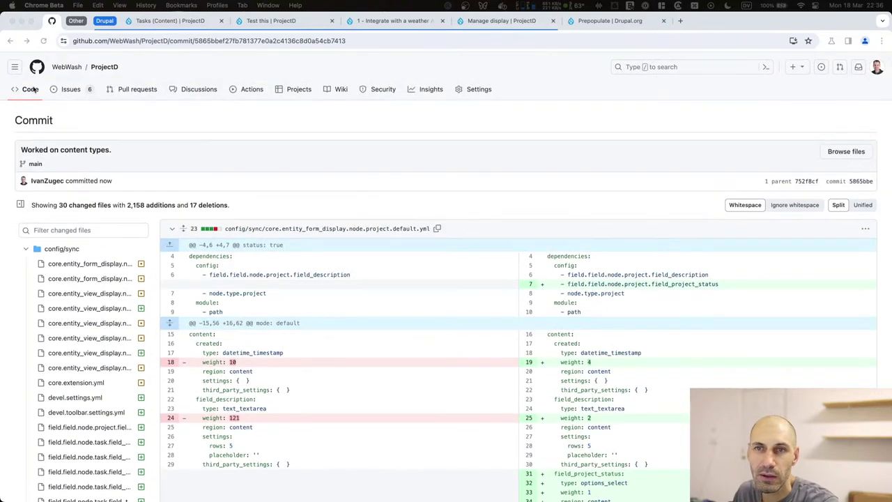
# Go from the commits list back to the ProjectD code page and on to its Issues list.
pyautogui.click(15, 67)
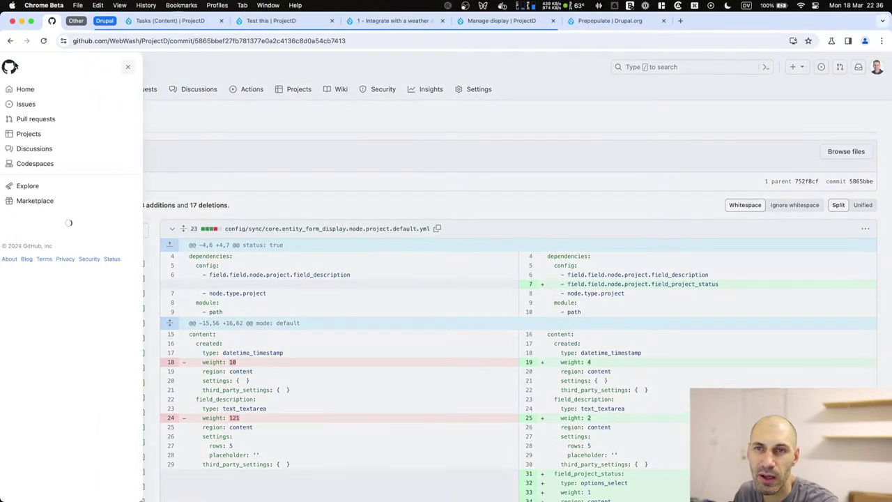
pyautogui.click(133, 67)
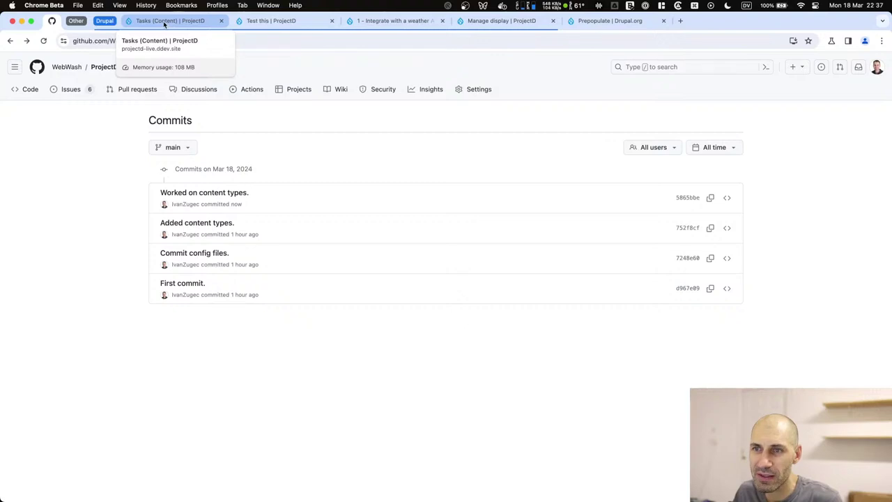
pyautogui.click(42, 88)
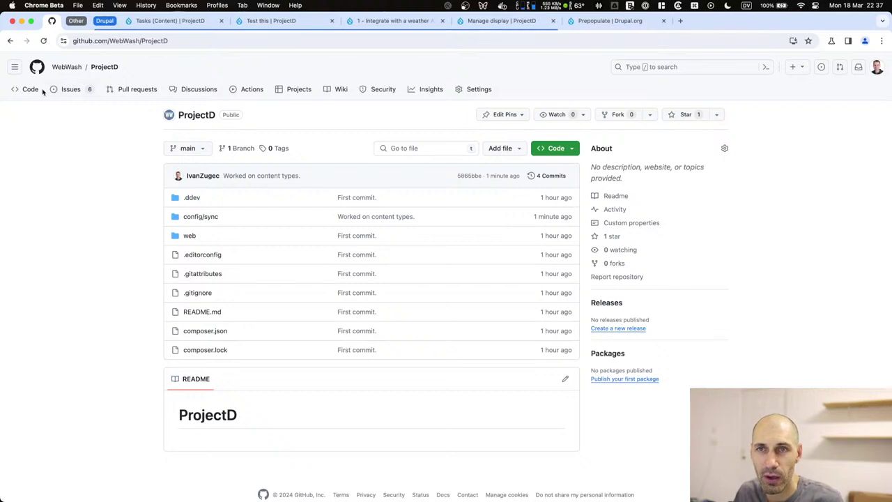
pyautogui.click(83, 90)
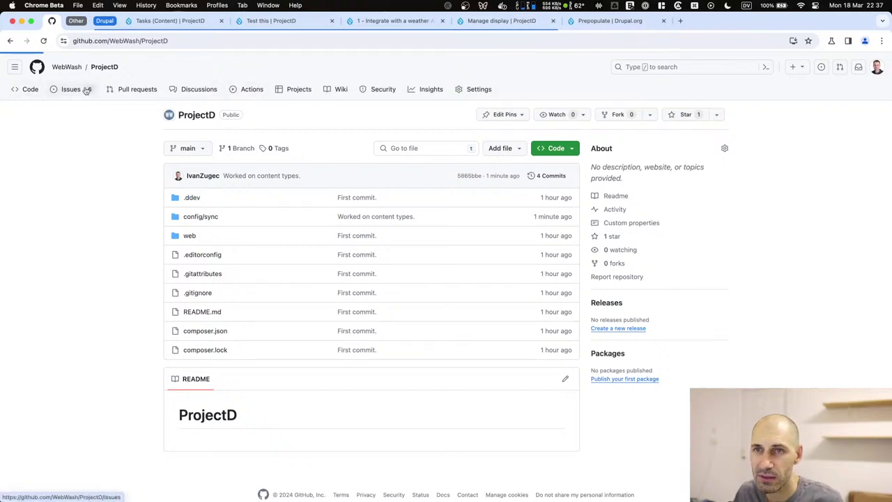
# File issue 'How to handle sub-tasks' asking if they belong on tasks_by_project, then return to Drupal.
pyautogui.click(690, 120)
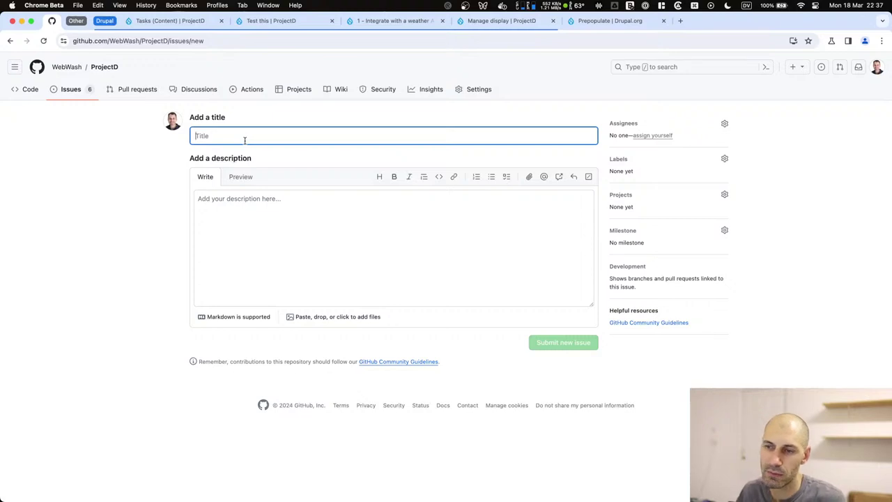
pyautogui.write('How to handle ')
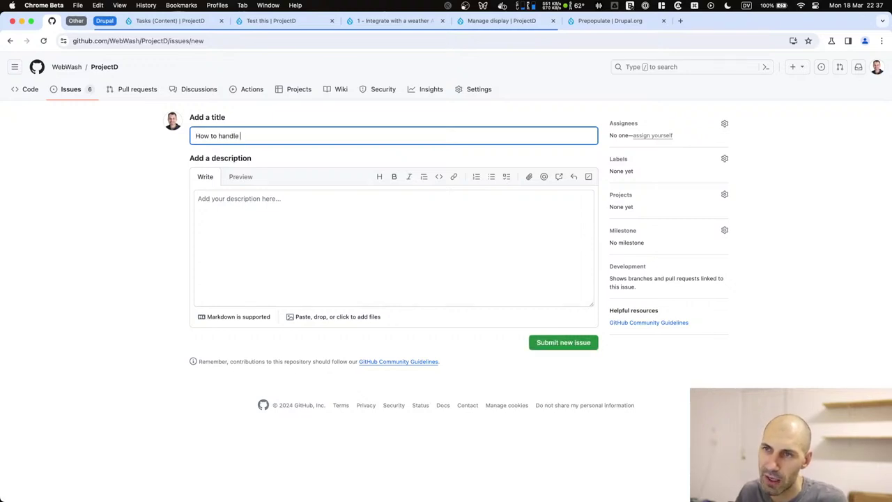
pyautogui.write('sub-tasks')
pyautogui.press('Tab')
pyautogui.press('Tab')
pyautogui.press('Tab')
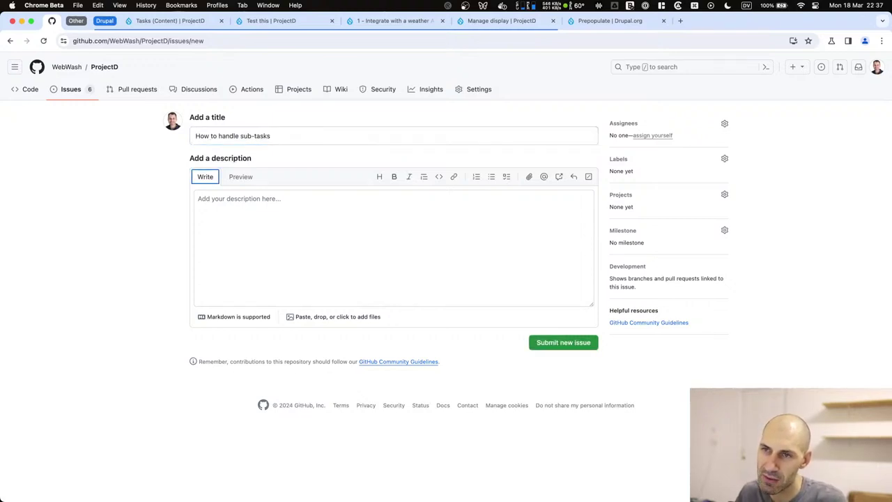
pyautogui.write('Should')
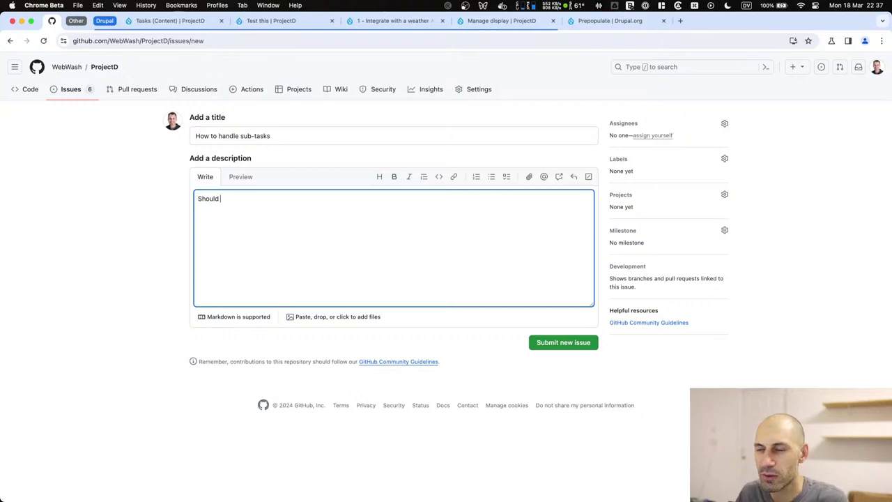
pyautogui.write(' they appear on the t')
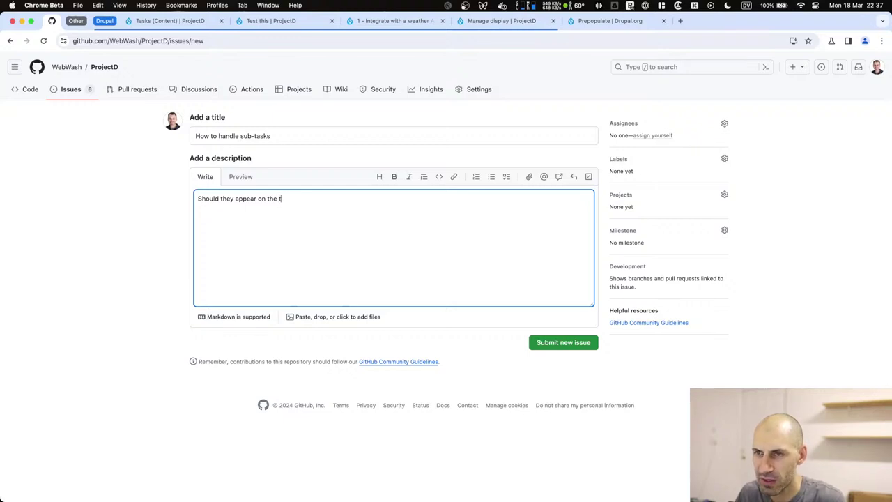
pyautogui.write('asks by')
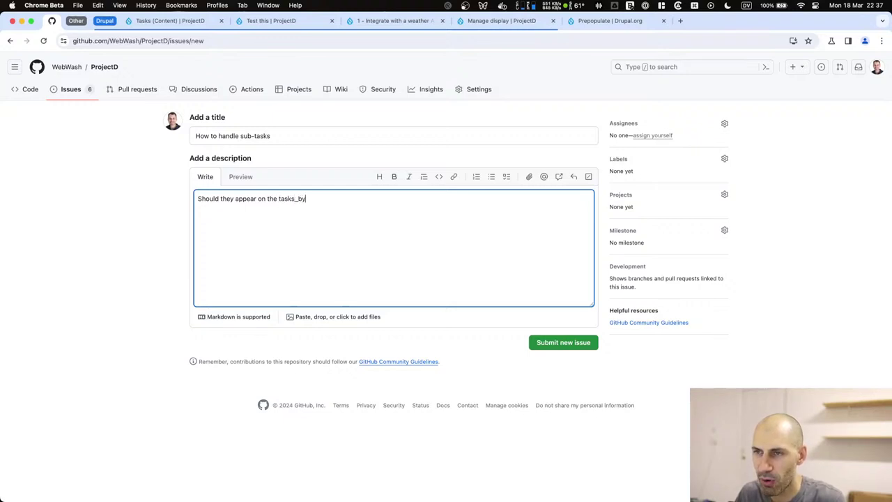
pyautogui.write('_project view?')
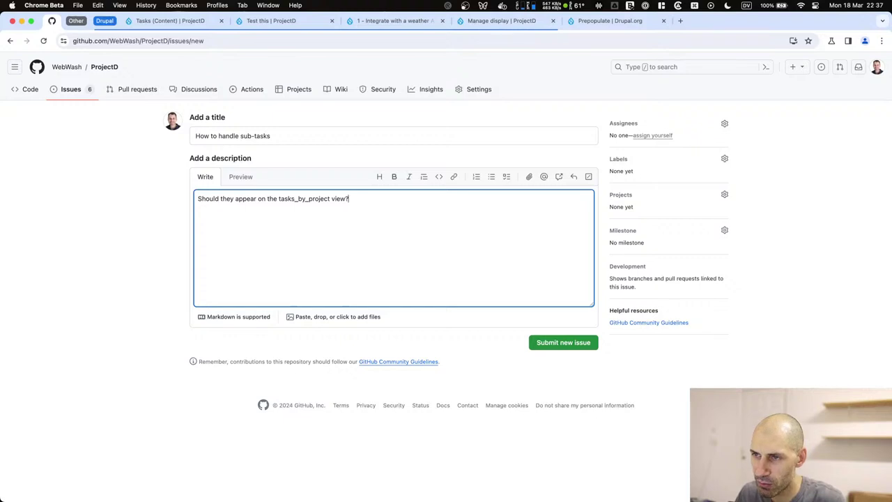
pyautogui.click(567, 342)
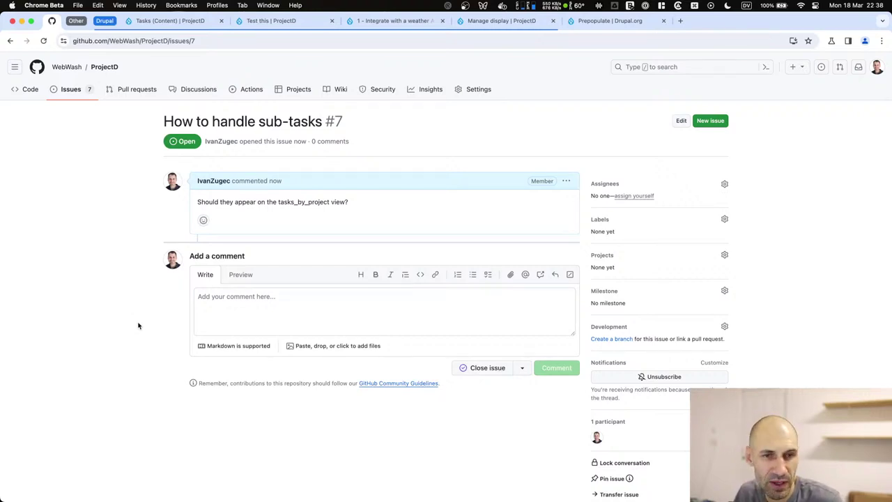
pyautogui.click(289, 20)
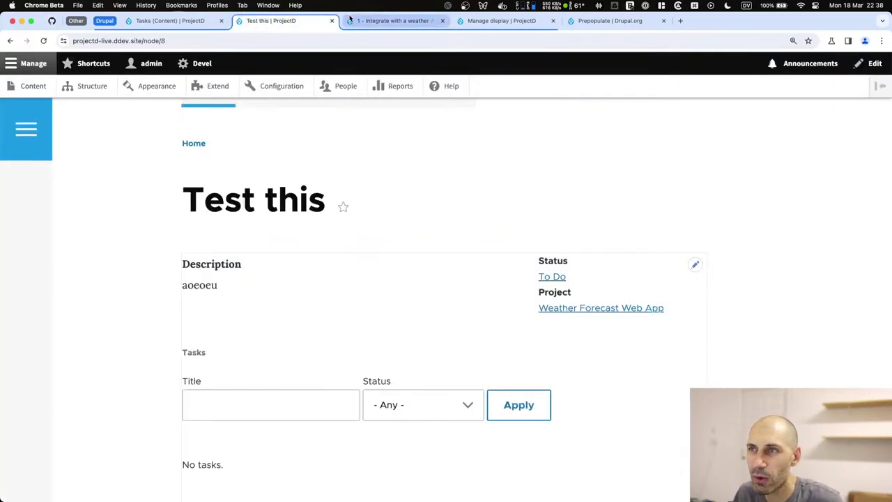
# Open the Task content type's Manage fields page, after checking the weather task's node/5 address.
pyautogui.click(98, 88)
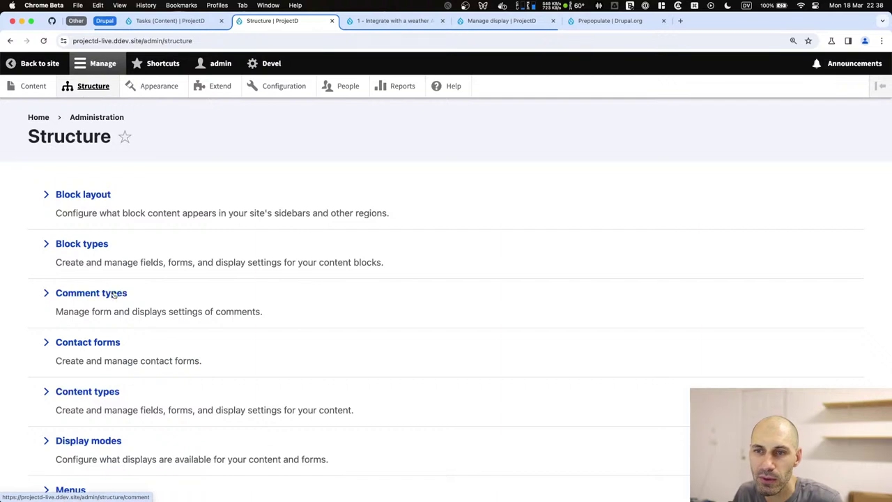
pyautogui.click(101, 392)
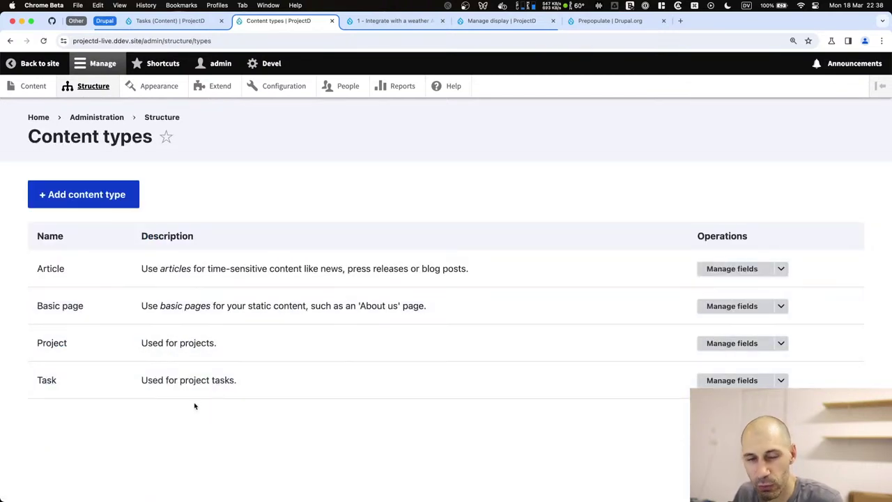
pyautogui.click(394, 20)
pyautogui.click(209, 40)
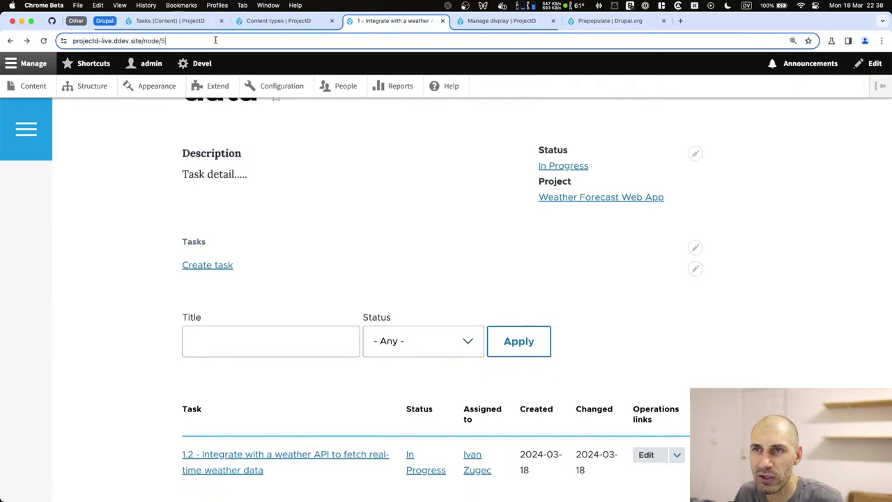
pyautogui.moveTo(187, 41); pyautogui.dragTo(165, 40)
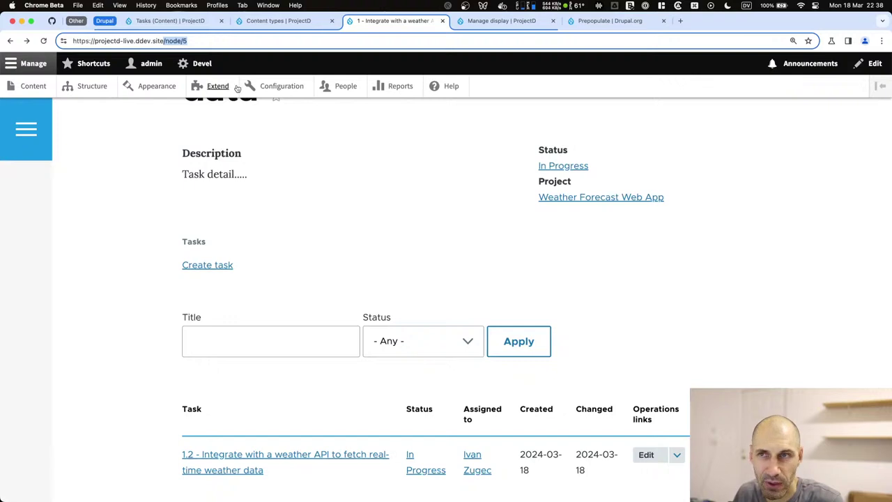
pyautogui.click(299, 20)
pyautogui.click(765, 380)
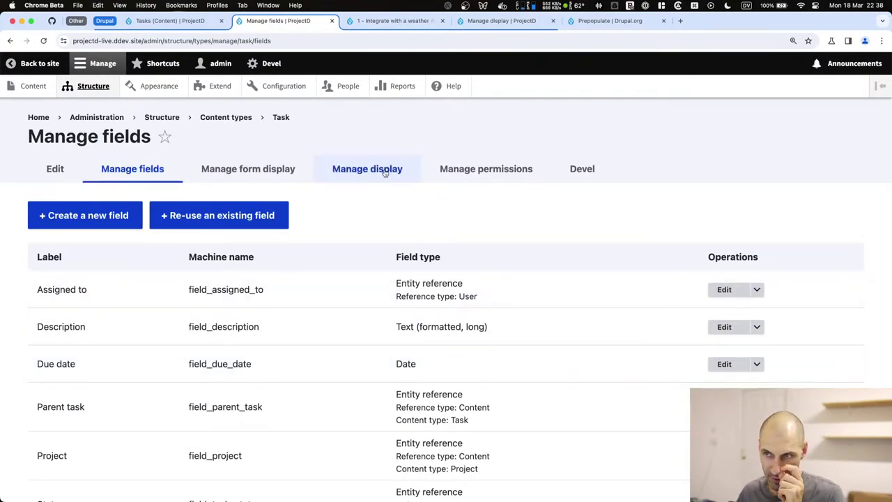
# In the Task's Manage display, expand Custom display settings and open the Full content display.
pyautogui.click(383, 174)
pyautogui.scroll(-5, 303, 344)
pyautogui.scroll(-5, 302, 375)
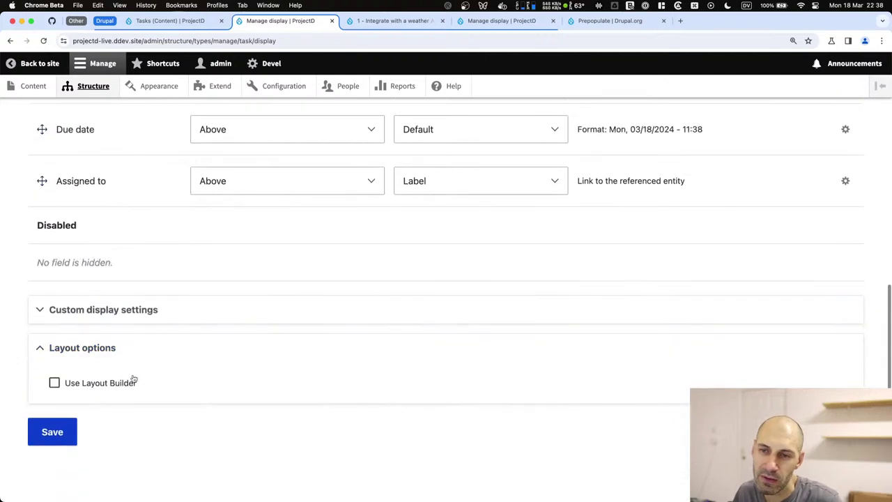
pyautogui.click(104, 314)
pyautogui.scroll(-1, 107, 372)
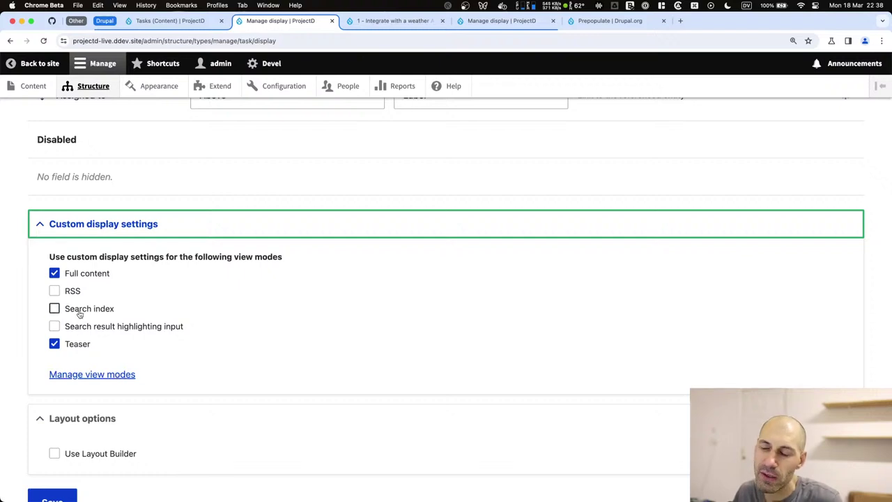
pyautogui.scroll(10, 418, 237)
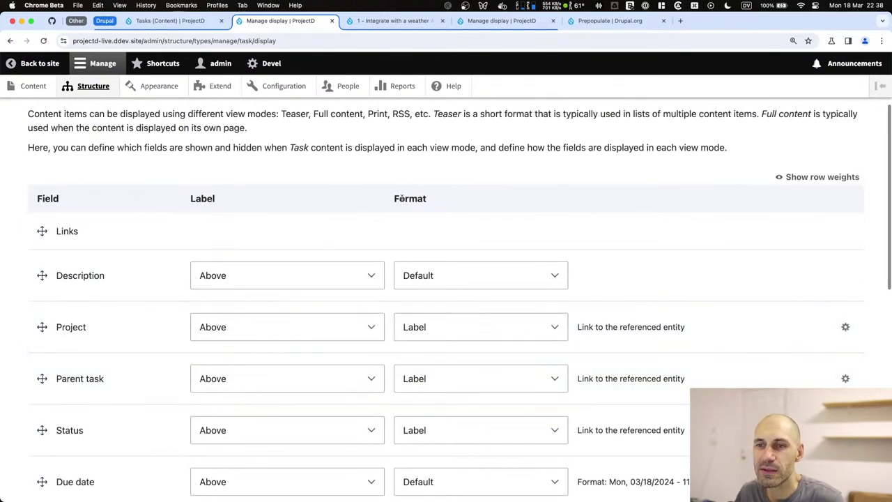
pyautogui.scroll(-5, 134, 408)
pyautogui.scroll(-3, 134, 408)
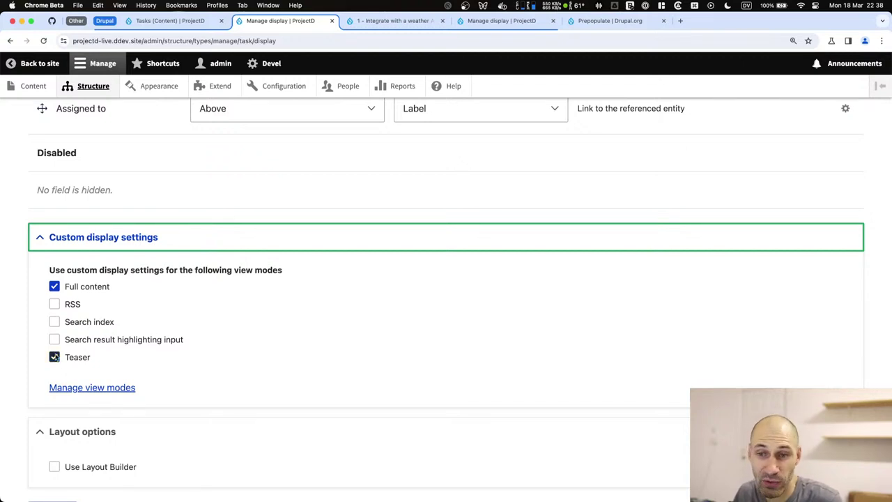
pyautogui.scroll(10, 62, 355)
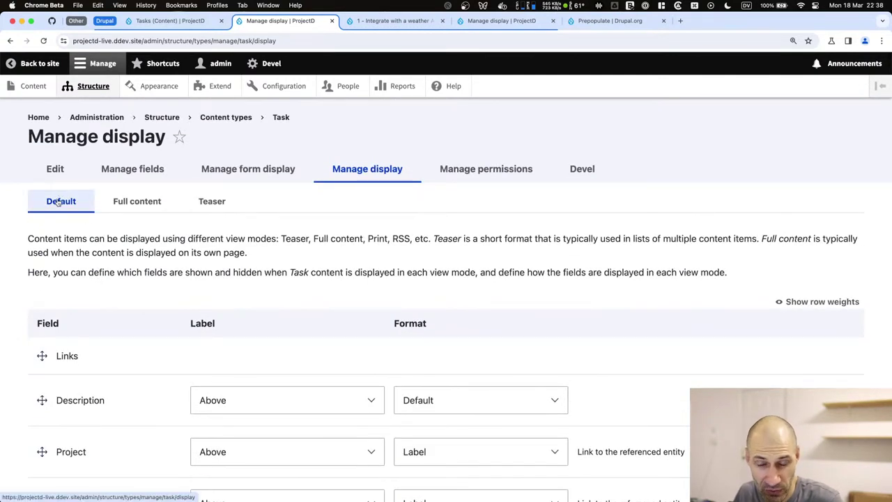
pyautogui.click(136, 201)
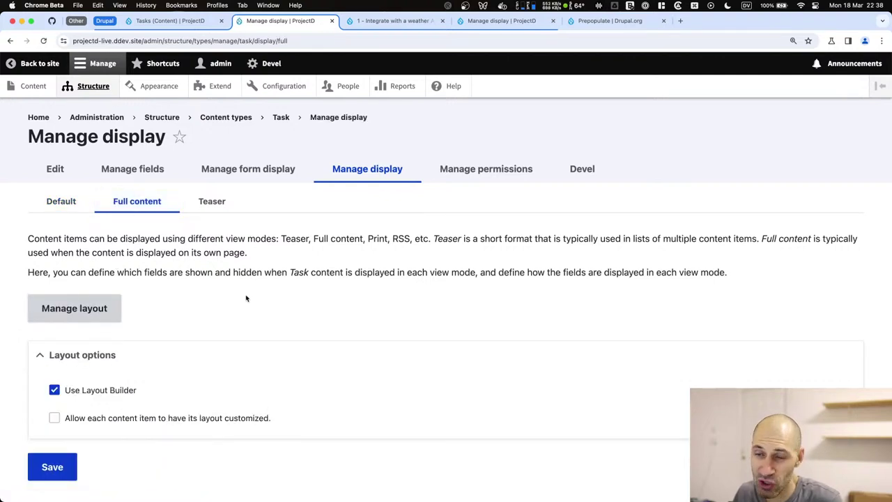
pyautogui.click(392, 20)
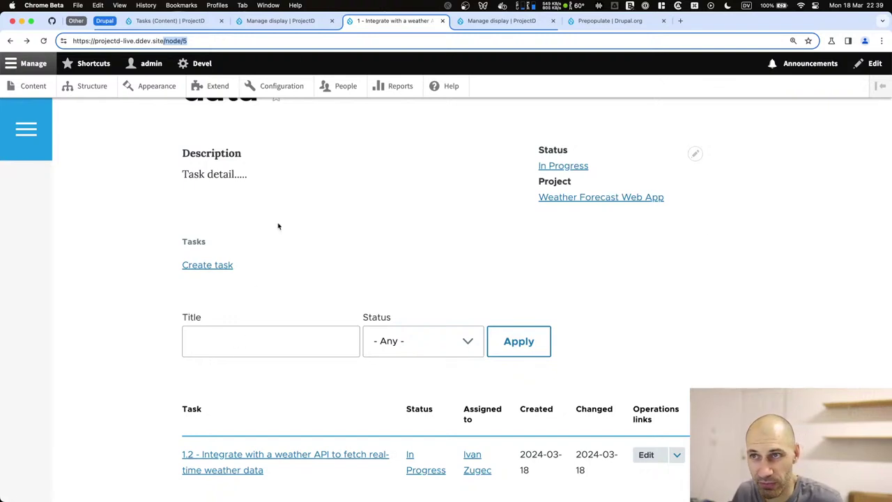
pyautogui.click(291, 23)
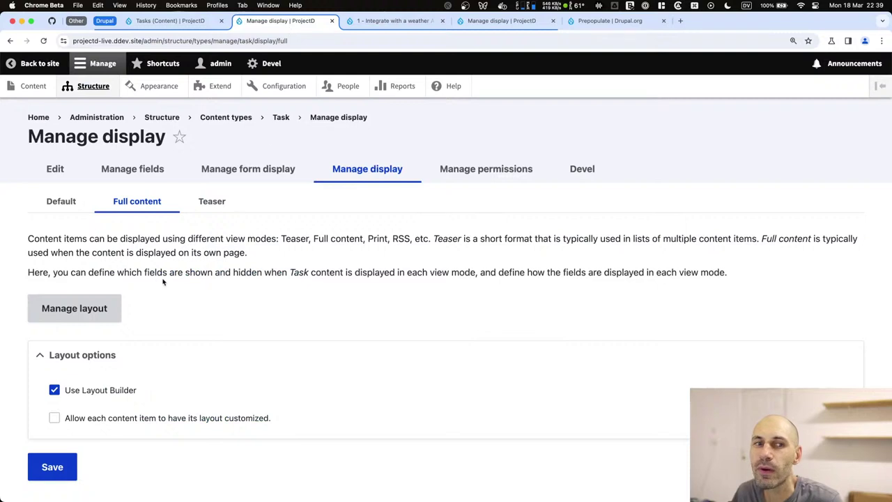